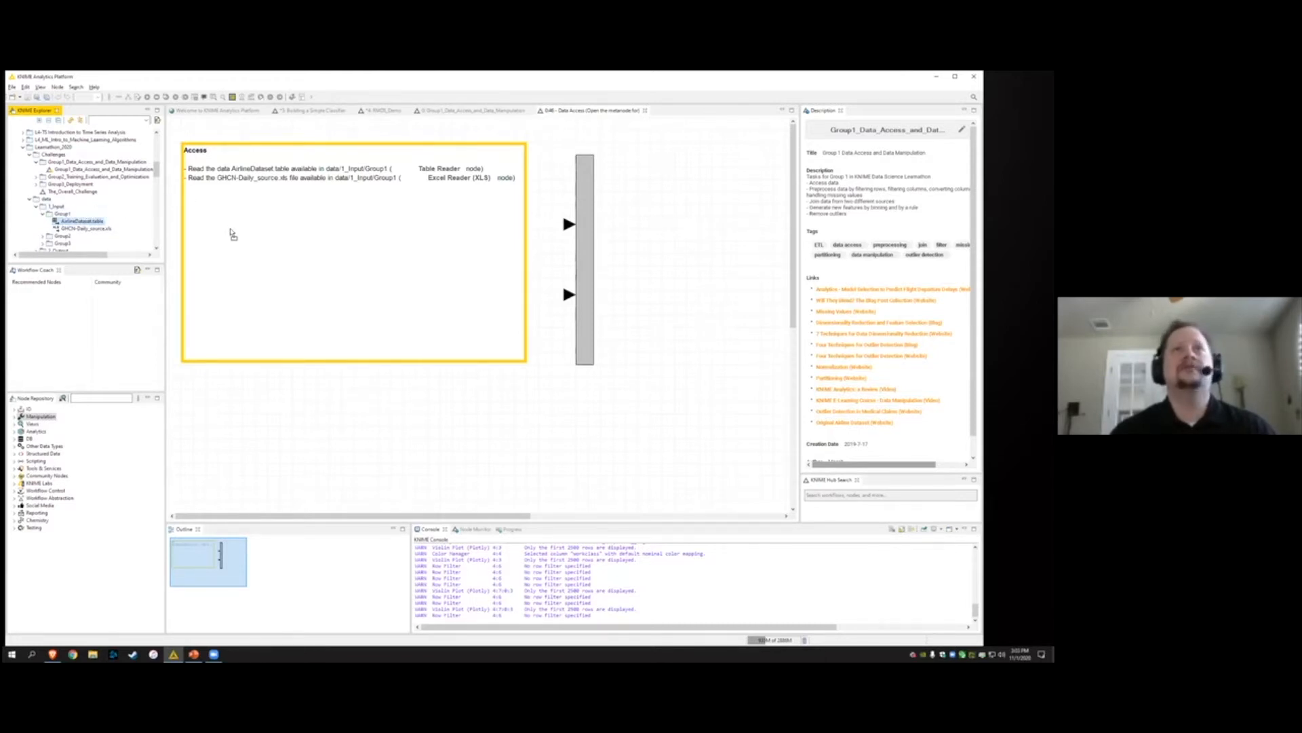
Add a Table Reader node for AirlineDataset.table in the Access area, check its input location and execute it
{"action": "left_click_drag", "start_coordinate": [230, 233], "coordinate": [231, 232]}
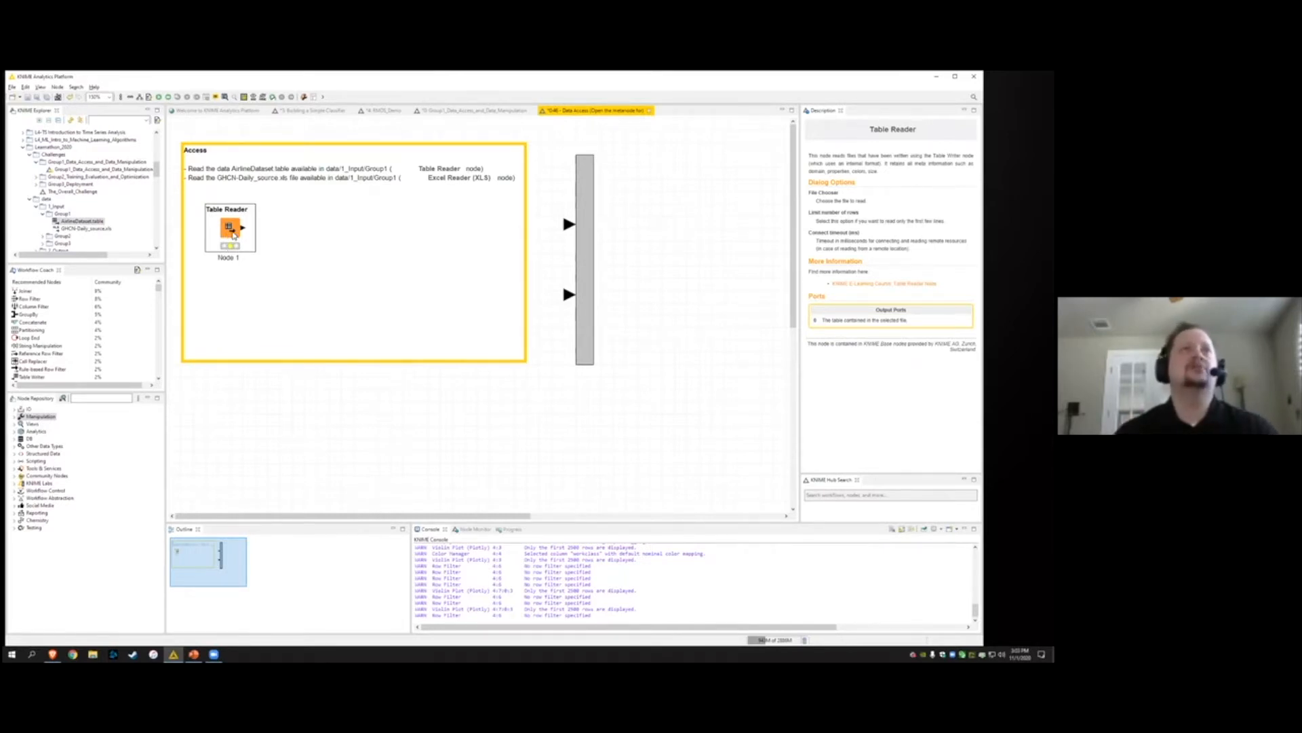
{"action": "double_click", "coordinate": [233, 233]}
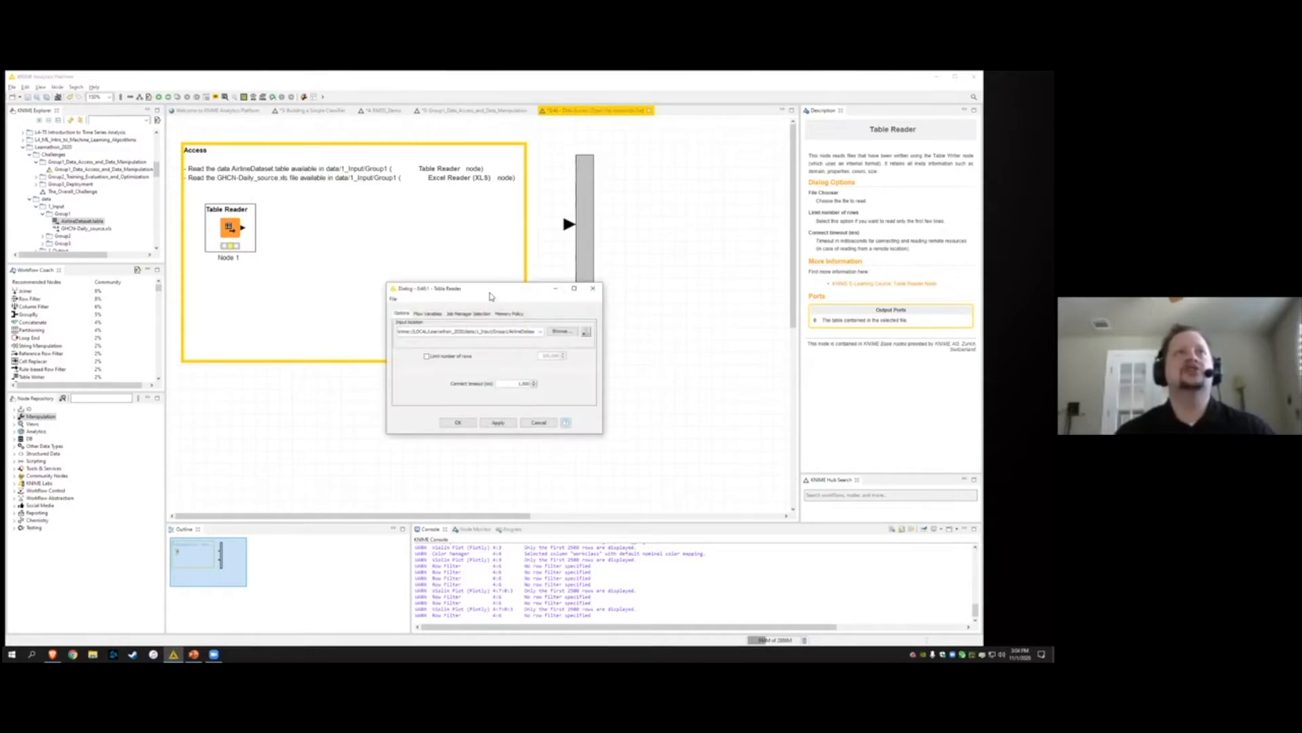
{"action": "left_click_drag", "start_coordinate": [486, 293], "coordinate": [409, 250]}
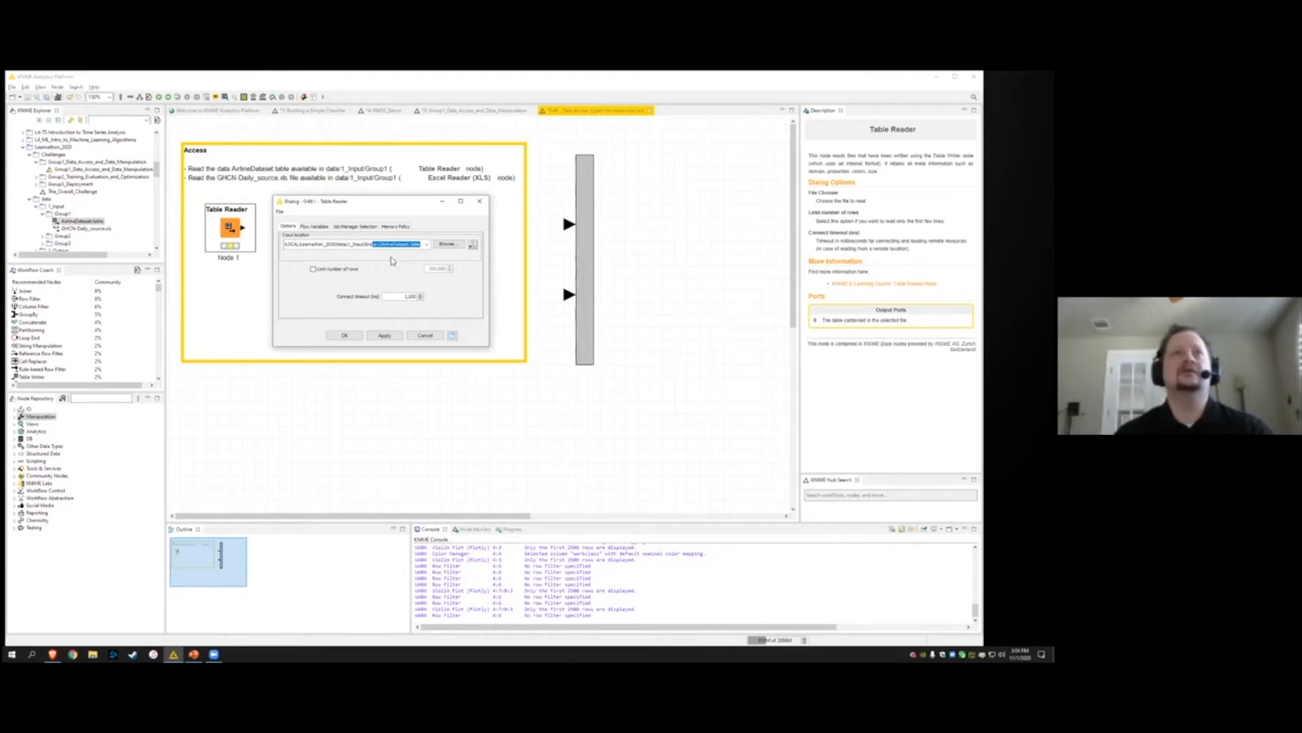
{"action": "left_click", "coordinate": [479, 201]}
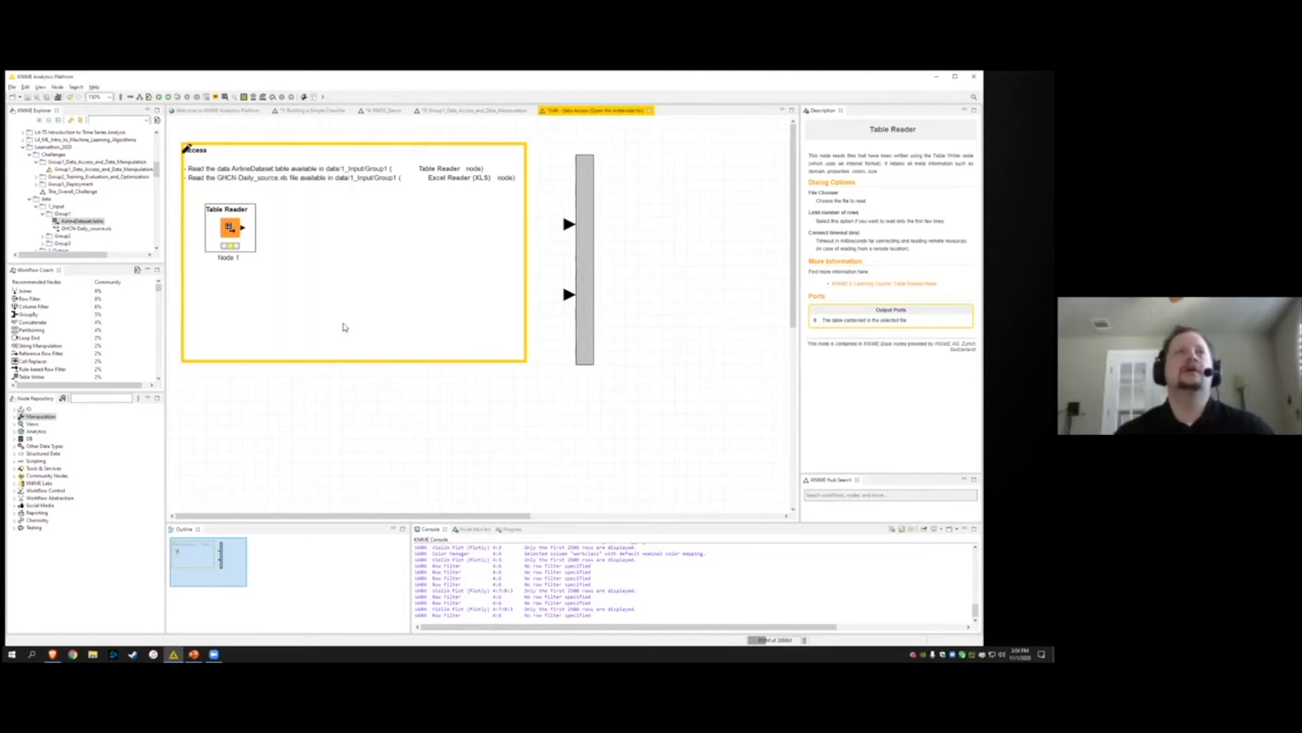
{"action": "right_click", "coordinate": [233, 231]}
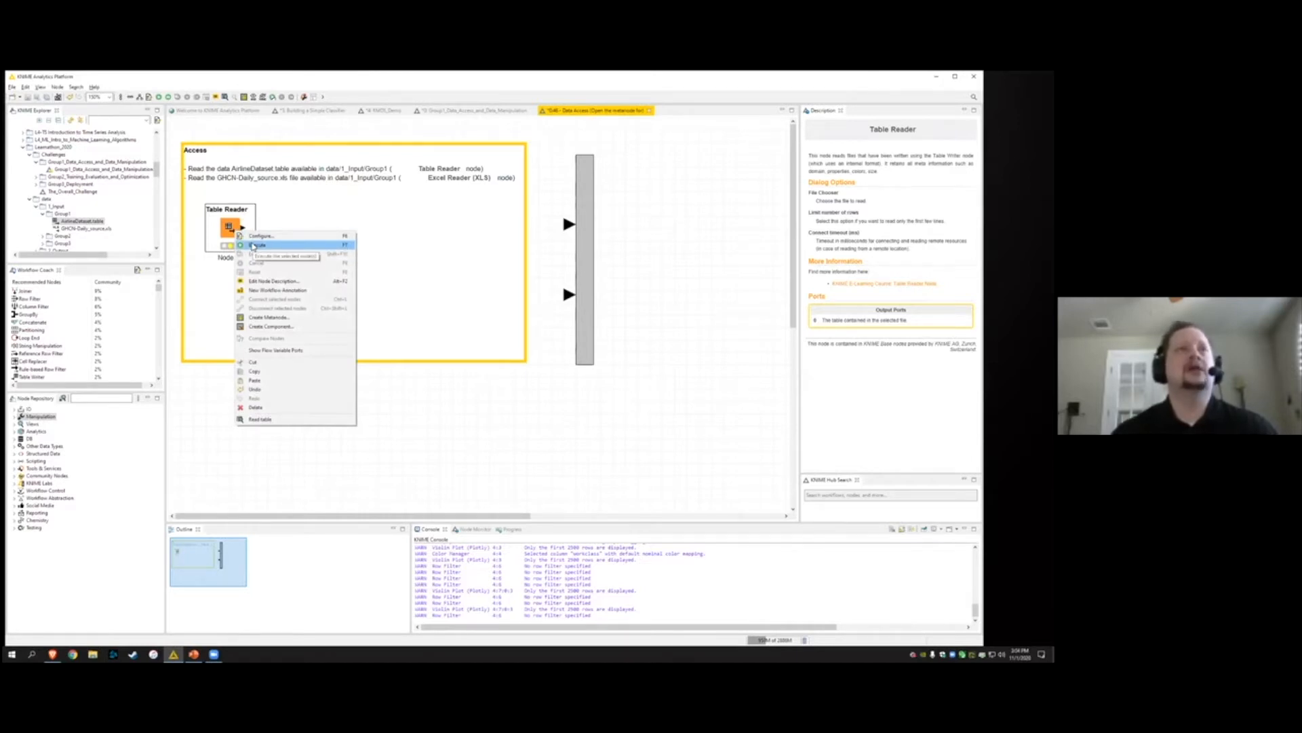
{"action": "left_click", "coordinate": [254, 246]}
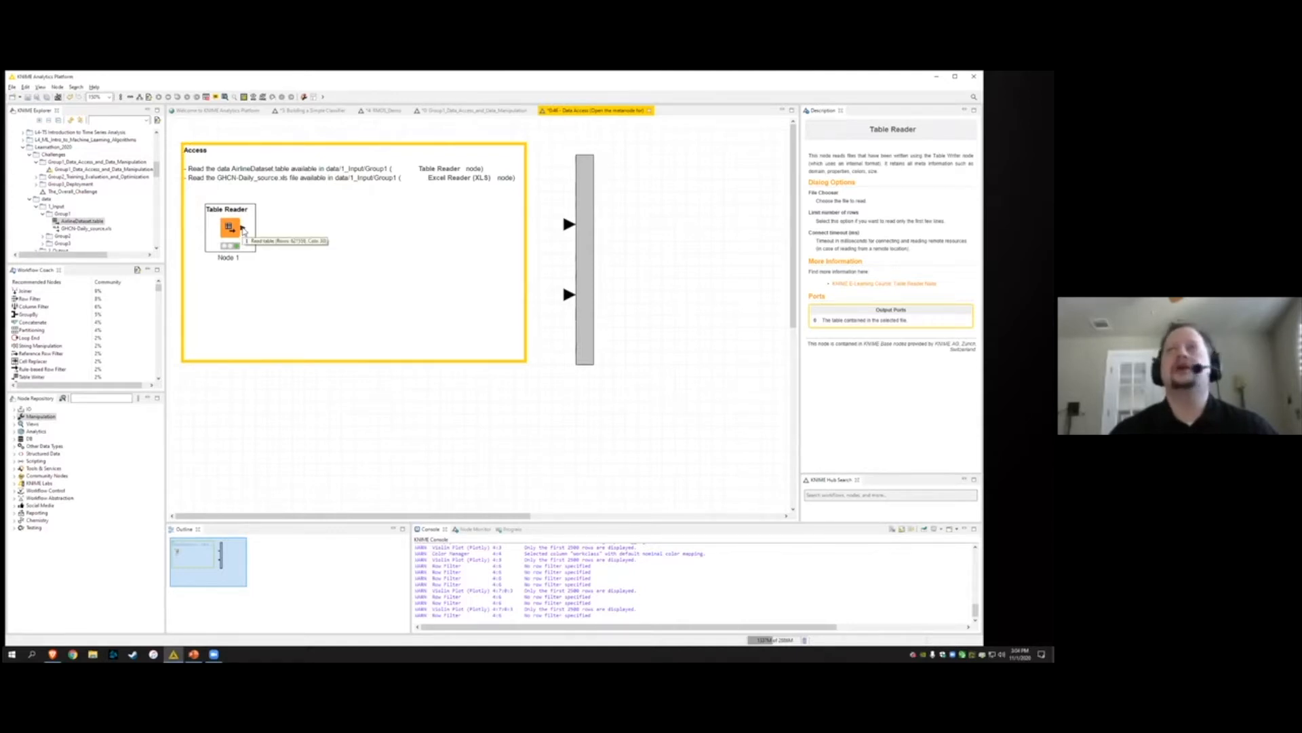
Examine the Table Reader's output table across all columns, from Year through the delay fields to date
{"action": "right_click", "coordinate": [237, 229]}
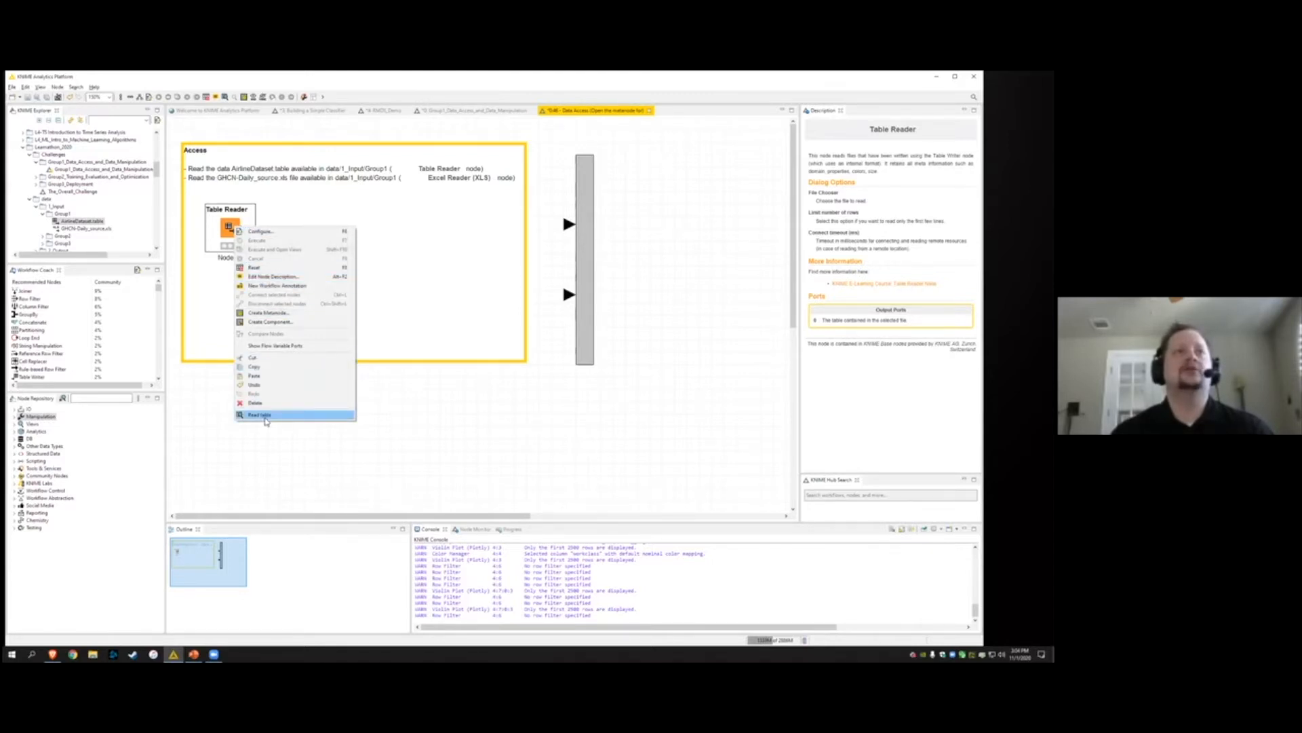
{"action": "left_click", "coordinate": [265, 421]}
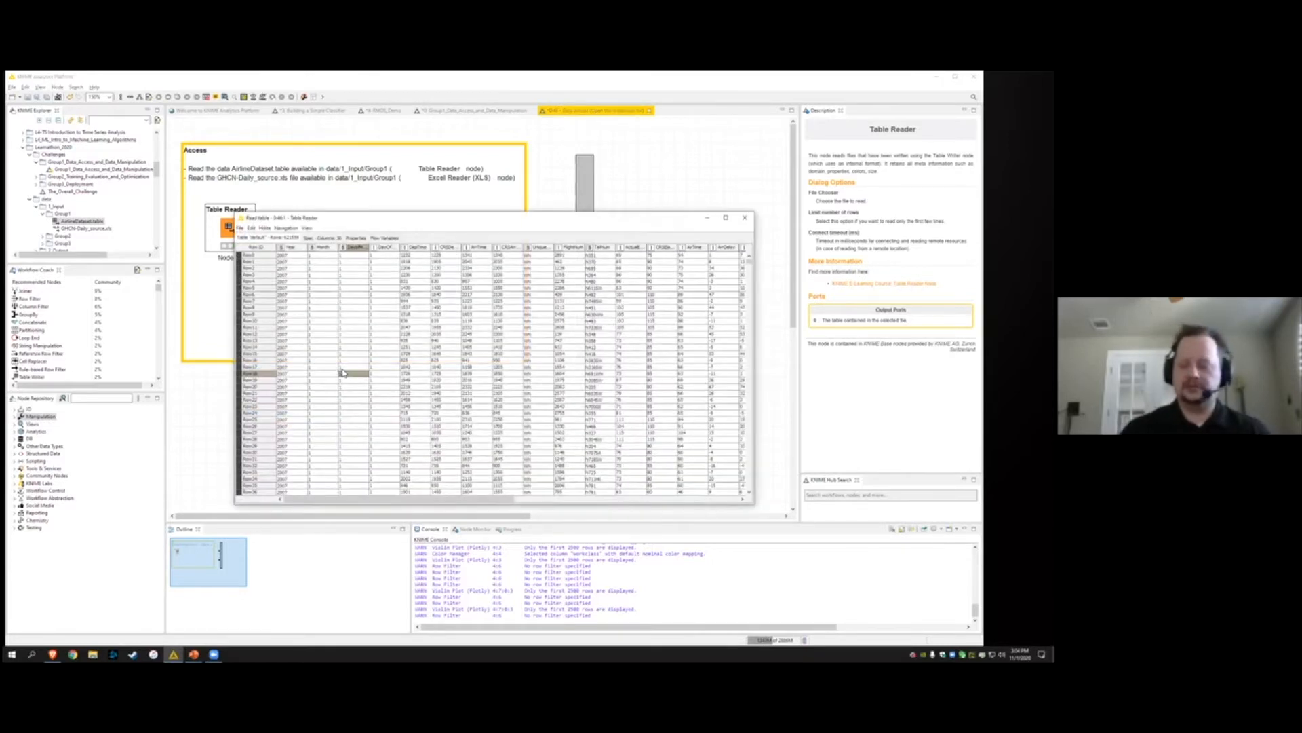
{"action": "scroll", "coordinate": [343, 372], "scroll_direction": "up", "scroll_amount": 5}
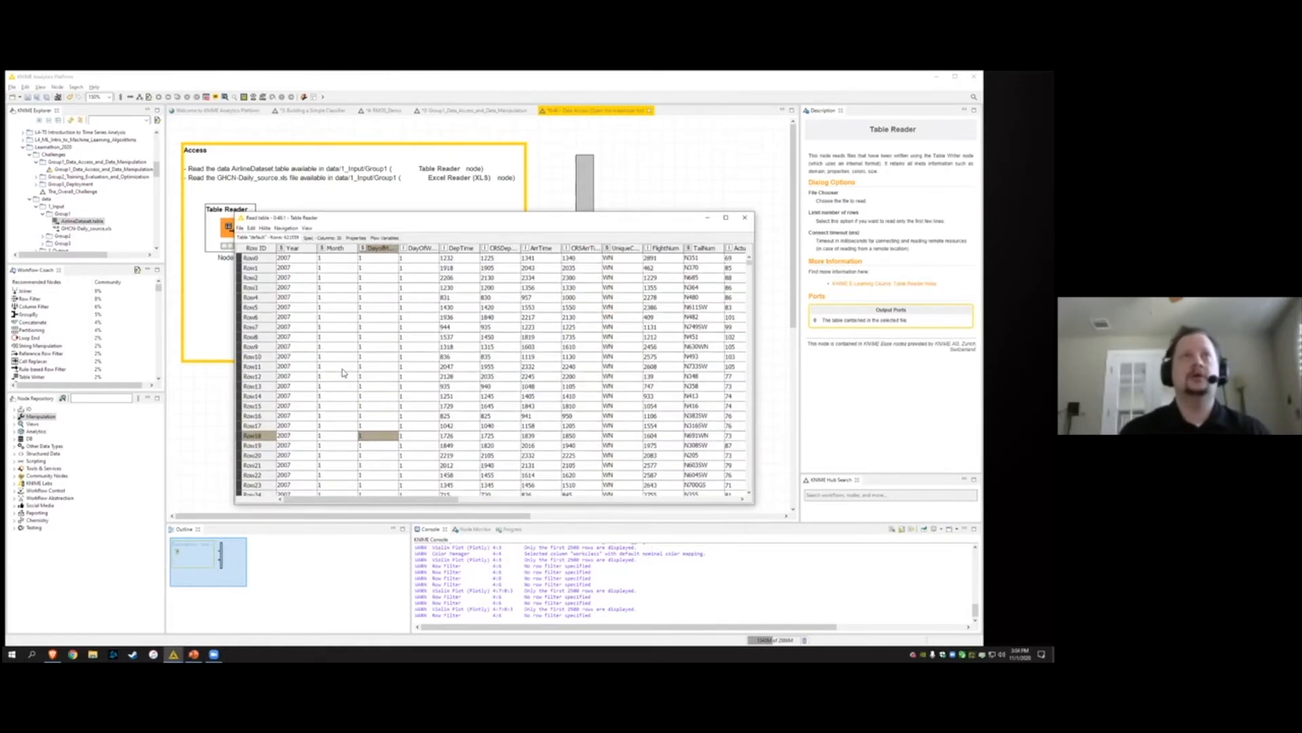
{"action": "left_click", "coordinate": [345, 310]}
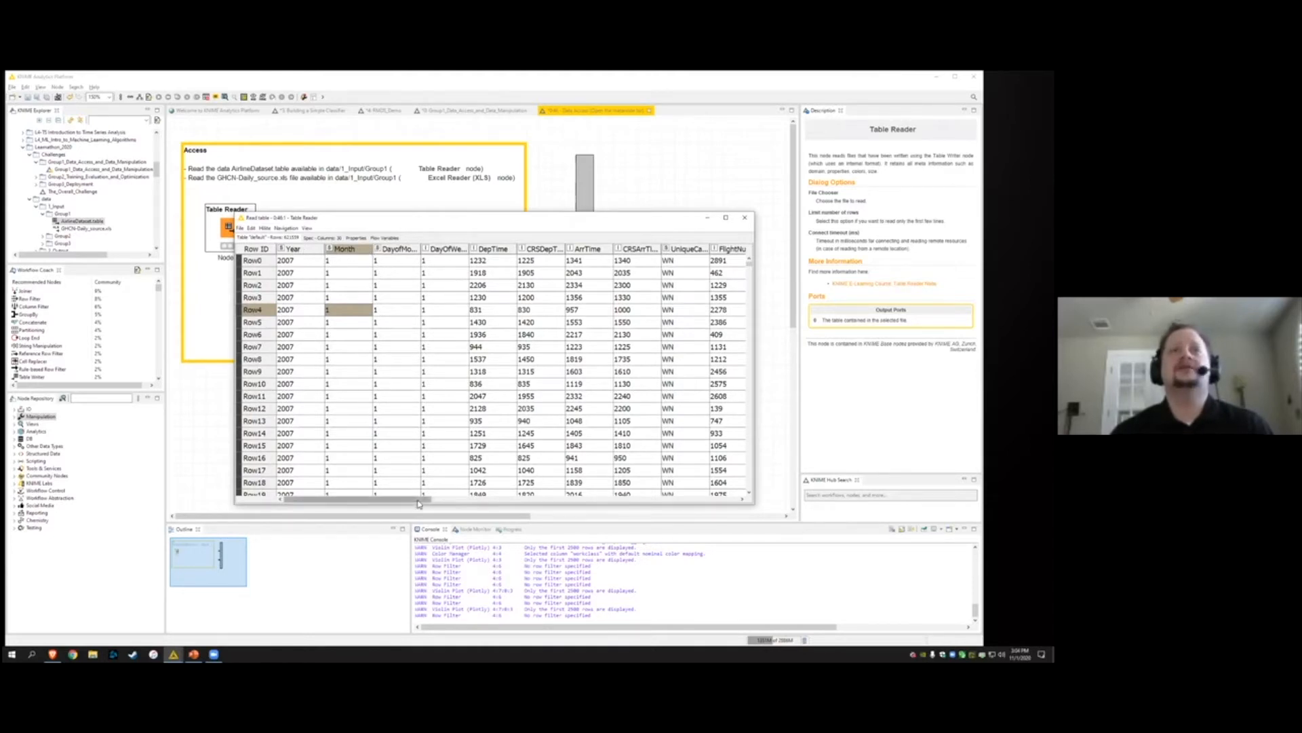
{"action": "left_click_drag", "start_coordinate": [418, 503], "coordinate": [465, 487]}
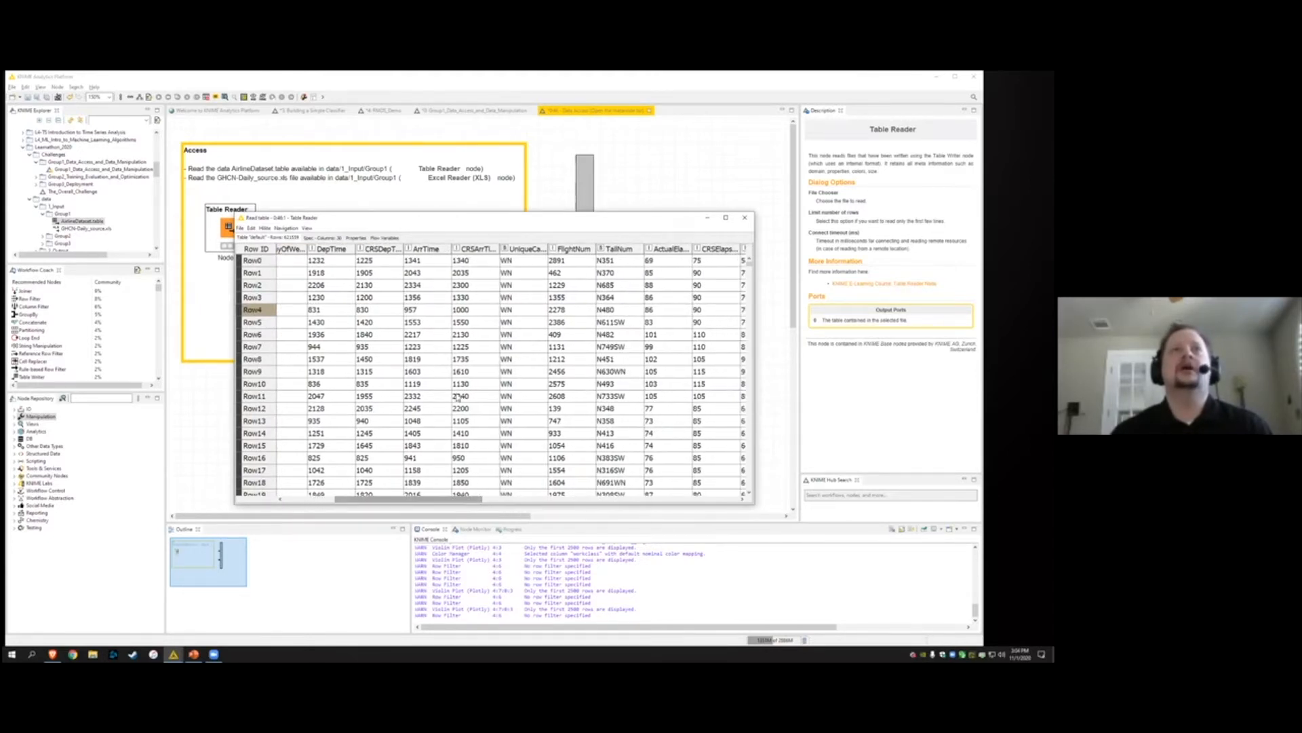
{"action": "left_click_drag", "start_coordinate": [479, 505], "coordinate": [529, 502]}
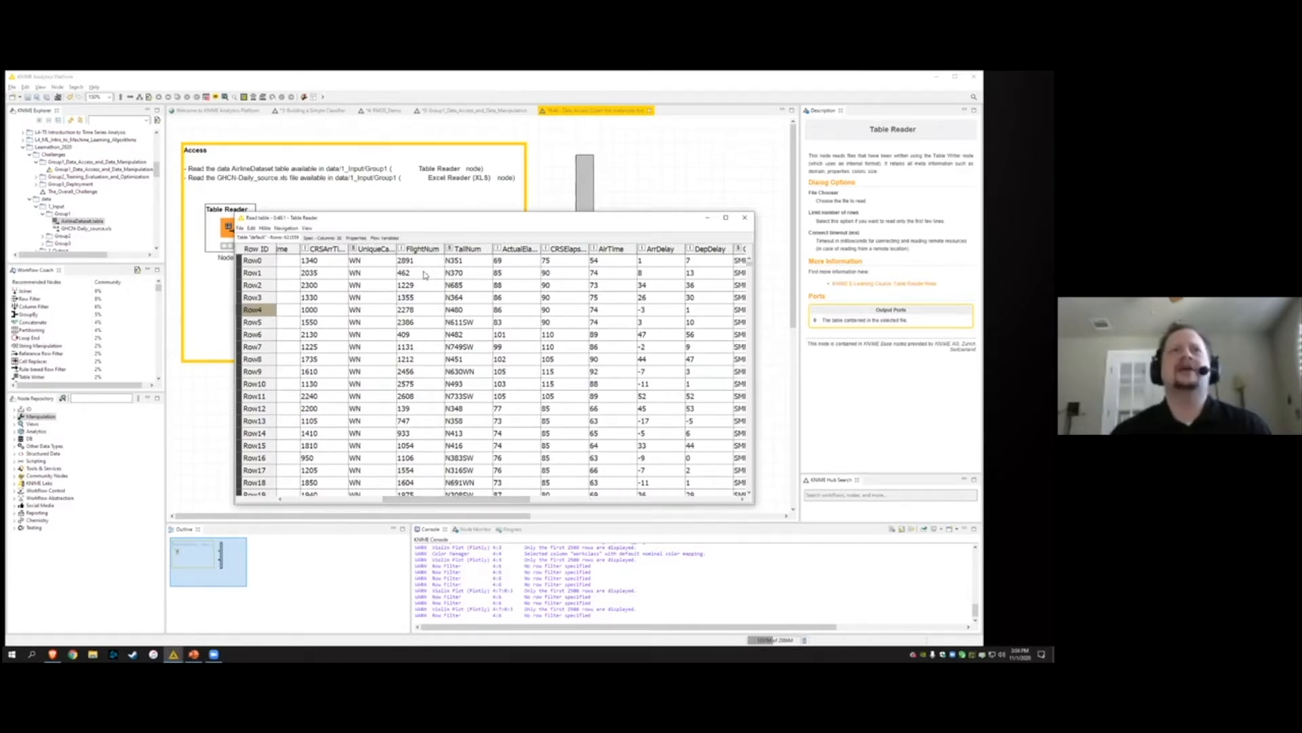
{"action": "left_click_drag", "start_coordinate": [508, 501], "coordinate": [553, 501]}
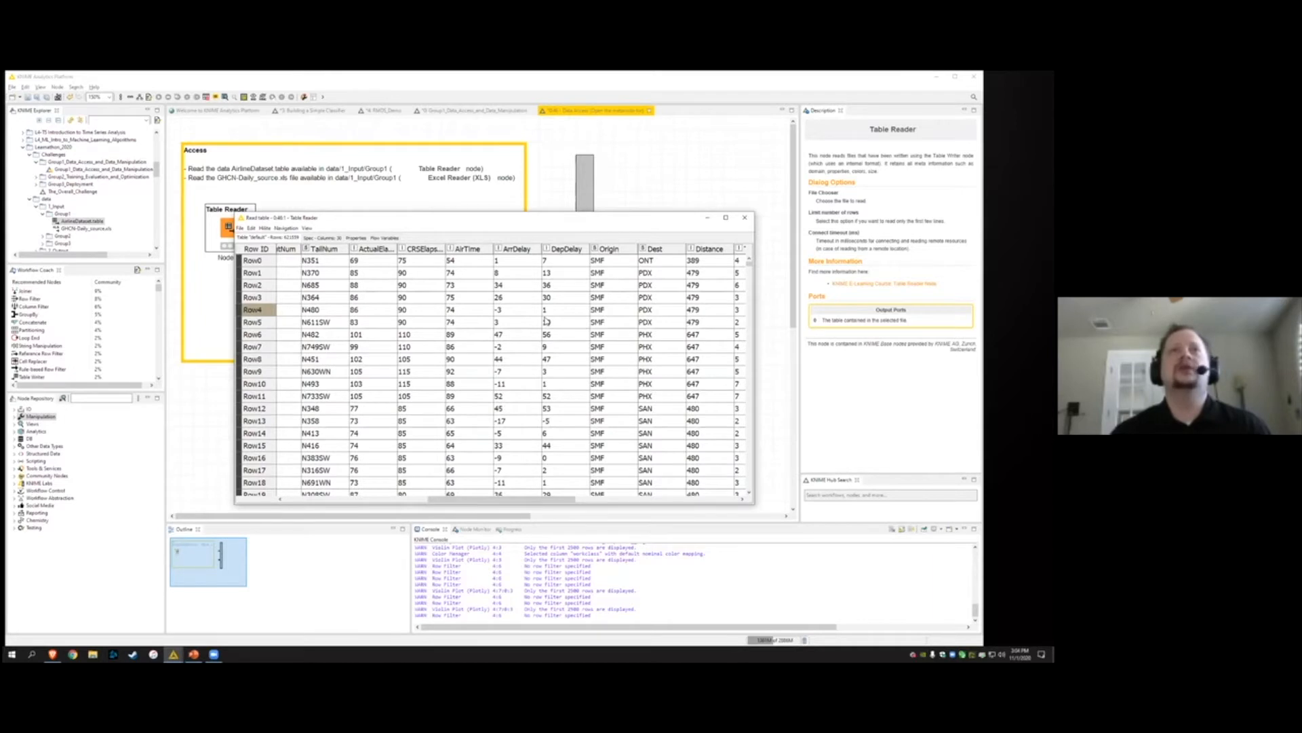
{"action": "left_click_drag", "start_coordinate": [546, 501], "coordinate": [741, 501]}
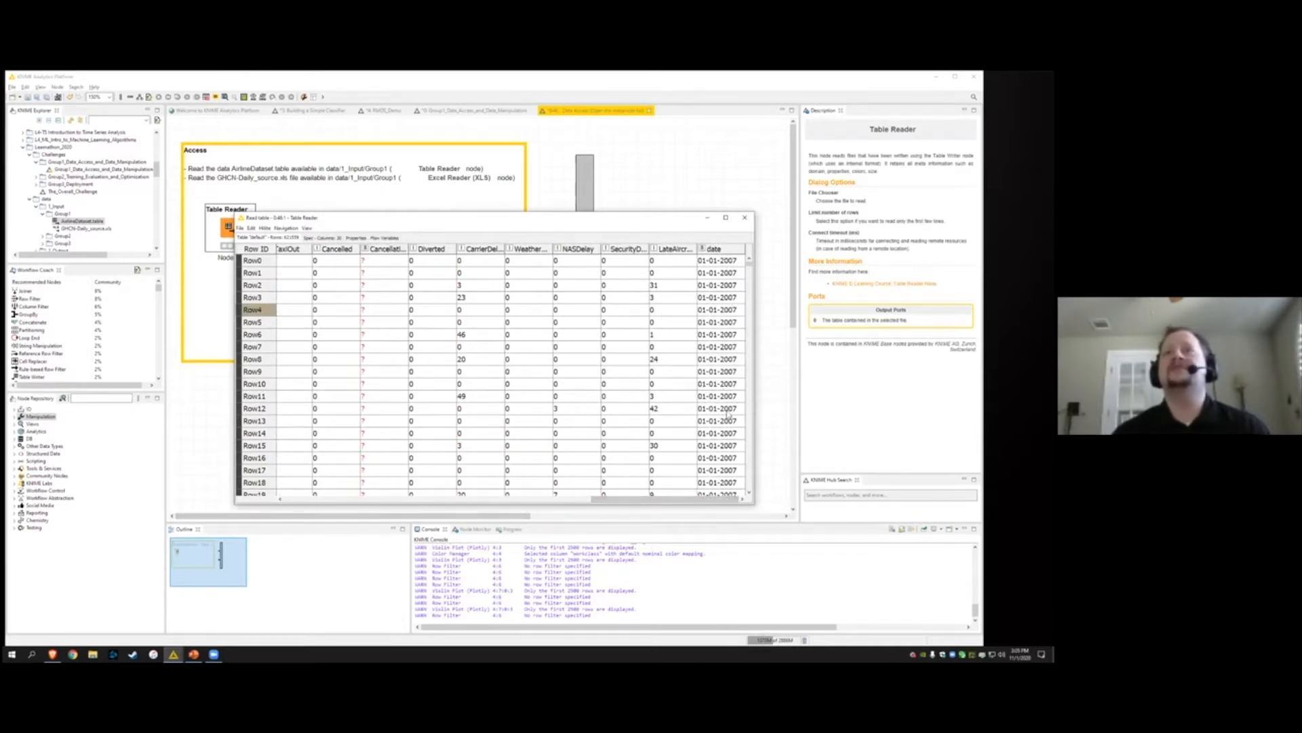
{"action": "left_click", "coordinate": [747, 216]}
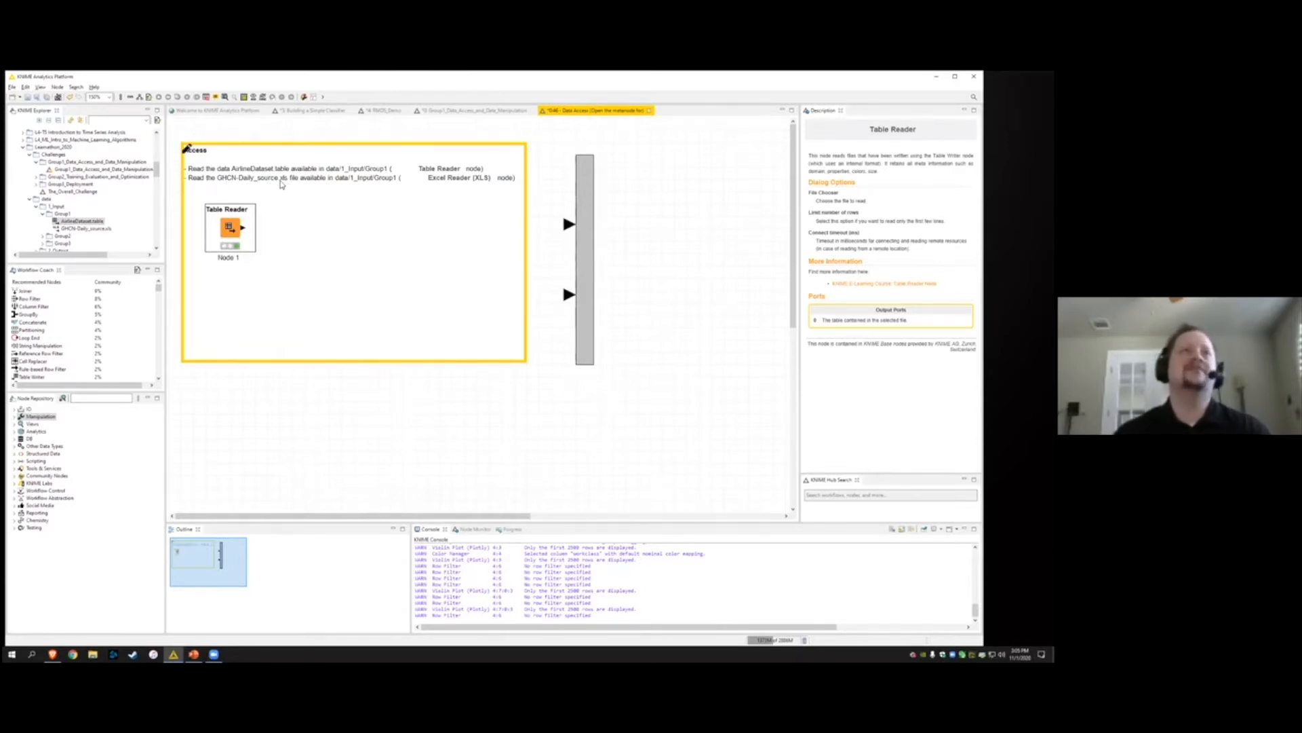
Add an Excel Reader (XLS) node for GHCN-Daily_source.xls below the Table Reader and review the data preview in its configuration
{"action": "left_click", "coordinate": [94, 229]}
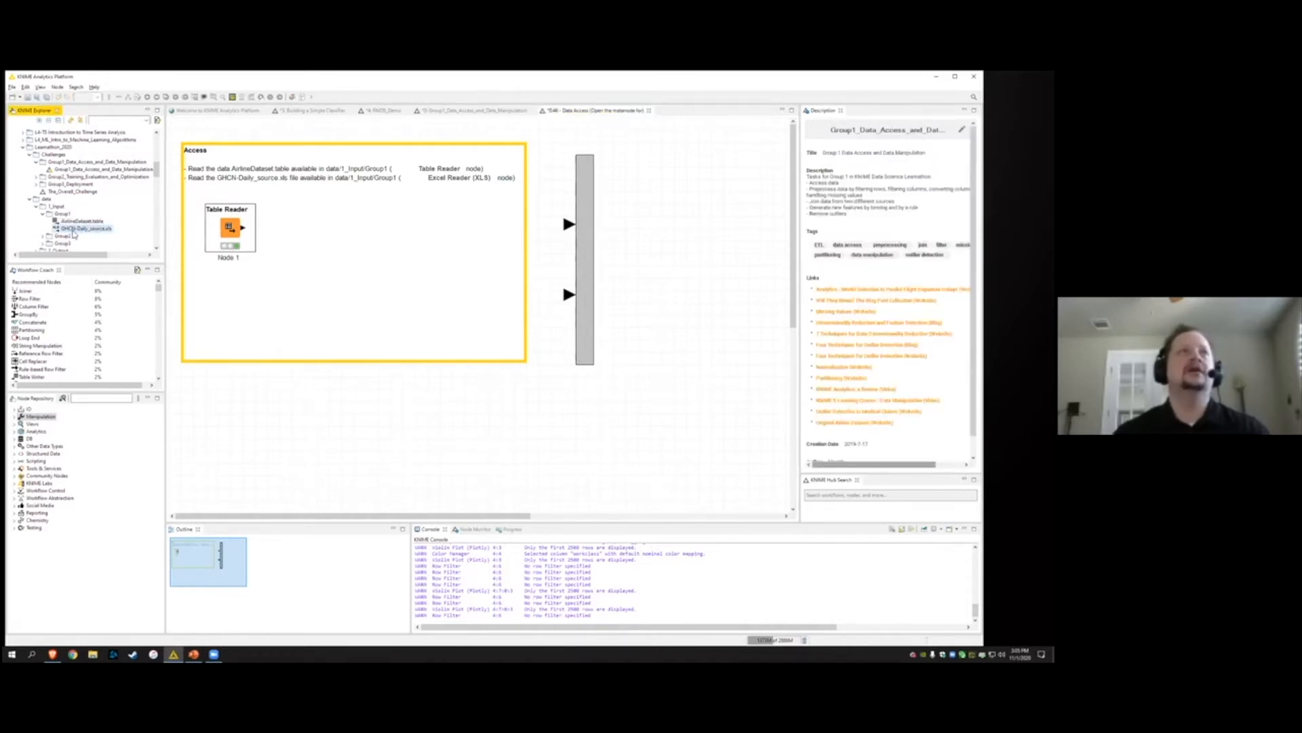
{"action": "left_click_drag", "start_coordinate": [73, 234], "coordinate": [229, 317]}
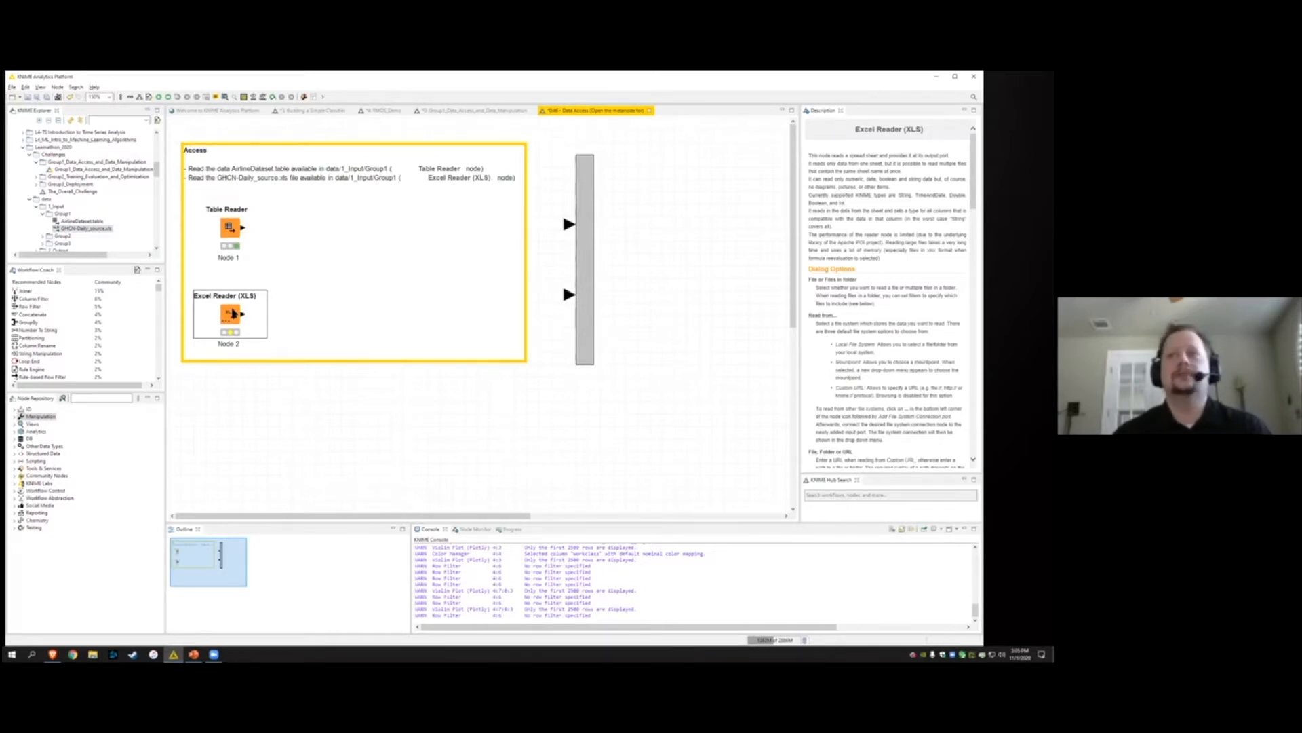
{"action": "double_click", "coordinate": [233, 312]}
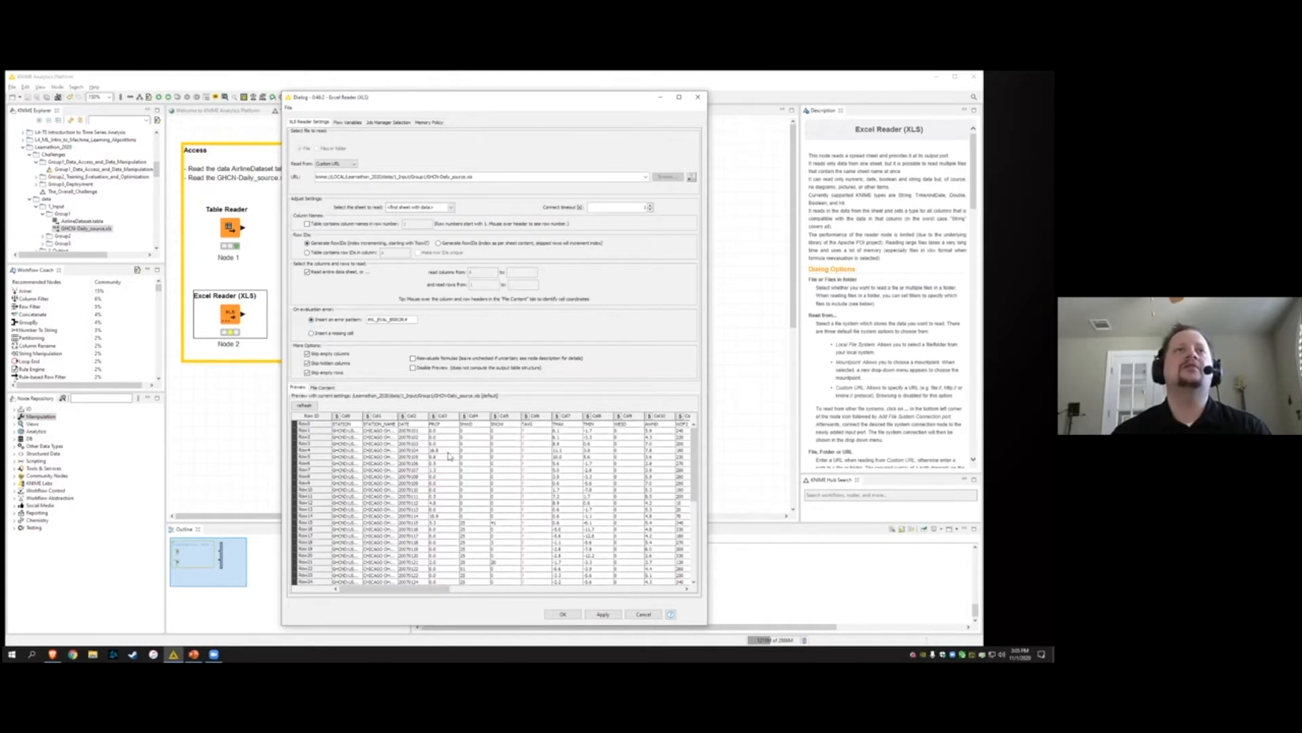
{"action": "scroll", "coordinate": [419, 516], "scroll_direction": "down", "scroll_amount": 6}
{"action": "scroll", "coordinate": [418, 517], "scroll_direction": "up", "scroll_amount": 6}
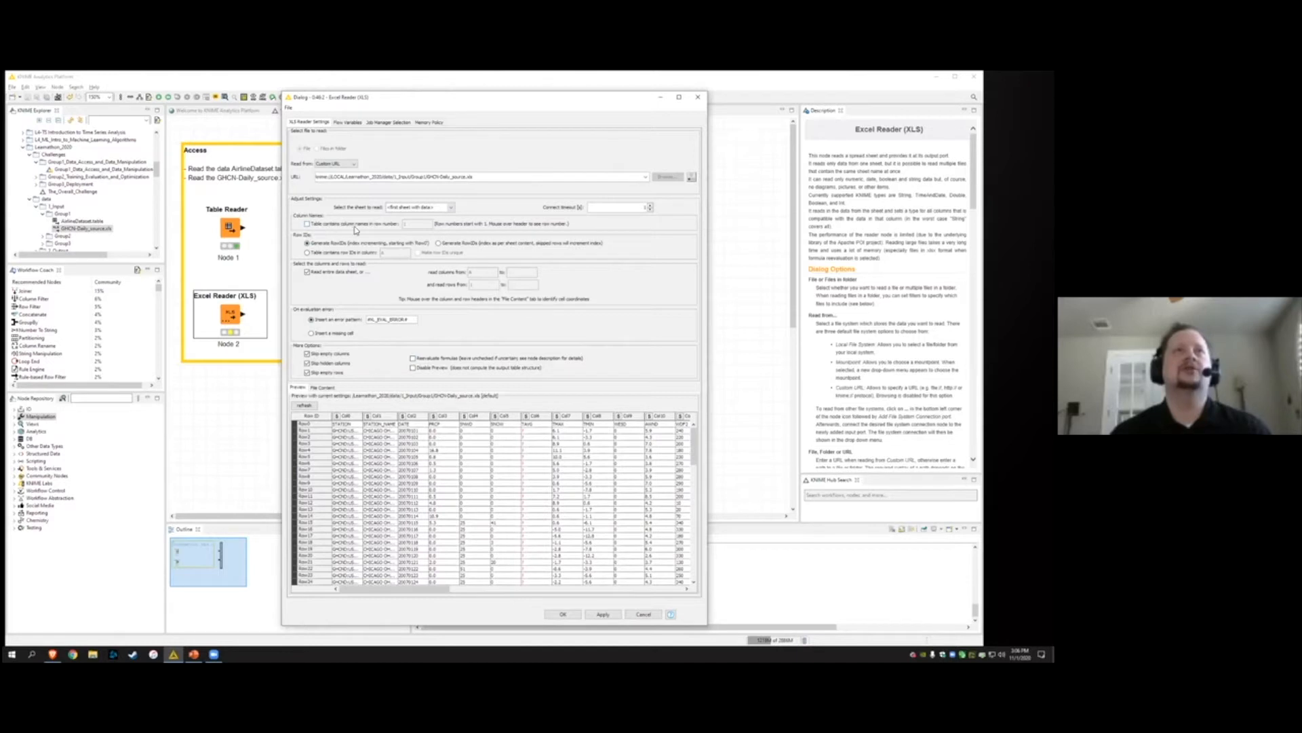
Configure the Excel Reader to take column names from row number 1, refreshing the preview, and execute the node
{"action": "left_click", "coordinate": [308, 225]}
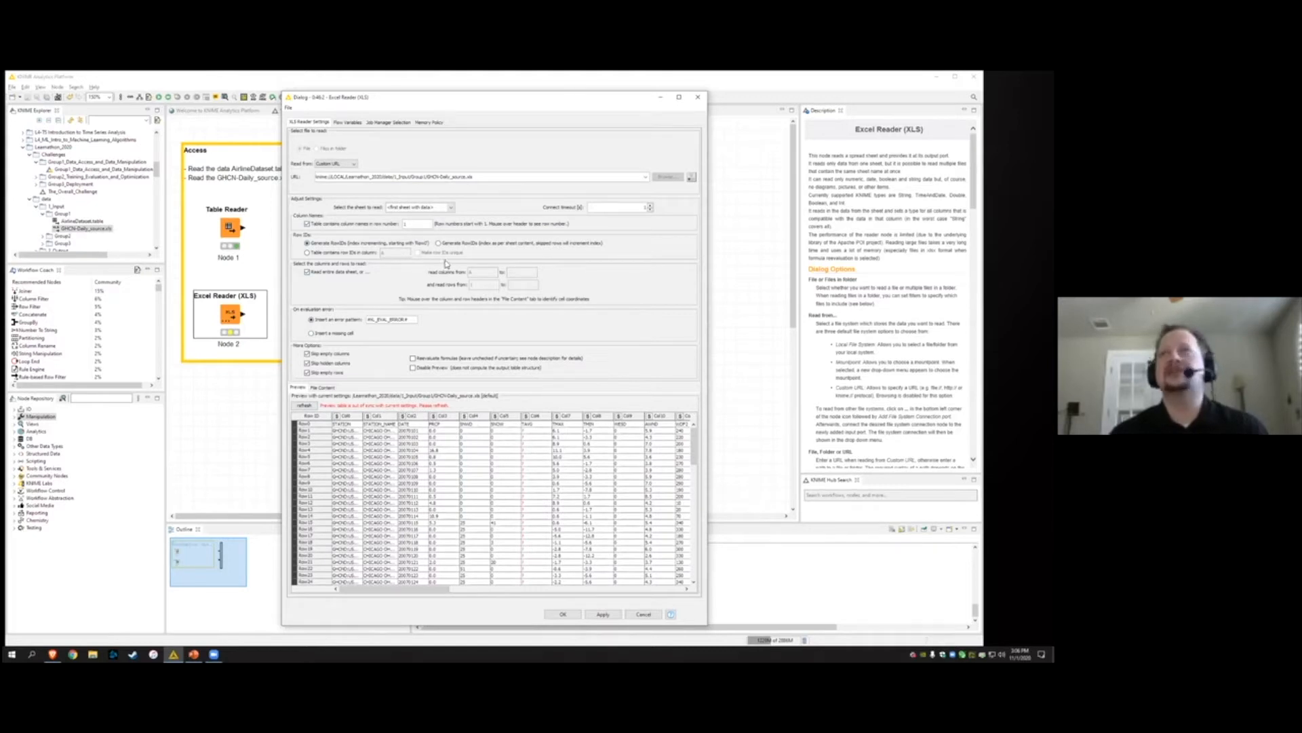
{"action": "left_click", "coordinate": [303, 405]}
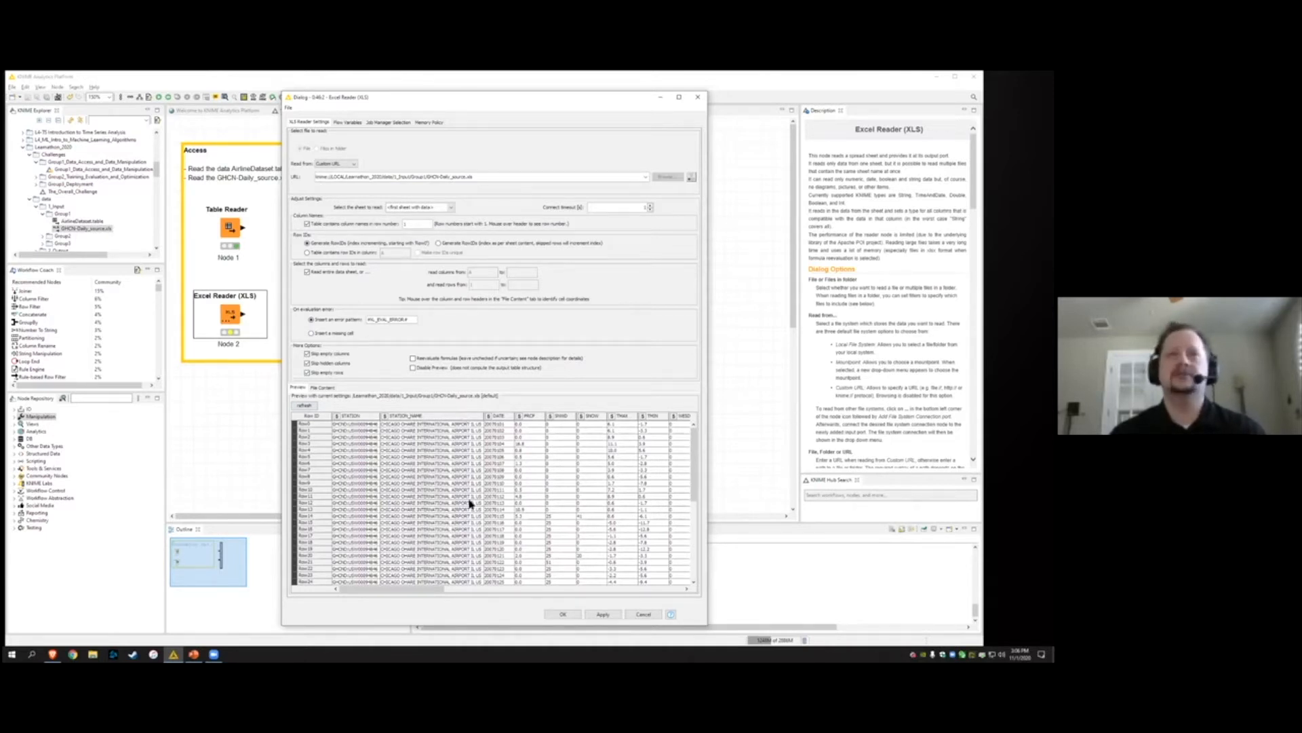
{"action": "mouse_move", "coordinate": [414, 589]}
{"action": "left_mouse_down"}
{"action": "mouse_move", "coordinate": [472, 590]}
{"action": "mouse_move", "coordinate": [422, 590]}
{"action": "left_mouse_up"}
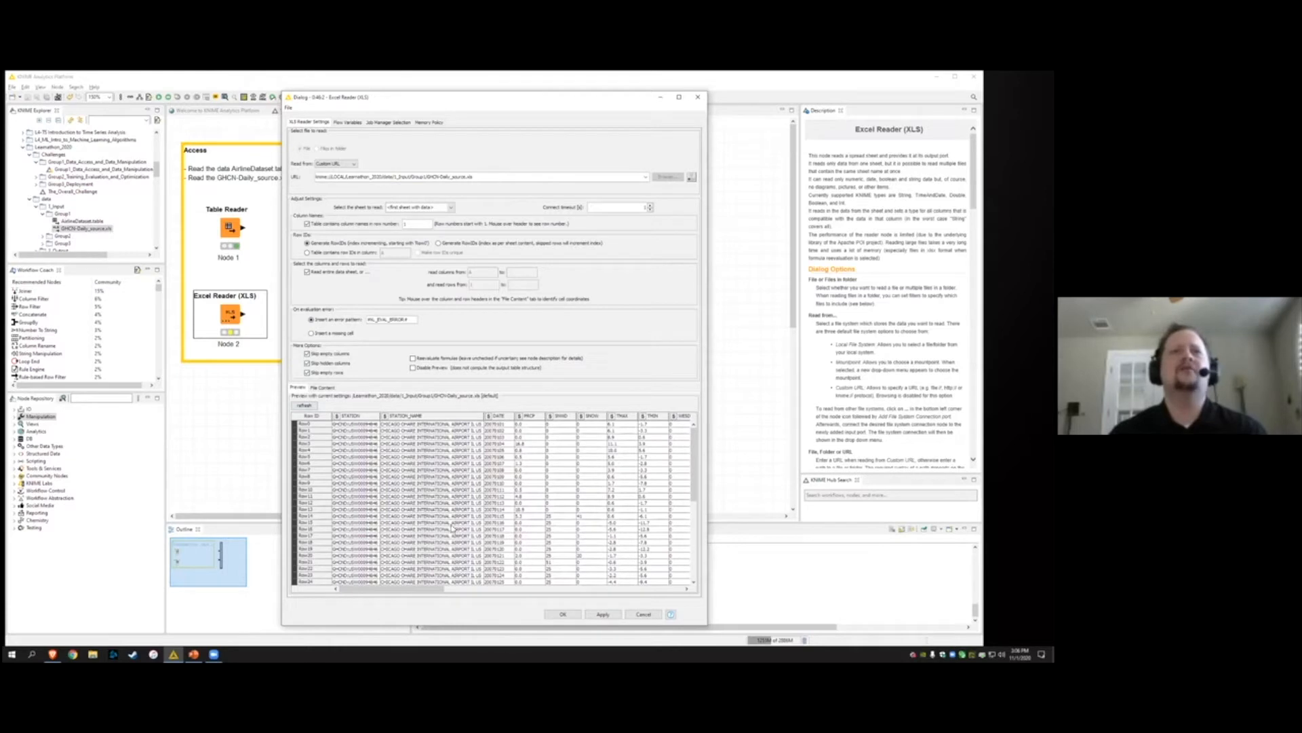
{"action": "left_click_drag", "start_coordinate": [424, 582], "coordinate": [392, 589]}
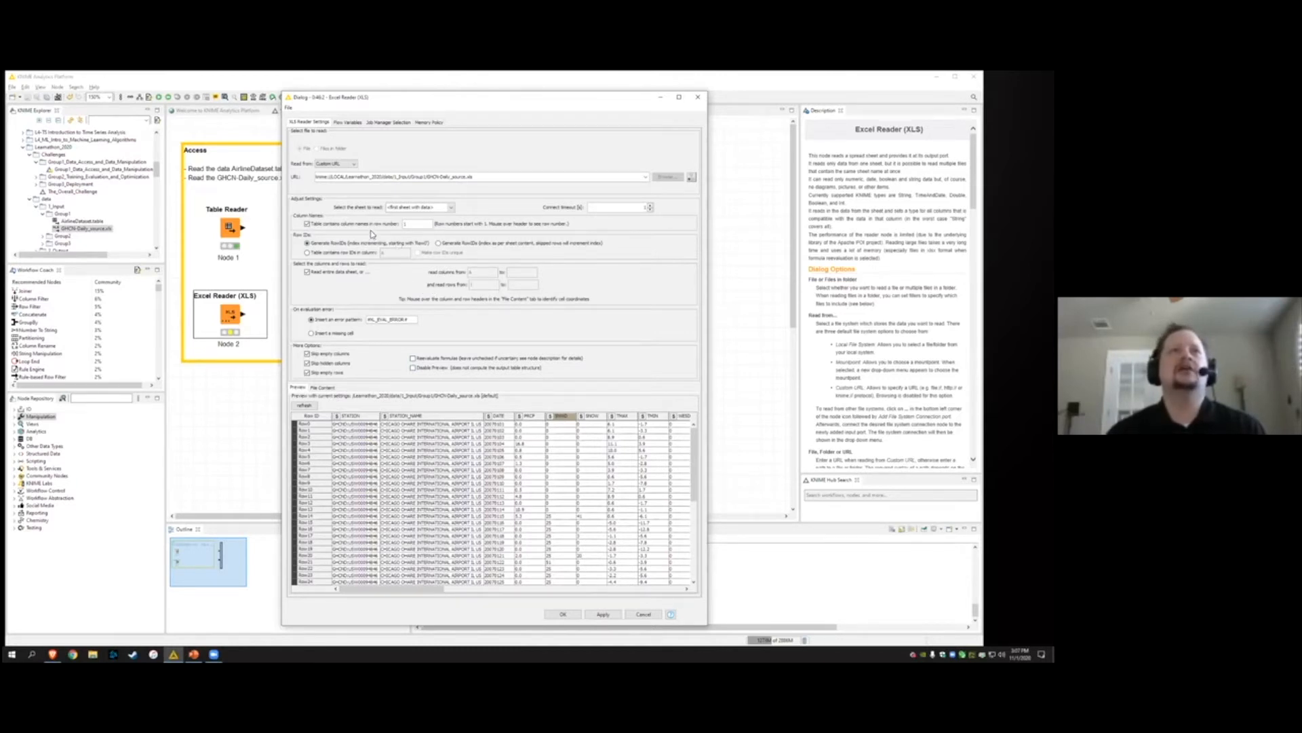
{"action": "left_click", "coordinate": [567, 617]}
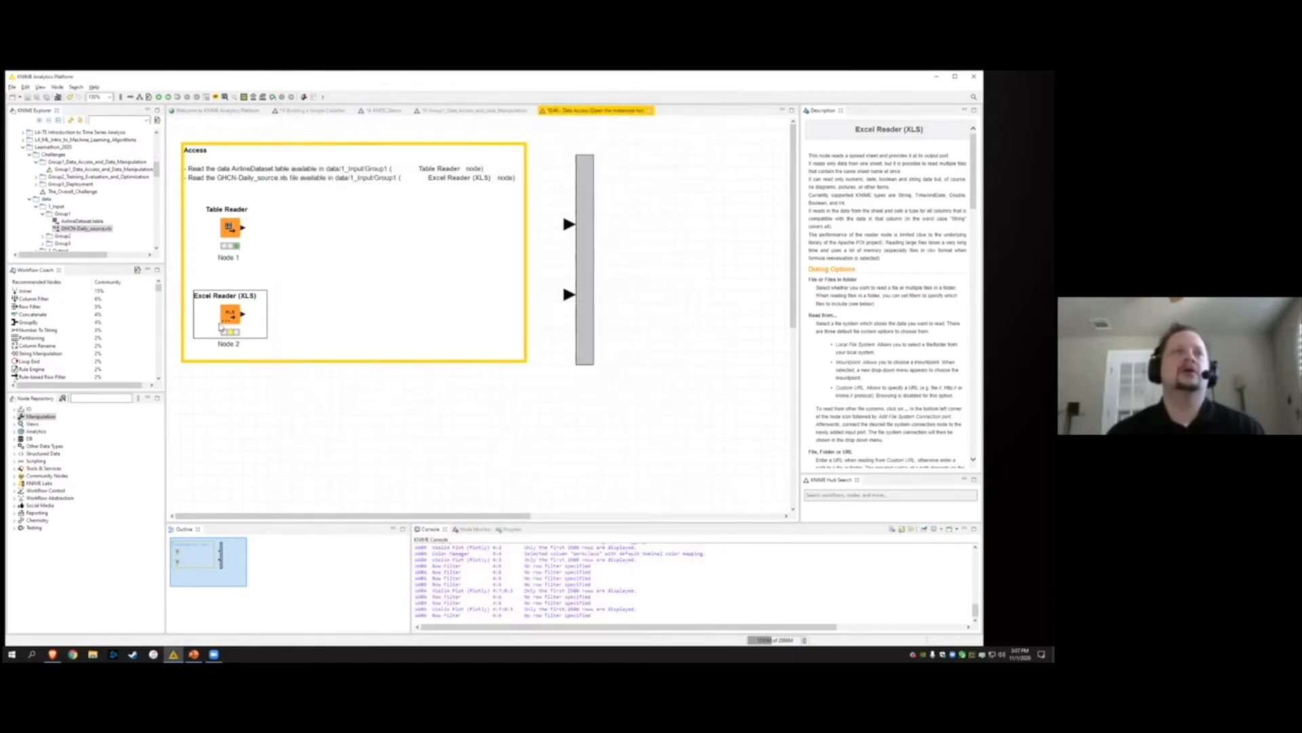
{"action": "right_click", "coordinate": [235, 314]}
{"action": "left_click", "coordinate": [251, 326]}
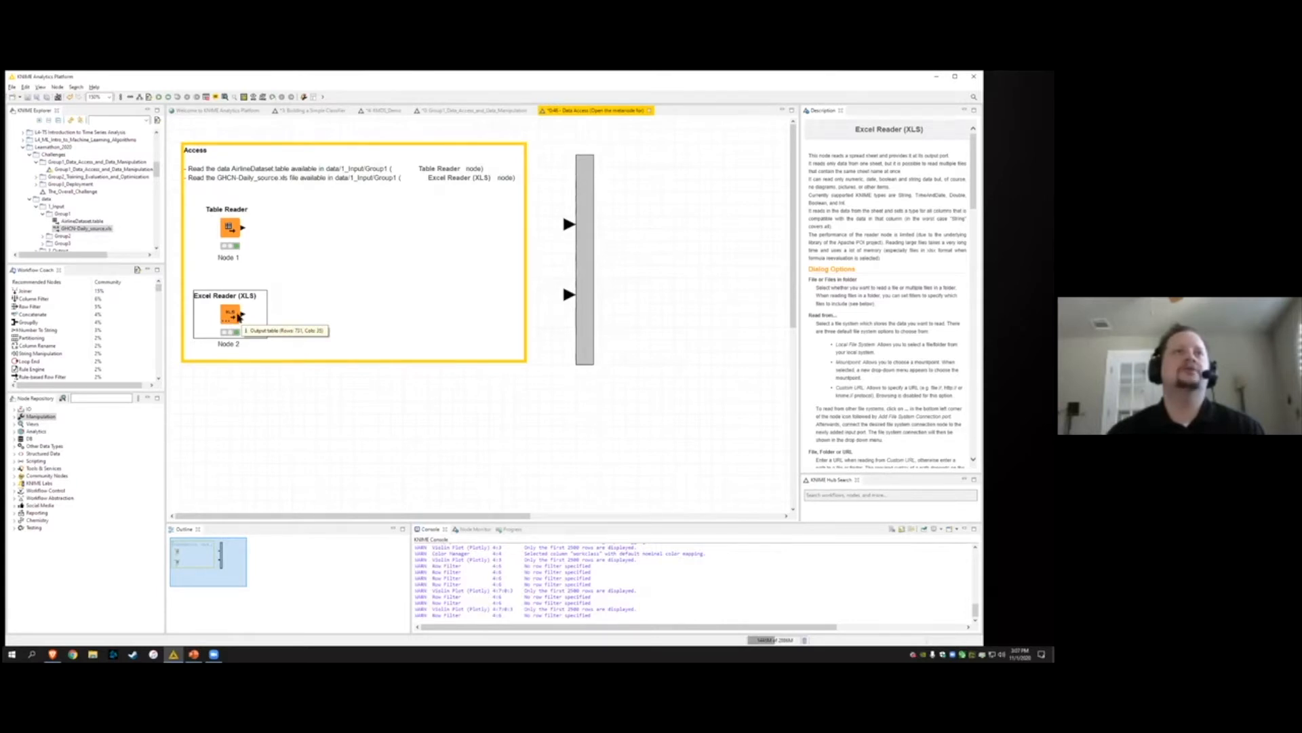
Examine the Excel Reader's output table across all weather columns, from STATION to WT19
{"action": "right_click", "coordinate": [239, 316]}
{"action": "left_click", "coordinate": [299, 522]}
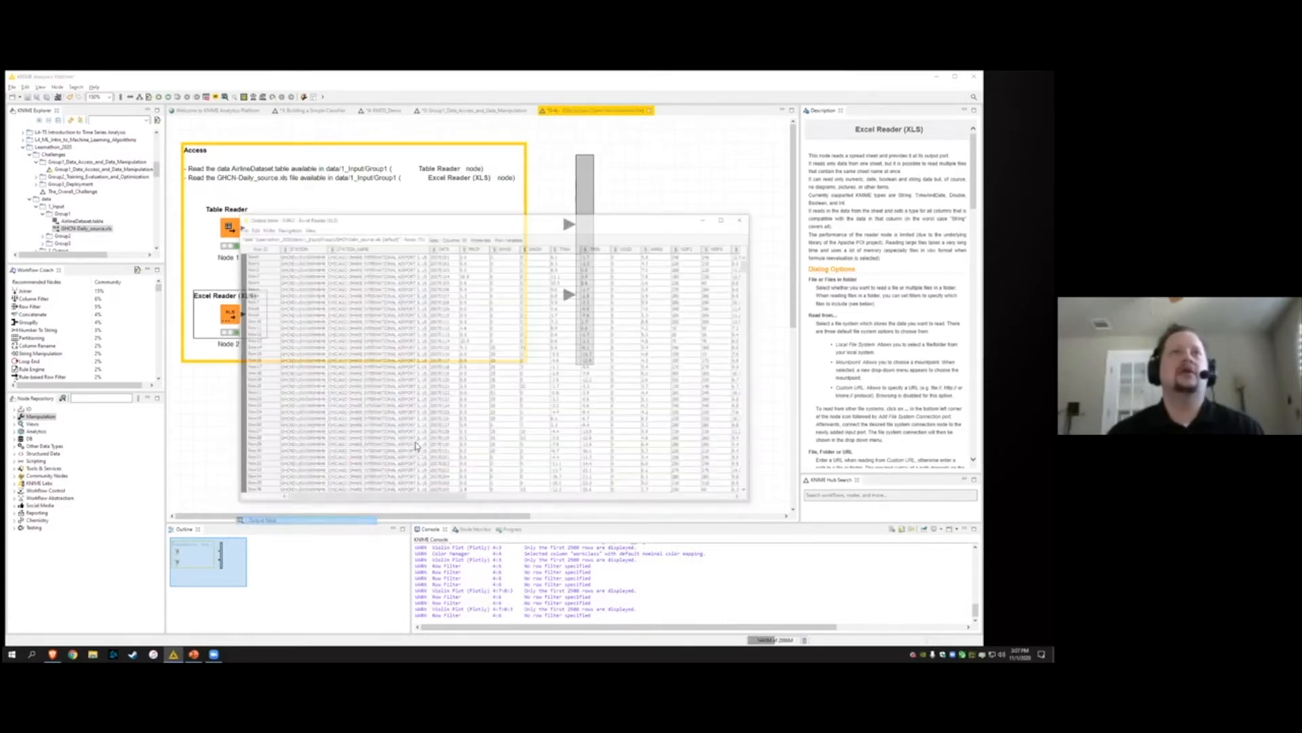
{"action": "mouse_move", "coordinate": [415, 498]}
{"action": "left_mouse_down"}
{"action": "mouse_move", "coordinate": [433, 501]}
{"action": "mouse_move", "coordinate": [403, 505]}
{"action": "left_mouse_up"}
{"action": "scroll", "coordinate": [403, 506], "scroll_direction": "up", "scroll_amount": 2}
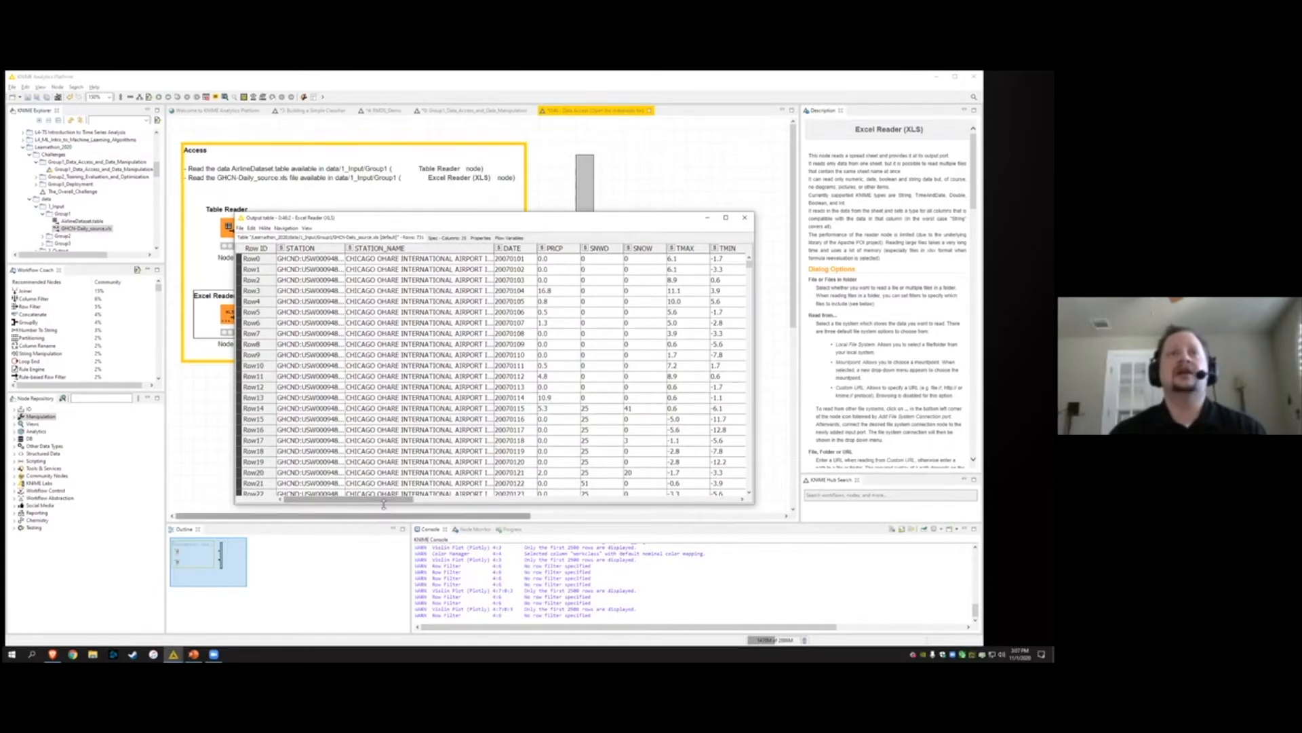
{"action": "mouse_move", "coordinate": [352, 500]}
{"action": "left_mouse_down"}
{"action": "mouse_move", "coordinate": [432, 502]}
{"action": "mouse_move", "coordinate": [378, 503]}
{"action": "left_mouse_up"}
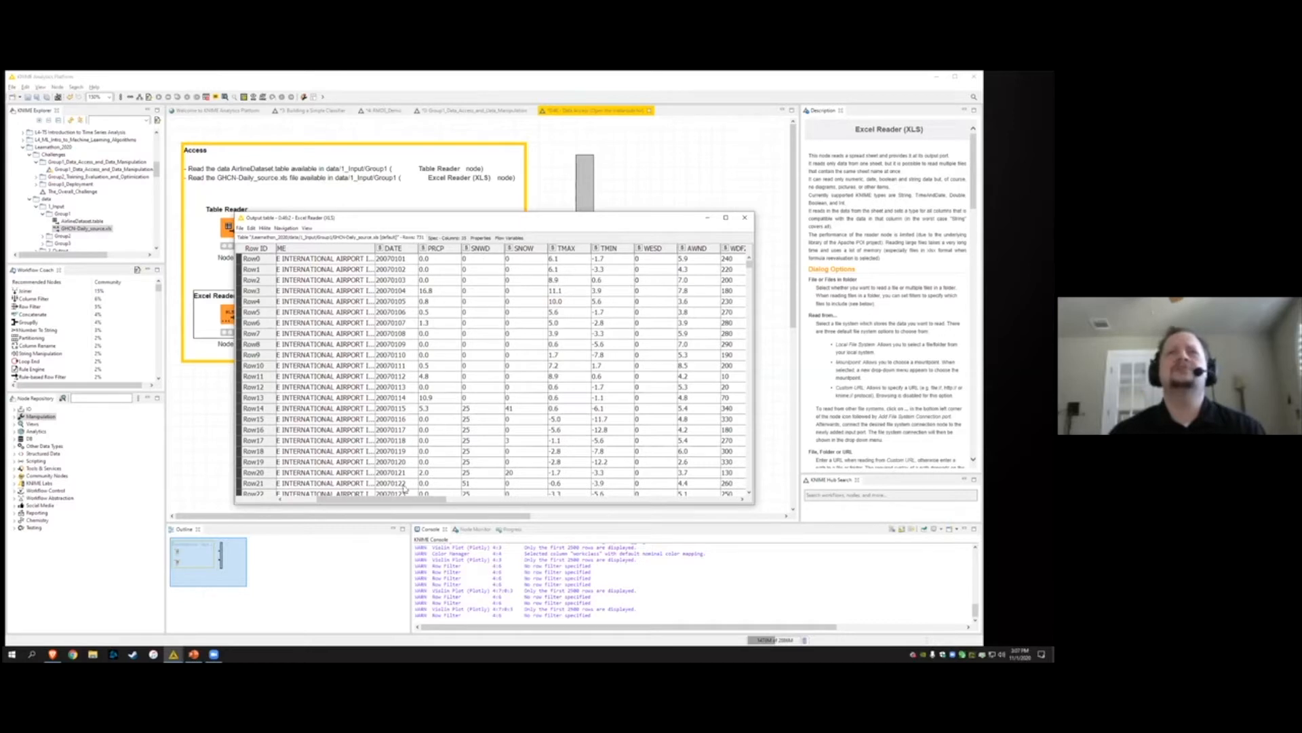
{"action": "left_click_drag", "start_coordinate": [419, 500], "coordinate": [570, 506]}
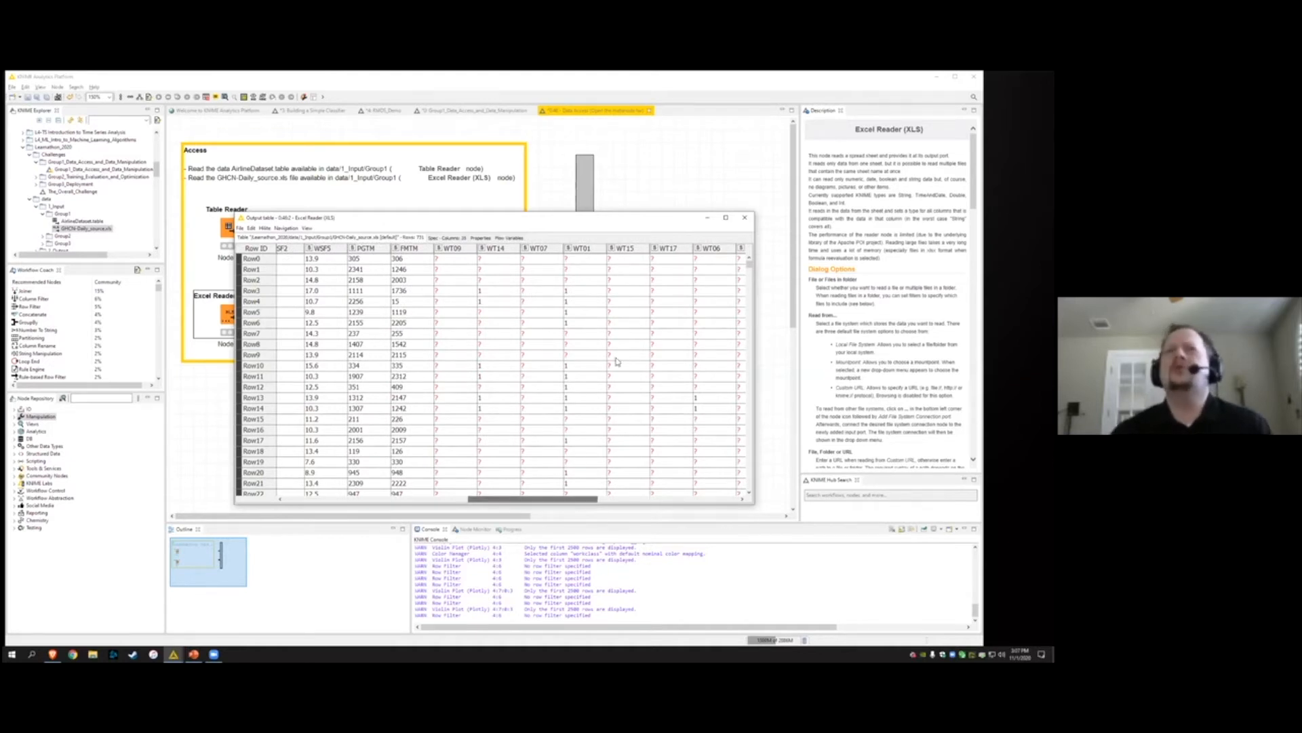
{"action": "left_click_drag", "start_coordinate": [560, 495], "coordinate": [698, 497]}
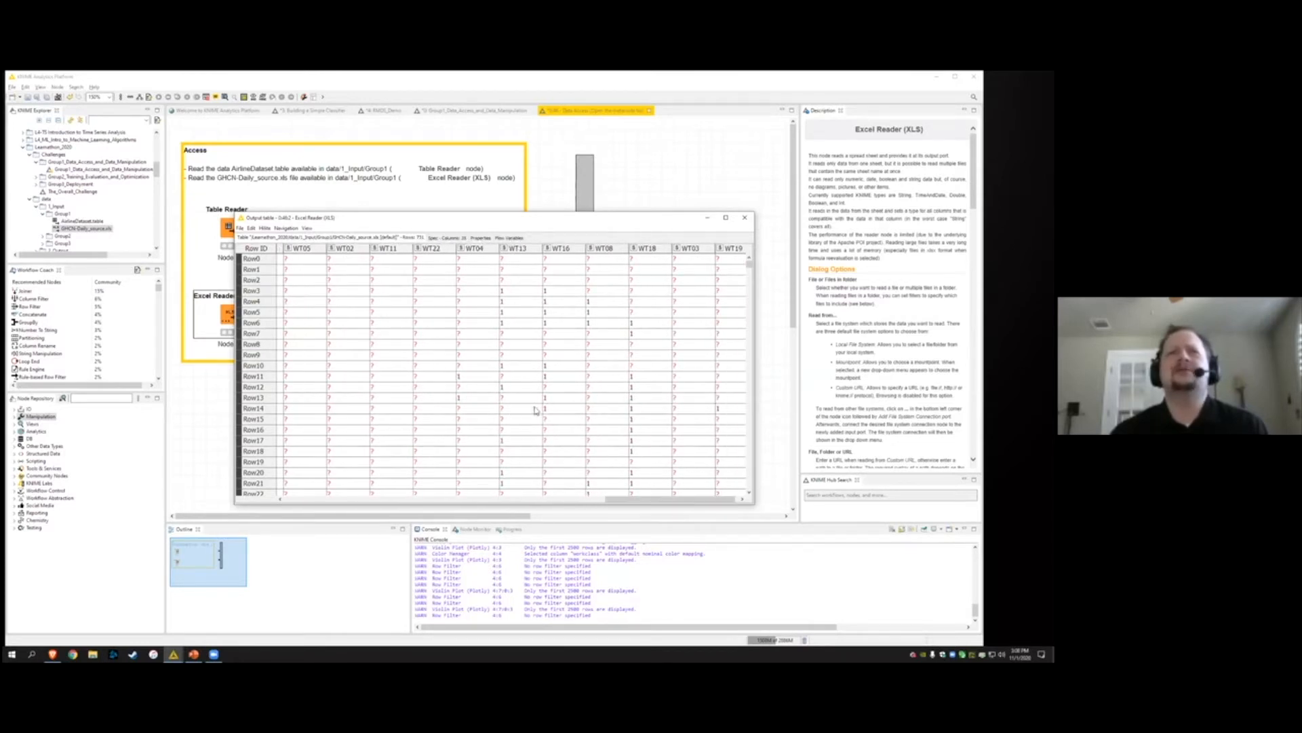
{"action": "left_click_drag", "start_coordinate": [693, 498], "coordinate": [334, 499]}
{"action": "left_click", "coordinate": [745, 221]}
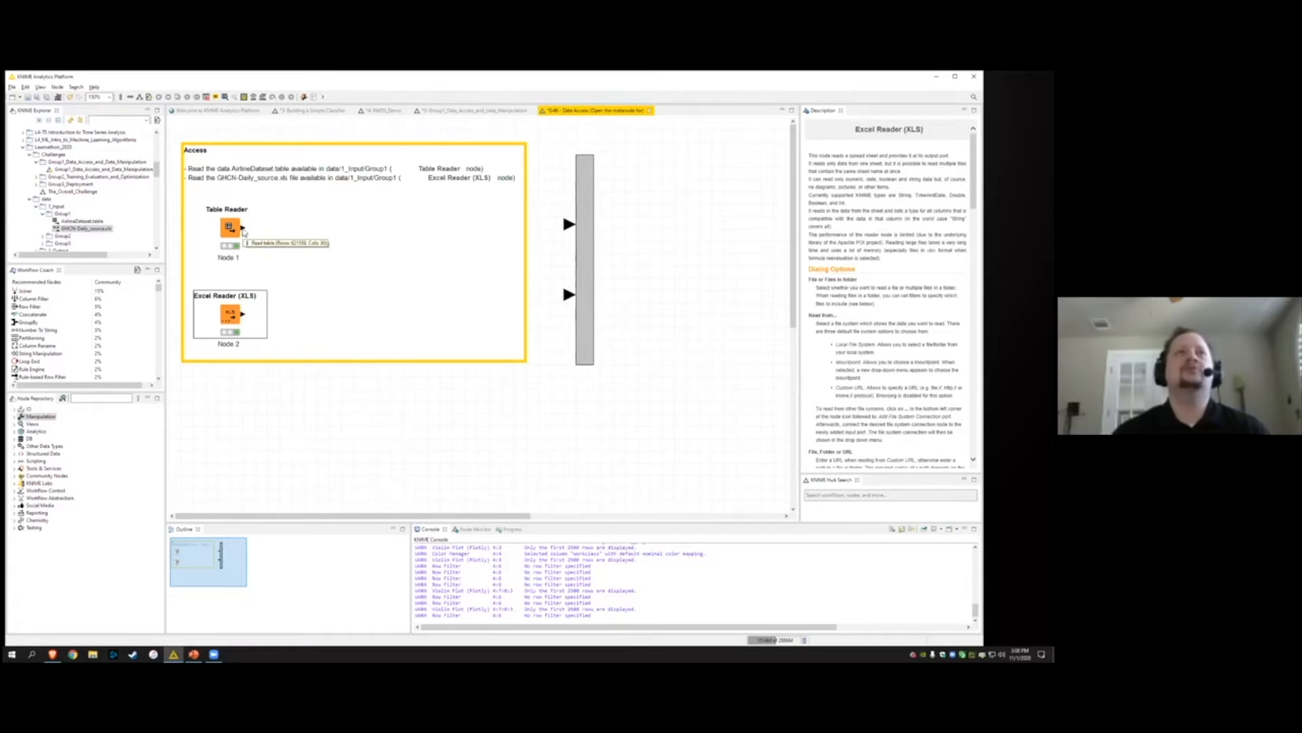
Connect the Table Reader to the upper metanode output and the Excel Reader to the lower one, then close the Data Access metanode
{"action": "left_click_drag", "start_coordinate": [243, 232], "coordinate": [571, 224]}
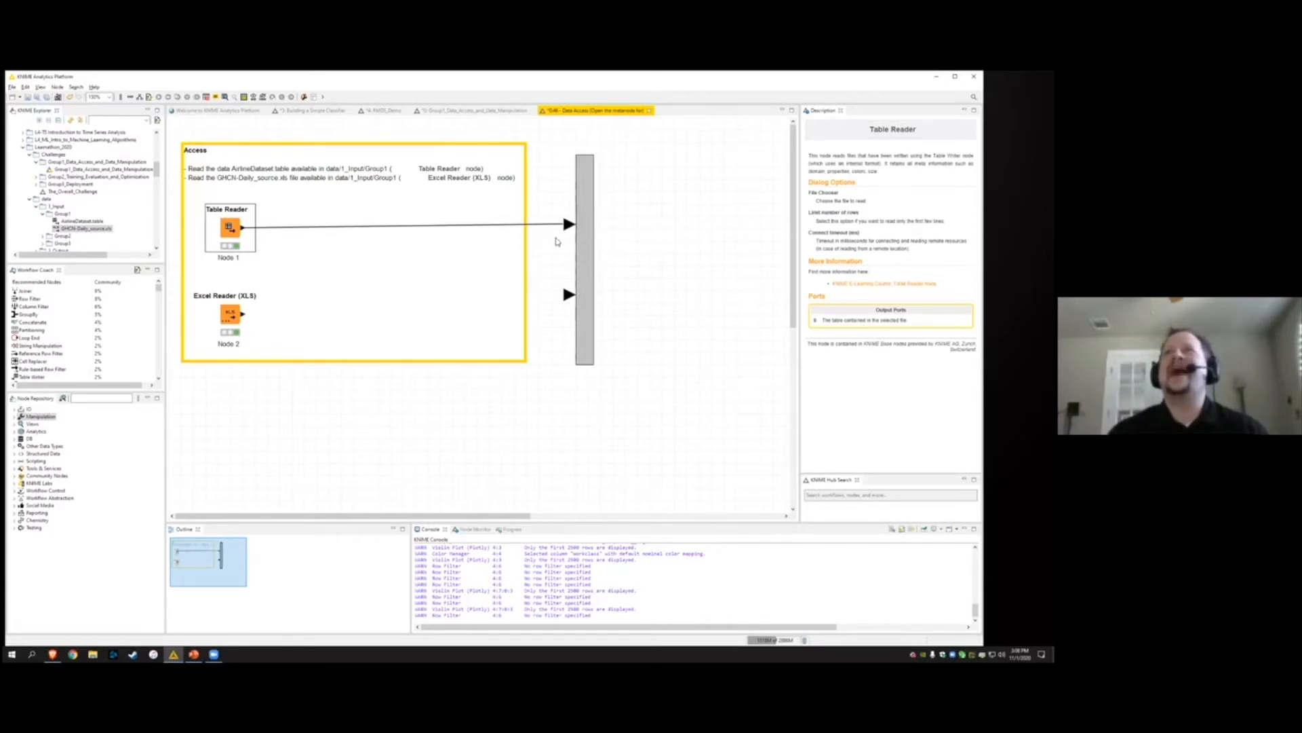
{"action": "left_click_drag", "start_coordinate": [244, 317], "coordinate": [569, 295]}
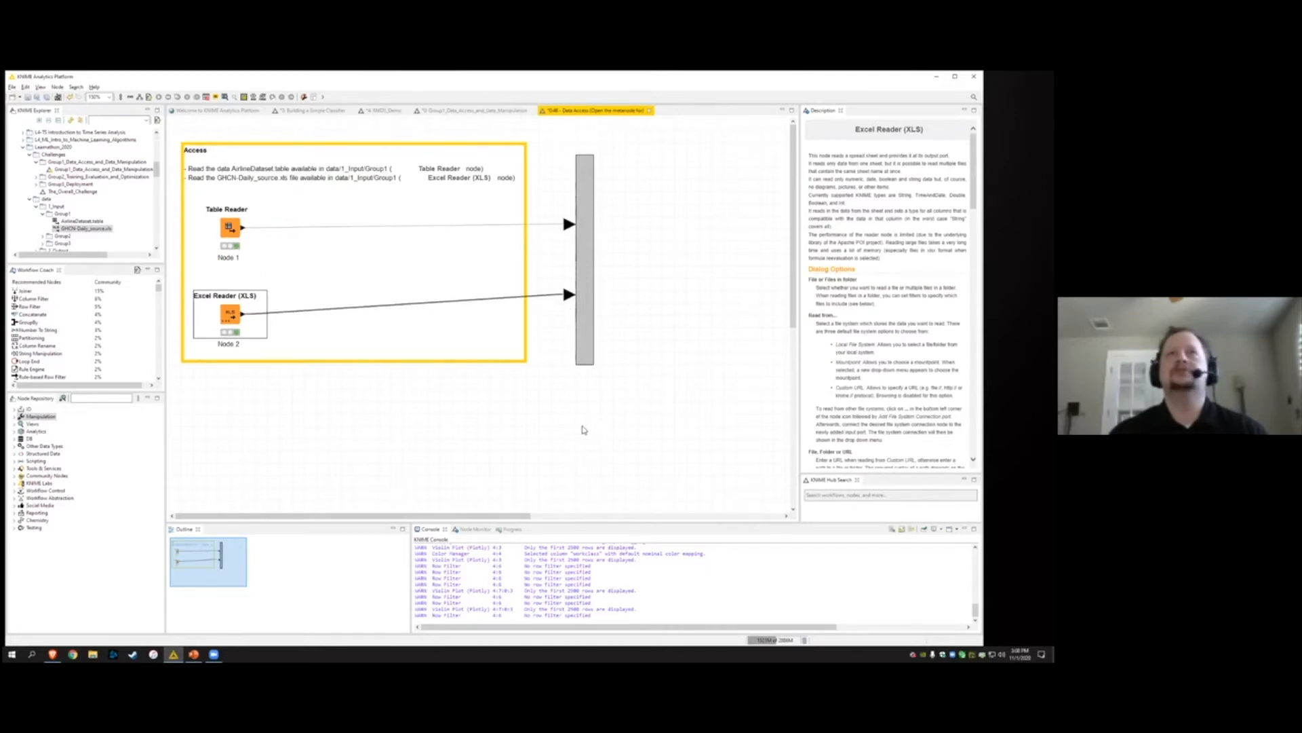
{"action": "left_click", "coordinate": [648, 112]}
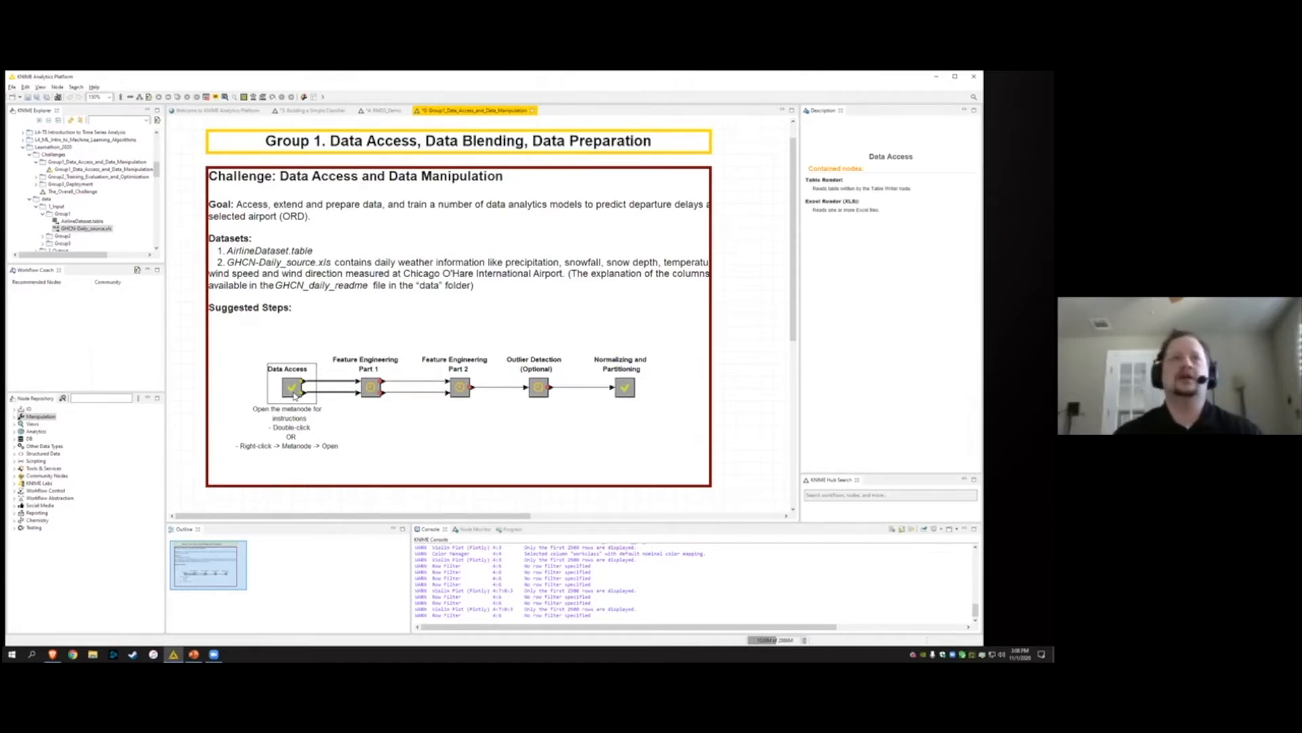
{"action": "left_click", "coordinate": [316, 504]}
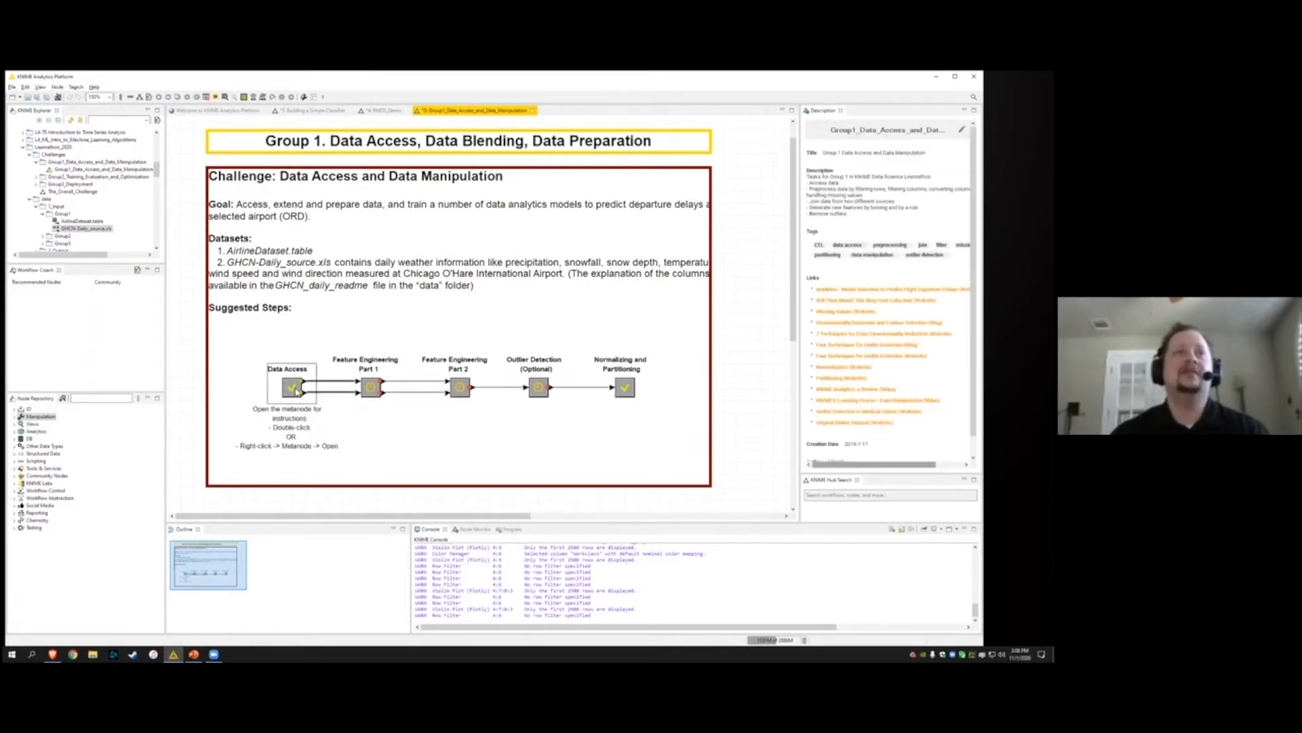
Review the airline table at the Data Access metanode's first output, close it, and check the output options again
{"action": "right_click", "coordinate": [297, 391]}
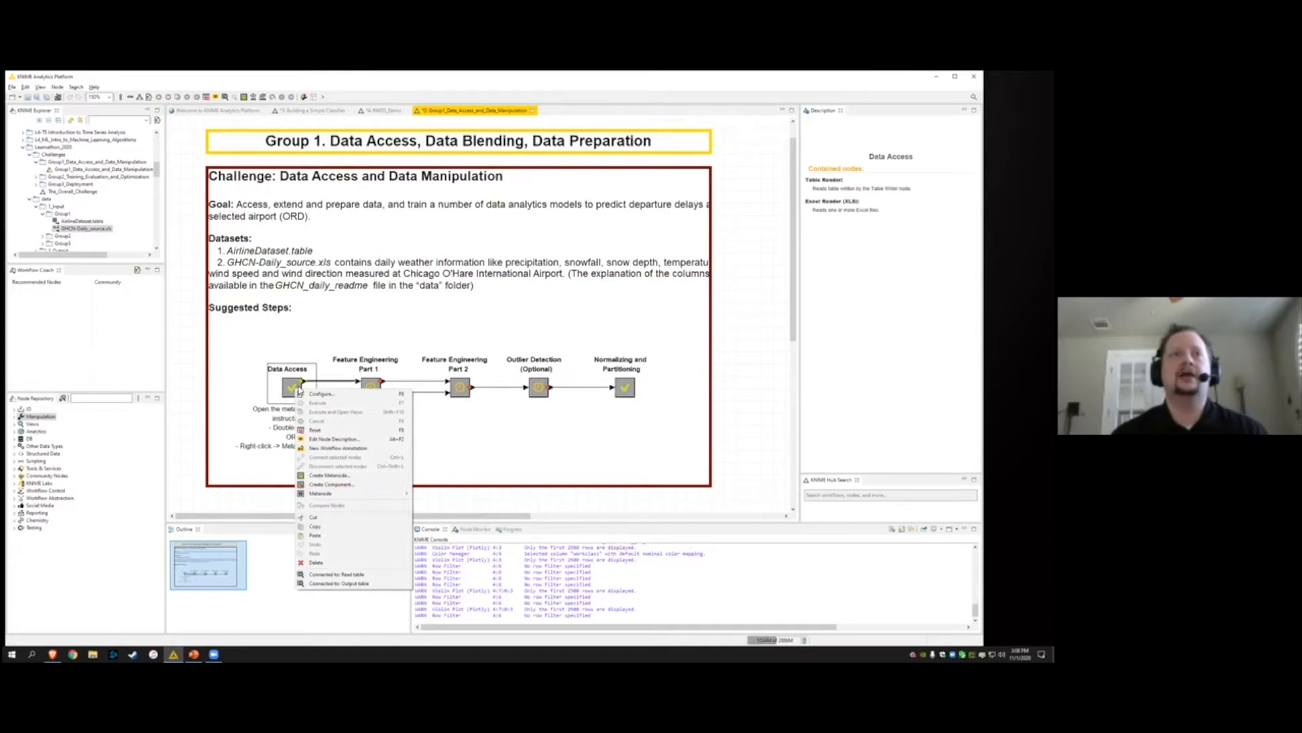
{"action": "left_click", "coordinate": [367, 576]}
{"action": "left_click", "coordinate": [588, 500]}
{"action": "scroll", "coordinate": [588, 500], "scroll_direction": "left", "scroll_amount": 10}
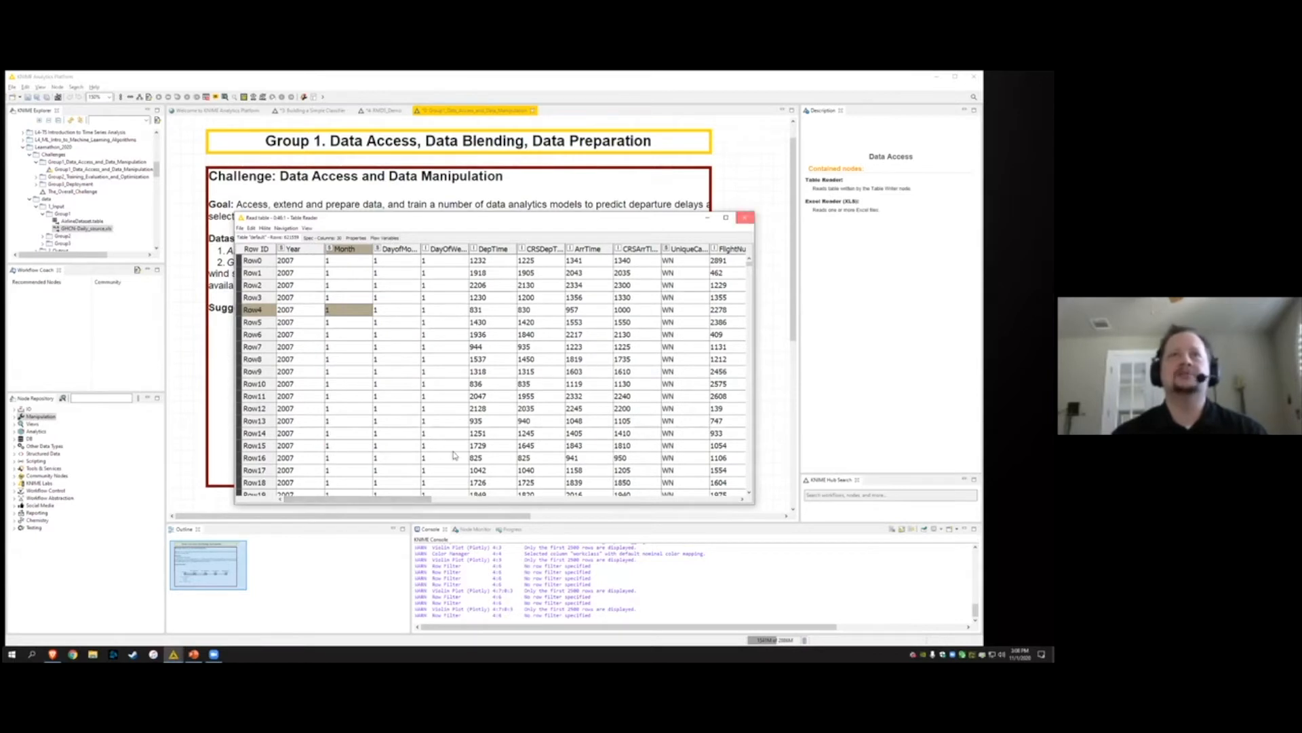
{"action": "key", "text": "alt+F4"}
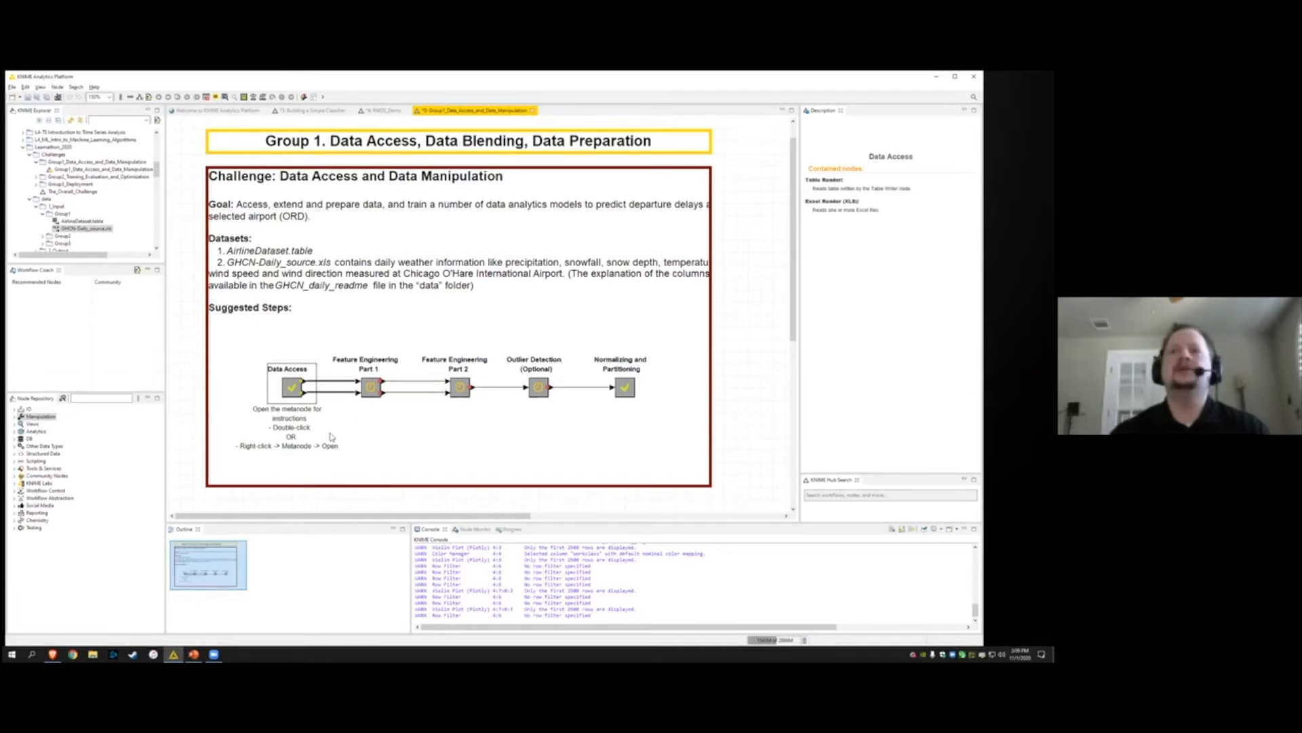
{"action": "right_click", "coordinate": [296, 395]}
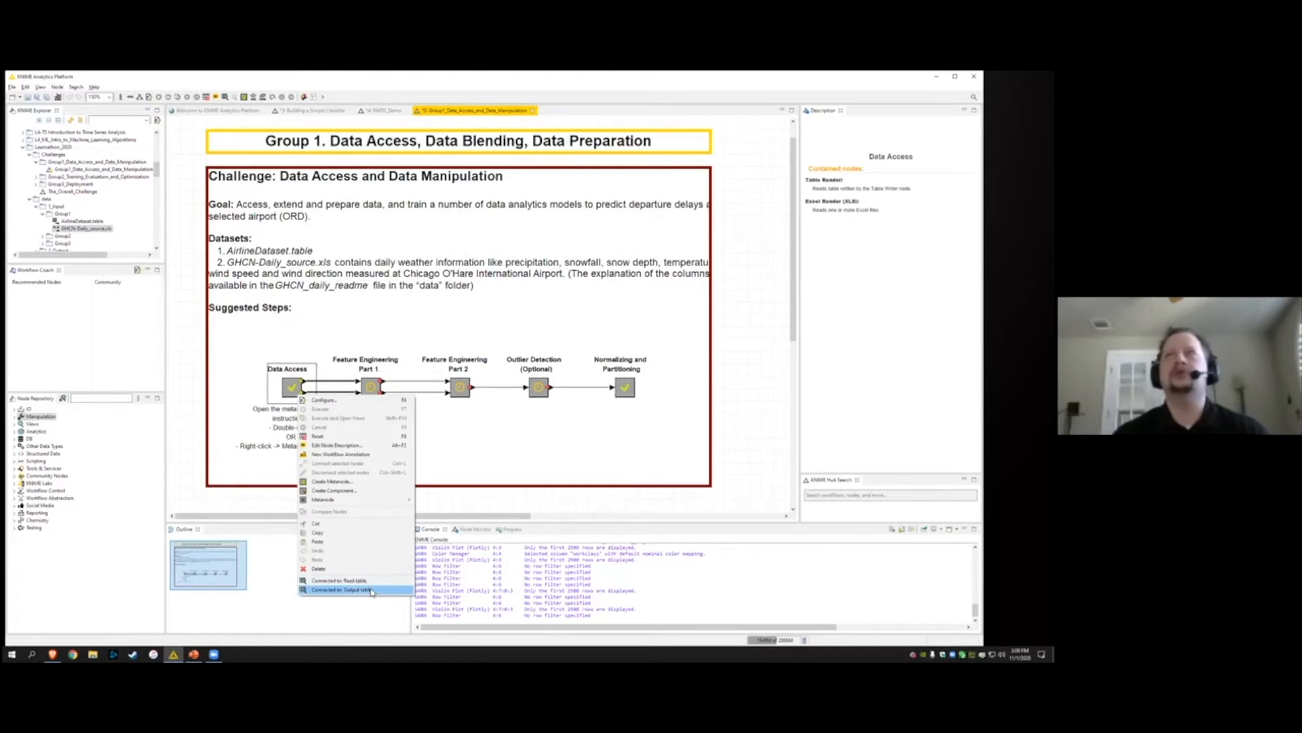
{"action": "left_click", "coordinate": [467, 454]}
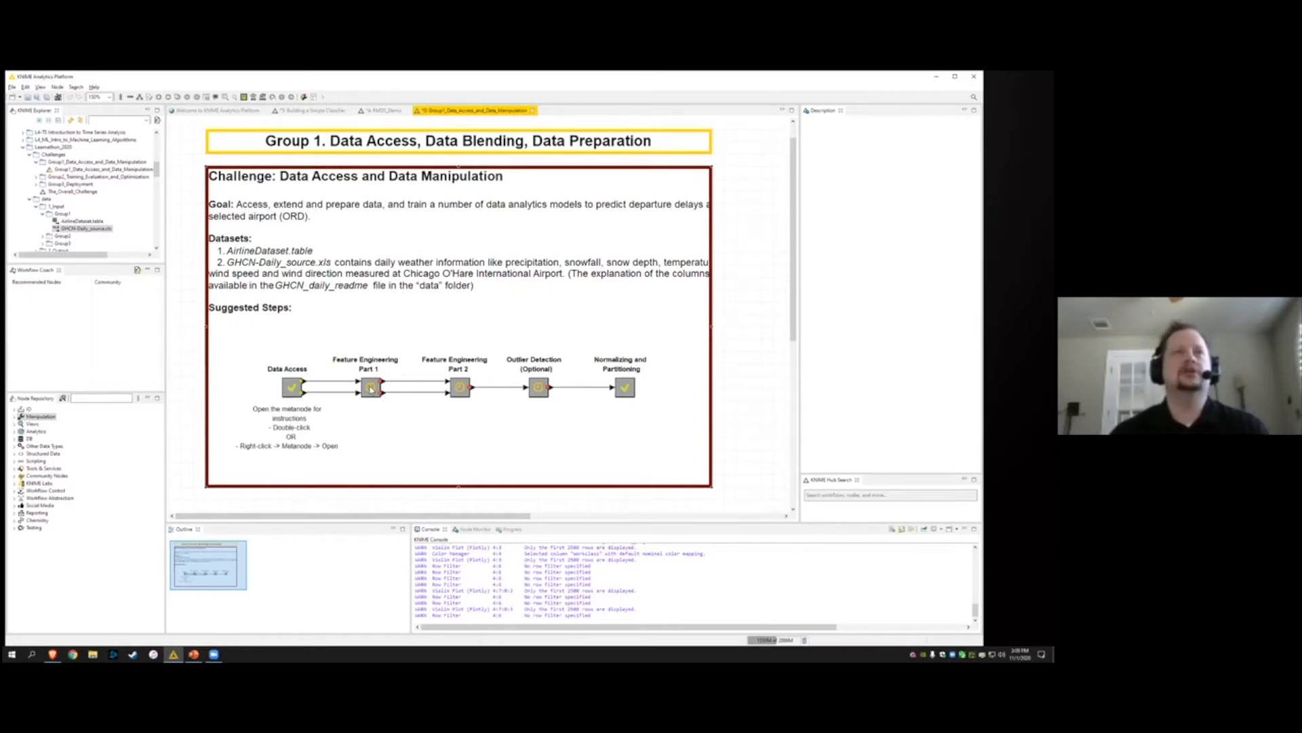
Open the Feature Engineering Part 1 metanode and enlarge its canvas to read the task instructions
{"action": "double_click", "coordinate": [371, 389]}
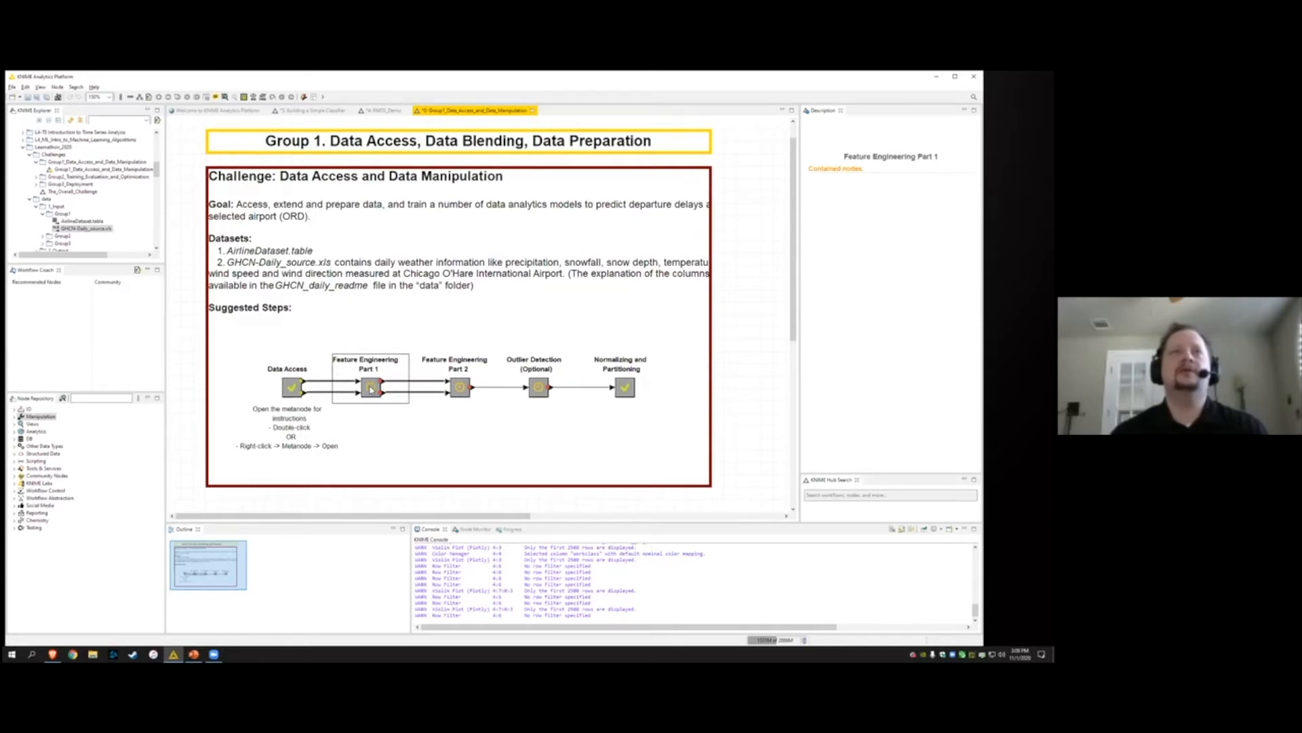
{"action": "left_click", "coordinate": [109, 97]}
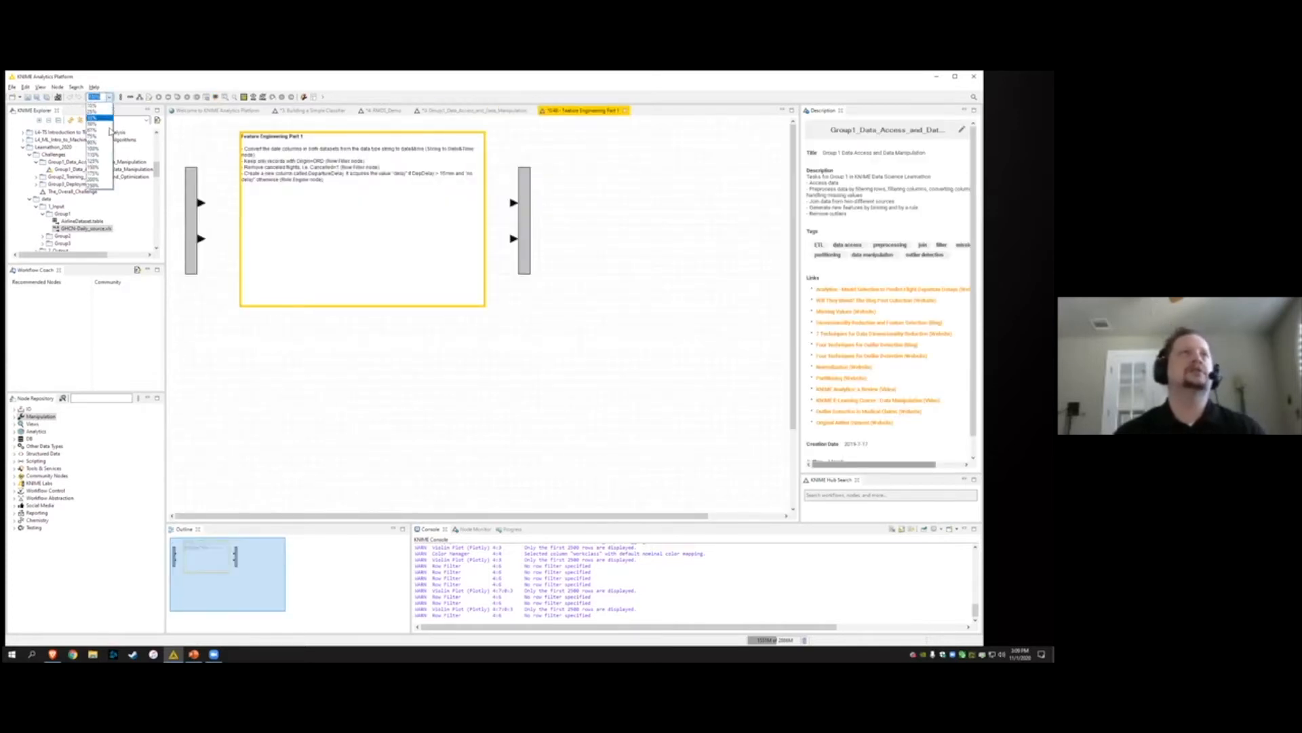
{"action": "left_click", "coordinate": [102, 171]}
{"action": "left_click_drag", "start_coordinate": [329, 517], "coordinate": [225, 519]}
{"action": "scroll", "coordinate": [246, 468], "scroll_direction": "up", "scroll_amount": 3}
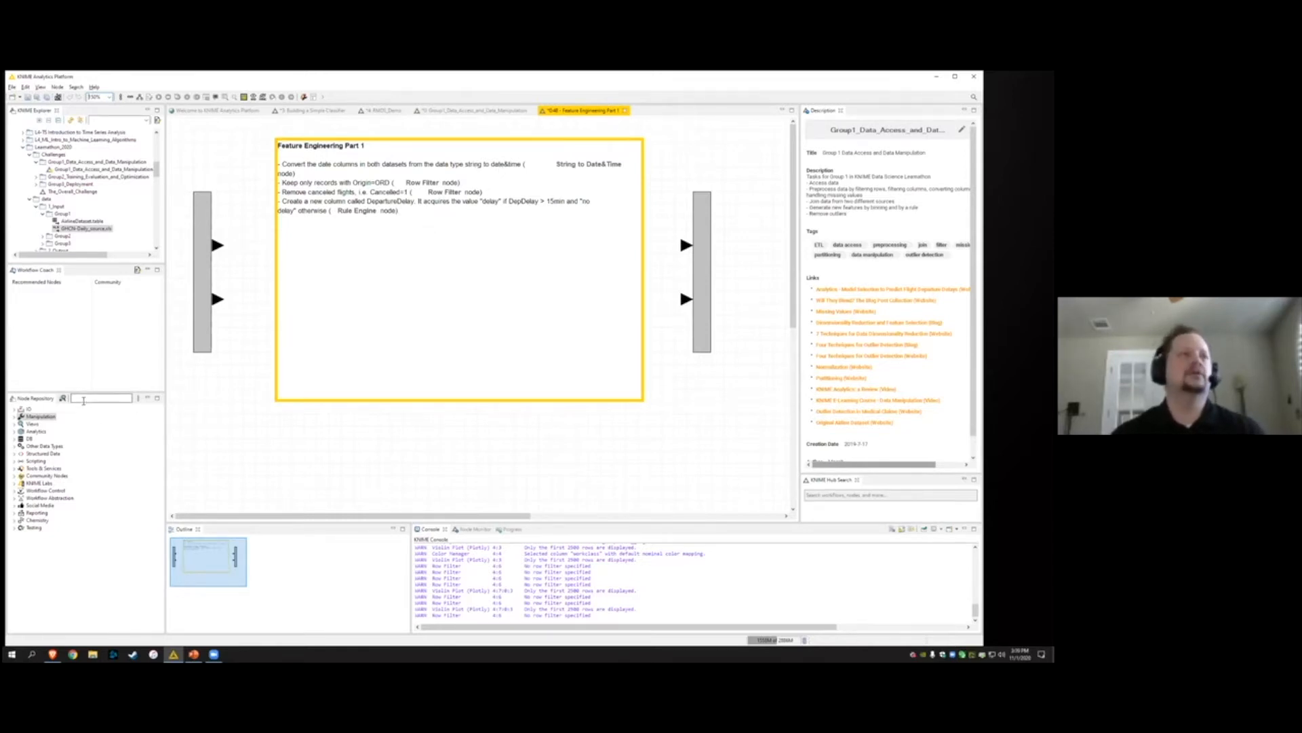
Search the node repository for "string to dat" and compare the descriptions of String to Date&Time and its legacy version
{"action": "left_click", "coordinate": [80, 399]}
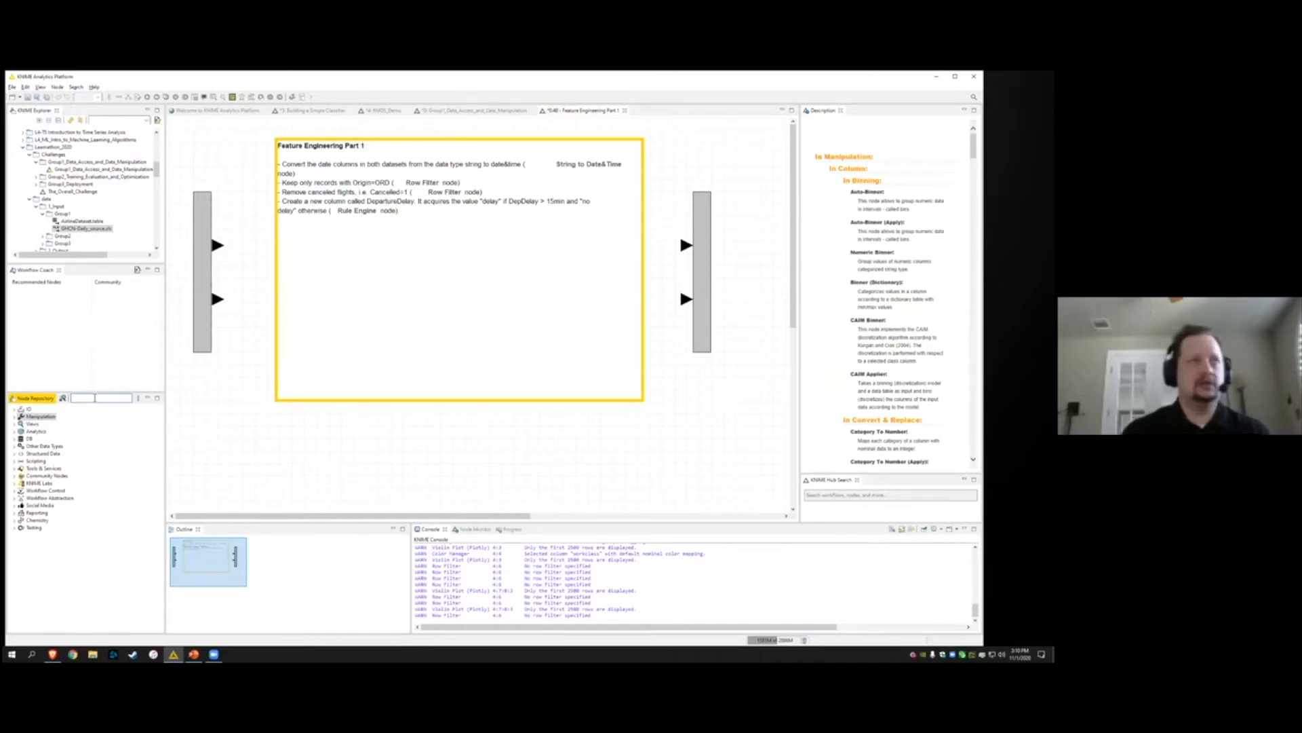
{"action": "type", "text": "ro"}
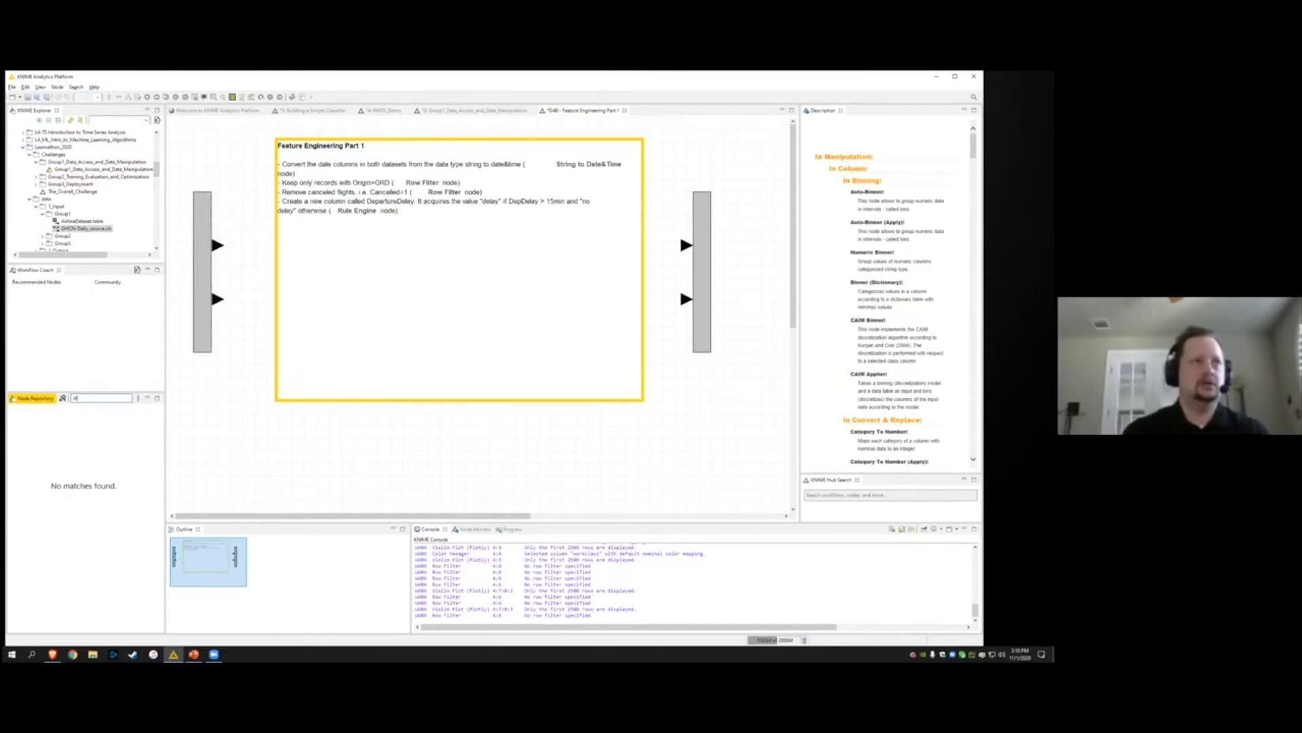
{"action": "type", "text": "ring todat"}
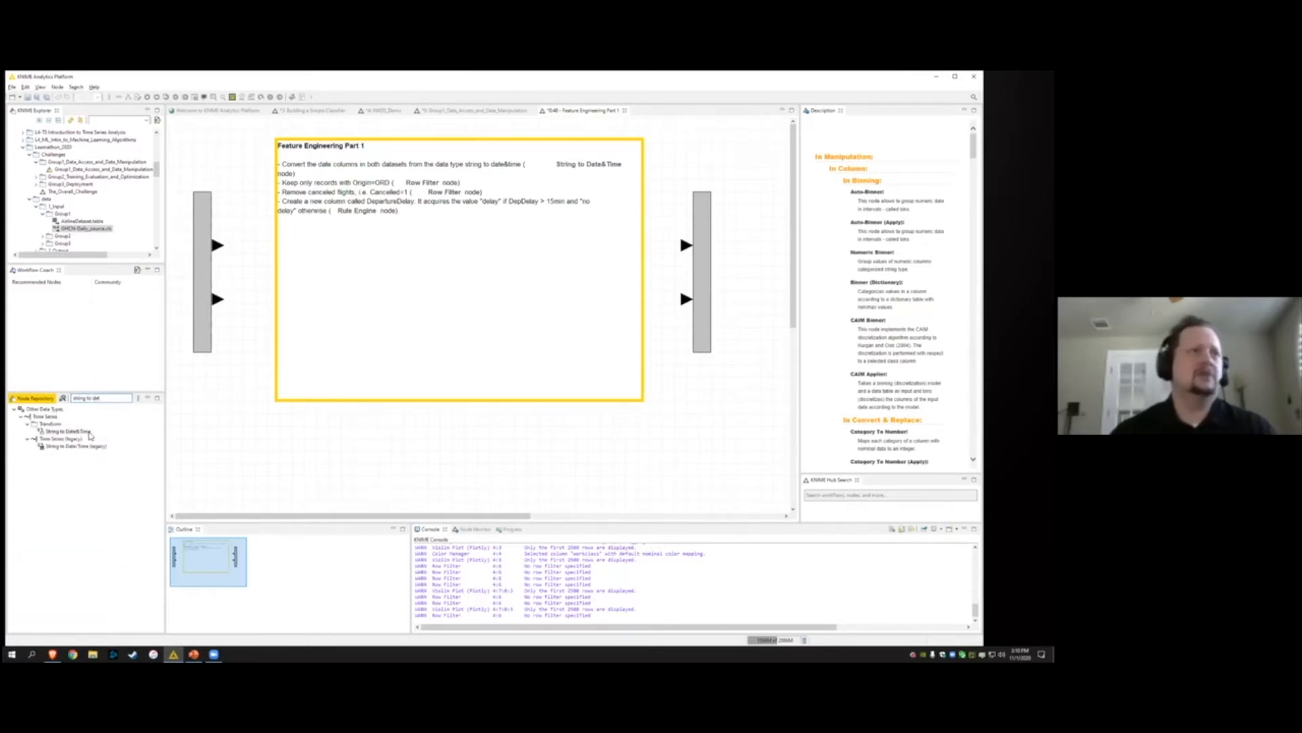
{"action": "left_click", "coordinate": [88, 434]}
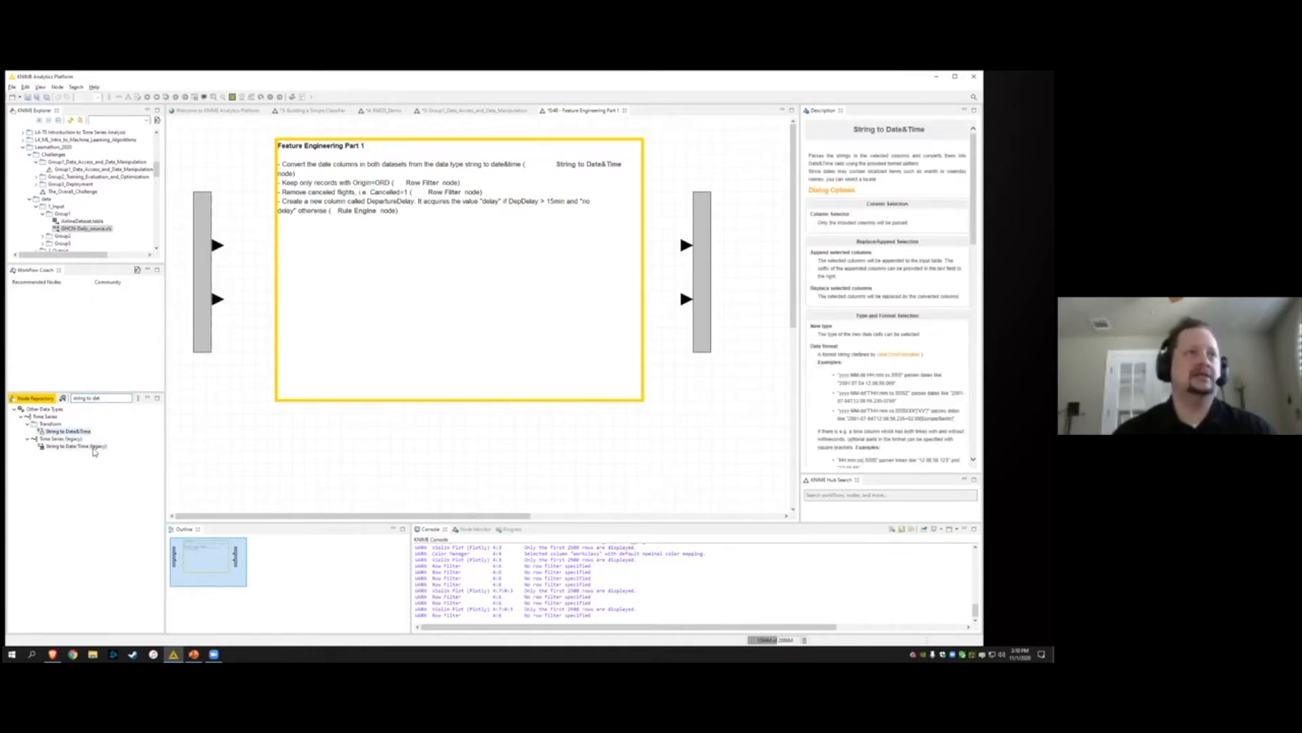
{"action": "left_click", "coordinate": [84, 448]}
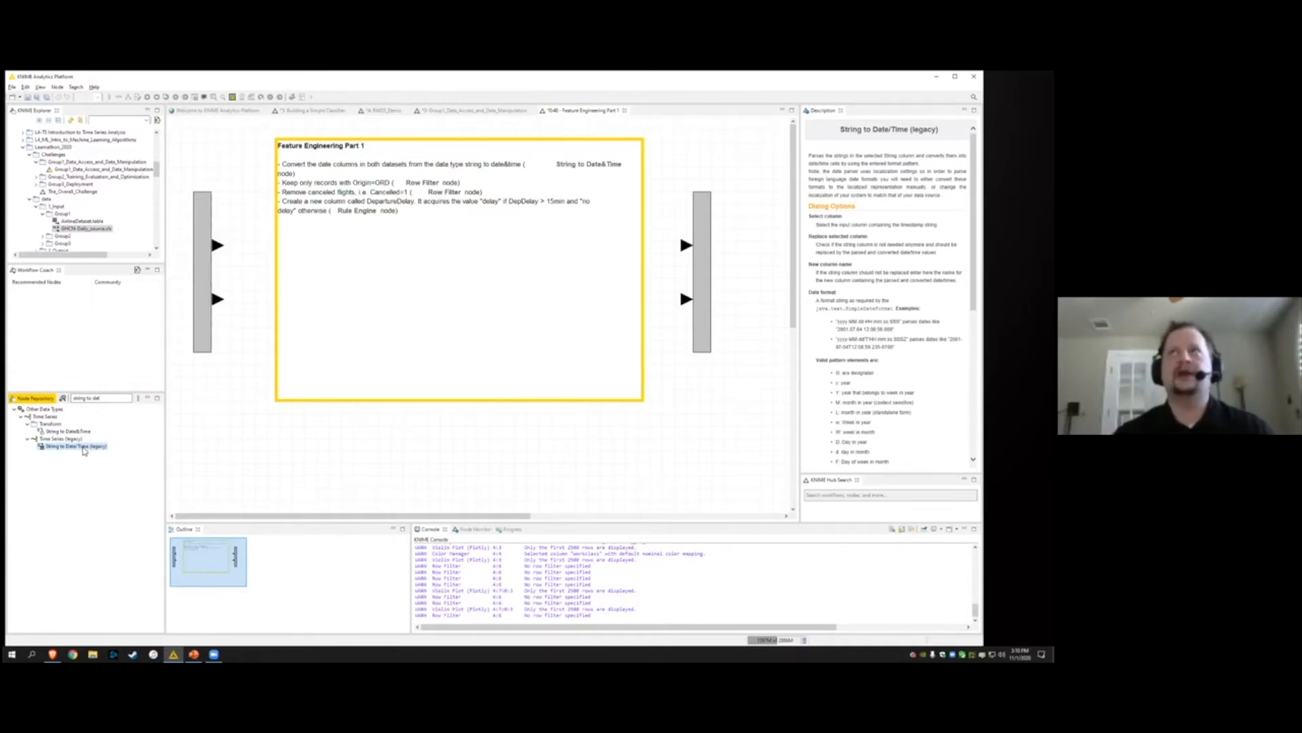
{"action": "left_click", "coordinate": [81, 432]}
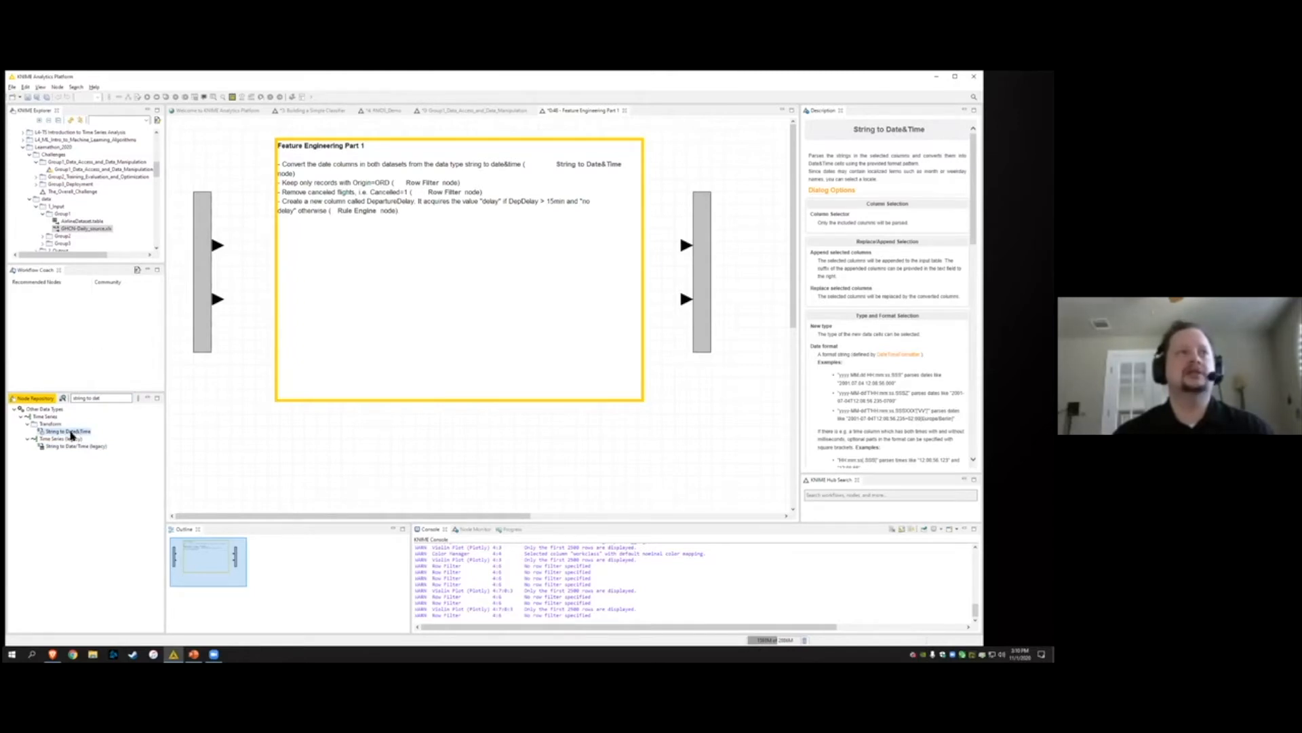
Add two String to Date&Time nodes, one above the other, and connect the upper and lower metanode inputs to them respectively
{"action": "left_click_drag", "start_coordinate": [70, 435], "coordinate": [325, 257]}
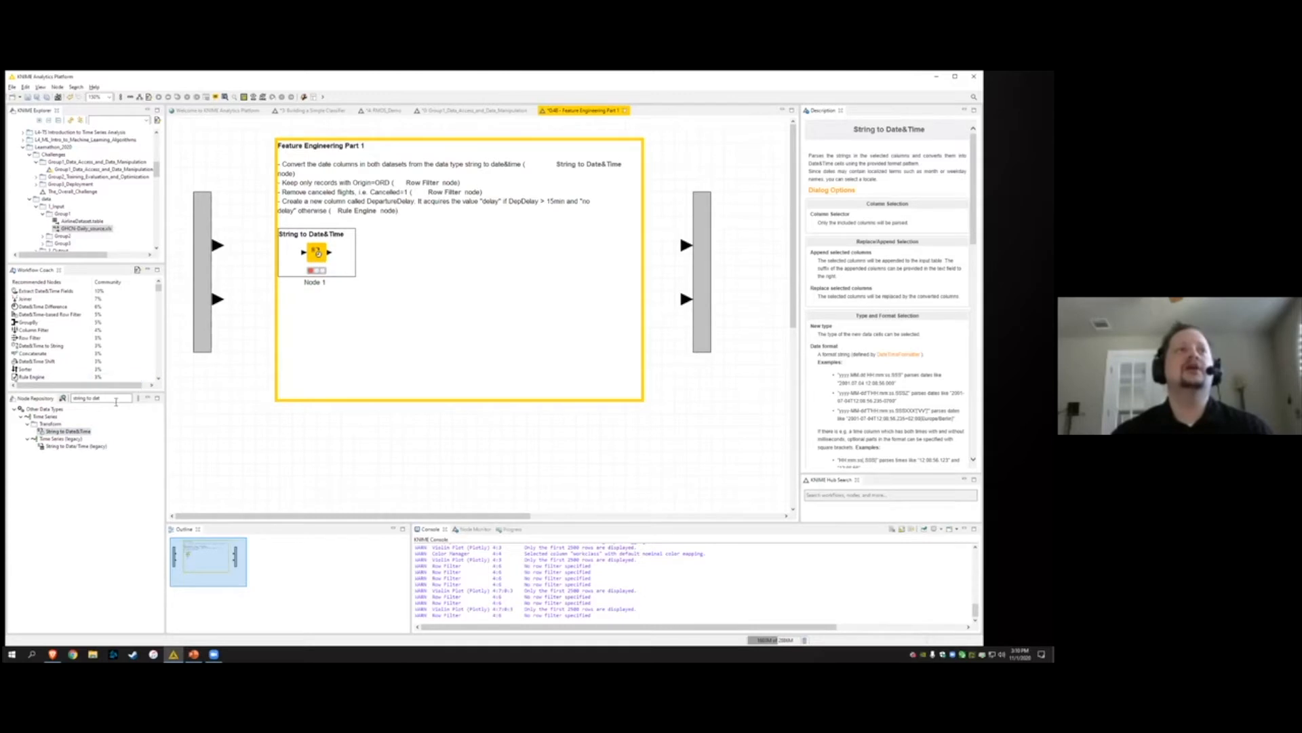
{"action": "mouse_move", "coordinate": [76, 432]}
{"action": "left_mouse_down"}
{"action": "mouse_move", "coordinate": [285, 380]}
{"action": "mouse_move", "coordinate": [325, 325]}
{"action": "left_mouse_up"}
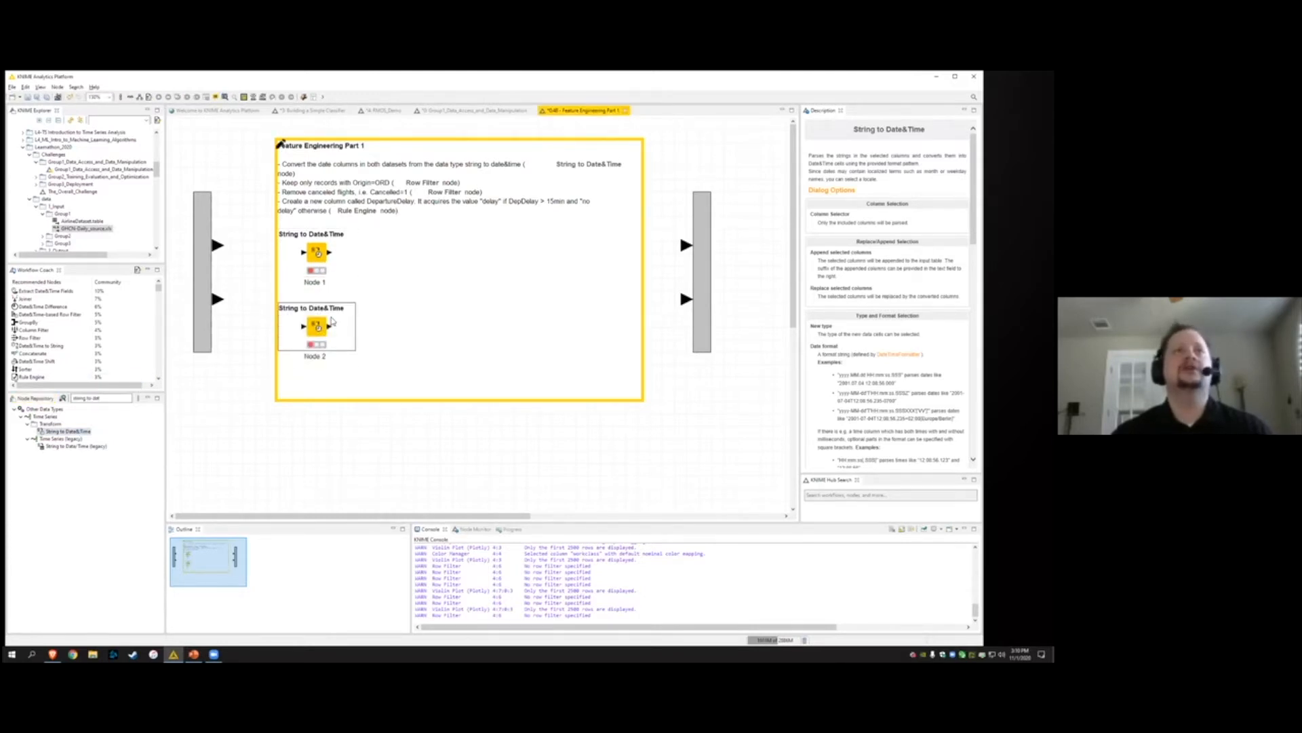
{"action": "left_click_drag", "start_coordinate": [218, 245], "coordinate": [304, 252]}
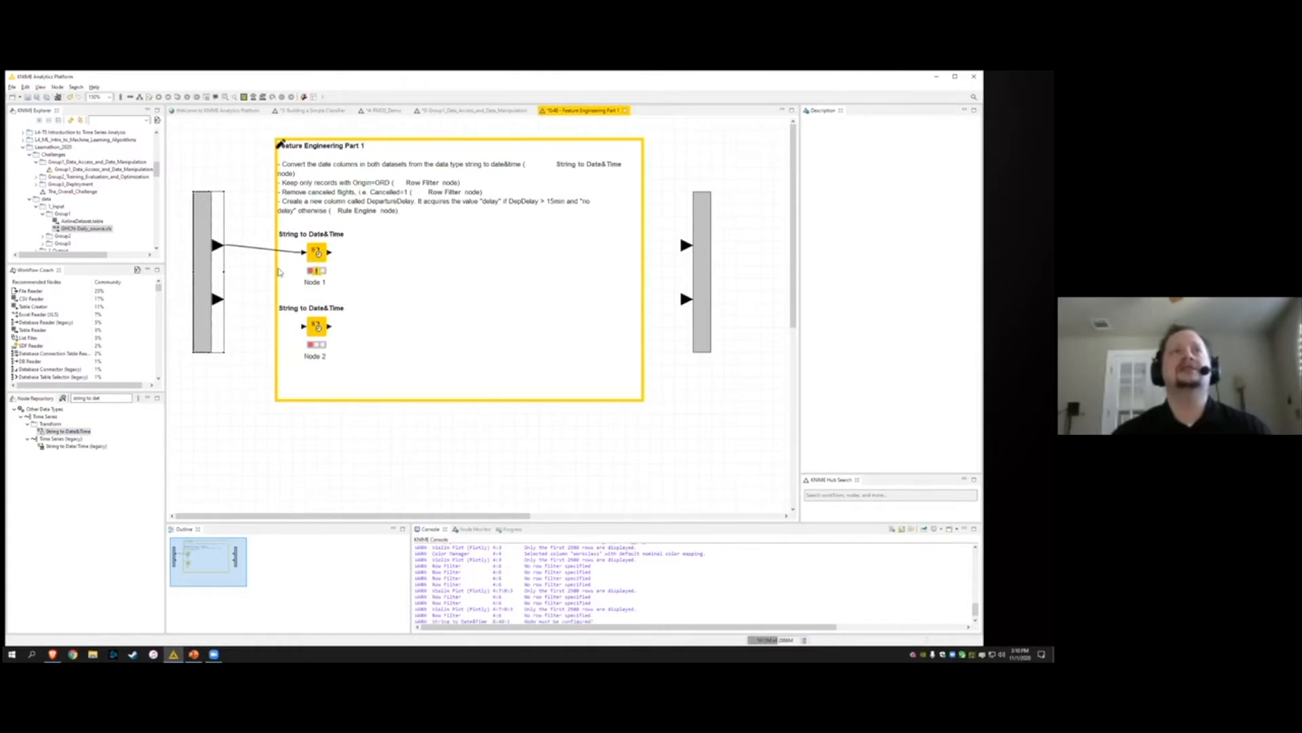
{"action": "left_click_drag", "start_coordinate": [218, 299], "coordinate": [304, 327]}
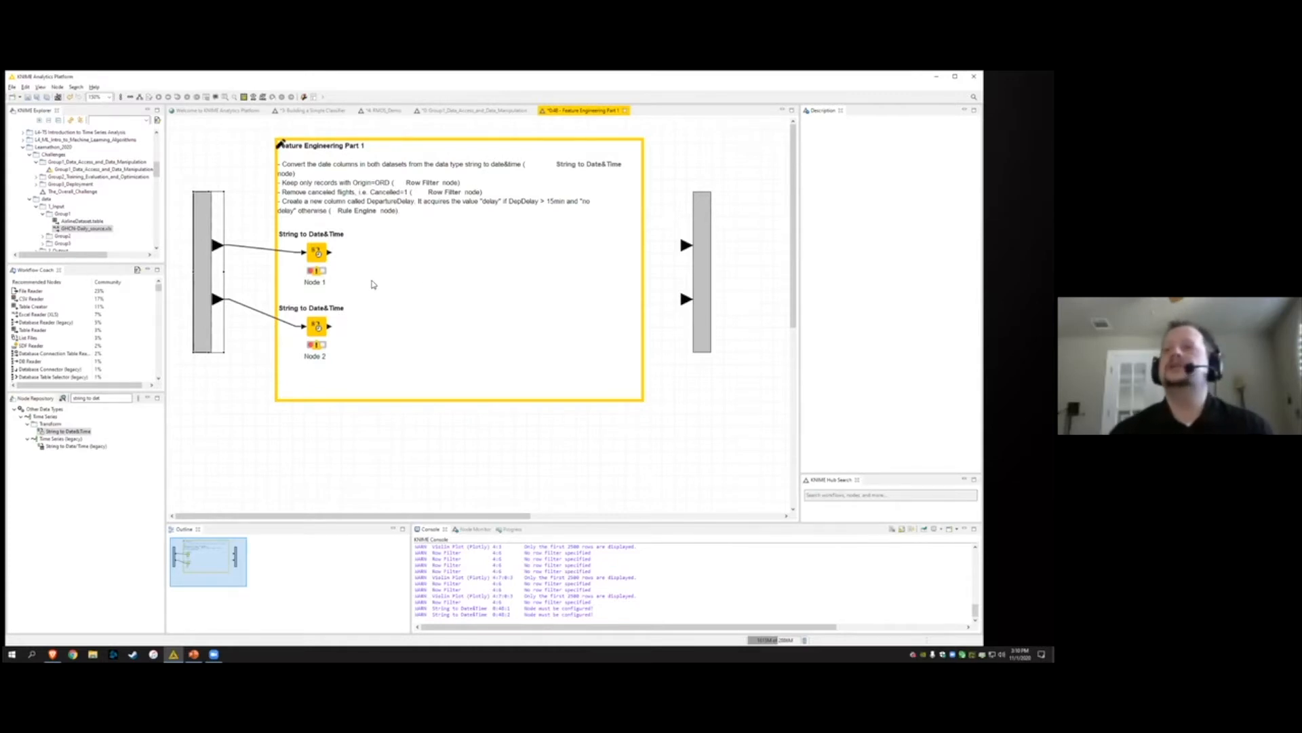
Configure the upper String to Date&Time node to include only the date column, excluding all other columns
{"action": "double_click", "coordinate": [318, 255]}
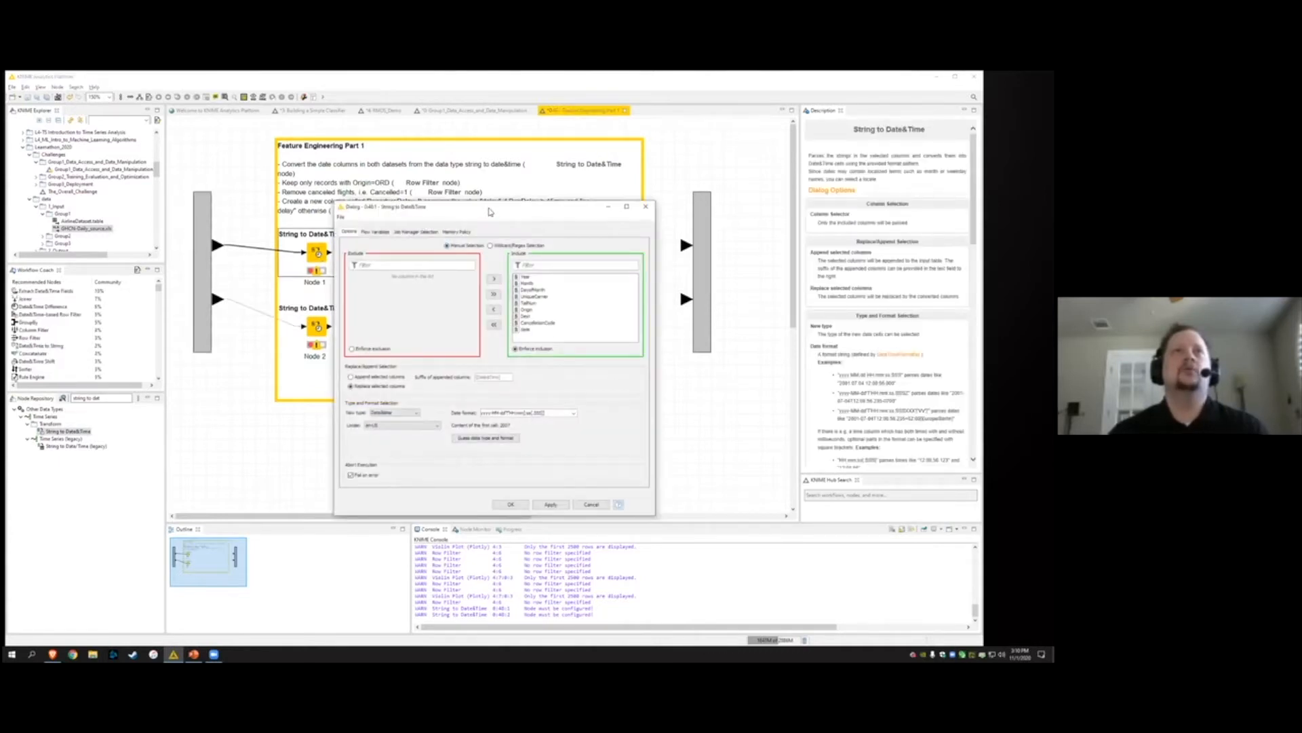
{"action": "left_click_drag", "start_coordinate": [490, 211], "coordinate": [522, 196]}
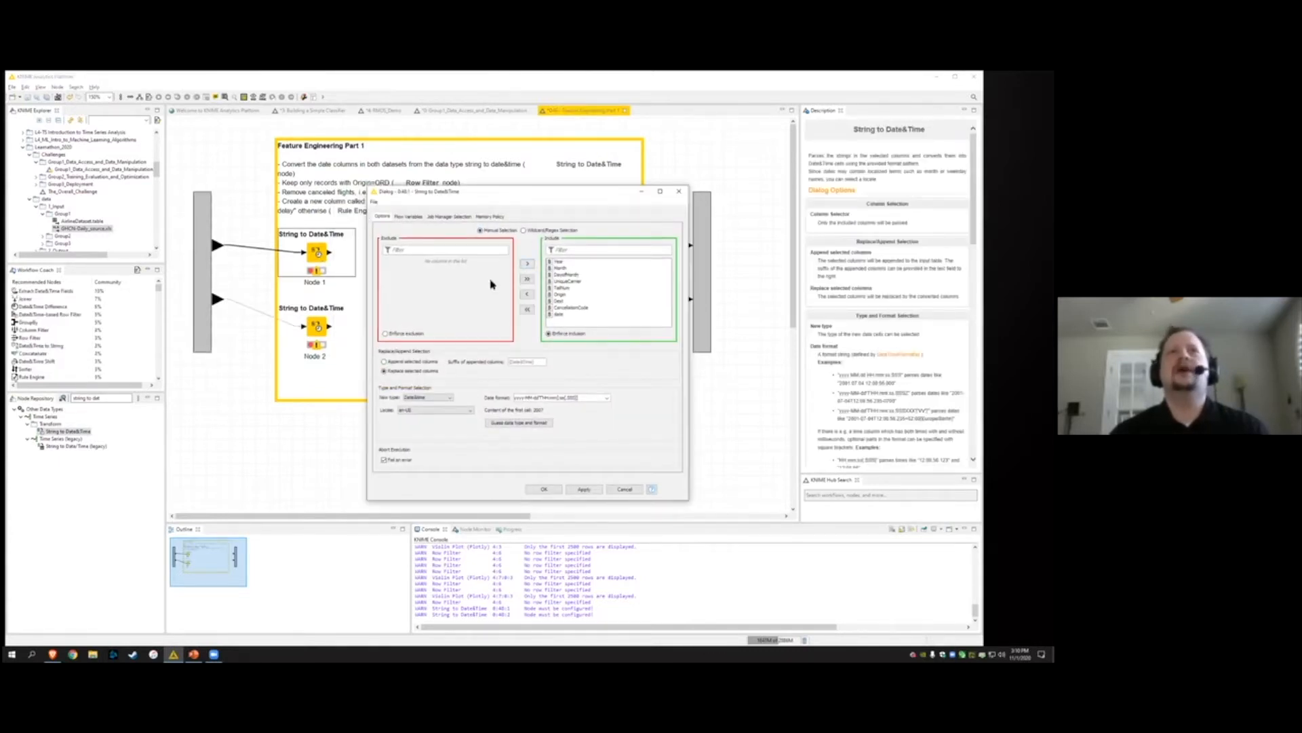
{"action": "left_click", "coordinate": [572, 288]}
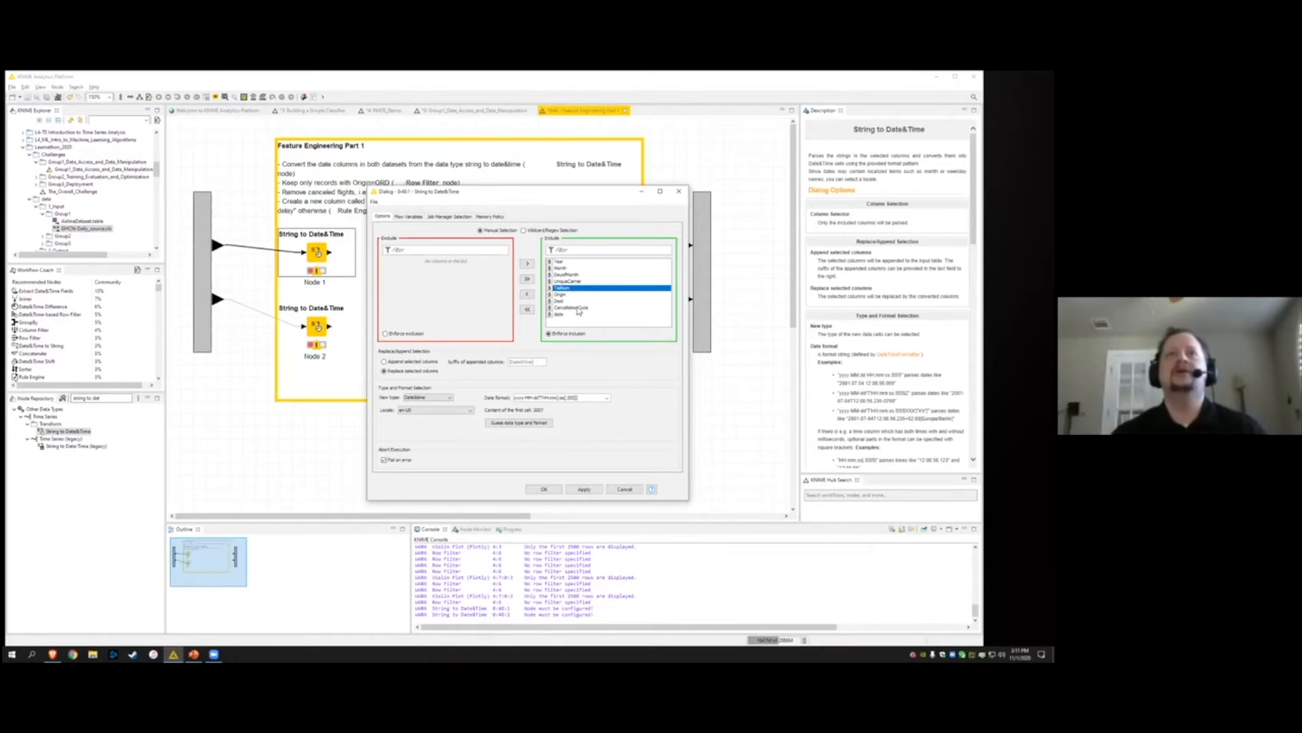
{"action": "left_click", "coordinate": [577, 309]}
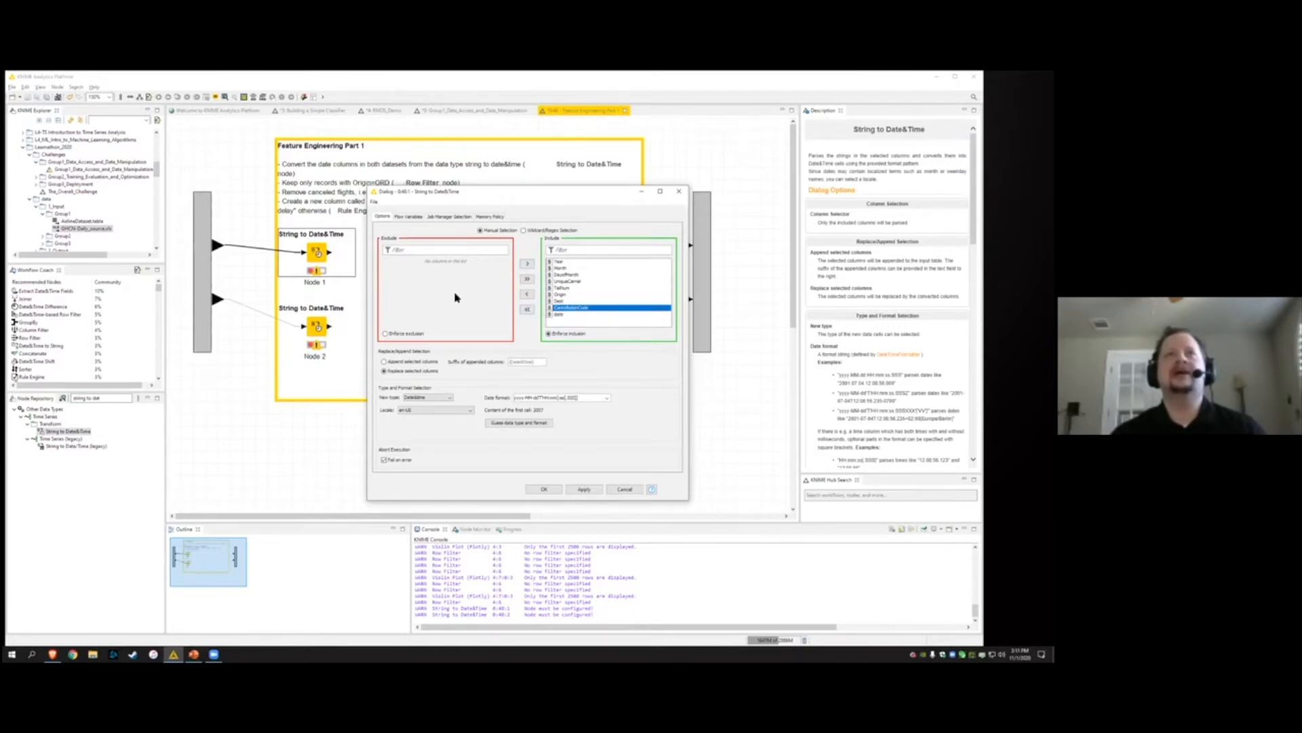
{"action": "left_click", "coordinate": [527, 308]}
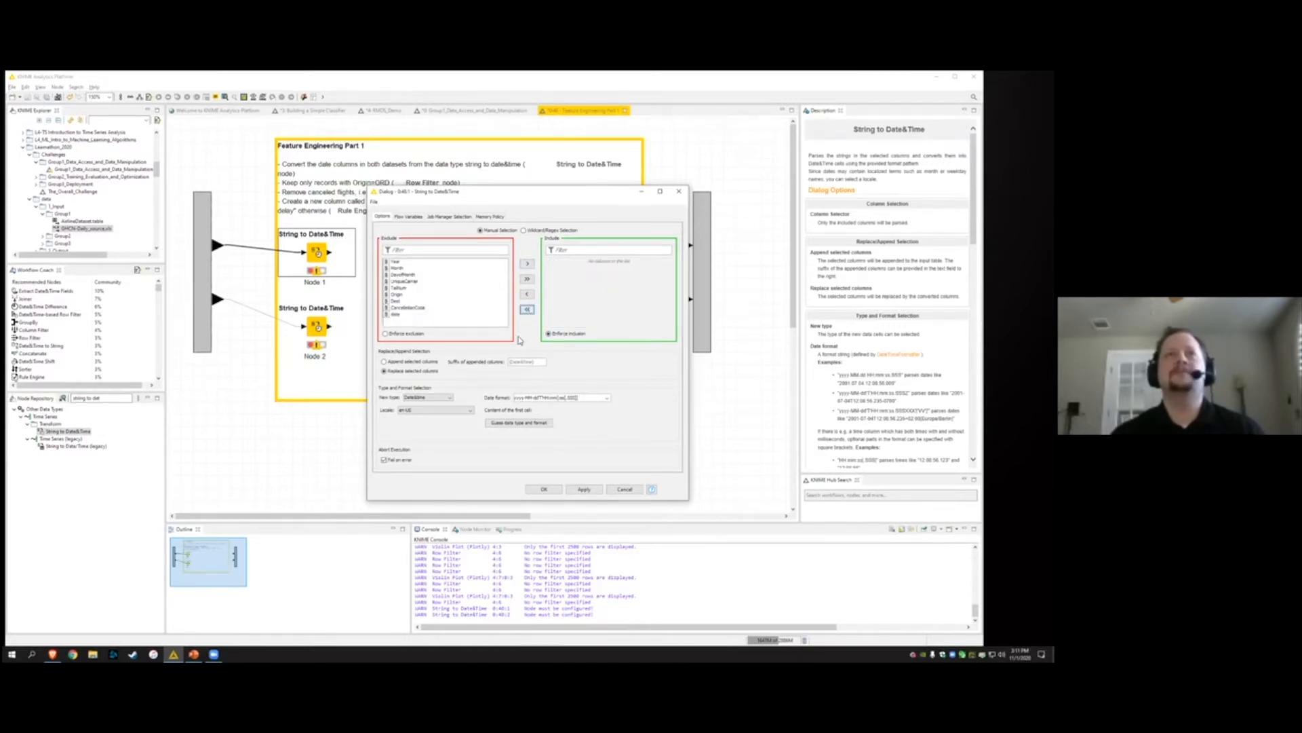
{"action": "left_click", "coordinate": [403, 315]}
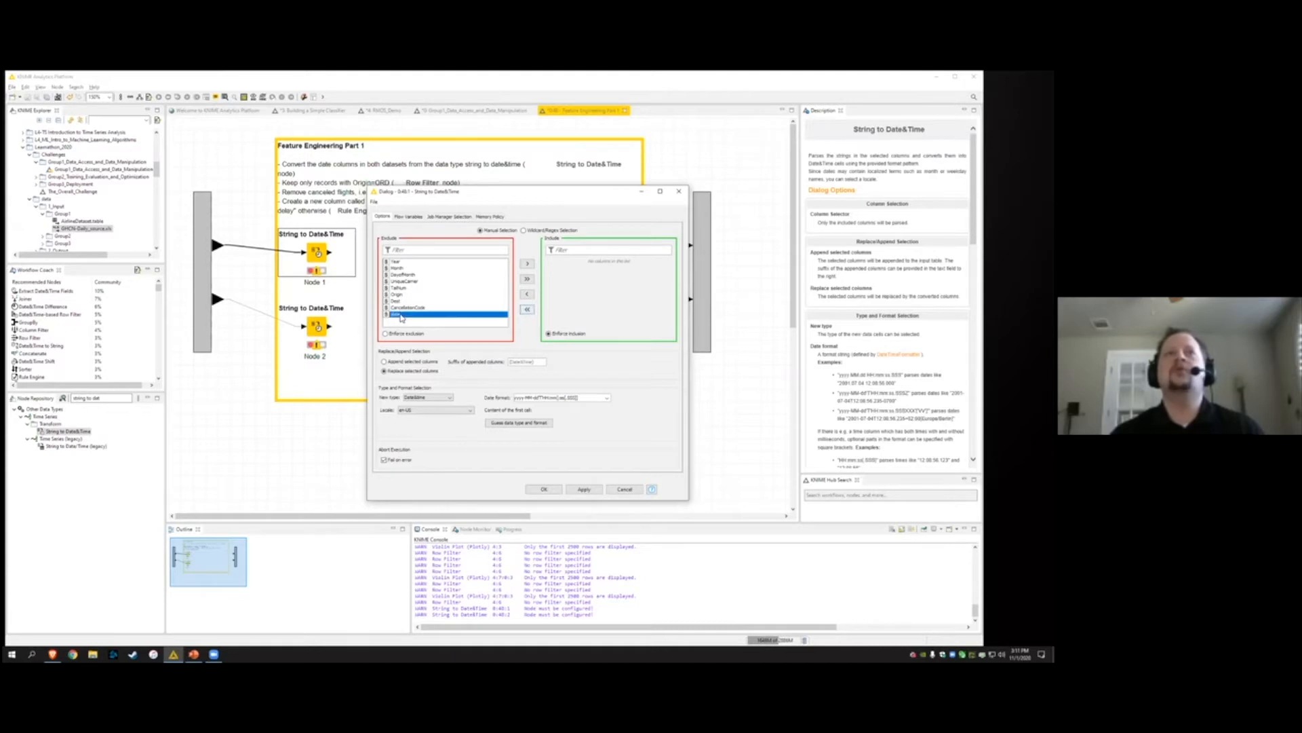
{"action": "left_click", "coordinate": [527, 264]}
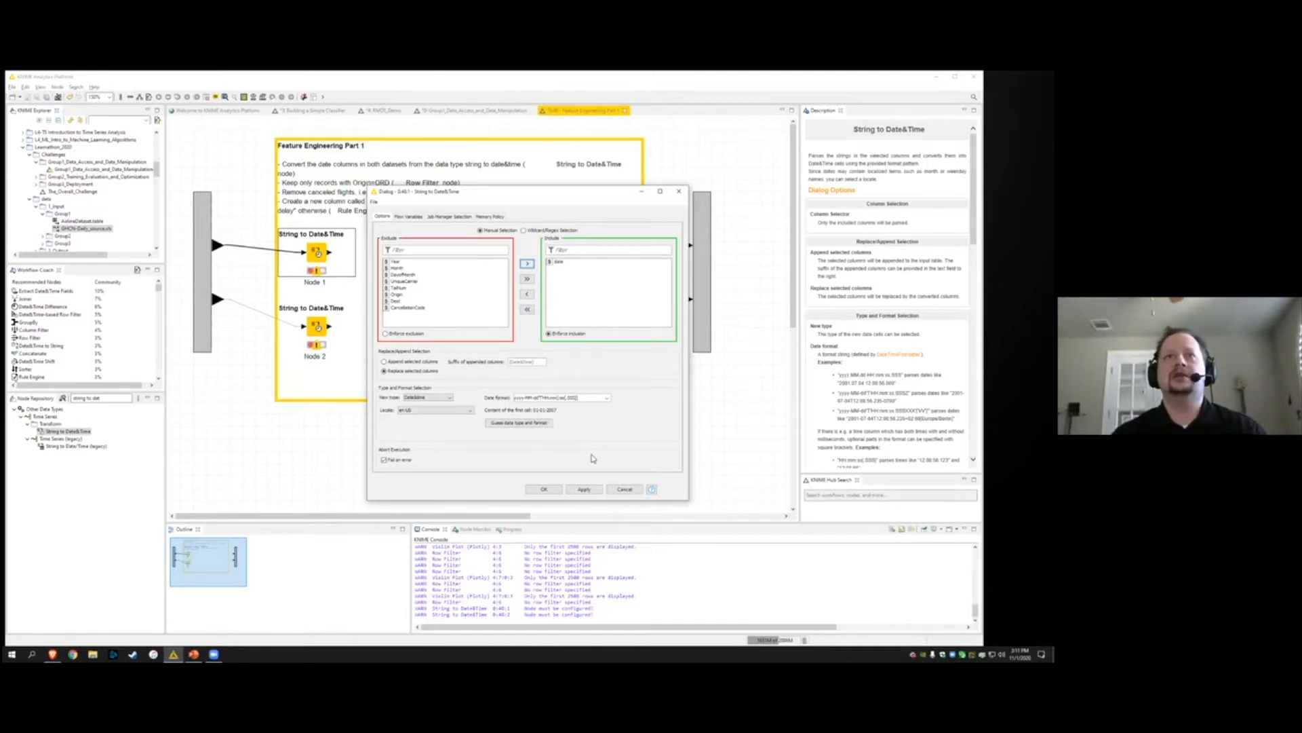
Guess the new data type and date format from the content of the date column
{"action": "left_click", "coordinate": [529, 425]}
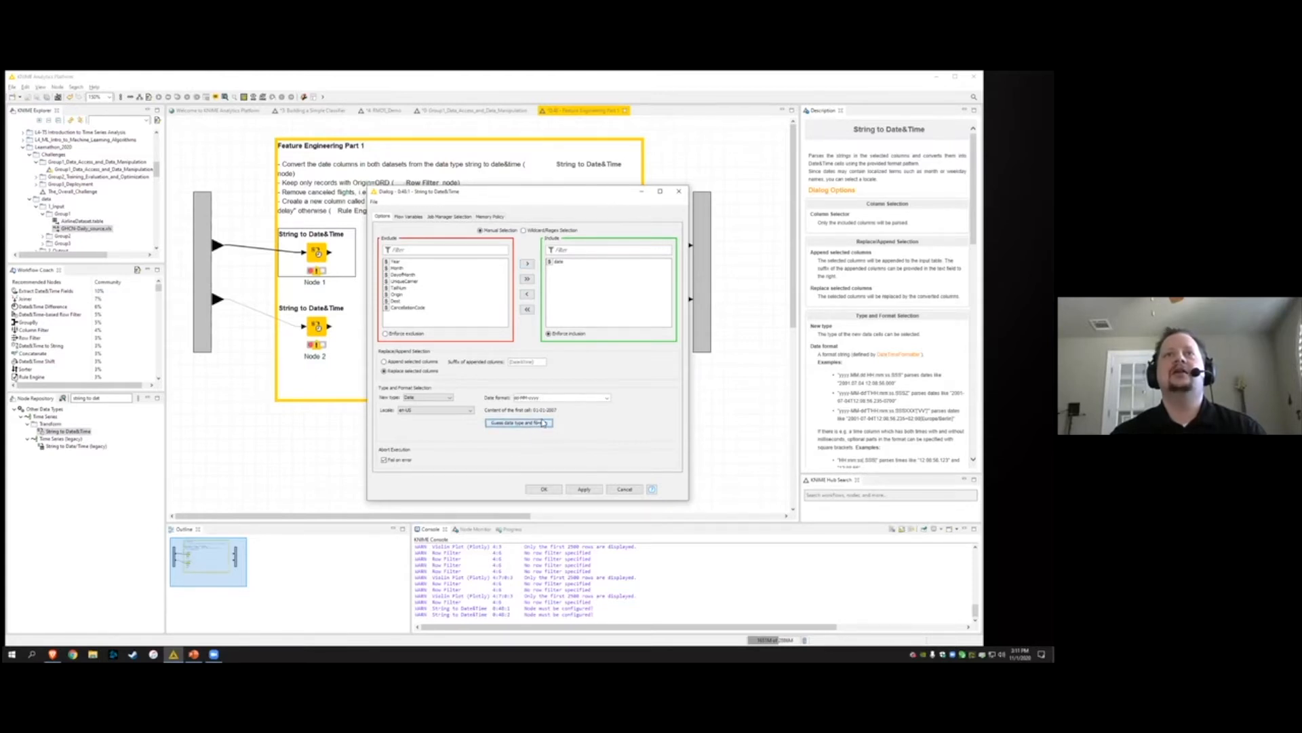
{"action": "double_click", "coordinate": [518, 398]}
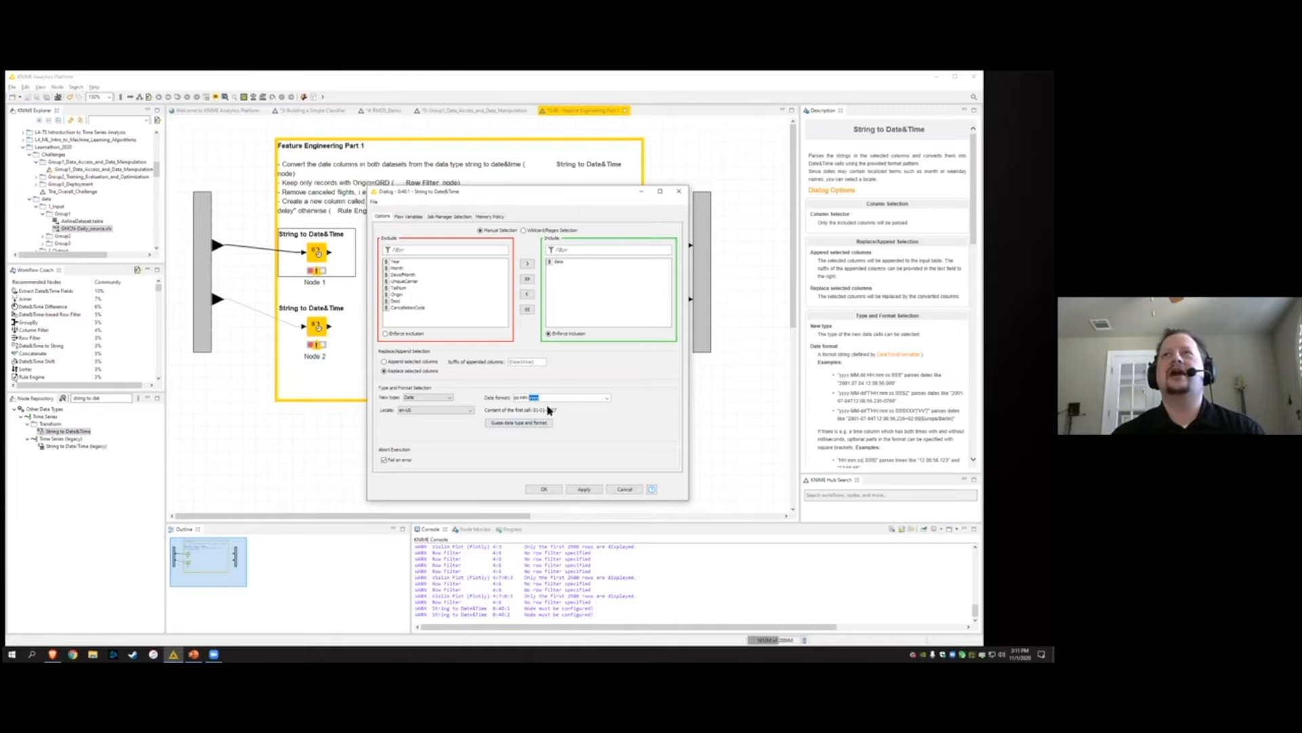
{"action": "left_click", "coordinate": [524, 423]}
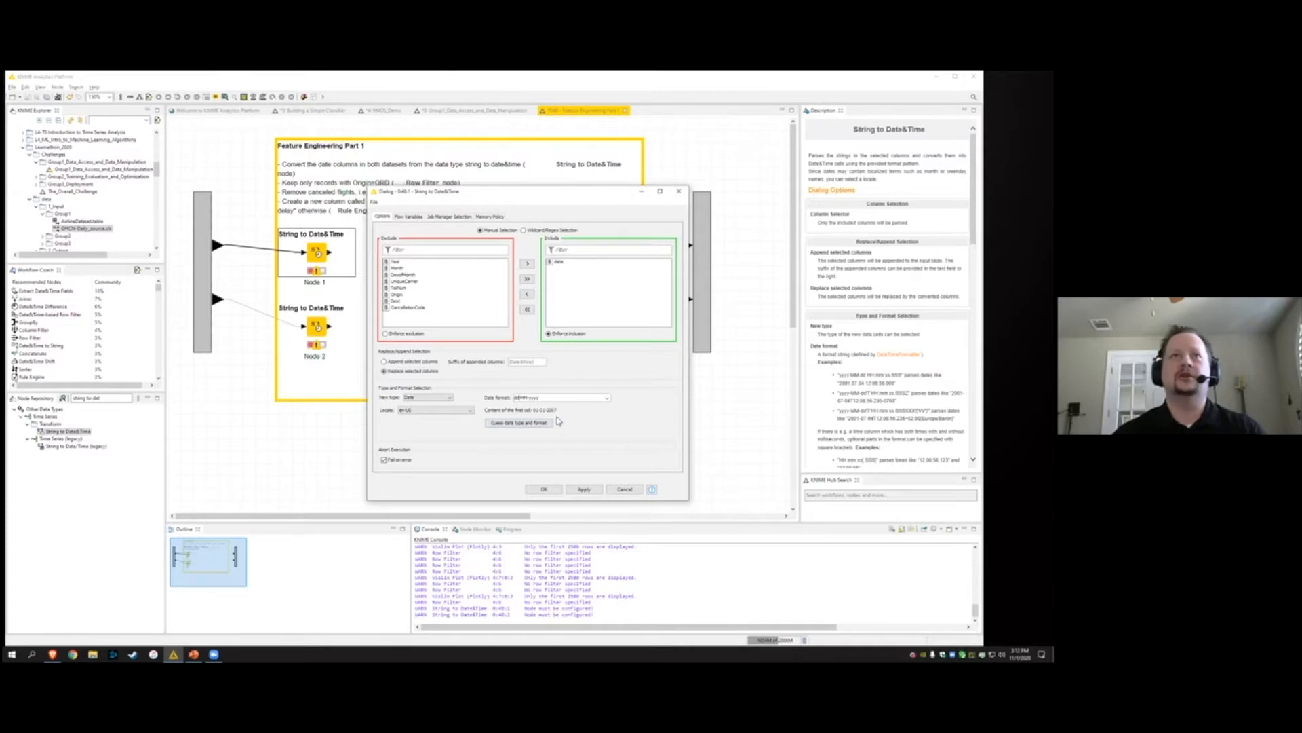
Change the date format to MM-dd-yyyy, accept the configuration and execute the upper String to Date&Time node
{"action": "key", "text": "Delete"}
{"action": "key", "text": "Delete"}
{"action": "key", "text": "Delete"}
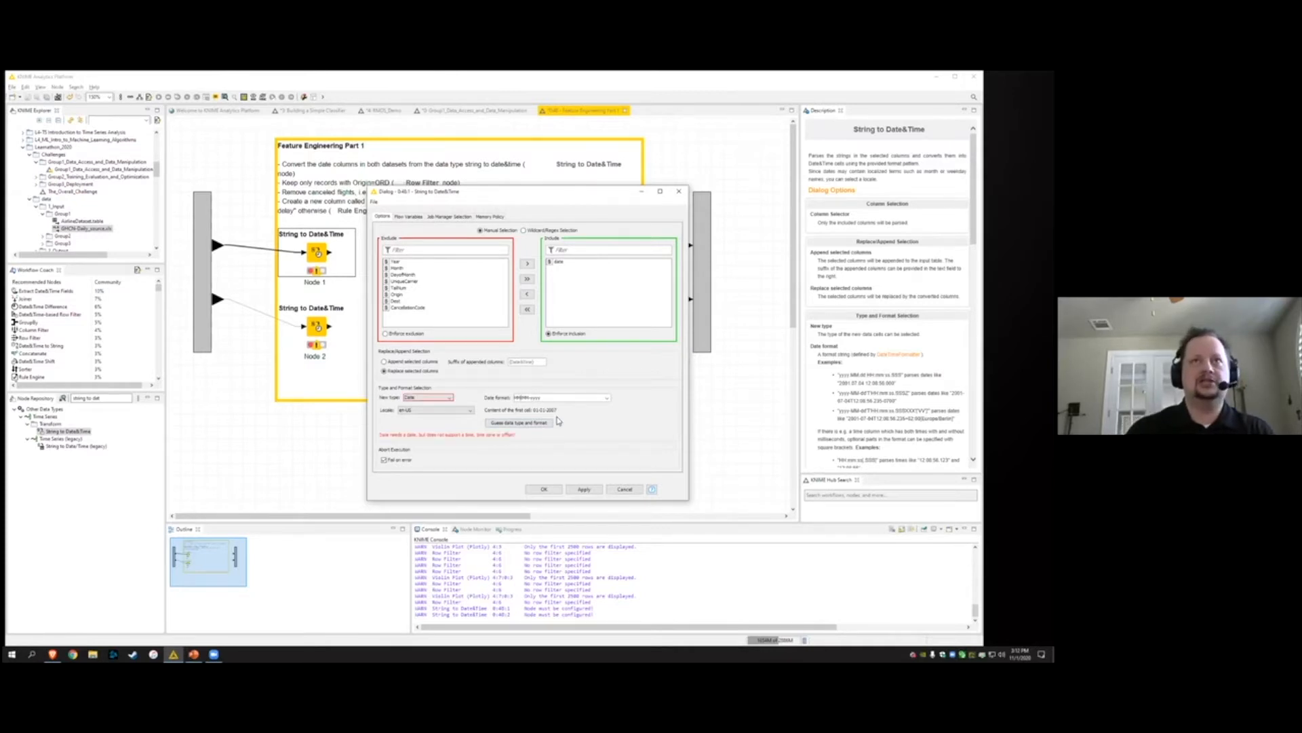
{"action": "type", "text": "dd-"}
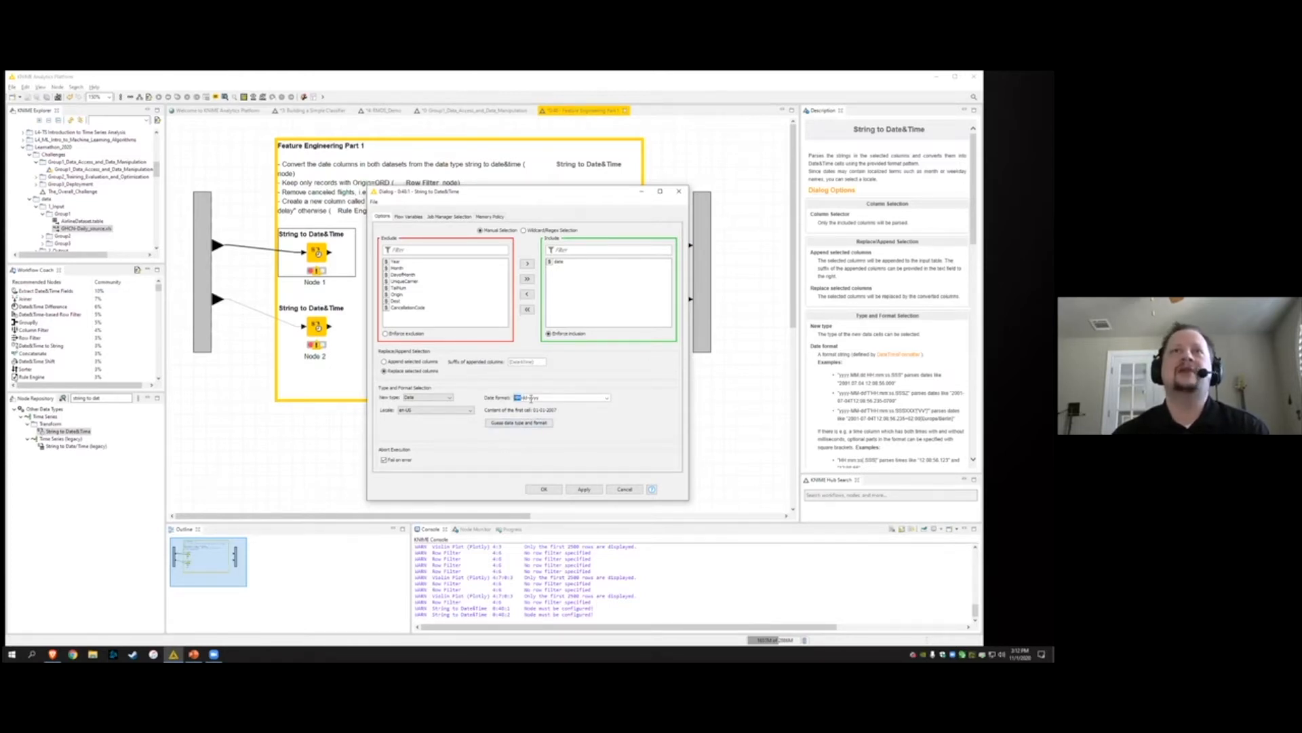
{"action": "left_click", "coordinate": [546, 399]}
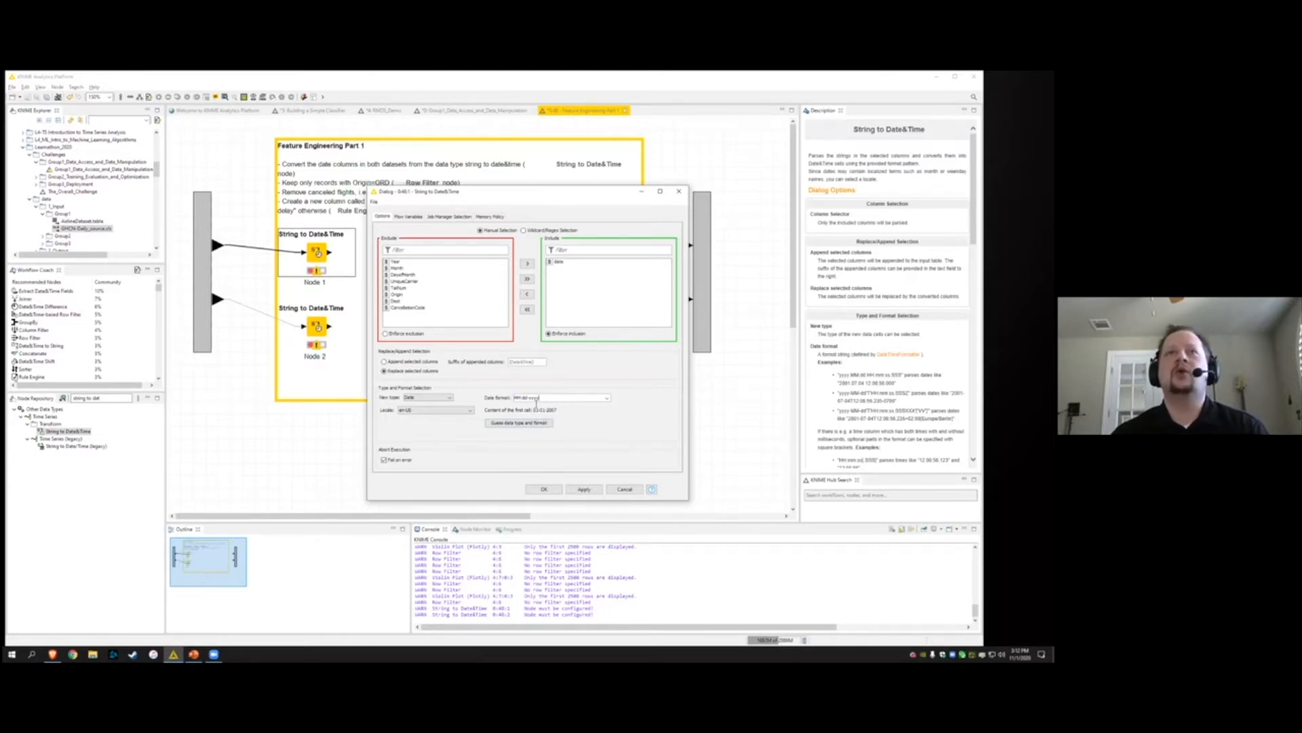
{"action": "triple_click", "coordinate": [548, 399]}
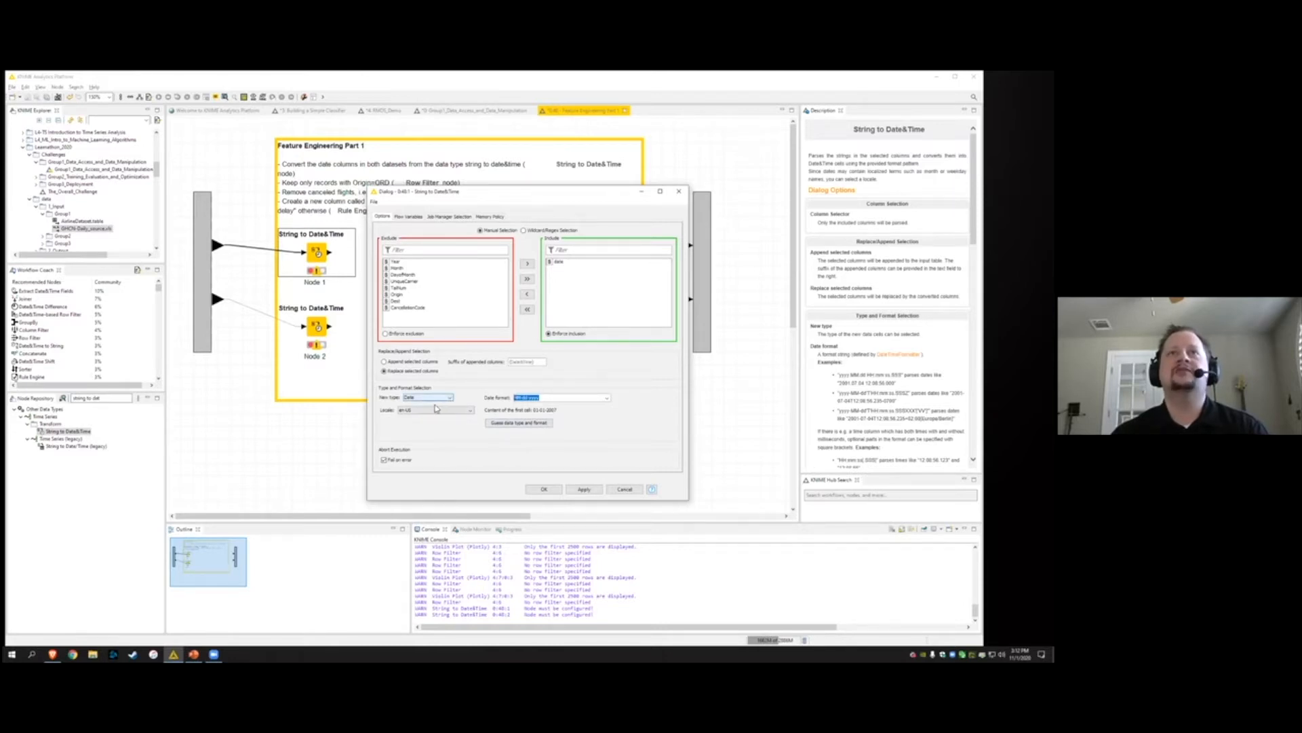
{"action": "left_click", "coordinate": [544, 490]}
{"action": "right_click", "coordinate": [317, 253]}
{"action": "left_click", "coordinate": [343, 264]}
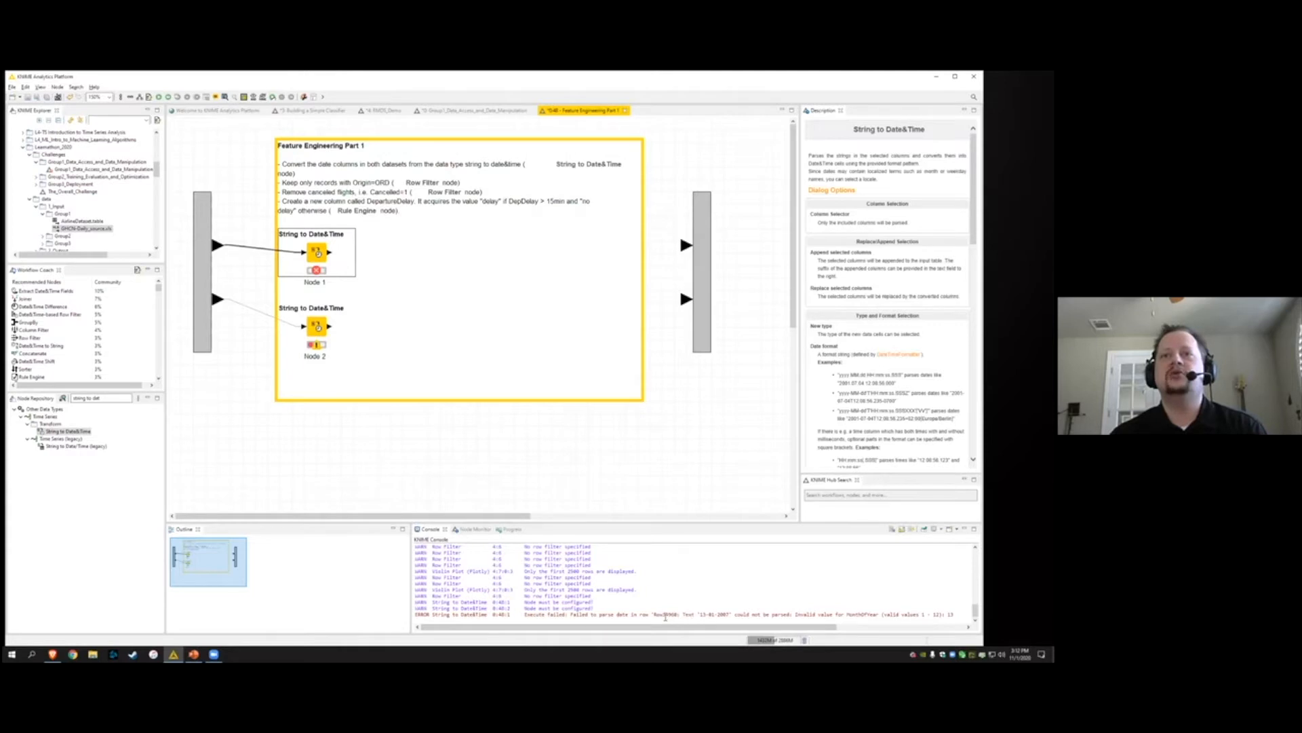
Change the upper String to Date&Time node's date format to dd-MM-yyyy, accept the configuration and execute the node
{"action": "double_click", "coordinate": [703, 615]}
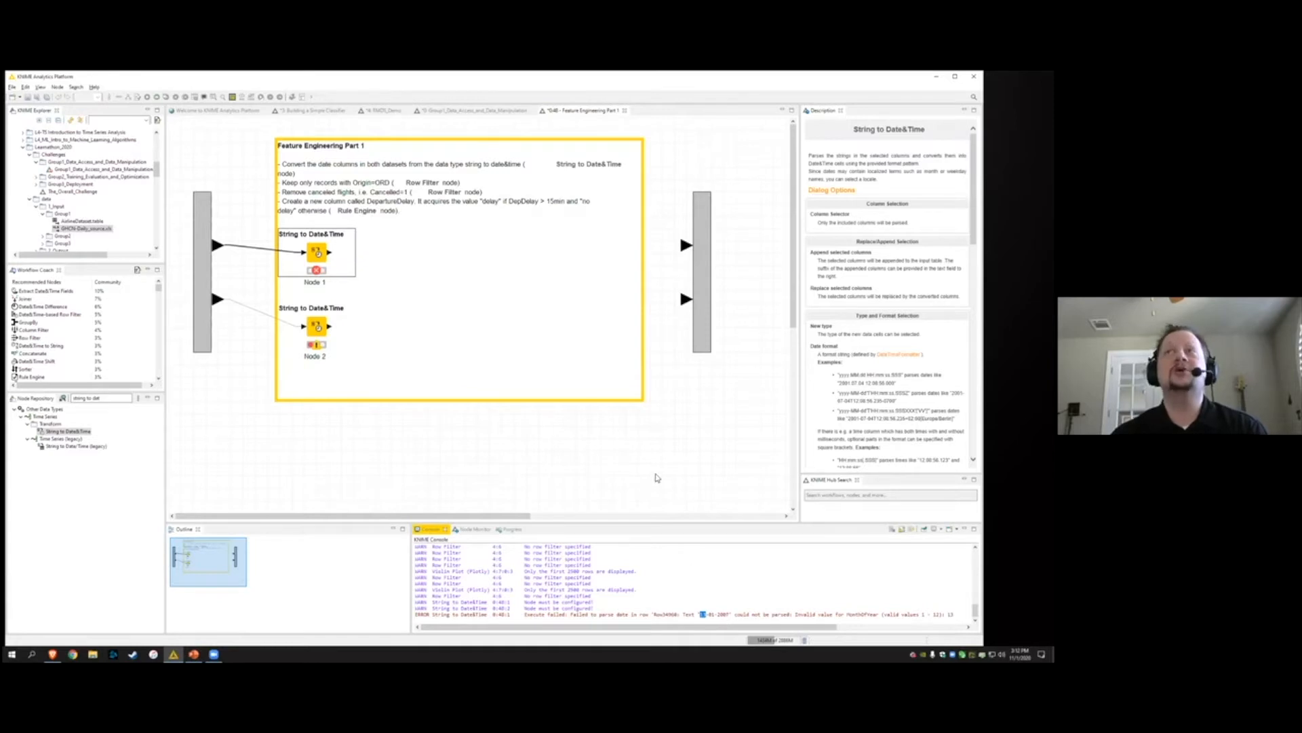
{"action": "double_click", "coordinate": [316, 251]}
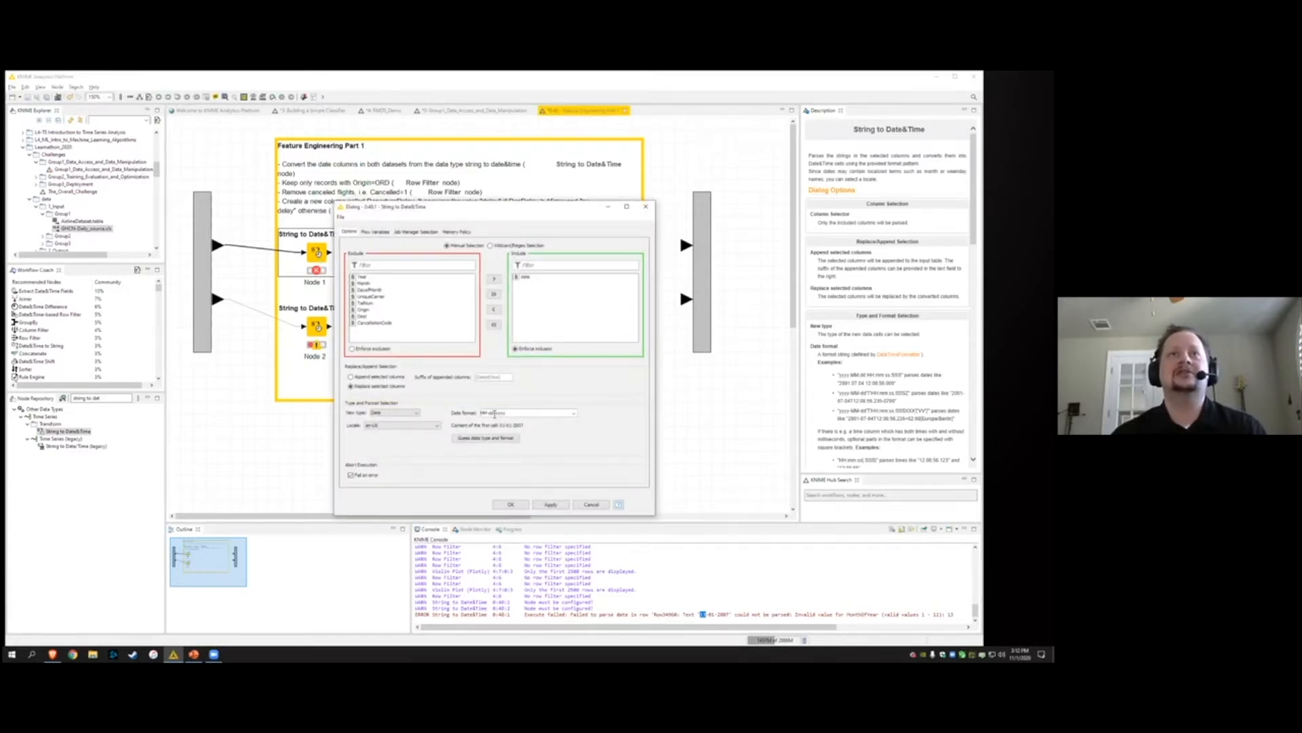
{"action": "left_click_drag", "start_coordinate": [495, 413], "coordinate": [480, 413]}
{"action": "type", "text": "dd-MM"}
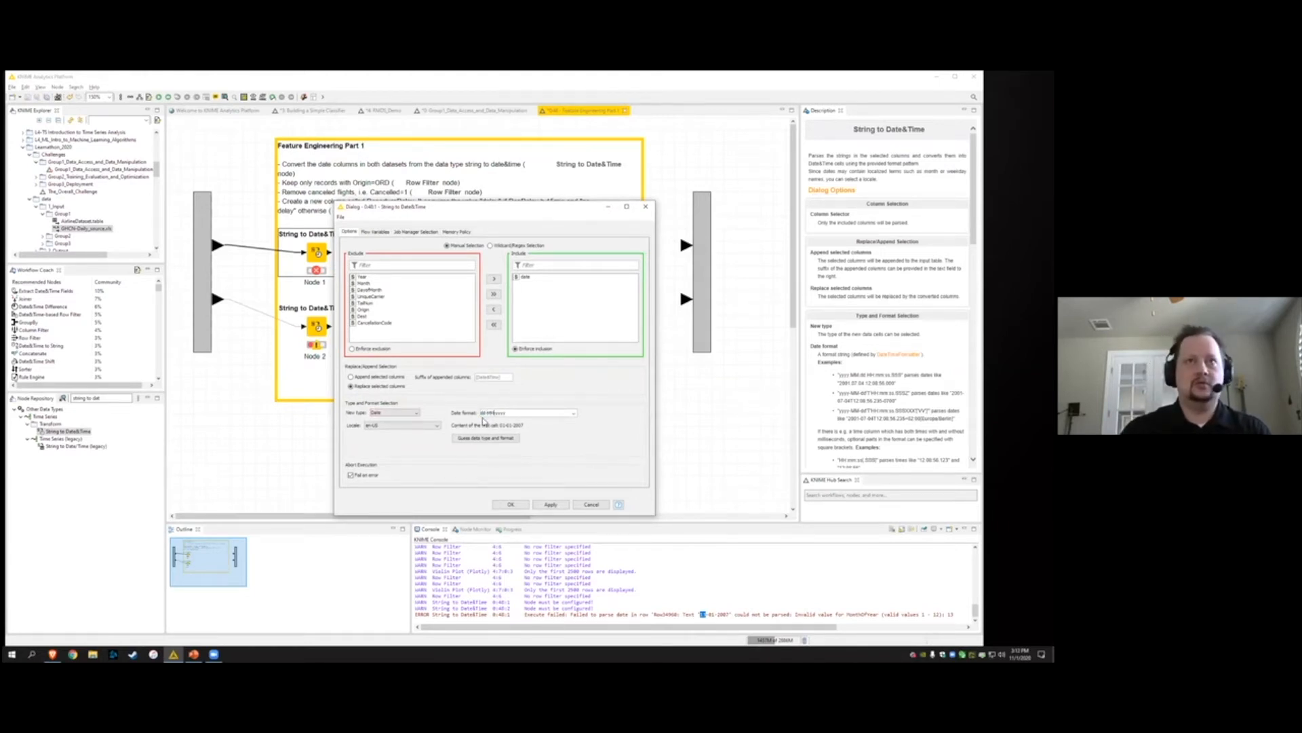
{"action": "left_click", "coordinate": [512, 506]}
{"action": "right_click", "coordinate": [326, 257]}
{"action": "left_click", "coordinate": [333, 269]}
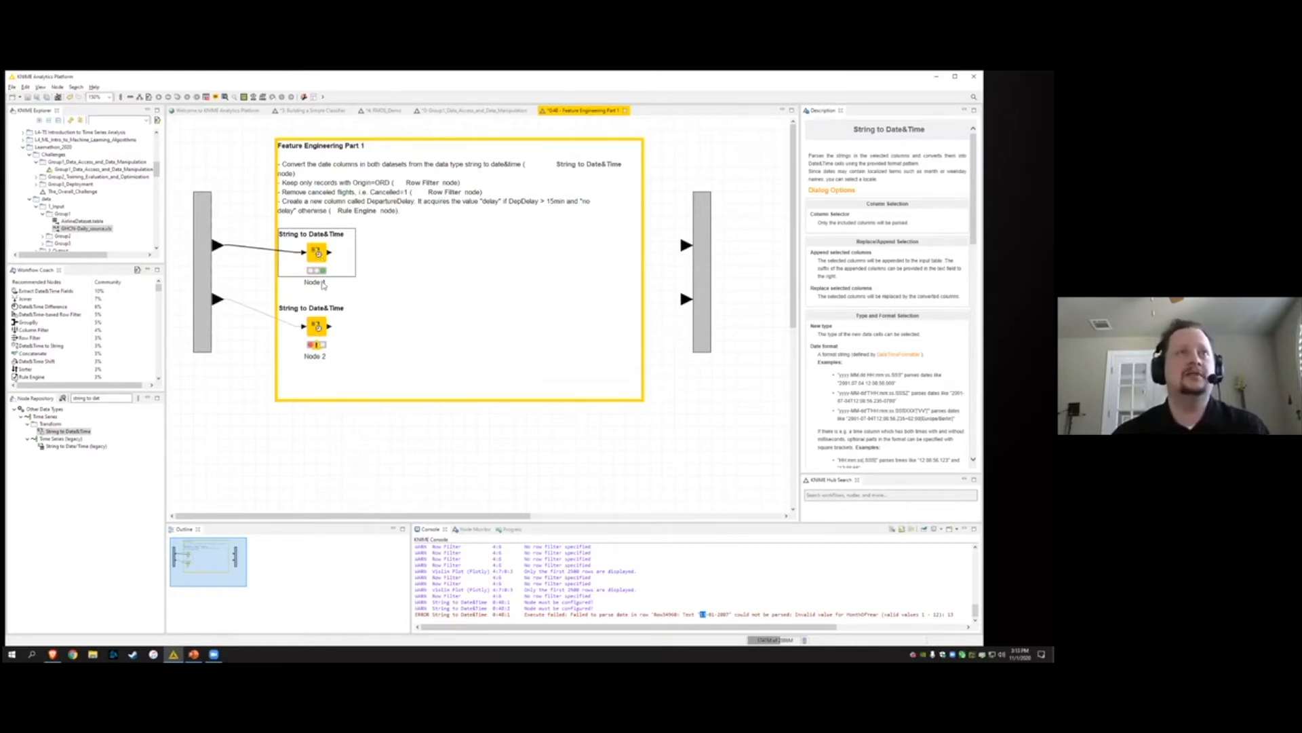
Configure the lower String to Date&Time node to include only the DATE column, excluding all other columns
{"action": "double_click", "coordinate": [323, 331]}
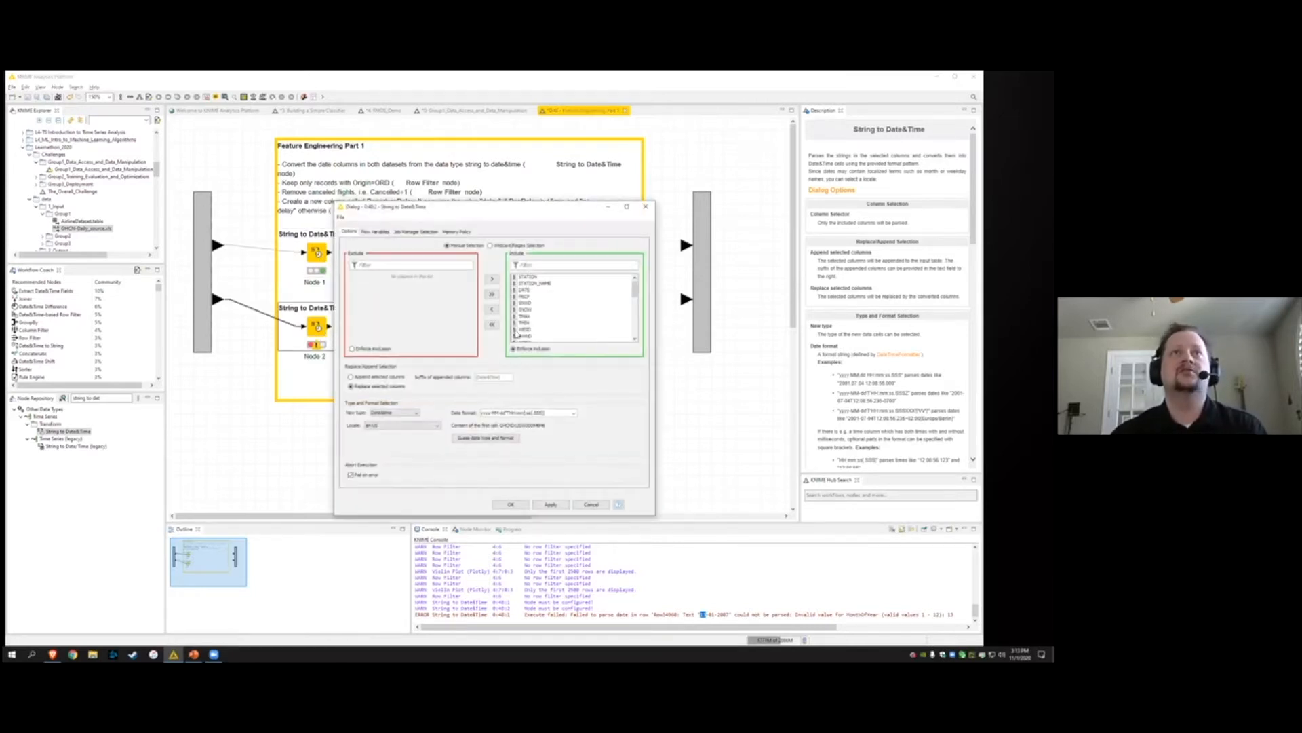
{"action": "left_click", "coordinate": [537, 298]}
{"action": "scroll", "coordinate": [547, 313], "scroll_direction": "down", "scroll_amount": 3}
{"action": "scroll", "coordinate": [543, 315], "scroll_direction": "up", "scroll_amount": 3}
{"action": "left_click", "coordinate": [493, 325]}
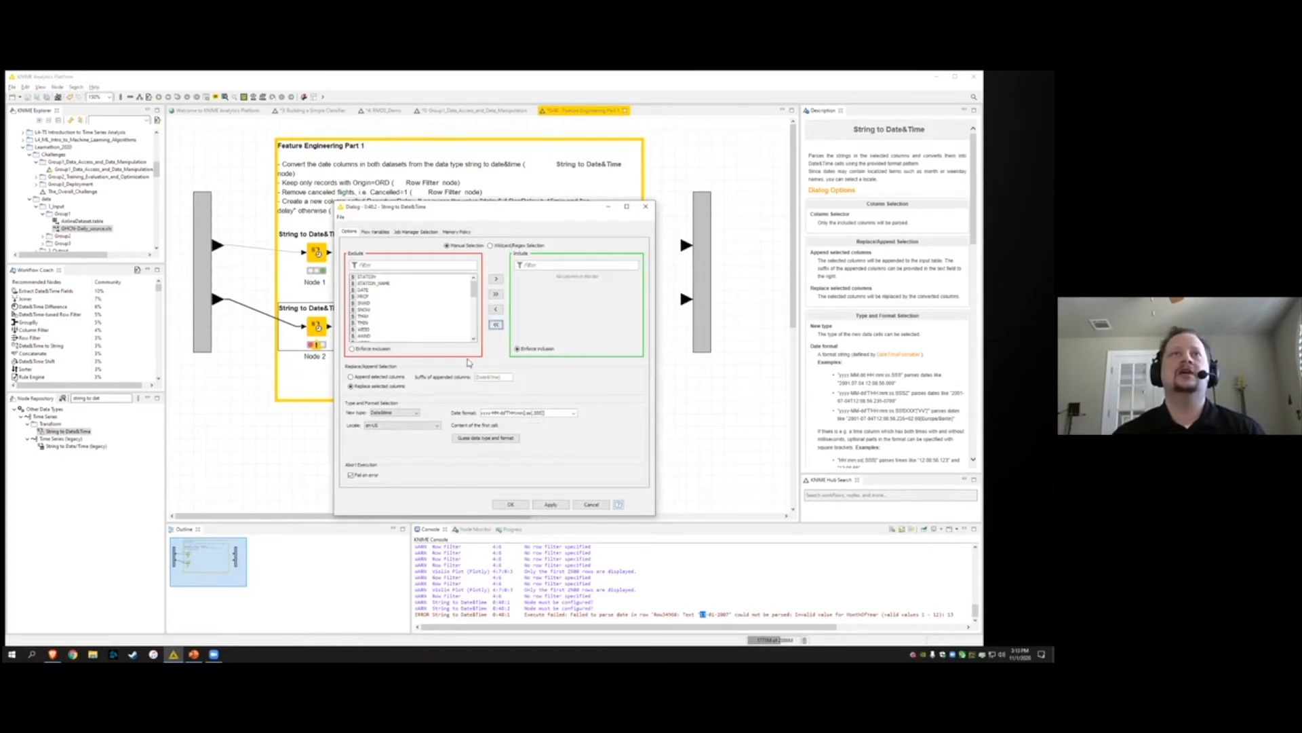
{"action": "left_click", "coordinate": [365, 290]}
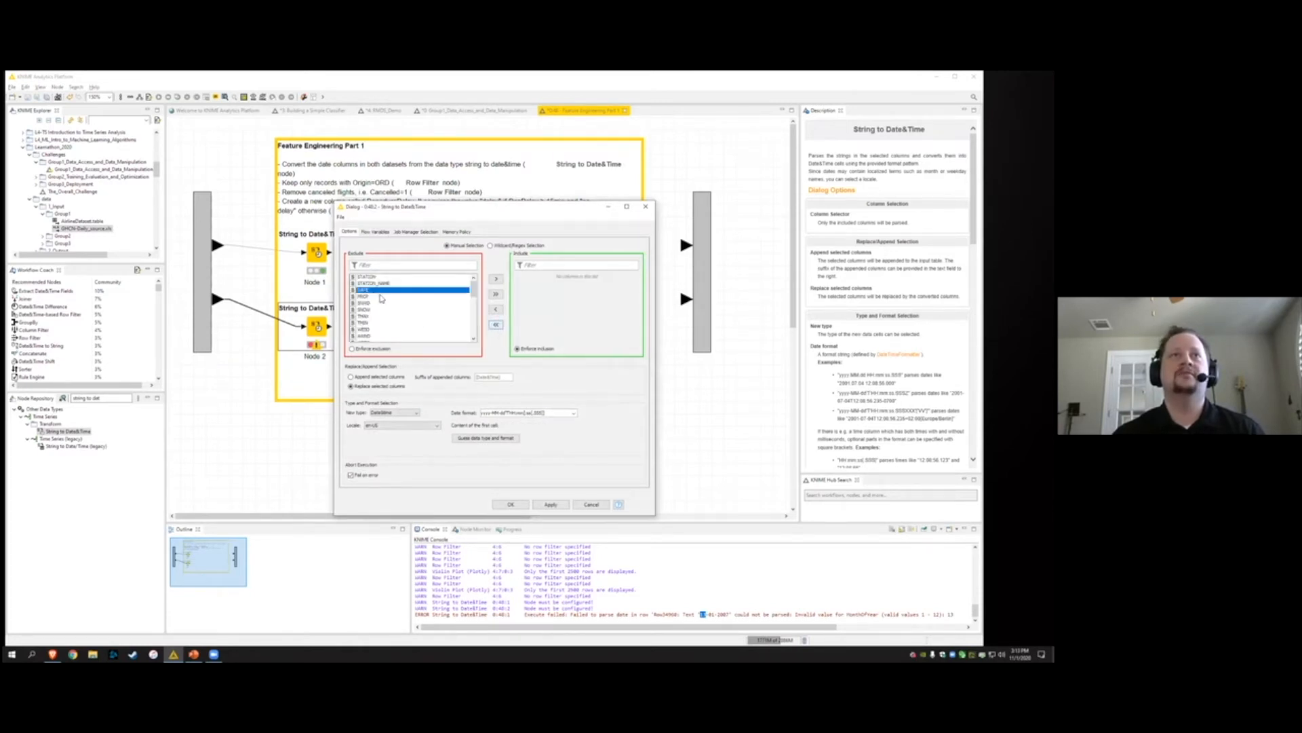
{"action": "left_click", "coordinate": [496, 279]}
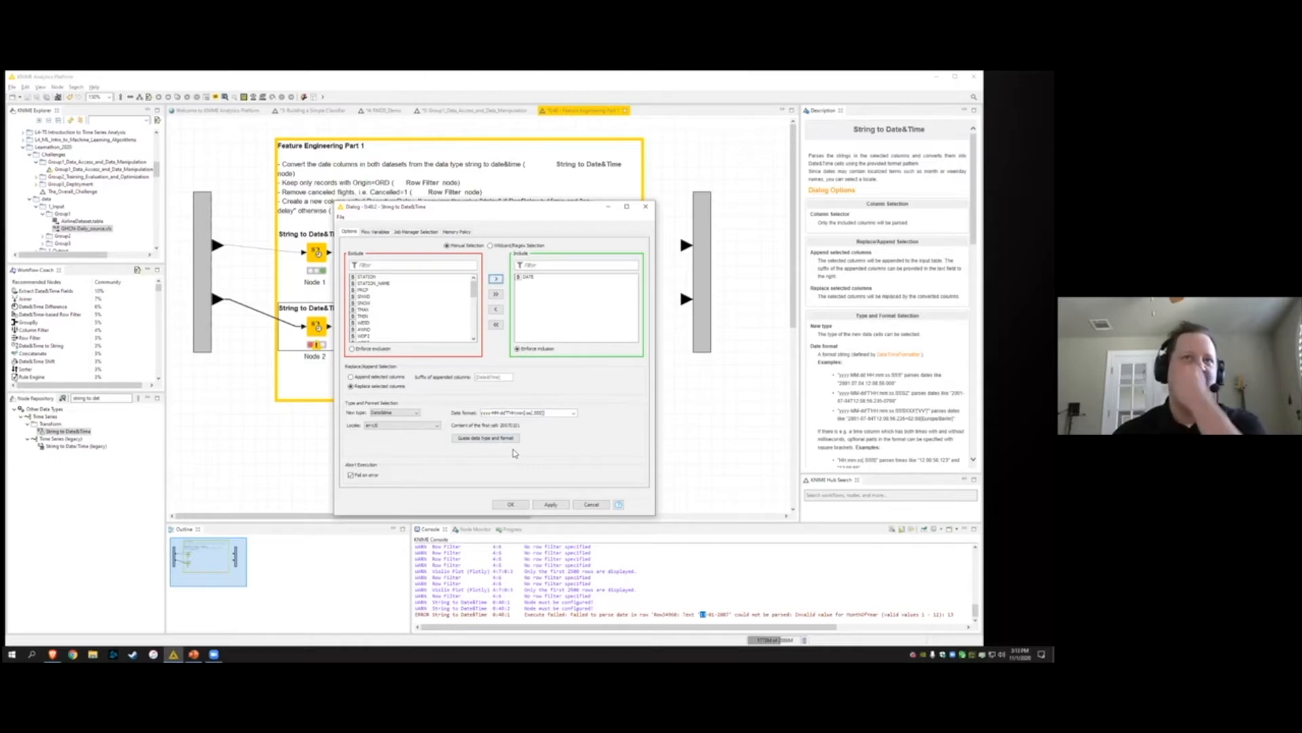
Set the lower String to Date&Time node's date format to yyyyMMdd and new type to Date, then accept and execute it
{"action": "left_click", "coordinate": [505, 440]}
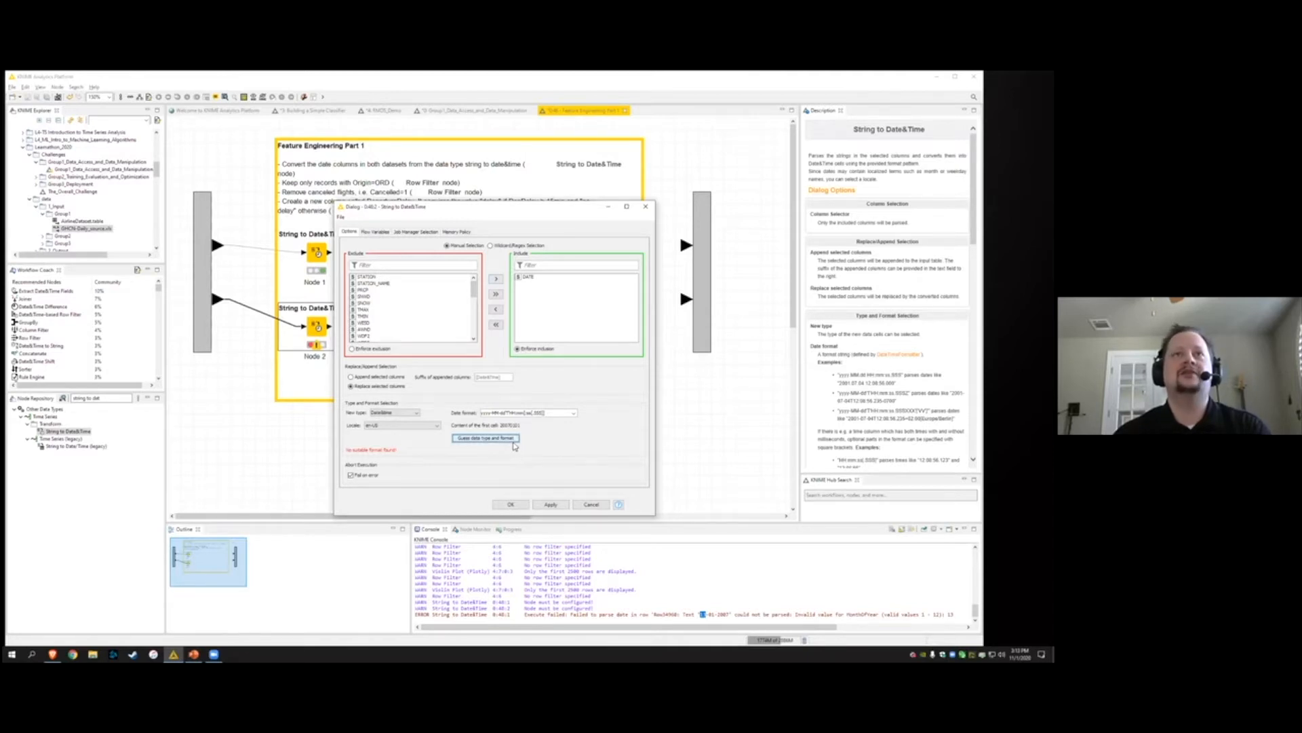
{"action": "left_click_drag", "start_coordinate": [553, 412], "coordinate": [474, 415]}
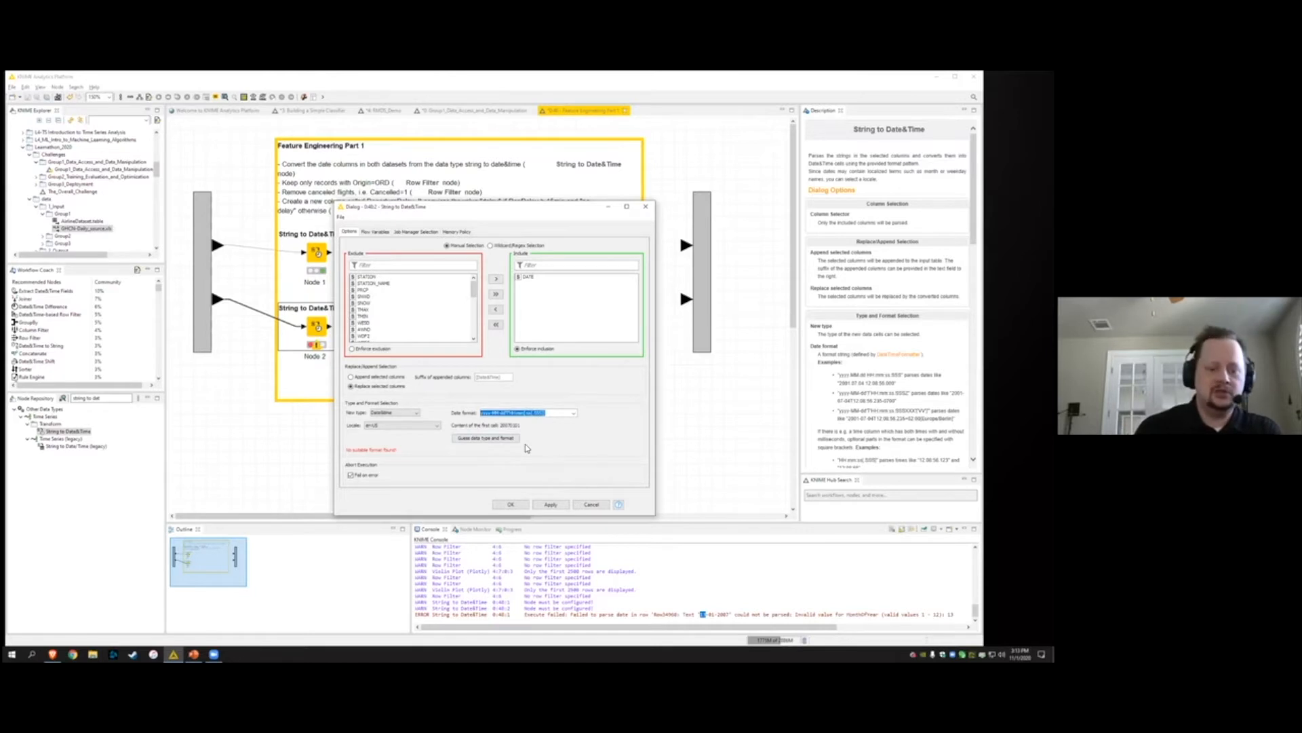
{"action": "type", "text": "yyyyMMdd"}
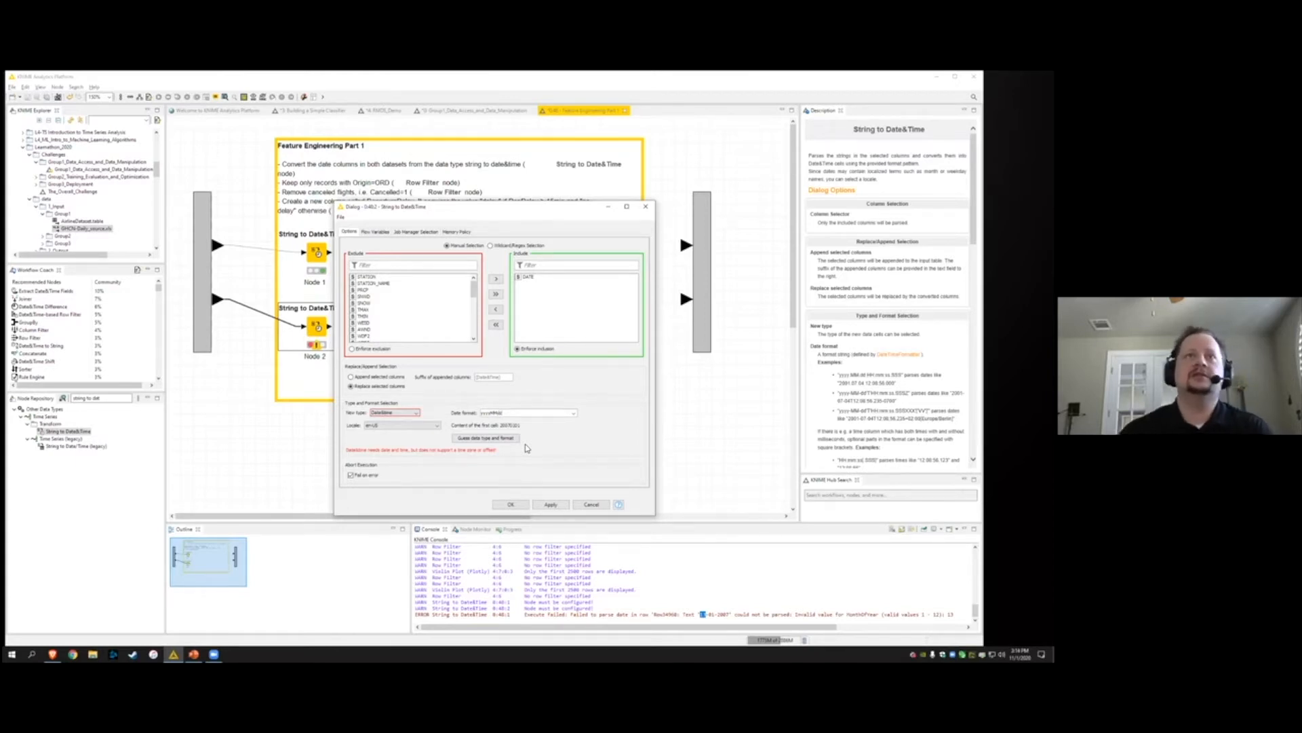
{"action": "left_click", "coordinate": [417, 412]}
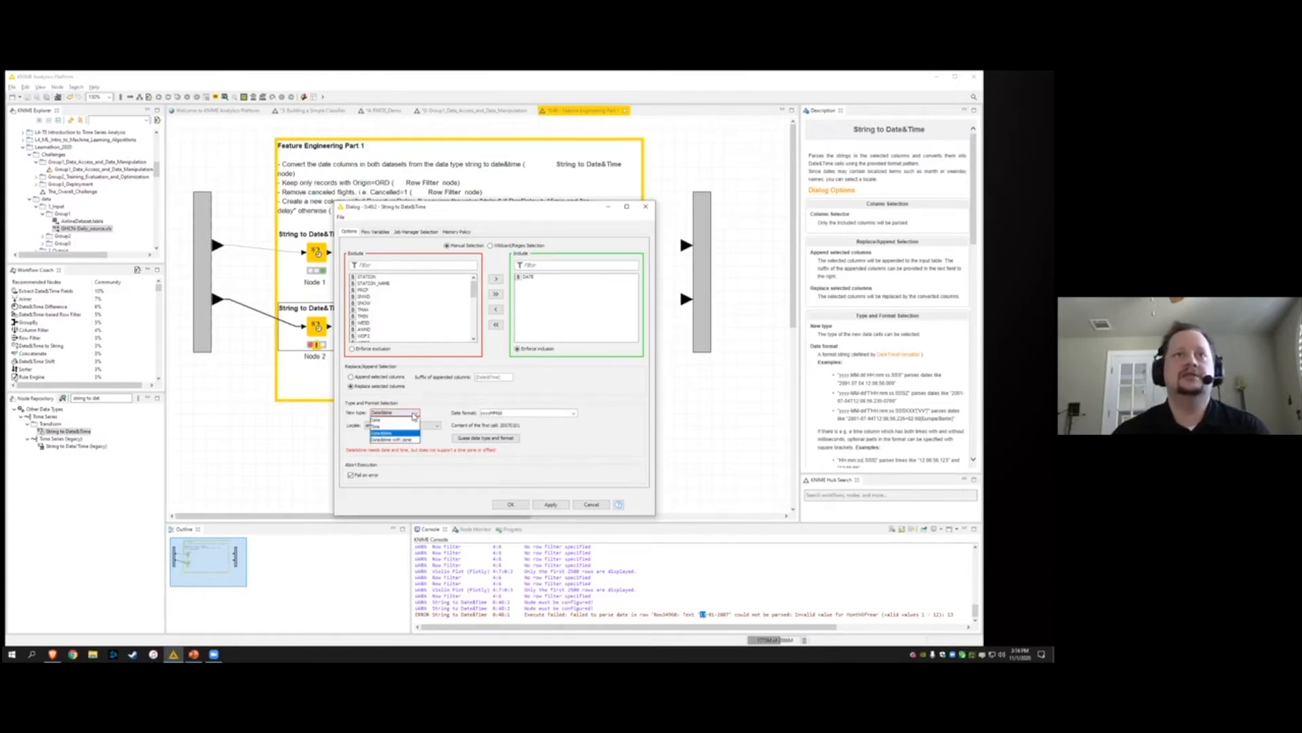
{"action": "left_click", "coordinate": [412, 423]}
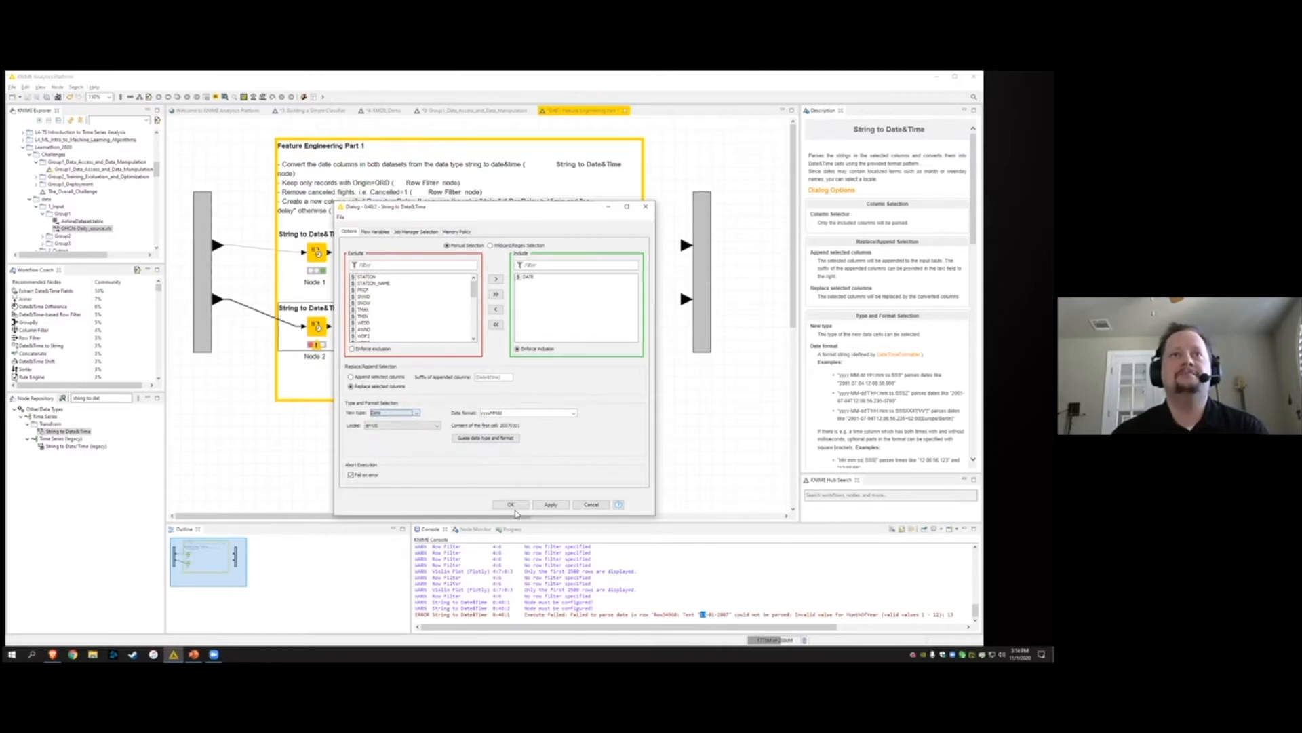
{"action": "left_click", "coordinate": [510, 505]}
{"action": "right_click", "coordinate": [316, 327]}
{"action": "left_click", "coordinate": [344, 344]}
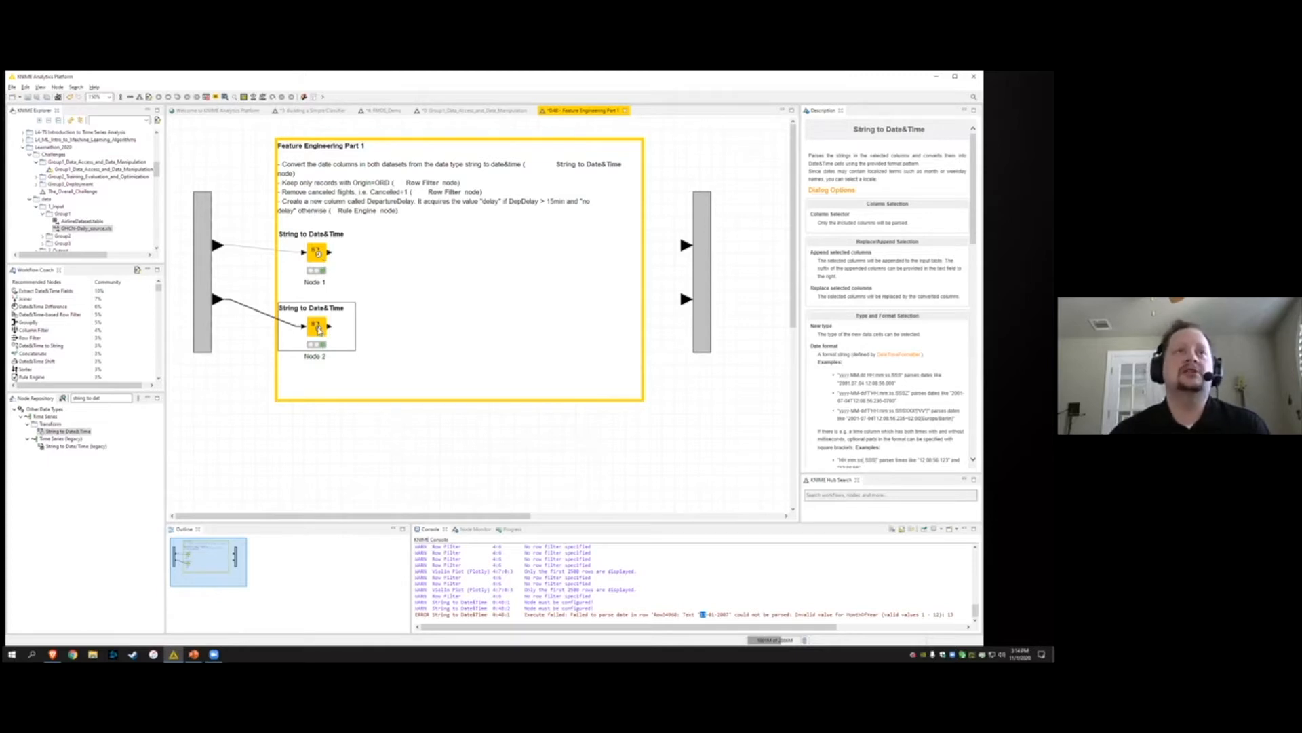
Inspect the DATE column in the lower String to Date&Time node's output table and close the table
{"action": "right_click", "coordinate": [319, 330]}
{"action": "left_click", "coordinate": [351, 516]}
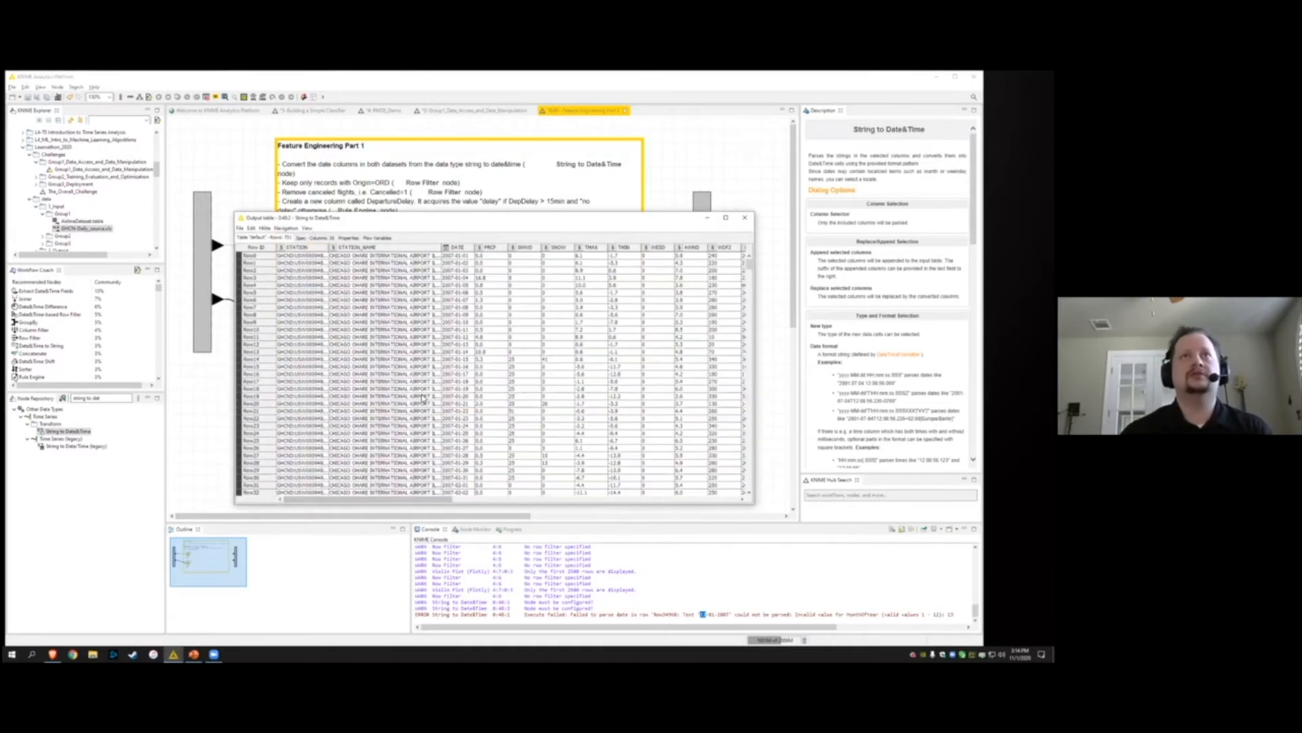
{"action": "scroll", "coordinate": [530, 259], "scroll_direction": "up", "scroll_amount": 4}
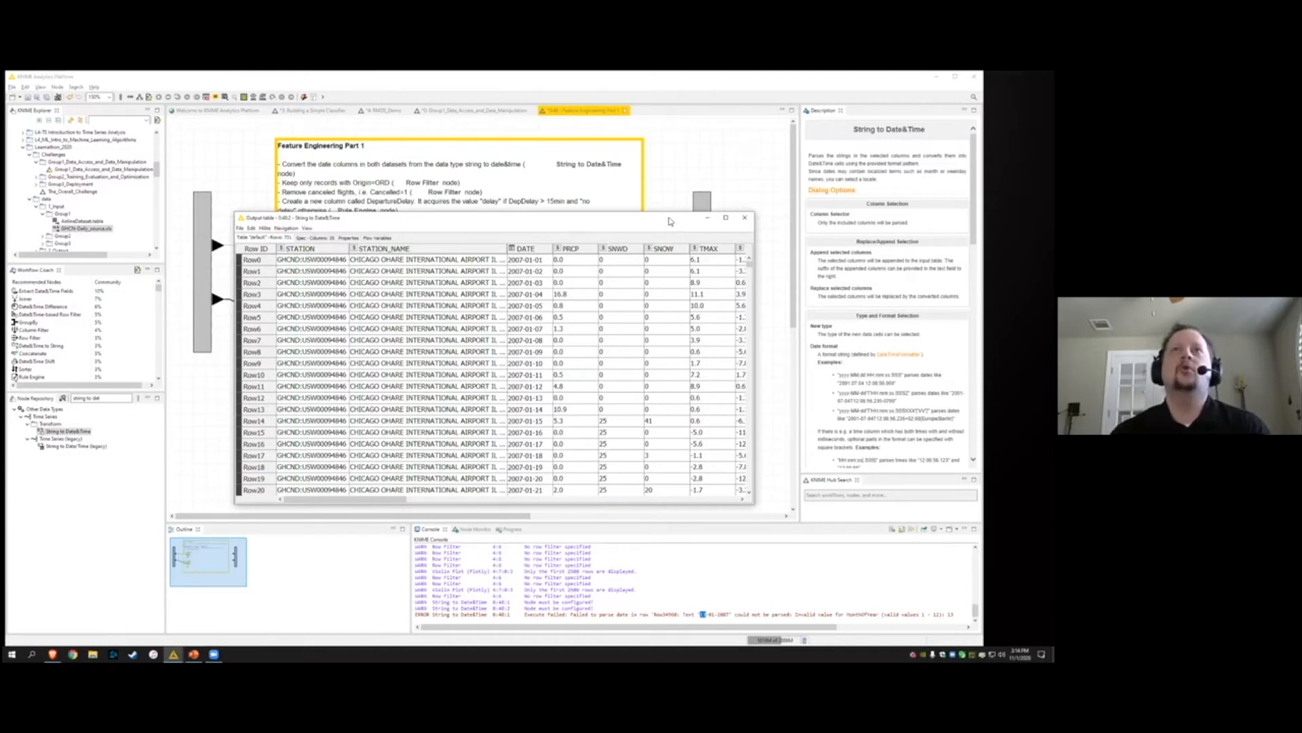
{"action": "left_click_drag", "start_coordinate": [669, 220], "coordinate": [592, 373]}
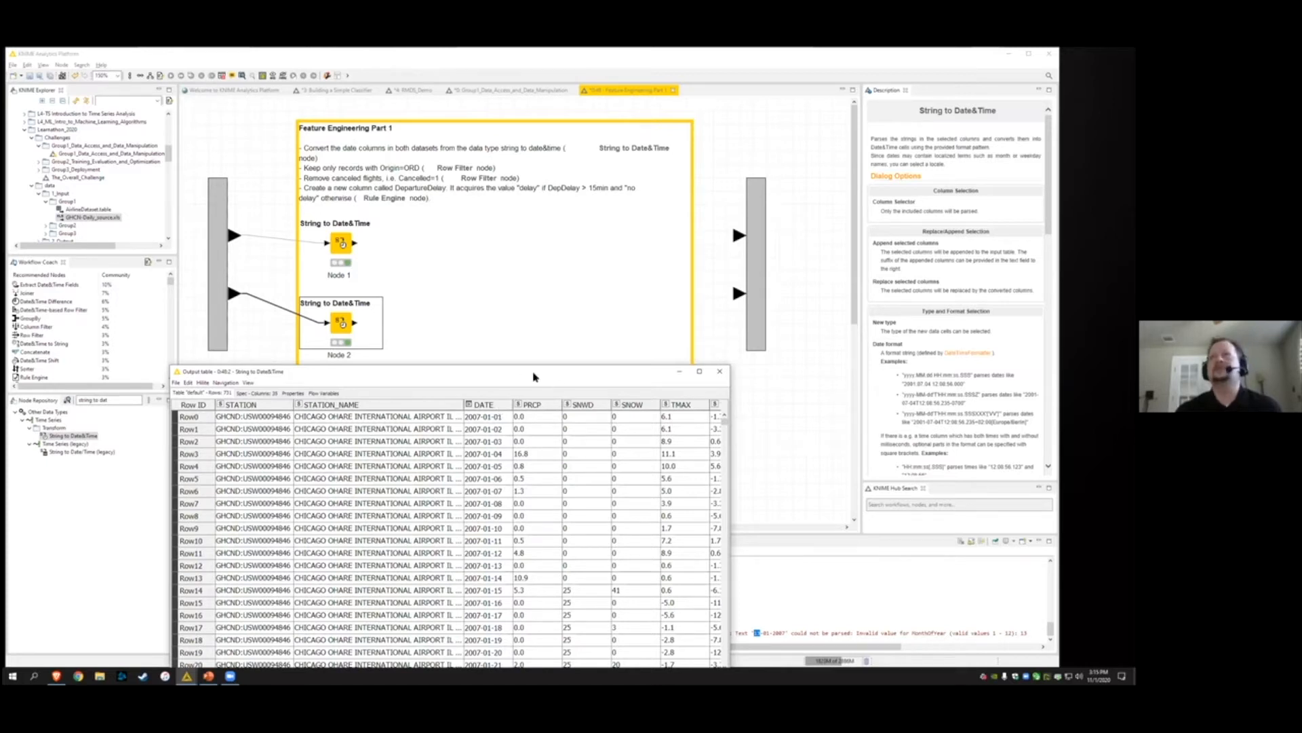
{"action": "left_click", "coordinate": [720, 378]}
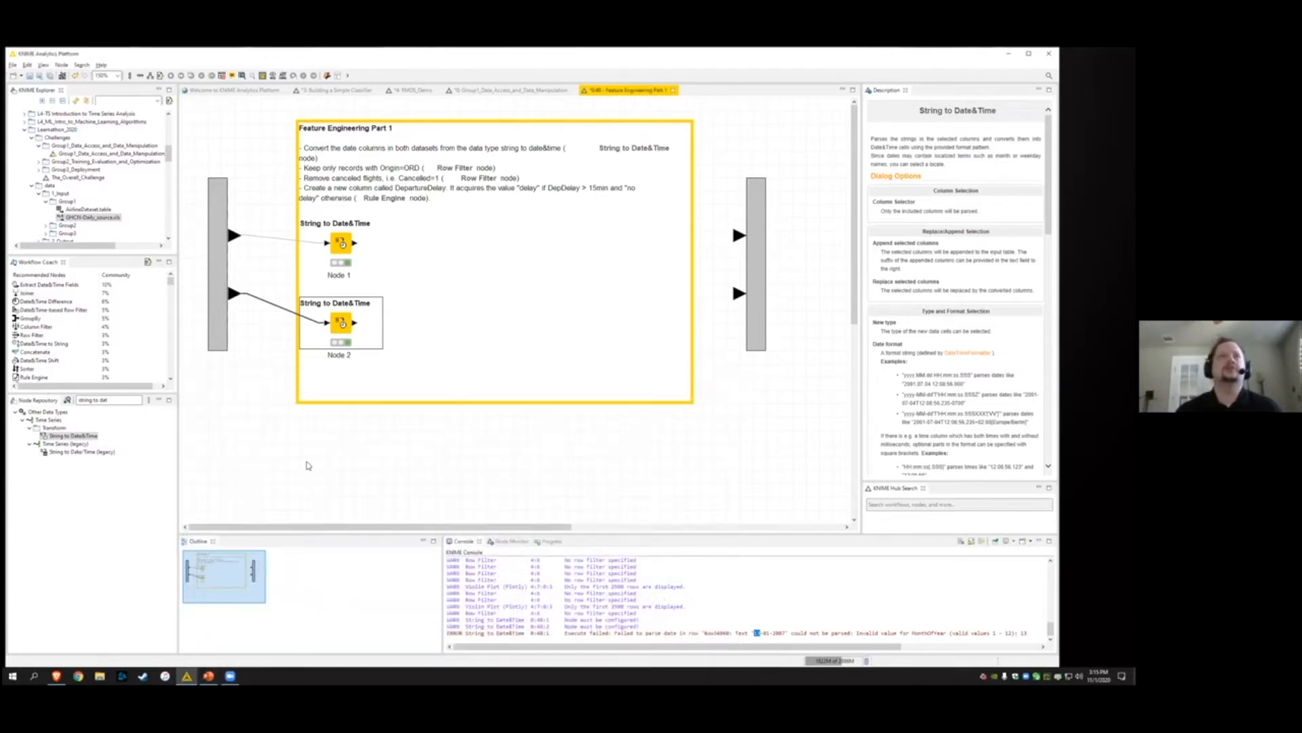
Connect the lower String to Date&Time node's output to the lower metanode output
{"action": "left_click", "coordinate": [306, 461]}
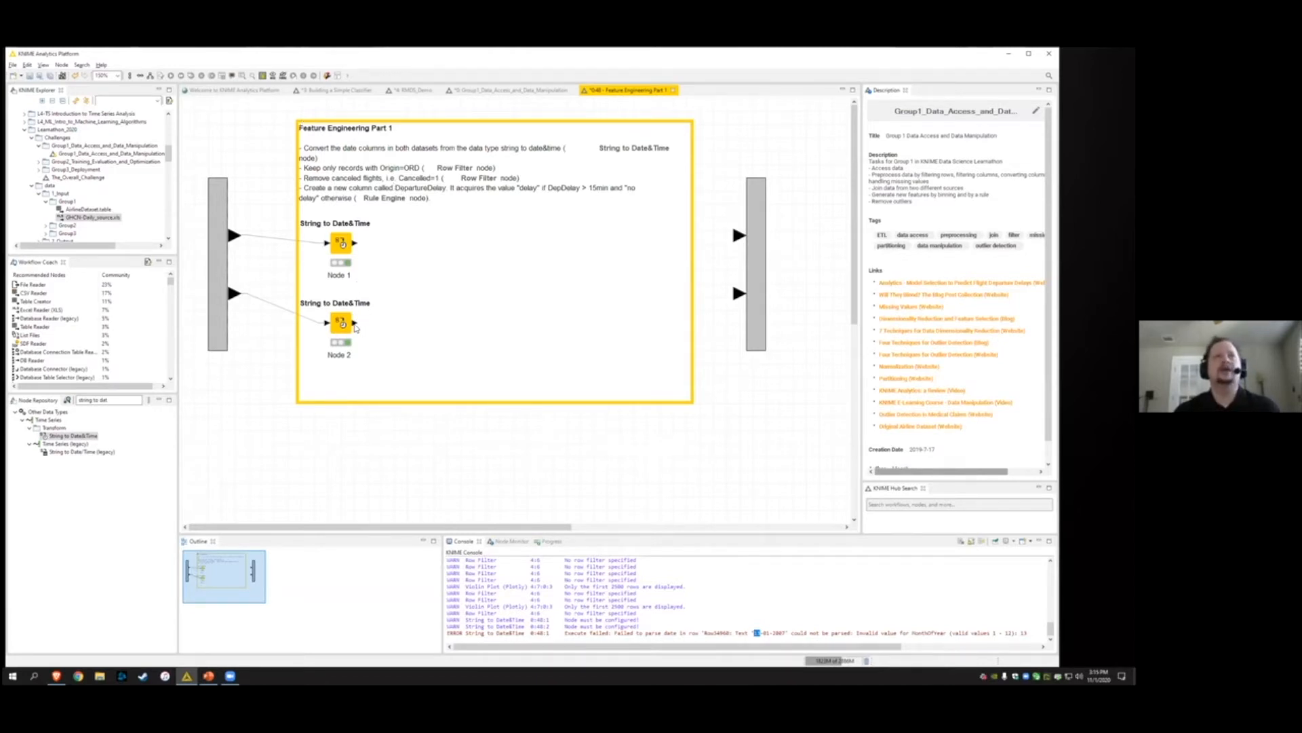
{"action": "left_click_drag", "start_coordinate": [358, 326], "coordinate": [738, 294]}
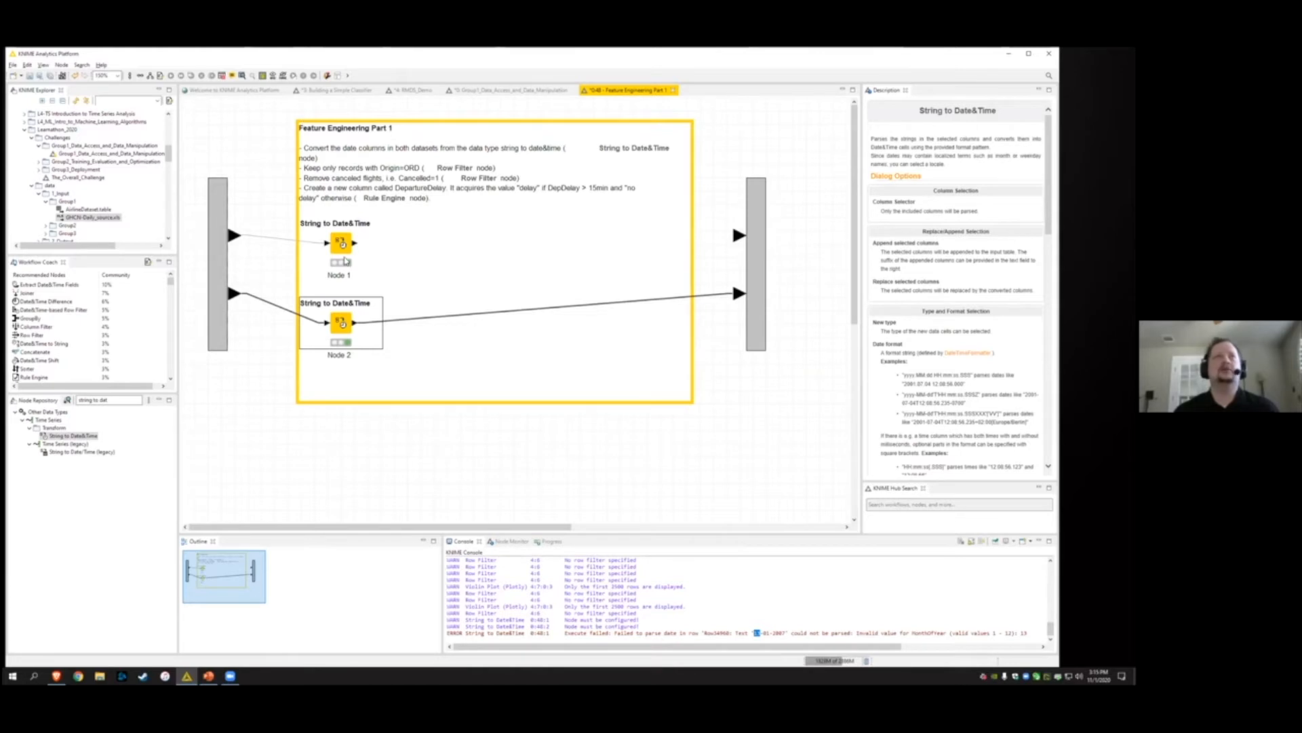
Find the Row Filter node and add it after the upper String to Date&Time node, connected to its output
{"action": "left_click", "coordinate": [342, 245]}
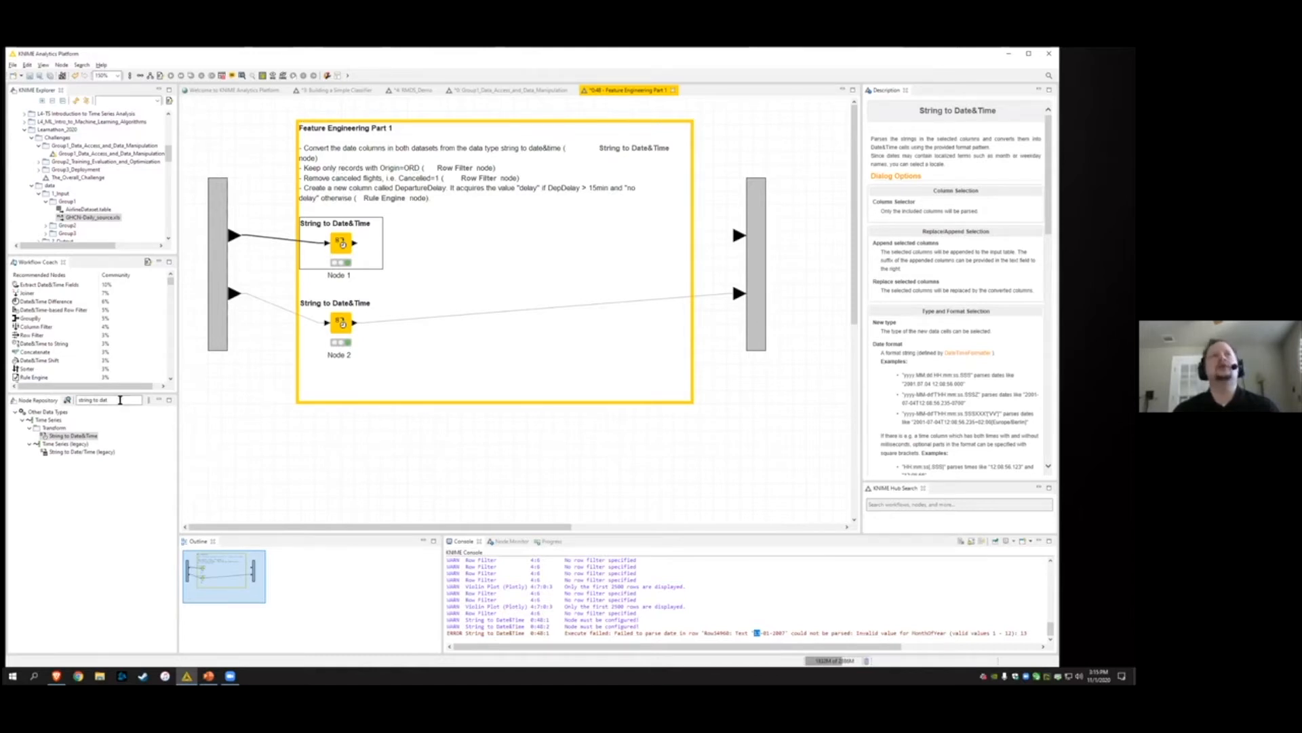
{"action": "left_click", "coordinate": [58, 404]}
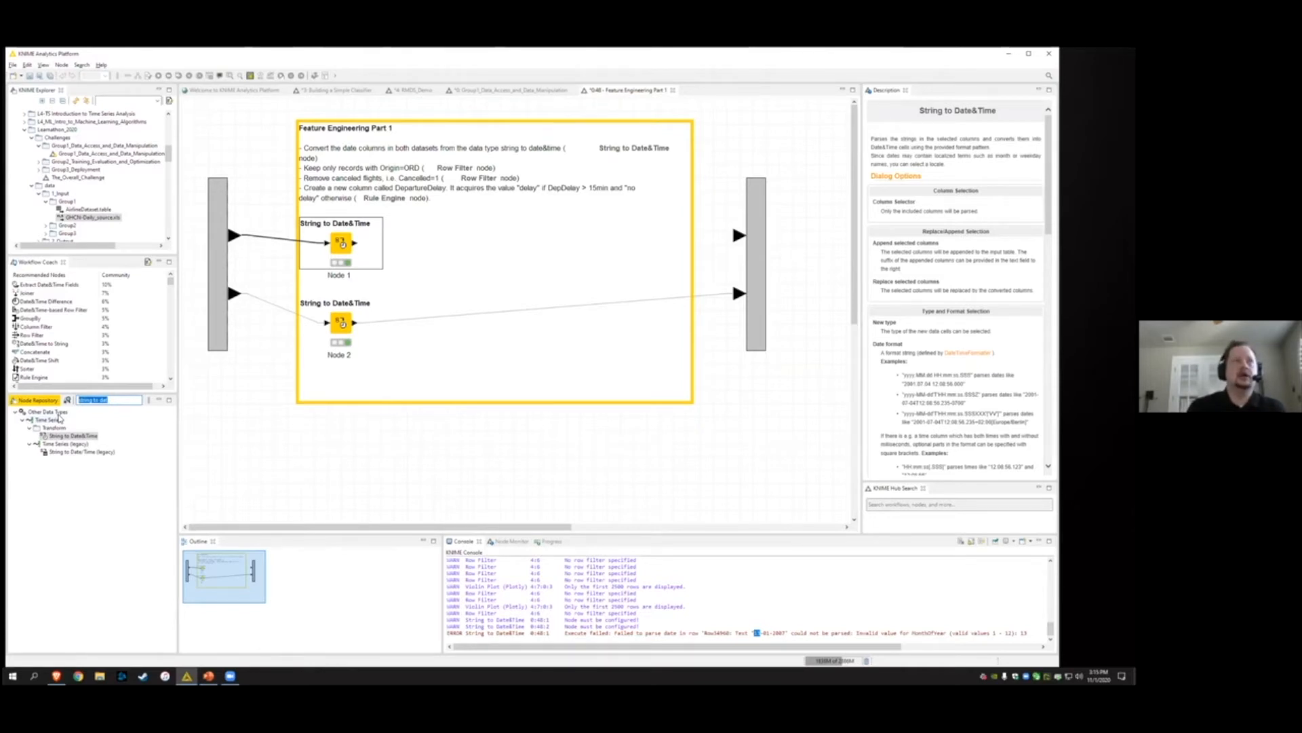
{"action": "type", "text": "Row Filde"}
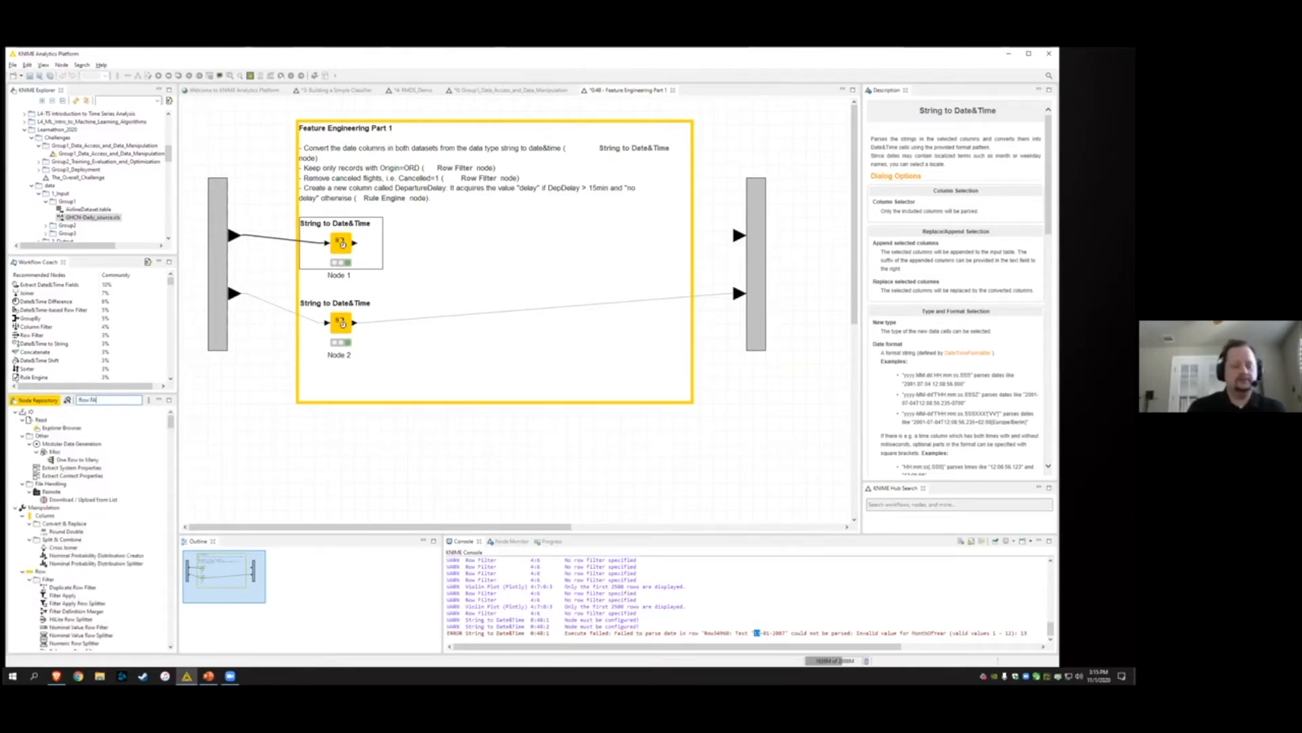
{"action": "key", "text": "BackSpace"}
{"action": "key", "text": "BackSpace"}
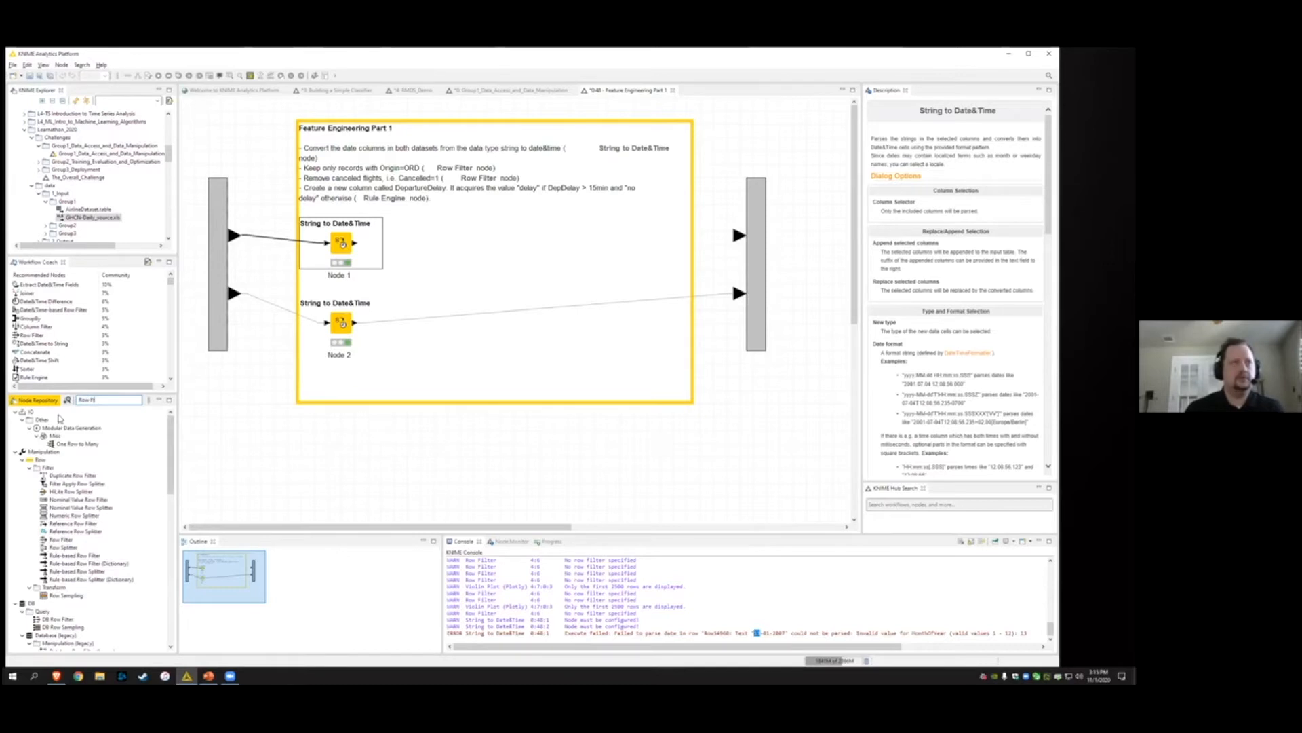
{"action": "type", "text": "ter"}
{"action": "left_click_drag", "start_coordinate": [60, 459], "coordinate": [411, 245]}
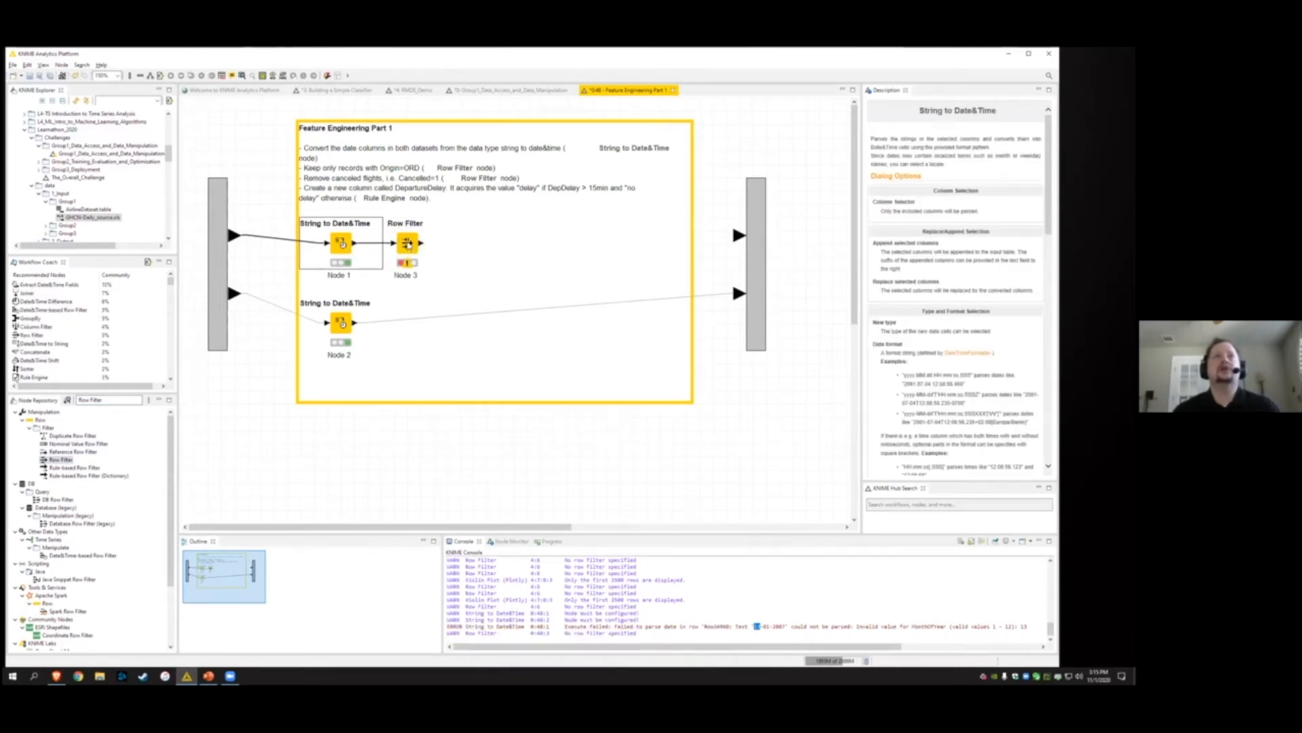
Configure the Row Filter to include rows whose Origin column matches the pattern ORD, then execute the node
{"action": "double_click", "coordinate": [408, 244]}
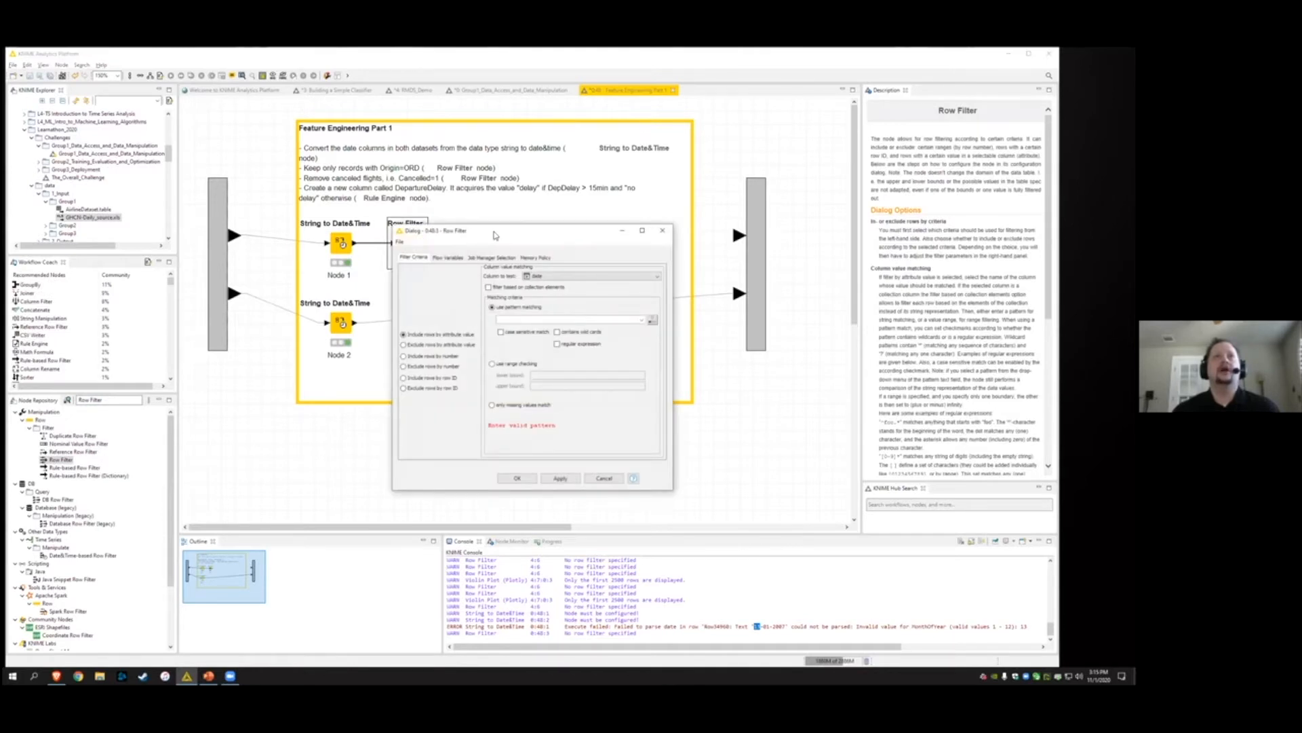
{"action": "left_click_drag", "start_coordinate": [493, 235], "coordinate": [548, 229]}
{"action": "left_click", "coordinate": [620, 272]}
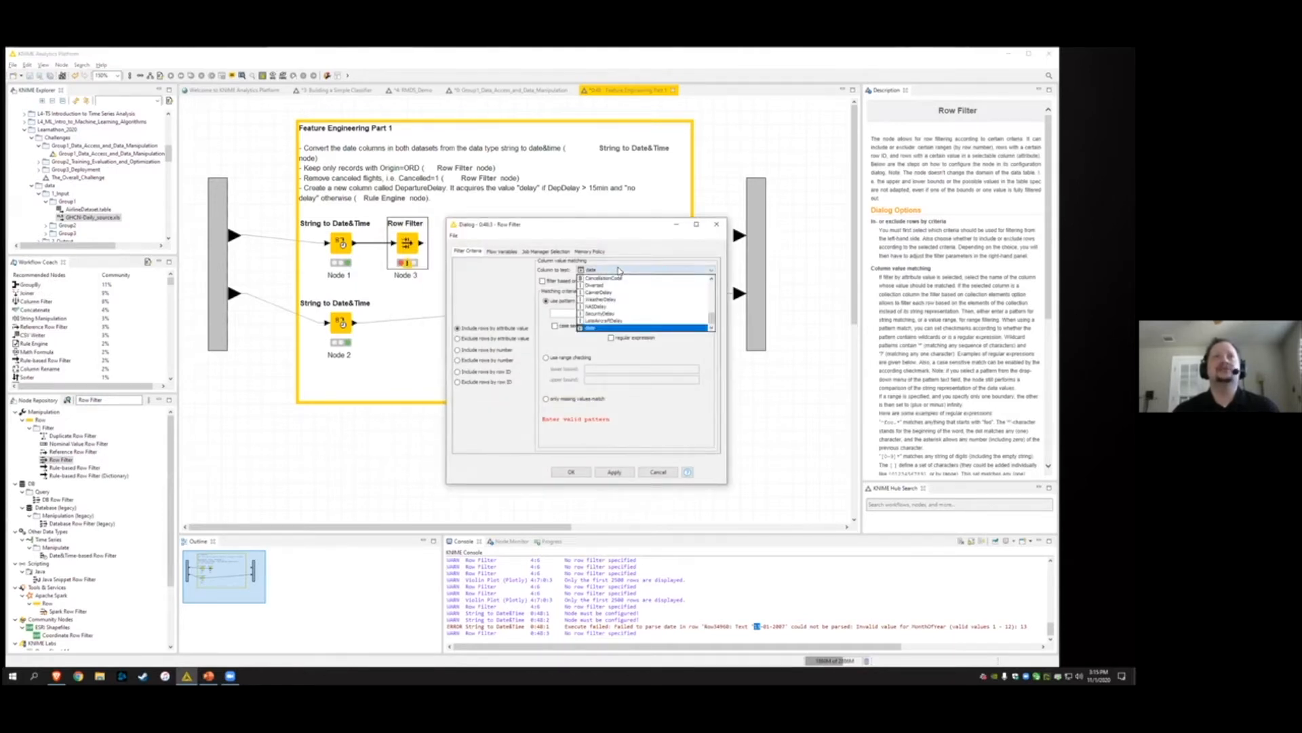
{"action": "scroll", "coordinate": [619, 297], "scroll_direction": "up", "scroll_amount": 5}
{"action": "left_click", "coordinate": [617, 296]}
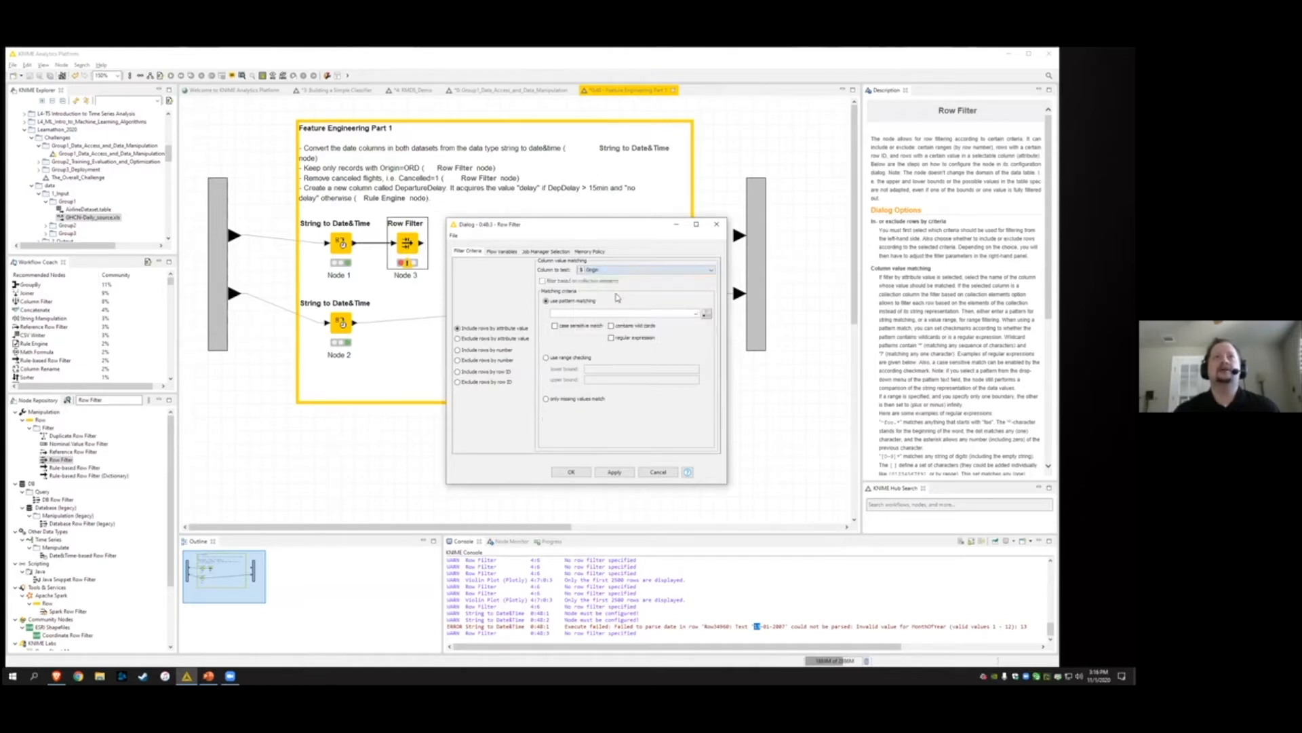
{"action": "left_click", "coordinate": [603, 313]}
{"action": "type", "text": "ORD"}
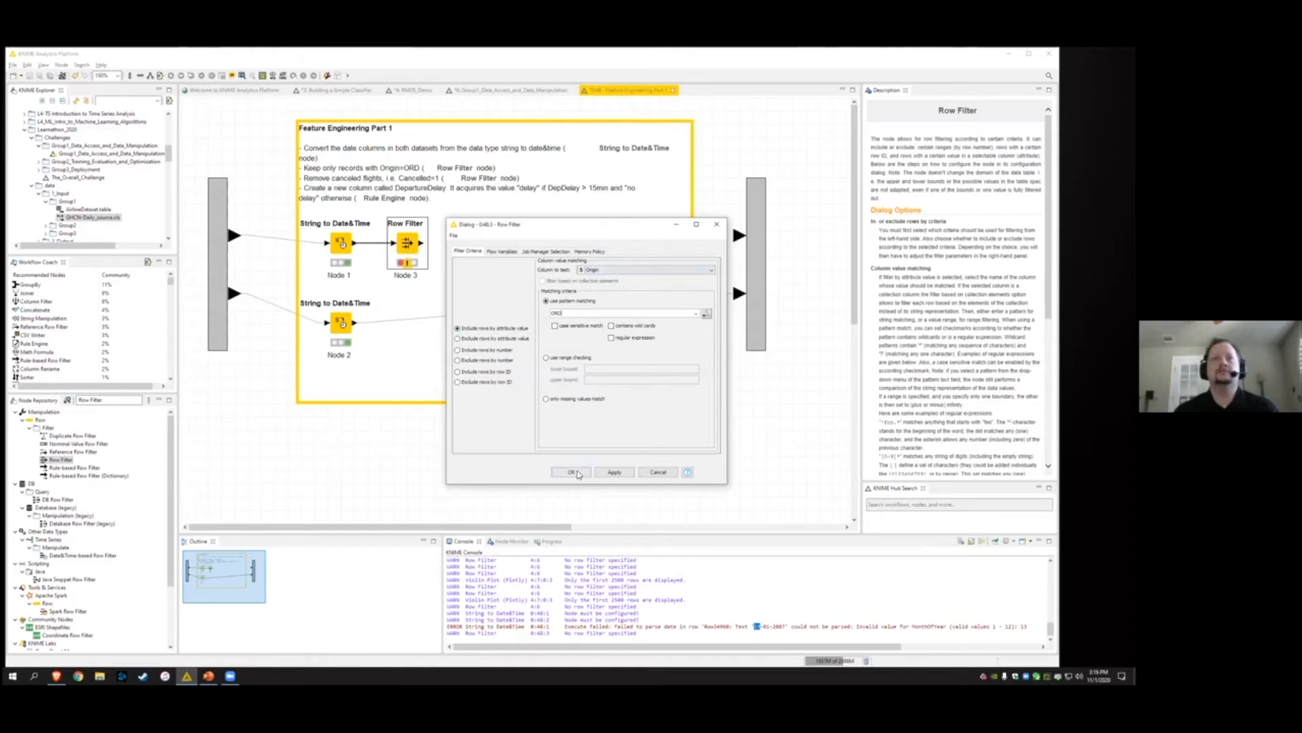
{"action": "left_click", "coordinate": [573, 472]}
{"action": "right_click", "coordinate": [406, 244]}
{"action": "left_click", "coordinate": [429, 262]}
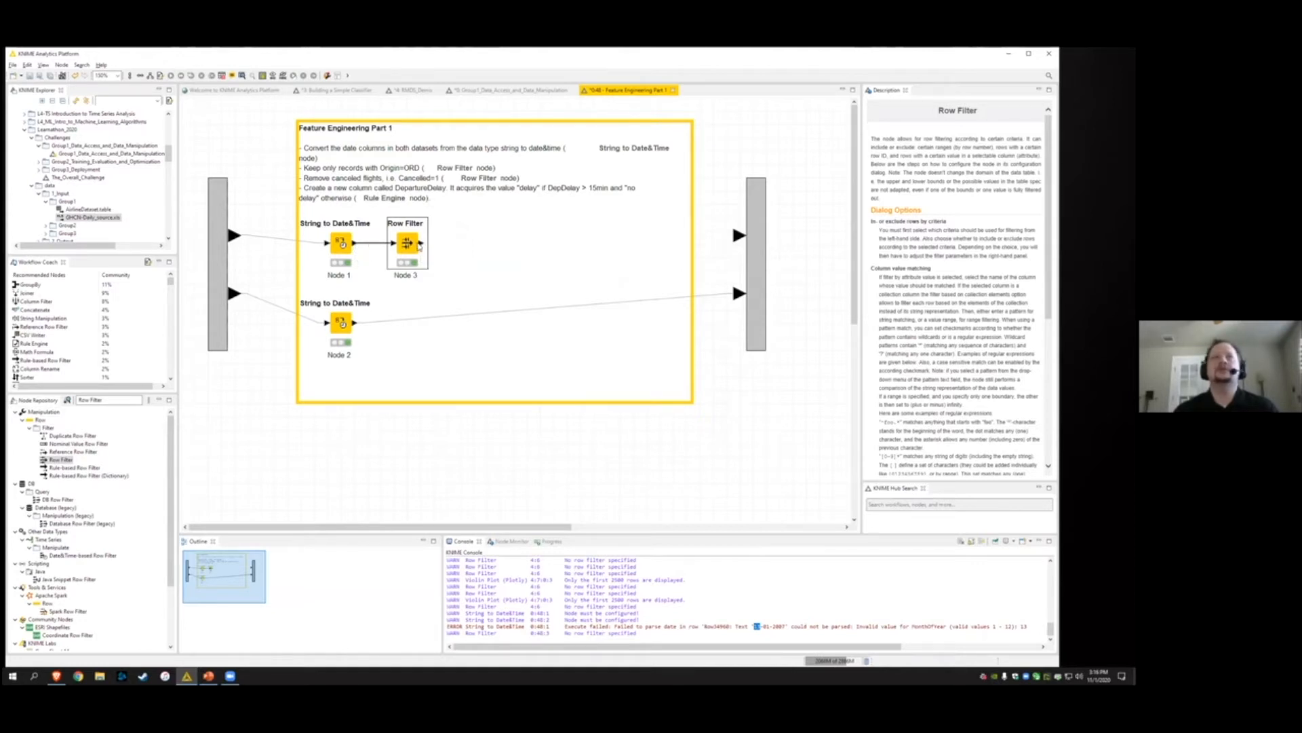
Inspect the Origin column throughout the Row Filter's filtered output table and close the table
{"action": "mouse_move", "coordinate": [421, 245]}
{"action": "right_click", "coordinate": [410, 242]}
{"action": "left_click", "coordinate": [467, 448]}
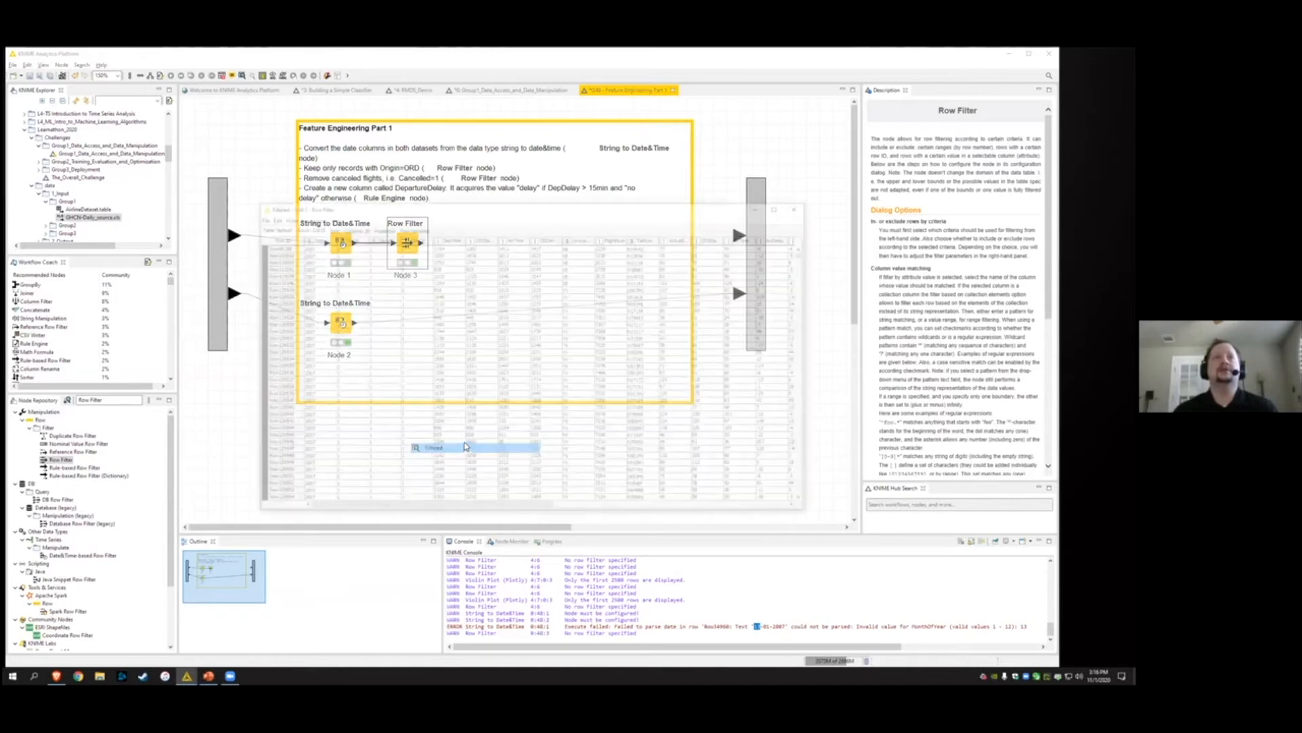
{"action": "left_click_drag", "start_coordinate": [484, 512], "coordinate": [558, 512]}
{"action": "left_click", "coordinate": [701, 239]}
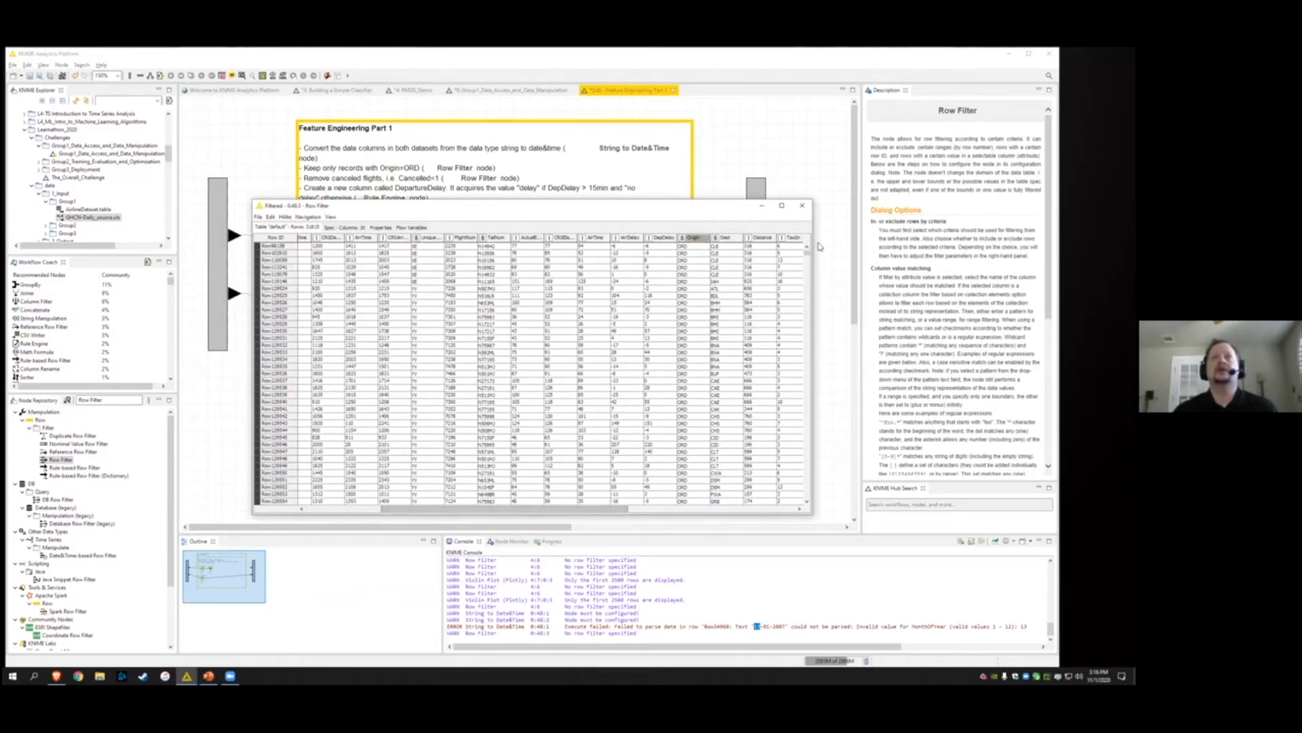
{"action": "left_click_drag", "start_coordinate": [803, 372], "coordinate": [963, 536]}
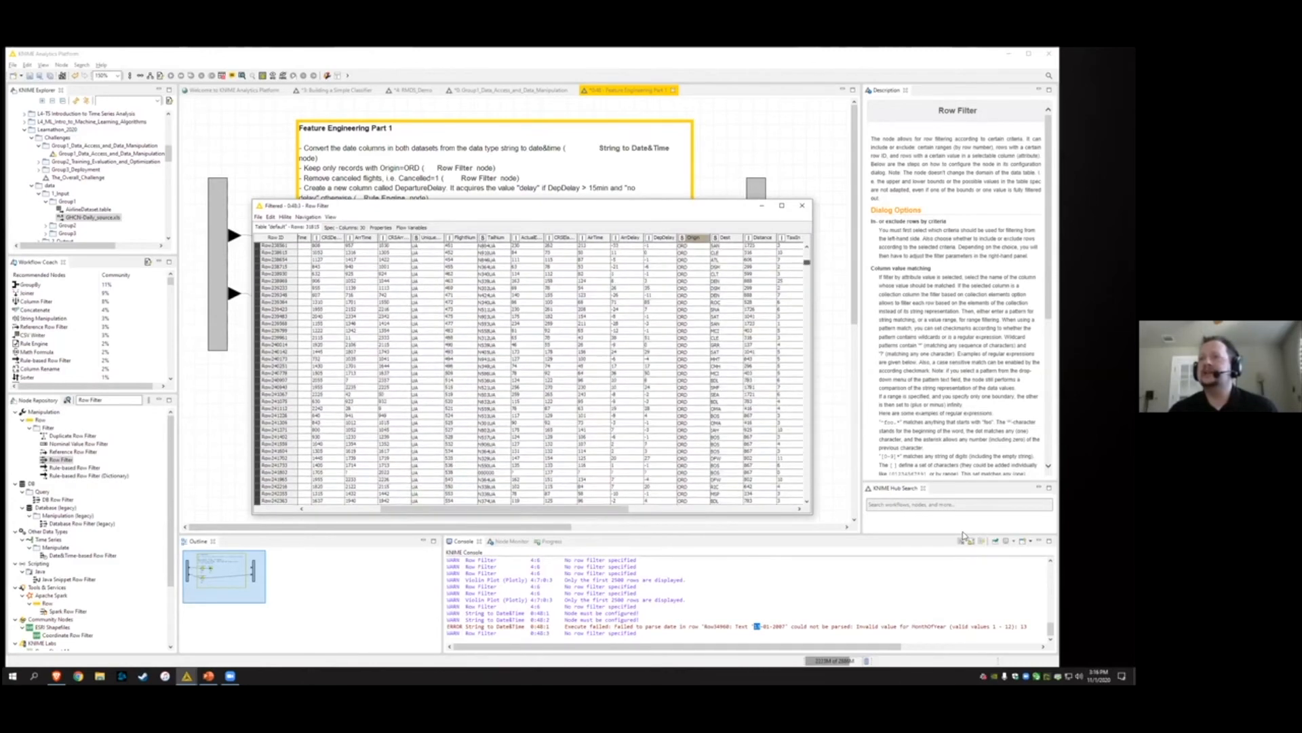
{"action": "left_click", "coordinate": [802, 205]}
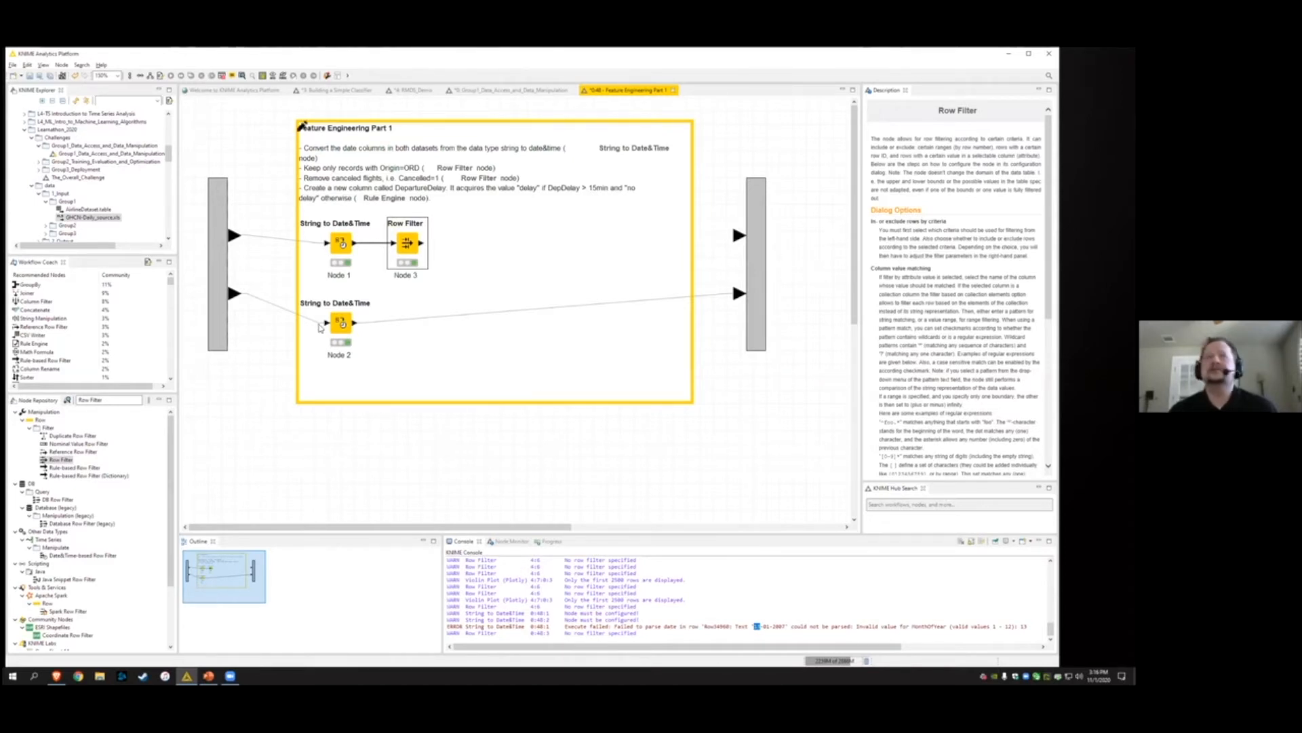
Review the included DATE column and the date format settings in the lower String to Date&Time node's configuration, leaving them unchanged
{"action": "left_click", "coordinate": [343, 324]}
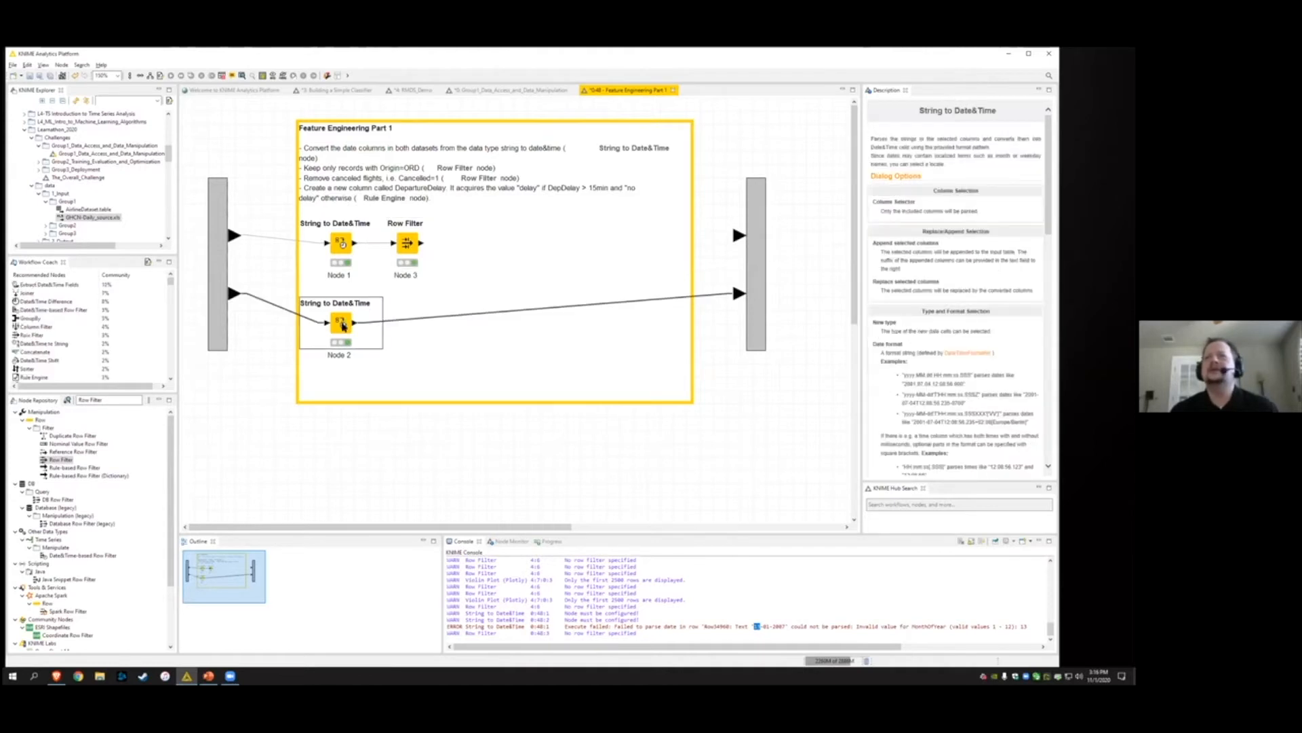
{"action": "double_click", "coordinate": [343, 324]}
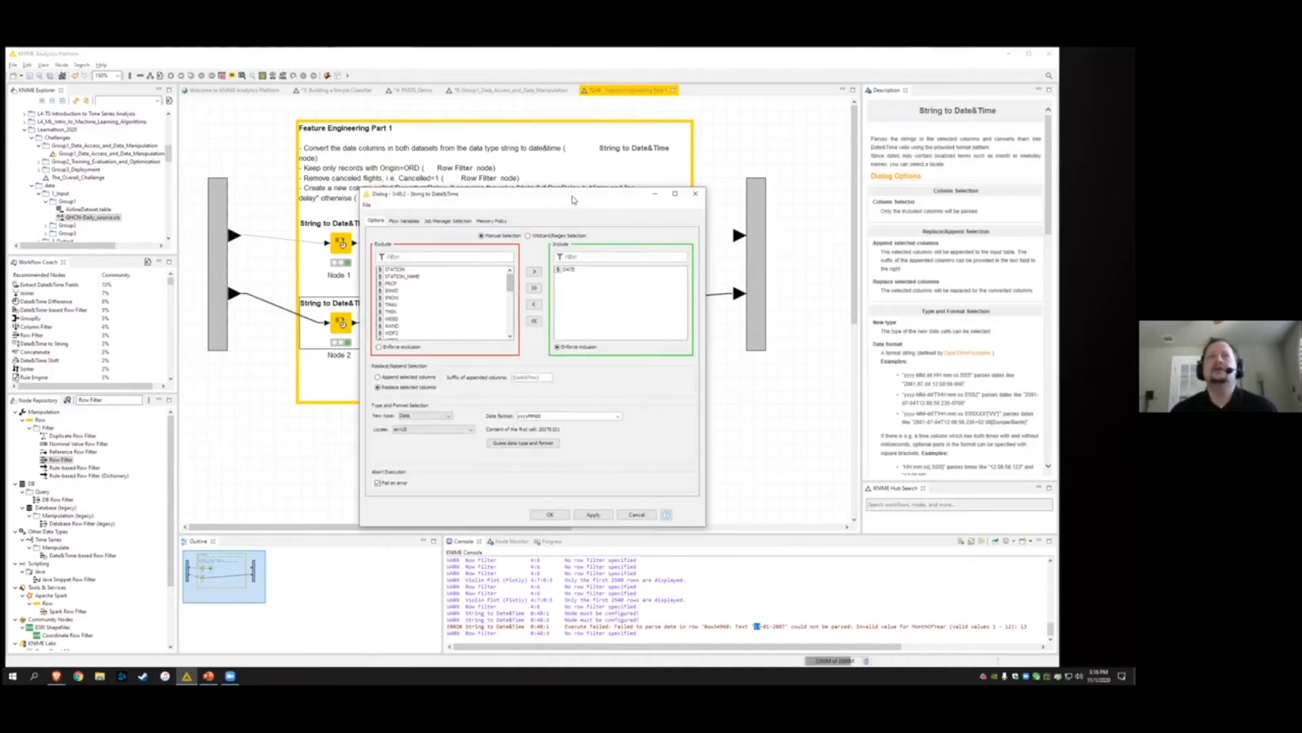
{"action": "left_click_drag", "start_coordinate": [573, 199], "coordinate": [606, 182]}
{"action": "double_click", "coordinate": [591, 400]}
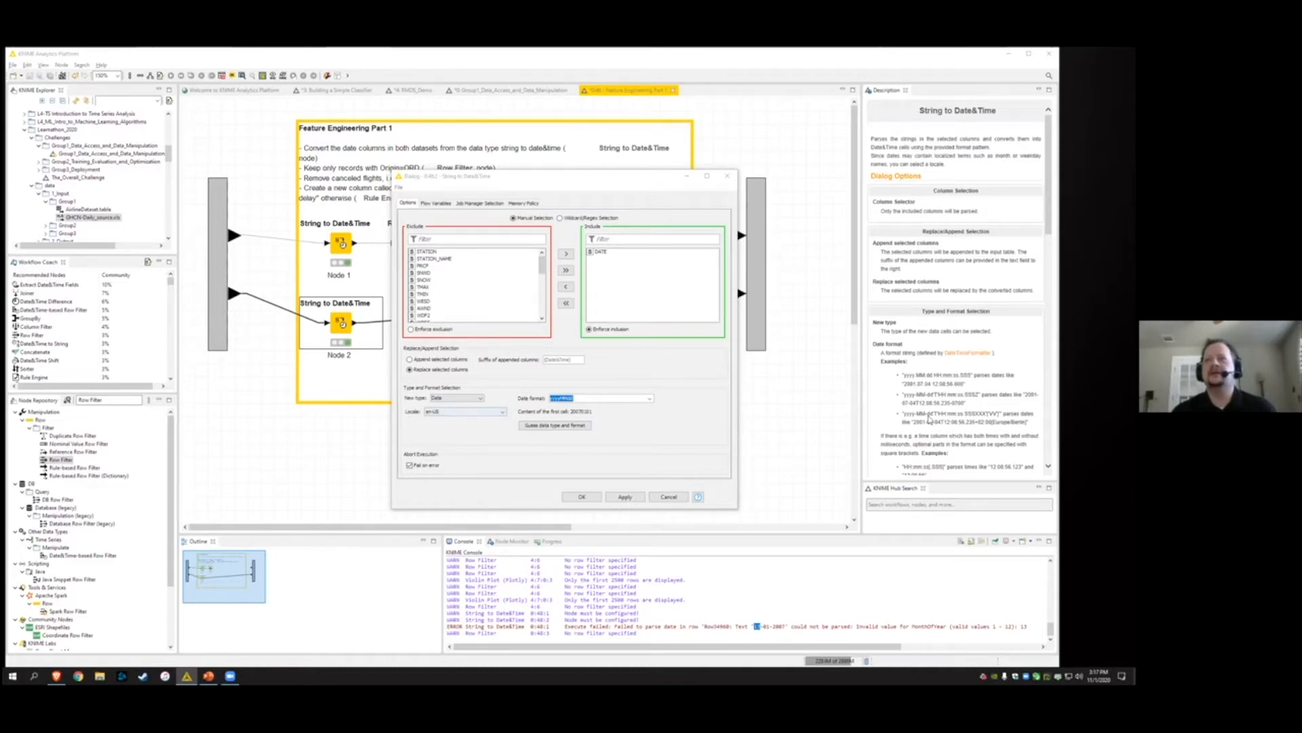
{"action": "left_click", "coordinate": [597, 254]}
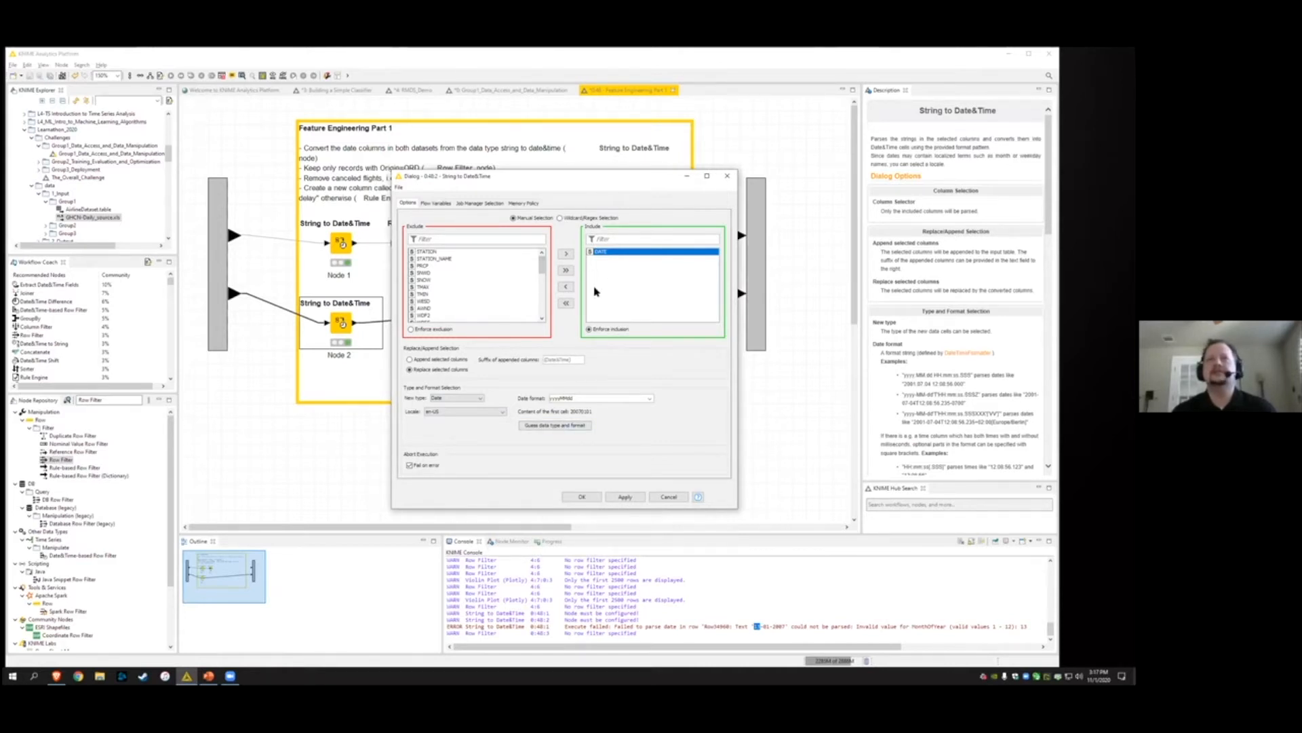
{"action": "left_click", "coordinate": [726, 177]}
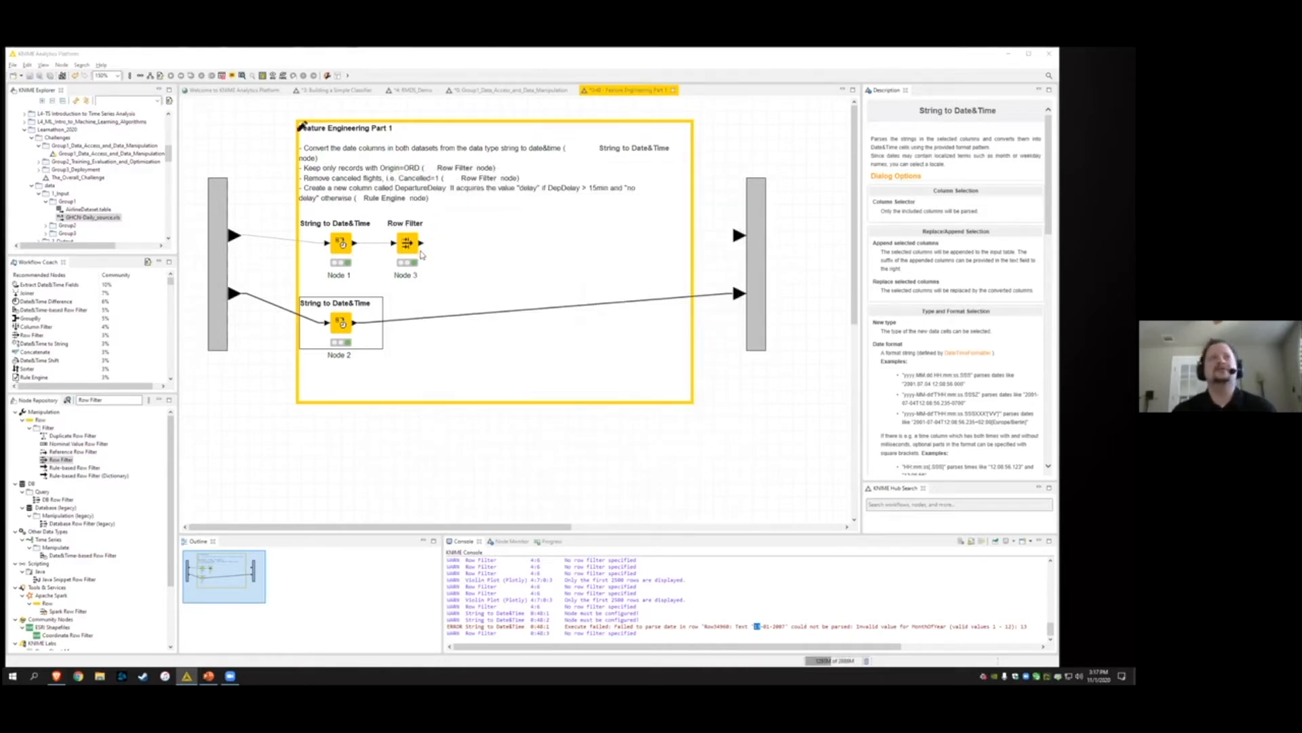
{"action": "double_click", "coordinate": [342, 321]}
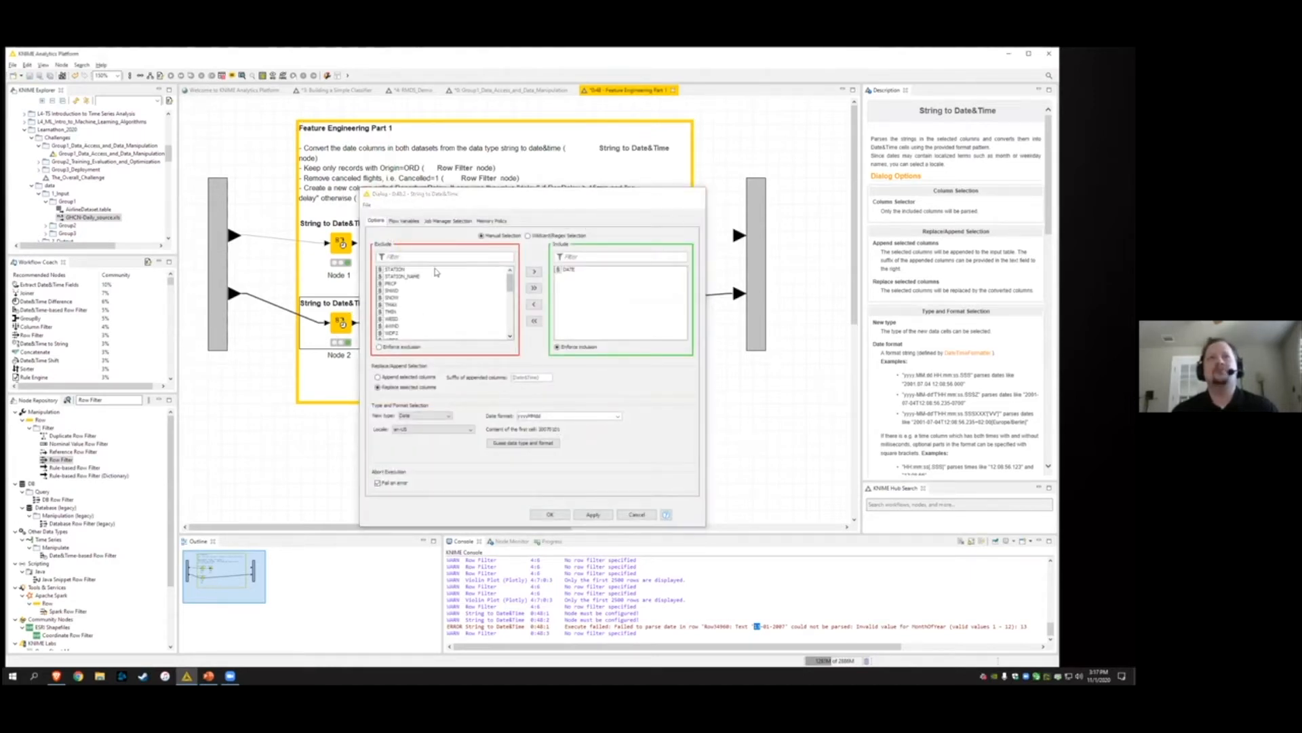
{"action": "left_click", "coordinate": [695, 194]}
{"action": "double_click", "coordinate": [342, 325]}
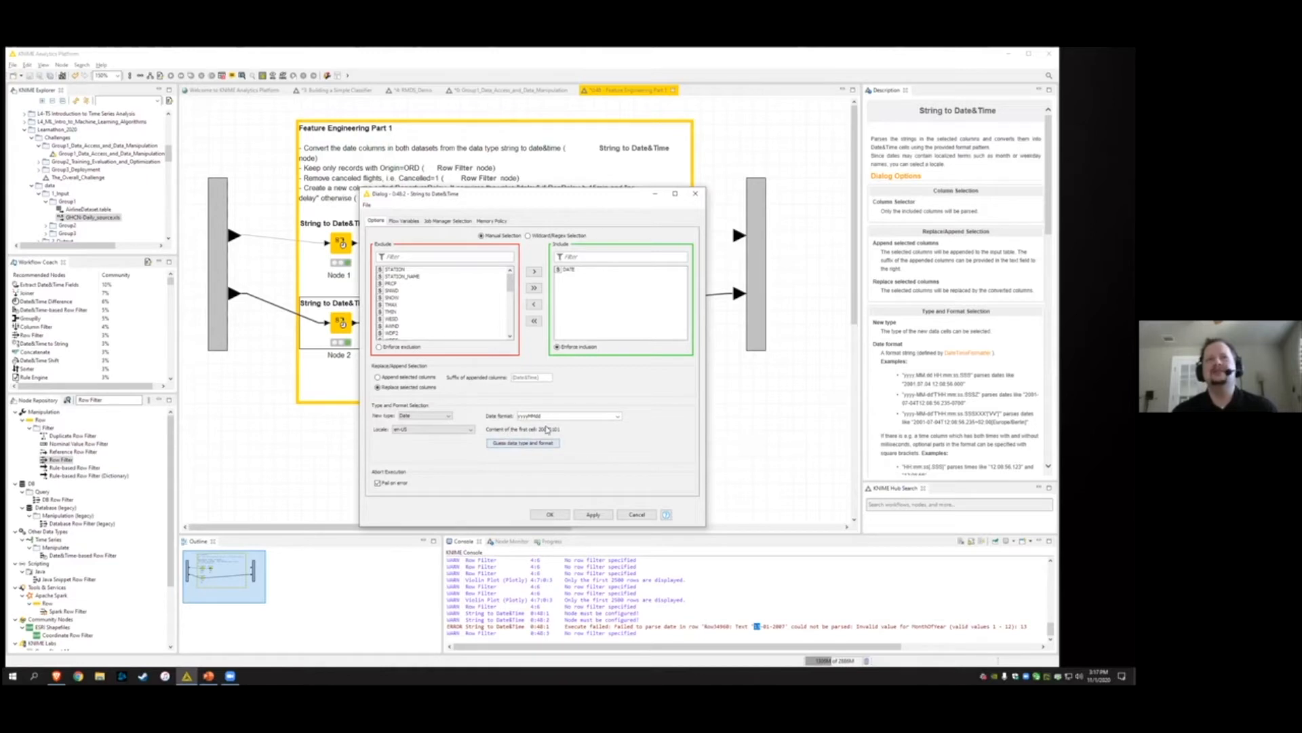
{"action": "left_click", "coordinate": [696, 193]}
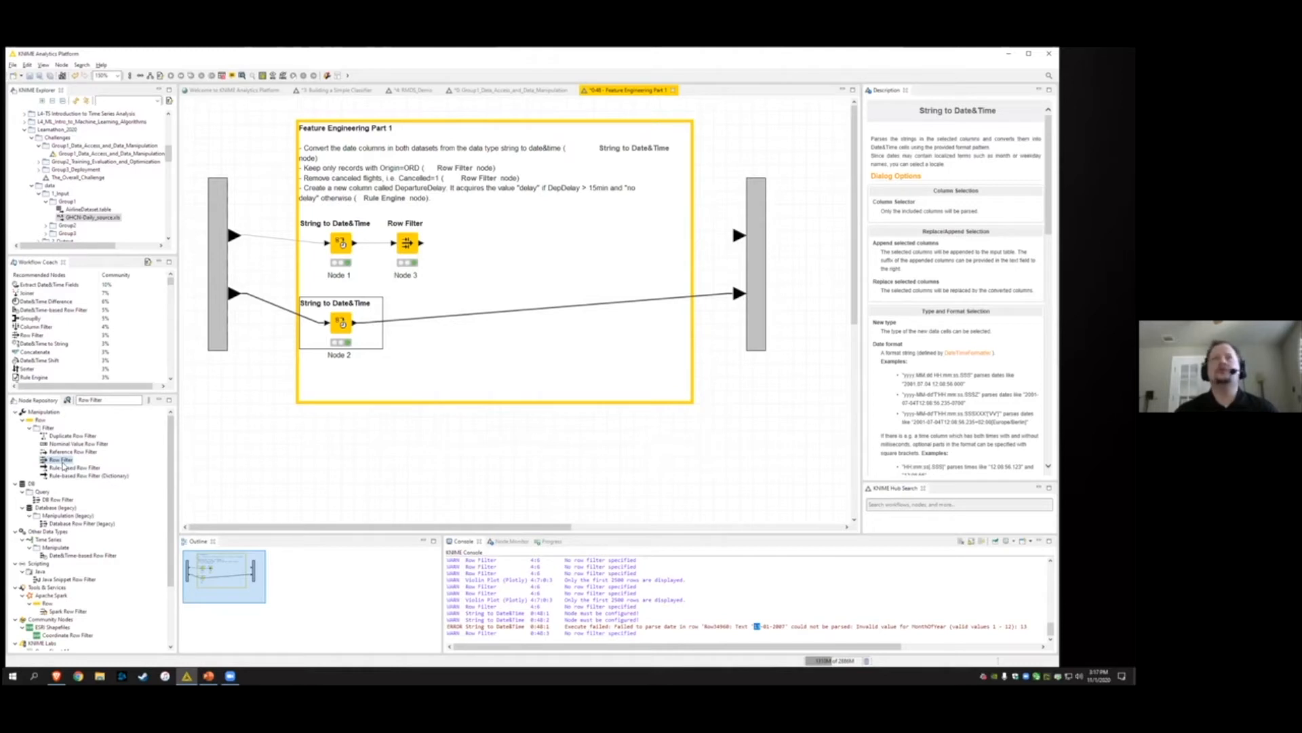
Add a second Row Filter after the first one and configure it to exclude rows whose Cancelled column matches 1
{"action": "left_click_drag", "start_coordinate": [60, 461], "coordinate": [462, 243]}
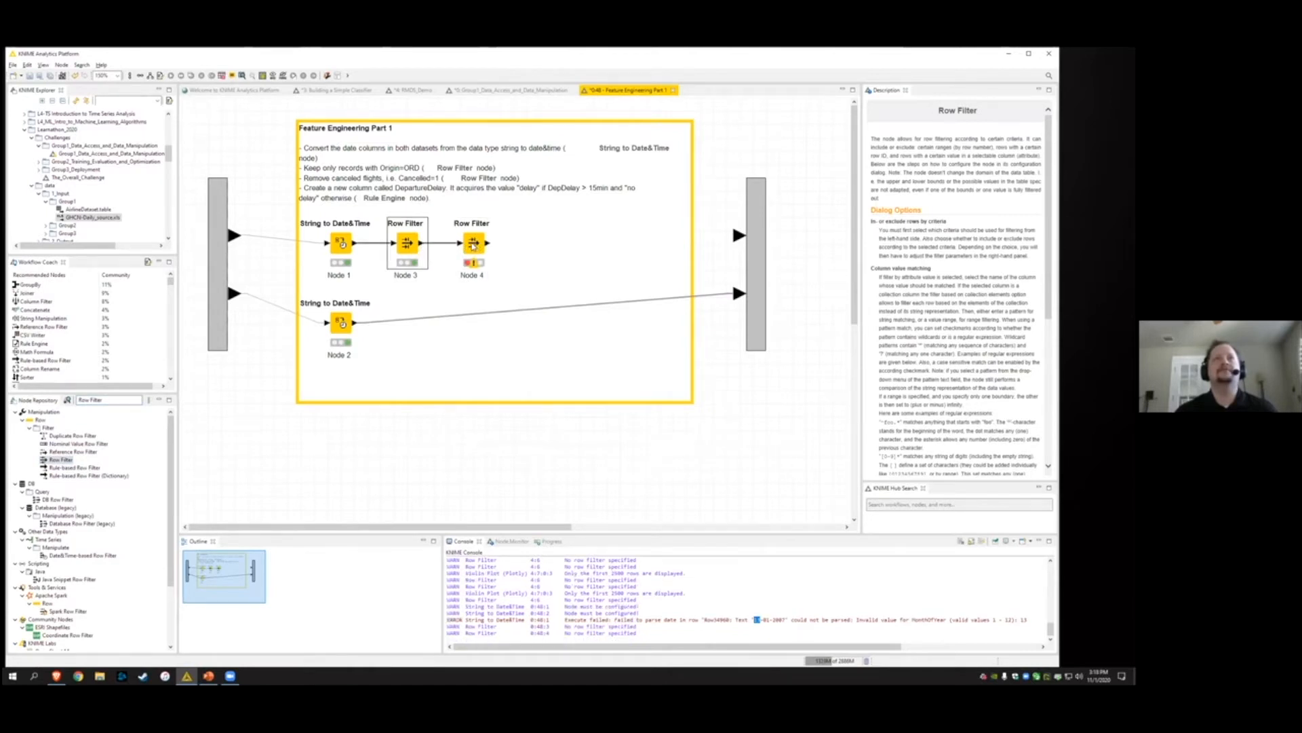
{"action": "double_click", "coordinate": [472, 244]}
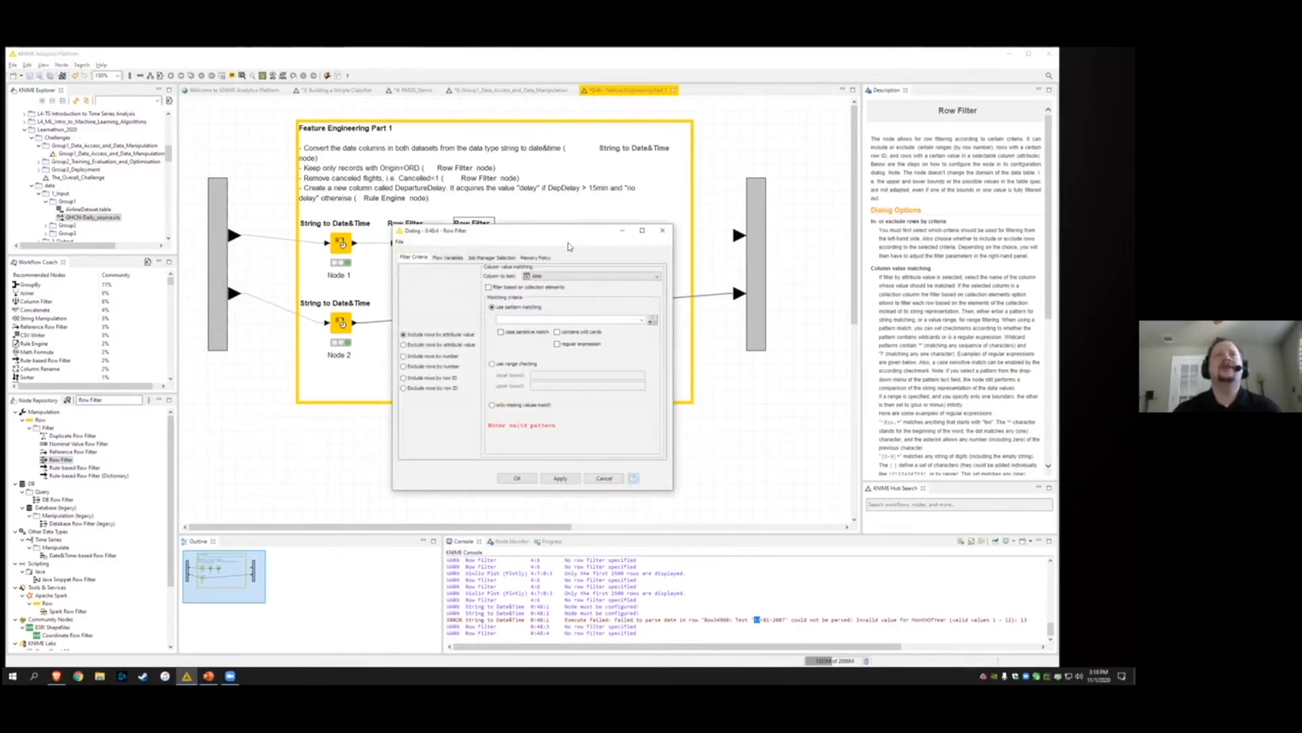
{"action": "left_click_drag", "start_coordinate": [569, 231], "coordinate": [568, 277]}
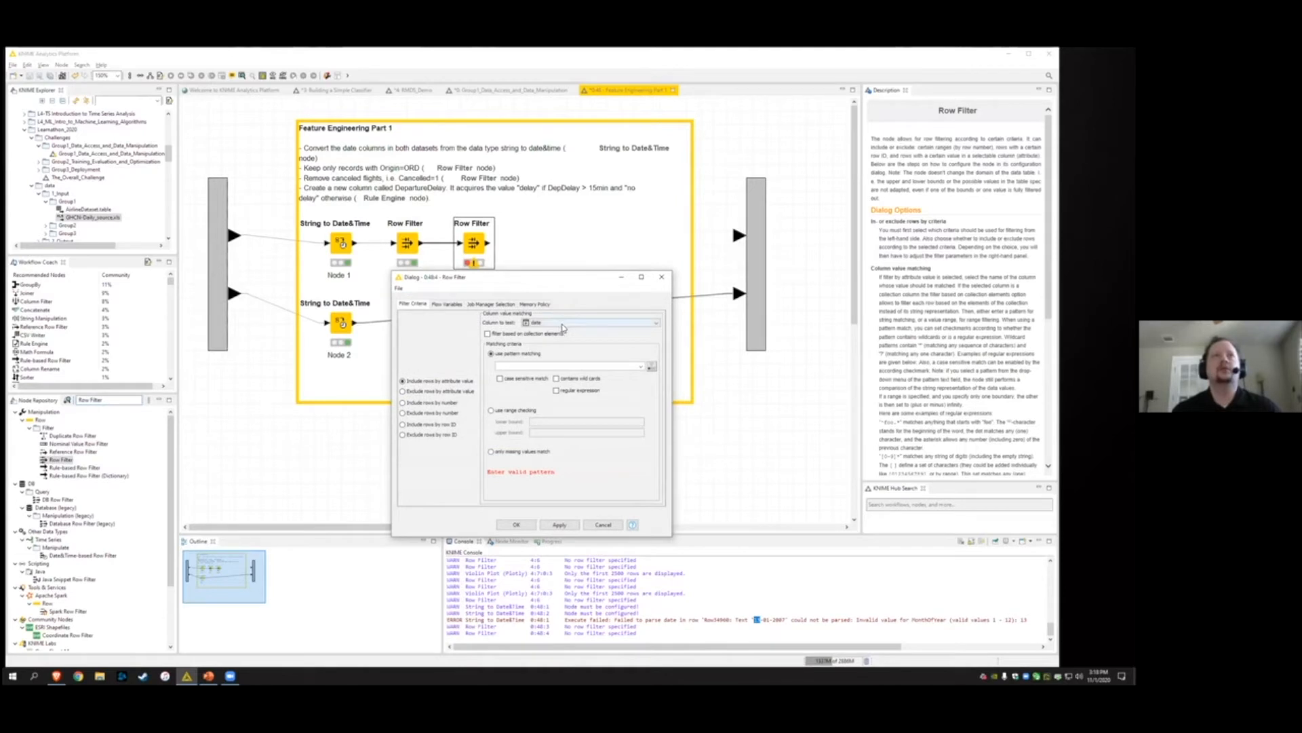
{"action": "left_click", "coordinate": [562, 325]}
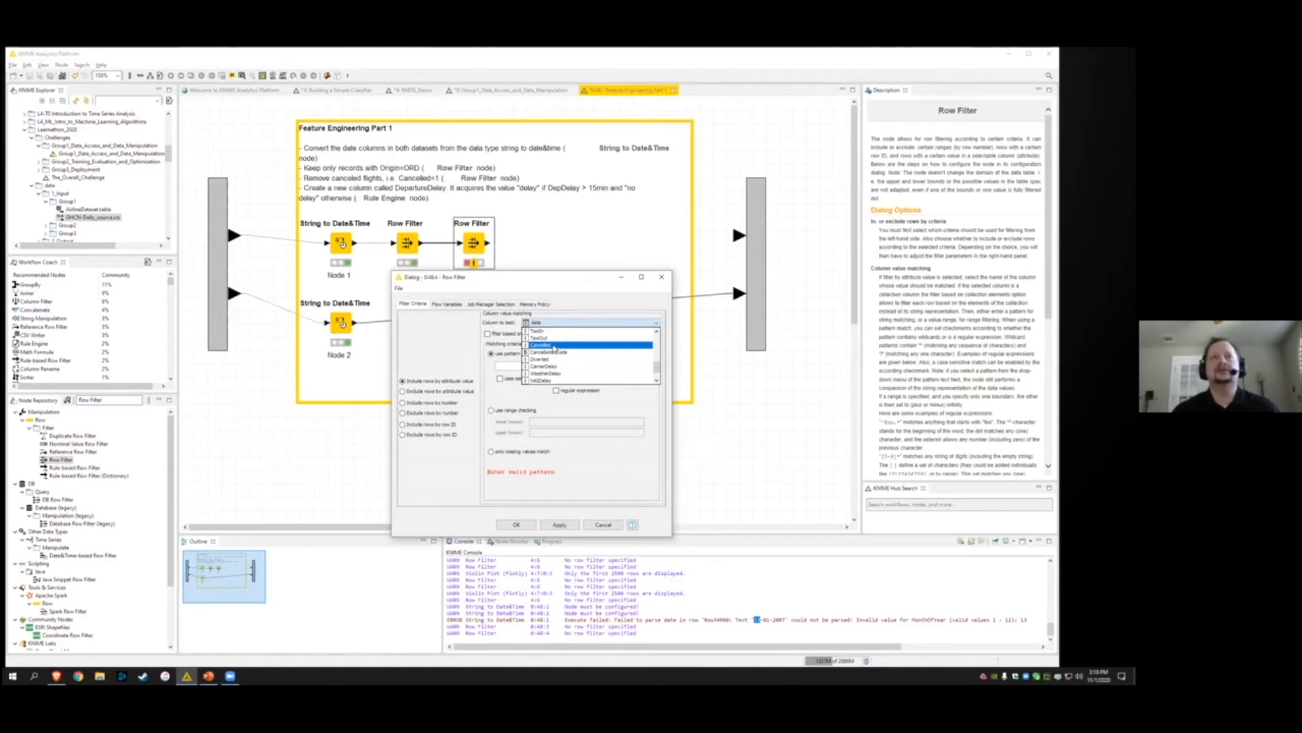
{"action": "left_click", "coordinate": [555, 346]}
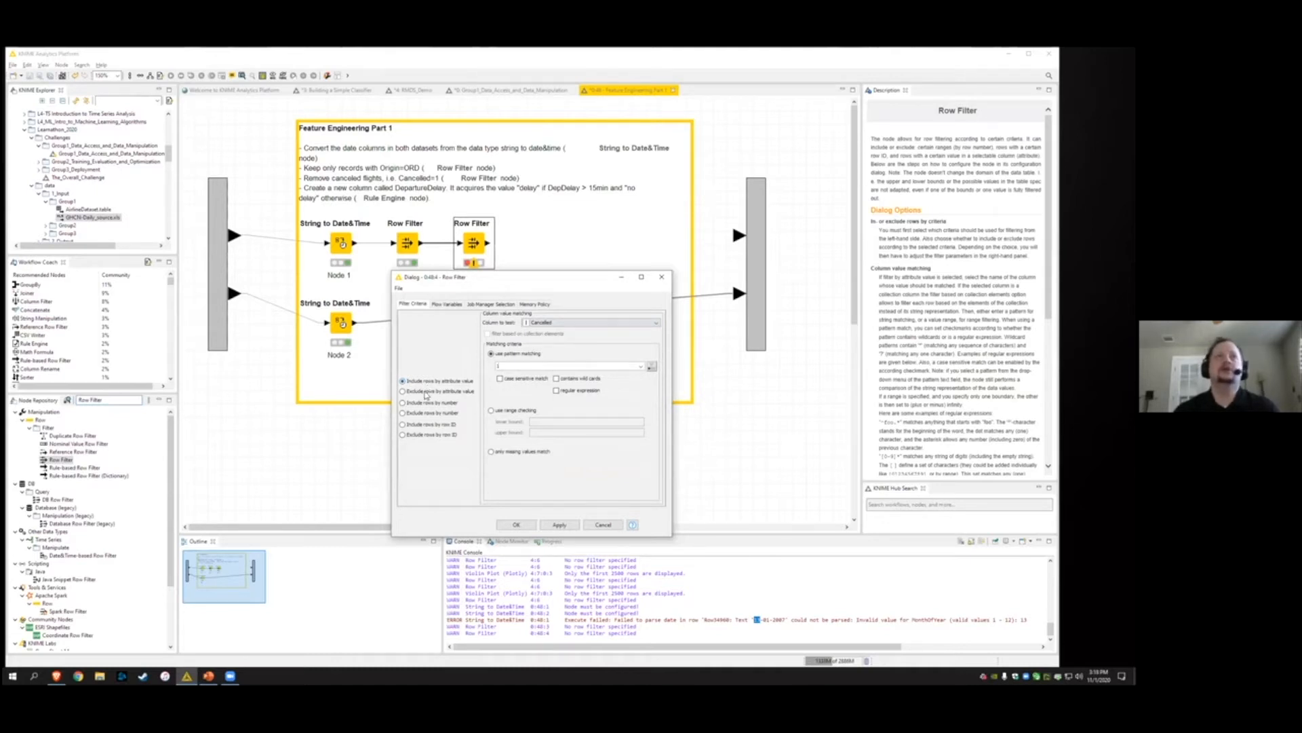
{"action": "left_click", "coordinate": [446, 393]}
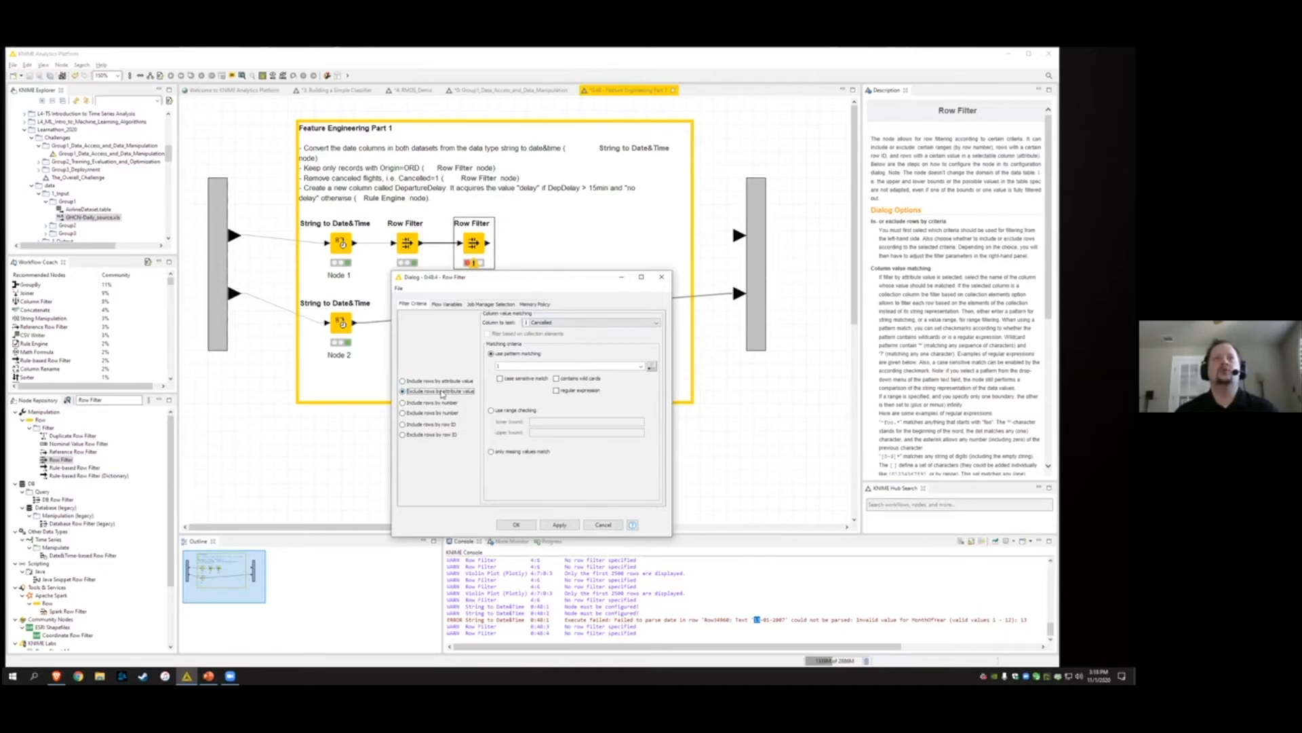
{"action": "left_click", "coordinate": [516, 524]}
Execute the second Row Filter and check the row counts at the outputs of both Row Filter nodes
{"action": "right_click", "coordinate": [485, 245]}
{"action": "left_click", "coordinate": [494, 261]}
{"action": "mouse_move", "coordinate": [487, 247]}
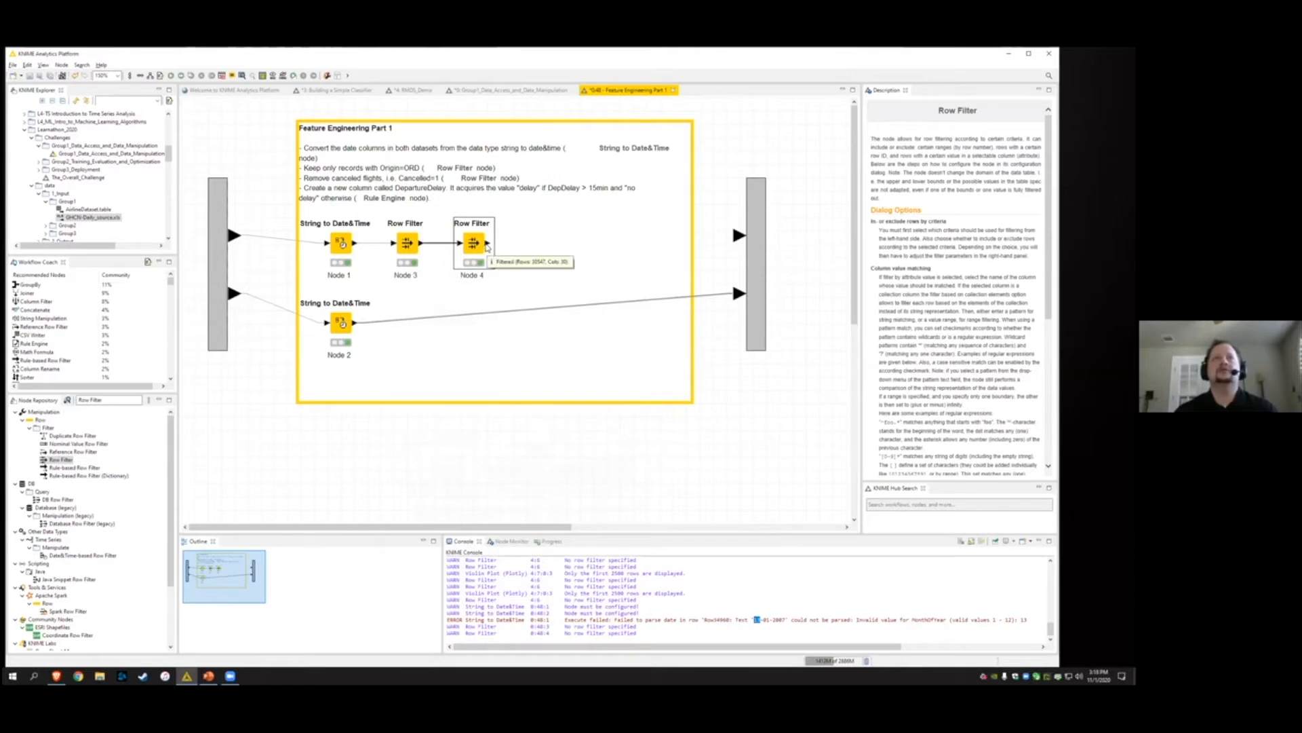
{"action": "mouse_move", "coordinate": [423, 247]}
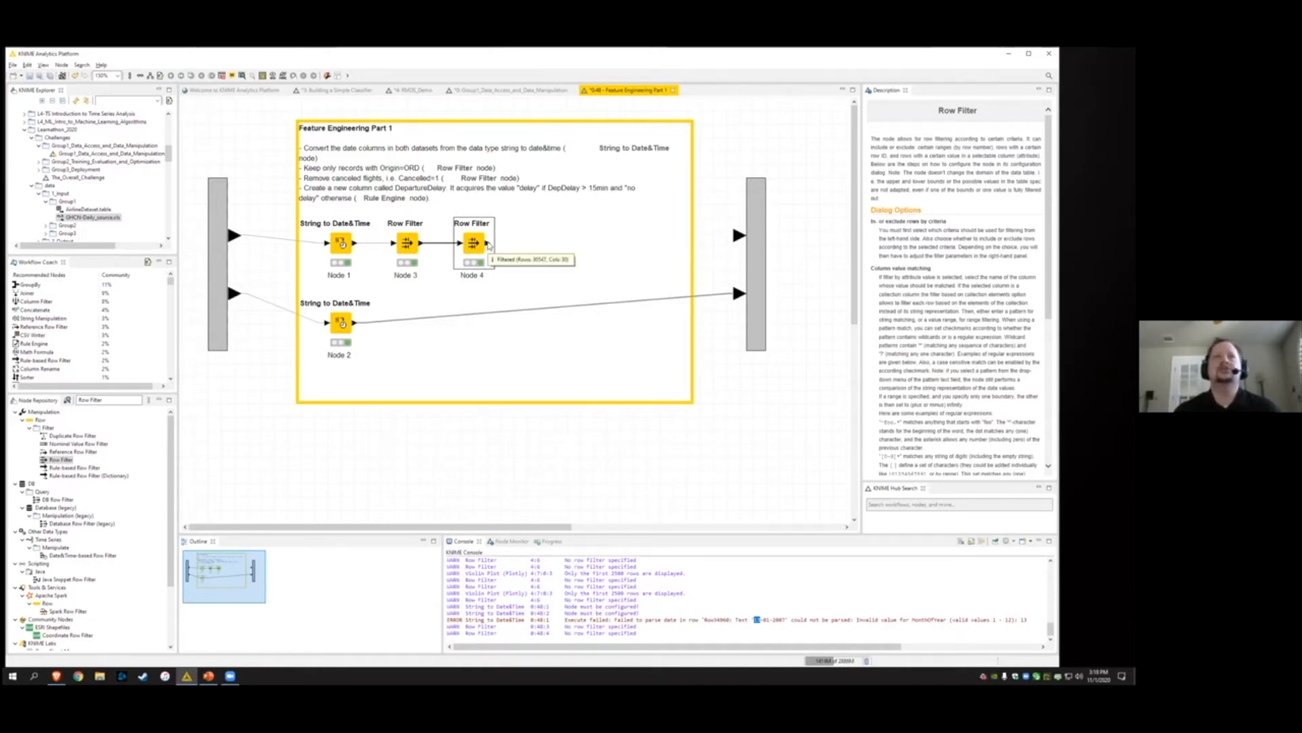
Find the Rule Engine node and add it after the second Row Filter, connected to its output
{"action": "left_click", "coordinate": [112, 399]}
{"action": "type", "text": "Rule Engine"}
{"action": "mouse_move", "coordinate": [62, 436]}
{"action": "left_mouse_down"}
{"action": "mouse_move", "coordinate": [543, 249]}
{"action": "mouse_move", "coordinate": [528, 243]}
{"action": "left_mouse_up"}
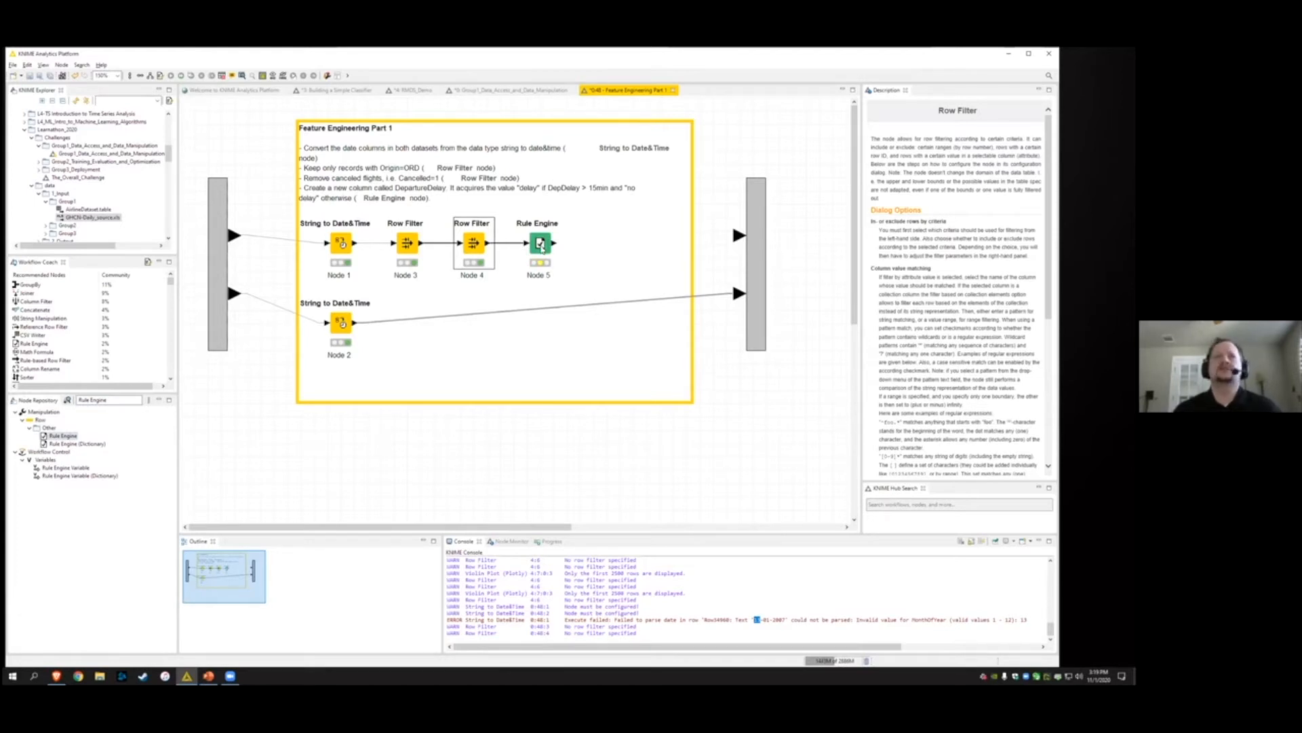
Open the Rule Engine's configuration and locate the DepDelay column among the available columns
{"action": "double_click", "coordinate": [541, 244]}
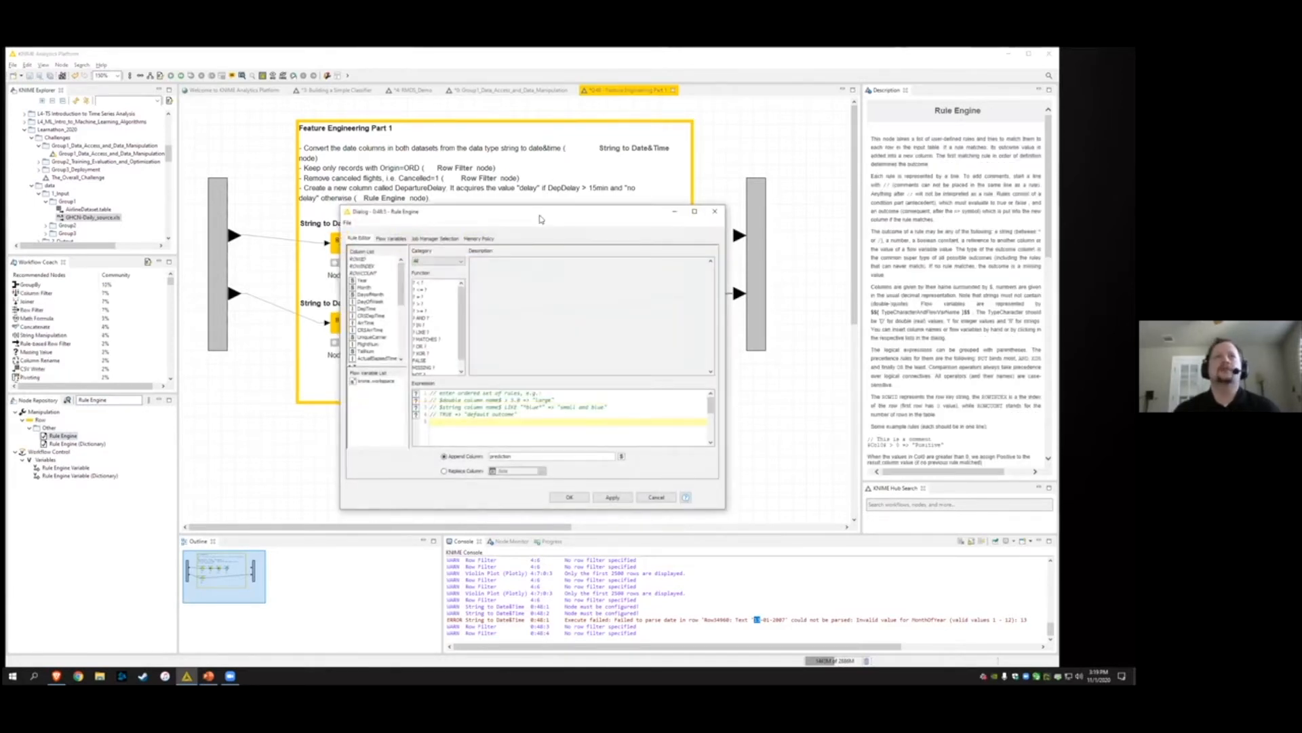
{"action": "left_click_drag", "start_coordinate": [541, 218], "coordinate": [522, 301]}
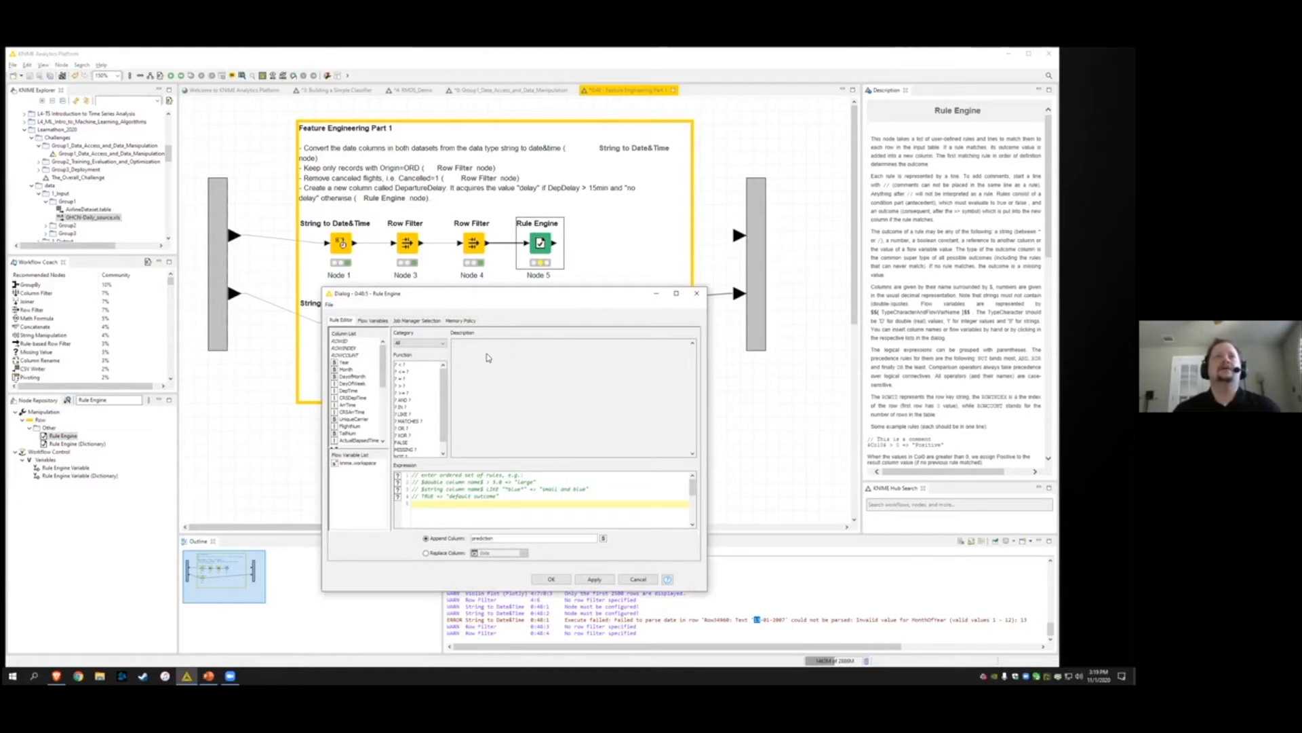
{"action": "mouse_move", "coordinate": [383, 367]}
{"action": "left_mouse_down"}
{"action": "mouse_move", "coordinate": [386, 348]}
{"action": "mouse_move", "coordinate": [382, 389]}
{"action": "left_mouse_up"}
{"action": "left_click", "coordinate": [365, 398]}
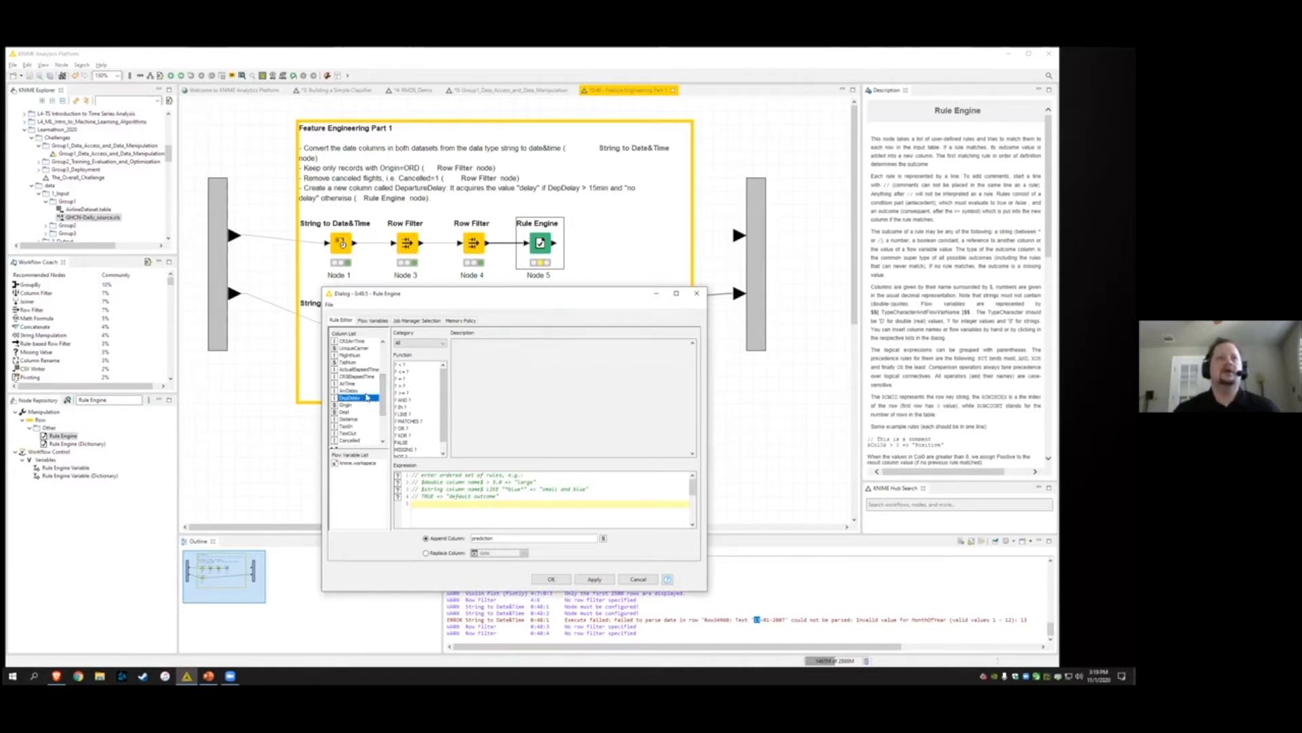
{"action": "left_click", "coordinate": [464, 506]}
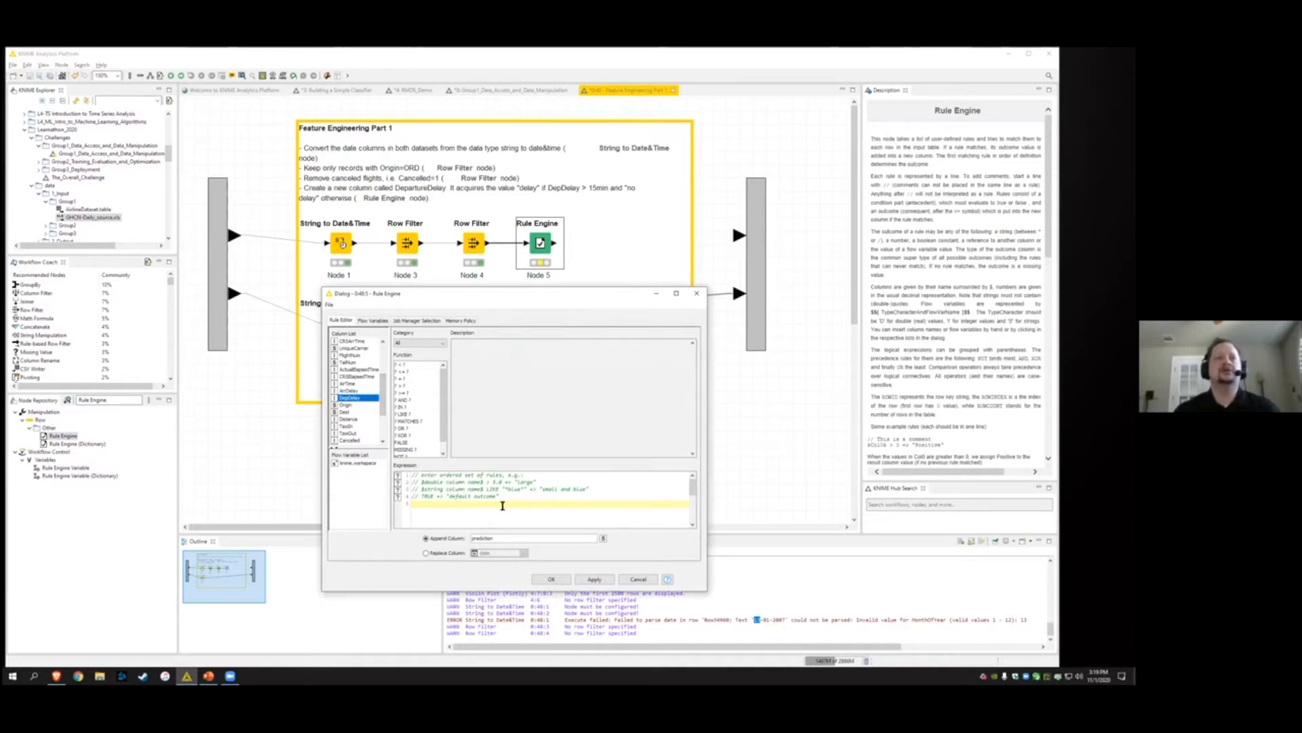
{"action": "left_click_drag", "start_coordinate": [507, 497], "coordinate": [417, 476]}
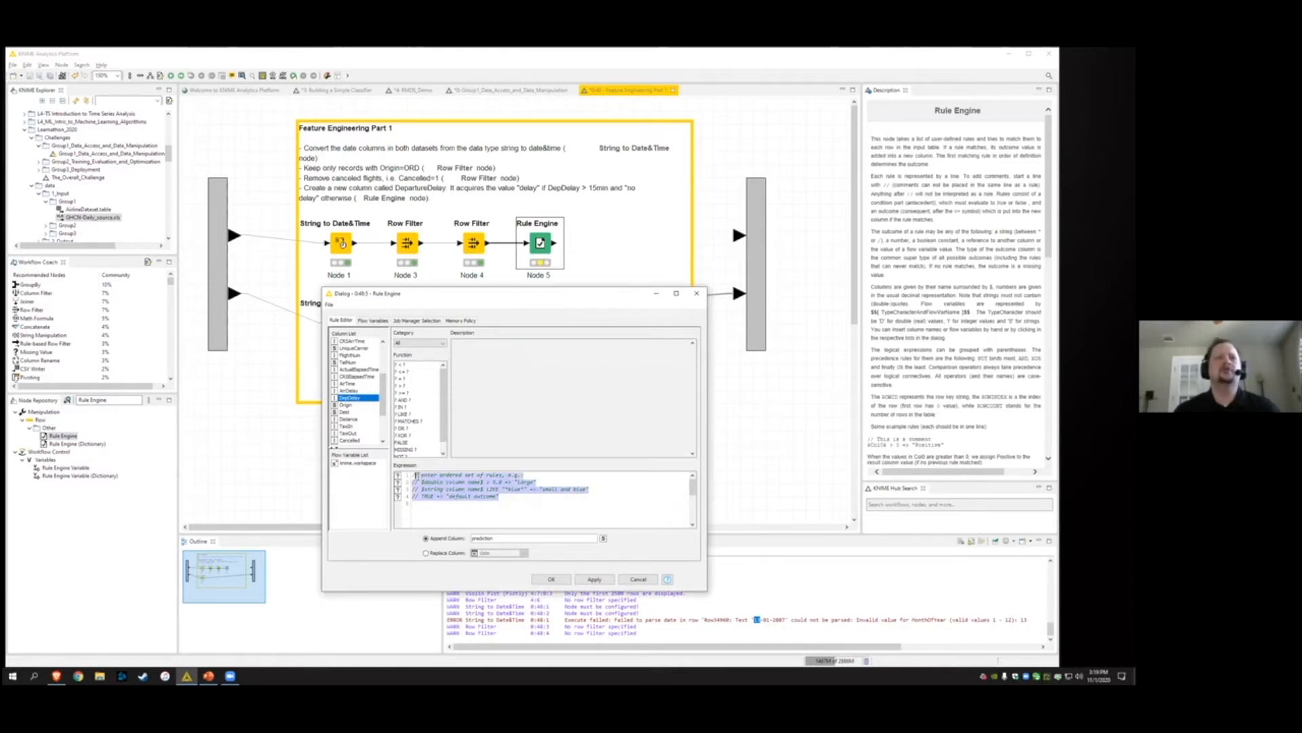
{"action": "left_click", "coordinate": [435, 504]}
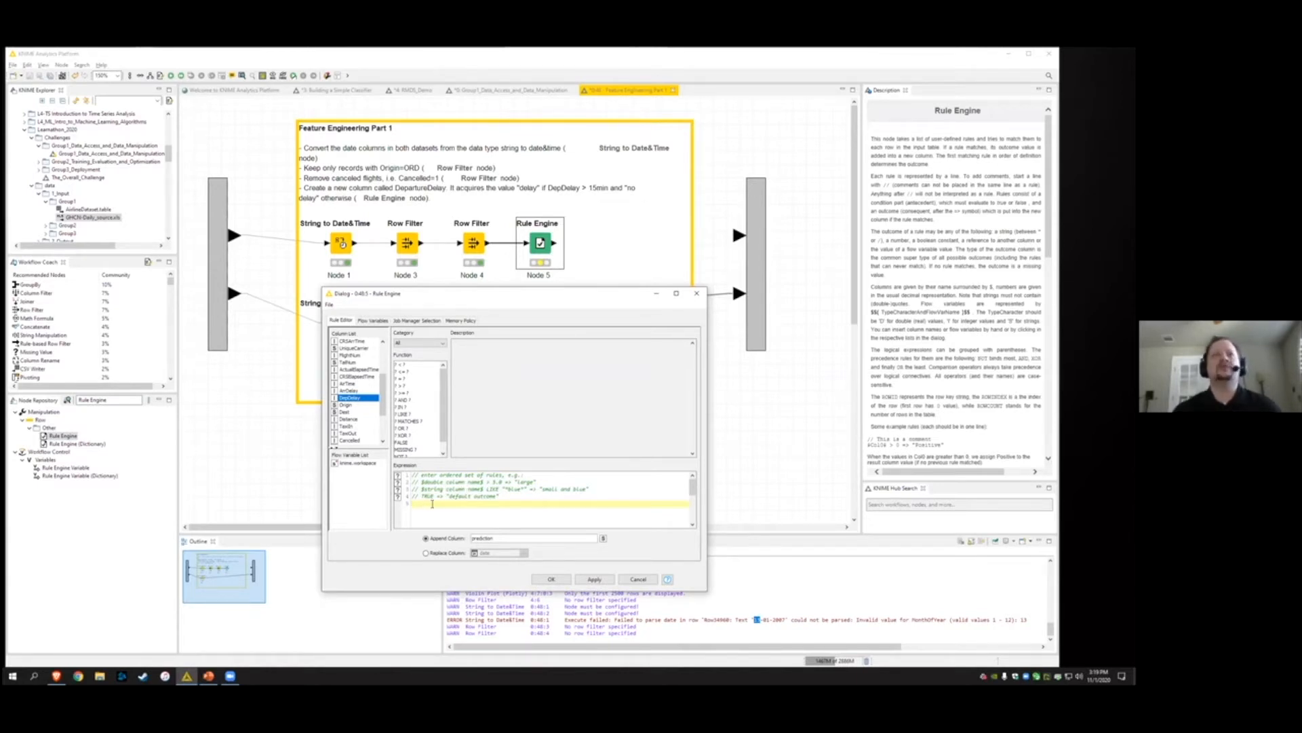
{"action": "left_click", "coordinate": [420, 497]}
{"action": "key", "text": "BackSpace"}
{"action": "key", "text": "BackSpace"}
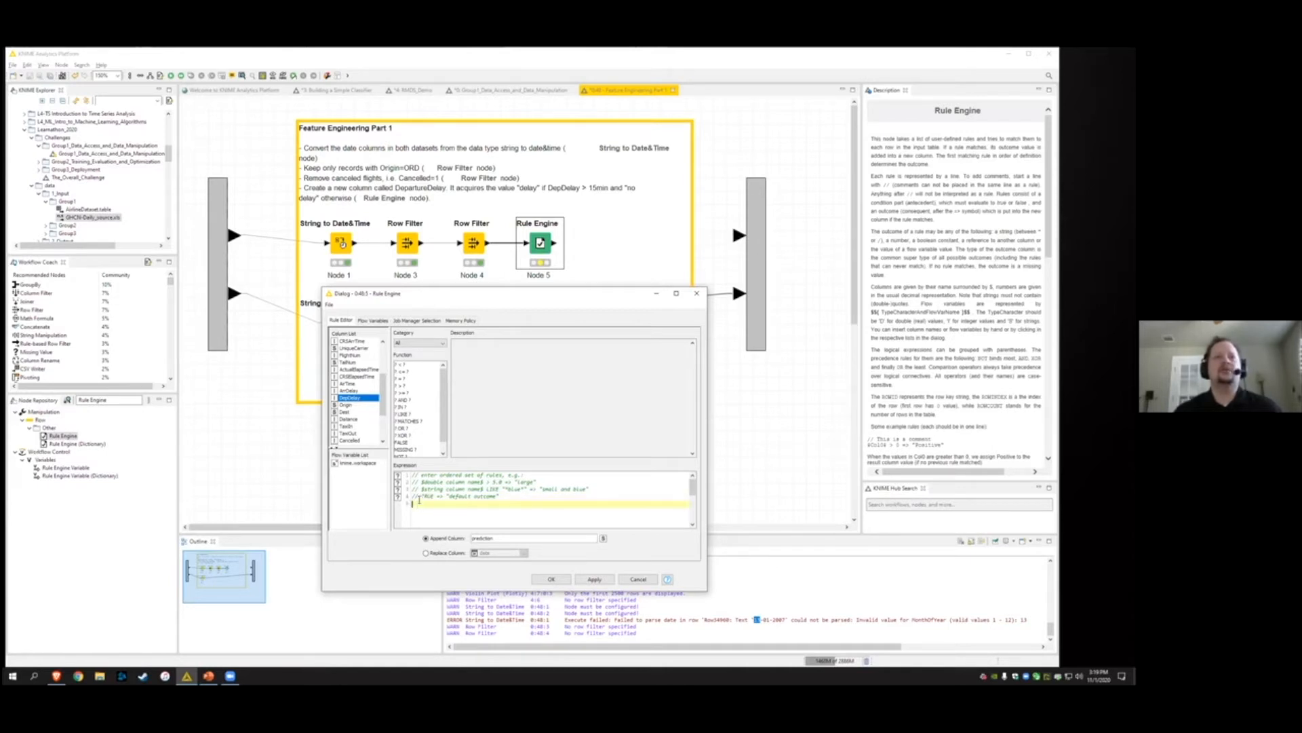
{"action": "left_click_drag", "start_coordinate": [418, 504], "coordinate": [385, 457]}
{"action": "key", "text": "BackSpace"}
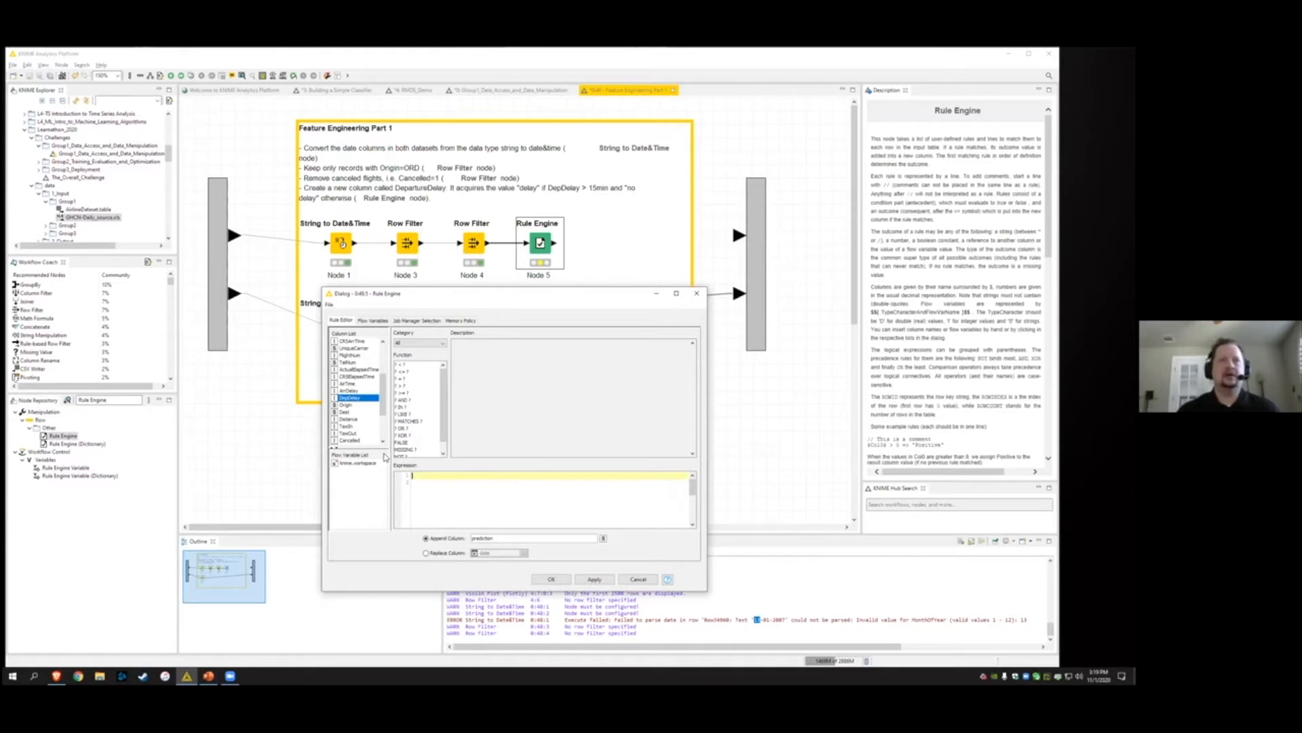
{"action": "key", "text": "ctrl+z"}
Write the rule $DepDelay$ > 15 => "delay" below the example comments in the Rule Engine expression
{"action": "left_click", "coordinate": [440, 506]}
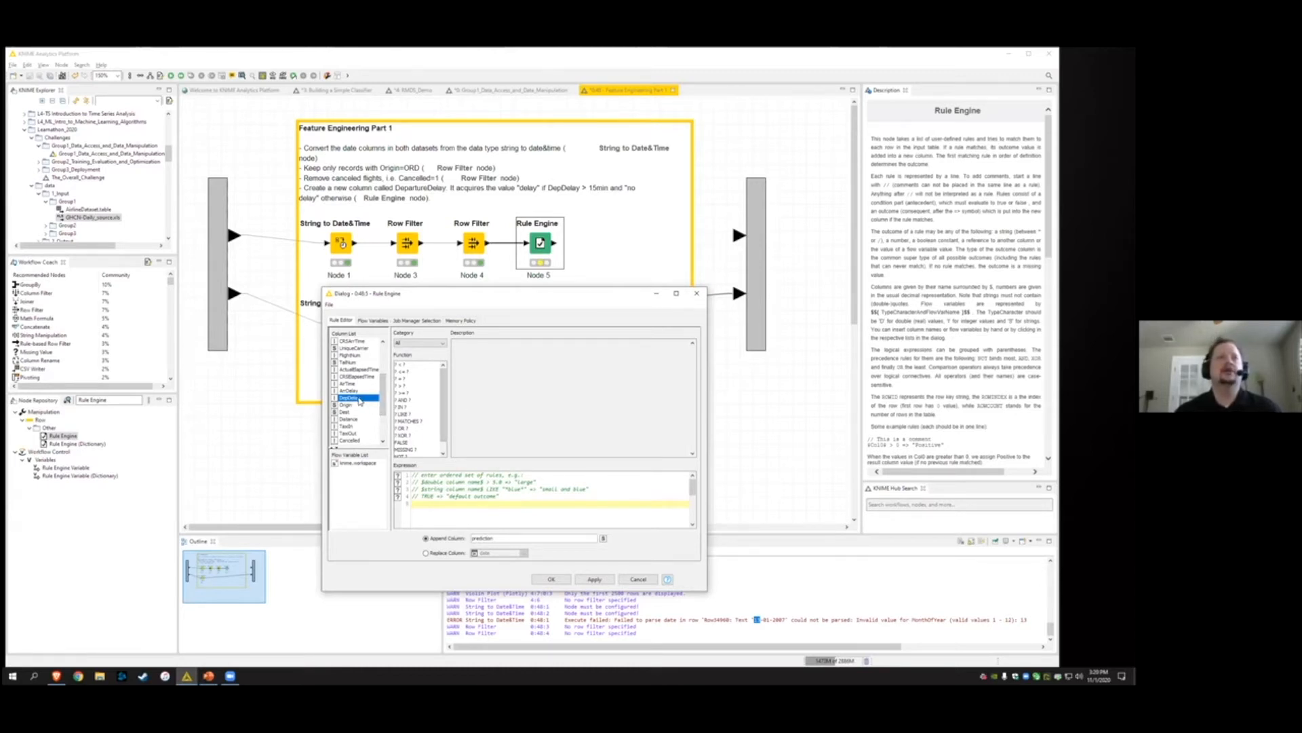
{"action": "double_click", "coordinate": [359, 401]}
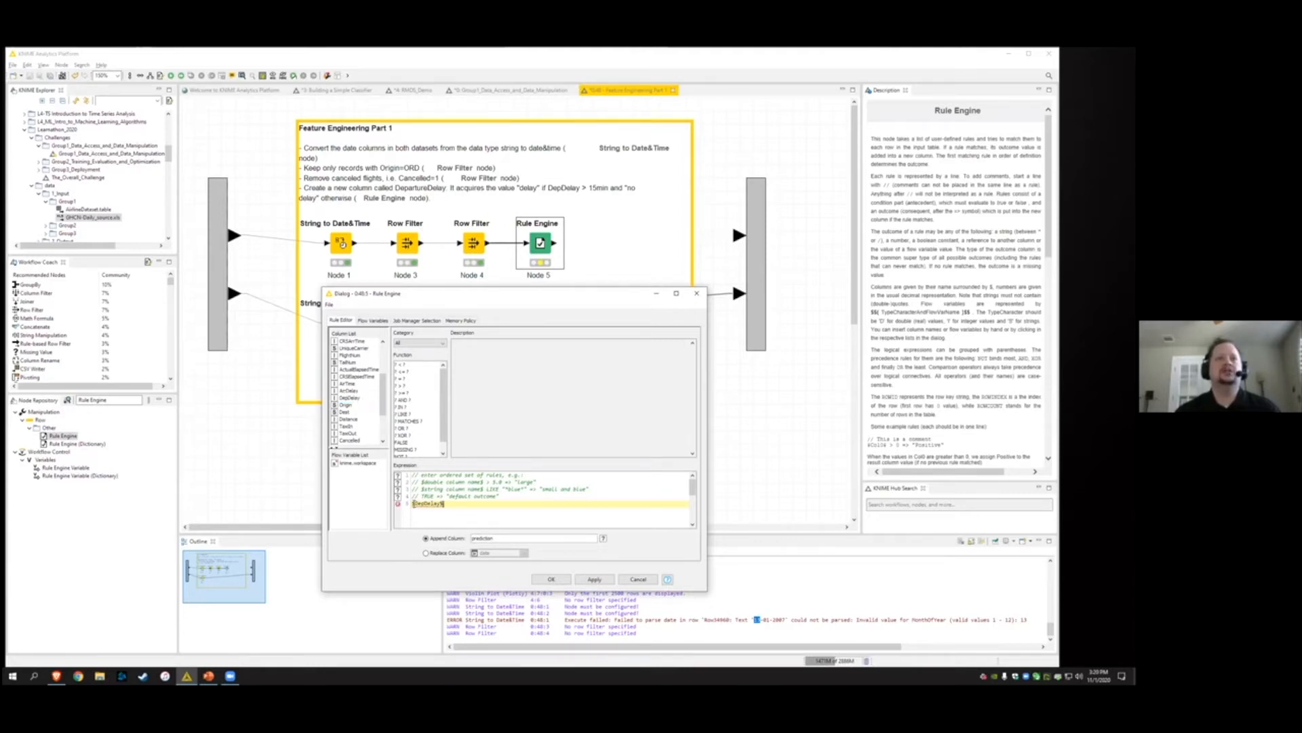
{"action": "left_click_drag", "start_coordinate": [444, 504], "coordinate": [440, 504]}
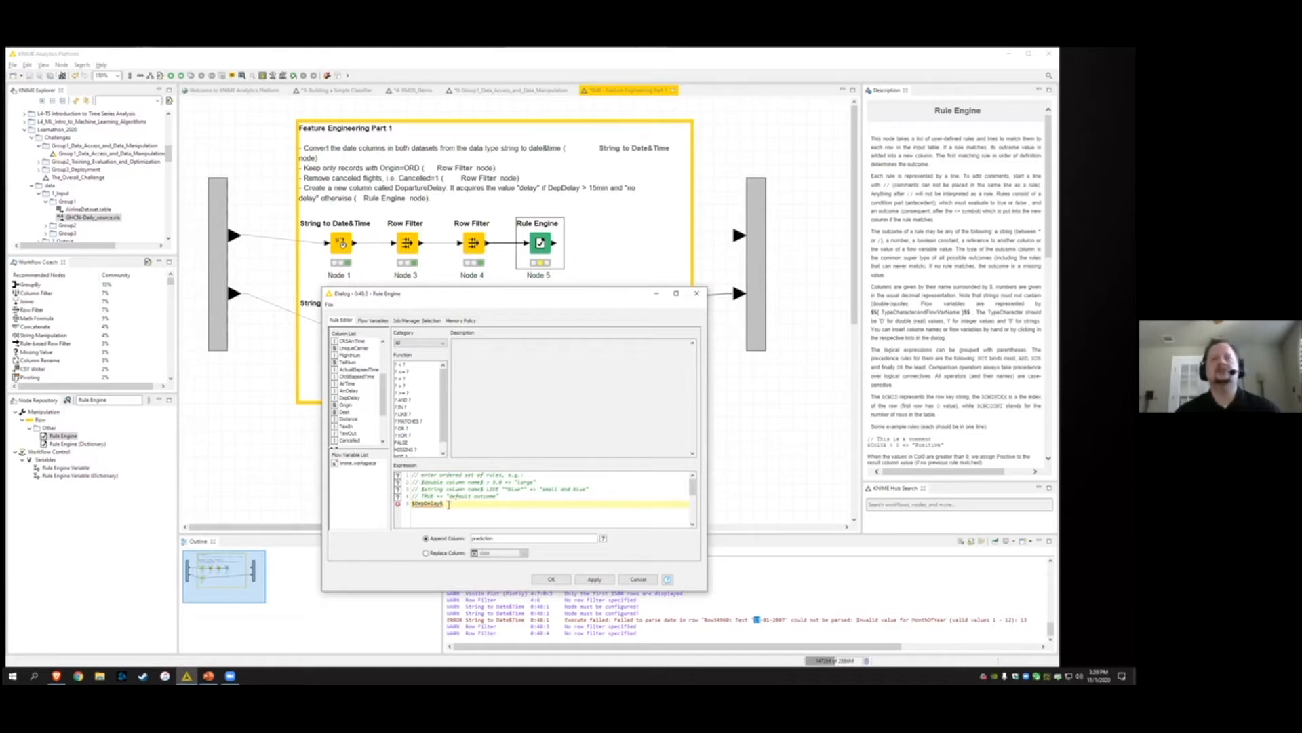
{"action": "mouse_move", "coordinate": [439, 508]}
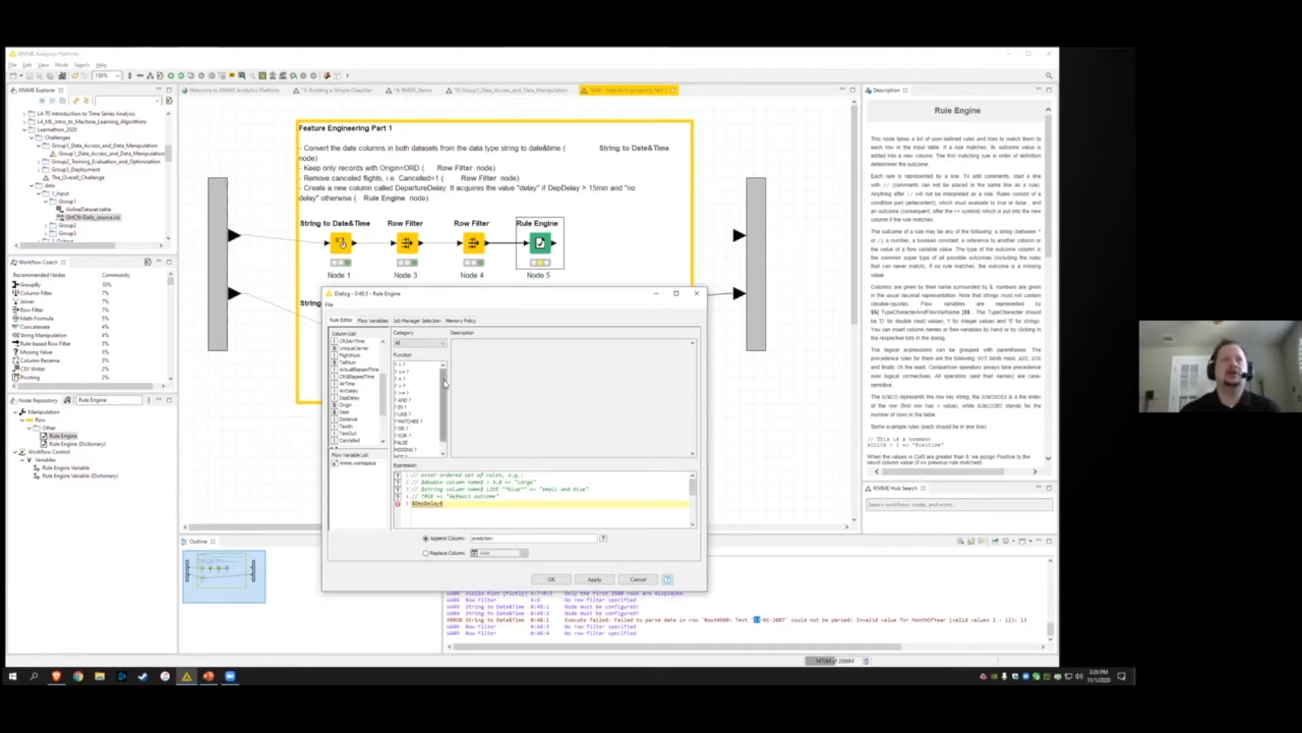
{"action": "left_click", "coordinate": [406, 386]}
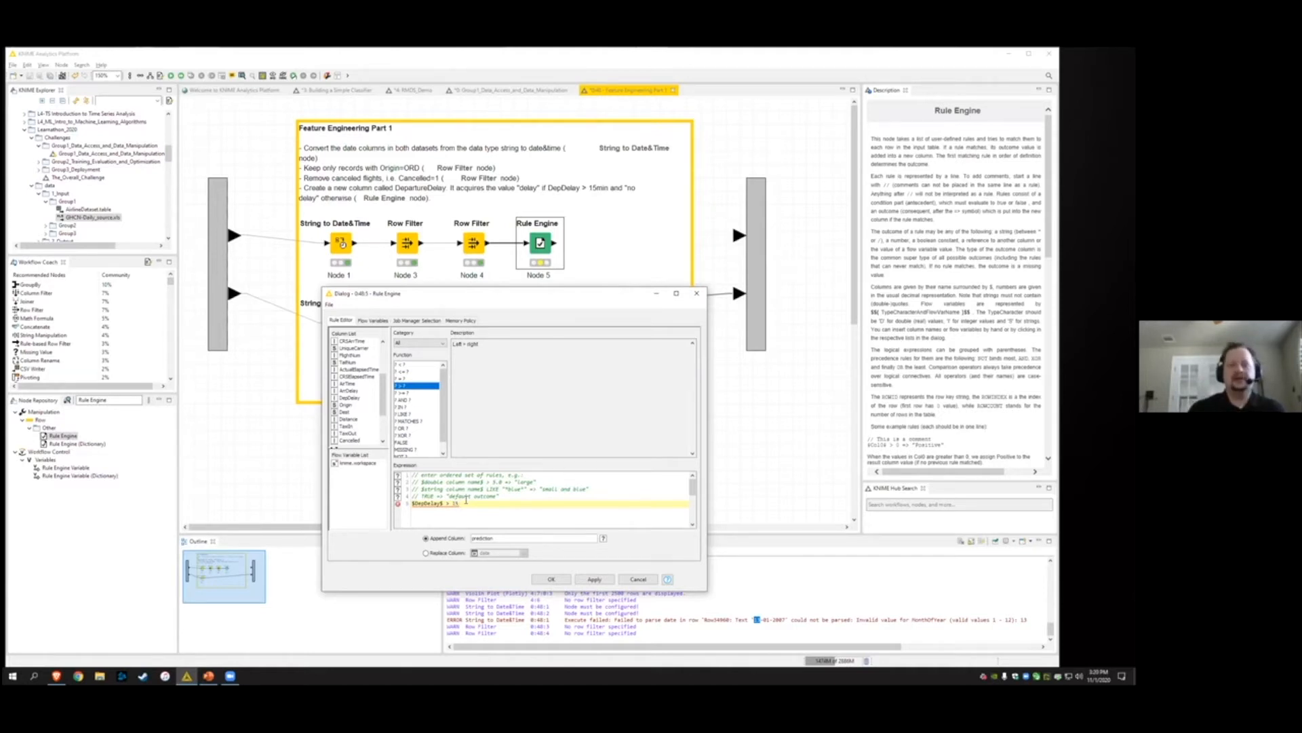
{"action": "type", "text": "=>"}
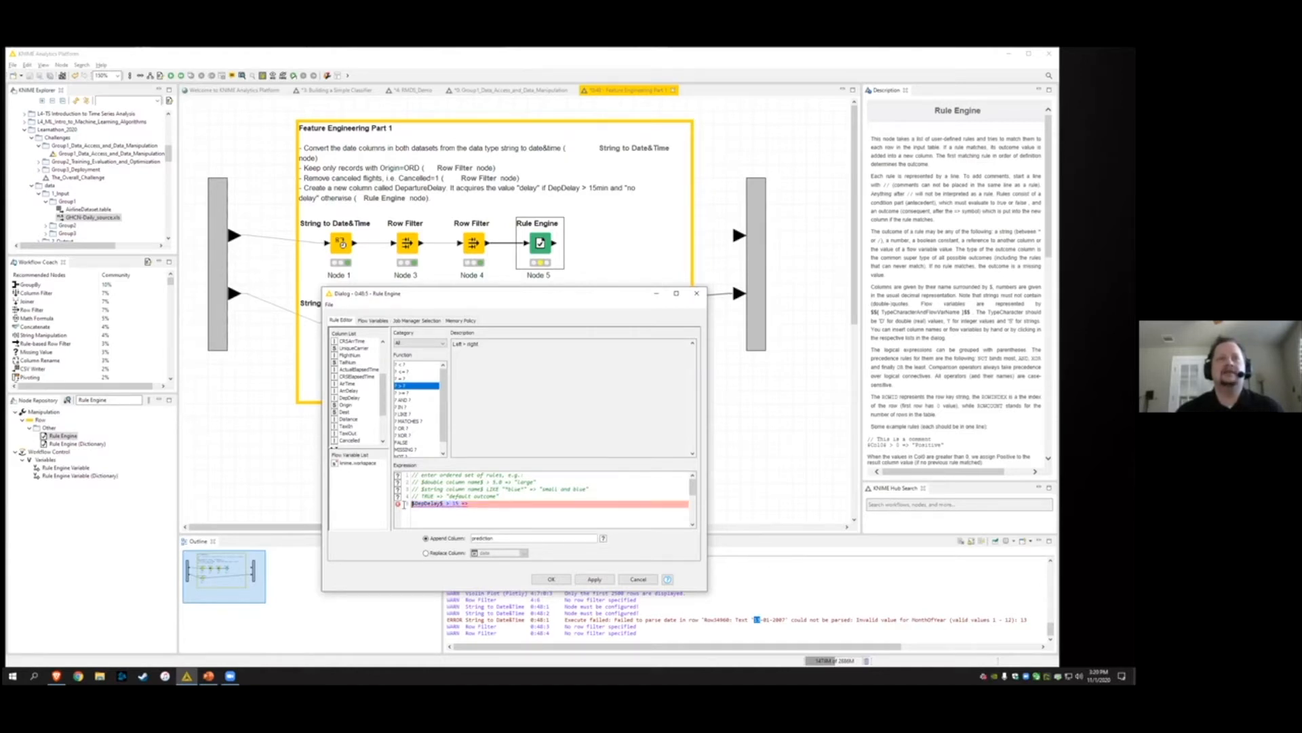
{"action": "left_click", "coordinate": [469, 503]}
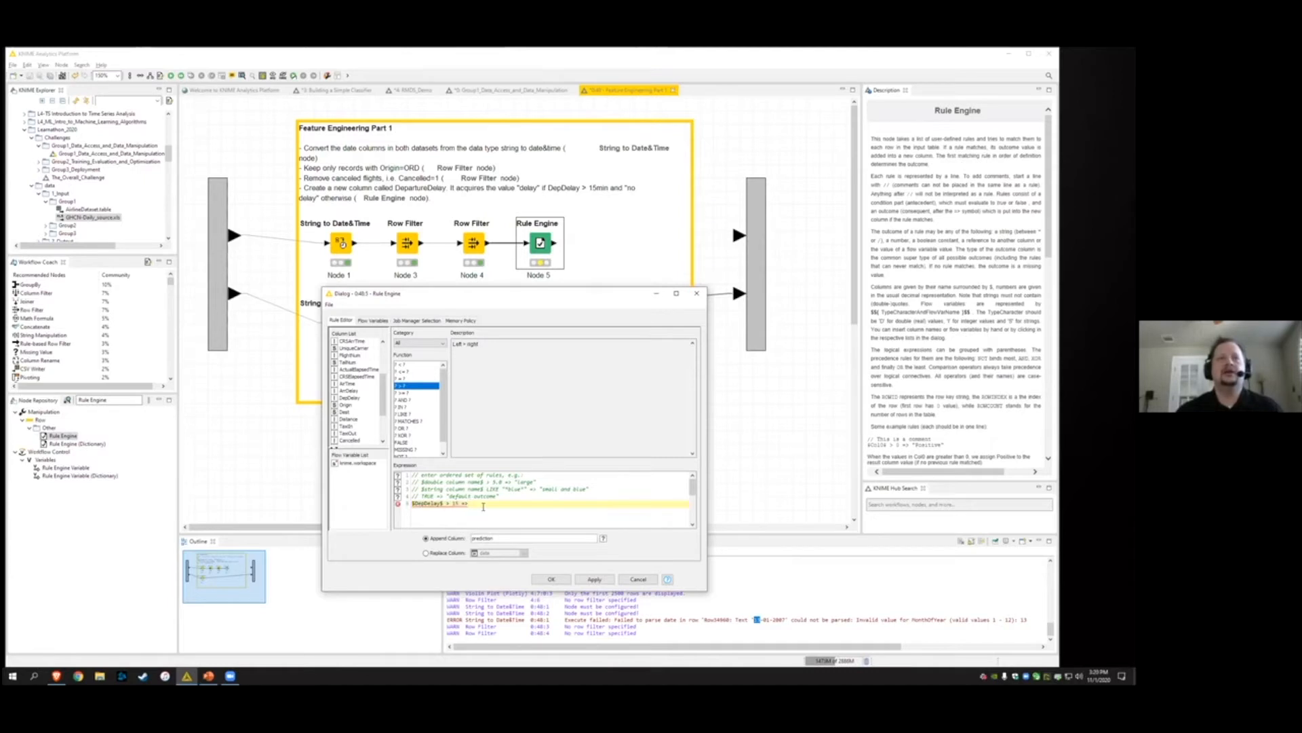
{"action": "type", "text": "\"delay"}
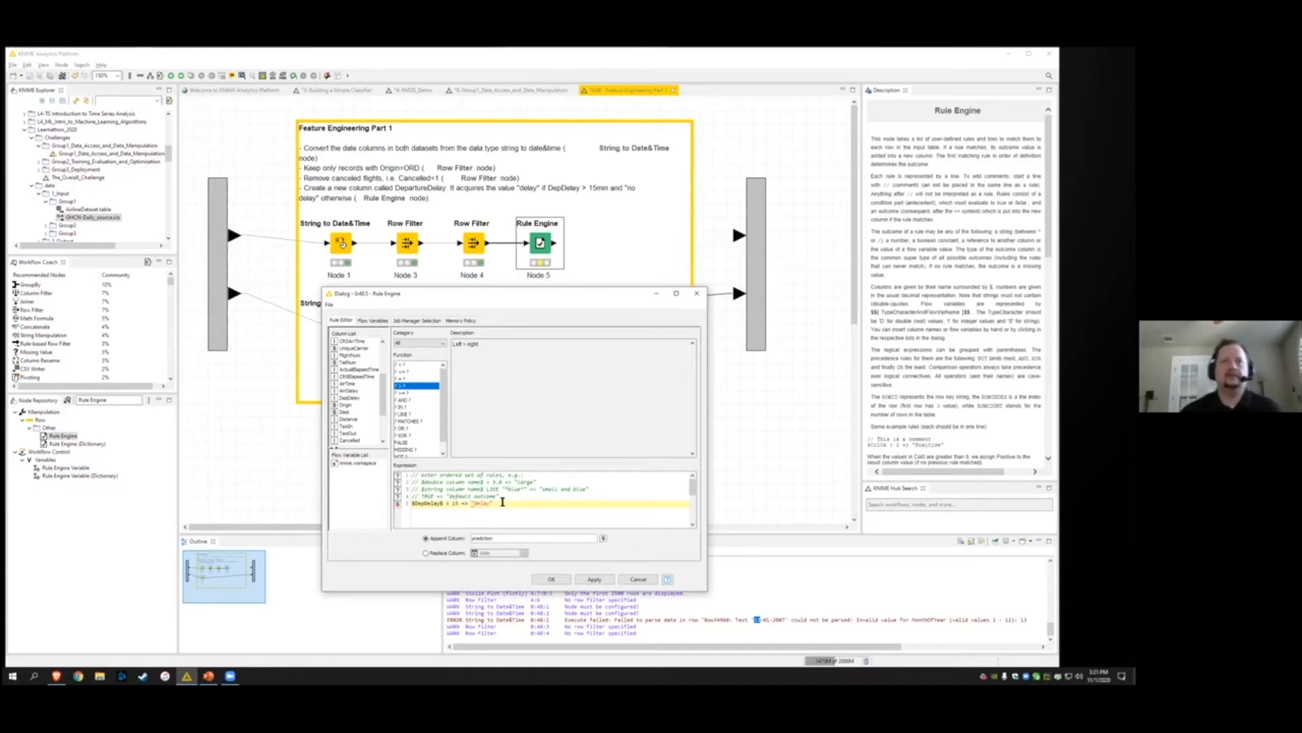
{"action": "left_click", "coordinate": [497, 490]}
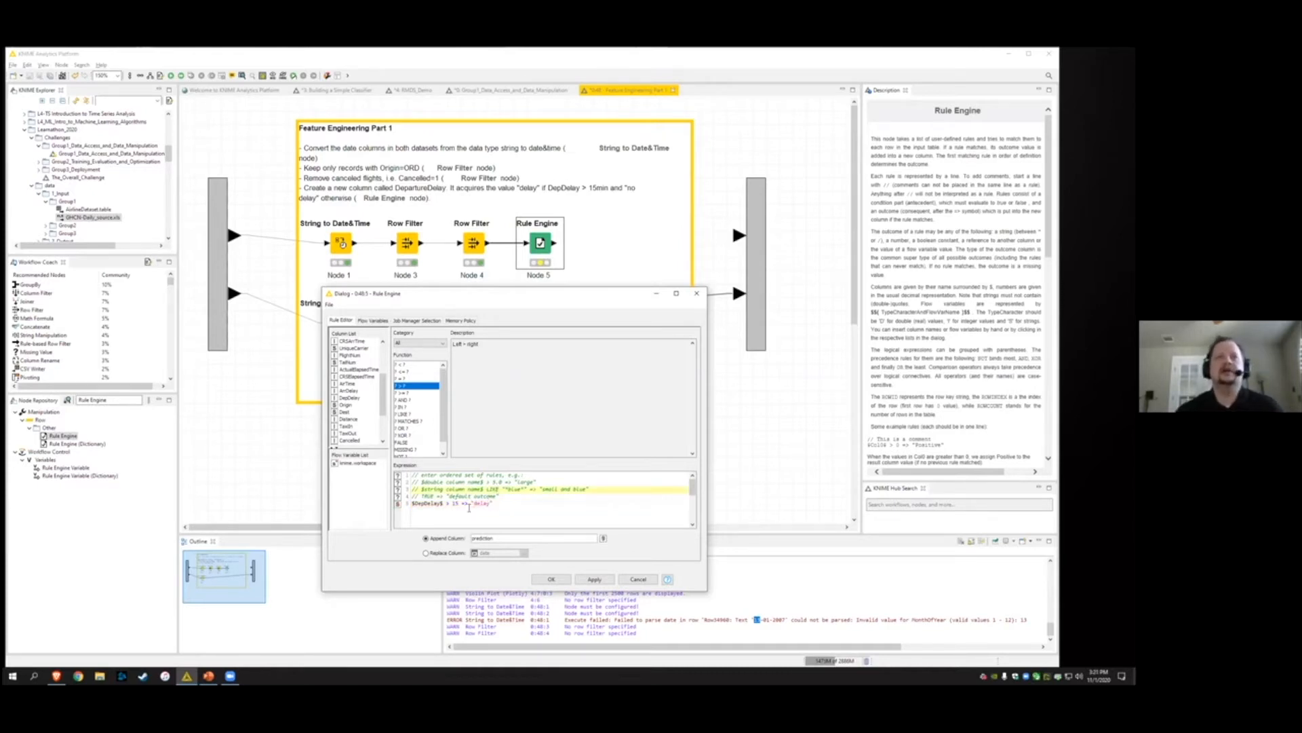
{"action": "left_click_drag", "start_coordinate": [458, 504], "coordinate": [412, 503]}
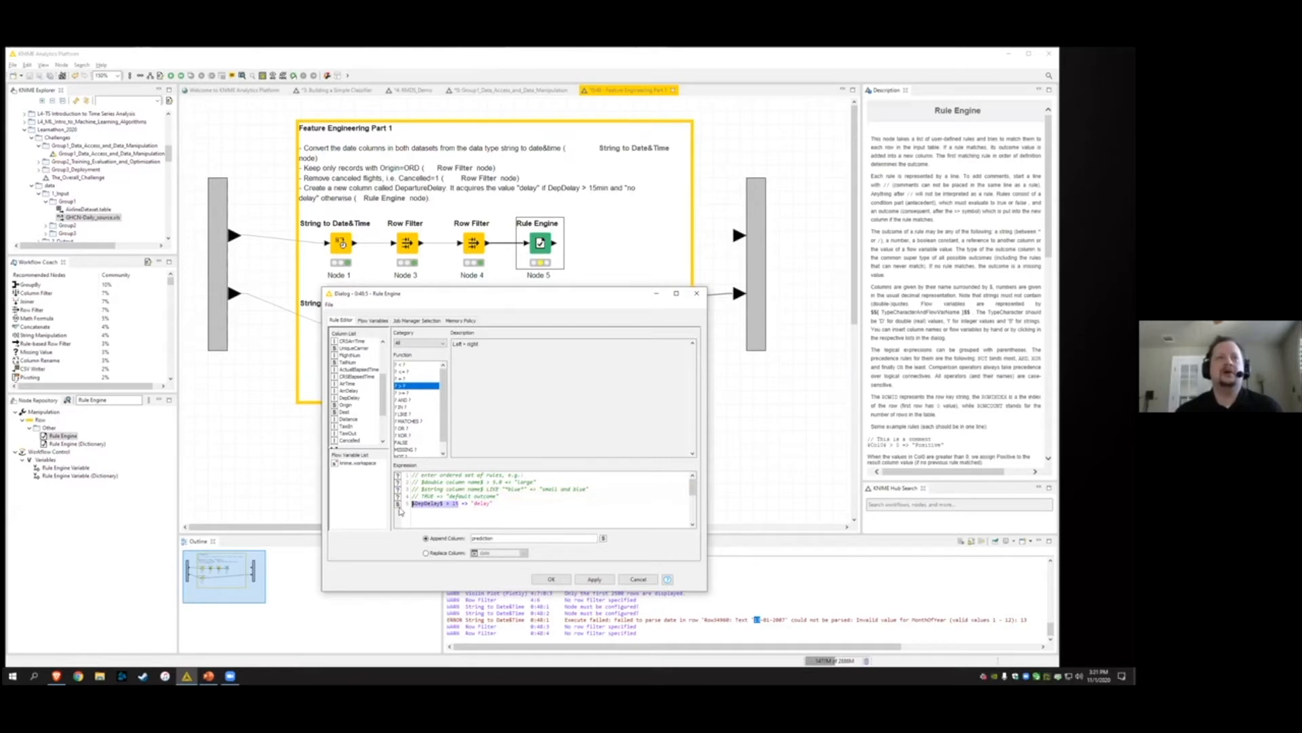
Add the rule TRUE => "no delay" below the DepDelay rule in the Rule Engine expression
{"action": "left_click_drag", "start_coordinate": [493, 503], "coordinate": [470, 503]}
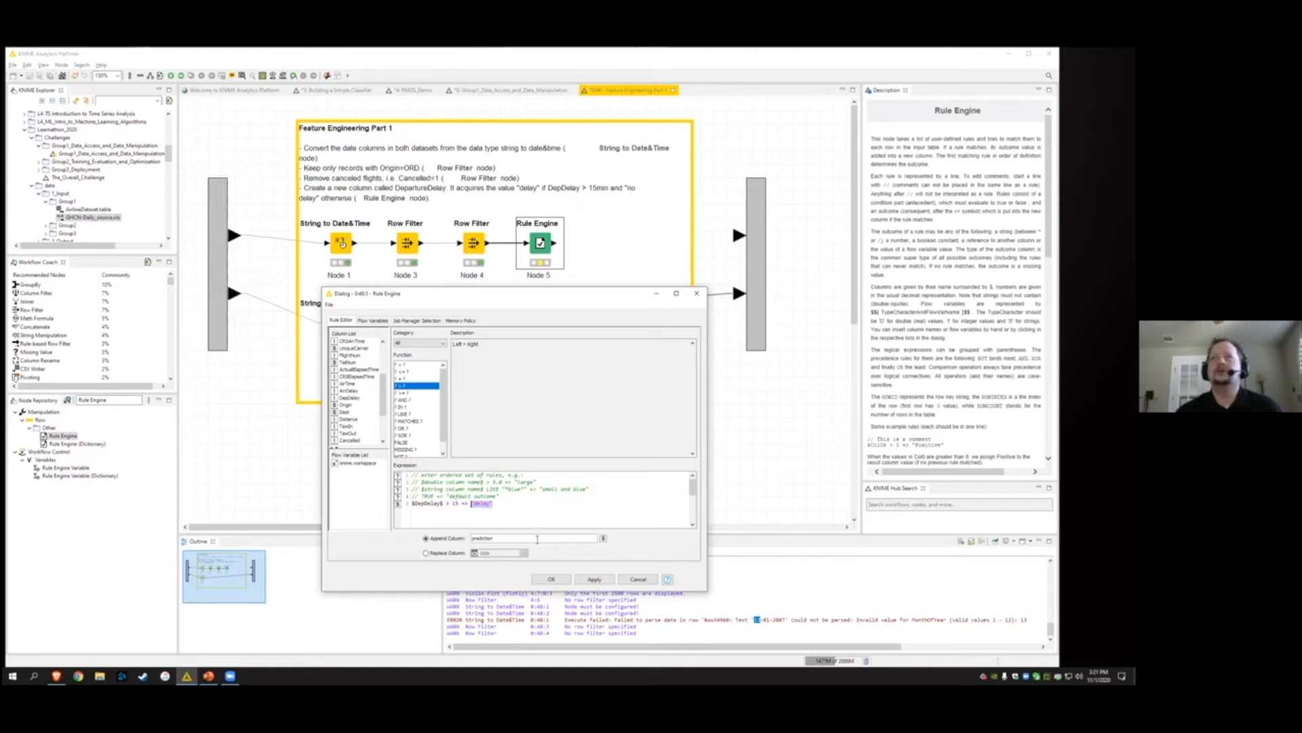
{"action": "left_click", "coordinate": [519, 504]}
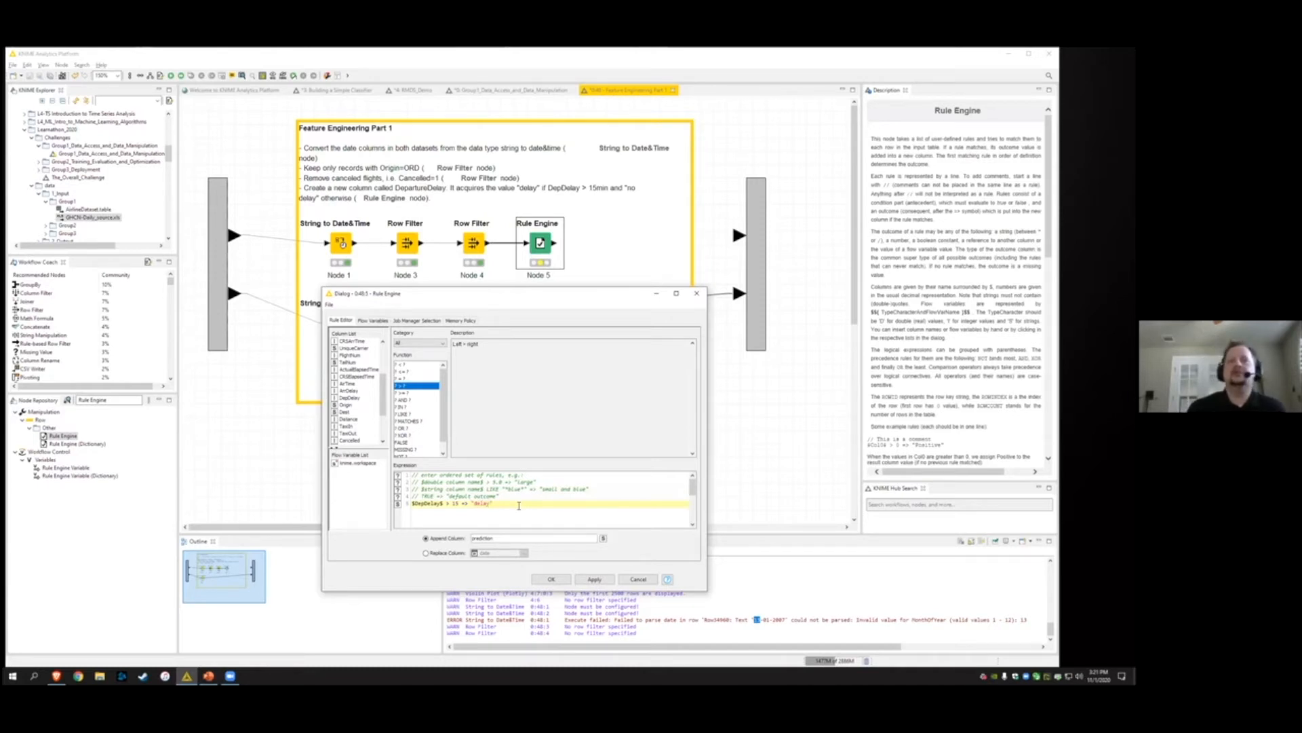
{"action": "key", "text": "Return"}
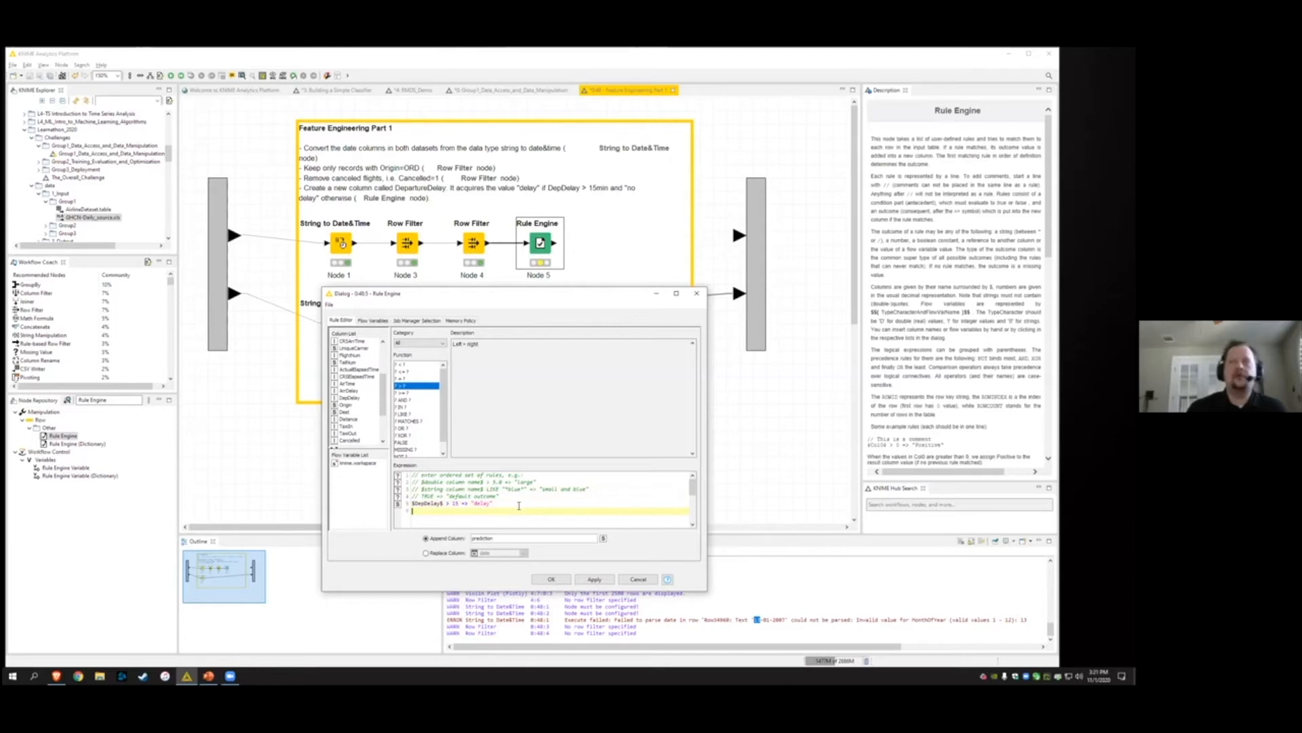
{"action": "type", "text": "TRUE"}
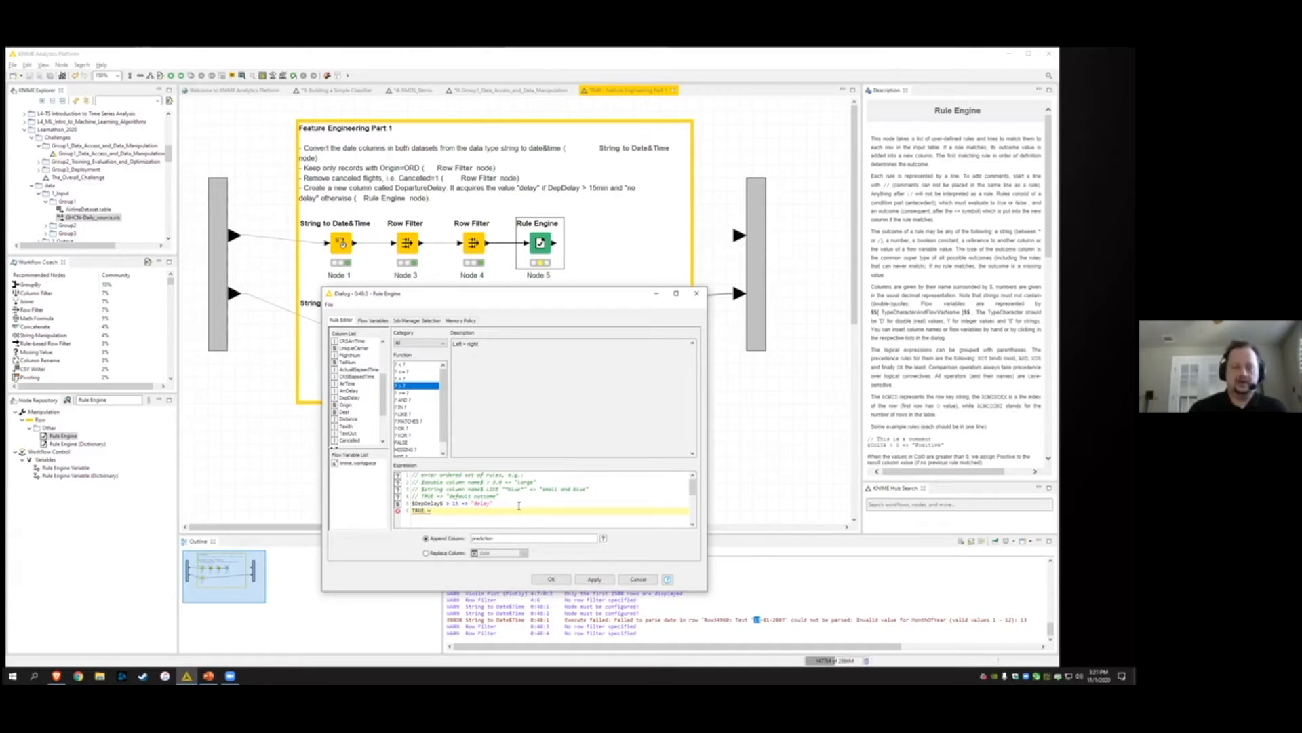
{"action": "type", "text": " => \"no delay"}
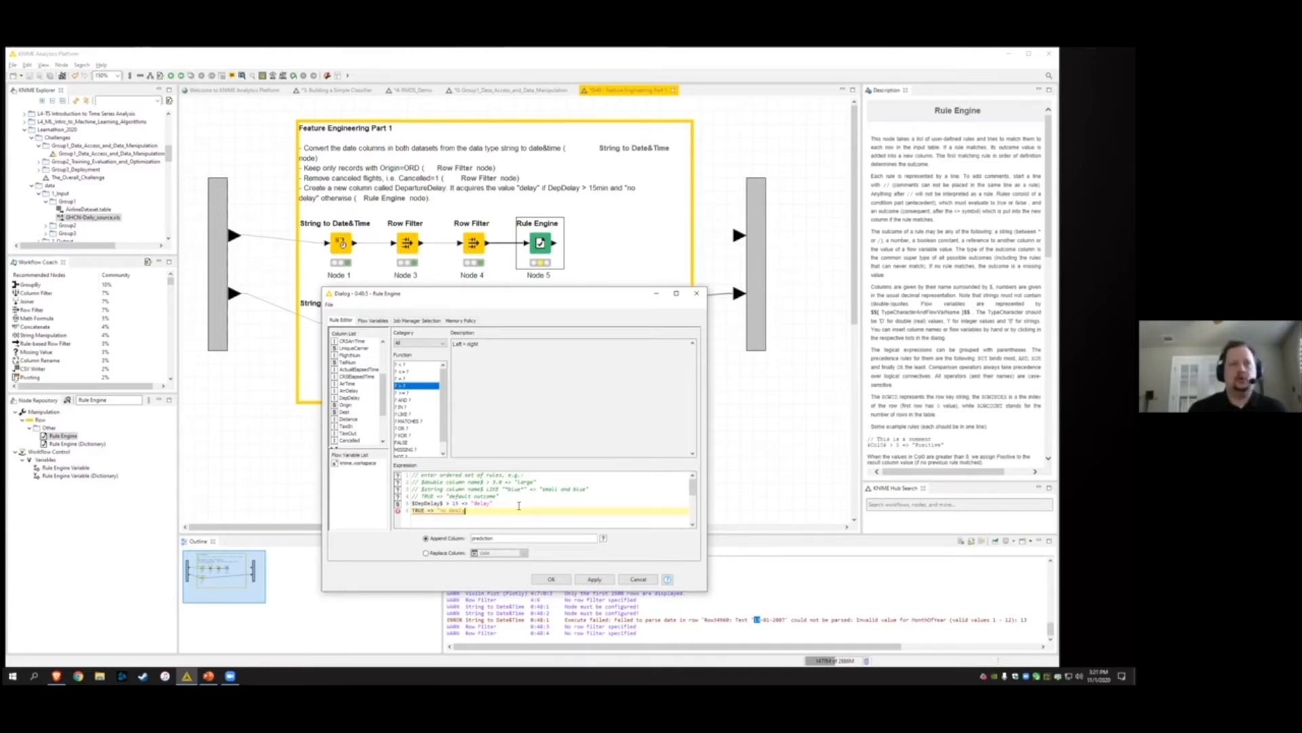
{"action": "type", "text": "\""}
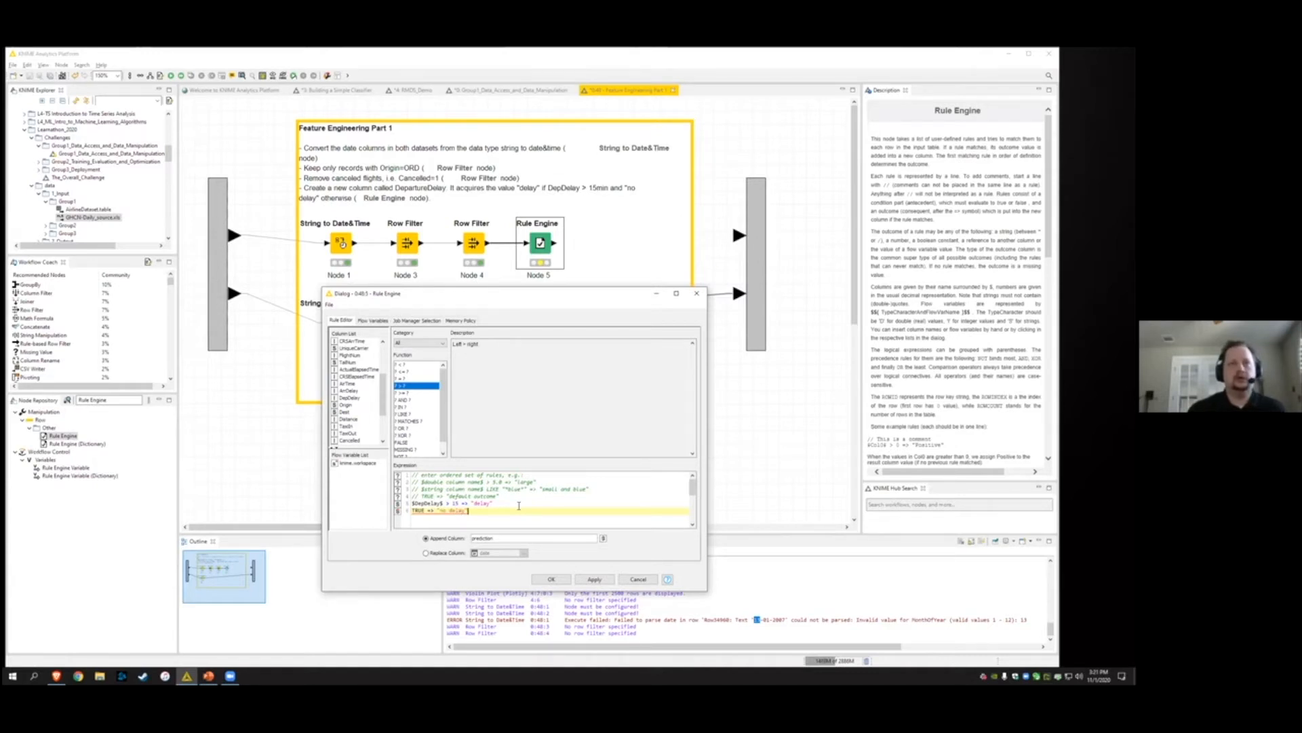
{"action": "left_click", "coordinate": [507, 497]}
{"action": "left_click", "coordinate": [506, 503]}
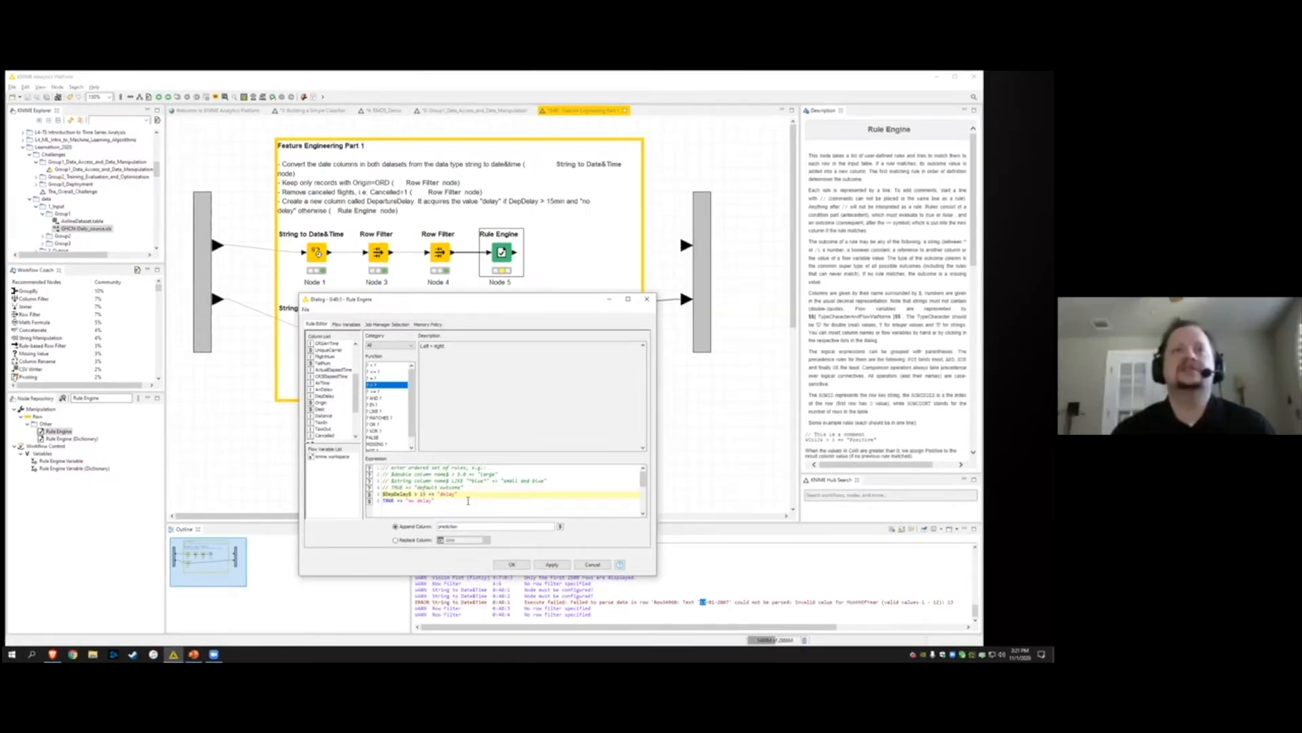
{"action": "left_click_drag", "start_coordinate": [464, 494], "coordinate": [362, 496]}
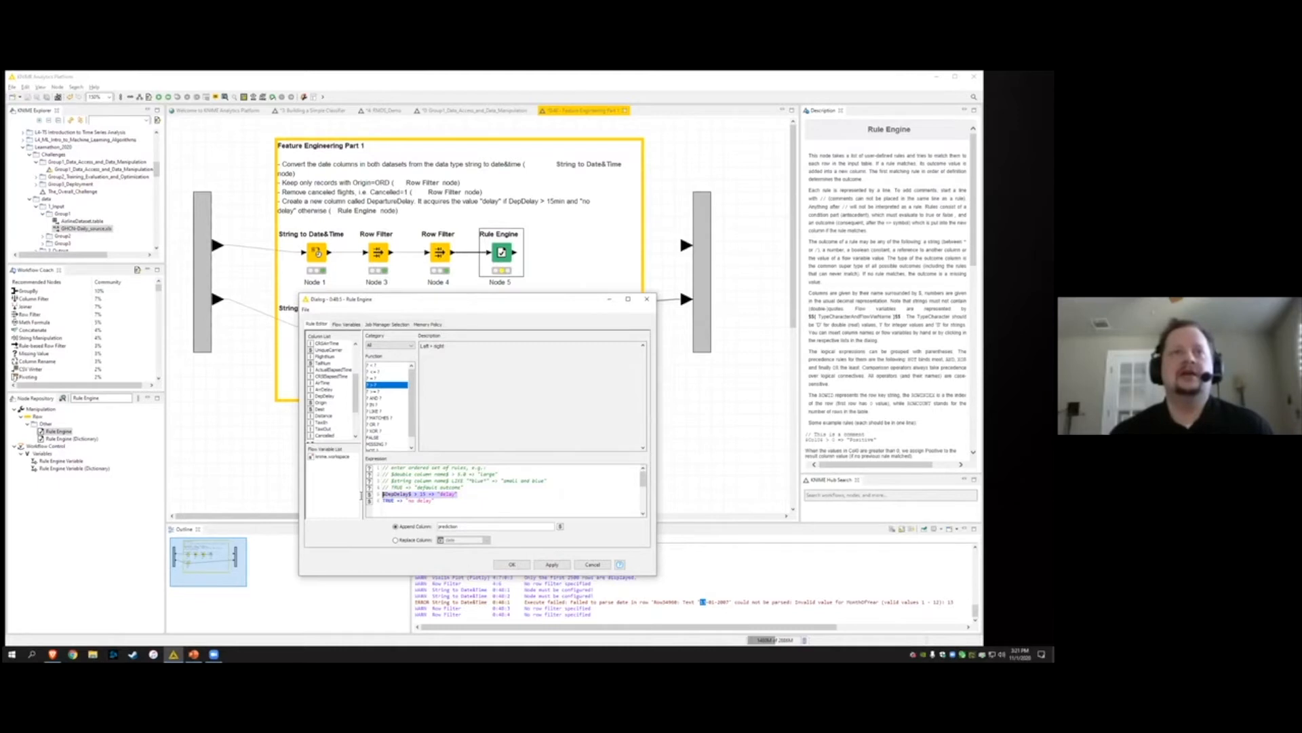
{"action": "double_click", "coordinate": [449, 496]}
{"action": "left_click_drag", "start_coordinate": [408, 500], "coordinate": [433, 500]}
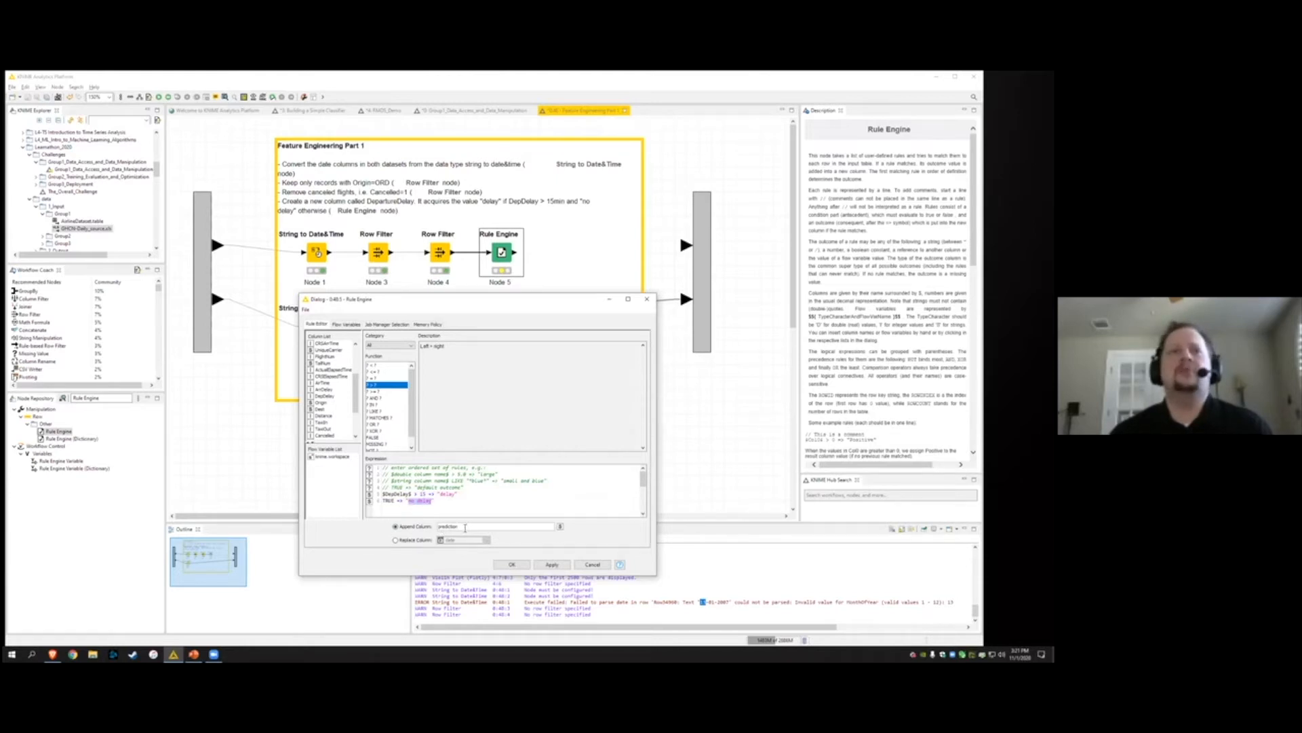
Name the appended column DepartureDelay and accept the Rule Engine configuration
{"action": "left_click", "coordinate": [465, 527]}
{"action": "left_click_drag", "start_coordinate": [466, 527], "coordinate": [438, 527]}
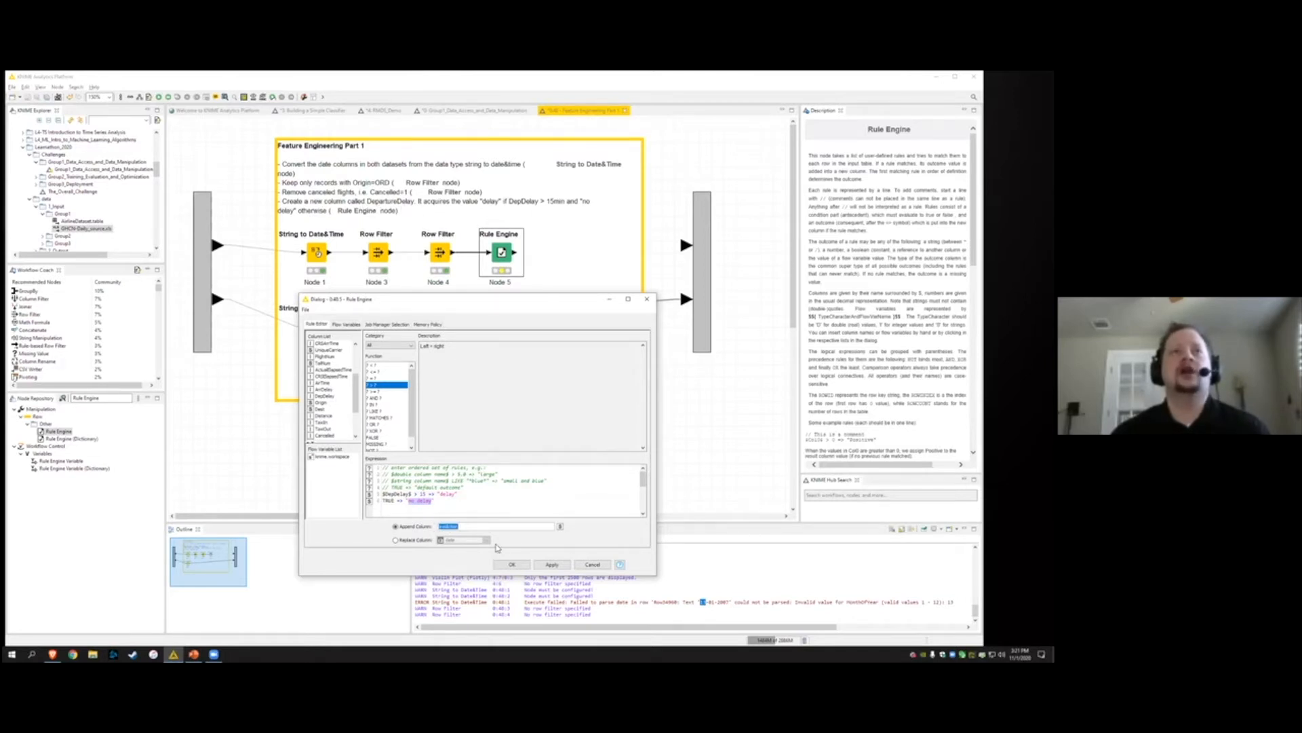
{"action": "type", "text": "DepartureDelay"}
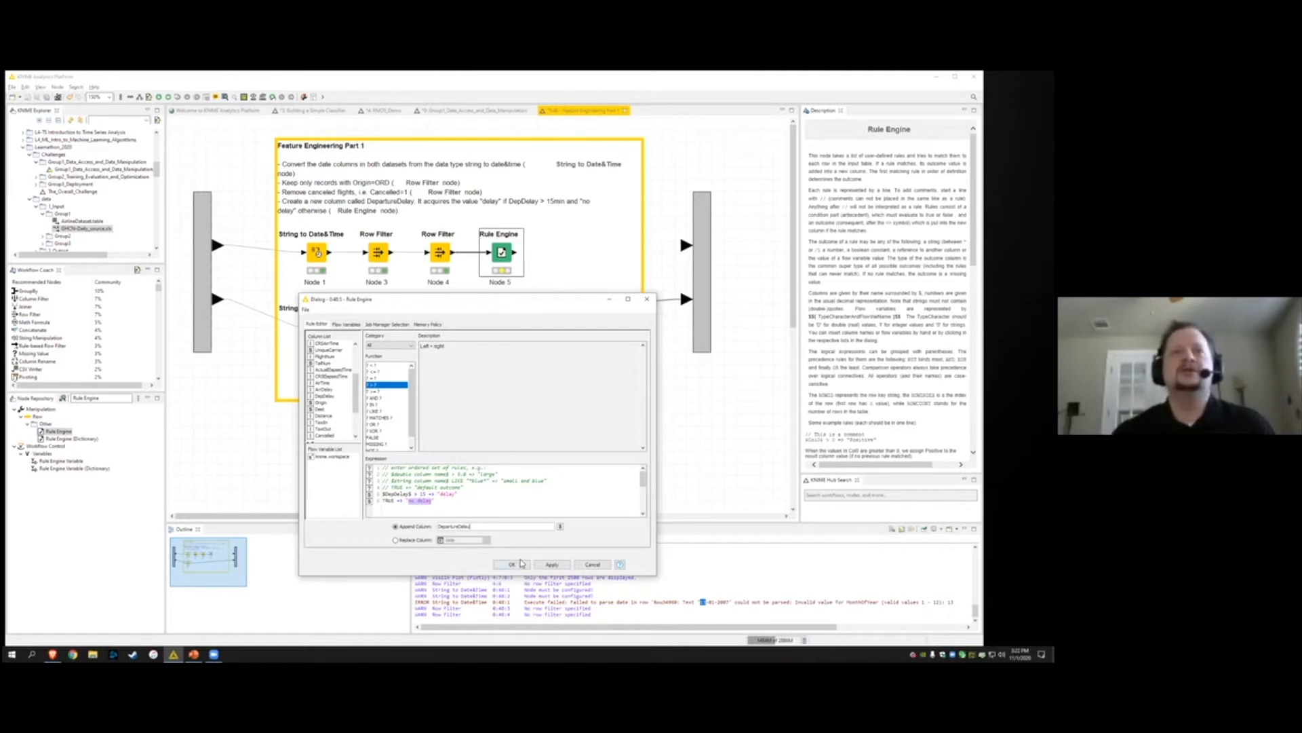
{"action": "left_click", "coordinate": [466, 500]}
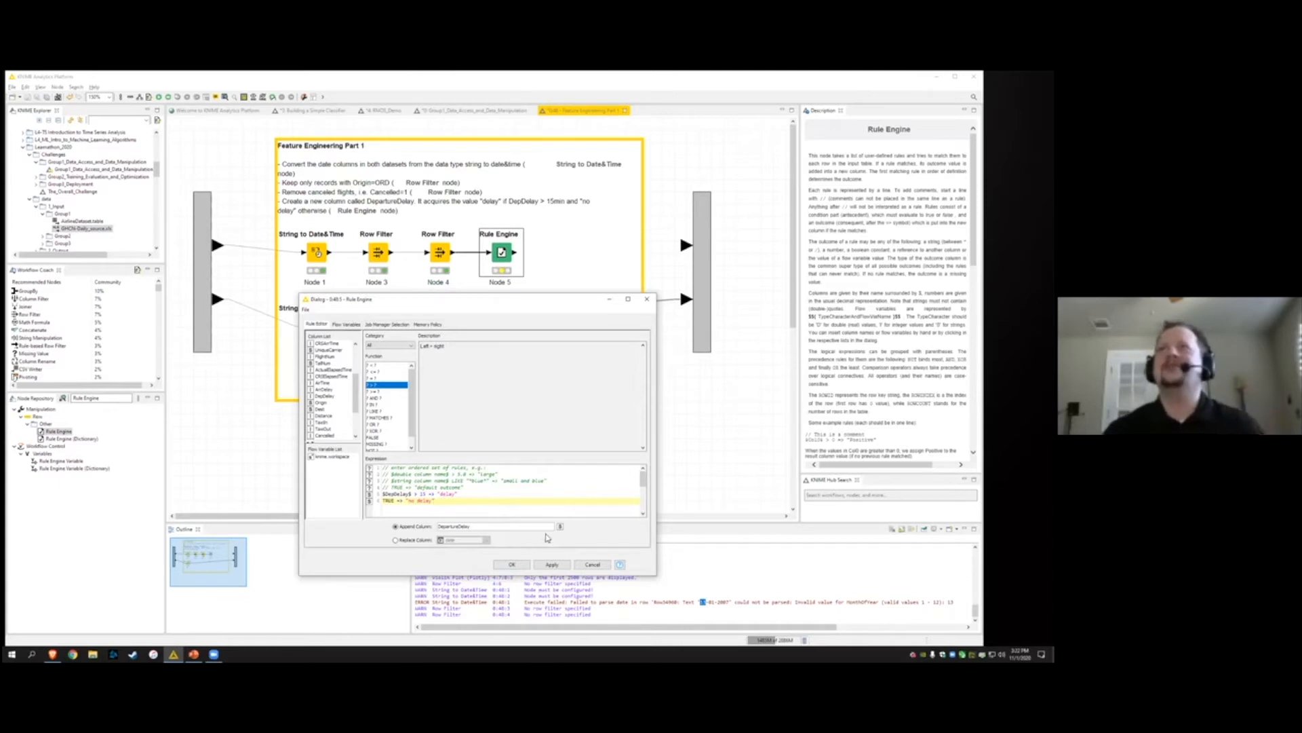
{"action": "left_click_drag", "start_coordinate": [465, 488], "coordinate": [358, 466]}
{"action": "left_click", "coordinate": [454, 505]}
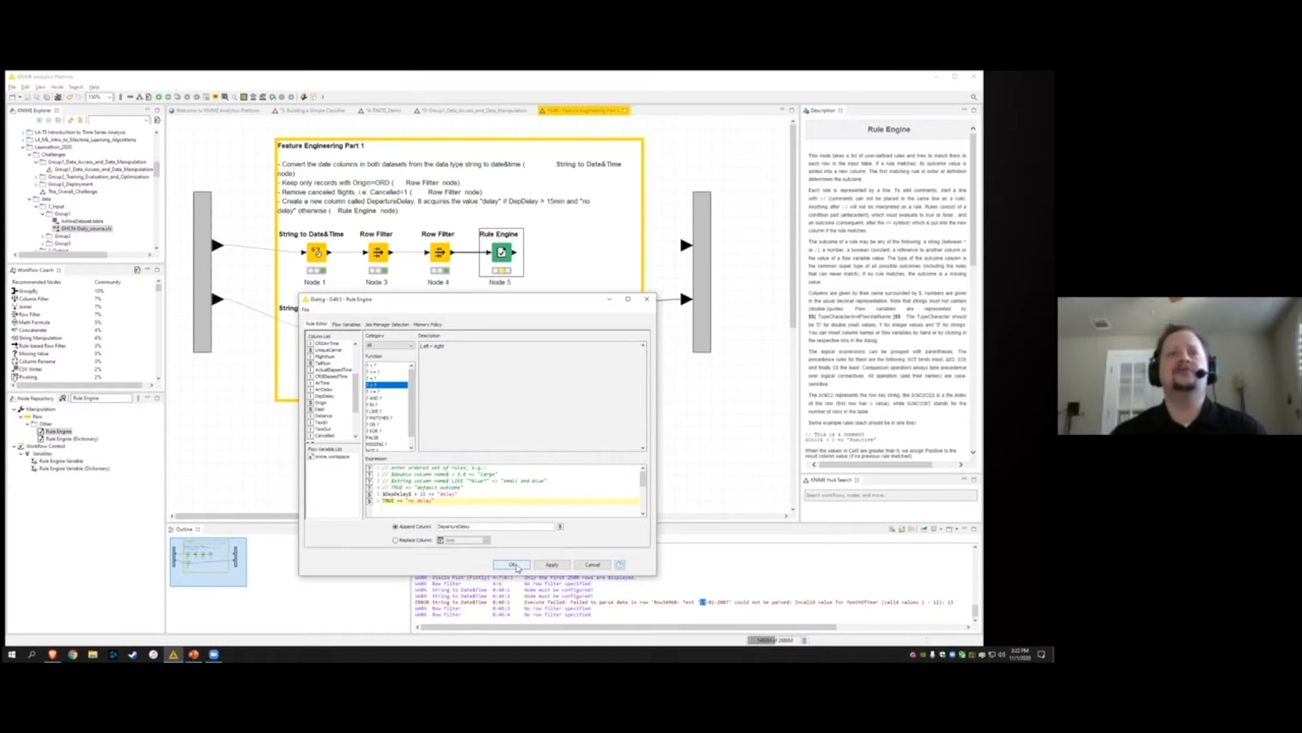
{"action": "left_click", "coordinate": [513, 564]}
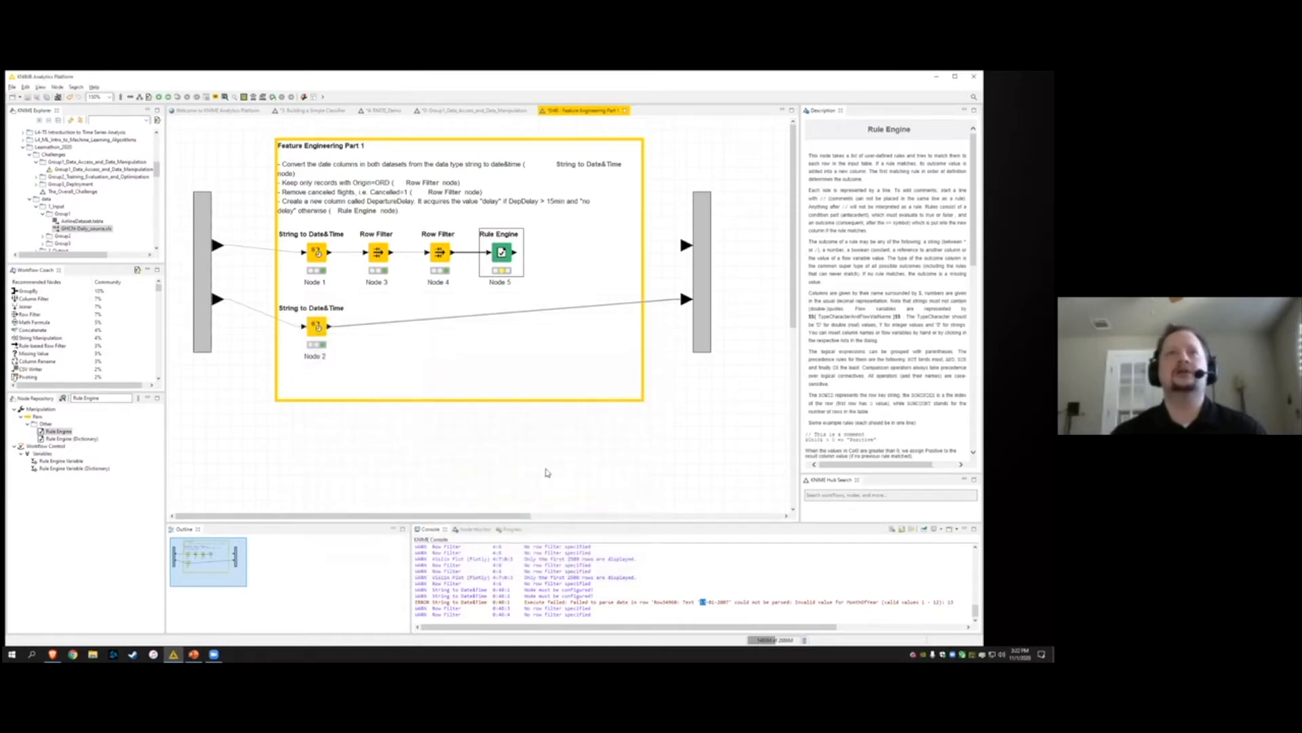
Execute the Rule Engine node and open its classified values output table
{"action": "right_click", "coordinate": [506, 253]}
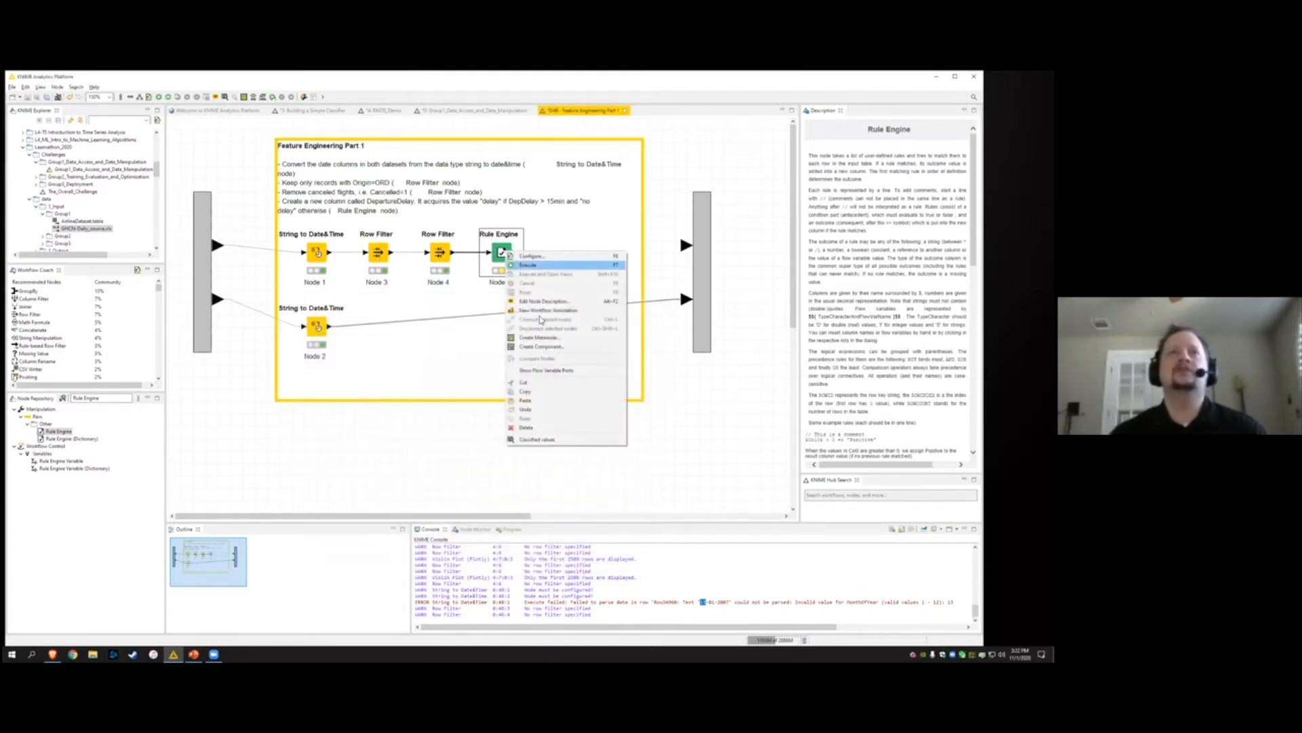
{"action": "left_click", "coordinate": [521, 265]}
{"action": "right_click", "coordinate": [504, 256]}
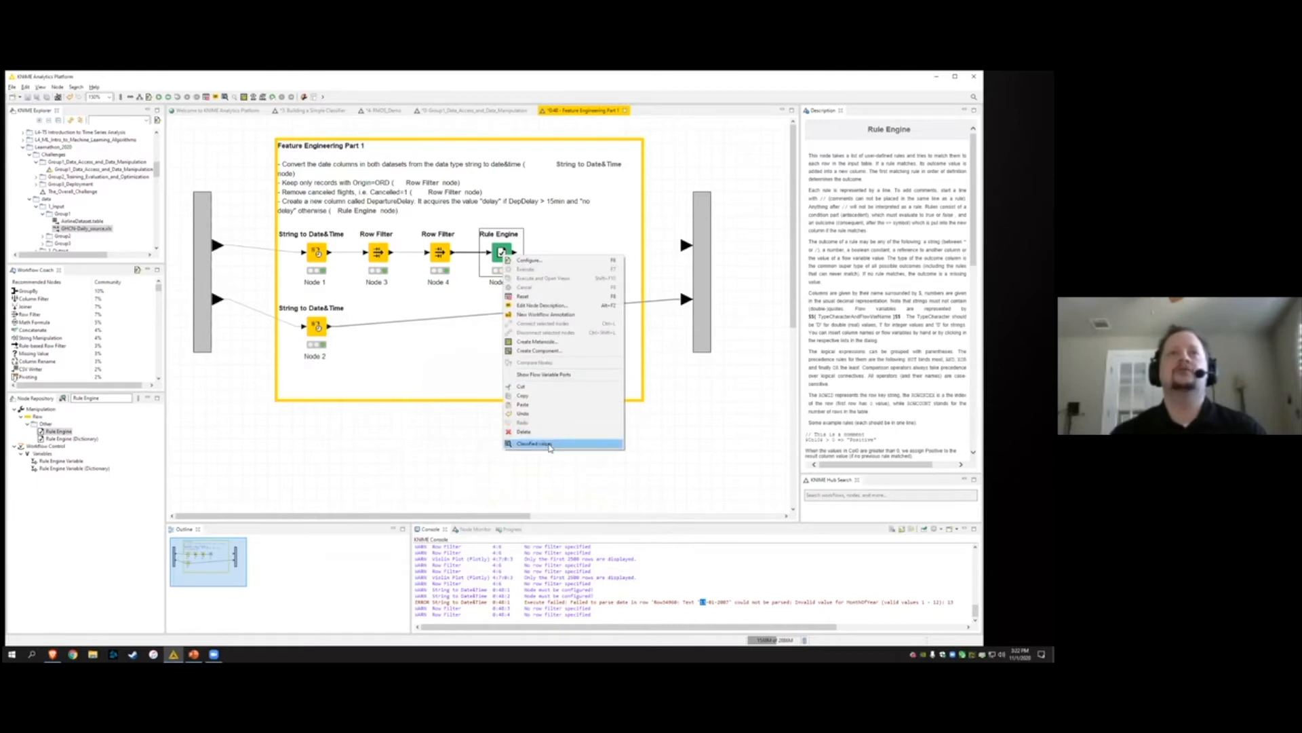
{"action": "left_click", "coordinate": [549, 444]}
Examine the values of the DepartureDelay column at the end of the output table, and close the table
{"action": "left_click_drag", "start_coordinate": [477, 500], "coordinate": [791, 251]}
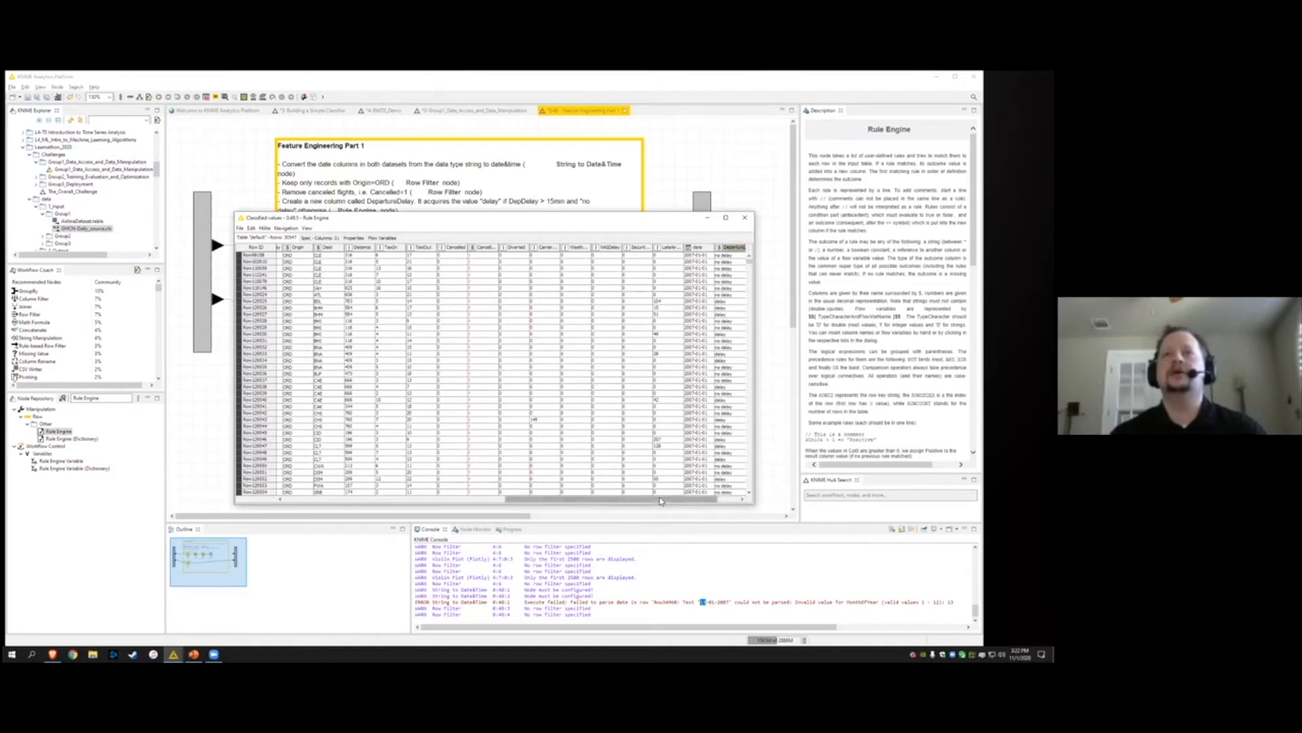
{"action": "left_click", "coordinate": [704, 257]}
{"action": "left_click", "coordinate": [701, 276]}
{"action": "left_click", "coordinate": [702, 300]}
{"action": "left_click", "coordinate": [707, 340]}
{"action": "left_click", "coordinate": [703, 400]}
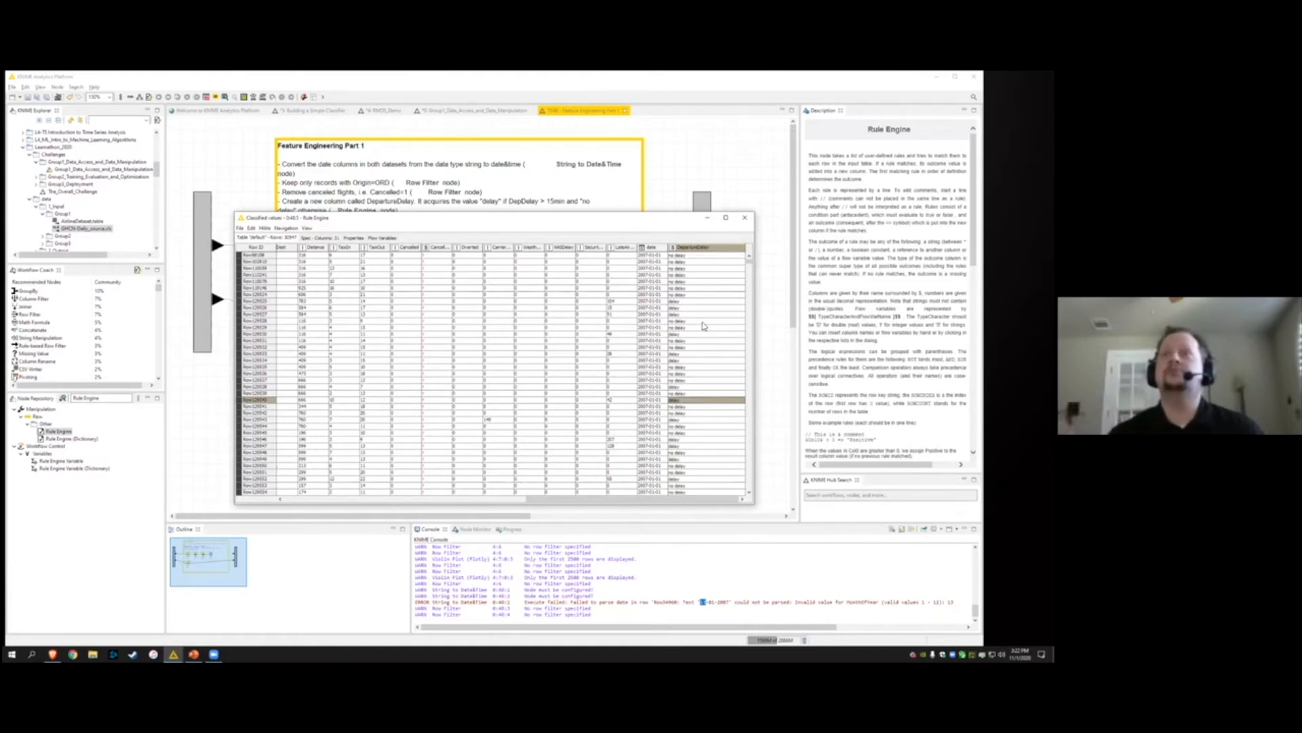
{"action": "left_click", "coordinate": [696, 274]}
{"action": "left_click", "coordinate": [699, 381]}
{"action": "left_click", "coordinate": [710, 452]}
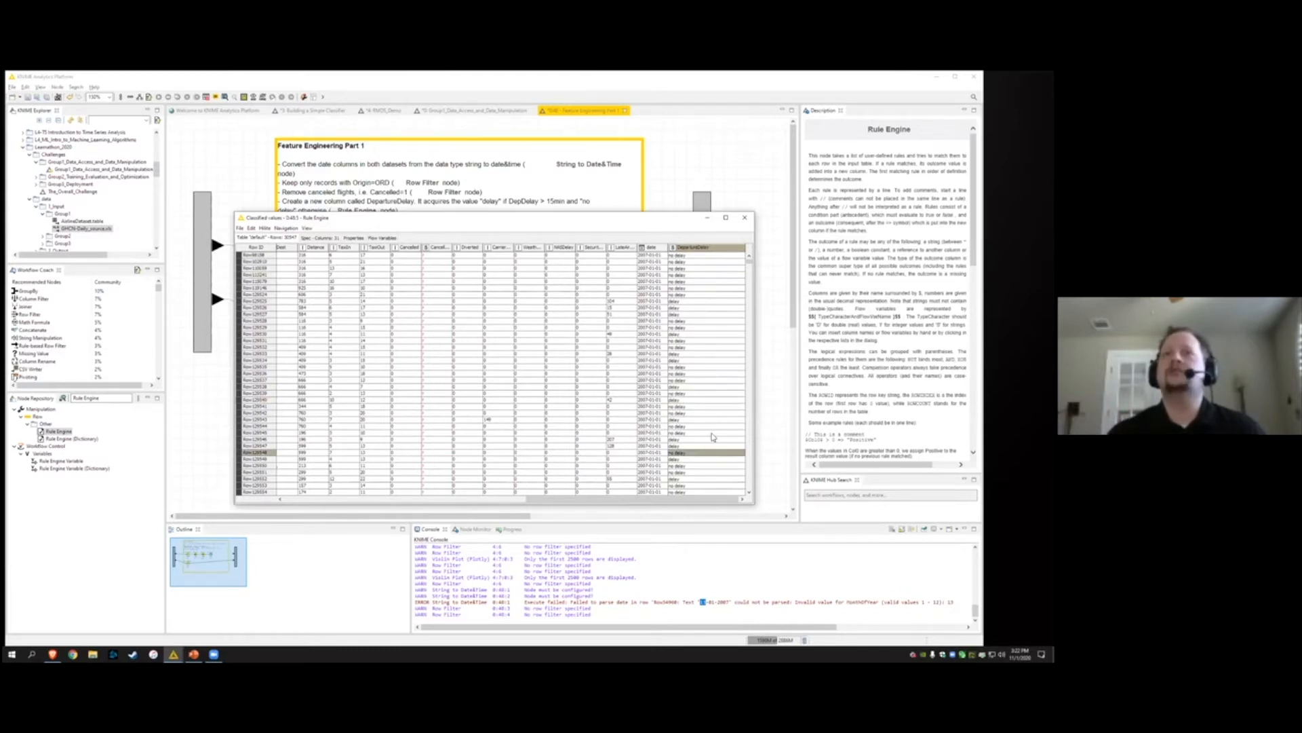
{"action": "left_click", "coordinate": [716, 361]}
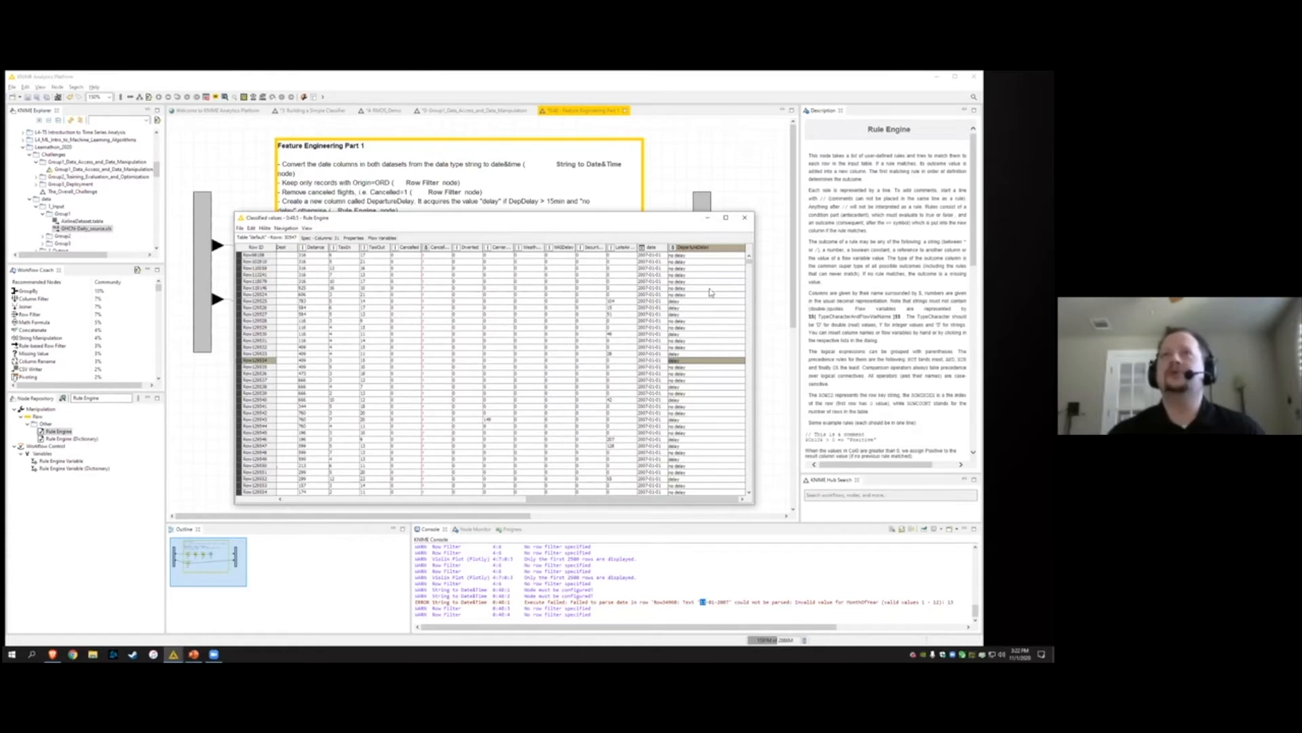
{"action": "left_click", "coordinate": [747, 217]}
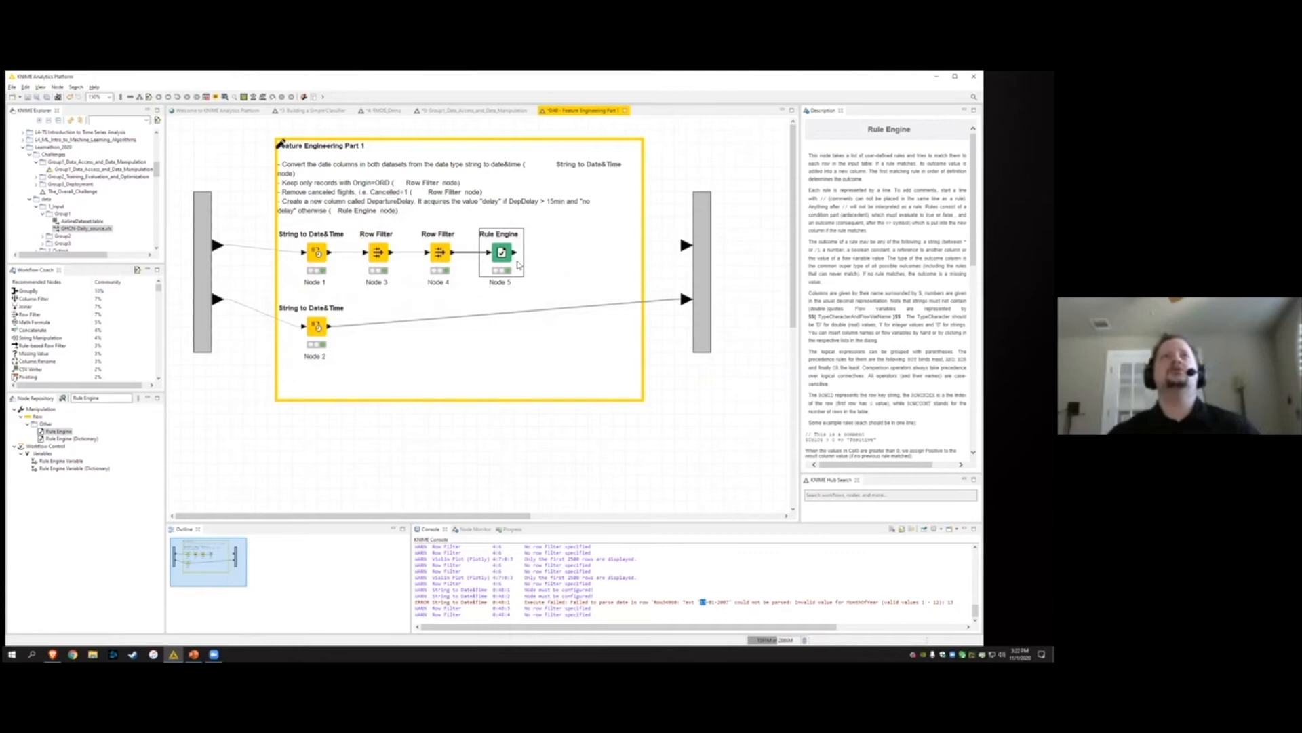
Connect the Rule Engine's output to the first output port of the Feature Engineering Part 1 metanode and close the metanode
{"action": "left_click_drag", "start_coordinate": [516, 253], "coordinate": [686, 252]}
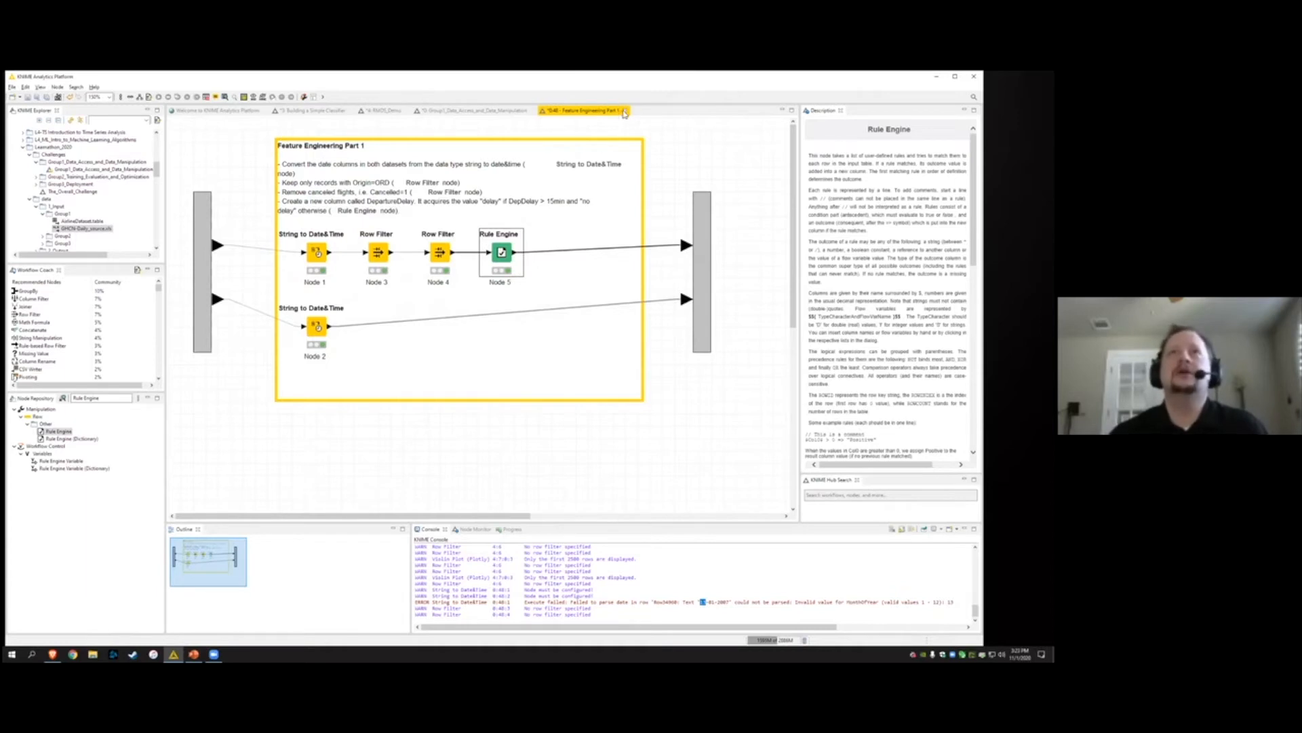
{"action": "left_click", "coordinate": [625, 110]}
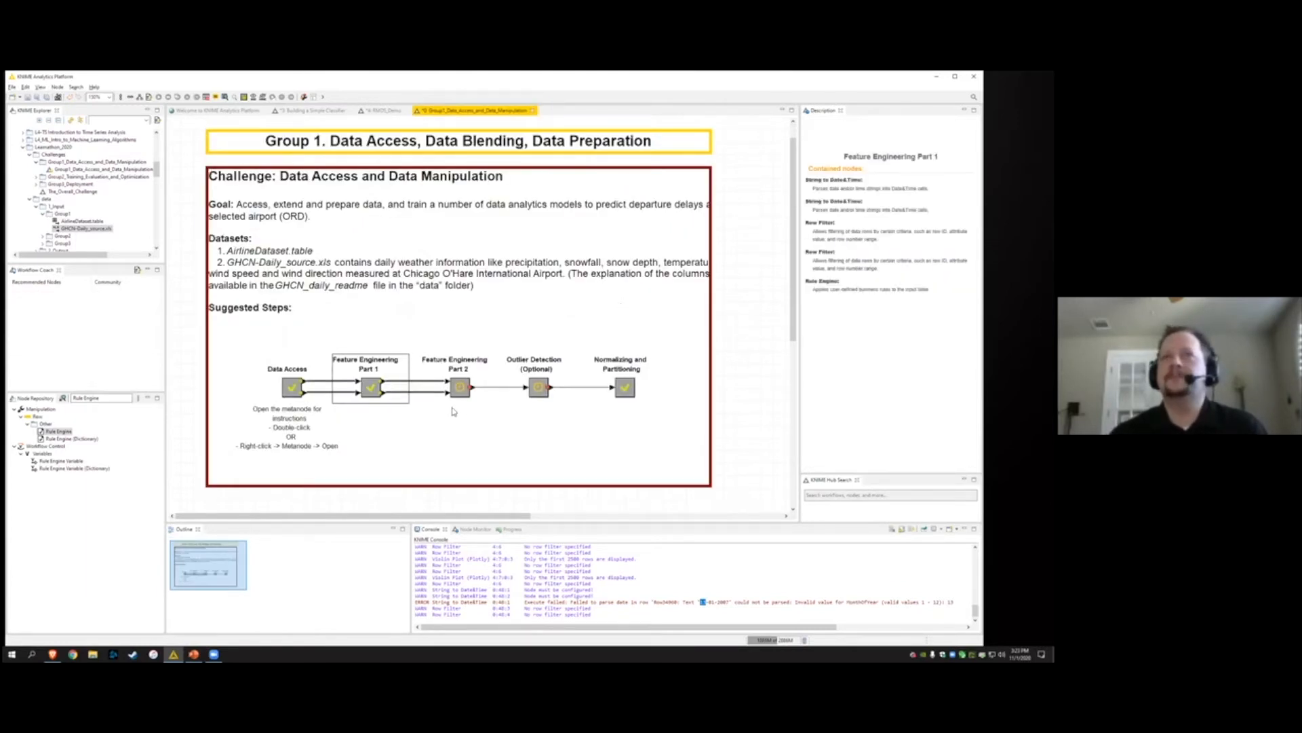
Reopen Feature Engineering Part 1 to review the two rules in the Rule Engine configuration, and return to the main workflow
{"action": "double_click", "coordinate": [373, 392]}
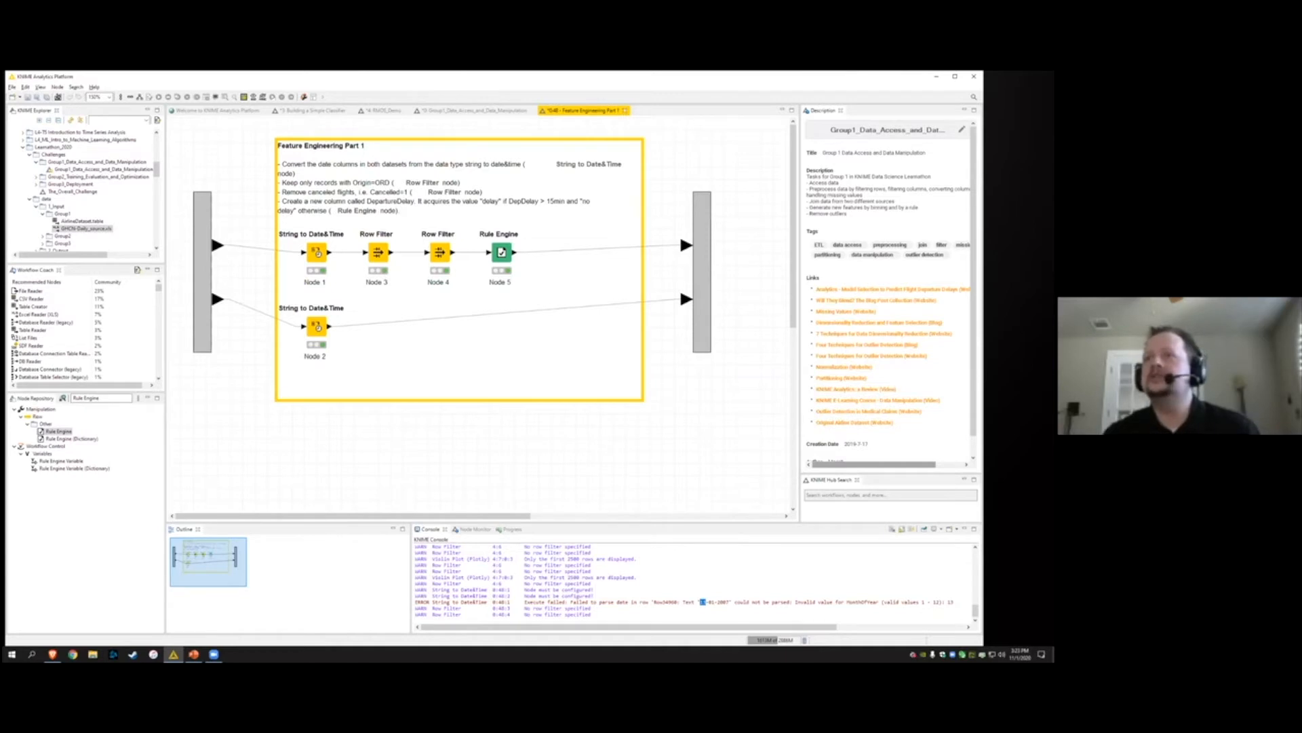
{"action": "double_click", "coordinate": [501, 252]}
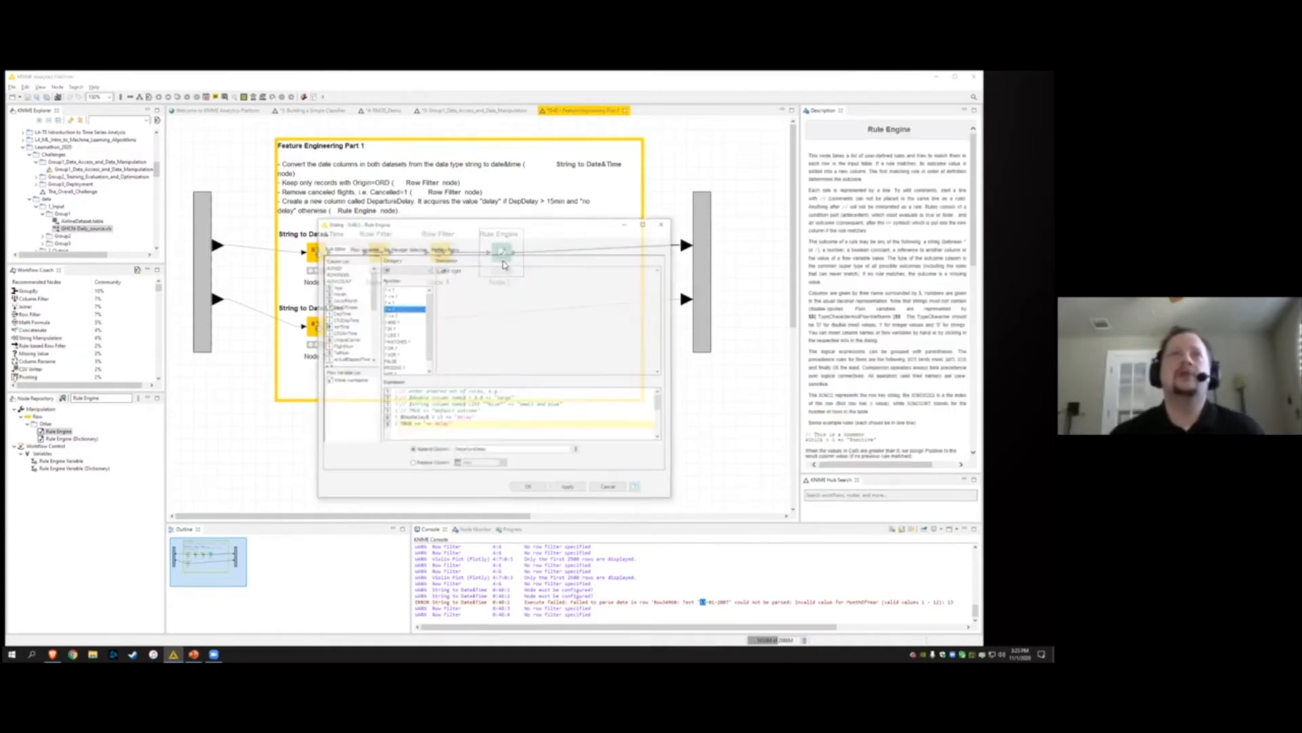
{"action": "left_click_drag", "start_coordinate": [447, 426], "coordinate": [401, 418]}
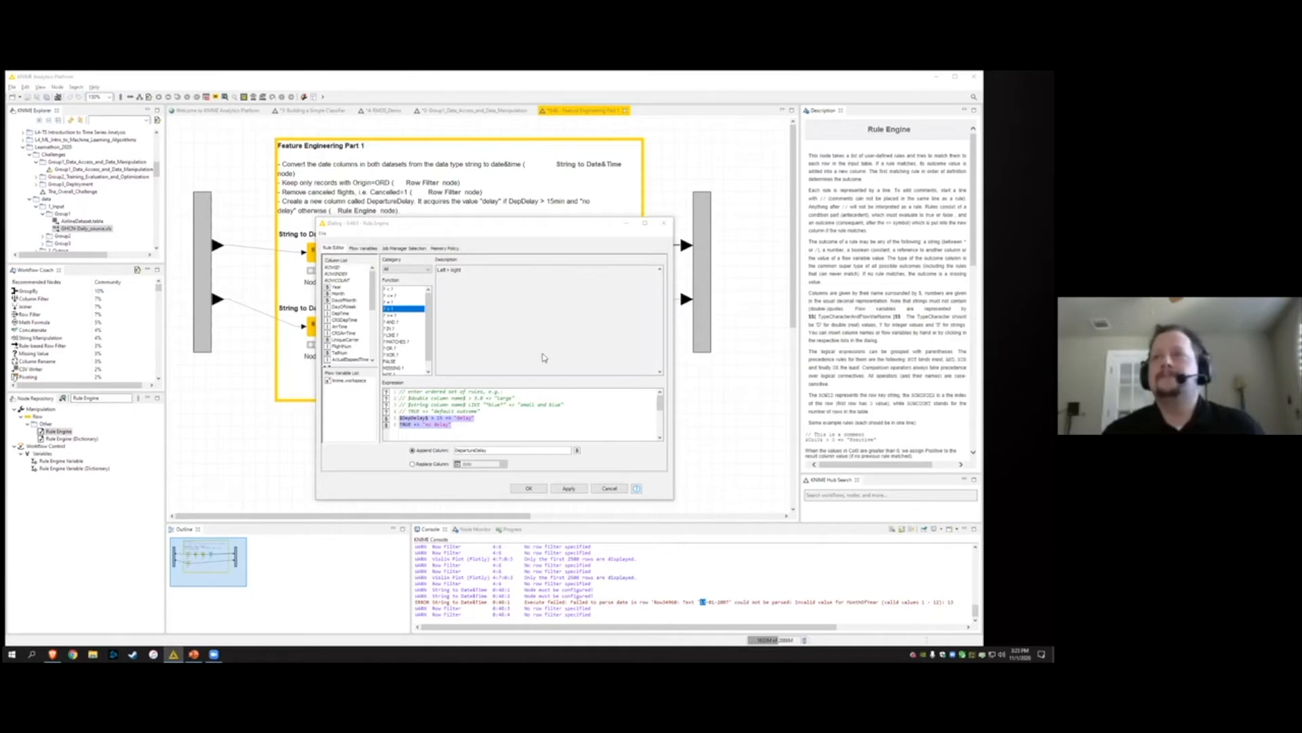
{"action": "left_click", "coordinate": [537, 227]}
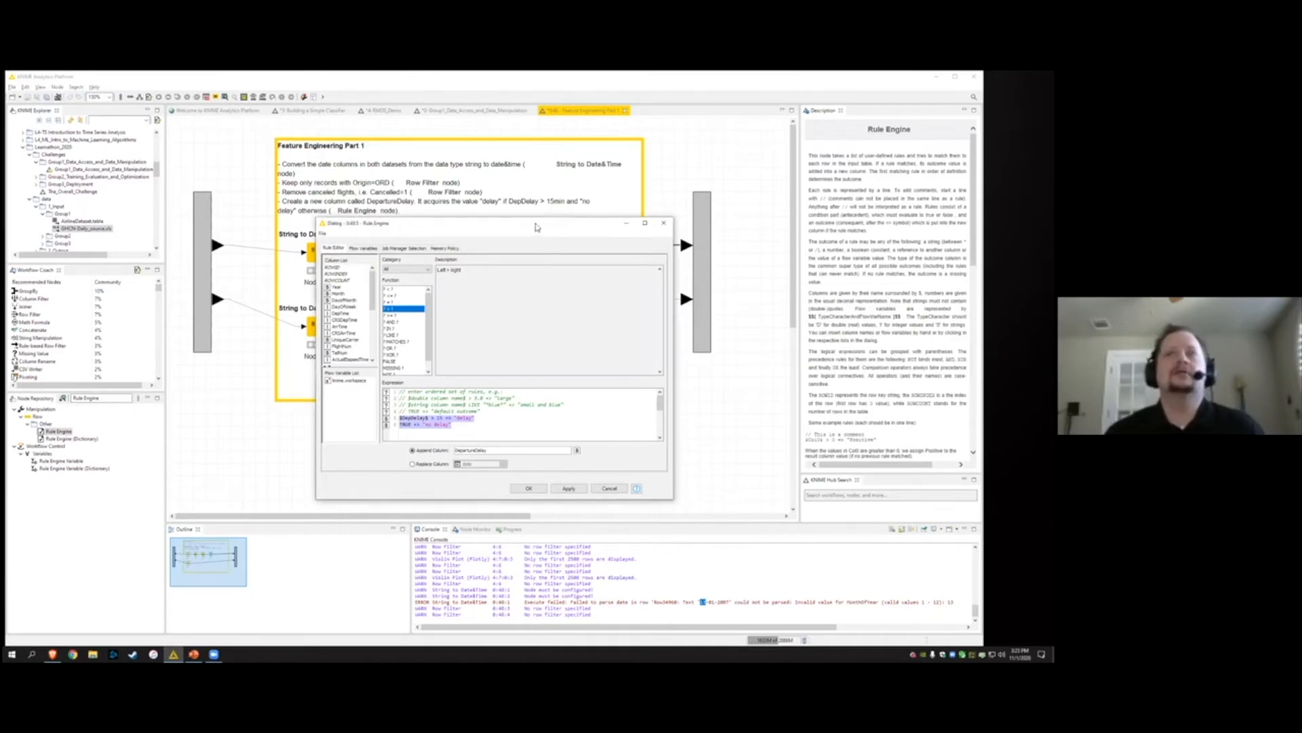
{"action": "left_click_drag", "start_coordinate": [536, 227], "coordinate": [505, 233]}
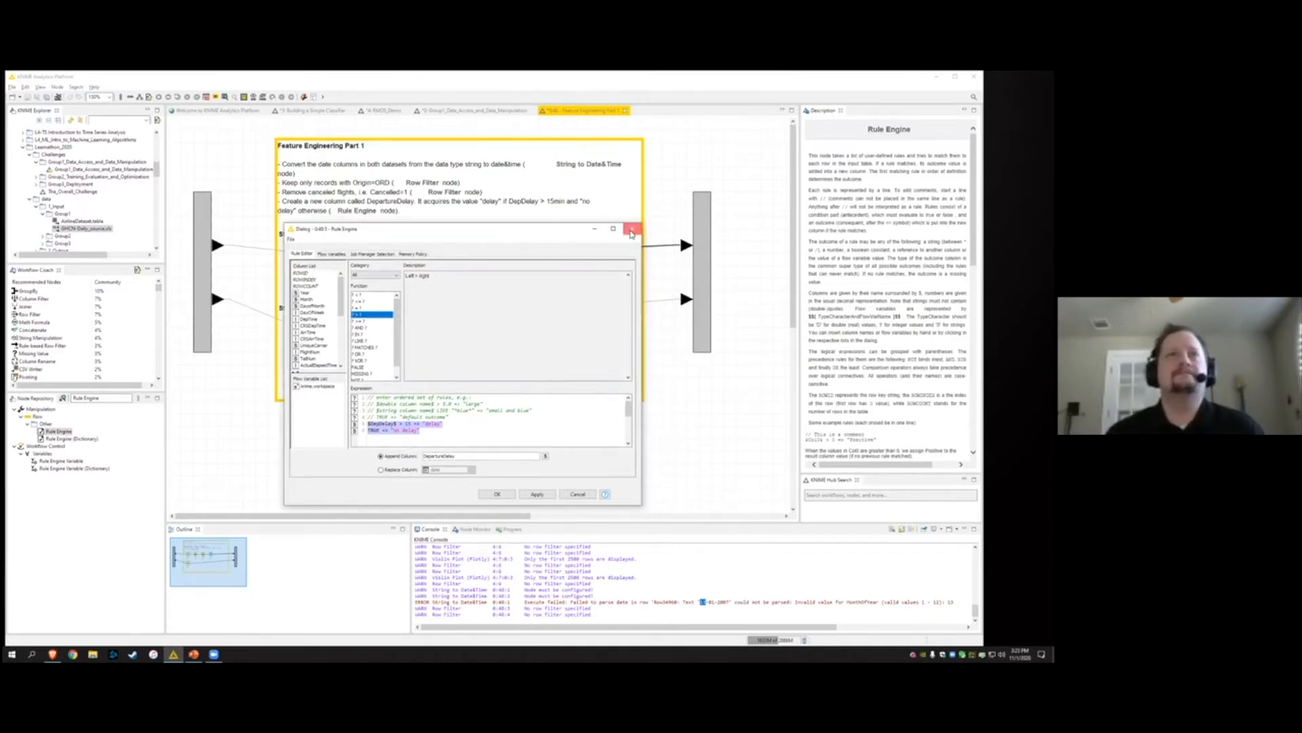
{"action": "left_click", "coordinate": [631, 232]}
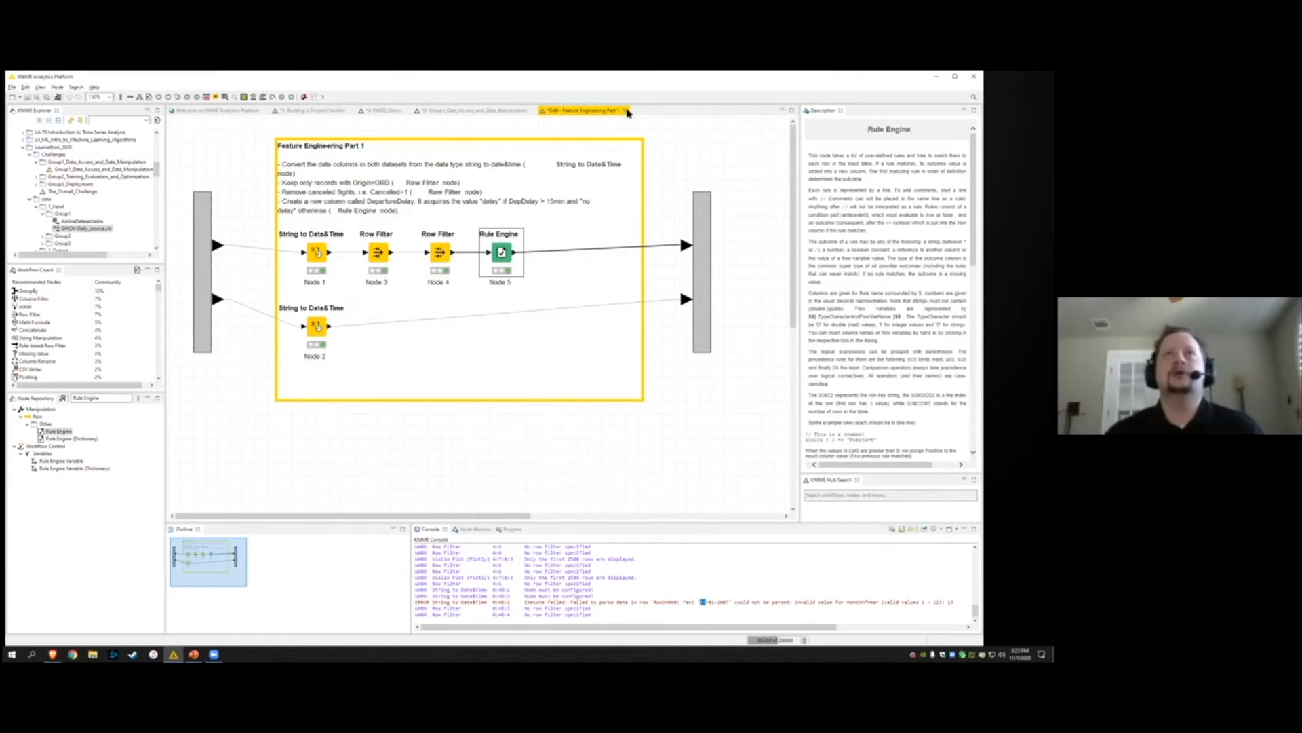
{"action": "left_click", "coordinate": [626, 111]}
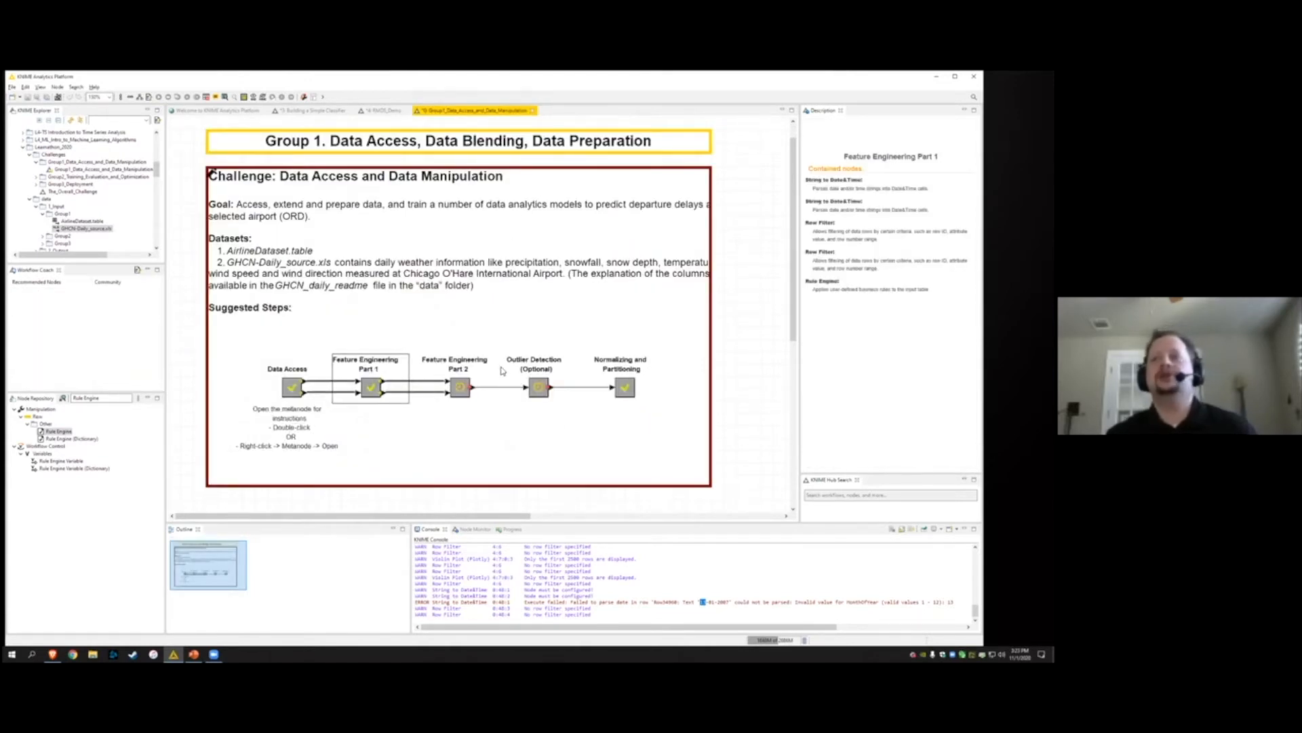
Open the Feature Engineering Part 2 metanode and enlarge its canvas to read the task instructions
{"action": "double_click", "coordinate": [461, 389]}
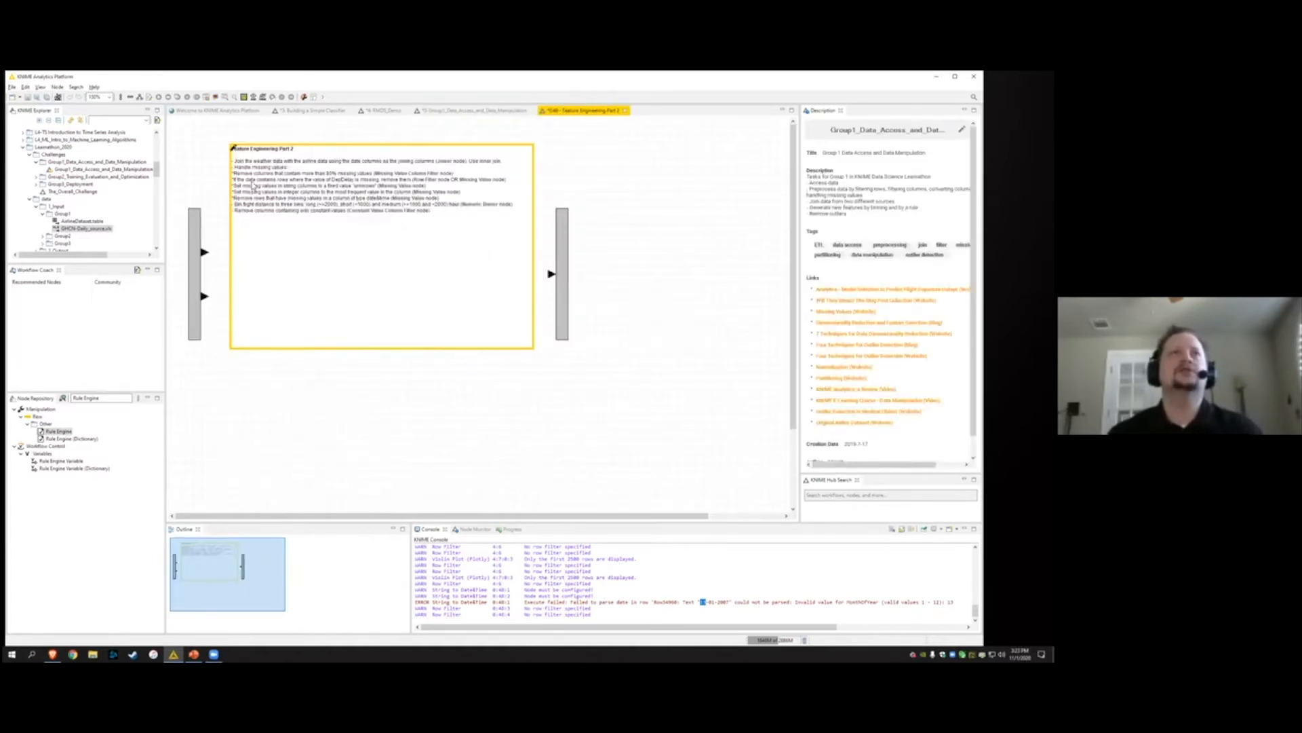
{"action": "left_click", "coordinate": [109, 97]}
{"action": "left_click", "coordinate": [108, 173]}
{"action": "scroll", "coordinate": [283, 329], "scroll_direction": "up", "scroll_amount": 3}
{"action": "left_click_drag", "start_coordinate": [301, 516], "coordinate": [209, 515]}
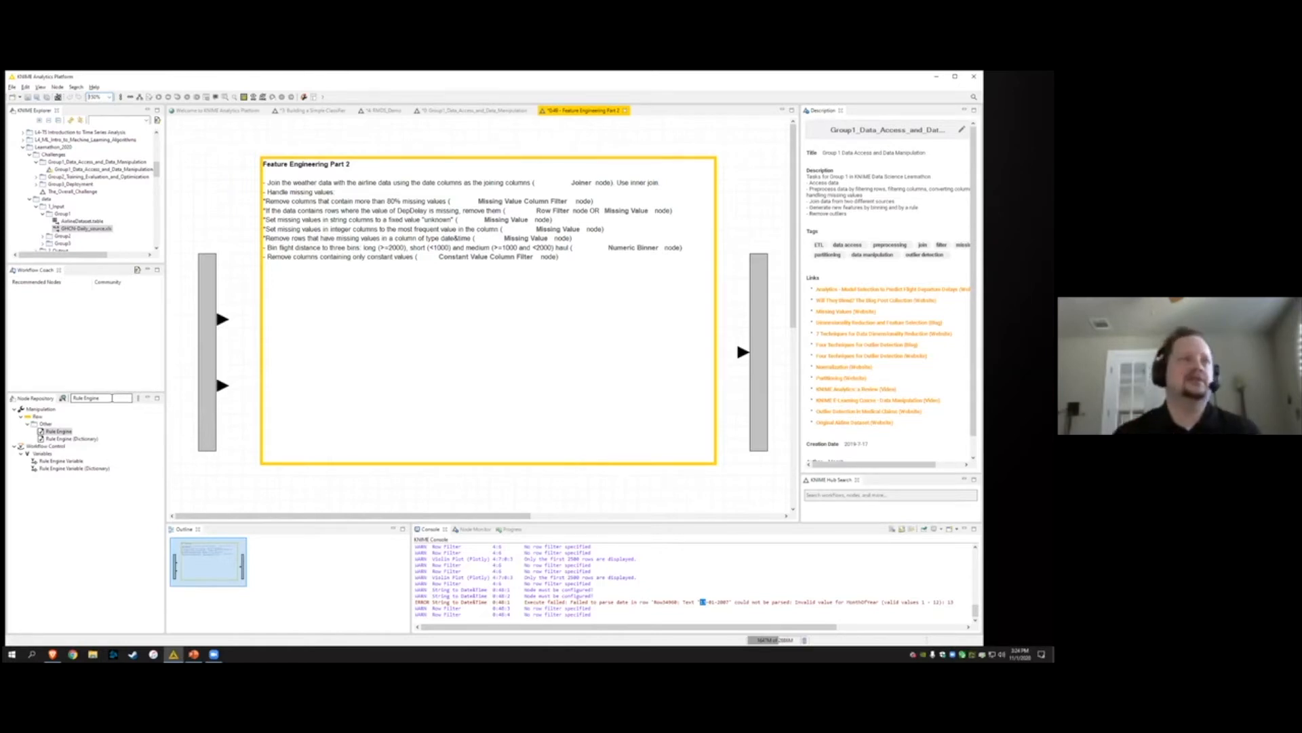
Find the Joiner node, add it to Feature Engineering Part 2, and connect the metanode's first input to its upper input port
{"action": "left_click_drag", "start_coordinate": [112, 398], "coordinate": [63, 399]}
{"action": "type", "text": "joiner"}
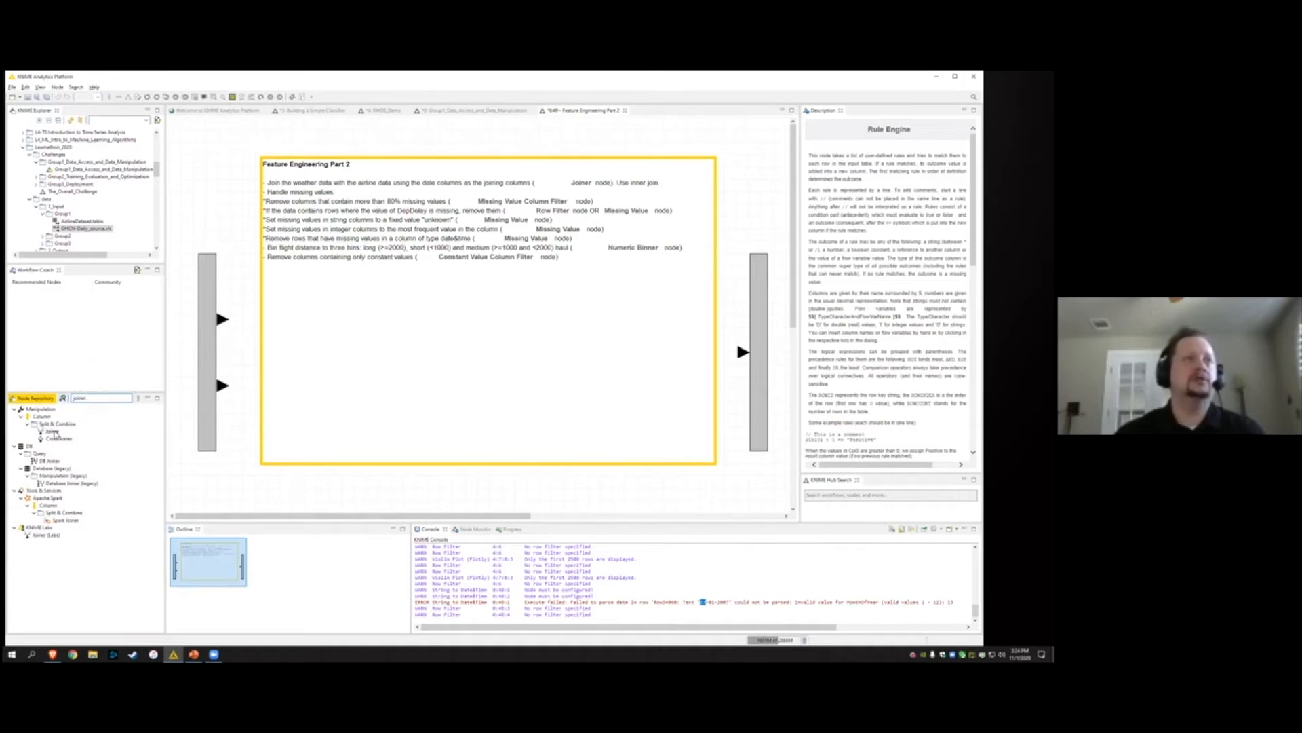
{"action": "left_click_drag", "start_coordinate": [52, 432], "coordinate": [314, 352]}
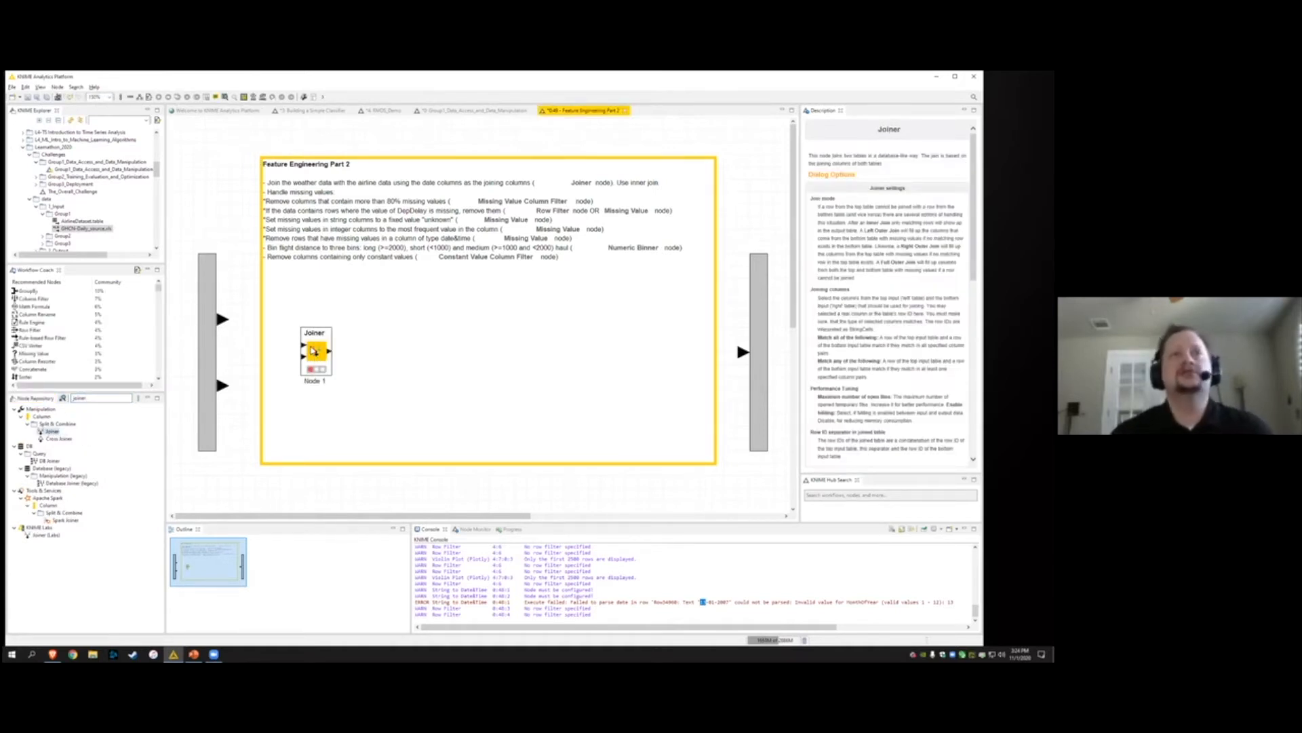
{"action": "left_click_drag", "start_coordinate": [226, 320], "coordinate": [303, 347]}
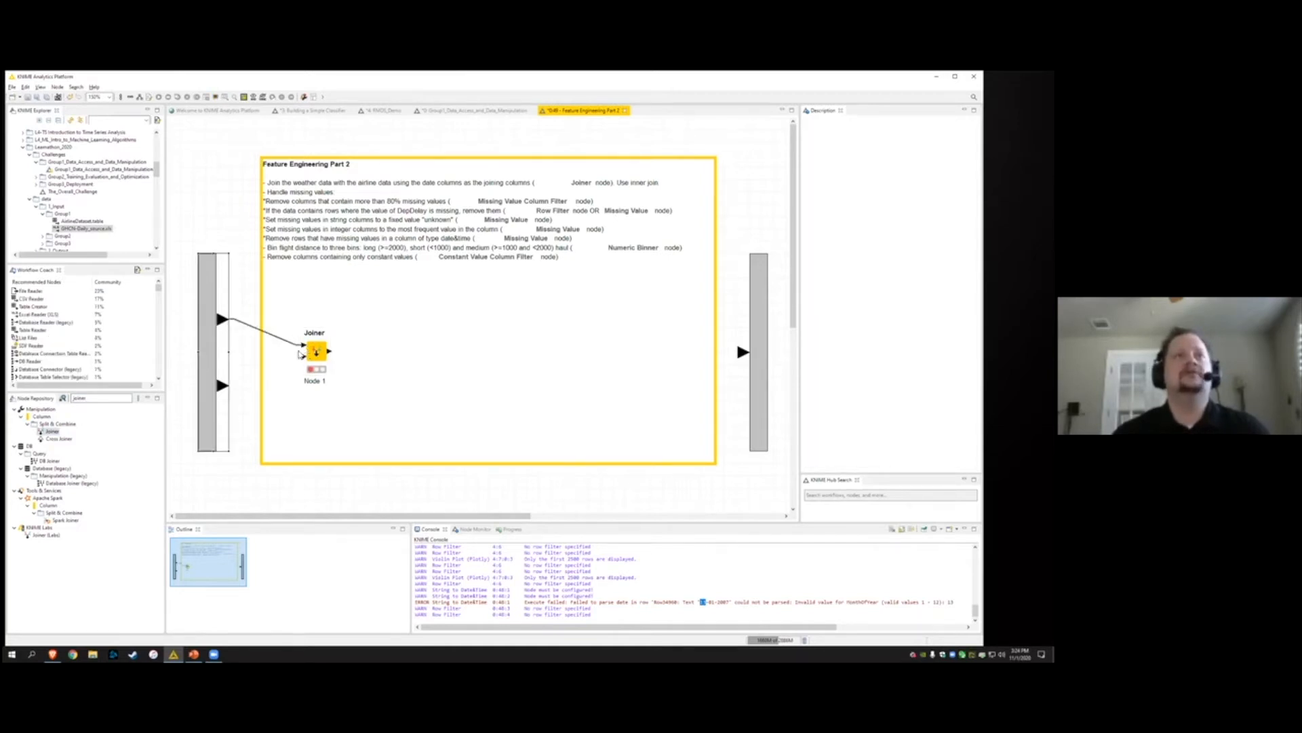
Connect the metanode's second input to the Joiner's lower input port and choose Inner Join as the join mode
{"action": "left_click_drag", "start_coordinate": [225, 385], "coordinate": [304, 356]}
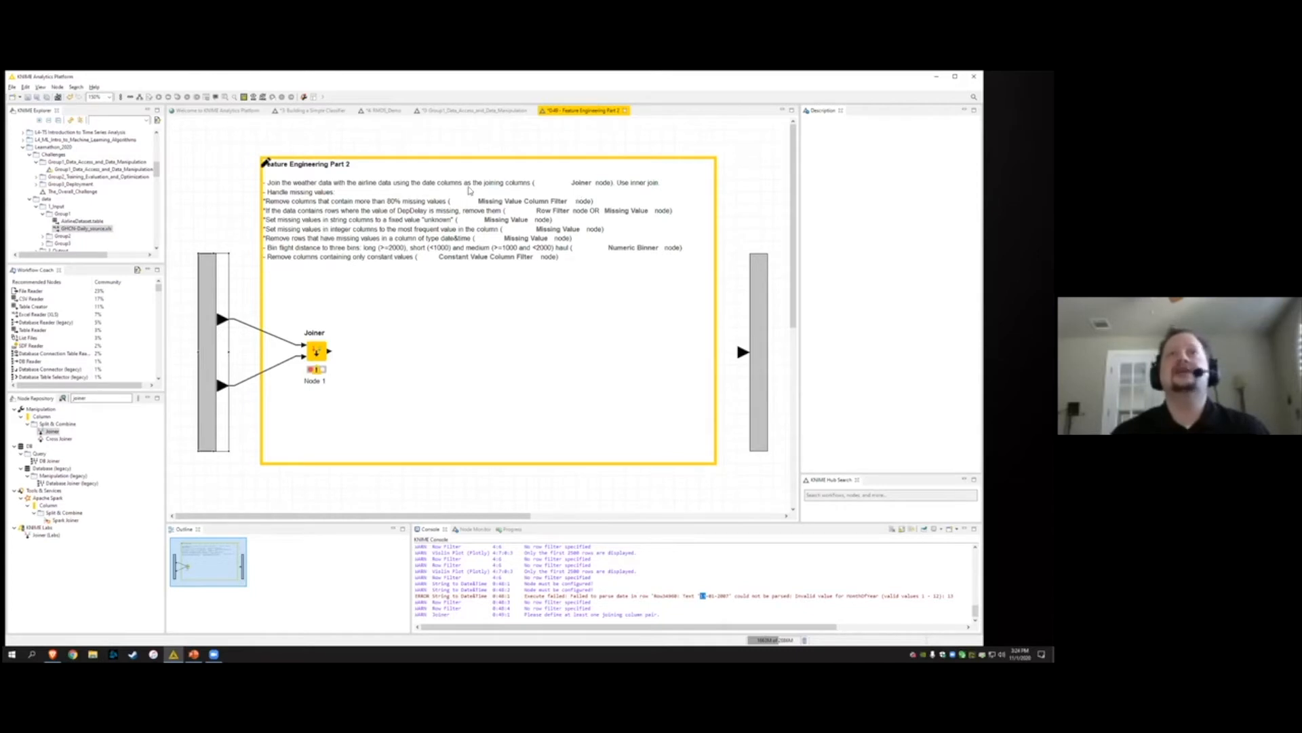
{"action": "double_click", "coordinate": [317, 350]}
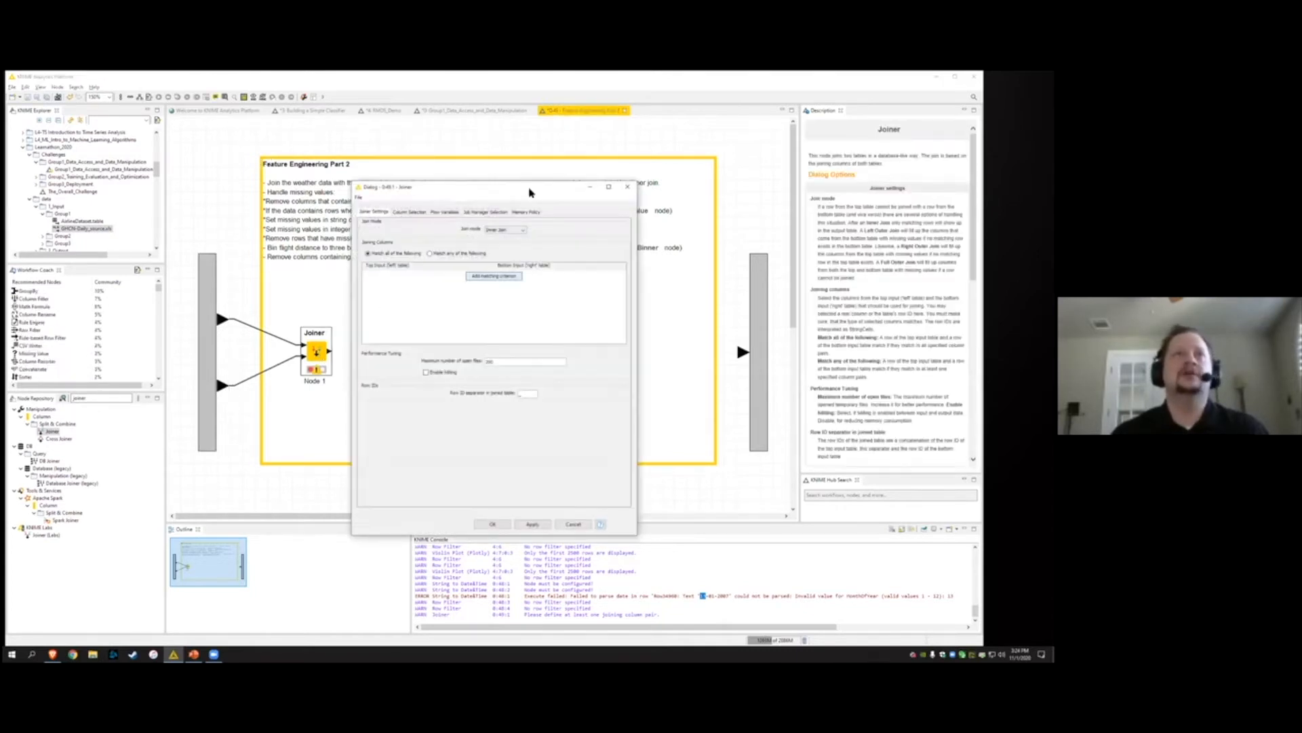
{"action": "left_click", "coordinate": [538, 207]}
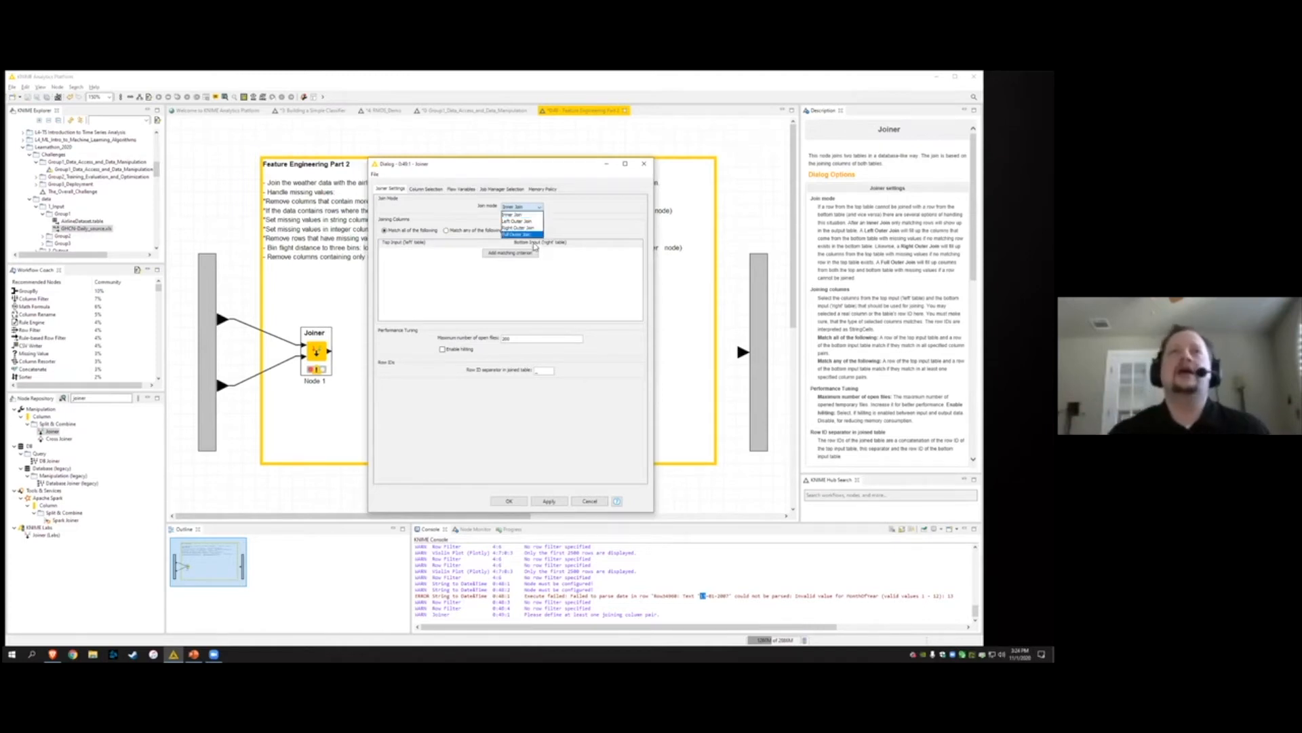
{"action": "left_click", "coordinate": [563, 219]}
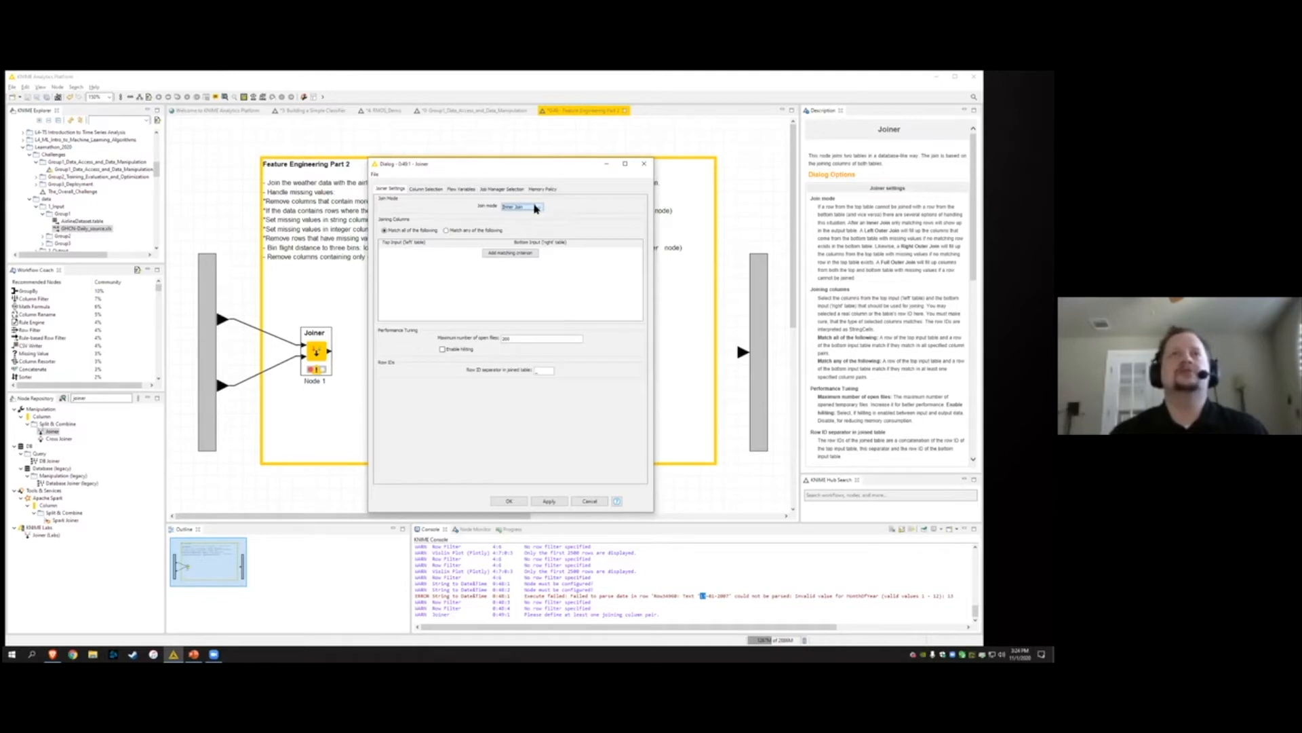
Add a matching criterion to the Joiner that pairs the left table's date column with the right table's DATE column
{"action": "left_click", "coordinate": [530, 254]}
{"action": "left_click", "coordinate": [468, 255]}
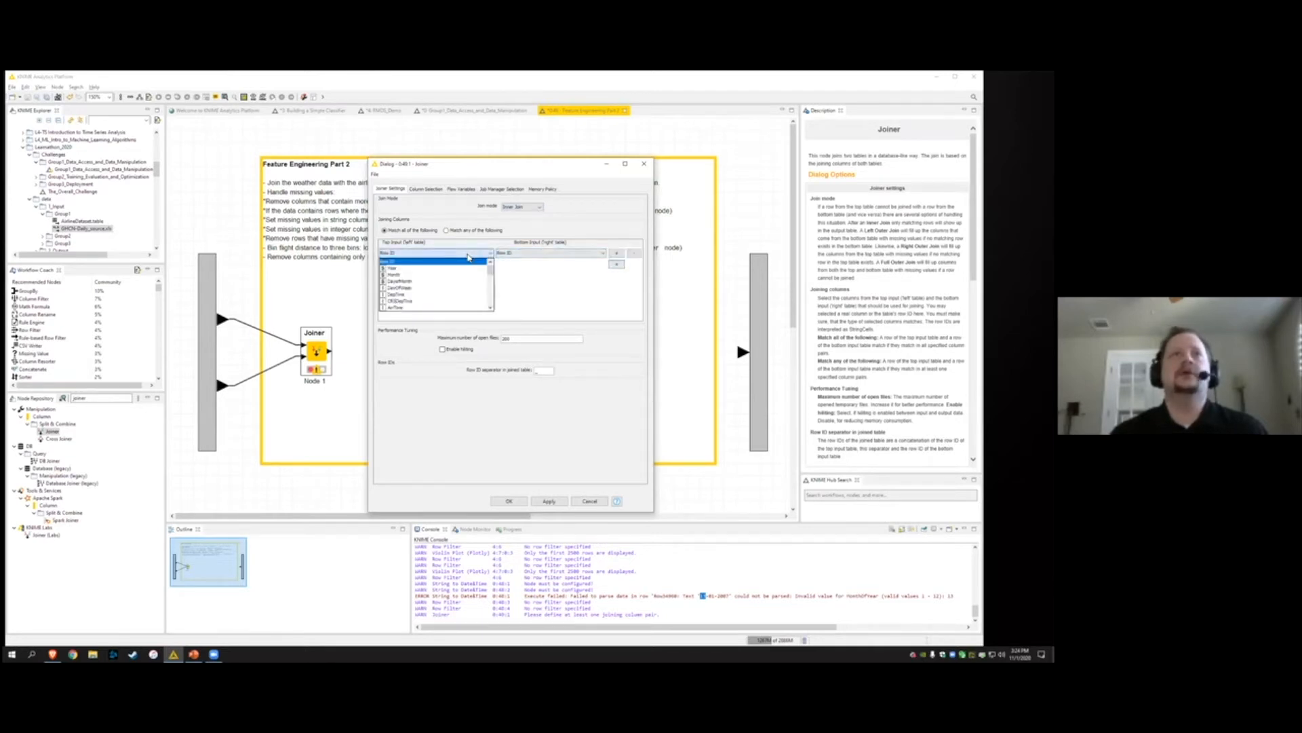
{"action": "scroll", "coordinate": [458, 280], "scroll_direction": "down", "scroll_amount": 4}
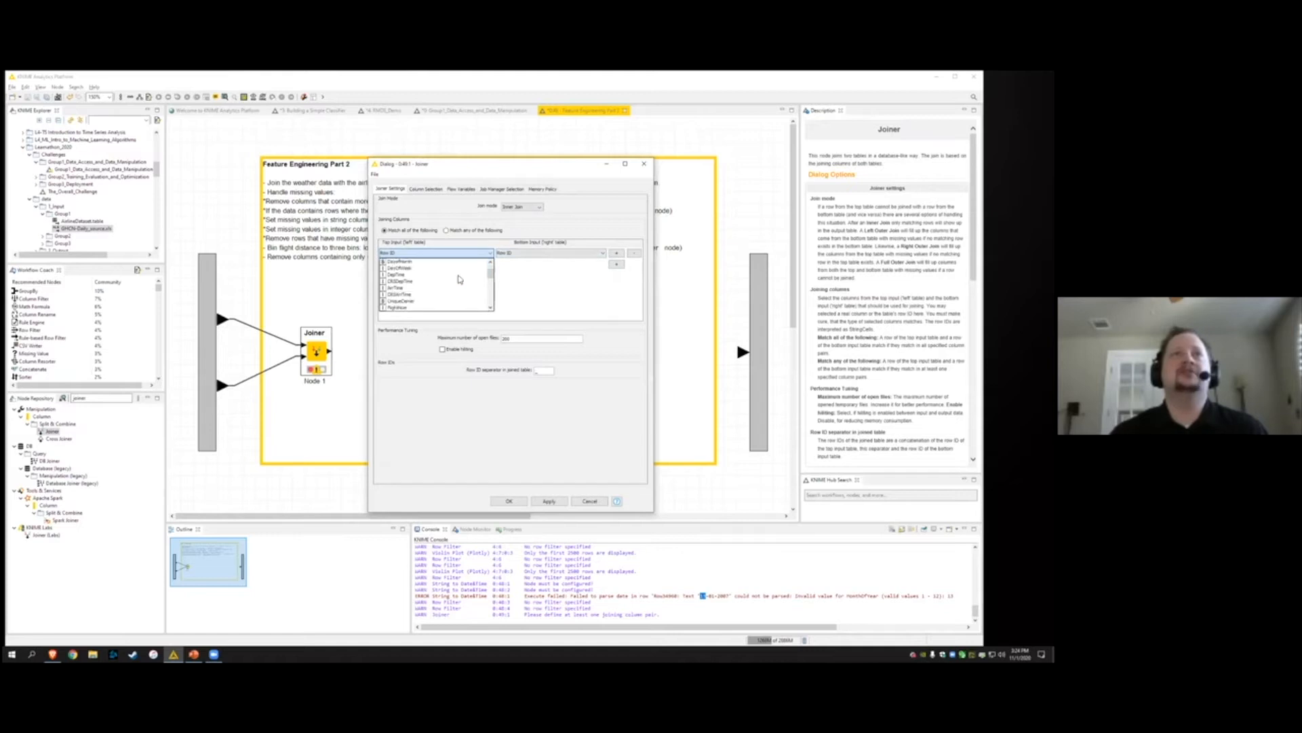
{"action": "scroll", "coordinate": [458, 281], "scroll_direction": "down", "scroll_amount": 5}
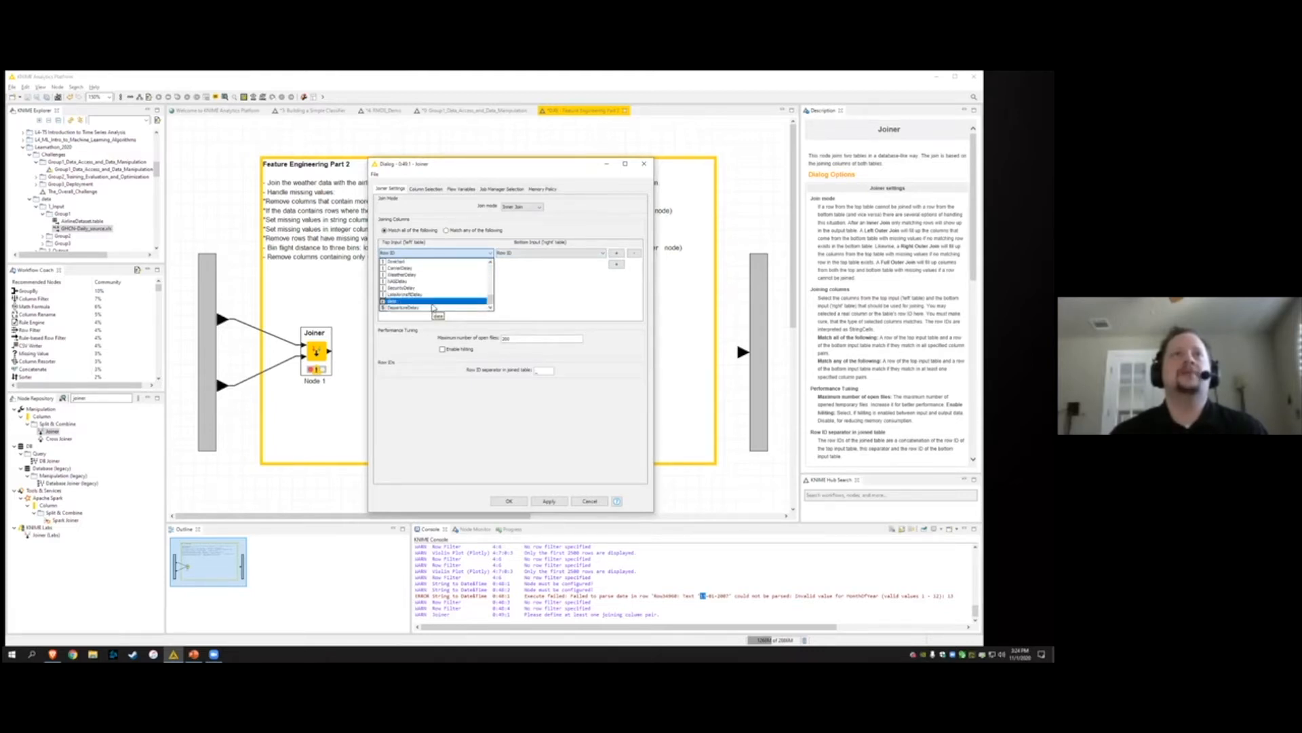
{"action": "left_click", "coordinate": [432, 303]}
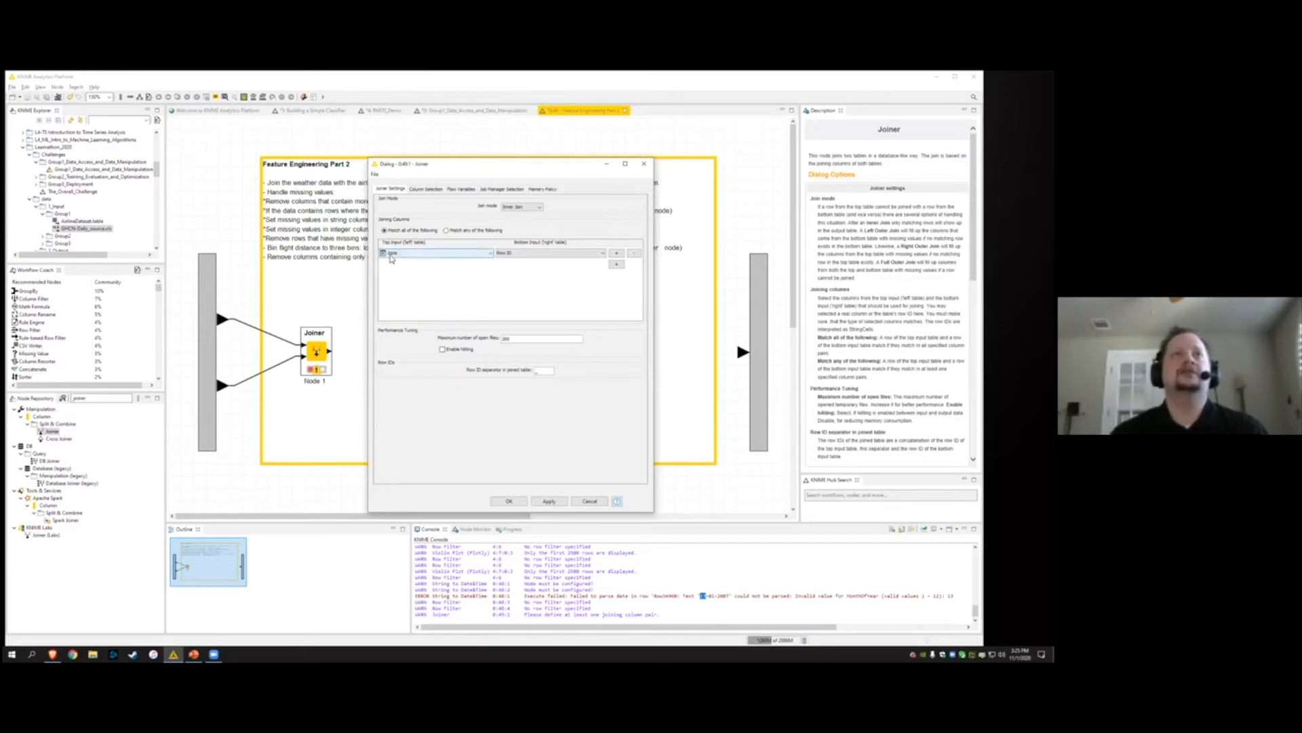
{"action": "left_click", "coordinate": [534, 253]}
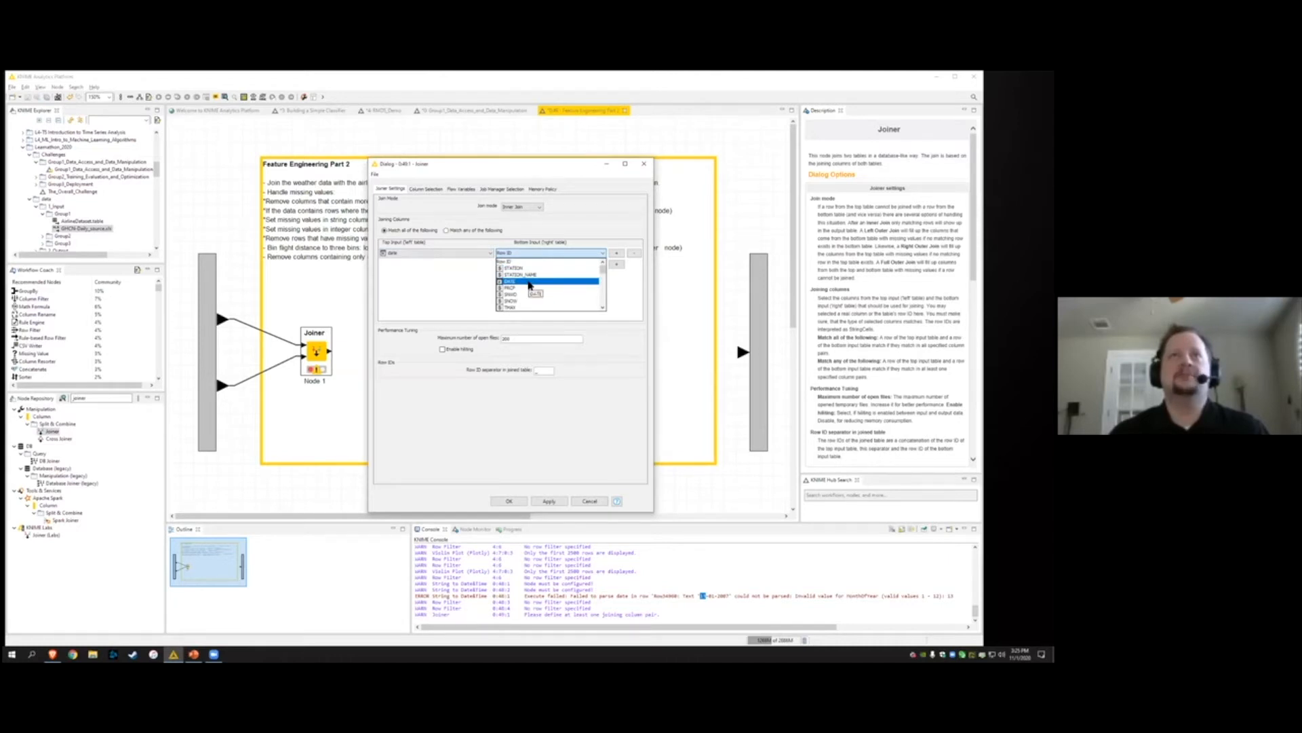
{"action": "left_click", "coordinate": [529, 281]}
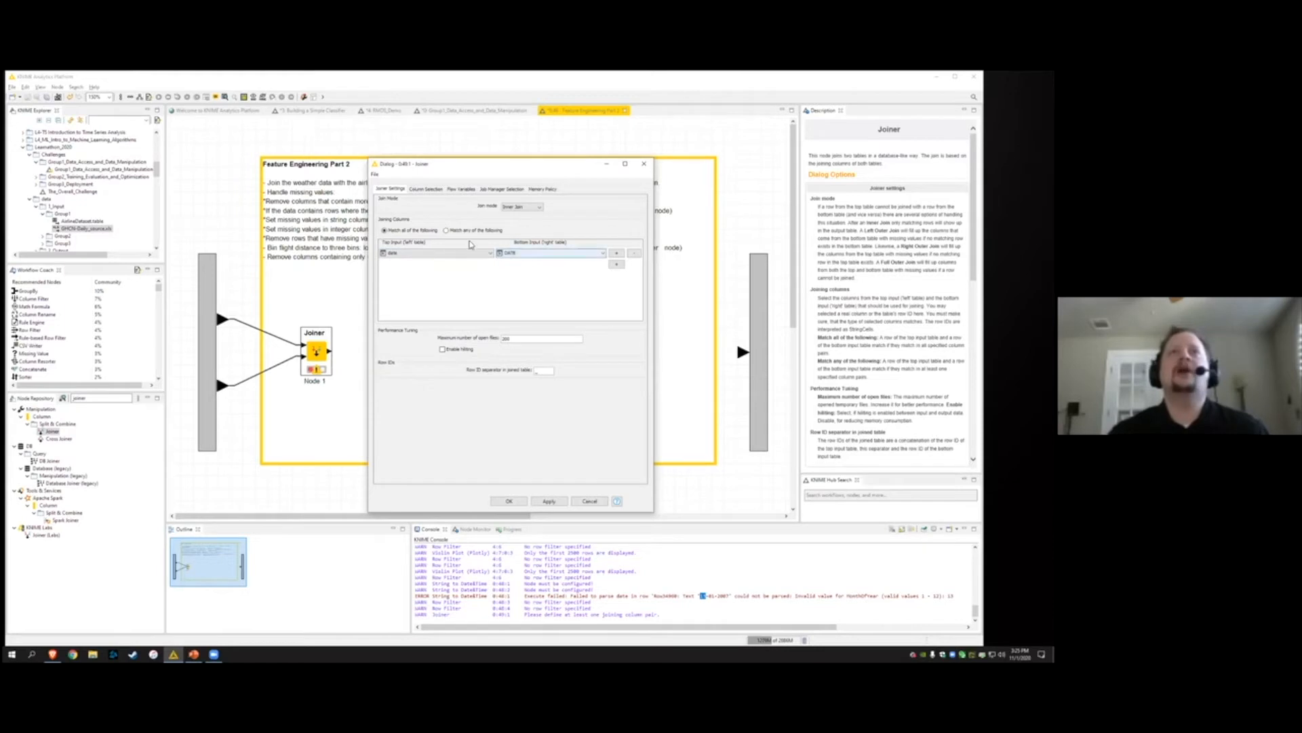
Review the Joiner's column selection and joining settings, accept the configuration, and execute the node
{"action": "left_click", "coordinate": [432, 193]}
{"action": "mouse_move", "coordinate": [633, 249]}
{"action": "left_mouse_down"}
{"action": "mouse_move", "coordinate": [633, 285]}
{"action": "mouse_move", "coordinate": [638, 245]}
{"action": "left_mouse_up"}
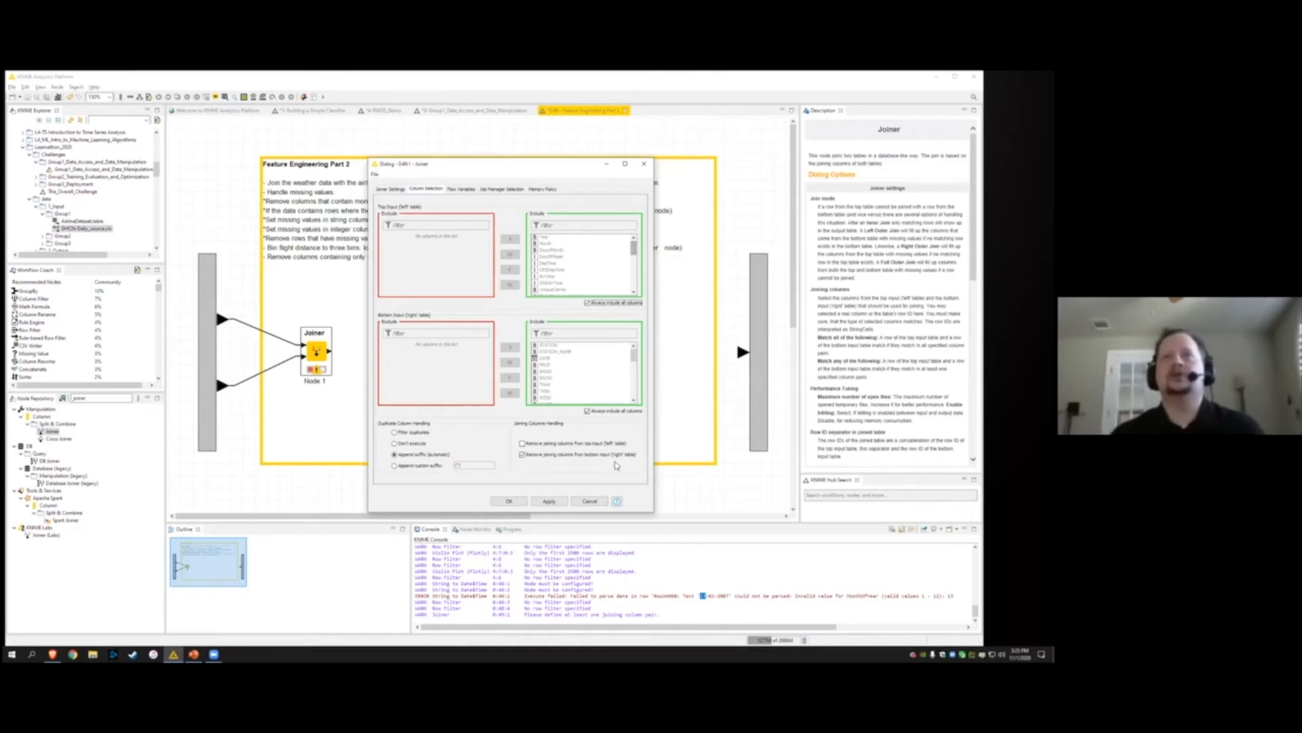
{"action": "left_click", "coordinate": [392, 190]}
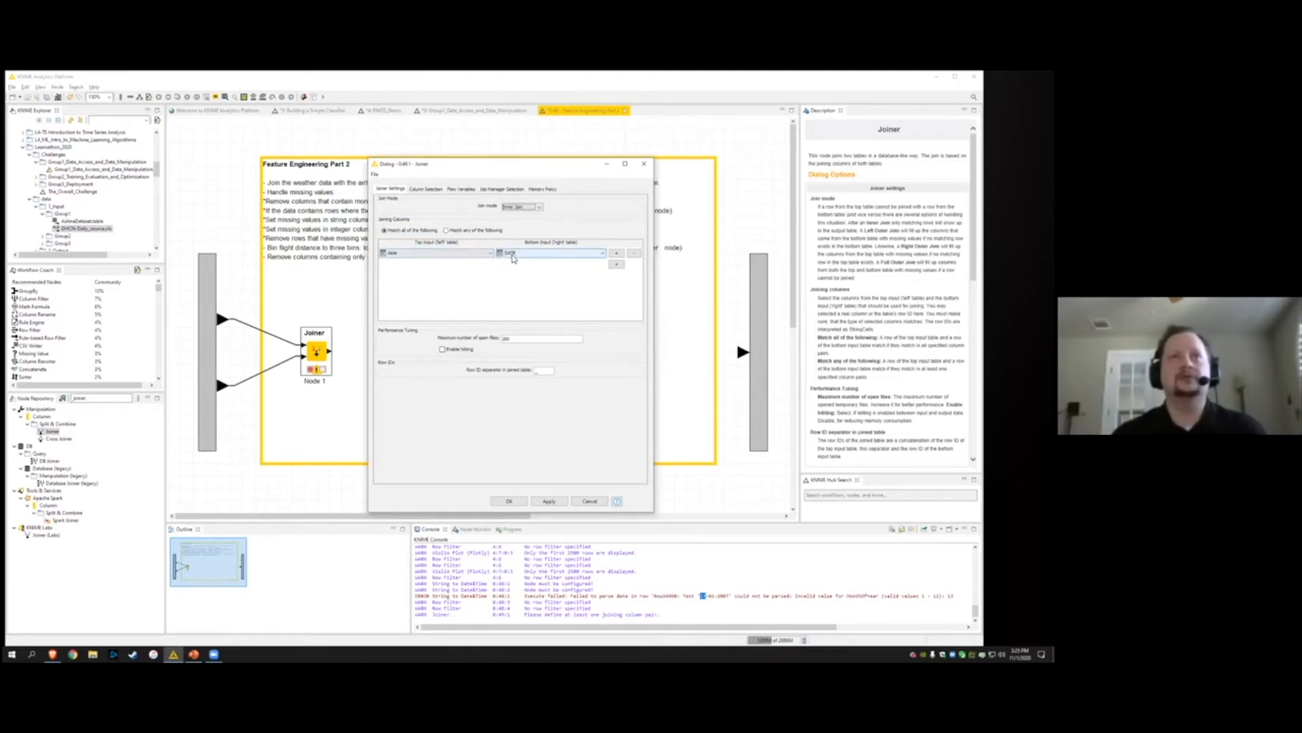
{"action": "left_click", "coordinate": [508, 500]}
{"action": "right_click", "coordinate": [327, 357]}
{"action": "left_click", "coordinate": [360, 366]}
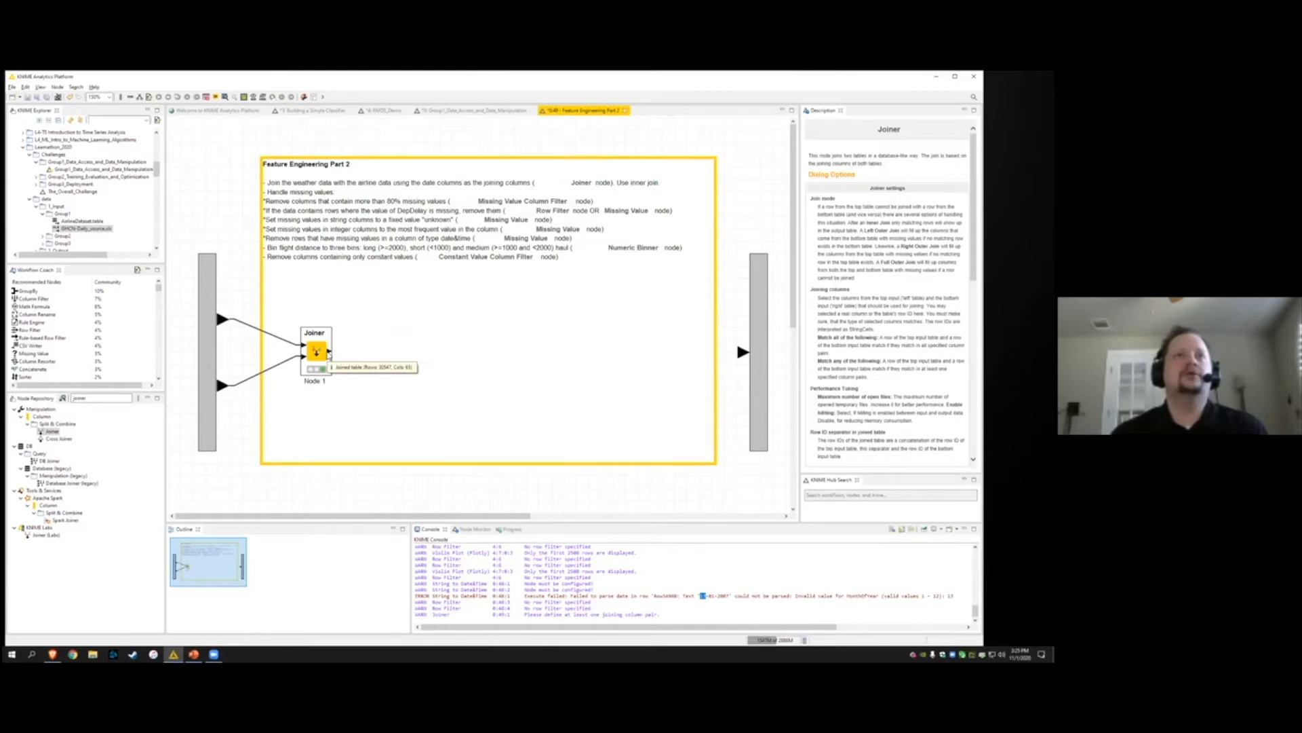
Open the joined table, examine the airline and weather columns across its full width, and close it
{"action": "right_click", "coordinate": [327, 353]}
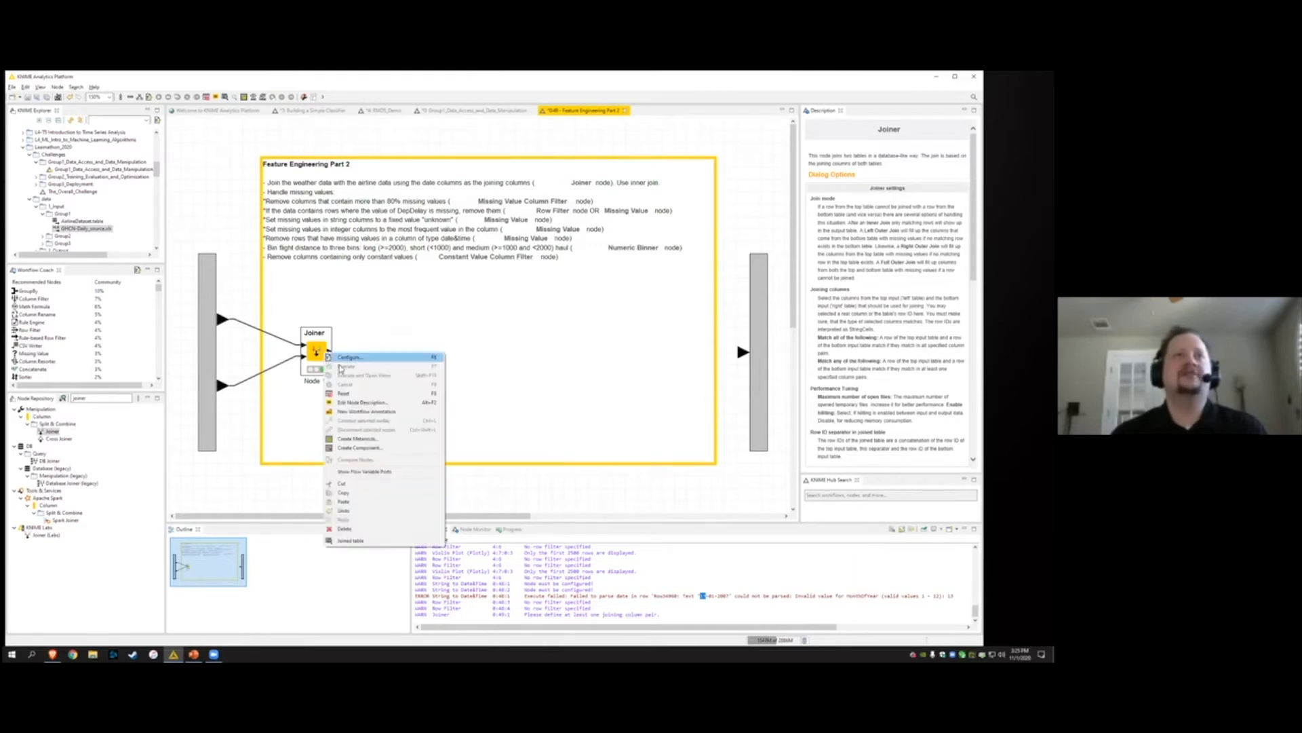
{"action": "left_click", "coordinate": [397, 543]}
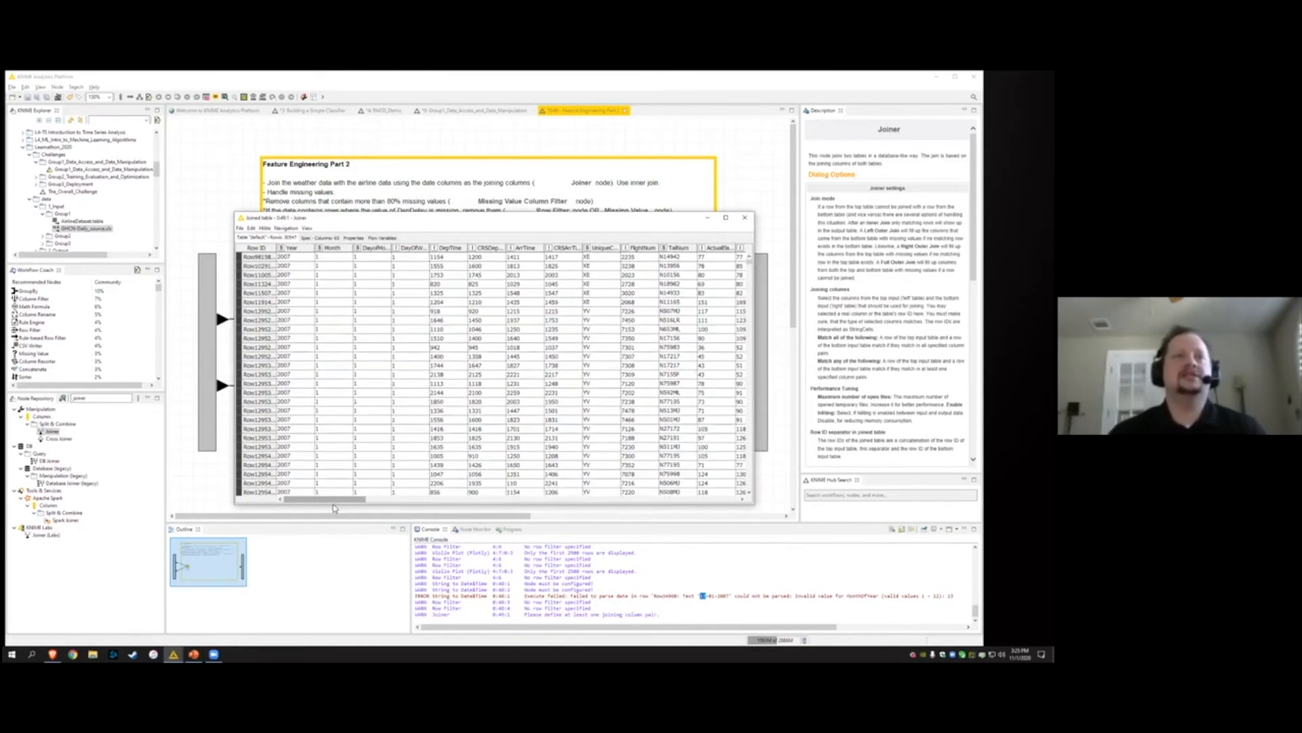
{"action": "scroll", "coordinate": [410, 500], "scroll_direction": "up", "scroll_amount": 3}
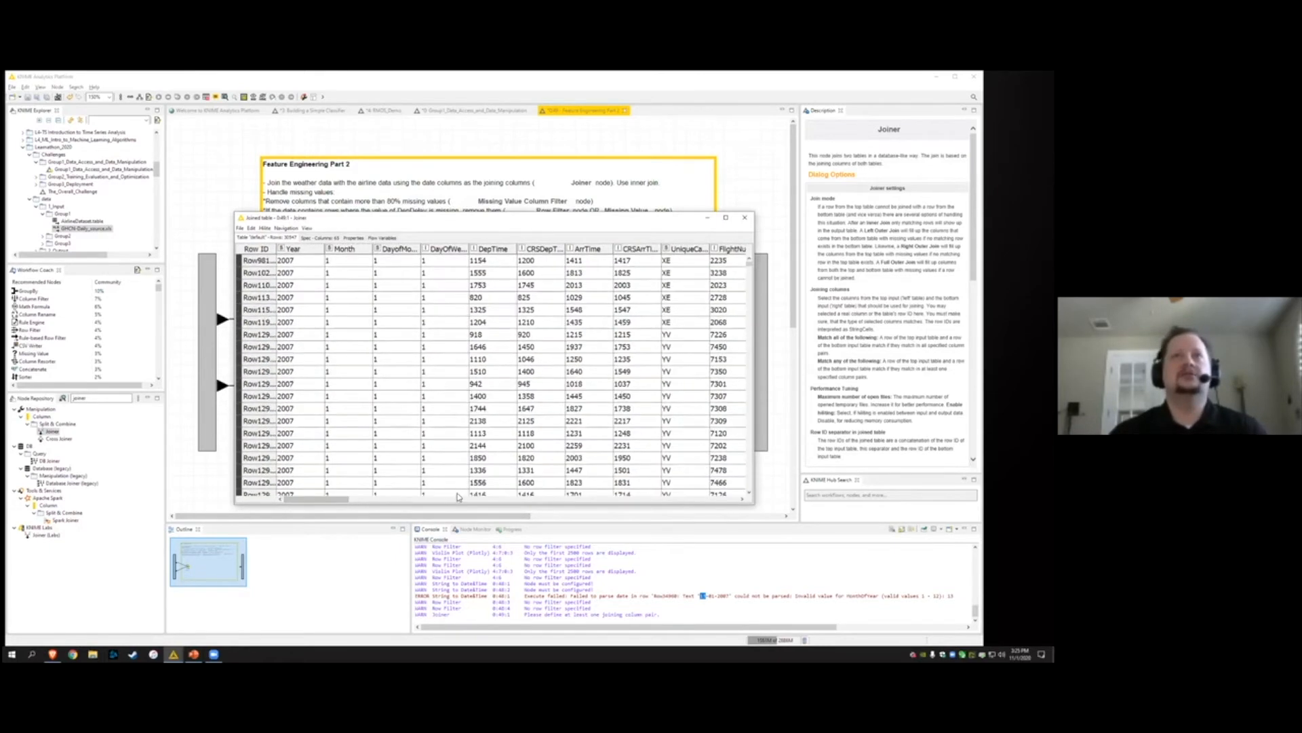
{"action": "scroll", "coordinate": [502, 500], "scroll_direction": "right", "scroll_amount": 10}
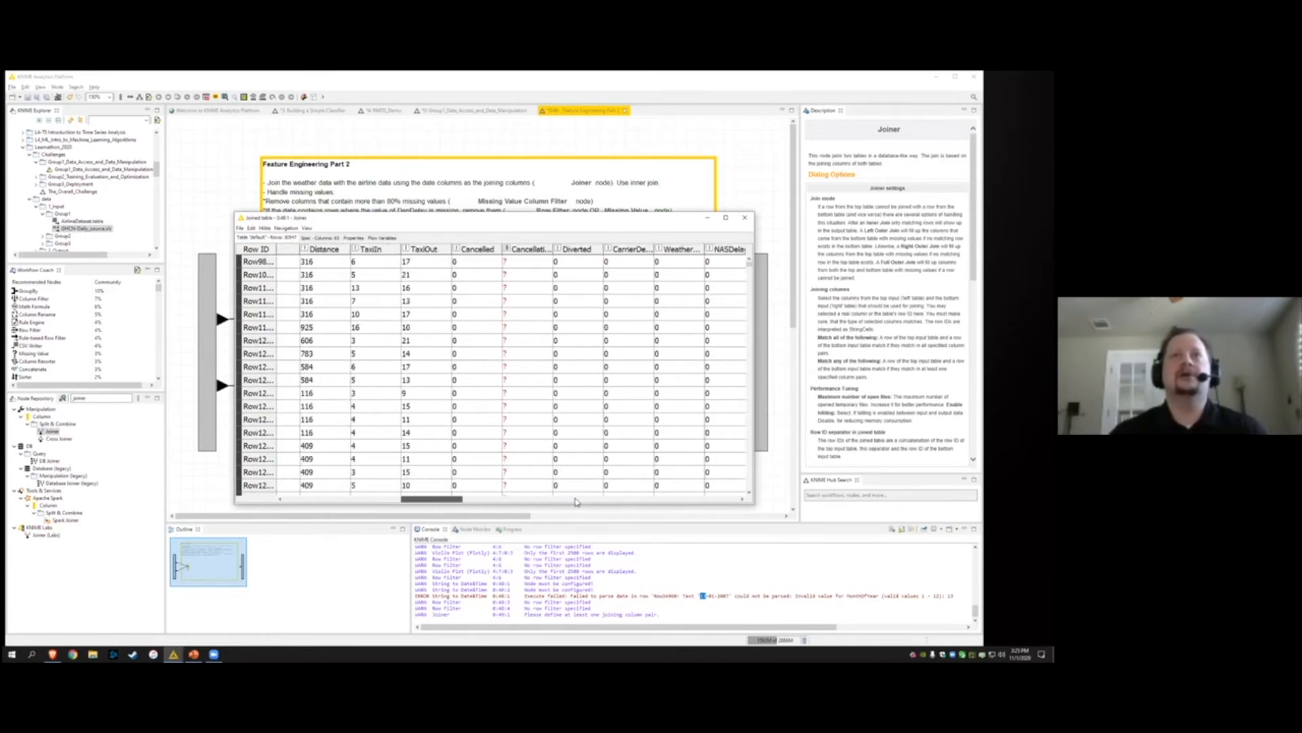
{"action": "scroll", "coordinate": [660, 499], "scroll_direction": "right", "scroll_amount": 8}
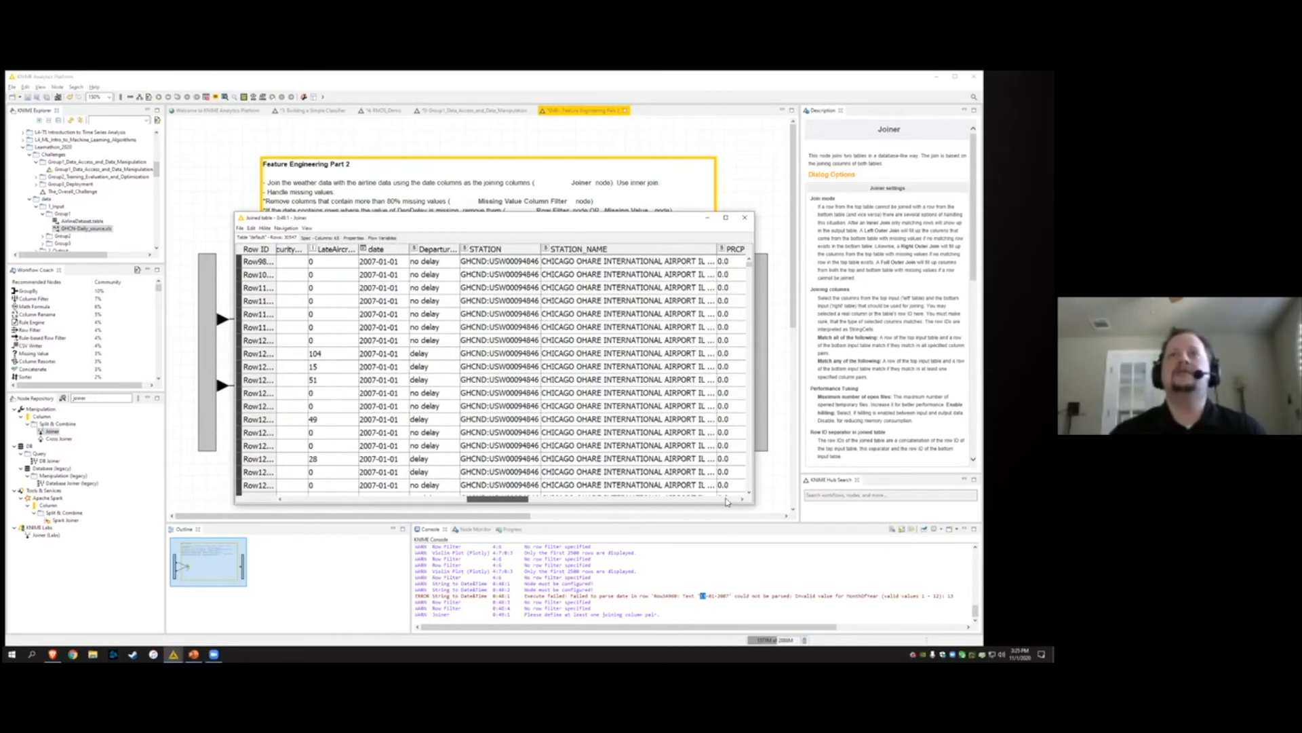
{"action": "left_click_drag", "start_coordinate": [571, 497], "coordinate": [527, 496]}
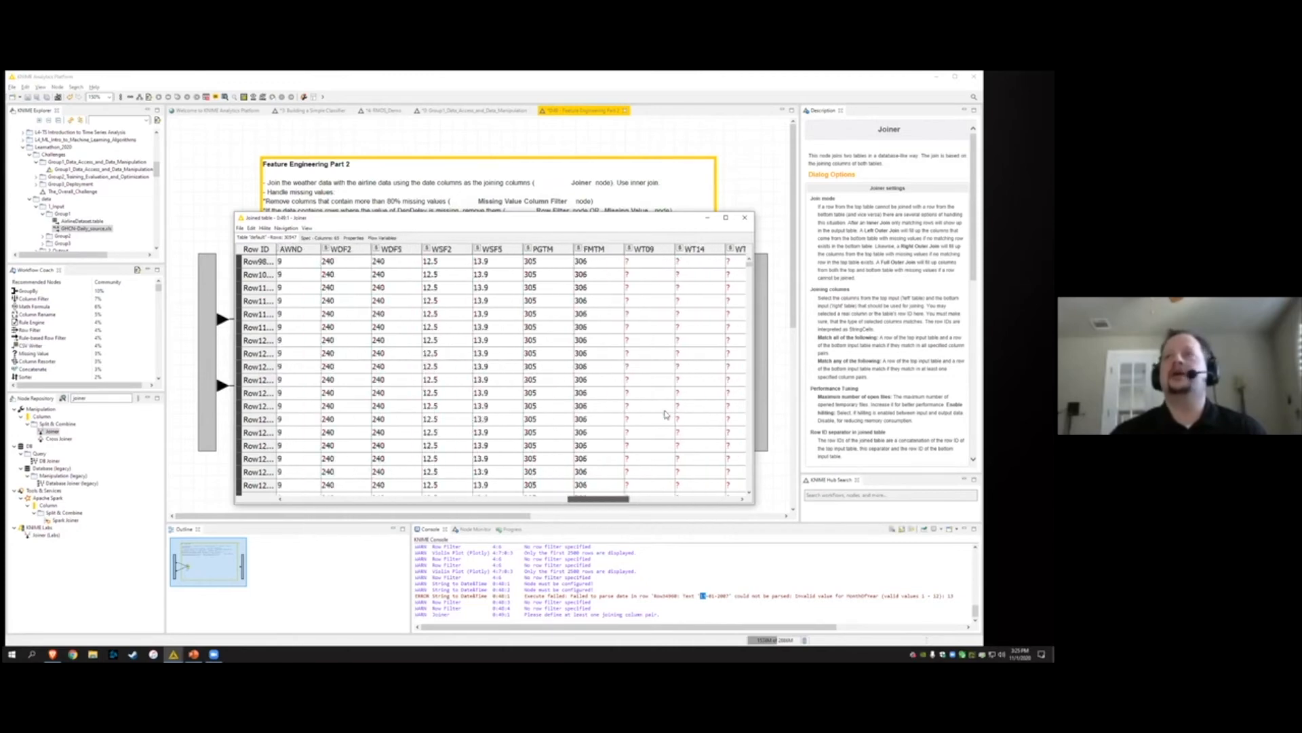
{"action": "left_click", "coordinate": [746, 218]}
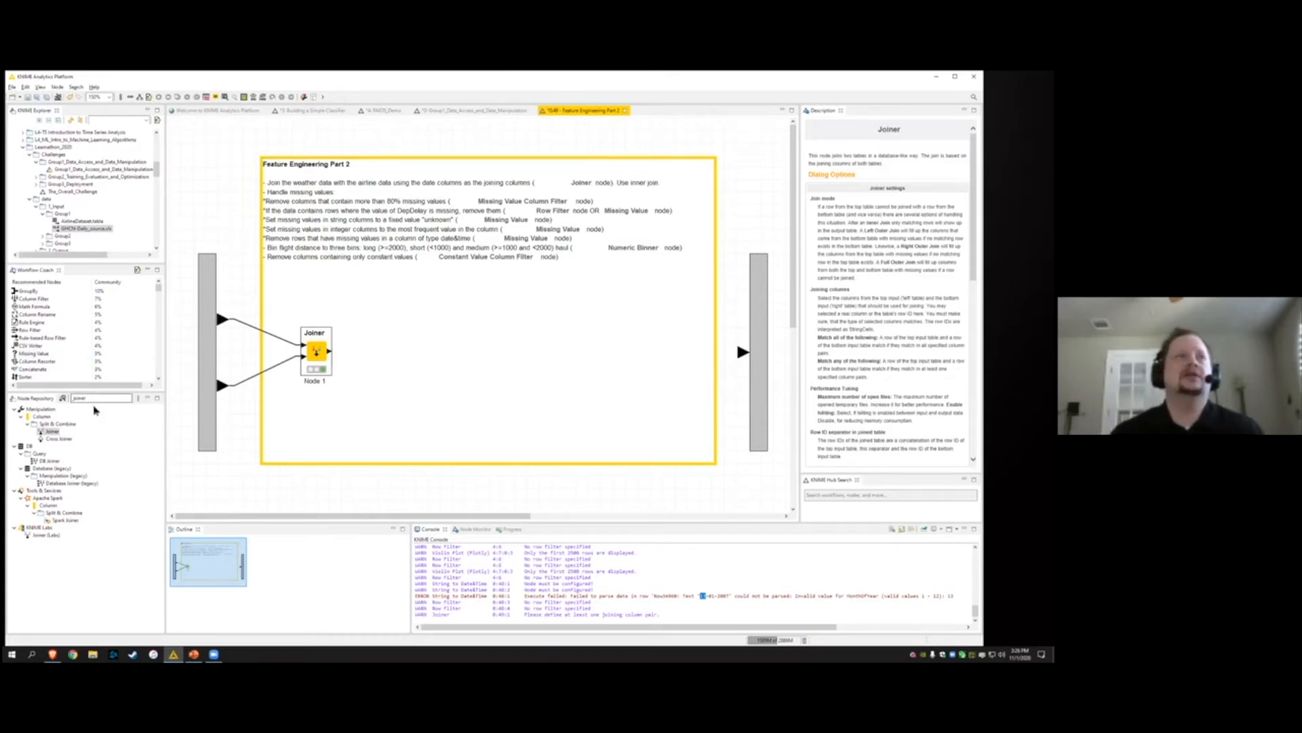
Find the Missing Value Column Filter node and add it to the canvas, connected to the Joiner's output
{"action": "left_click", "coordinate": [55, 399]}
{"action": "type", "text": "missing value col"}
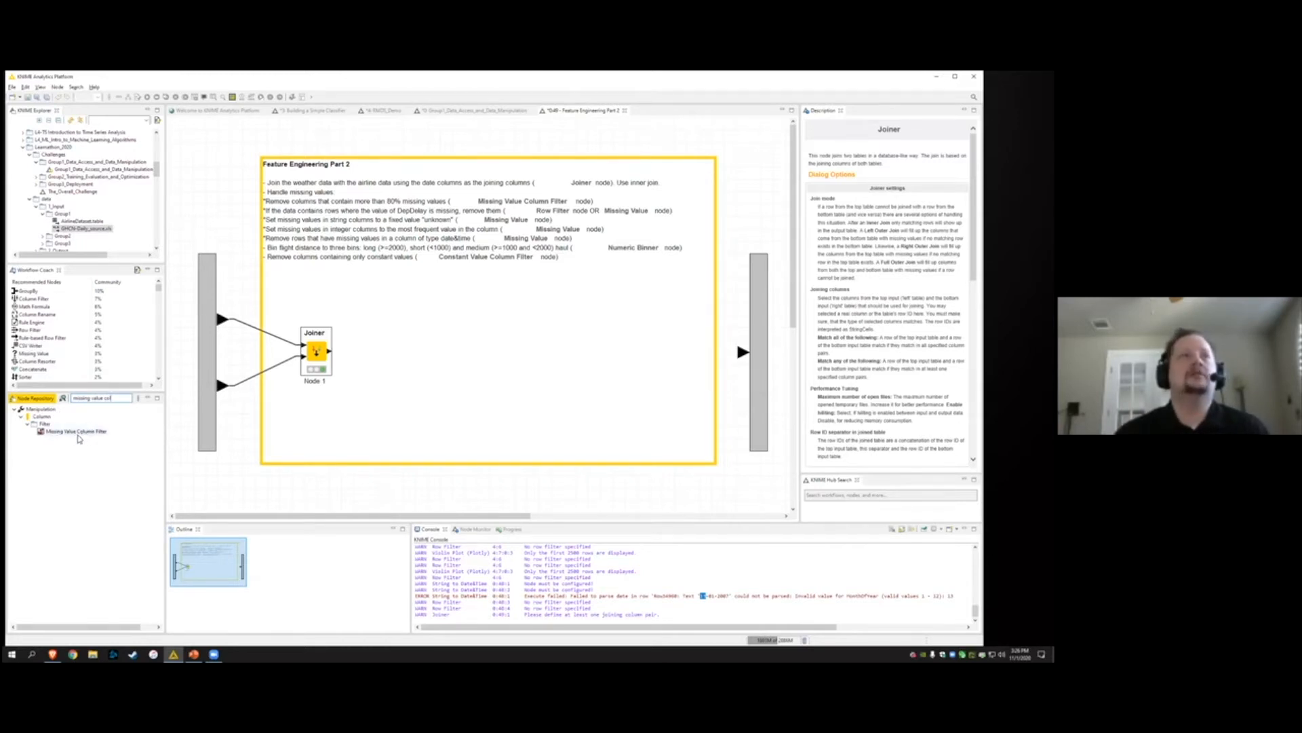
{"action": "left_click_drag", "start_coordinate": [61, 434], "coordinate": [383, 357]}
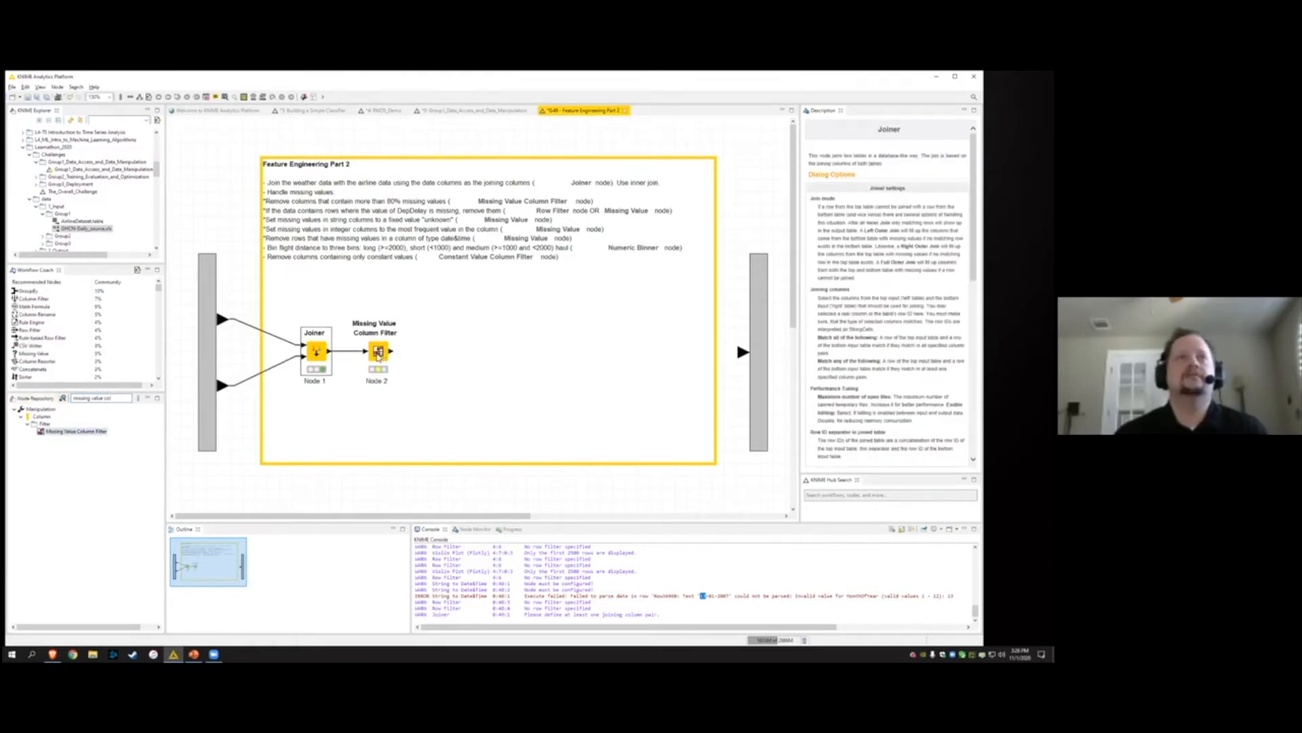
Configure the Missing Value Column Filter with all columns included and a missing value threshold of 80%
{"action": "left_click", "coordinate": [378, 355]}
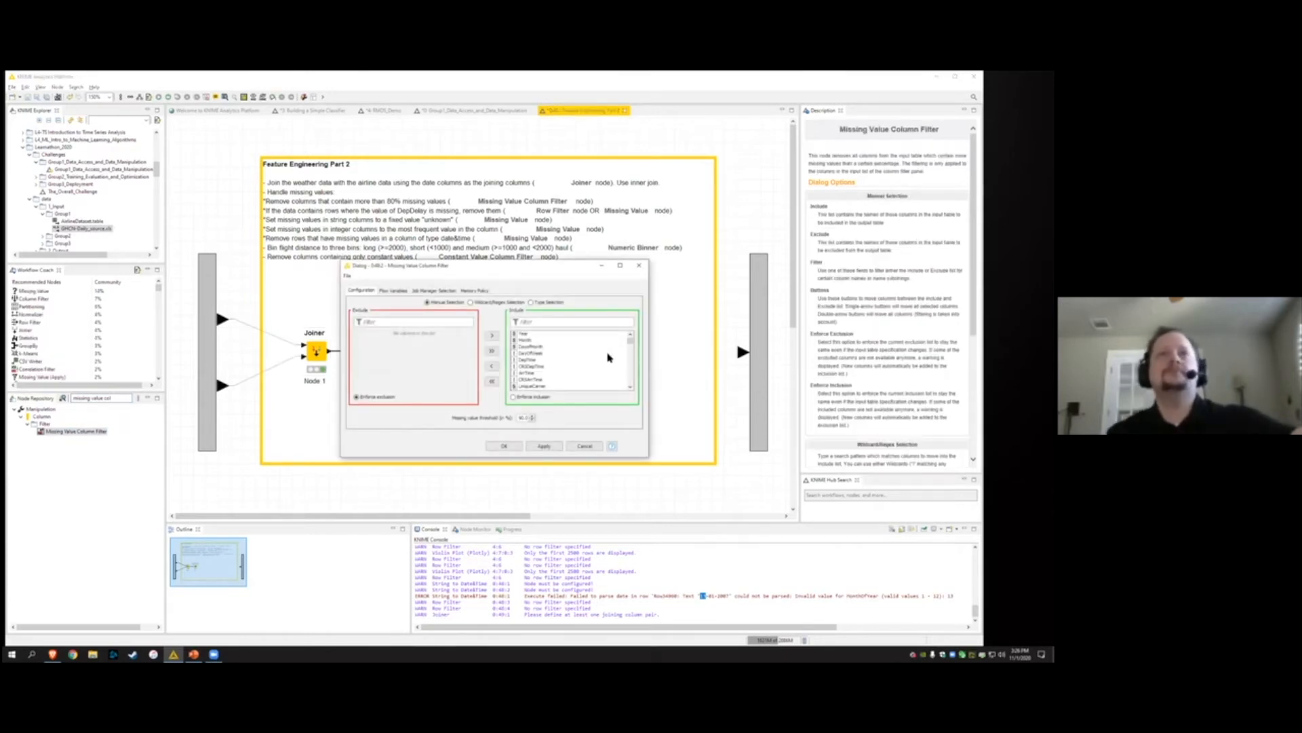
{"action": "mouse_move", "coordinate": [629, 347]}
{"action": "left_mouse_down"}
{"action": "mouse_move", "coordinate": [630, 385]}
{"action": "mouse_move", "coordinate": [631, 343]}
{"action": "left_mouse_up"}
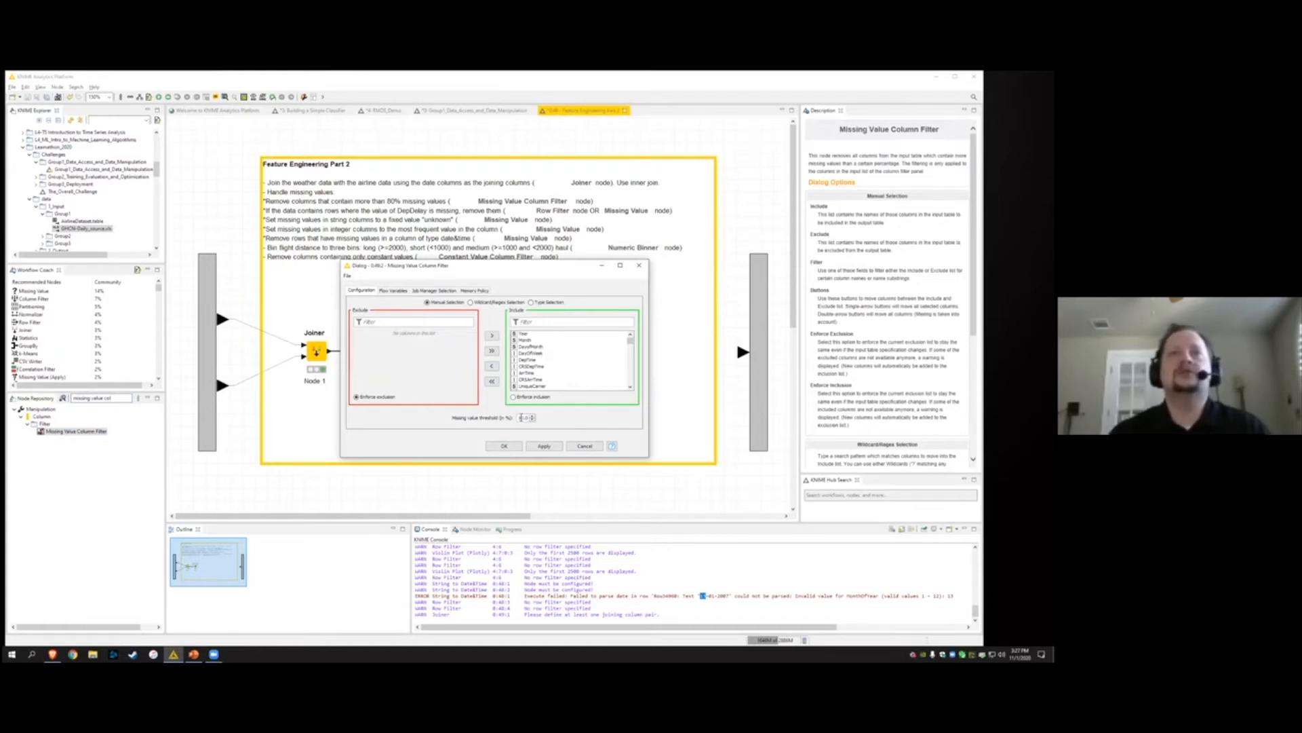
{"action": "mouse_move", "coordinate": [631, 341]}
{"action": "left_mouse_down"}
{"action": "mouse_move", "coordinate": [633, 379]}
{"action": "mouse_move", "coordinate": [631, 342]}
{"action": "left_mouse_up"}
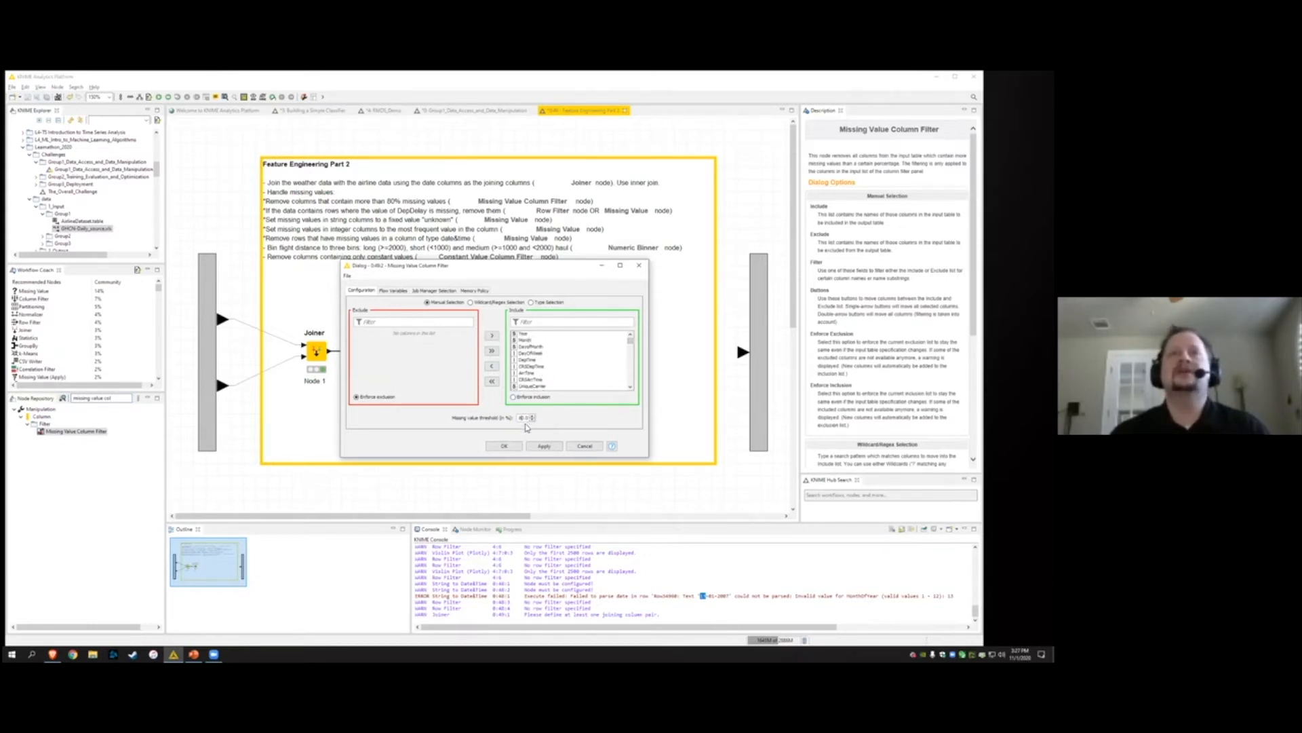
{"action": "left_click", "coordinate": [508, 446]}
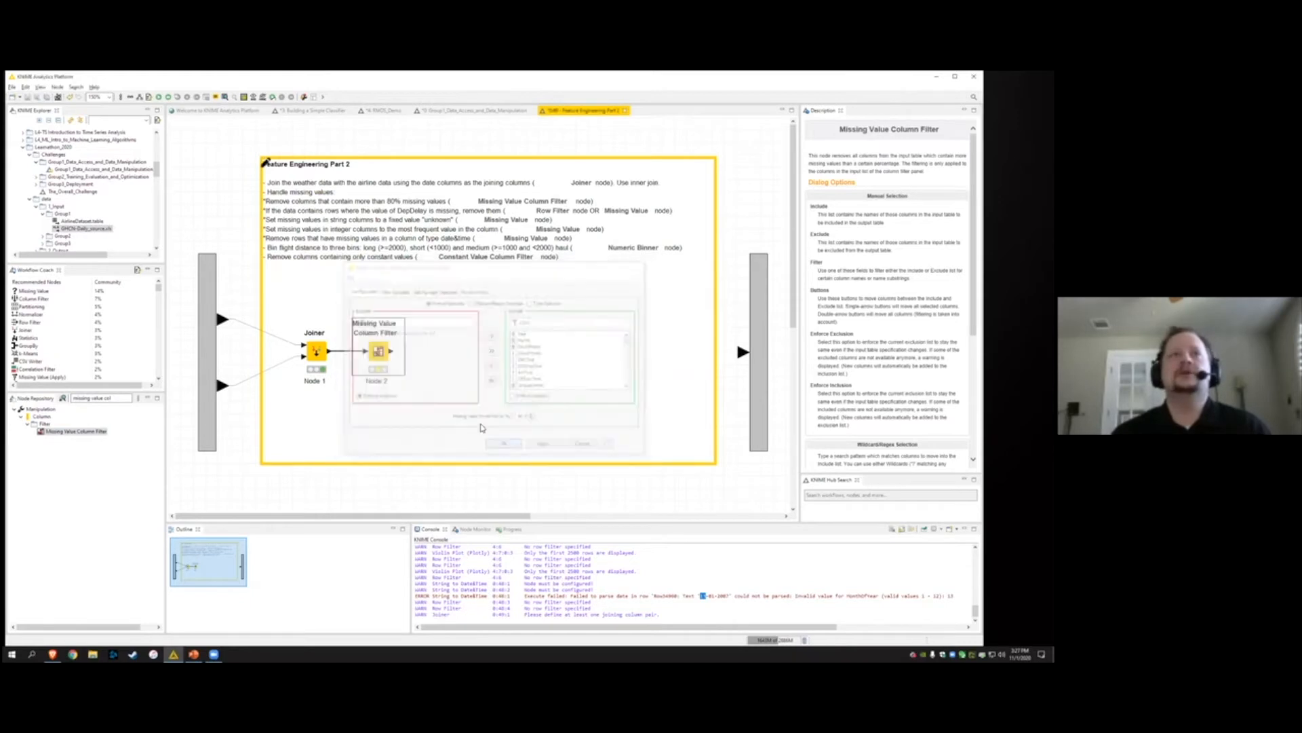
Execute the Missing Value Column Filter and compare its output's row and column counts with the Joiner's
{"action": "right_click", "coordinate": [379, 357]}
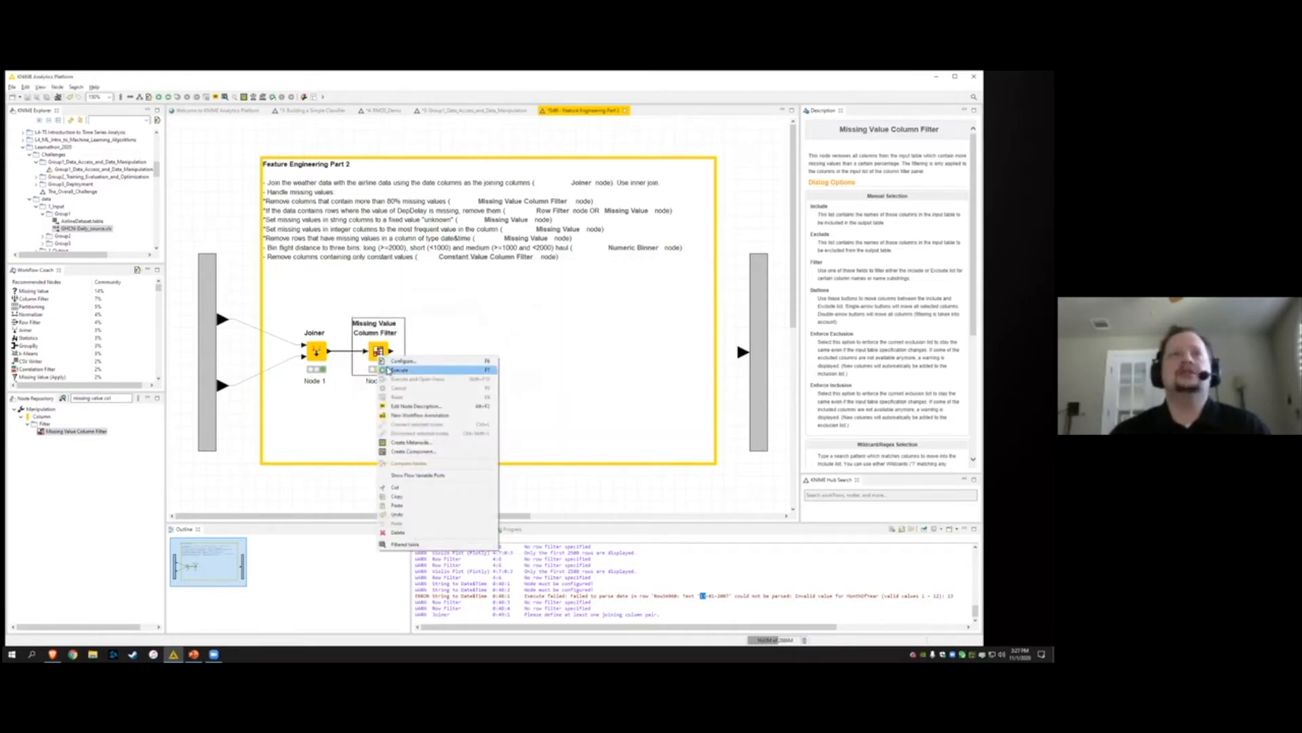
{"action": "left_click", "coordinate": [400, 370]}
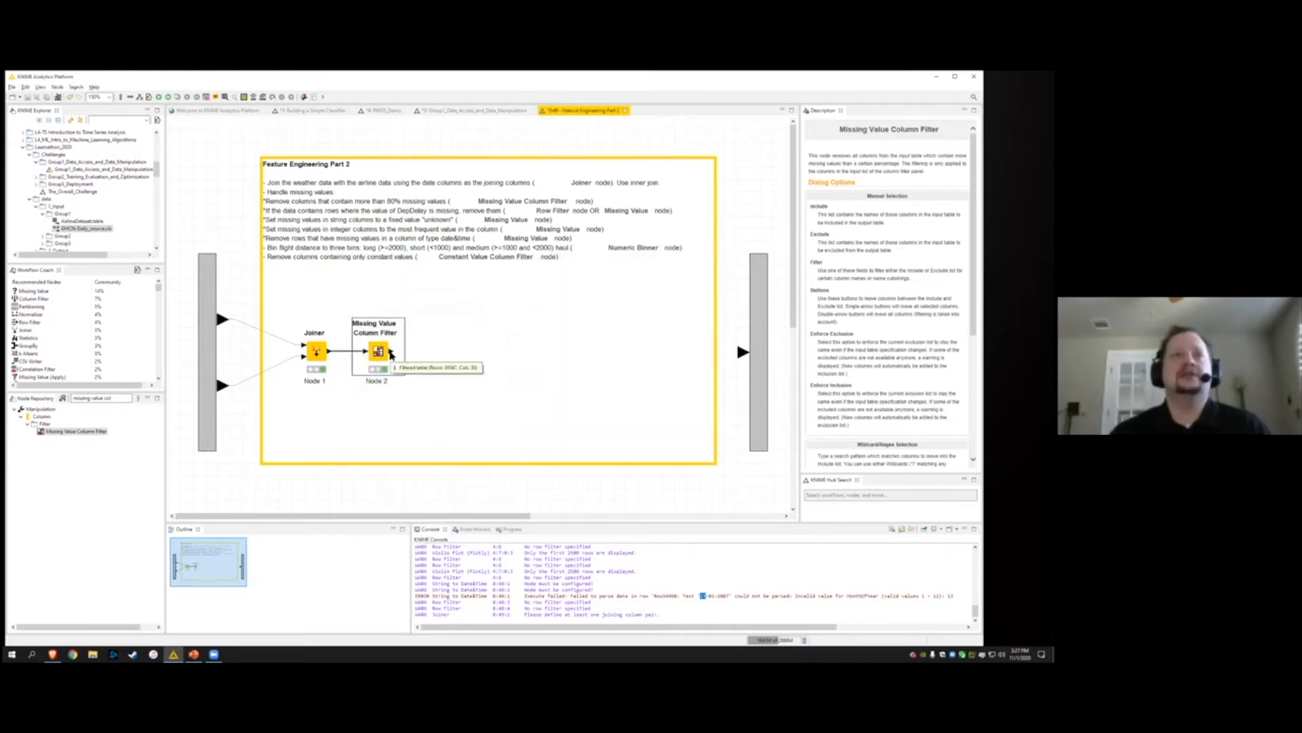
{"action": "mouse_move", "coordinate": [330, 354]}
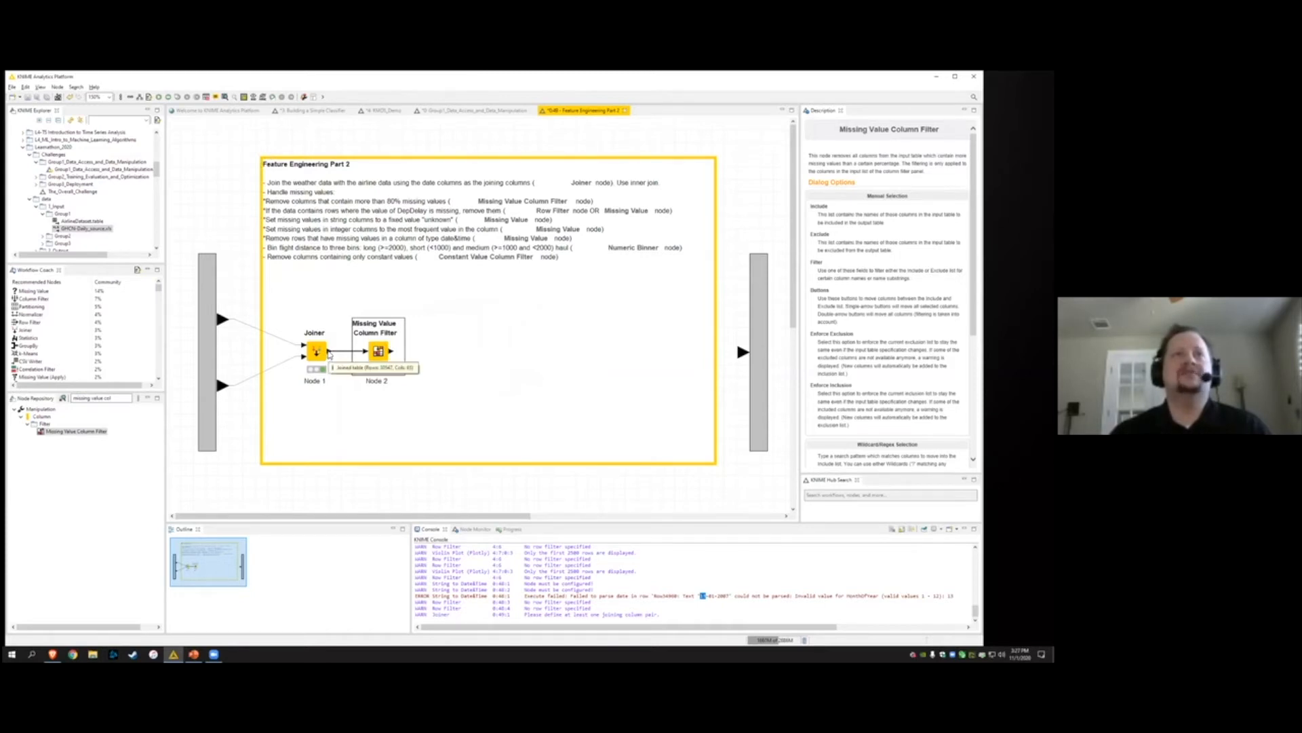
{"action": "mouse_move", "coordinate": [392, 353]}
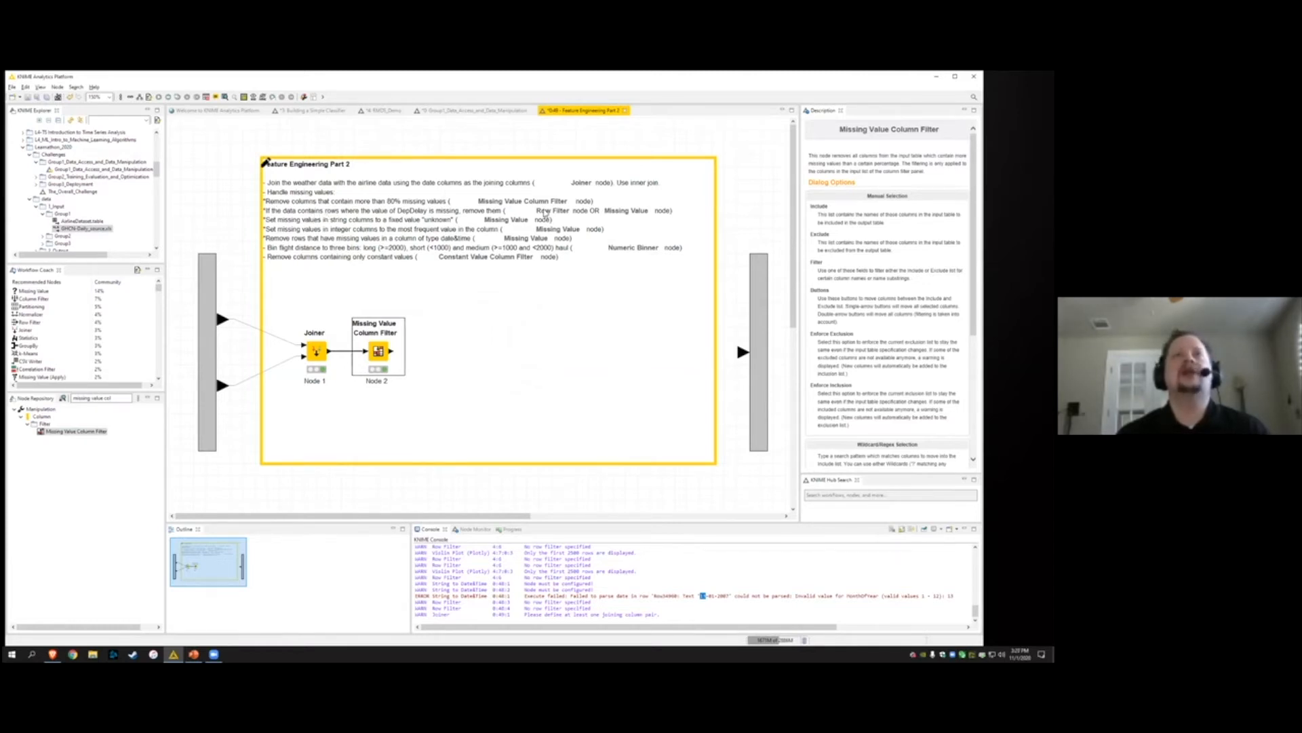
Find the Row Filter node and place it after the Missing Value Column Filter
{"action": "left_click", "coordinate": [54, 401]}
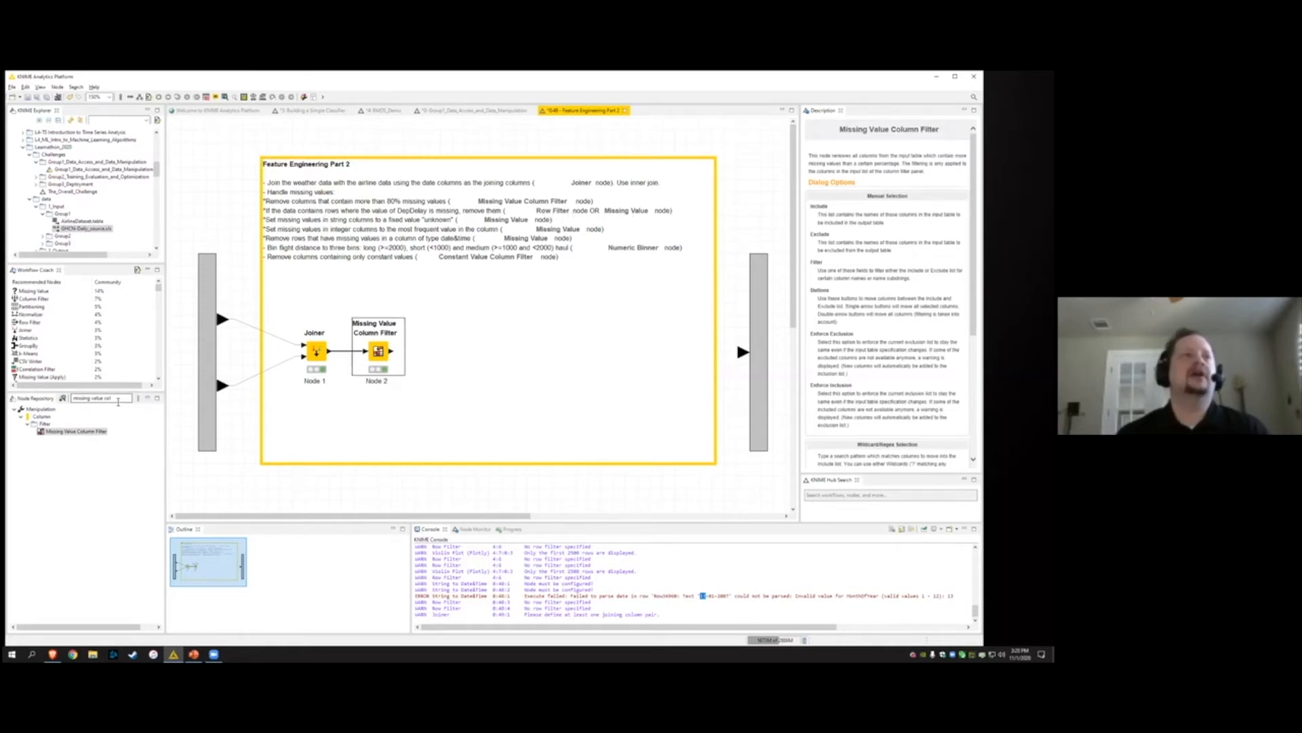
{"action": "type", "text": "Row Fil"}
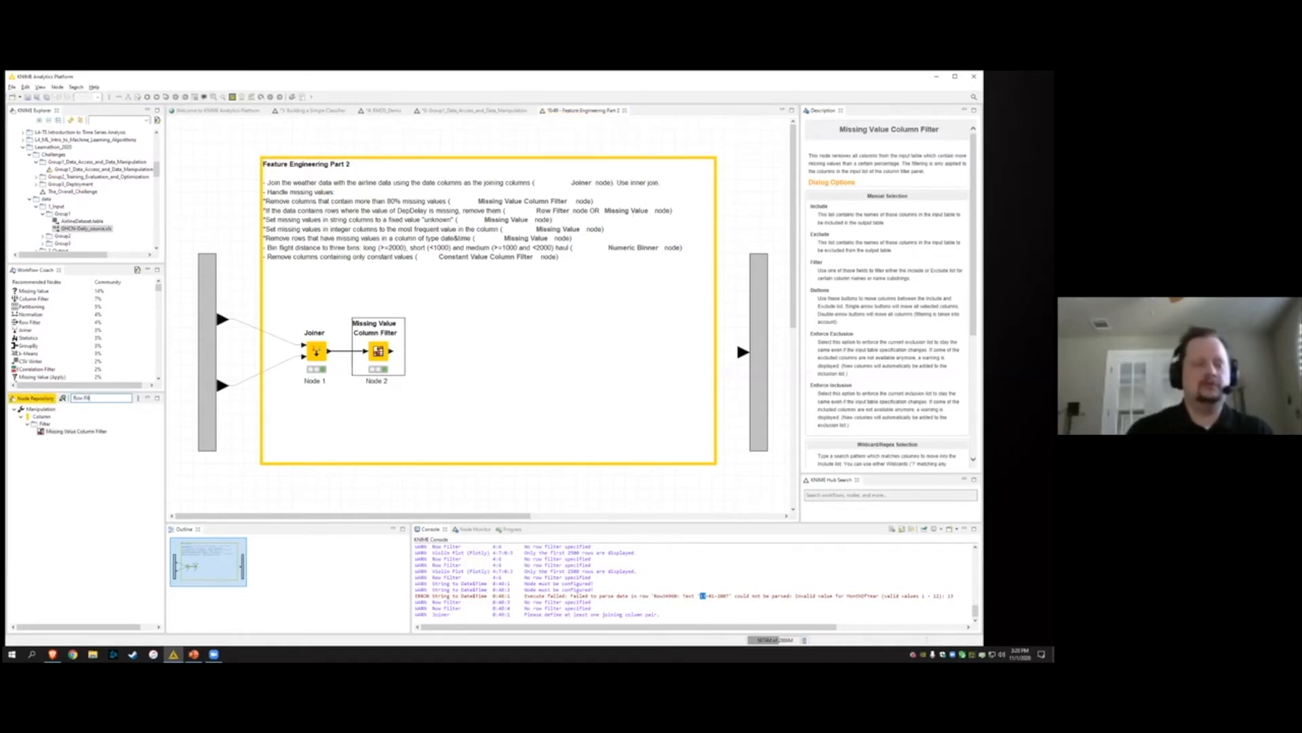
{"action": "type", "text": "ter"}
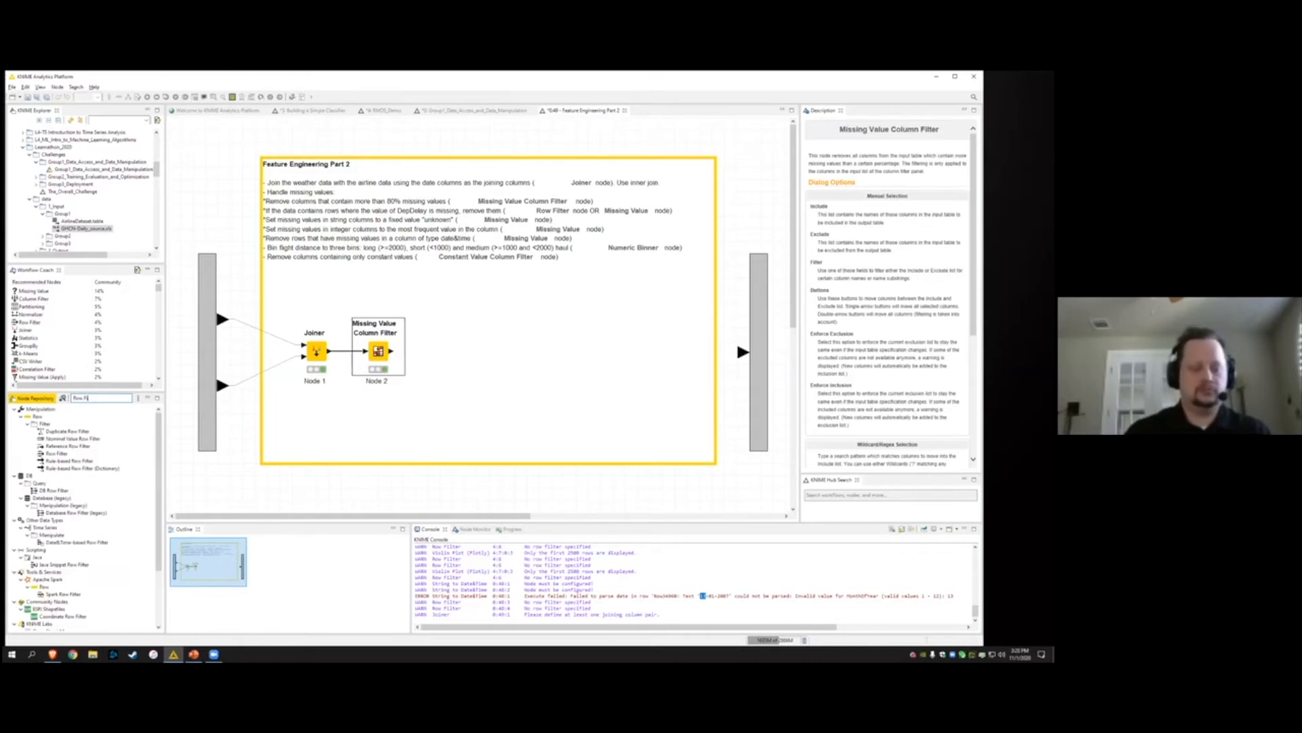
{"action": "left_click_drag", "start_coordinate": [63, 455], "coordinate": [439, 355]}
Configure the Row Filter to exclude rows by attribute value where the DepDelay column has only missing values match
{"action": "double_click", "coordinate": [440, 353]}
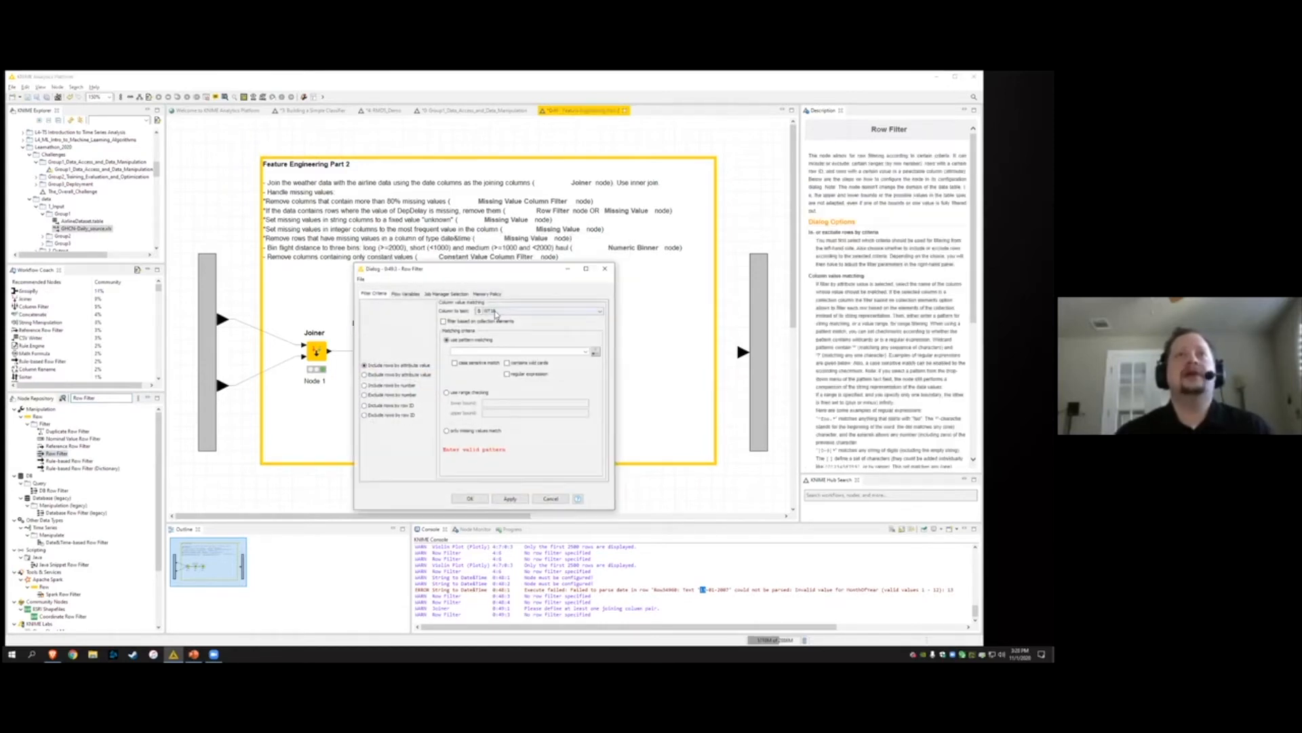
{"action": "left_click", "coordinate": [497, 311]}
{"action": "scroll", "coordinate": [494, 346], "scroll_direction": "up", "scroll_amount": 5}
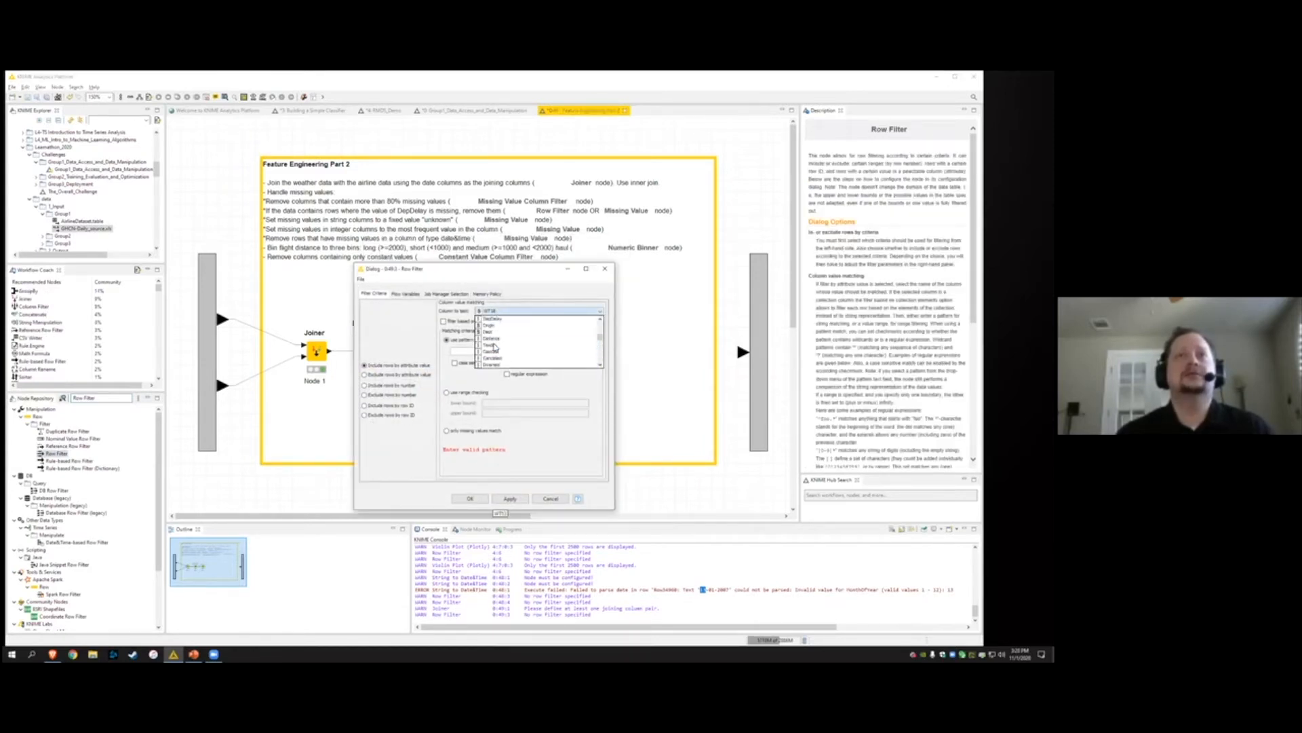
{"action": "scroll", "coordinate": [521, 354], "scroll_direction": "up", "scroll_amount": 3}
{"action": "left_click", "coordinate": [498, 339]}
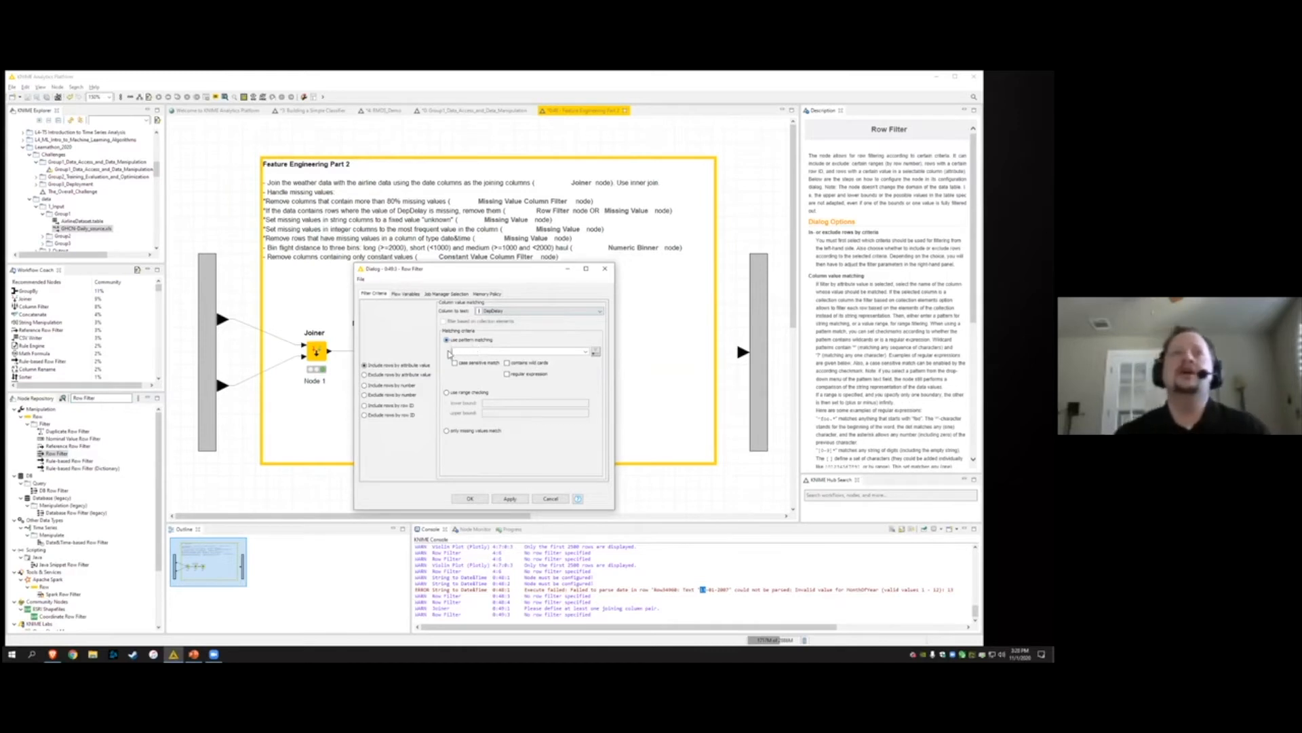
{"action": "left_click", "coordinate": [447, 432]}
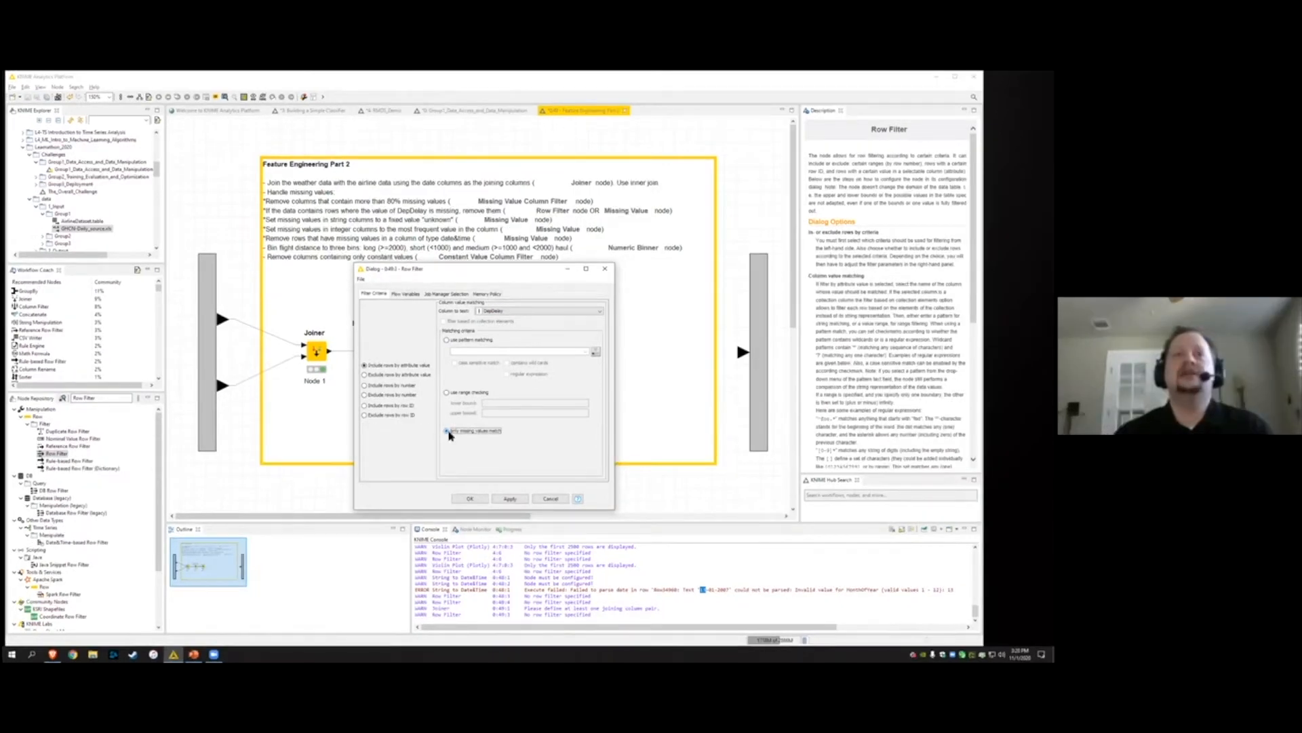
{"action": "left_click", "coordinate": [365, 375]}
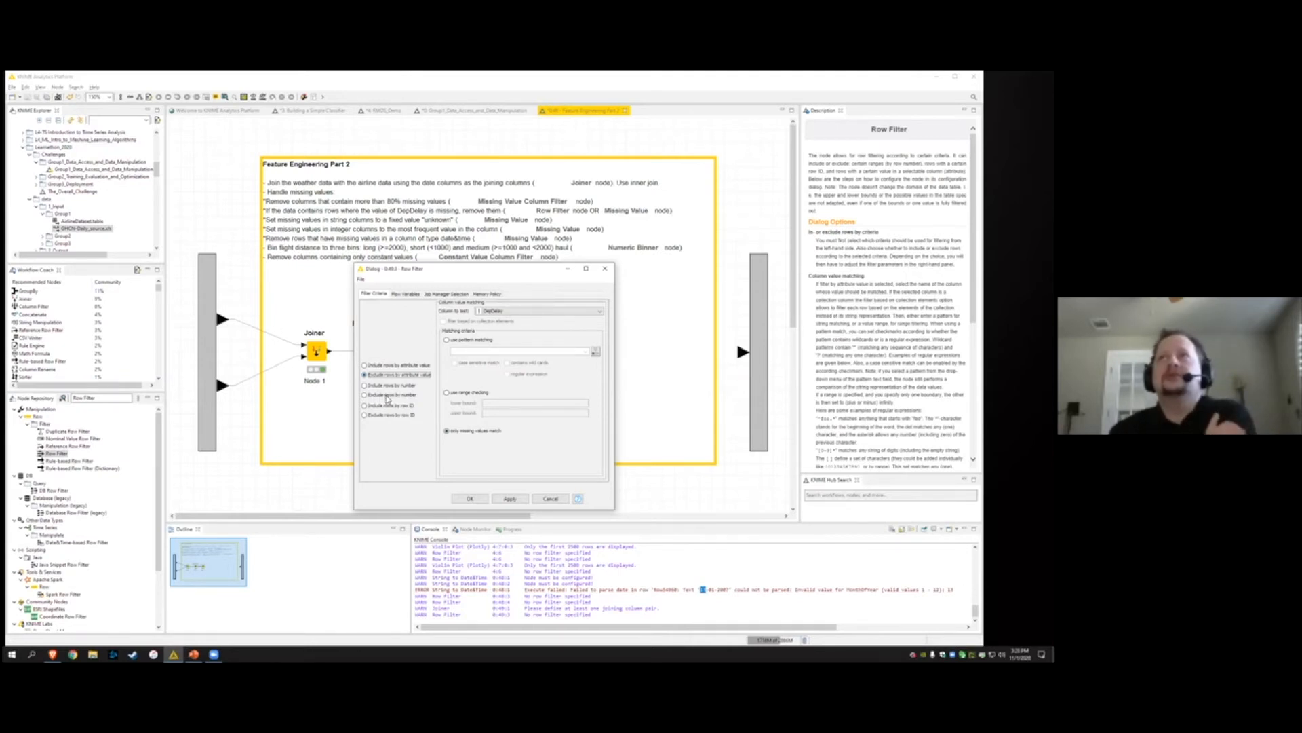
{"action": "left_click", "coordinate": [470, 499]}
Execute the Row Filter and compare its output's row count with that of the Missing Value Column Filter
{"action": "right_click", "coordinate": [442, 356]}
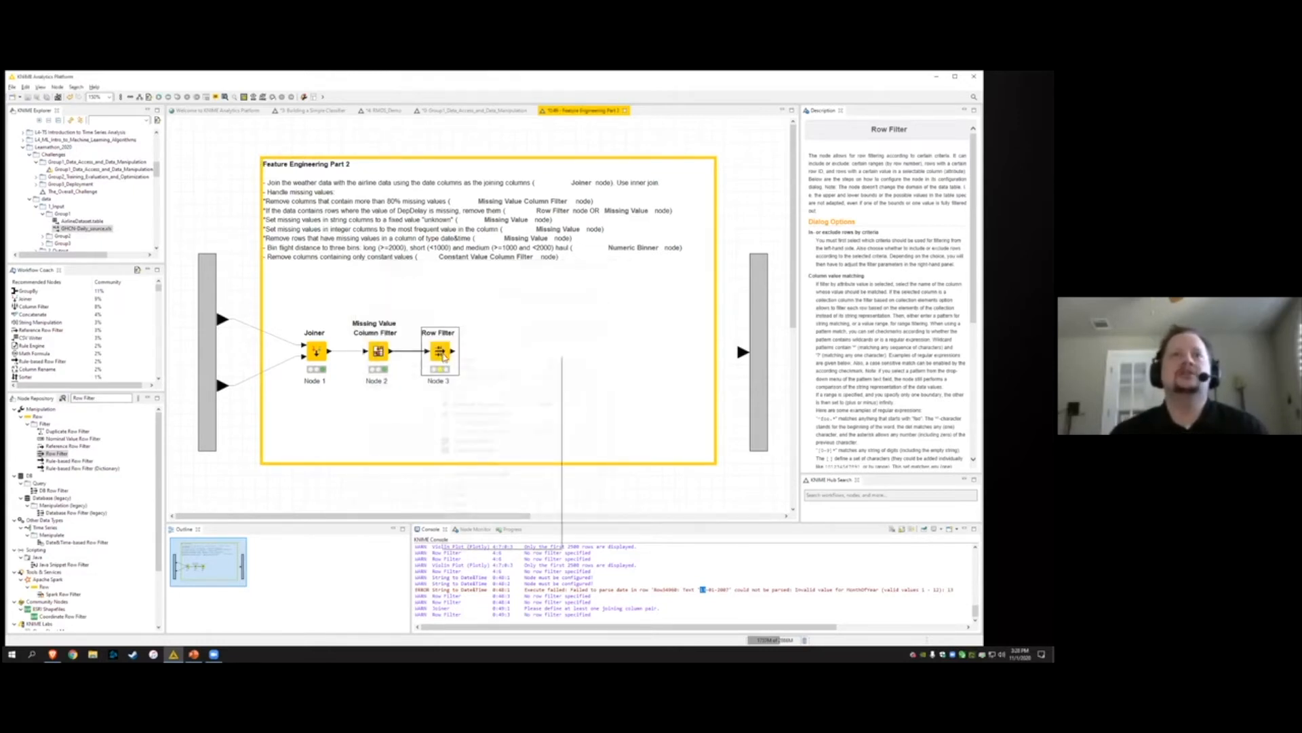
{"action": "left_click", "coordinate": [458, 369]}
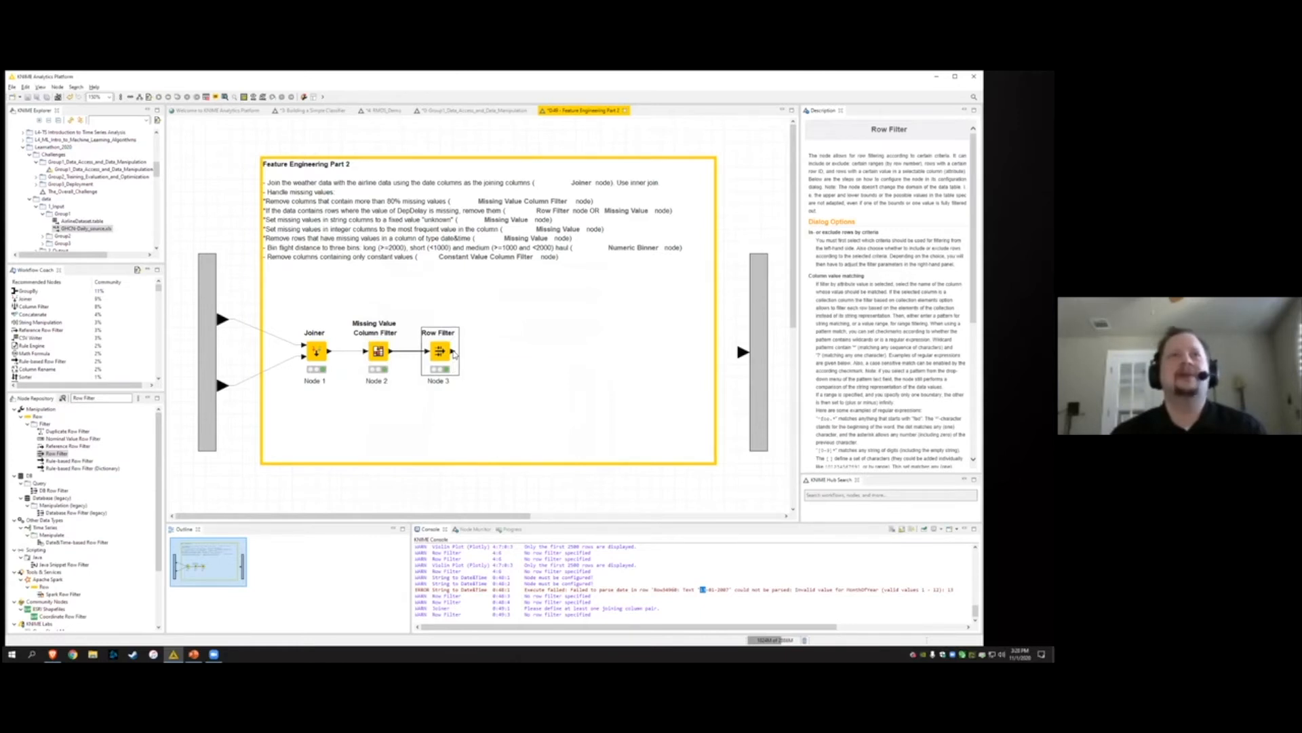
{"action": "mouse_move", "coordinate": [391, 356]}
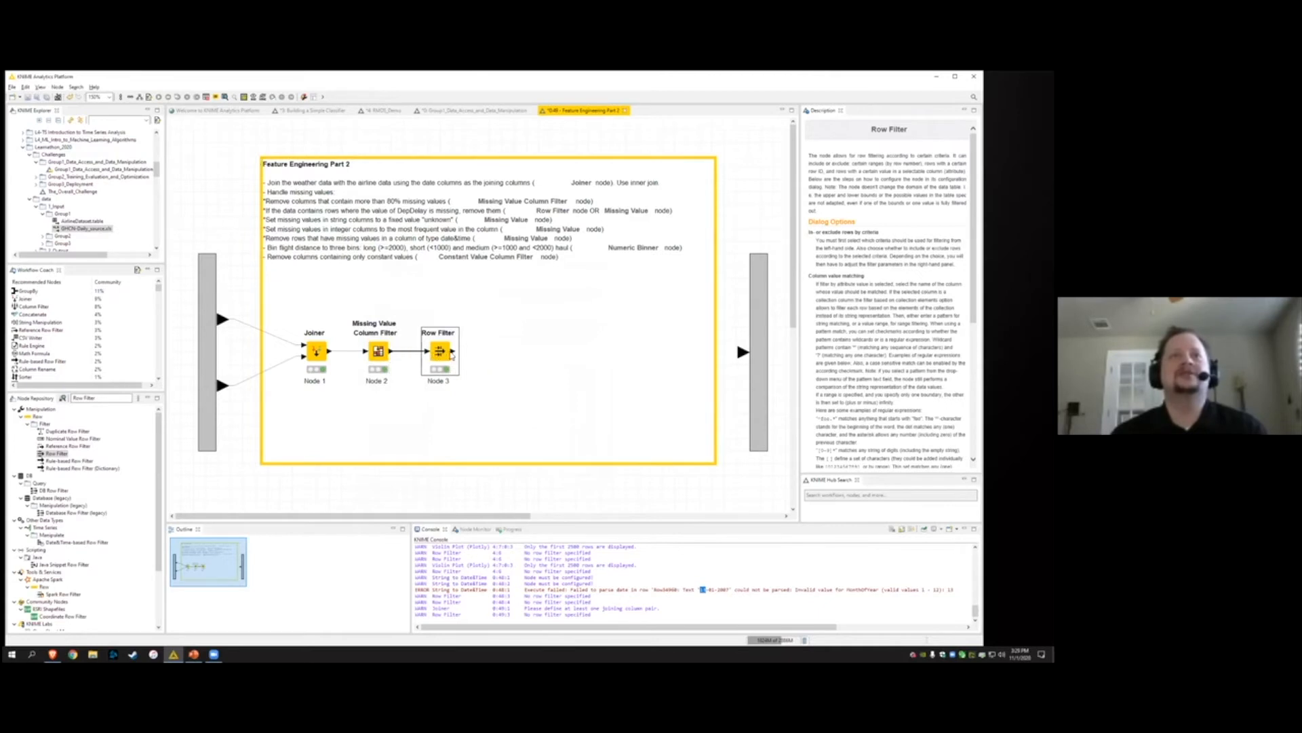
{"action": "mouse_move", "coordinate": [451, 355]}
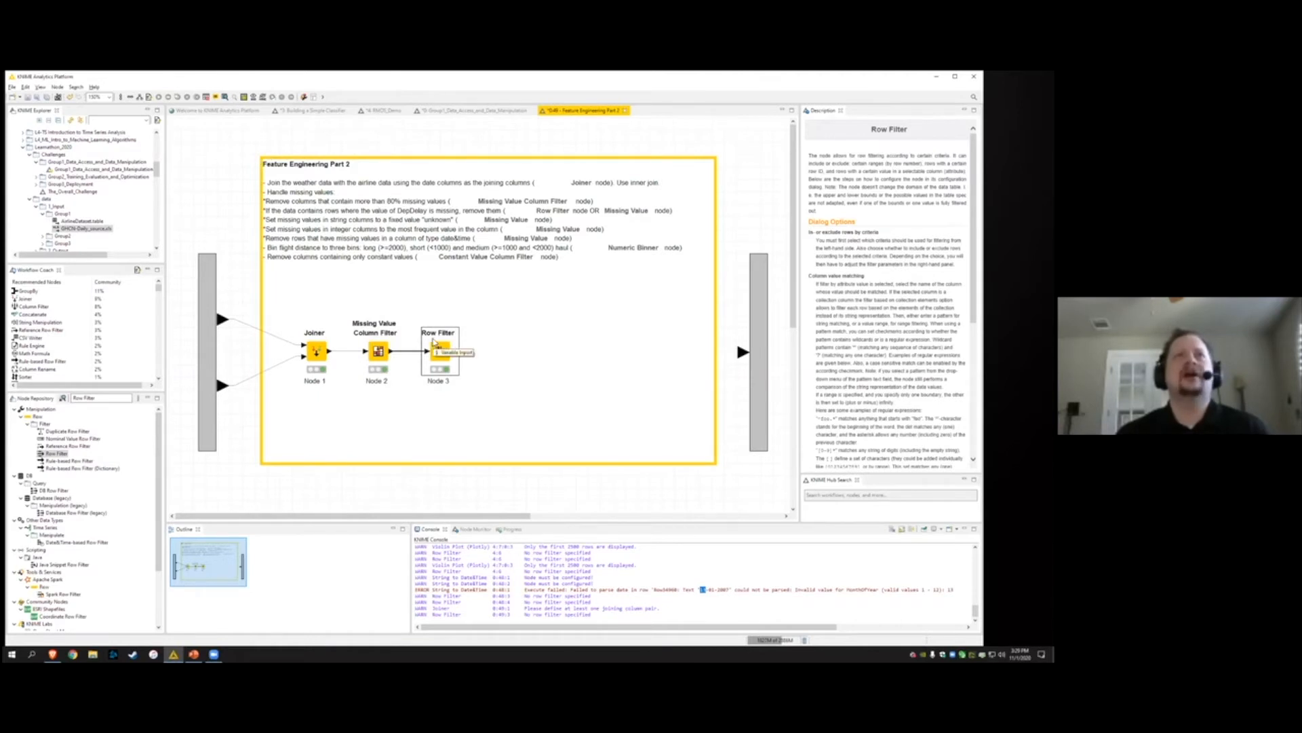
Find the Missing Value node, place it after the Row Filter and connect it to the Row Filter's output
{"action": "left_click", "coordinate": [55, 399]}
{"action": "type", "text": "missing value"}
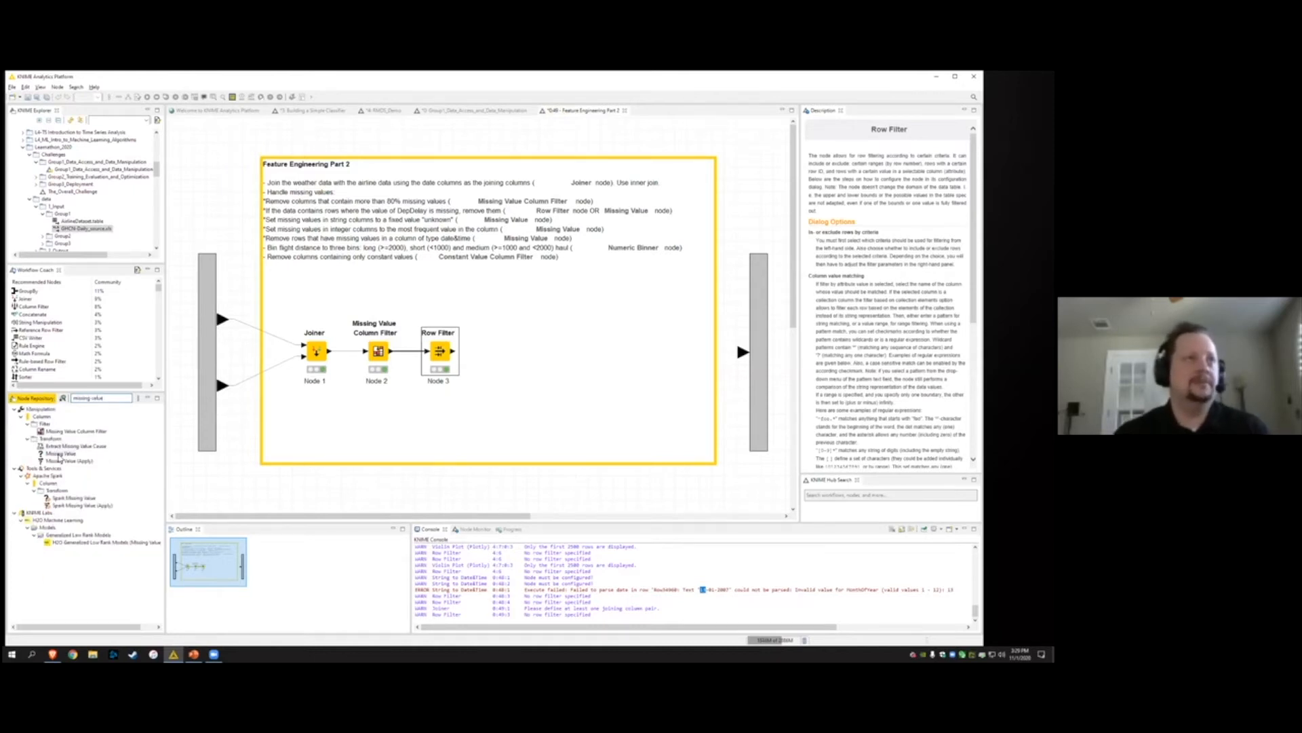
{"action": "left_click_drag", "start_coordinate": [59, 458], "coordinate": [498, 358]}
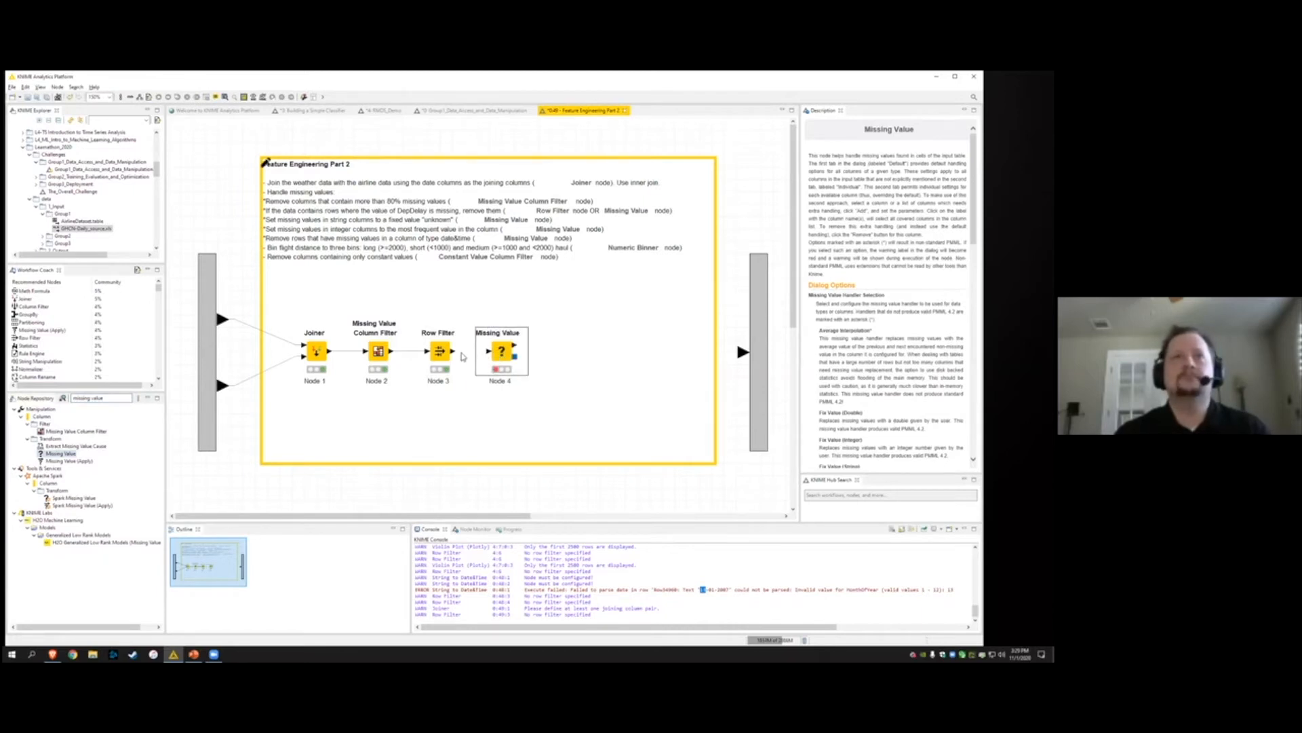
{"action": "left_click_drag", "start_coordinate": [453, 352], "coordinate": [490, 359]}
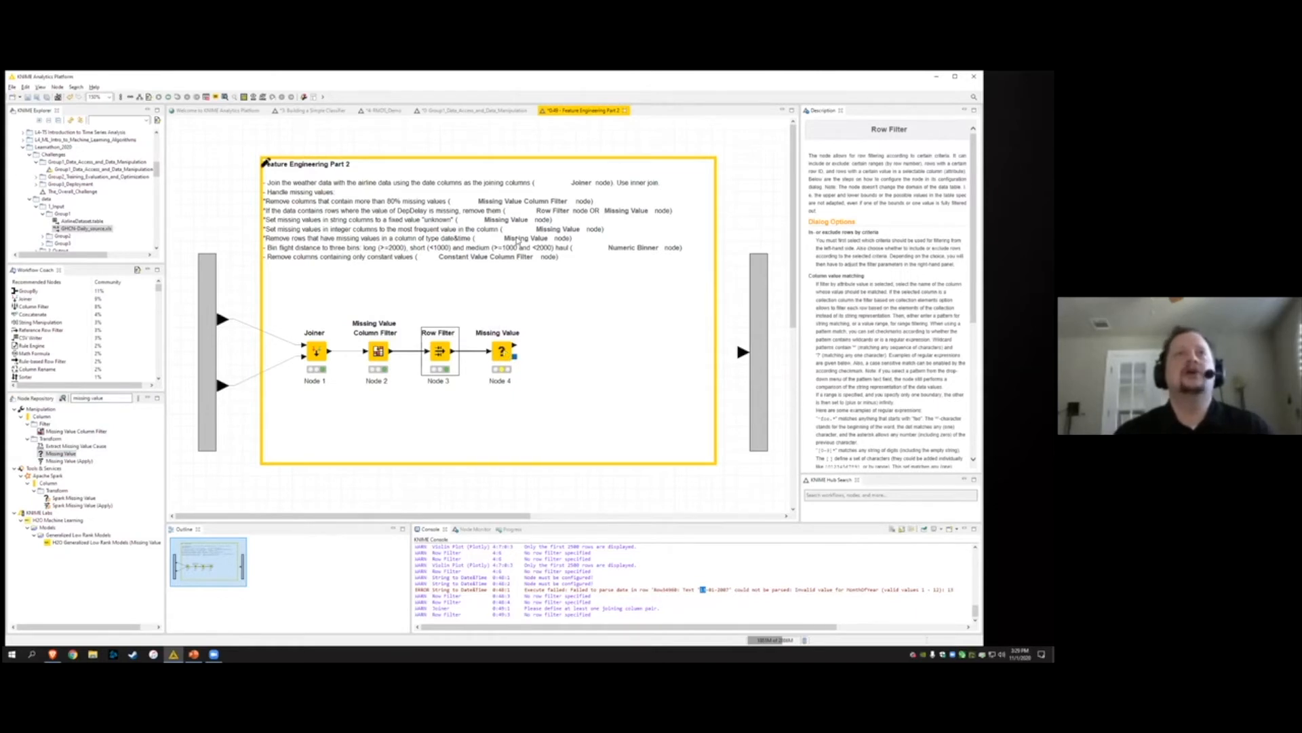
Open the Missing Value node's configuration and set the default for String columns to Fix Value with the value "unknown"
{"action": "left_click", "coordinate": [504, 352]}
{"action": "double_click", "coordinate": [504, 352]}
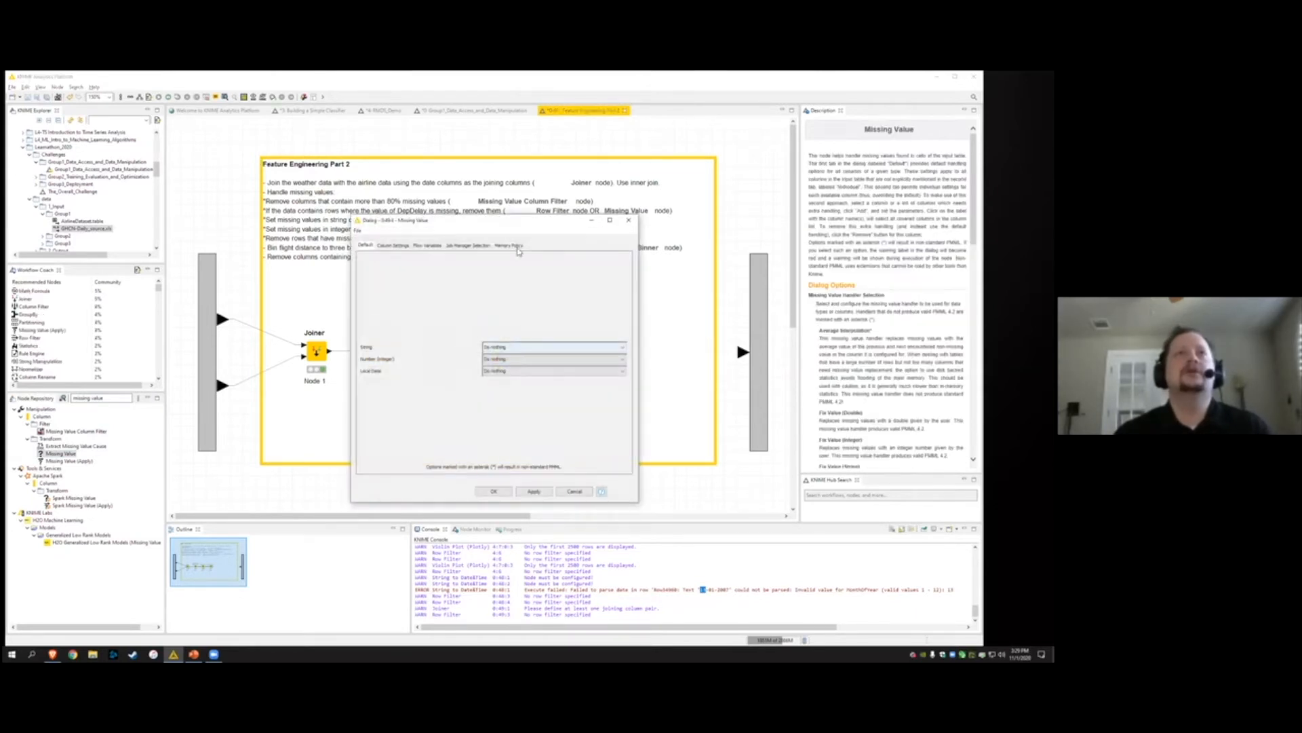
{"action": "left_click_drag", "start_coordinate": [505, 225], "coordinate": [484, 279]}
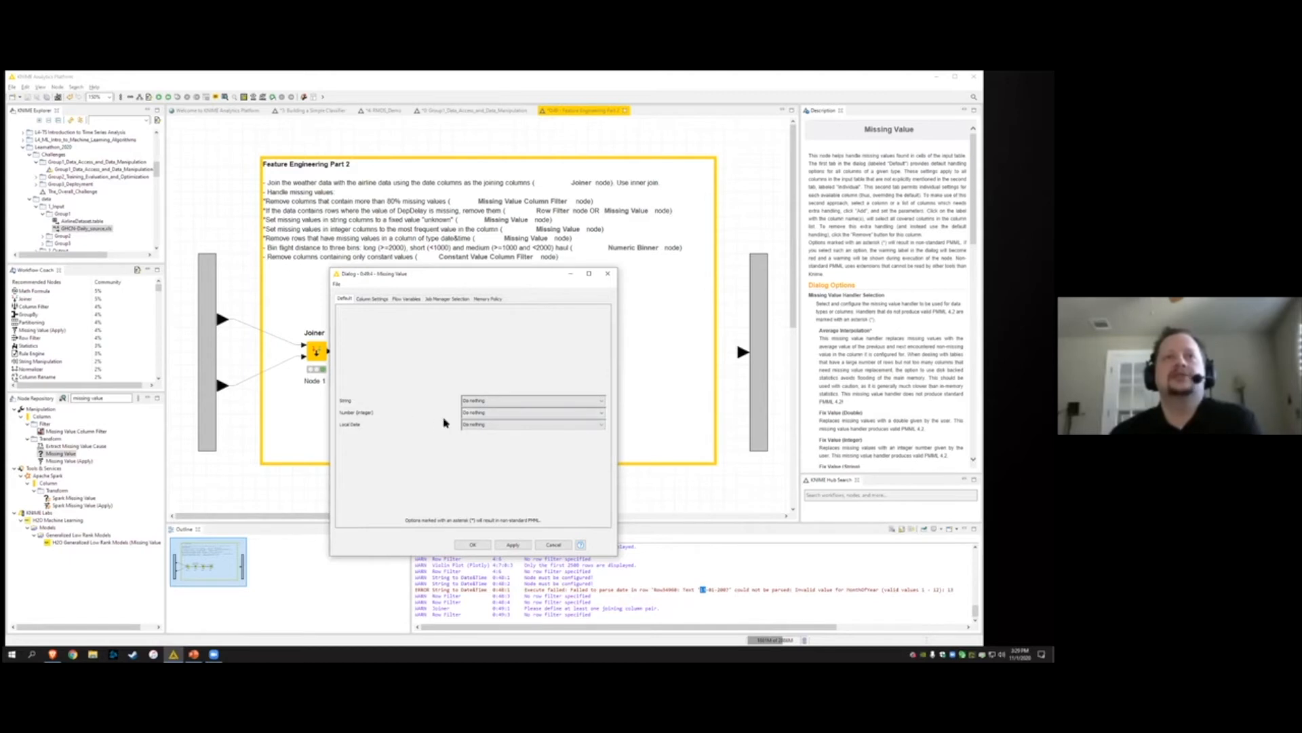
{"action": "left_click", "coordinate": [496, 402]}
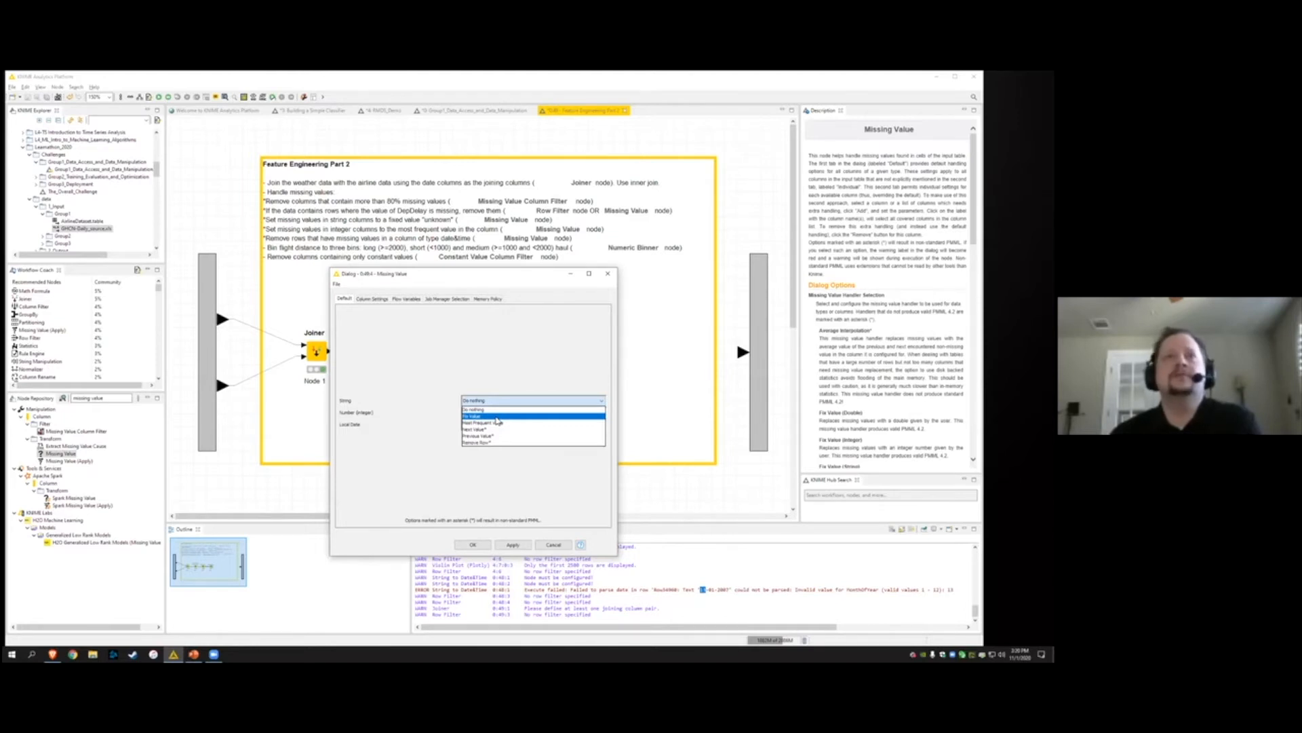
{"action": "left_click", "coordinate": [496, 417]}
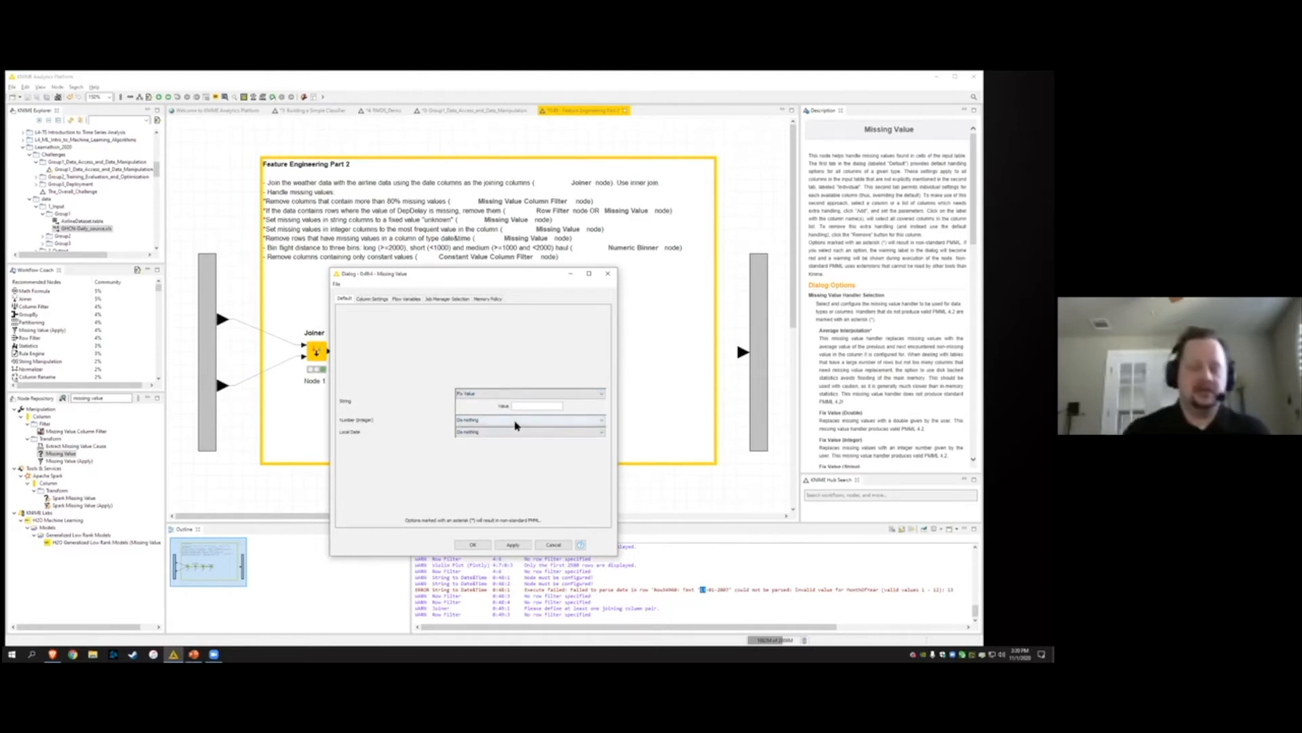
{"action": "type", "text": "unknown"}
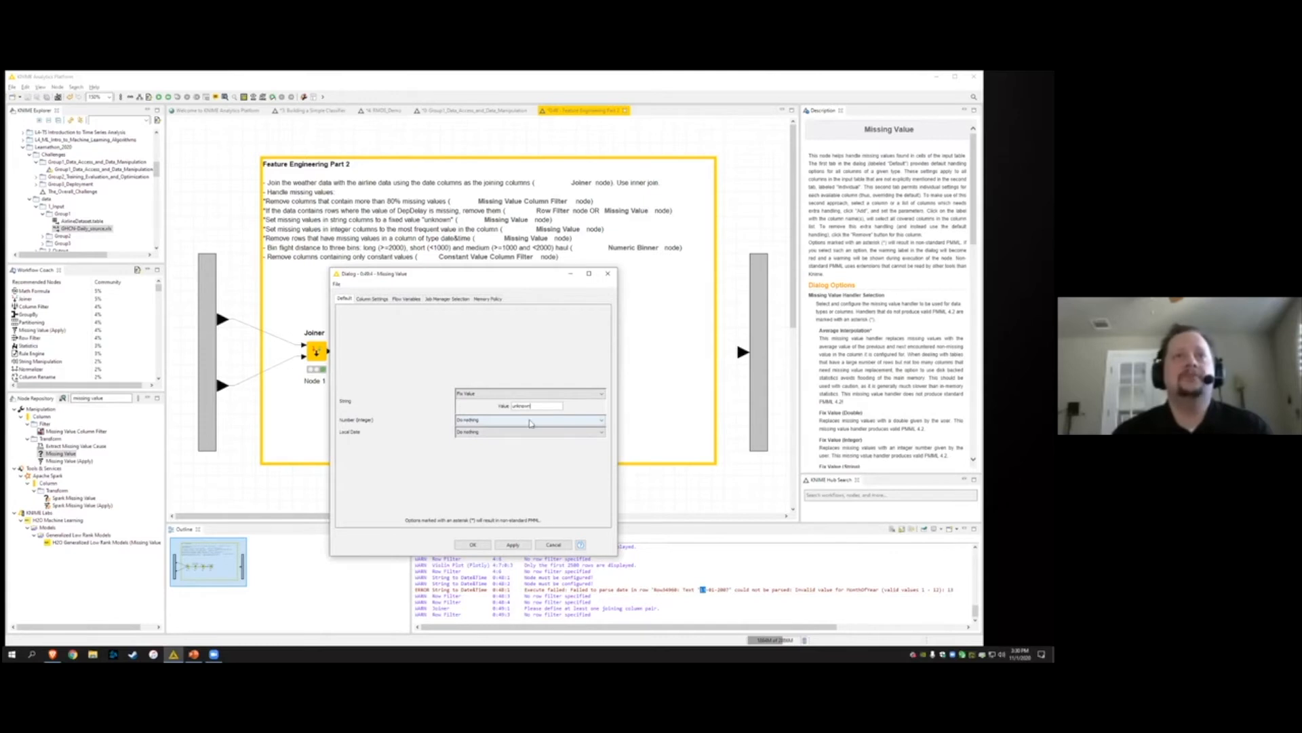
Set the missing value defaults to Most Frequent Value for Number (integer) columns and Remove Row* for Local Date columns
{"action": "left_click", "coordinate": [600, 422]}
{"action": "left_click_drag", "start_coordinate": [603, 440], "coordinate": [607, 437]}
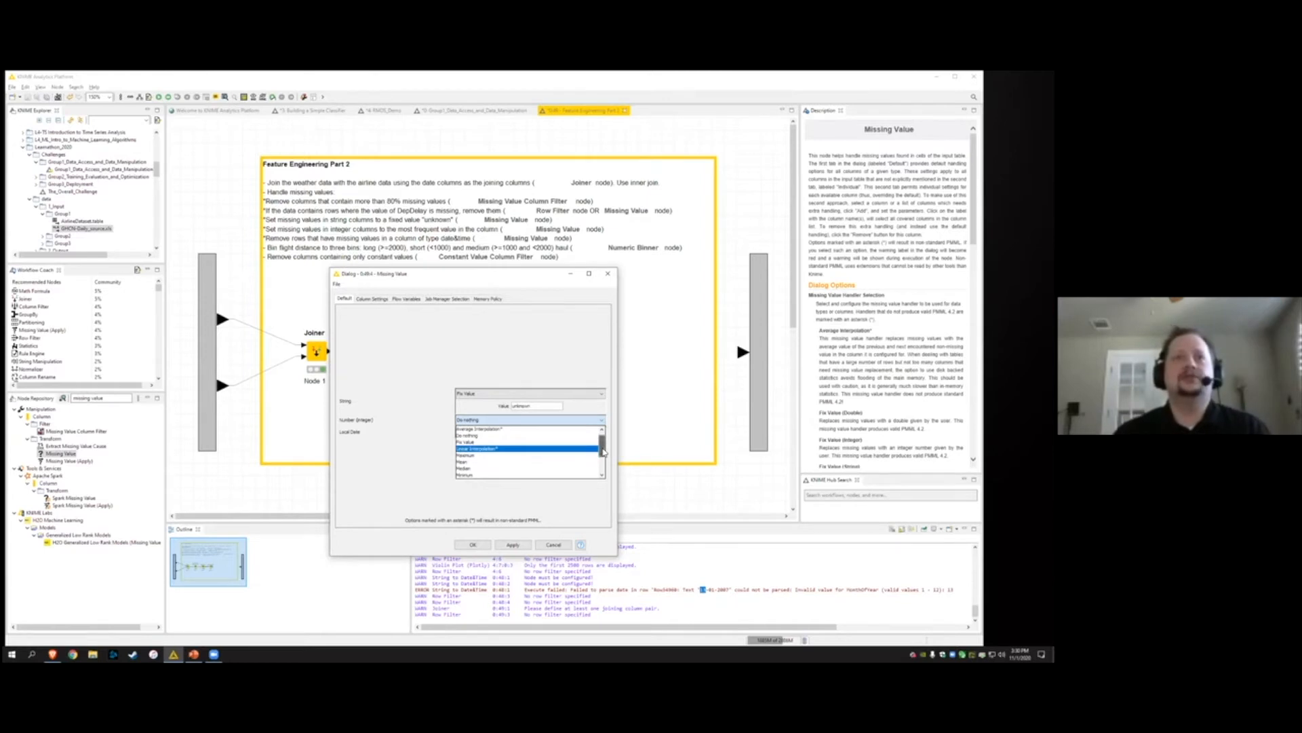
{"action": "left_click_drag", "start_coordinate": [603, 447], "coordinate": [603, 453]}
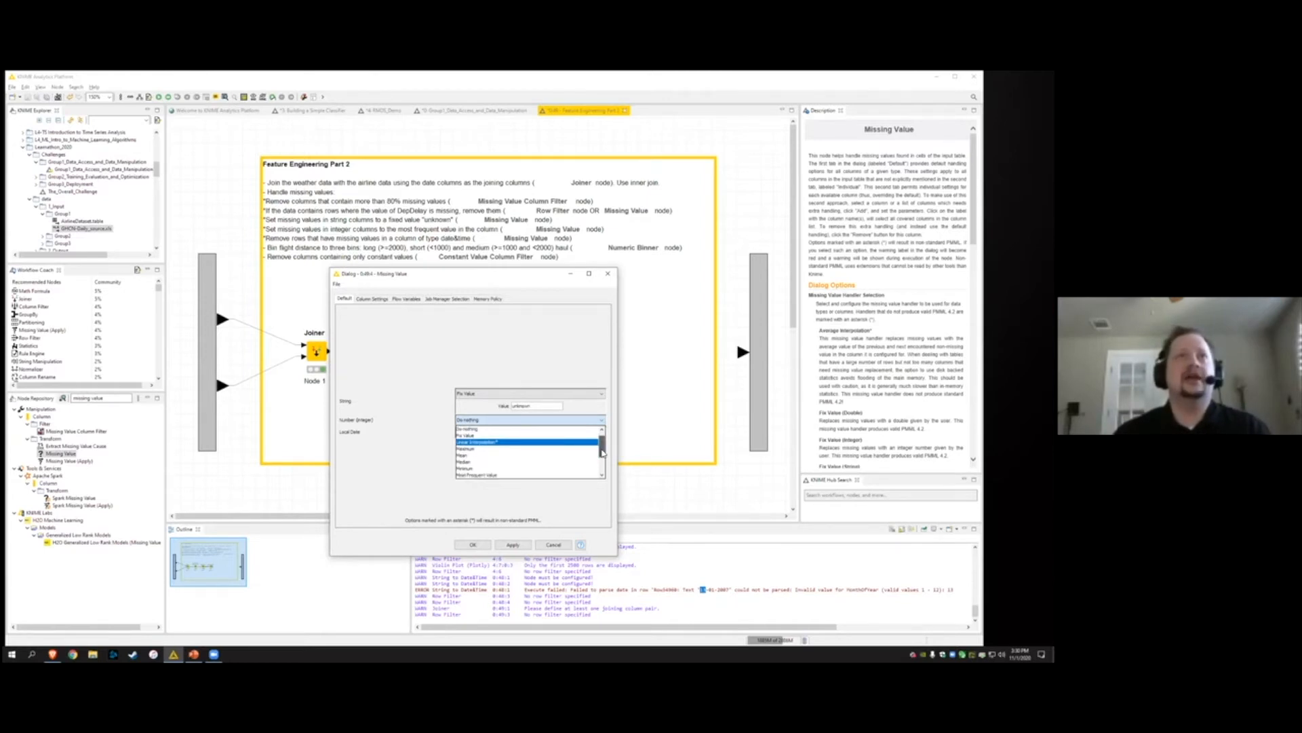
{"action": "left_click_drag", "start_coordinate": [603, 453], "coordinate": [602, 468]}
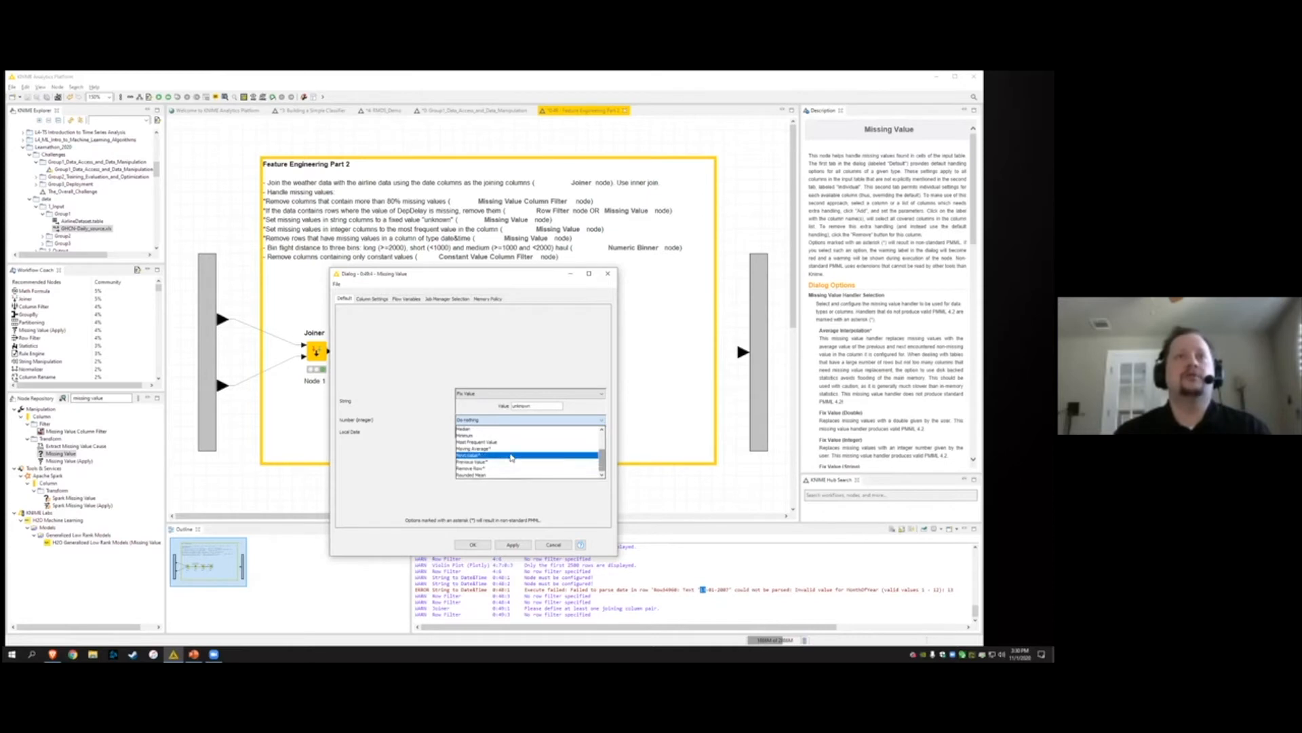
{"action": "left_click", "coordinate": [502, 443]}
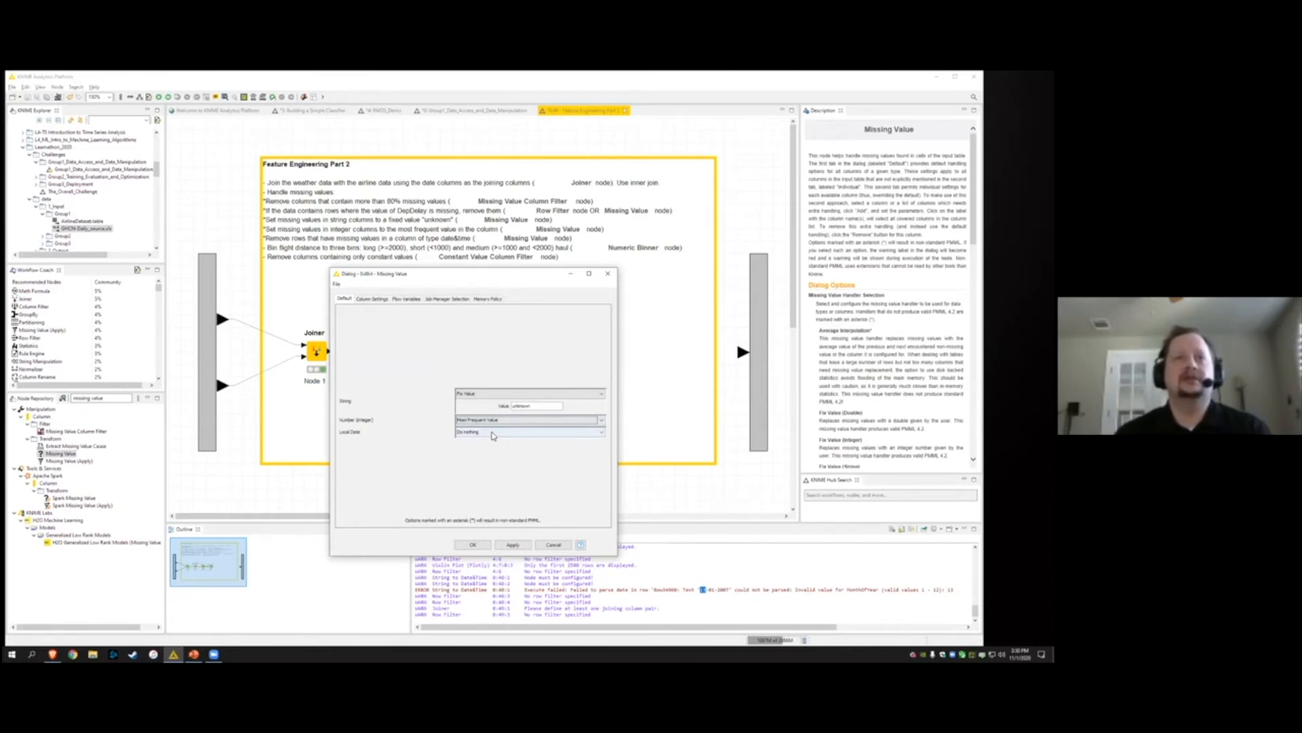
{"action": "left_click", "coordinate": [493, 434]}
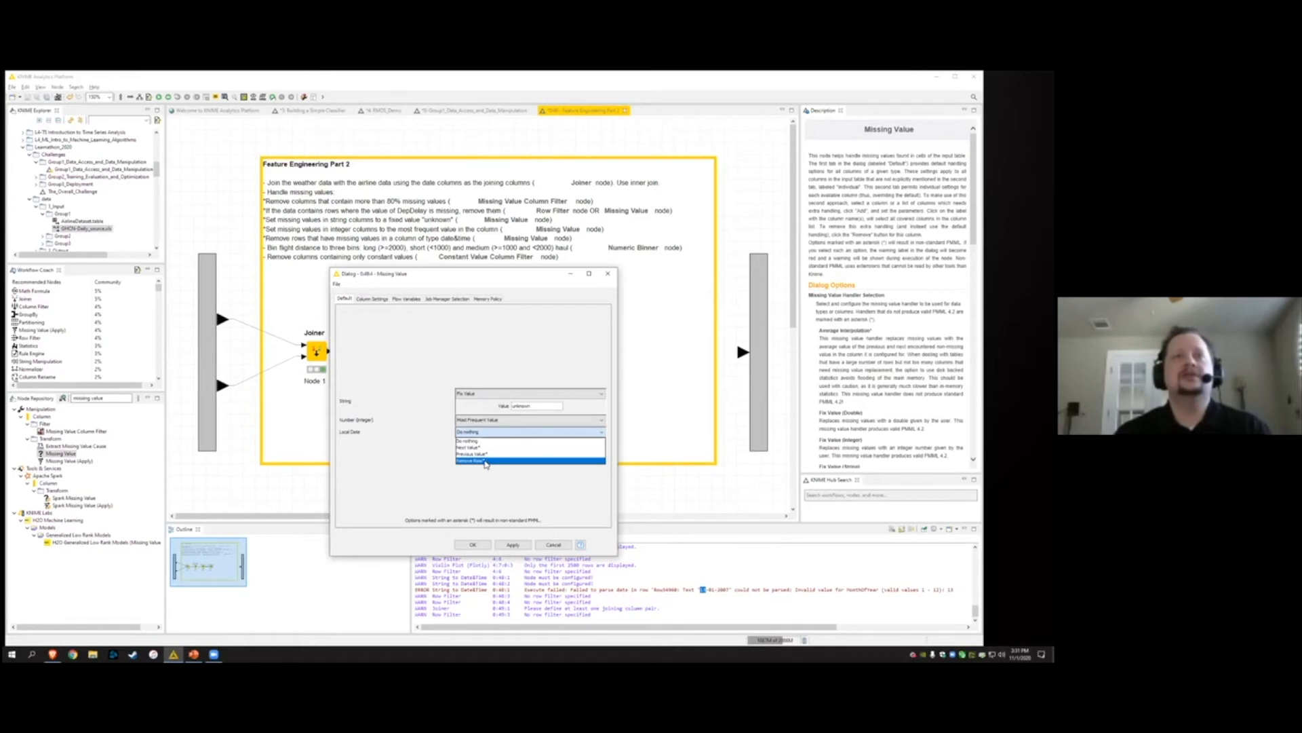
{"action": "left_click", "coordinate": [485, 461]}
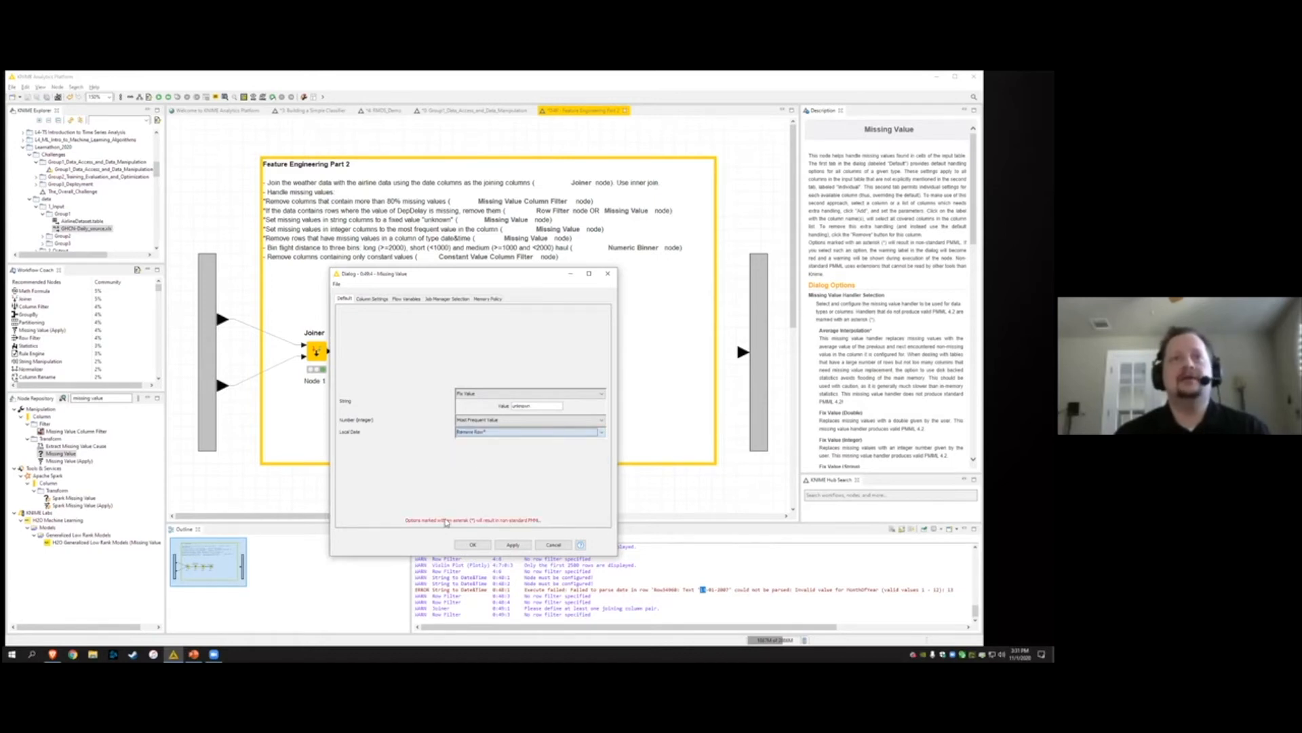
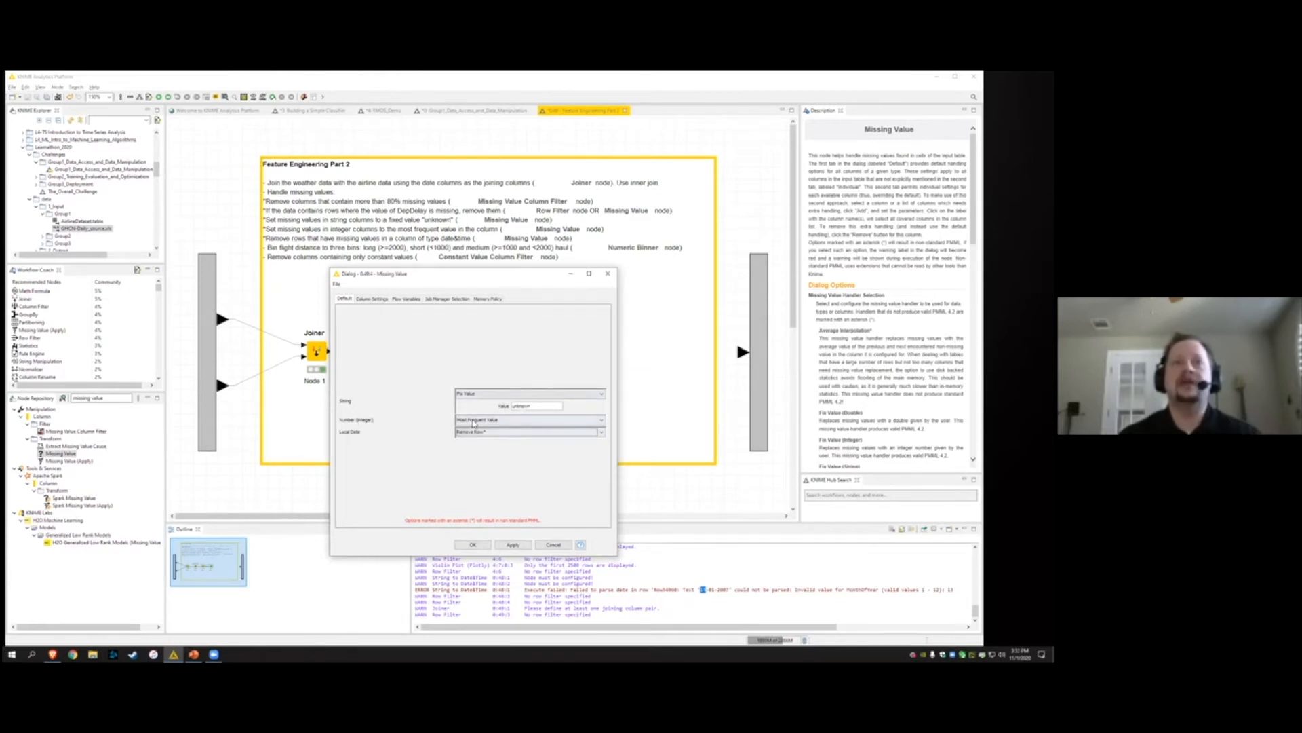
Try a column-specific missing value setting of Previous Value* for DepTime, and remove it again
{"action": "left_click", "coordinate": [378, 300]}
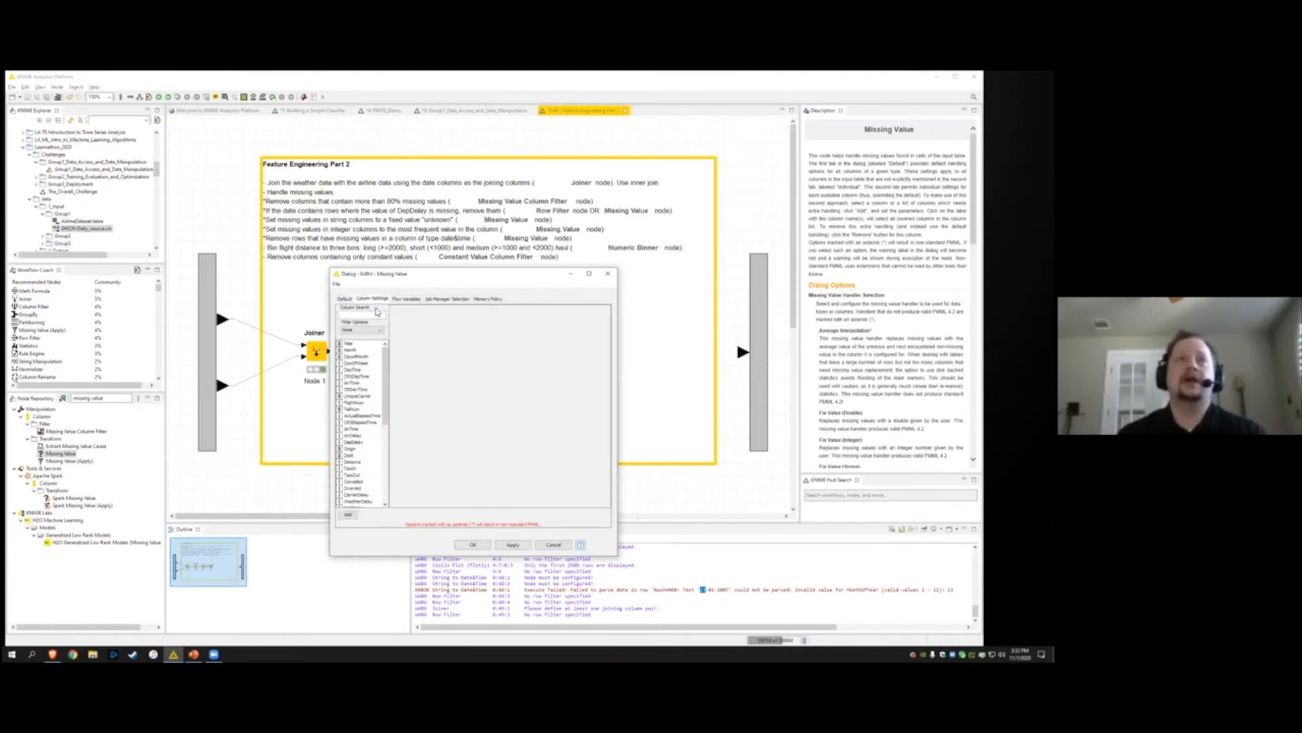
{"action": "double_click", "coordinate": [357, 370]}
{"action": "left_click", "coordinate": [541, 342]}
{"action": "scroll", "coordinate": [536, 373], "scroll_direction": "down", "scroll_amount": 5}
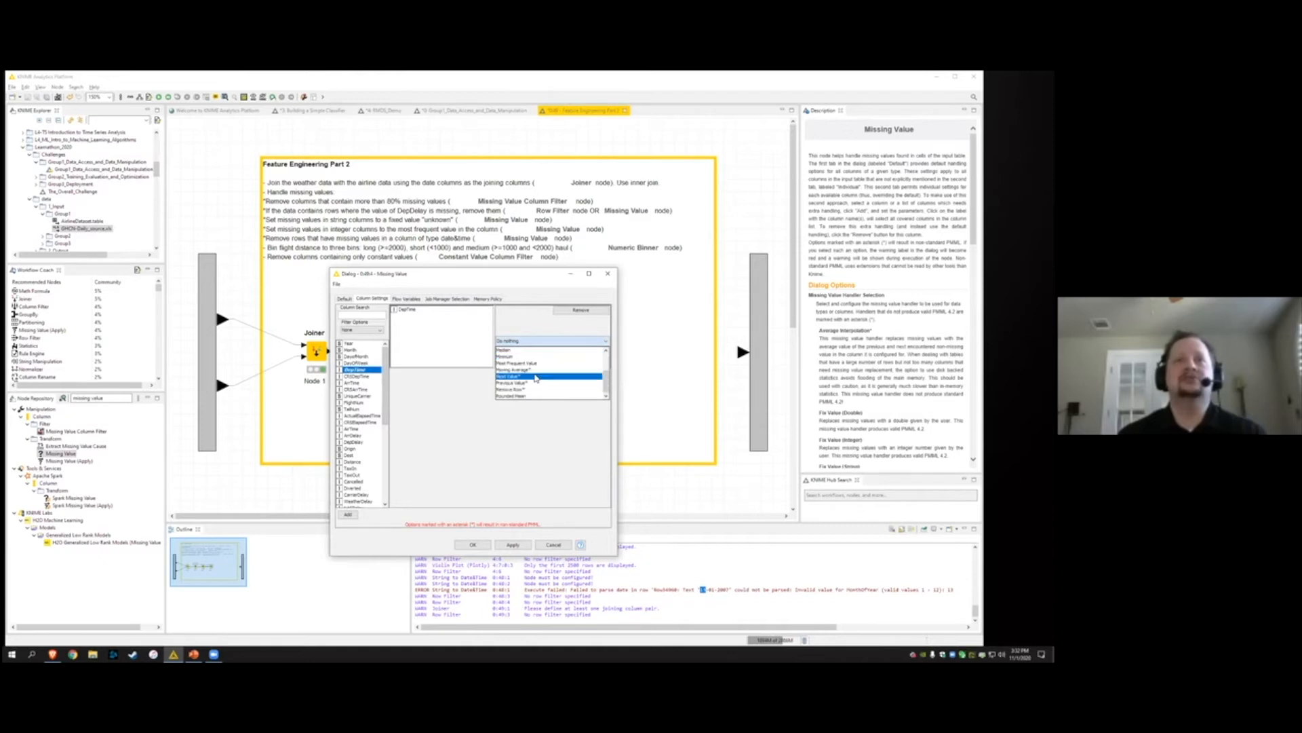
{"action": "left_click", "coordinate": [536, 383]}
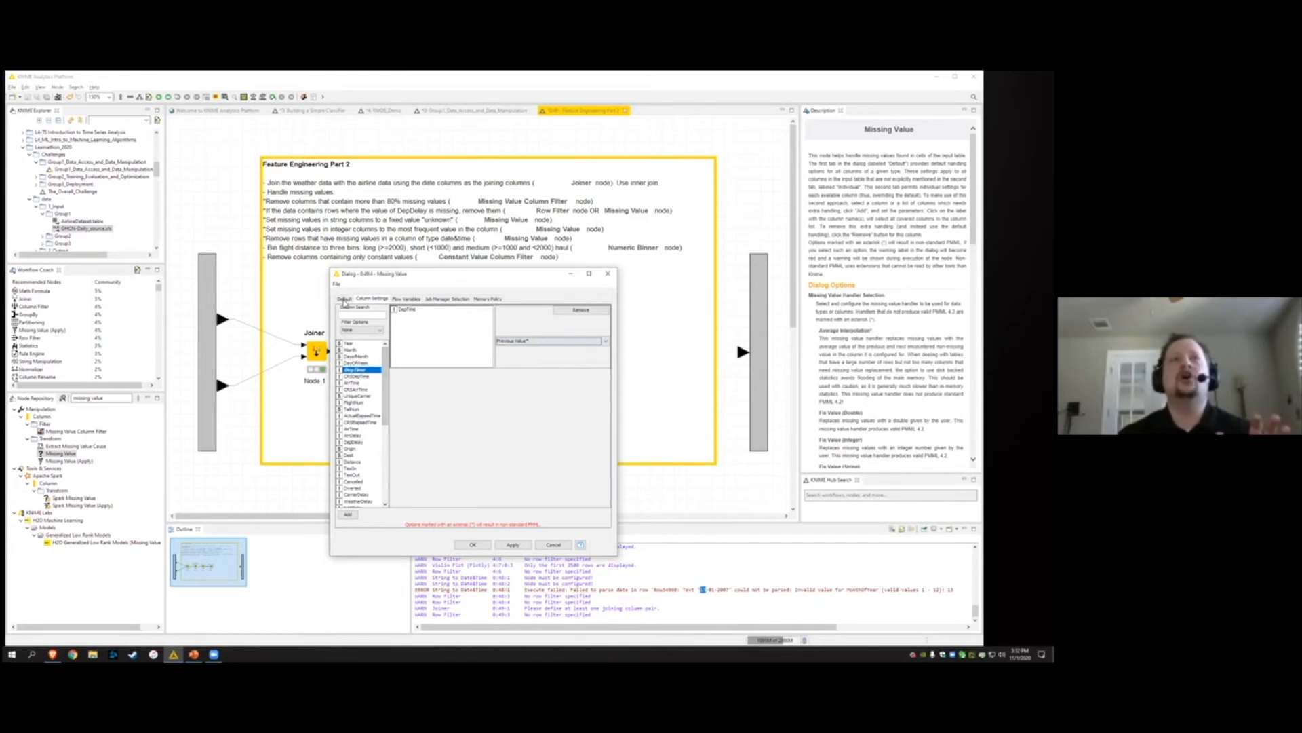
{"action": "left_click", "coordinate": [344, 300]}
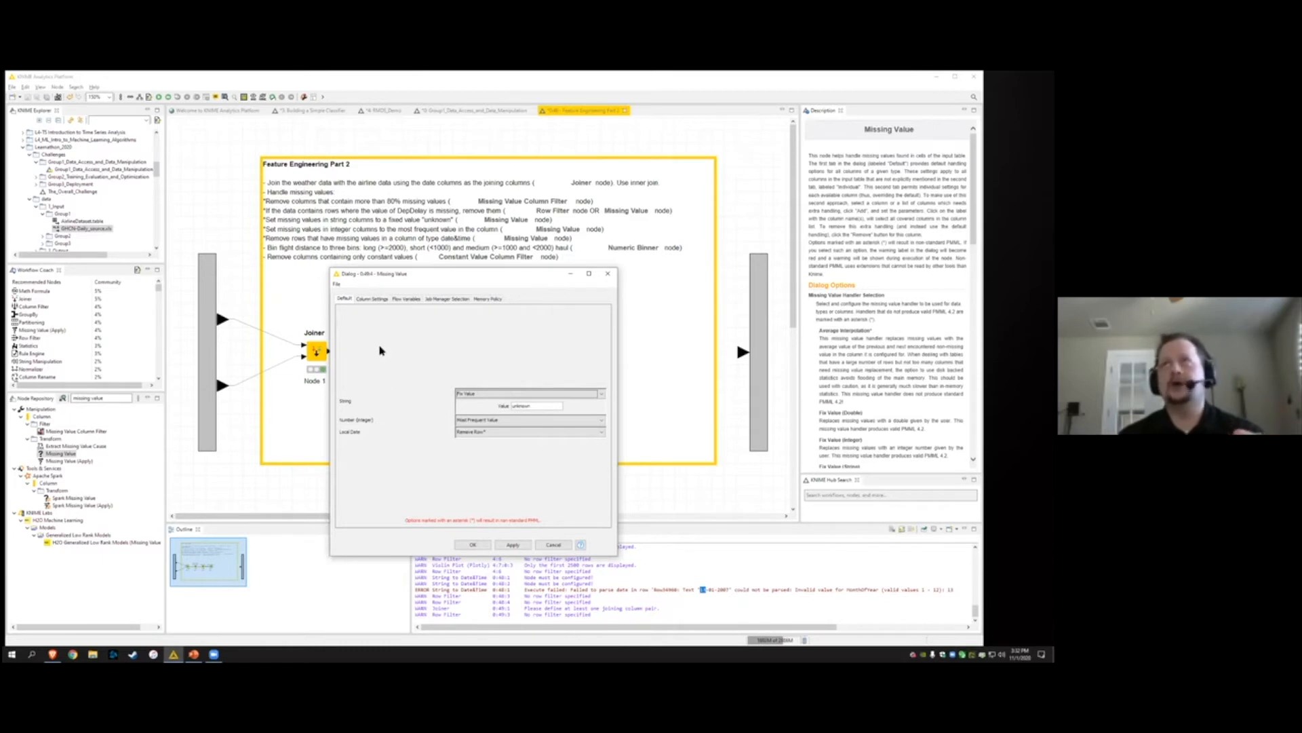
{"action": "left_click", "coordinate": [377, 300]}
{"action": "left_click", "coordinate": [582, 311]}
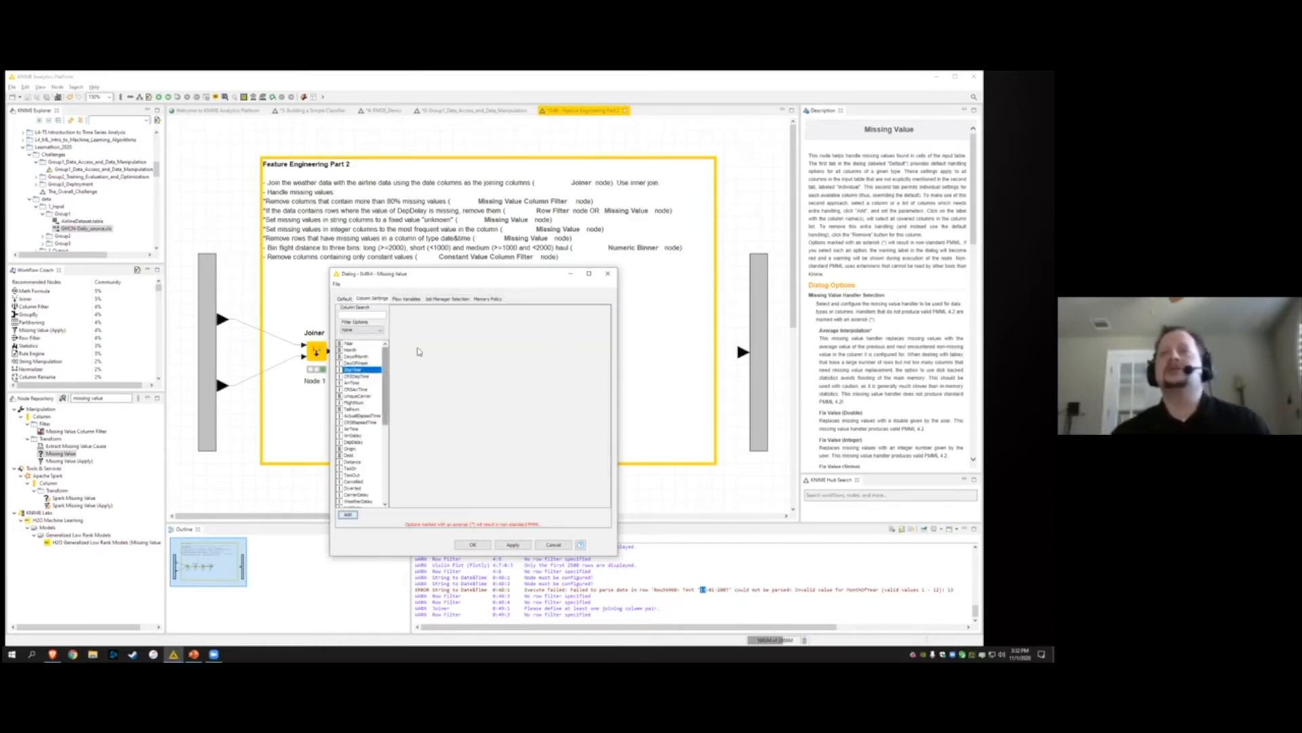
{"action": "left_click", "coordinate": [344, 299]}
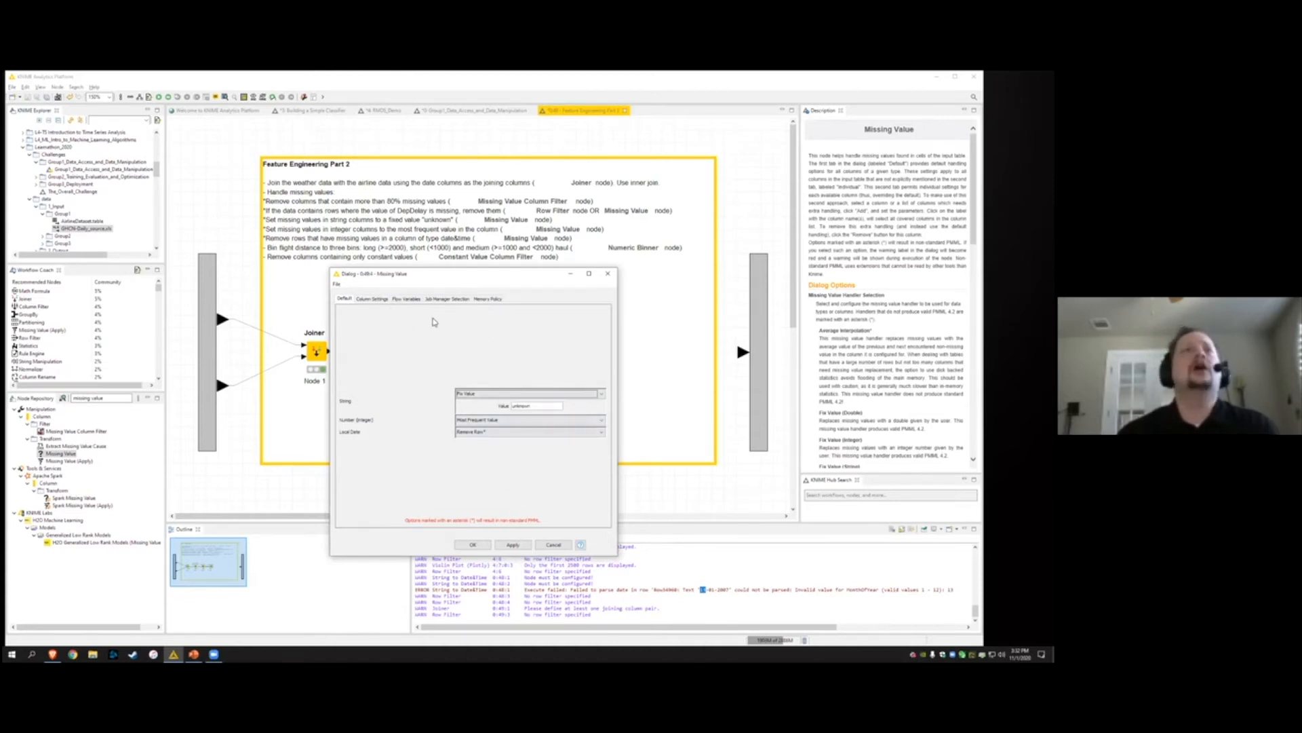
Accept the Missing Value configuration, execute the node and check its status
{"action": "left_click", "coordinate": [472, 544]}
{"action": "right_click", "coordinate": [501, 358]}
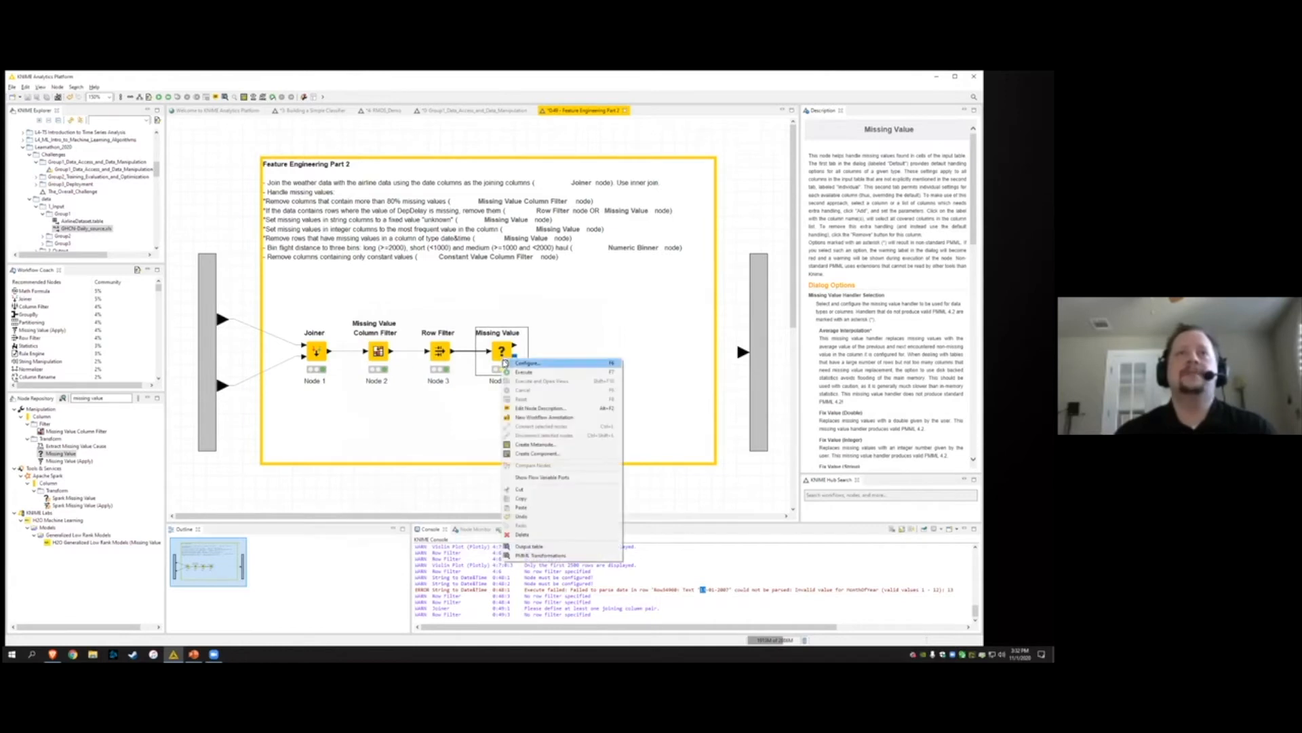
{"action": "left_click", "coordinate": [536, 372]}
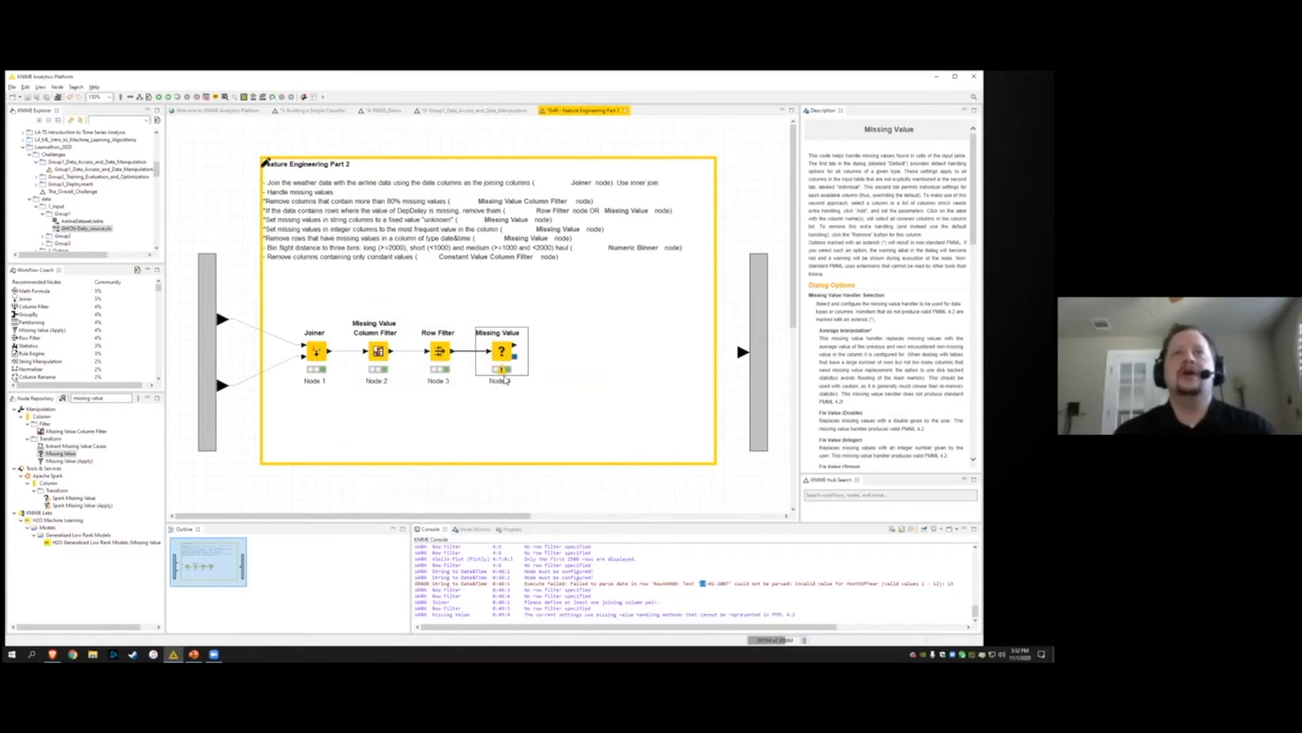
{"action": "mouse_move", "coordinate": [504, 370]}
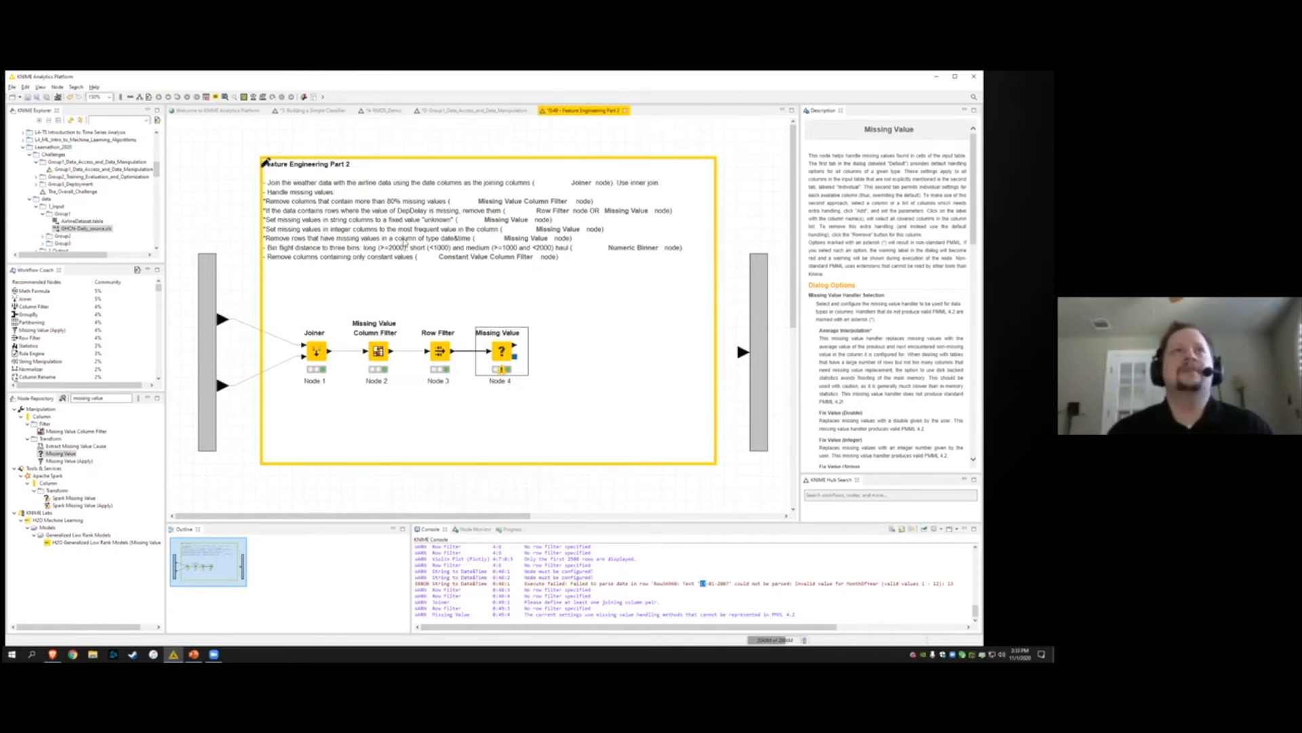
Find the Numeric Binner node in the node repository and add it to the workflow after the Missing Value node
{"action": "left_click", "coordinate": [314, 253]}
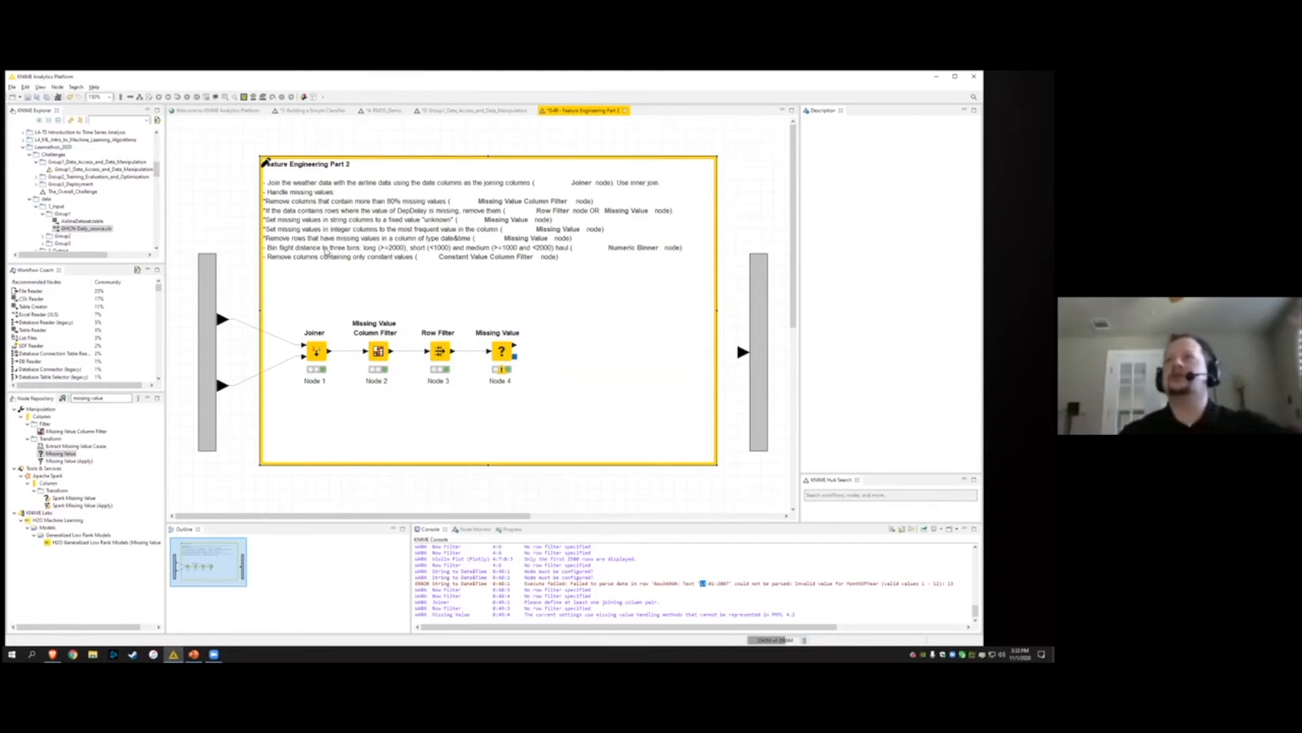
{"action": "left_click", "coordinate": [120, 399]}
{"action": "left_click_drag", "start_coordinate": [78, 400], "coordinate": [55, 399]}
{"action": "type", "text": "nu e"}
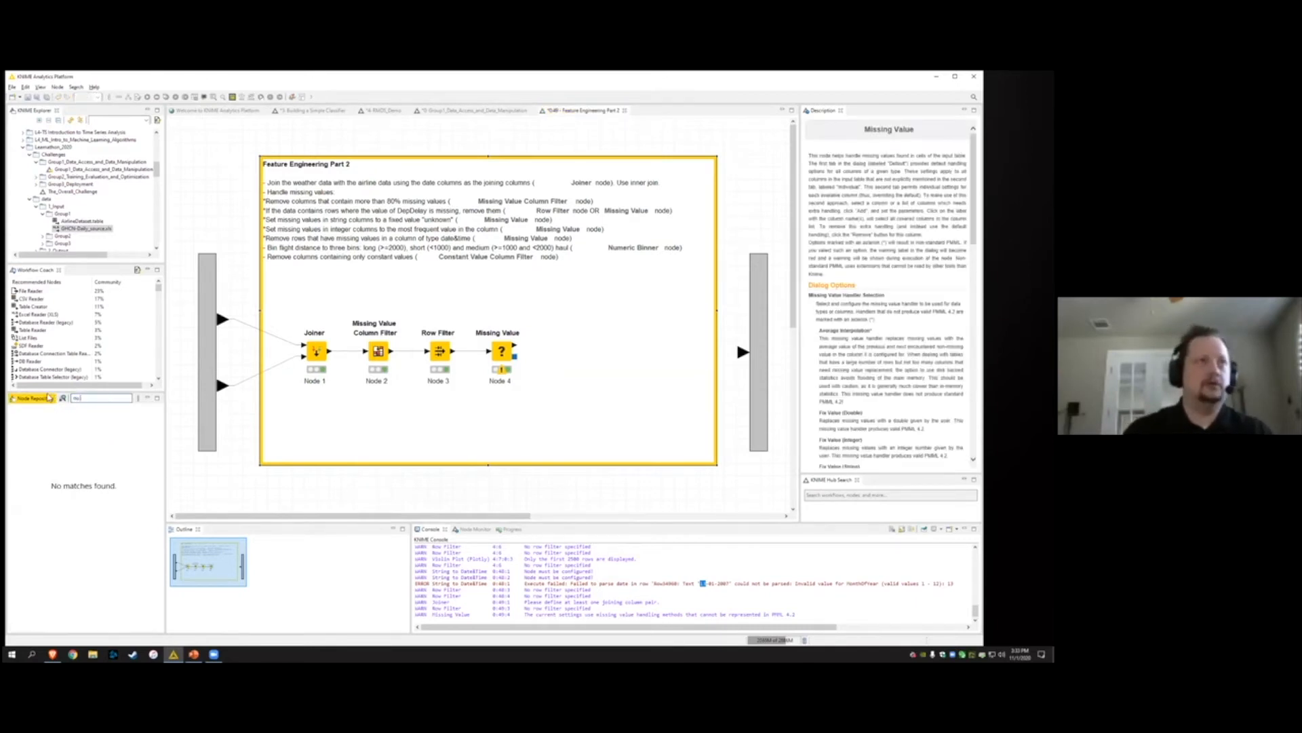
{"action": "type", "text": "meric binner"}
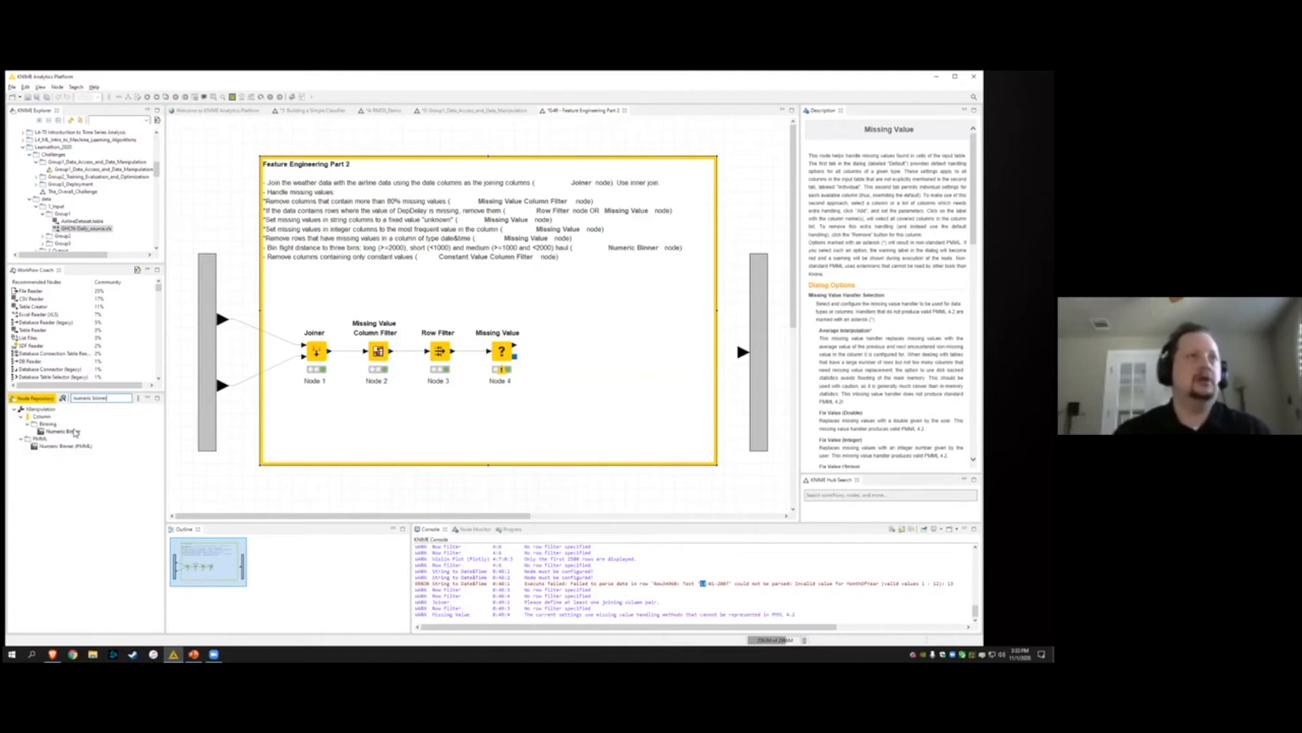
{"action": "mouse_move", "coordinate": [67, 431]}
{"action": "left_mouse_down"}
{"action": "mouse_move", "coordinate": [546, 409]}
{"action": "mouse_move", "coordinate": [575, 359]}
{"action": "mouse_move", "coordinate": [555, 360]}
{"action": "left_mouse_up"}
Open the Numeric Binner's configuration and add three bins for the Distance column
{"action": "double_click", "coordinate": [563, 350]}
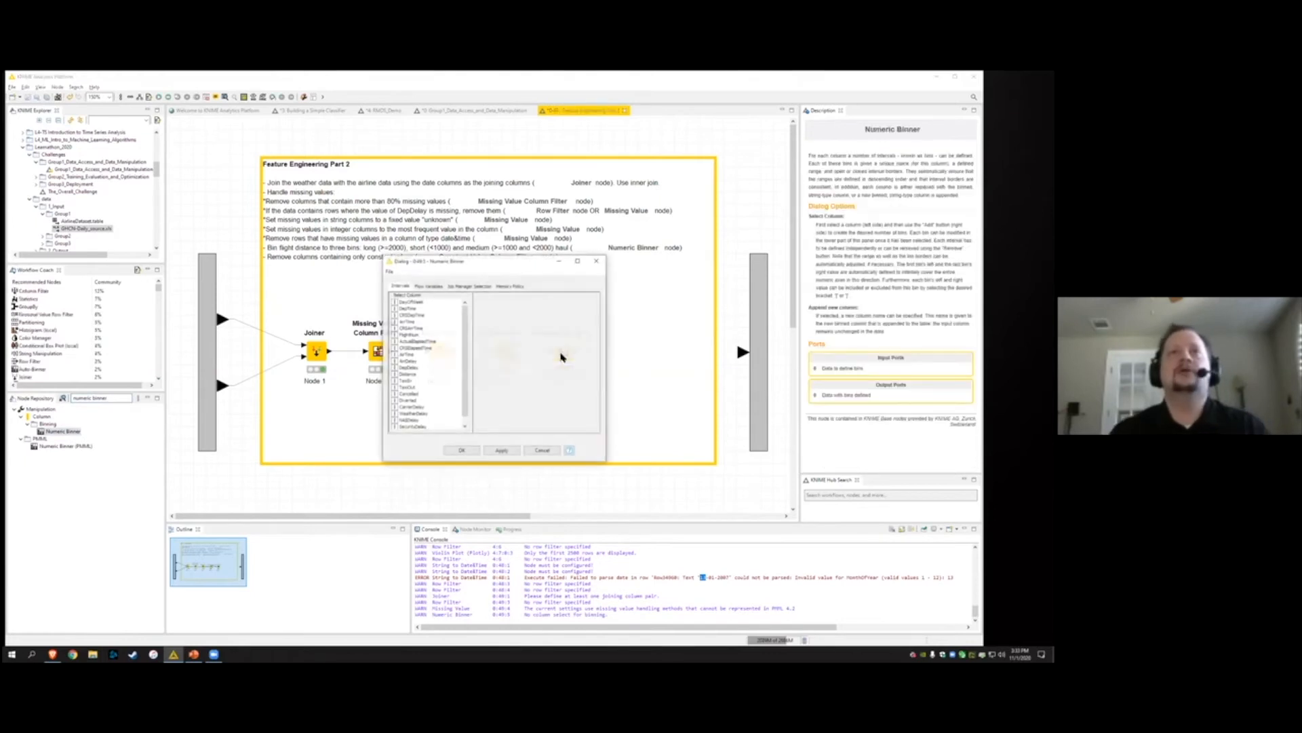
{"action": "left_click_drag", "start_coordinate": [503, 267], "coordinate": [475, 282]}
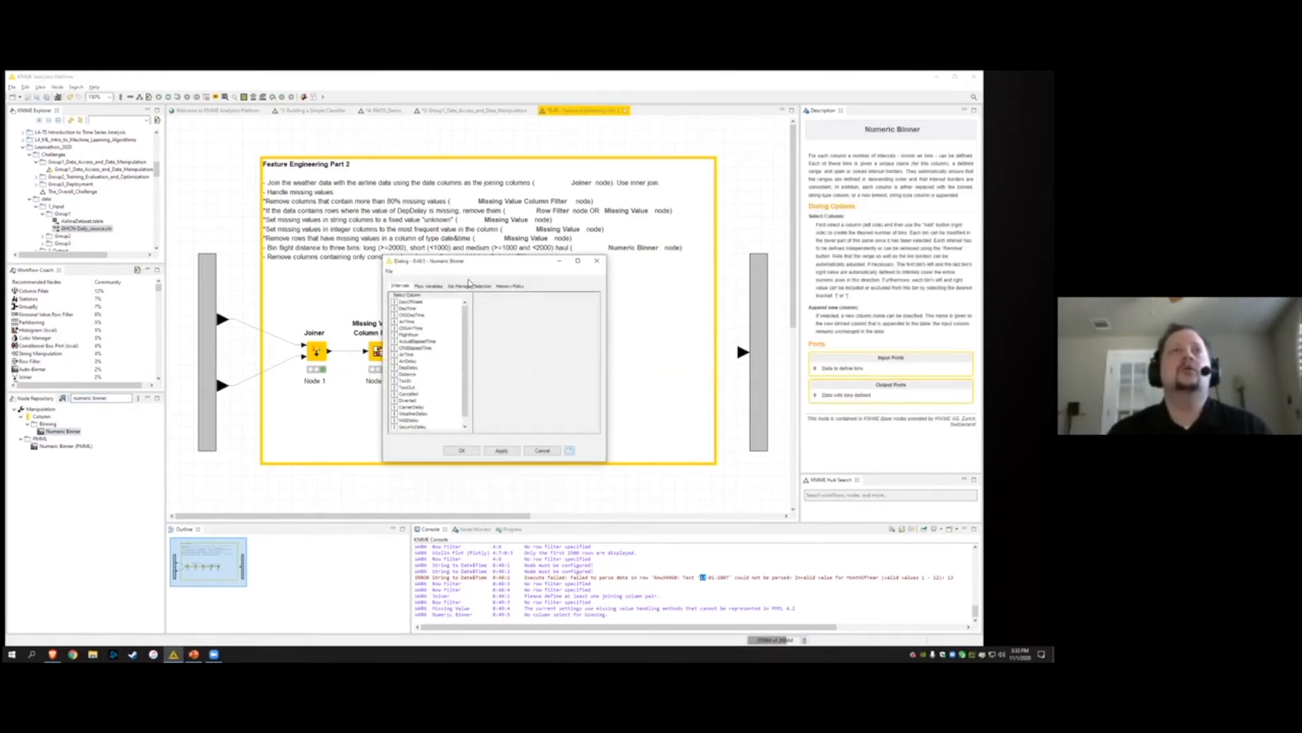
{"action": "scroll", "coordinate": [392, 392], "scroll_direction": "down", "scroll_amount": 1}
{"action": "scroll", "coordinate": [392, 405], "scroll_direction": "up", "scroll_amount": 1}
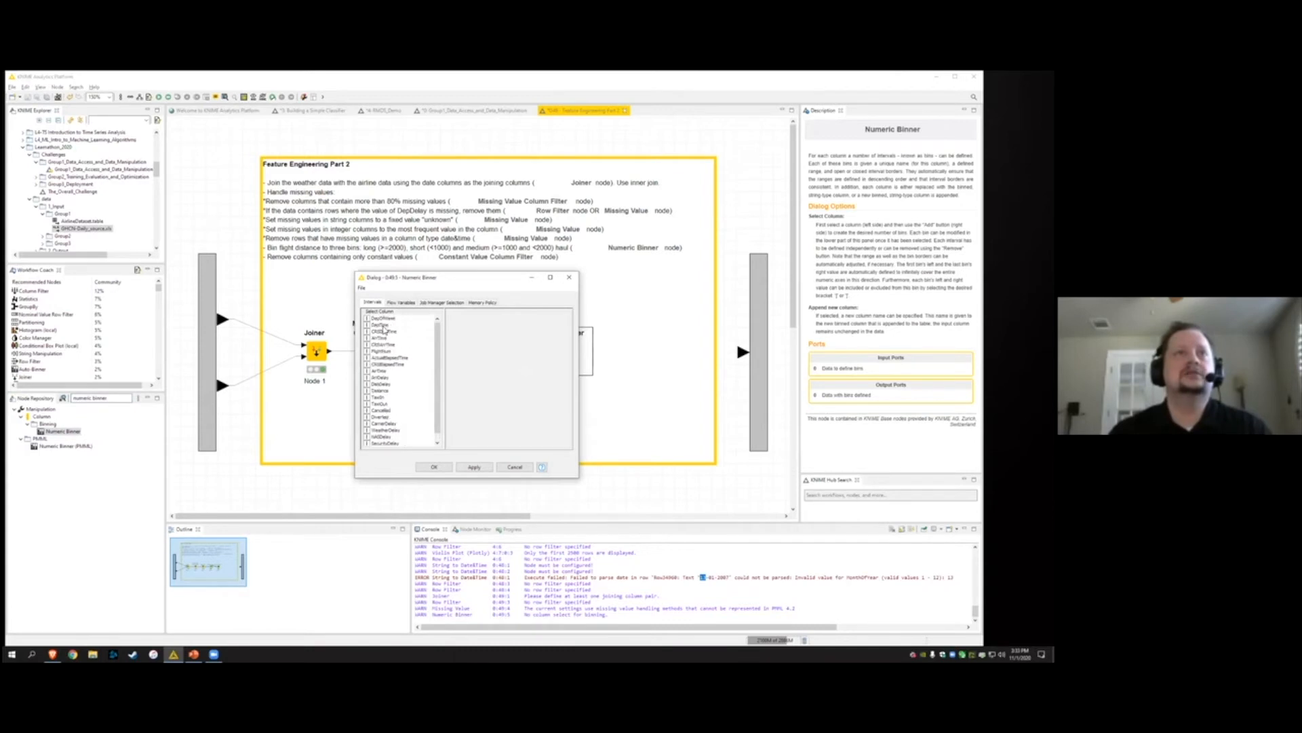
{"action": "scroll", "coordinate": [385, 401], "scroll_direction": "down", "scroll_amount": 1}
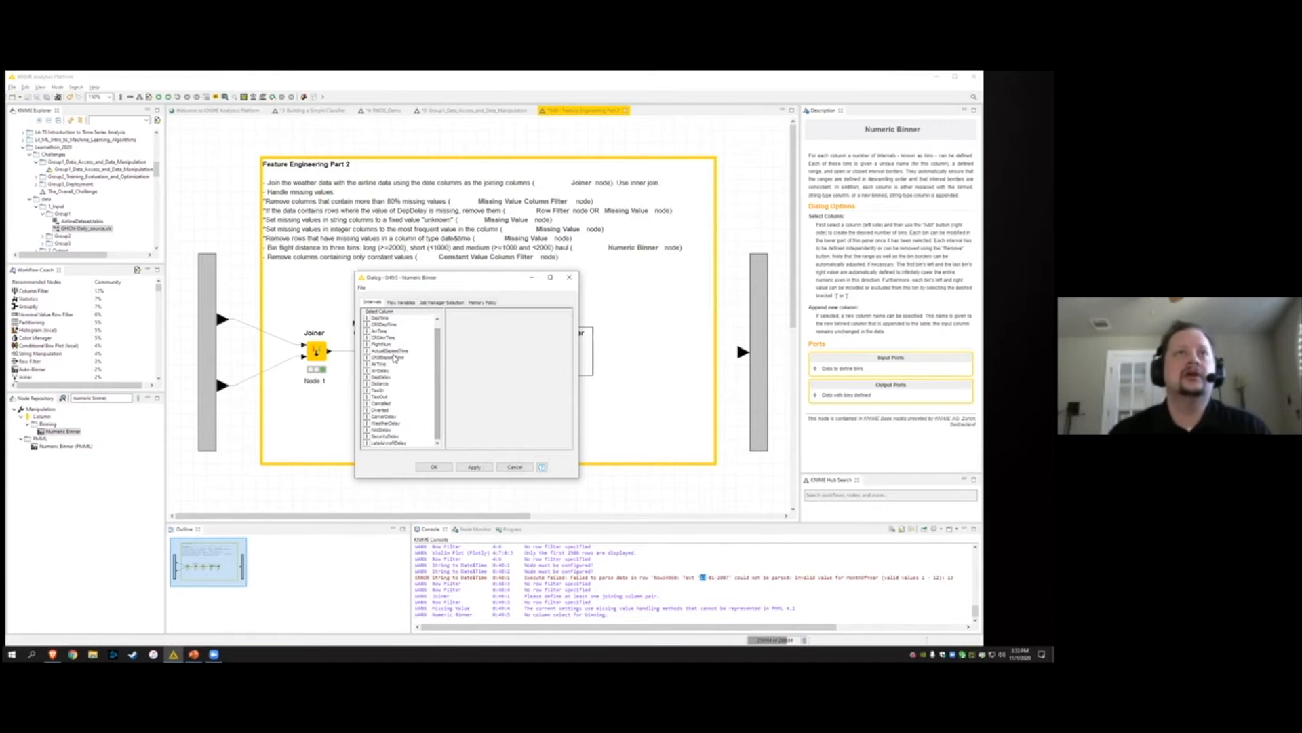
{"action": "left_click", "coordinate": [384, 385]}
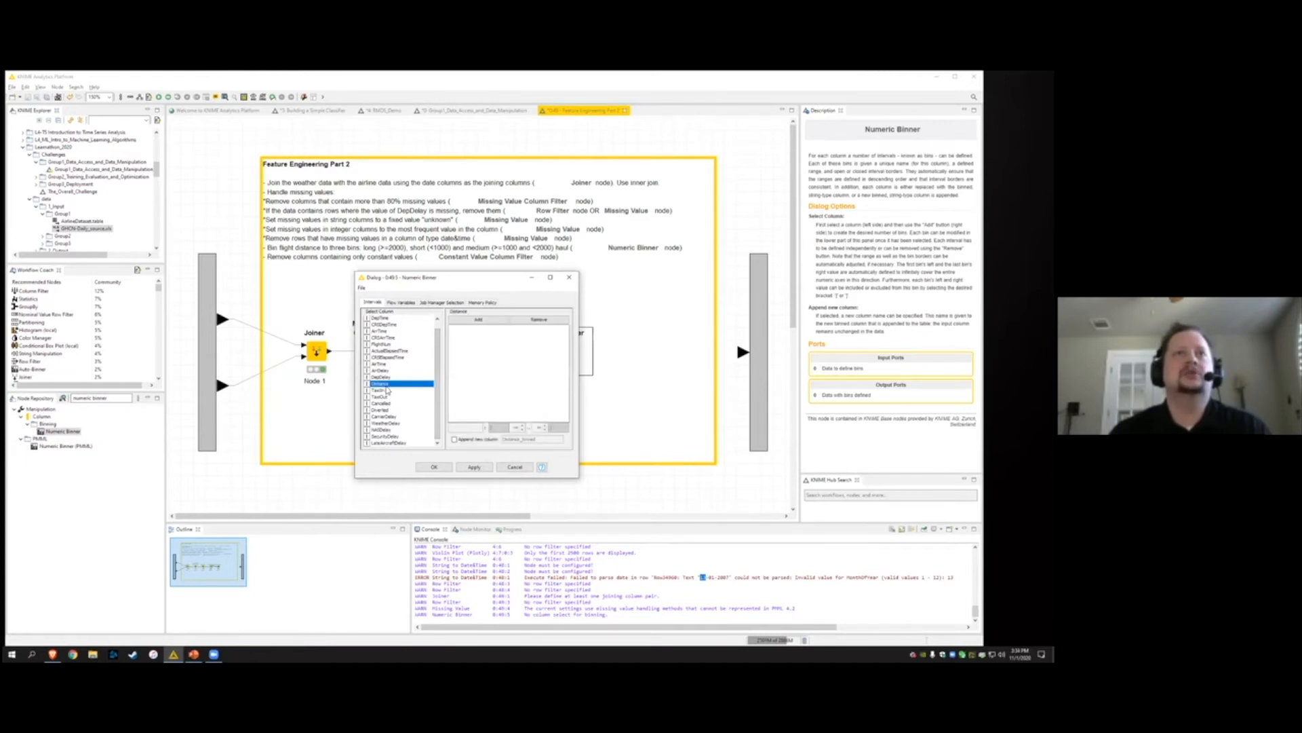
{"action": "left_click", "coordinate": [485, 320]}
{"action": "left_click", "coordinate": [485, 320]}
{"action": "left_click", "coordinate": [485, 320]}
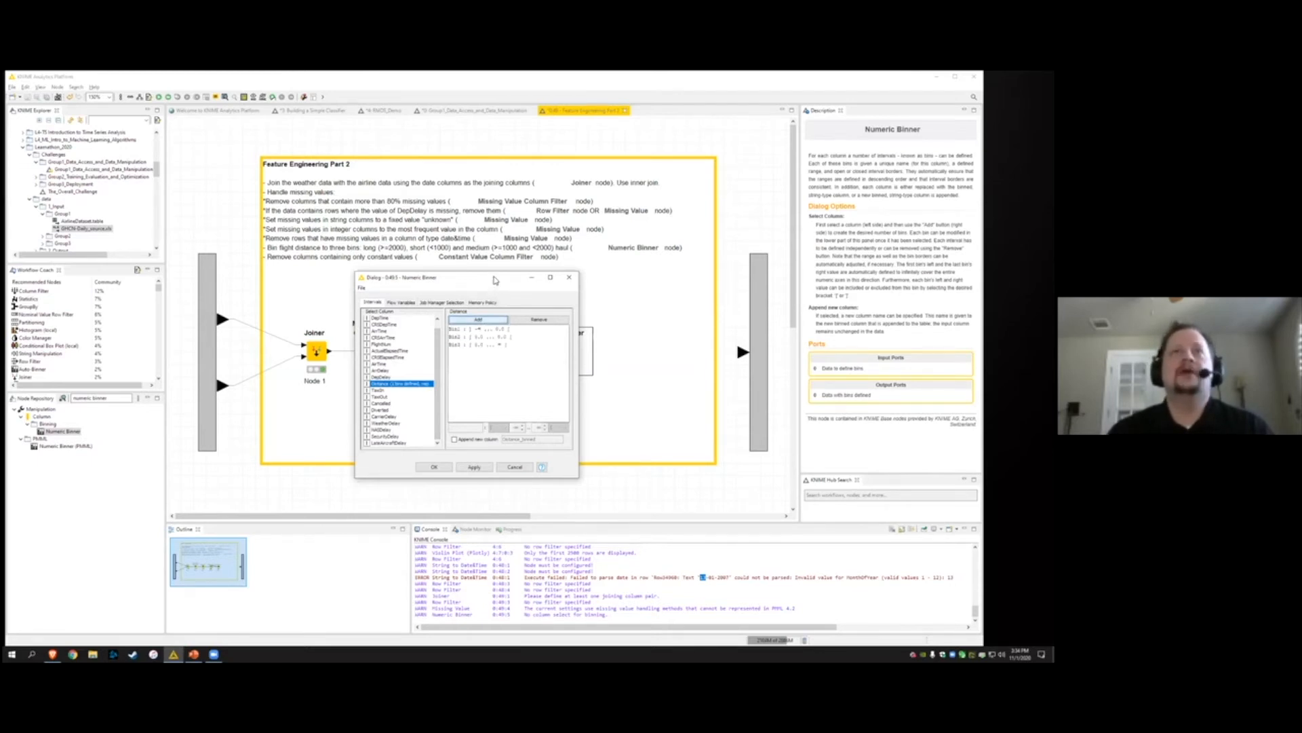
{"action": "left_click_drag", "start_coordinate": [495, 281], "coordinate": [496, 275]}
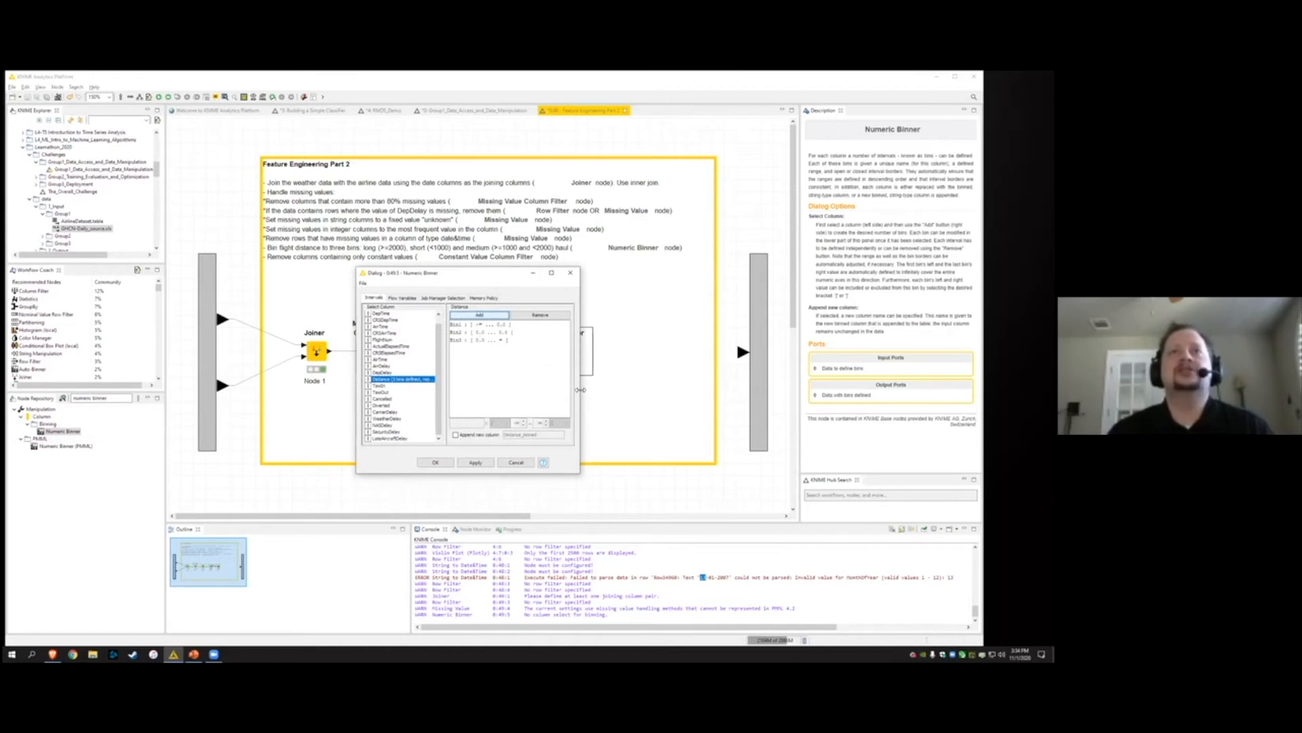
Define the first Distance bin in the Numeric Binner with an upper limit of 1000 and the name "short"
{"action": "left_click_drag", "start_coordinate": [582, 389], "coordinate": [673, 381]}
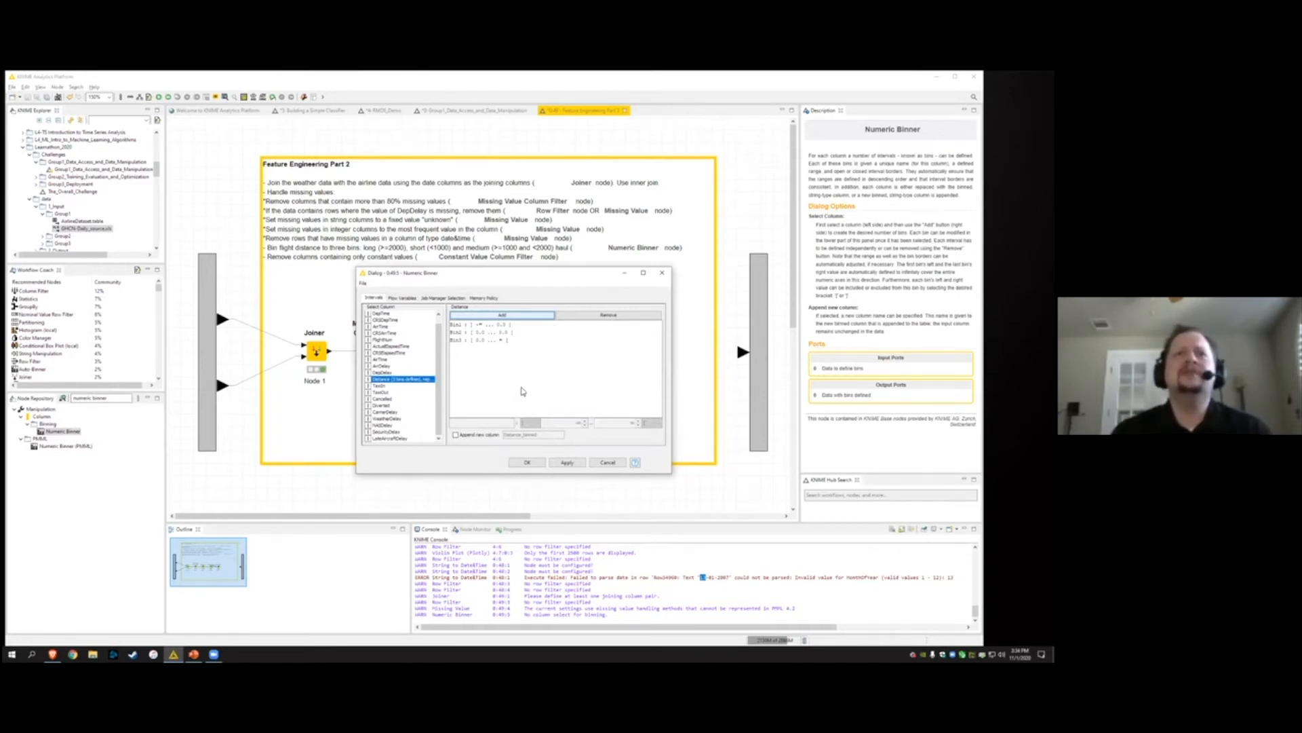
{"action": "left_click", "coordinate": [489, 325]}
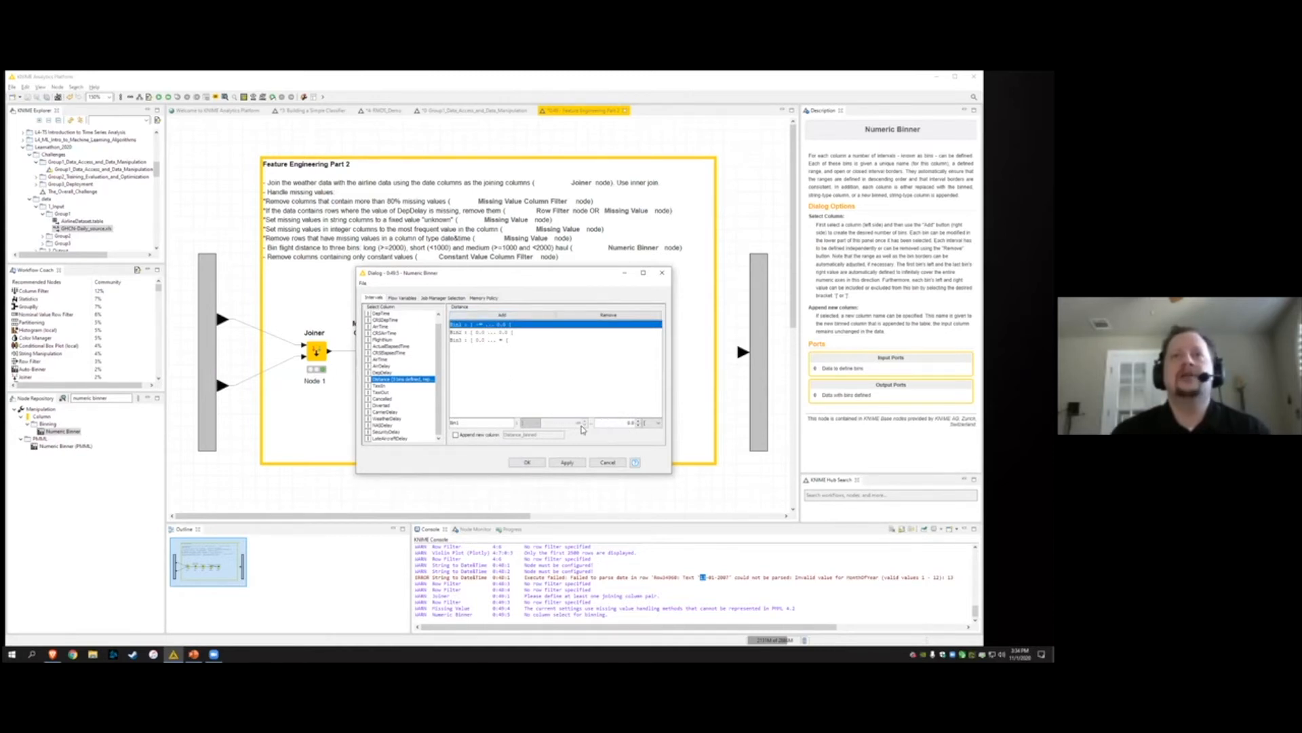
{"action": "type", "text": "1000"}
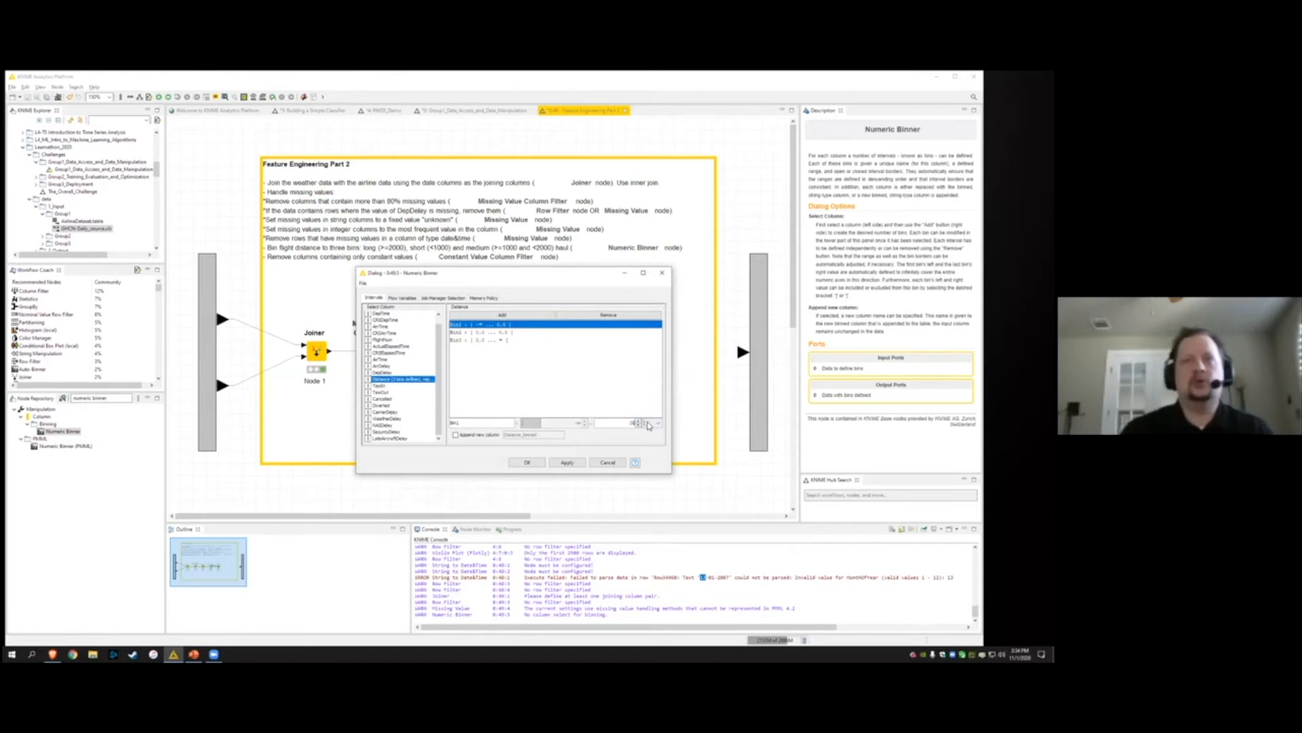
{"action": "double_click", "coordinate": [456, 424]}
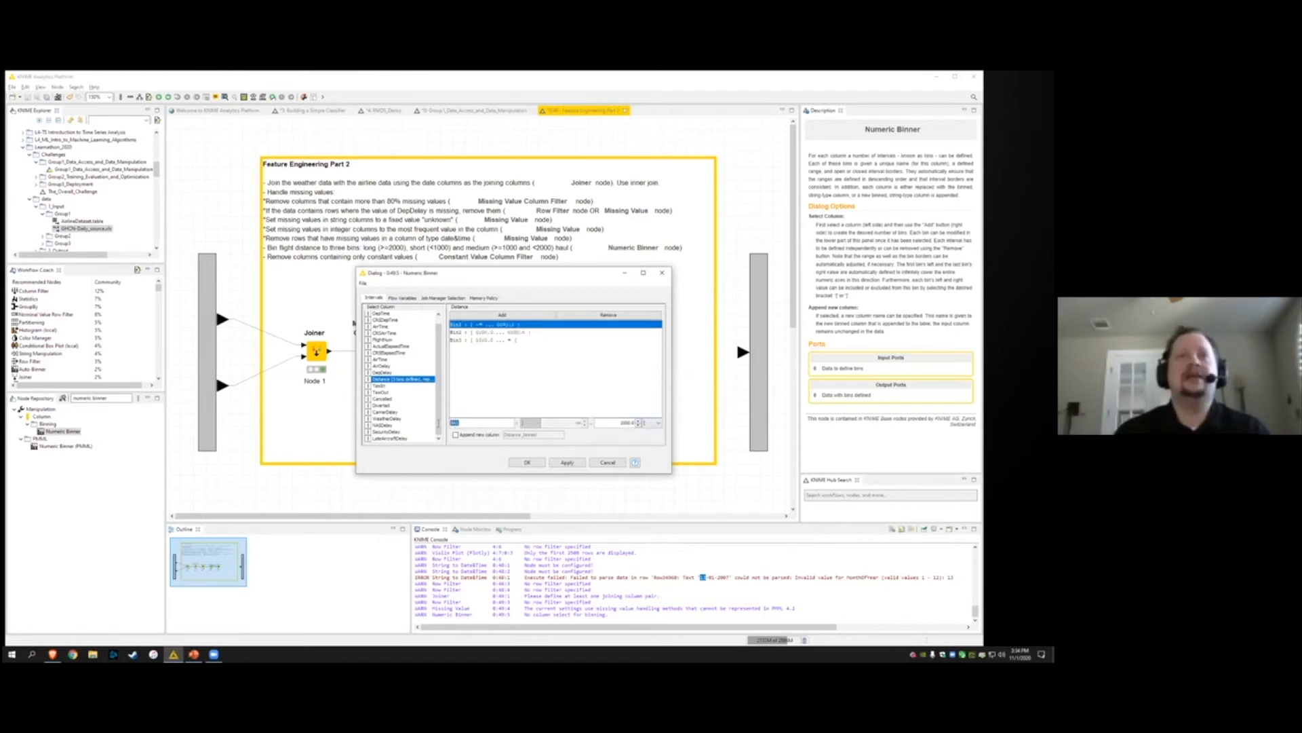
{"action": "type", "text": "short"}
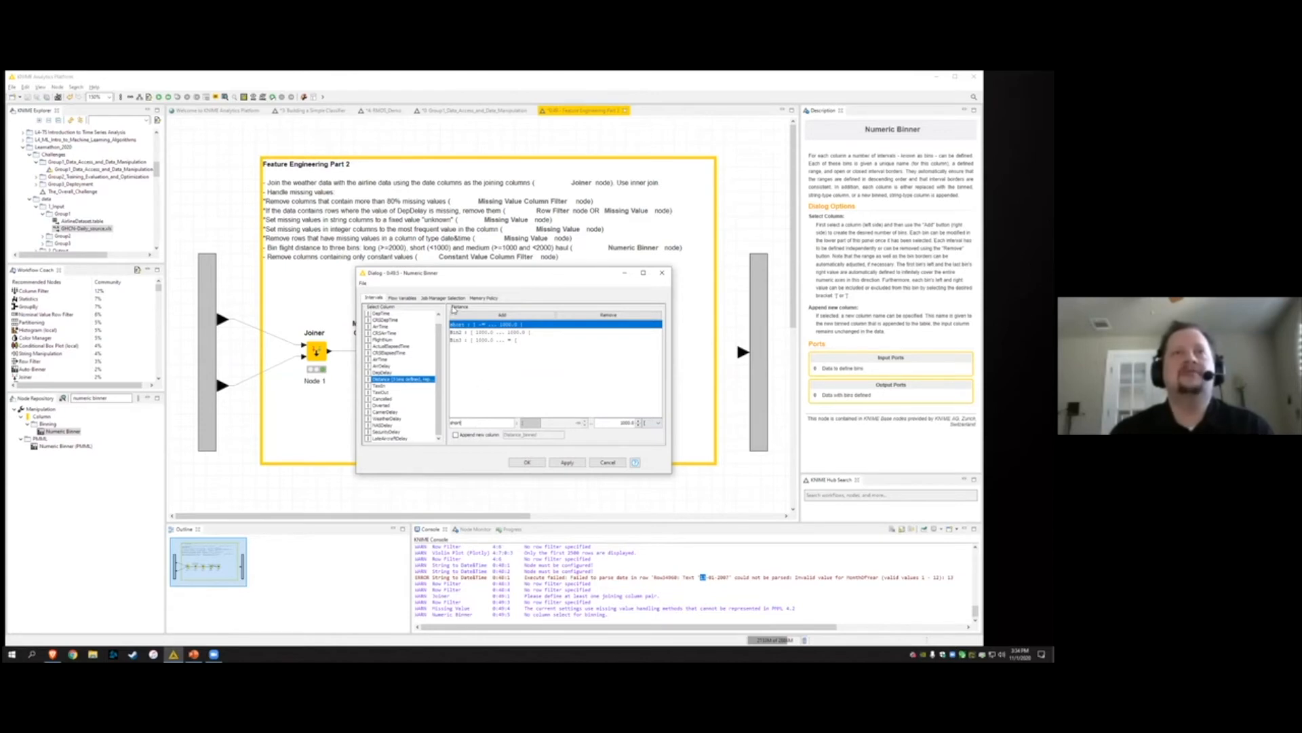
{"action": "double_click", "coordinate": [611, 422]}
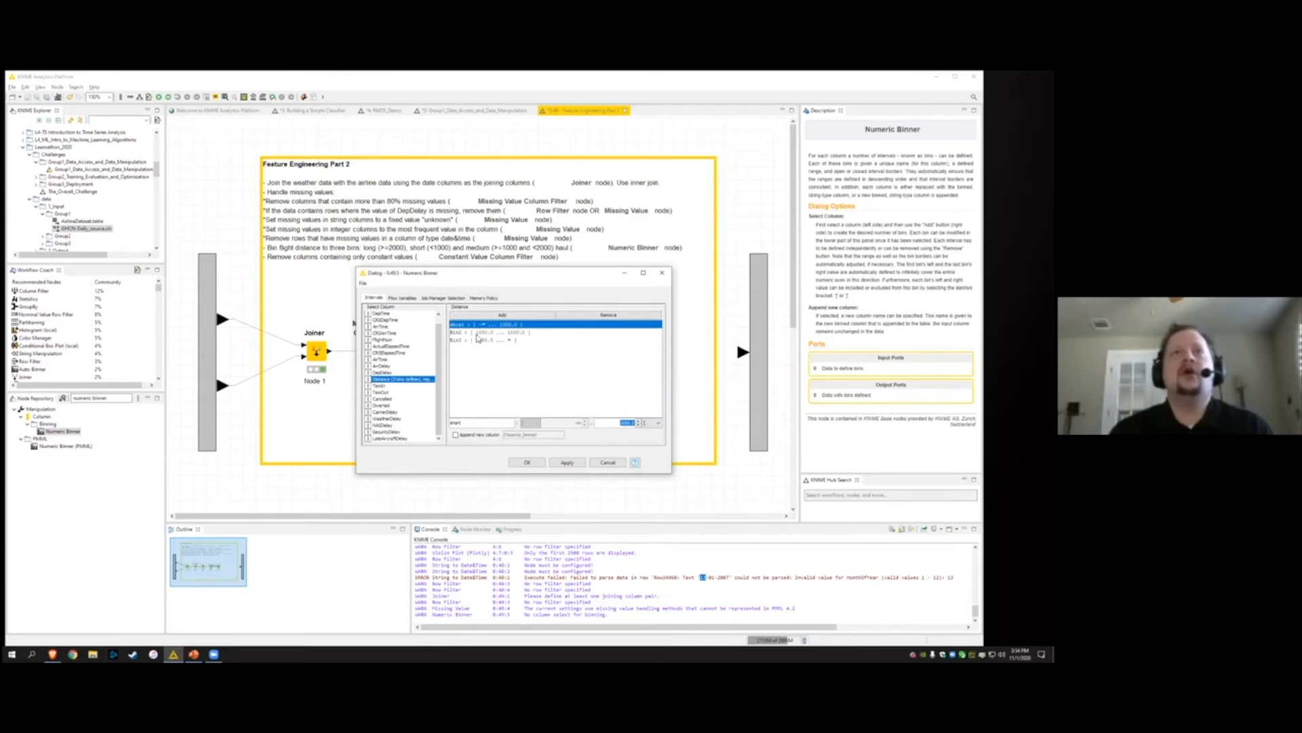
Set the second Distance bin's upper limit to 2000 and name it "medium"
{"action": "left_click", "coordinate": [464, 333]}
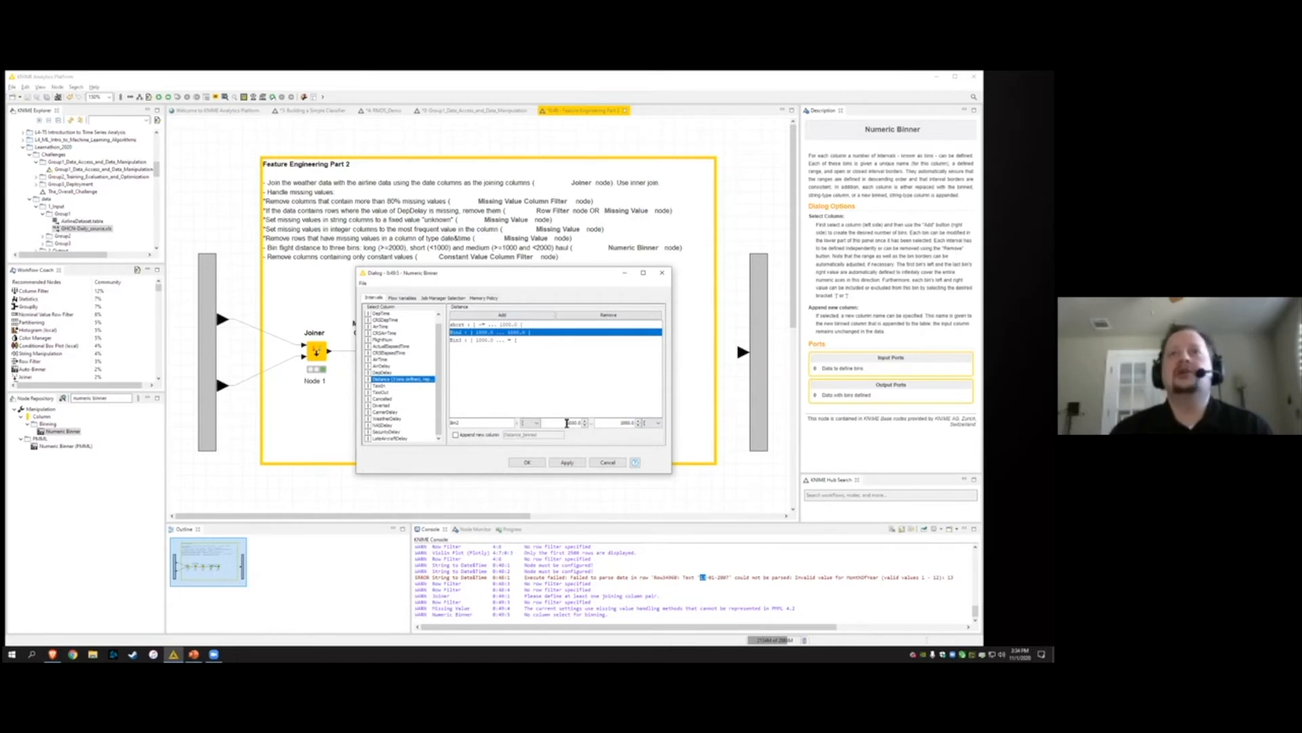
{"action": "left_click_drag", "start_coordinate": [606, 423], "coordinate": [635, 423]}
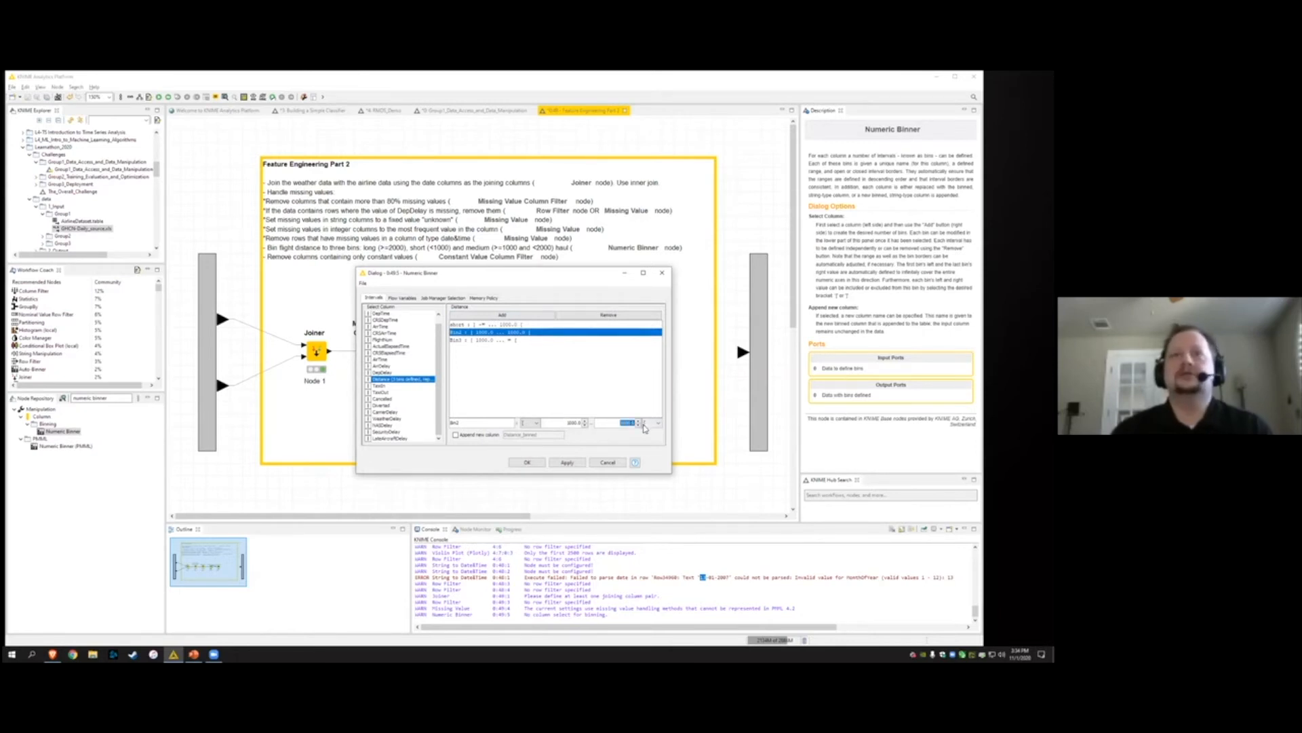
{"action": "type", "text": "20"}
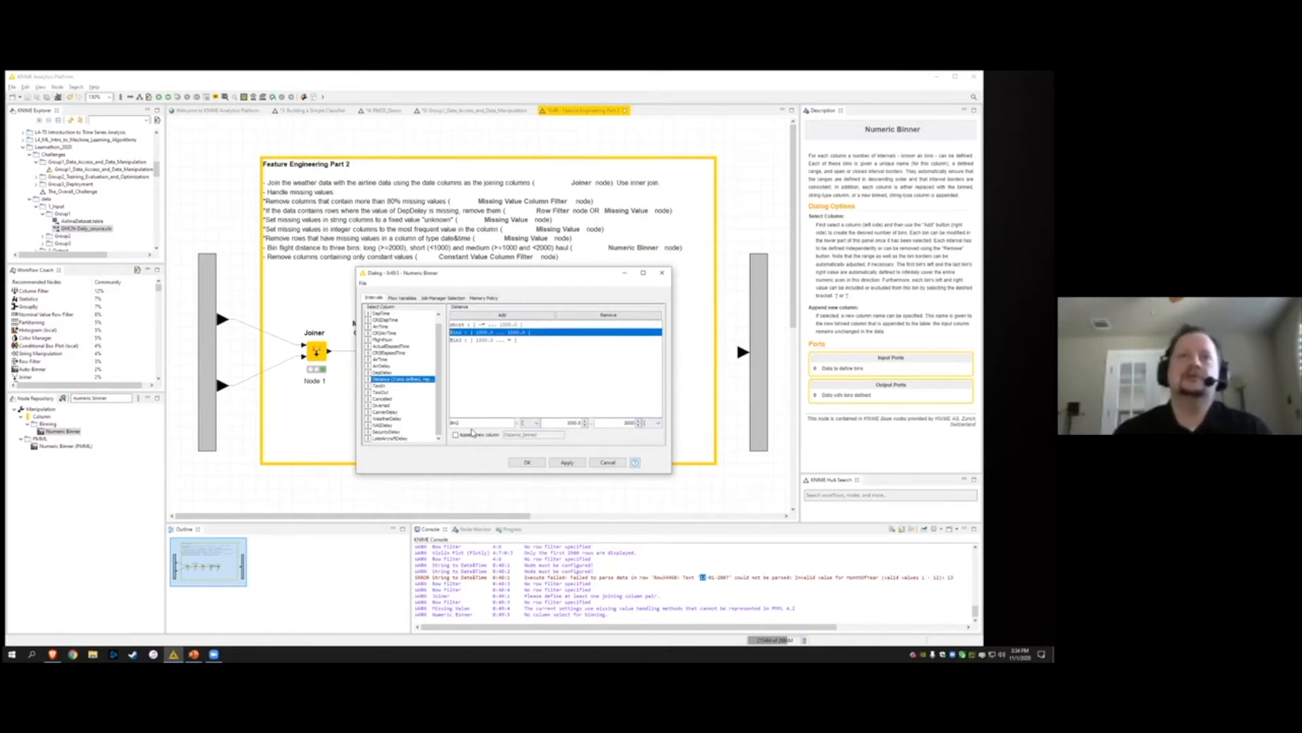
{"action": "left_click_drag", "start_coordinate": [459, 423], "coordinate": [433, 428]}
{"action": "type", "text": "medium"}
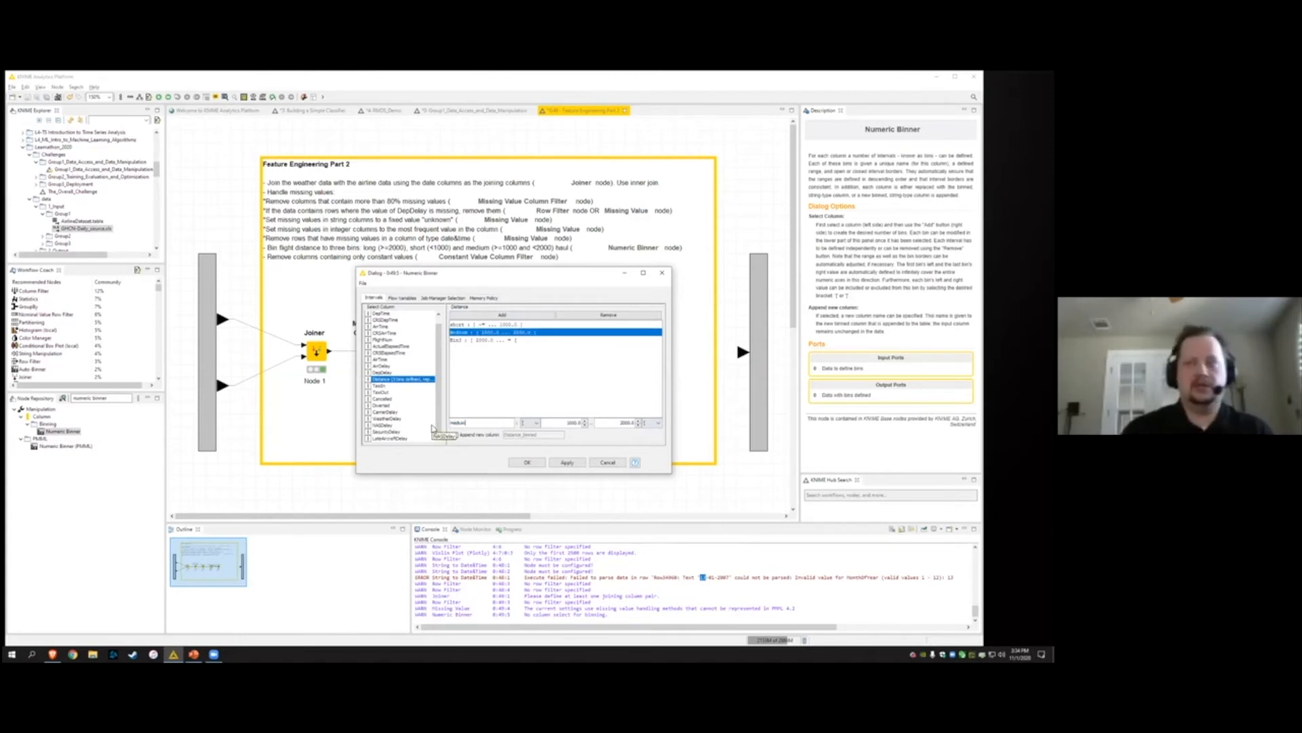
Name the third, open-ended Distance bin "long" without appending a new column, and execute the Numeric Binner
{"action": "left_click", "coordinate": [460, 340]}
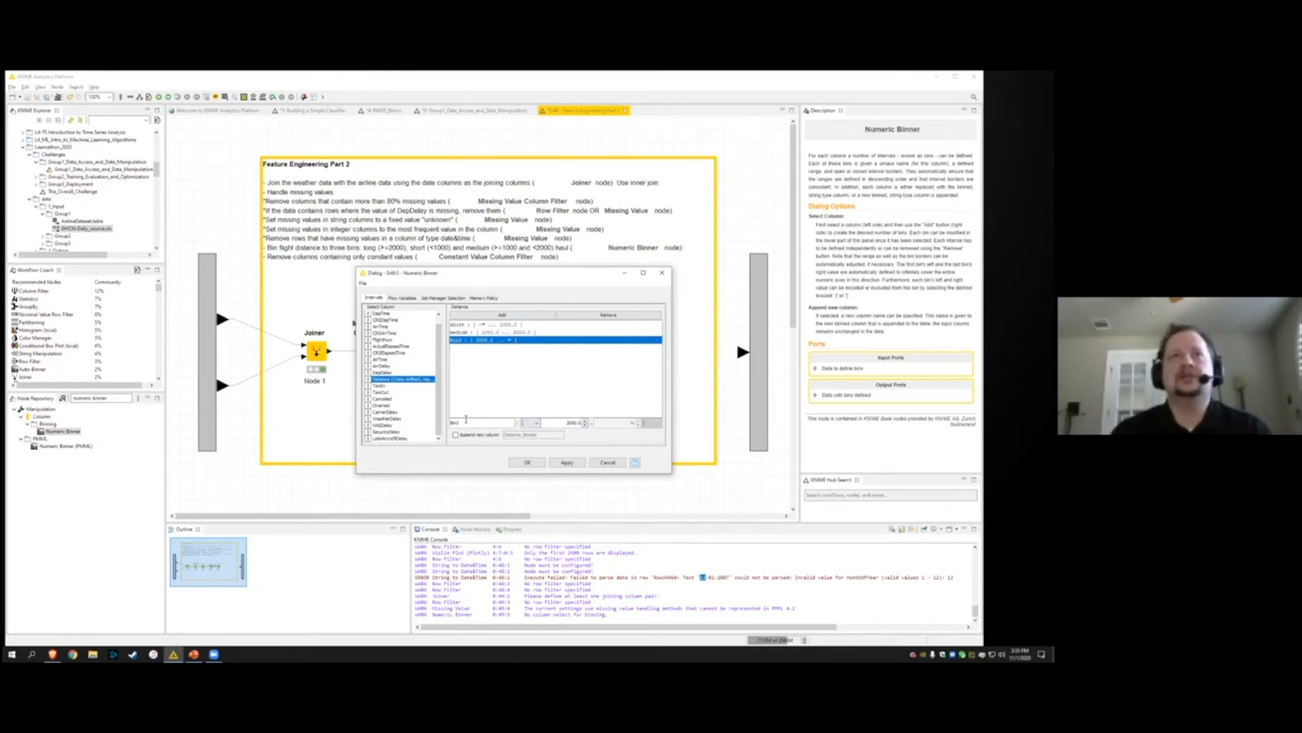
{"action": "type", "text": "long"}
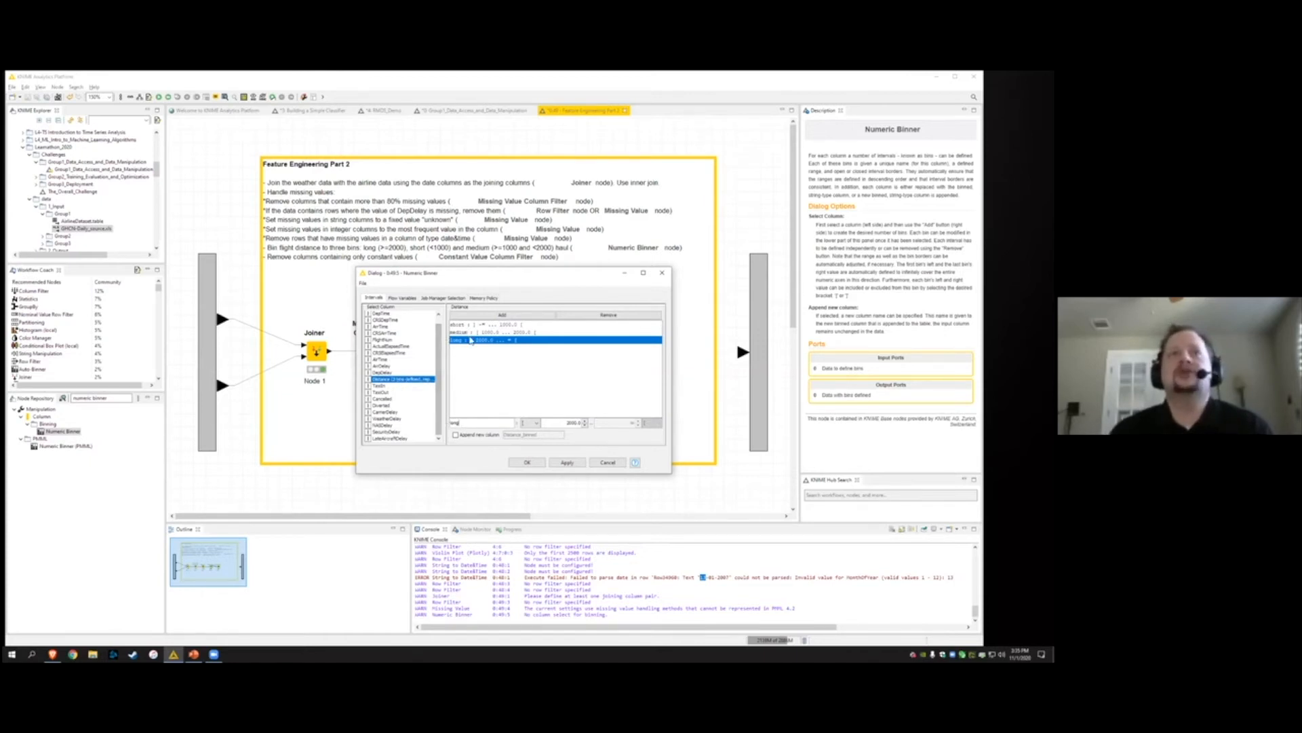
{"action": "left_click", "coordinate": [463, 438]}
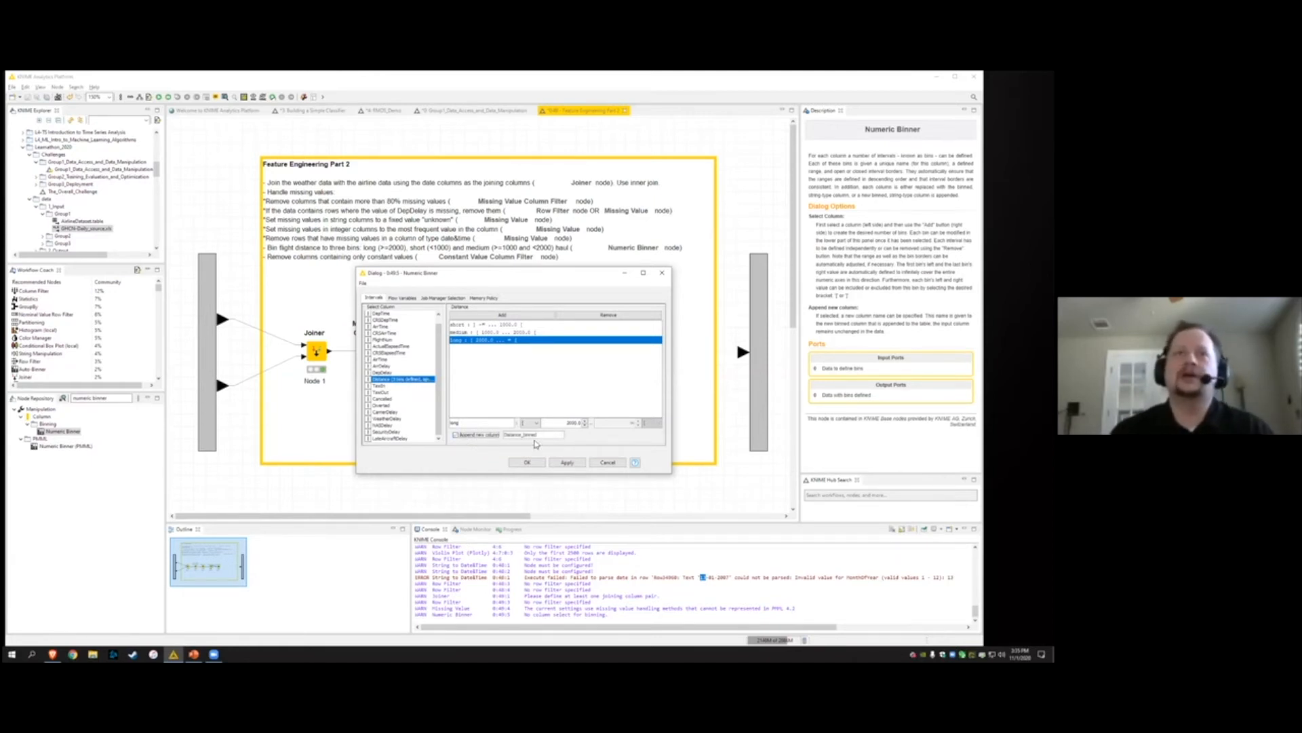
{"action": "left_click", "coordinate": [464, 436]}
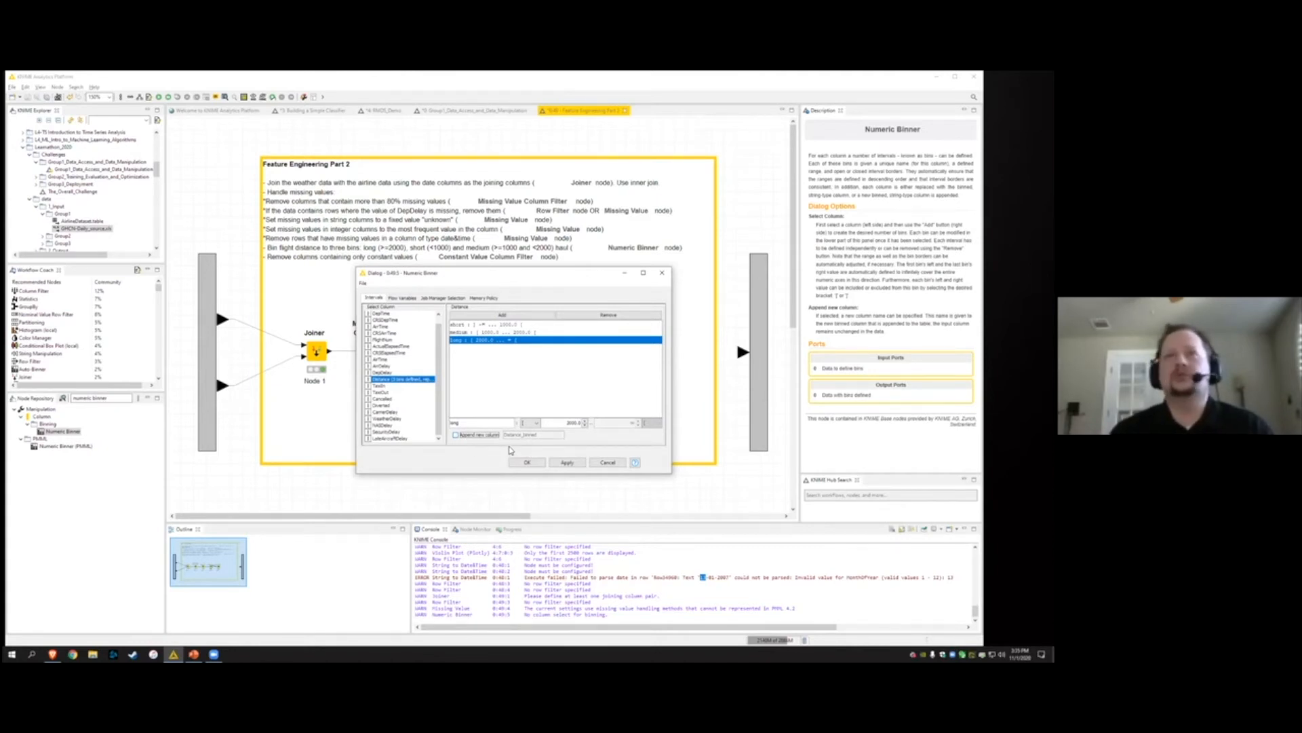
{"action": "left_click", "coordinate": [527, 462]}
{"action": "right_click", "coordinate": [575, 370]}
Examine the binned values in the Distance column across the rows of the Numeric Binner's output table
{"action": "right_click", "coordinate": [573, 373]}
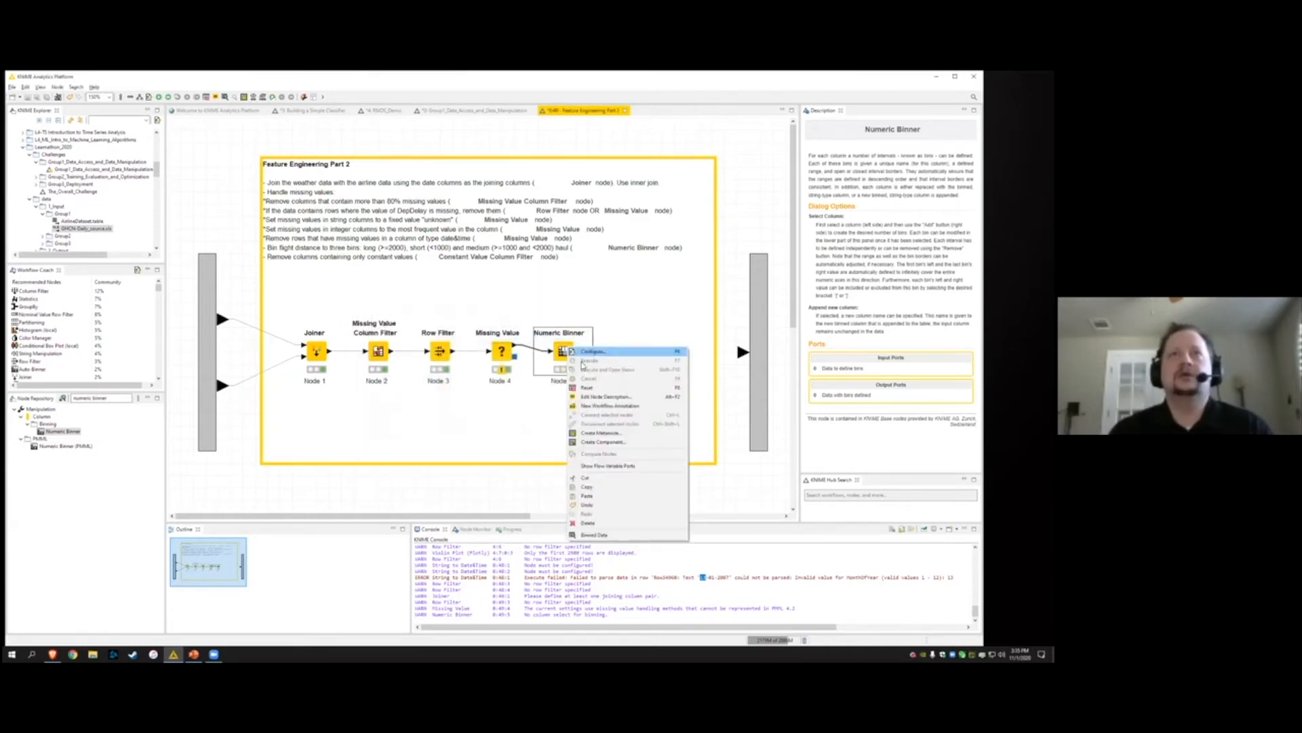
{"action": "left_click", "coordinate": [616, 536]}
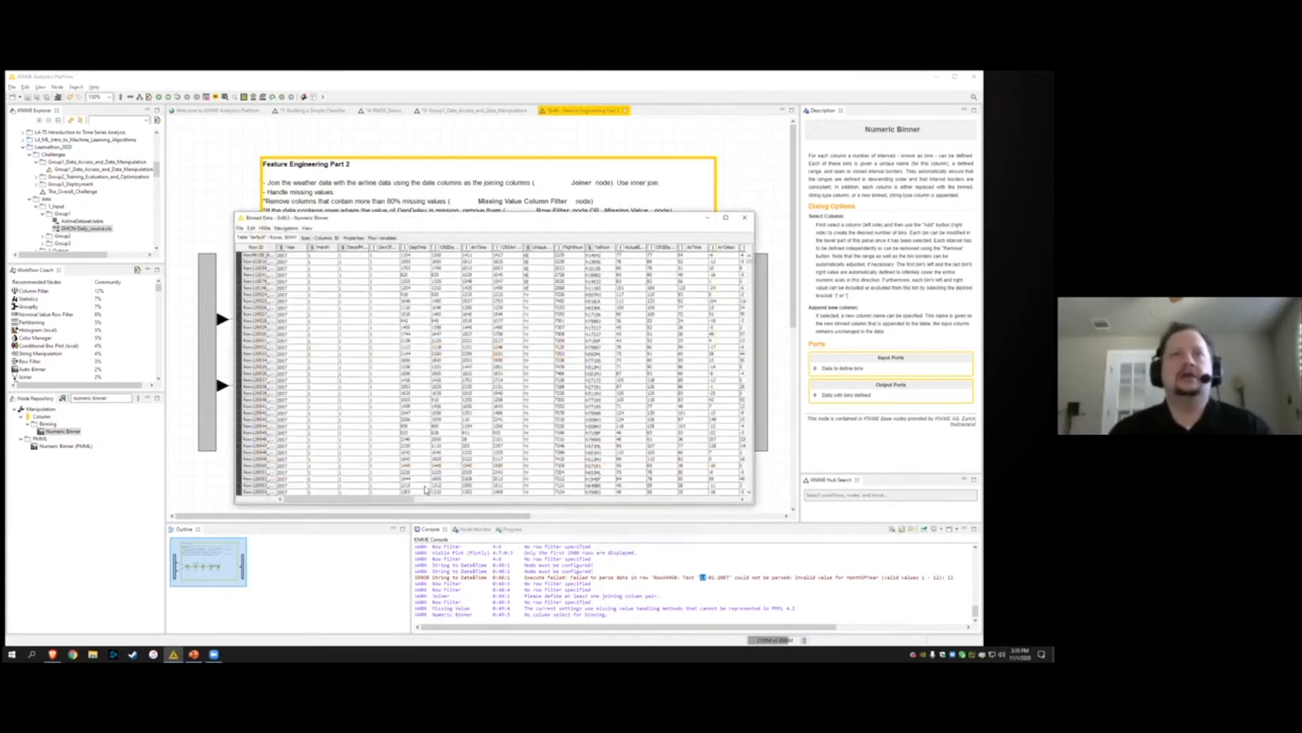
{"action": "left_click_drag", "start_coordinate": [407, 500], "coordinate": [497, 503]}
{"action": "left_click", "coordinate": [550, 249]}
{"action": "scroll", "coordinate": [330, 493], "scroll_direction": "left", "scroll_amount": 5}
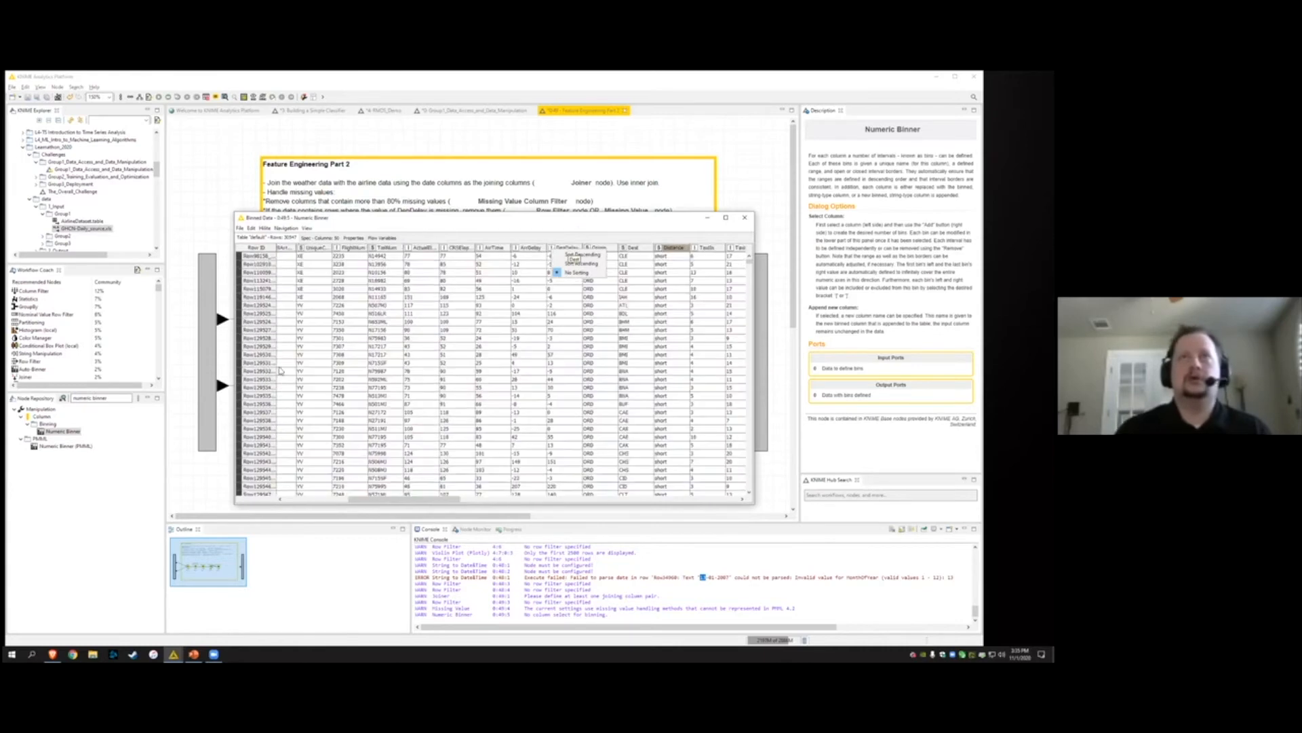
{"action": "scroll", "coordinate": [330, 493], "scroll_direction": "right", "scroll_amount": 7}
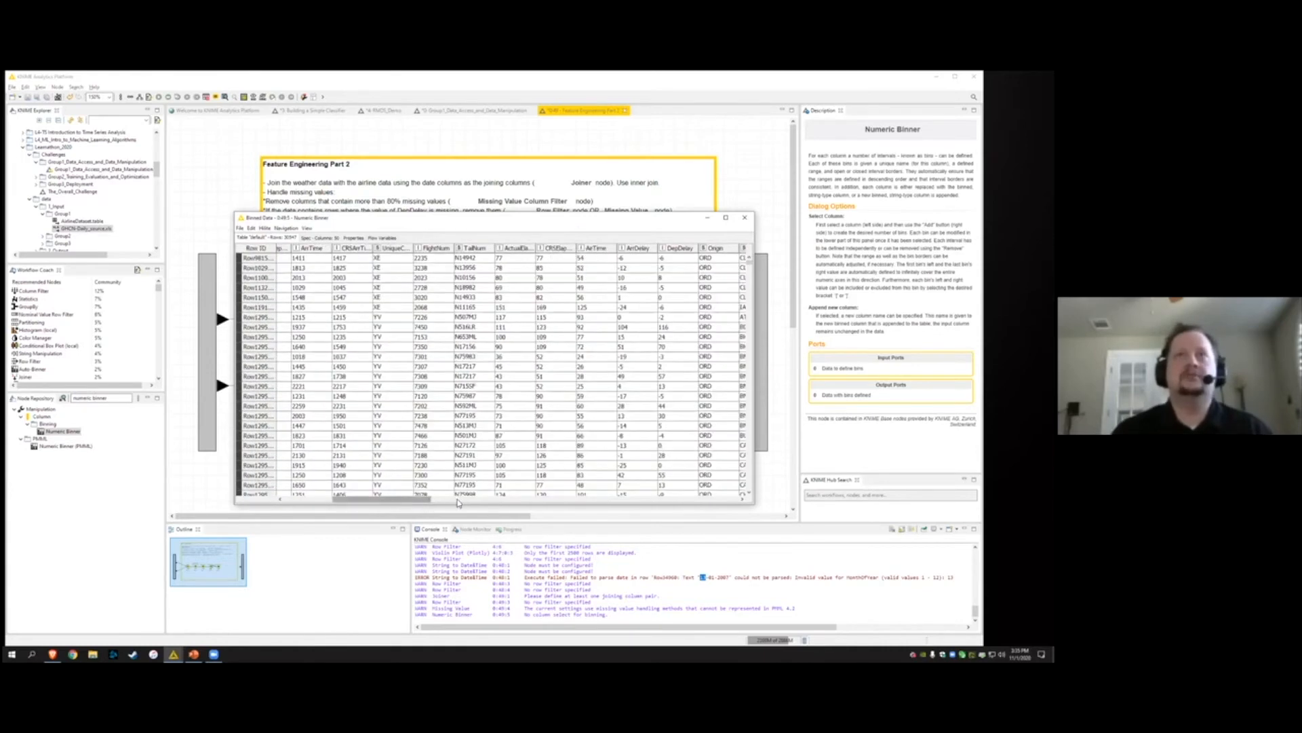
{"action": "left_click_drag", "start_coordinate": [750, 266], "coordinate": [756, 491]}
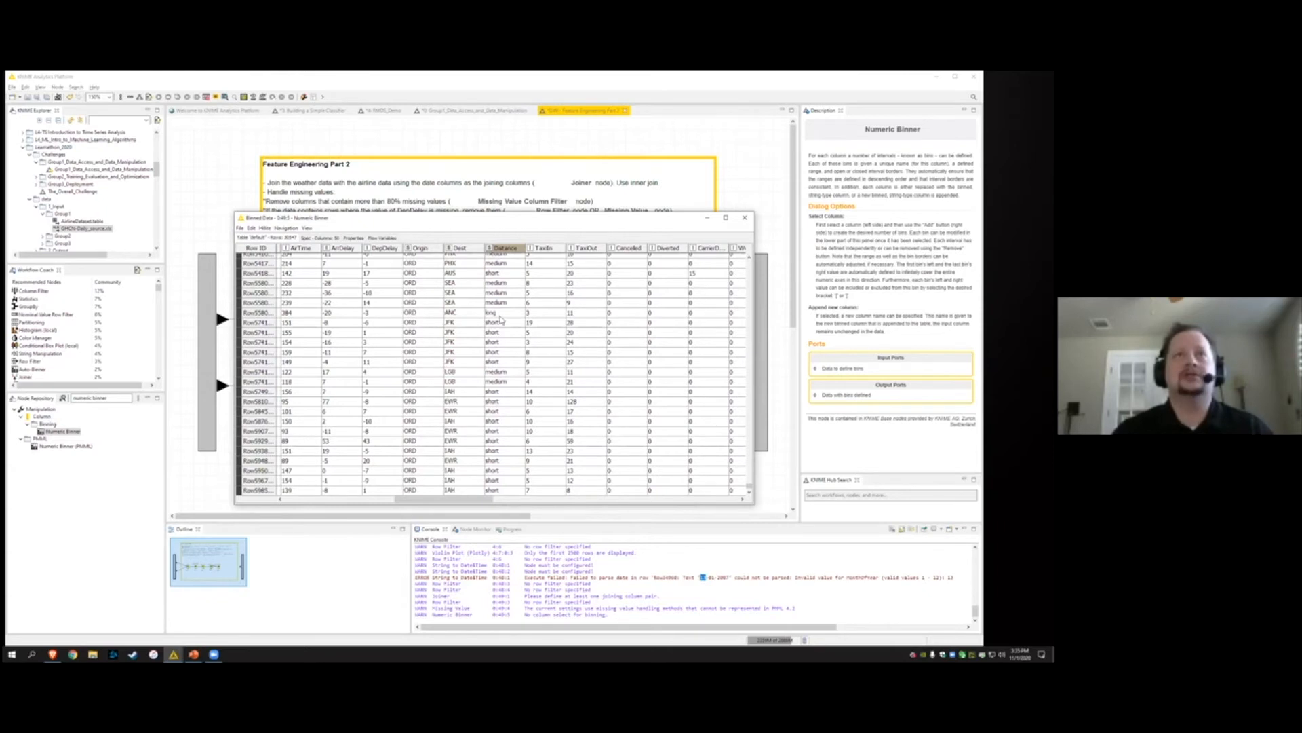
{"action": "left_click", "coordinate": [747, 218]}
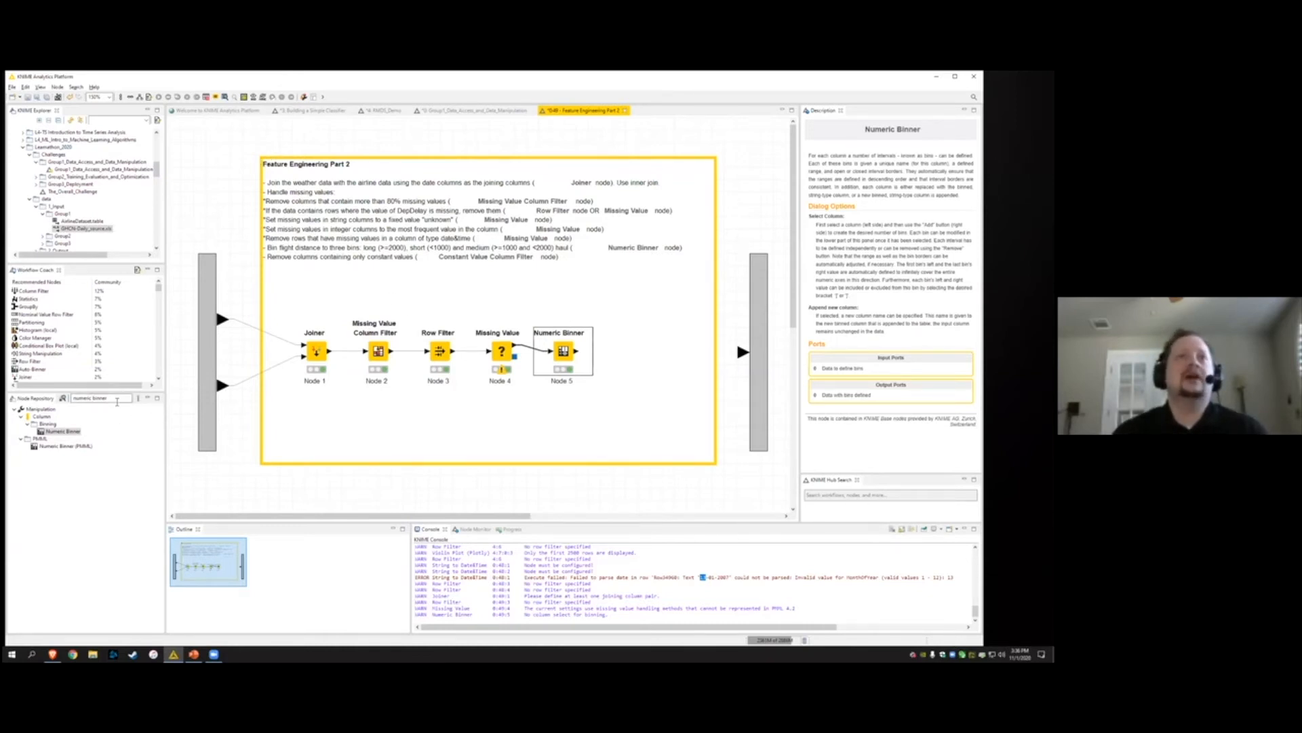
Find the Constant Value Column Filter node and add it to the workflow, connected after the Numeric Binner
{"action": "left_click", "coordinate": [45, 400]}
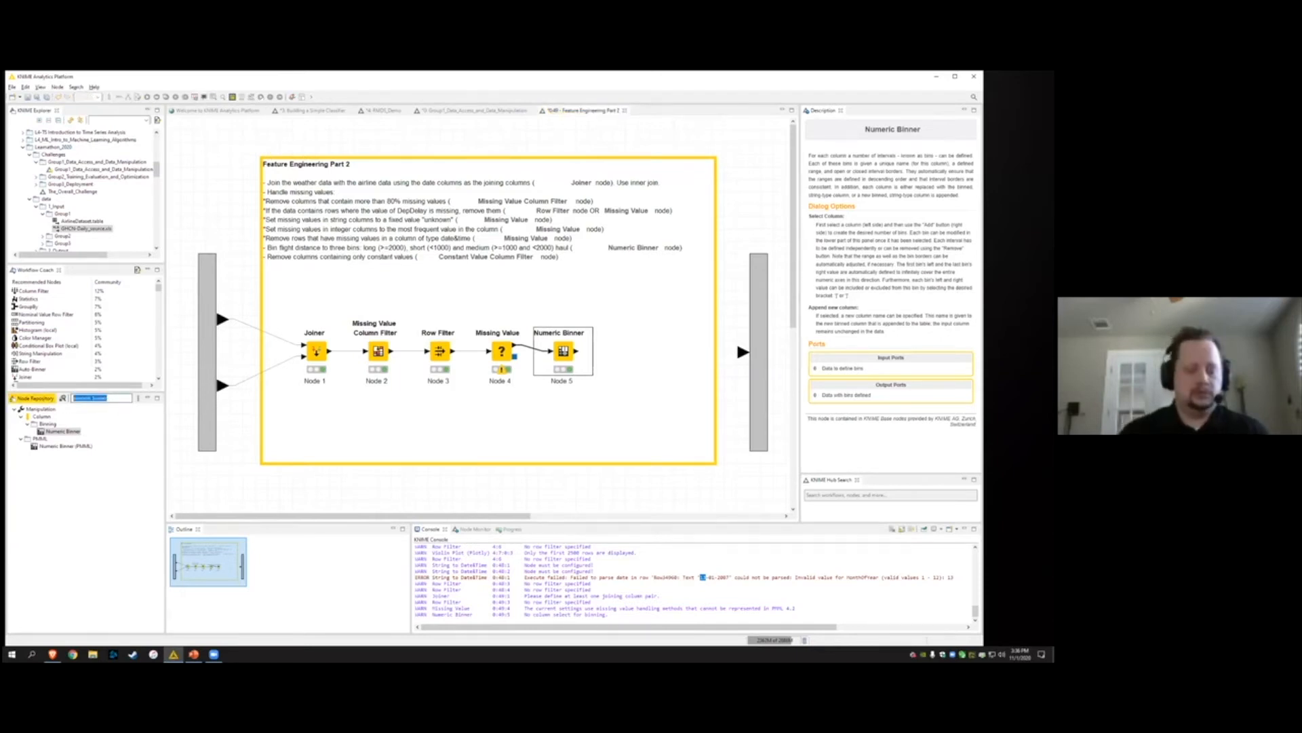
{"action": "type", "text": "constant"}
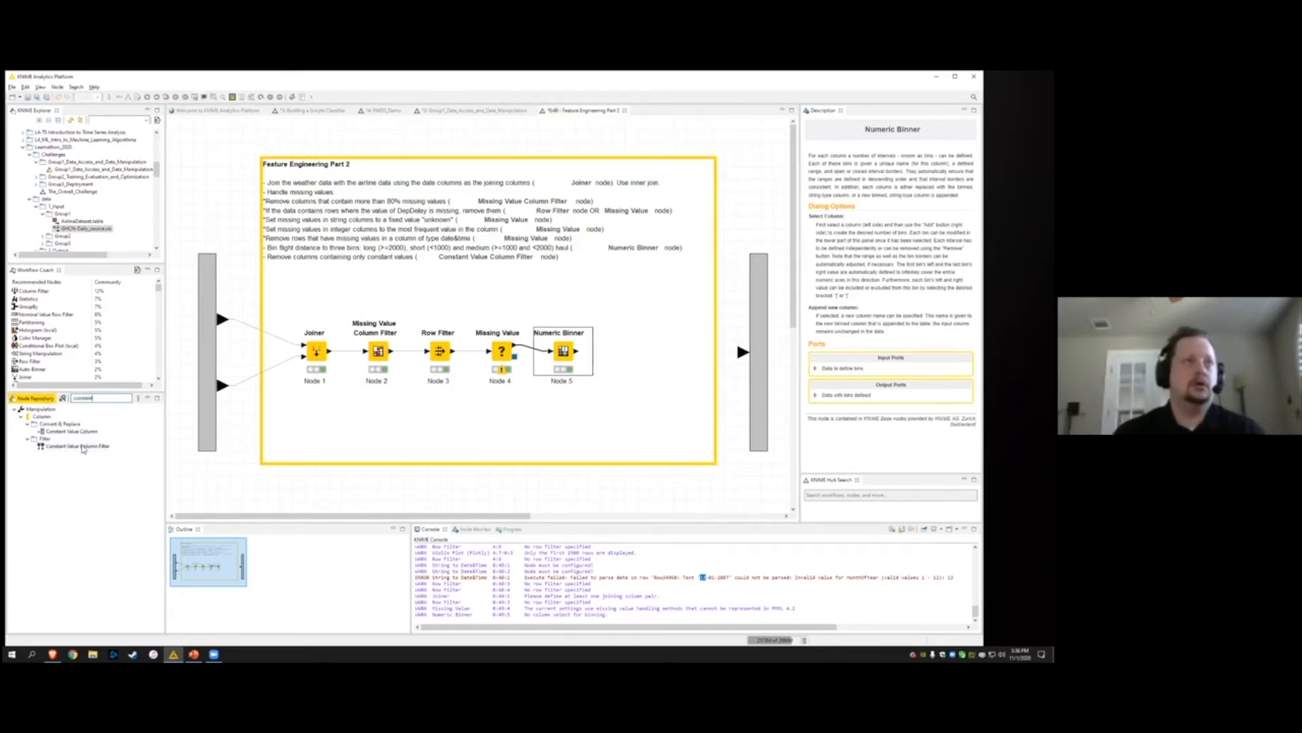
{"action": "left_click_drag", "start_coordinate": [83, 448], "coordinate": [645, 358]}
{"action": "left_click", "coordinate": [643, 354]}
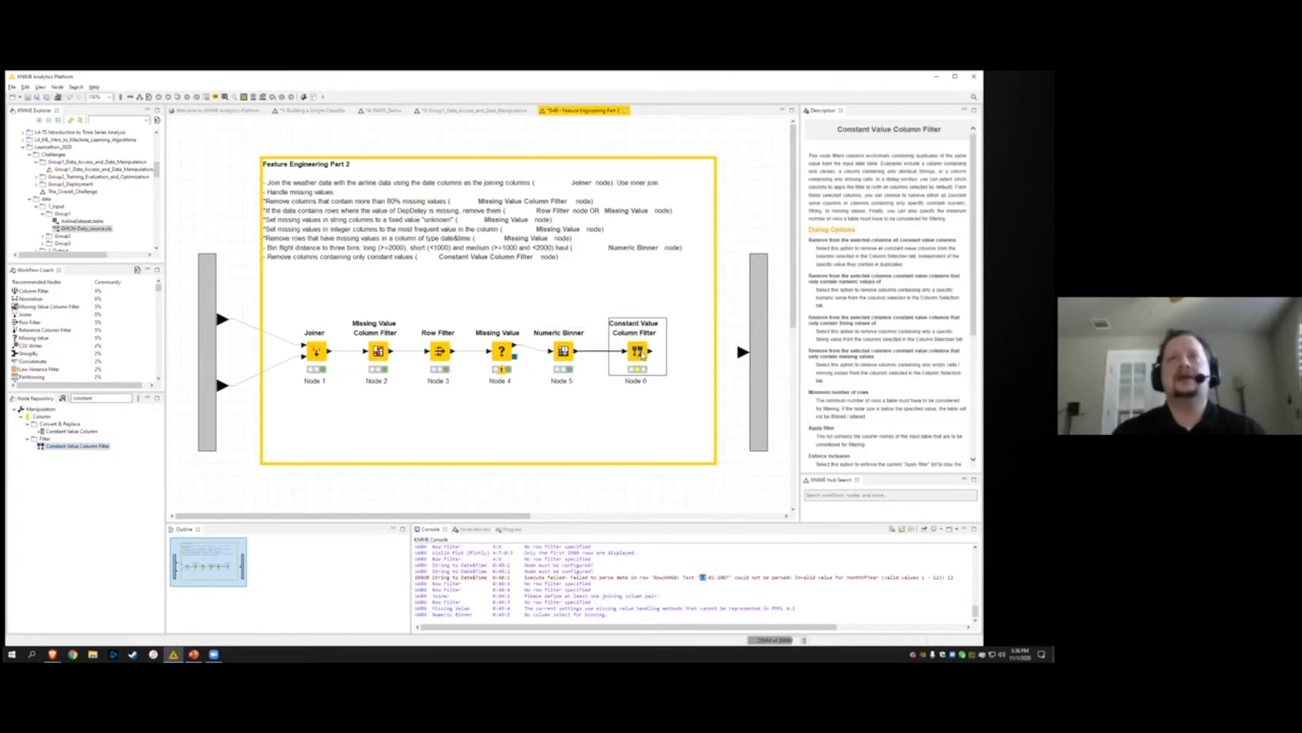
Configure the Constant Value Column Filter to remove all constant value columns
{"action": "double_click", "coordinate": [642, 354]}
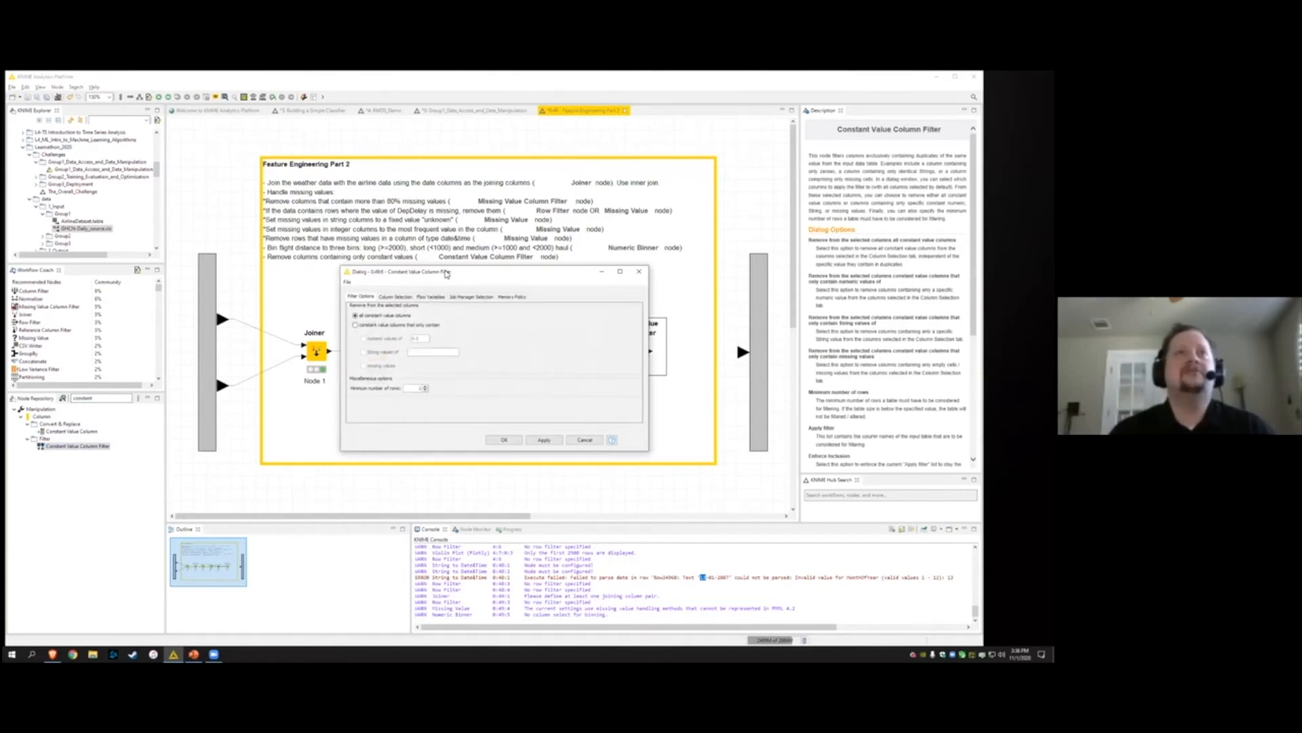
{"action": "left_click_drag", "start_coordinate": [446, 273], "coordinate": [369, 269]}
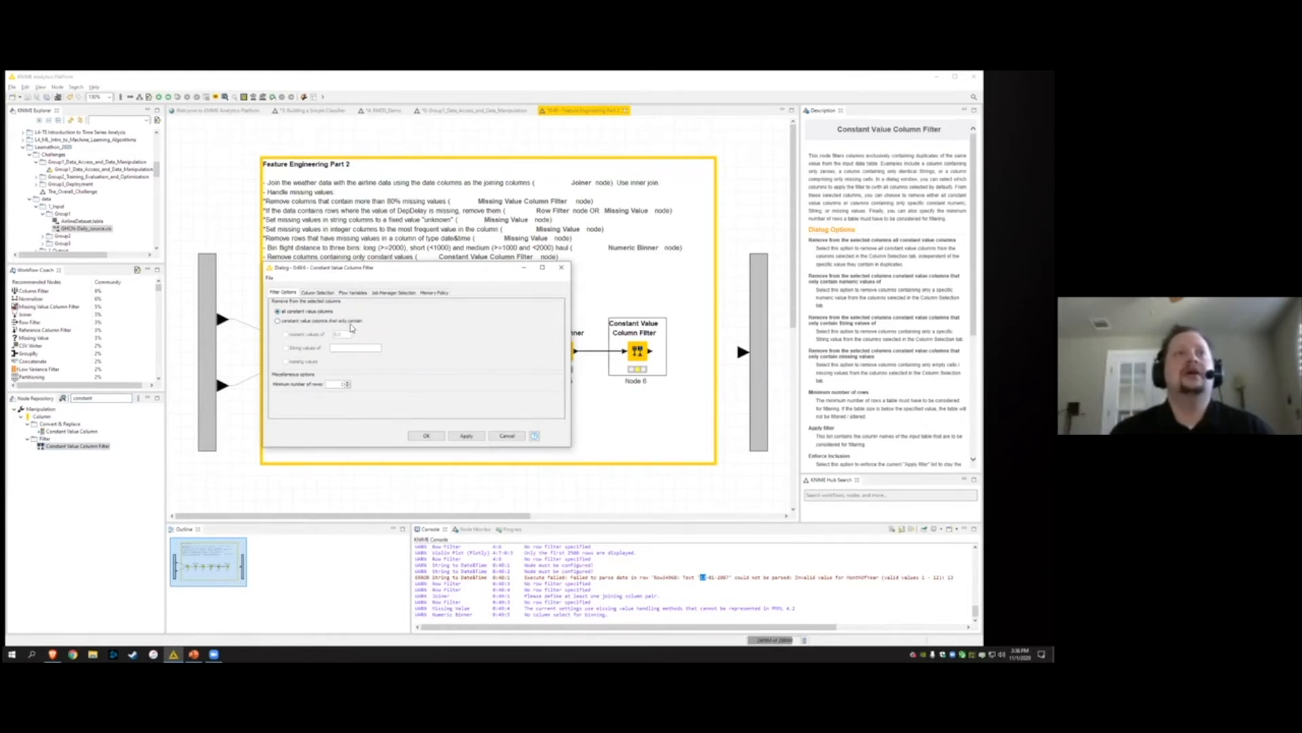
{"action": "left_click", "coordinate": [350, 323]}
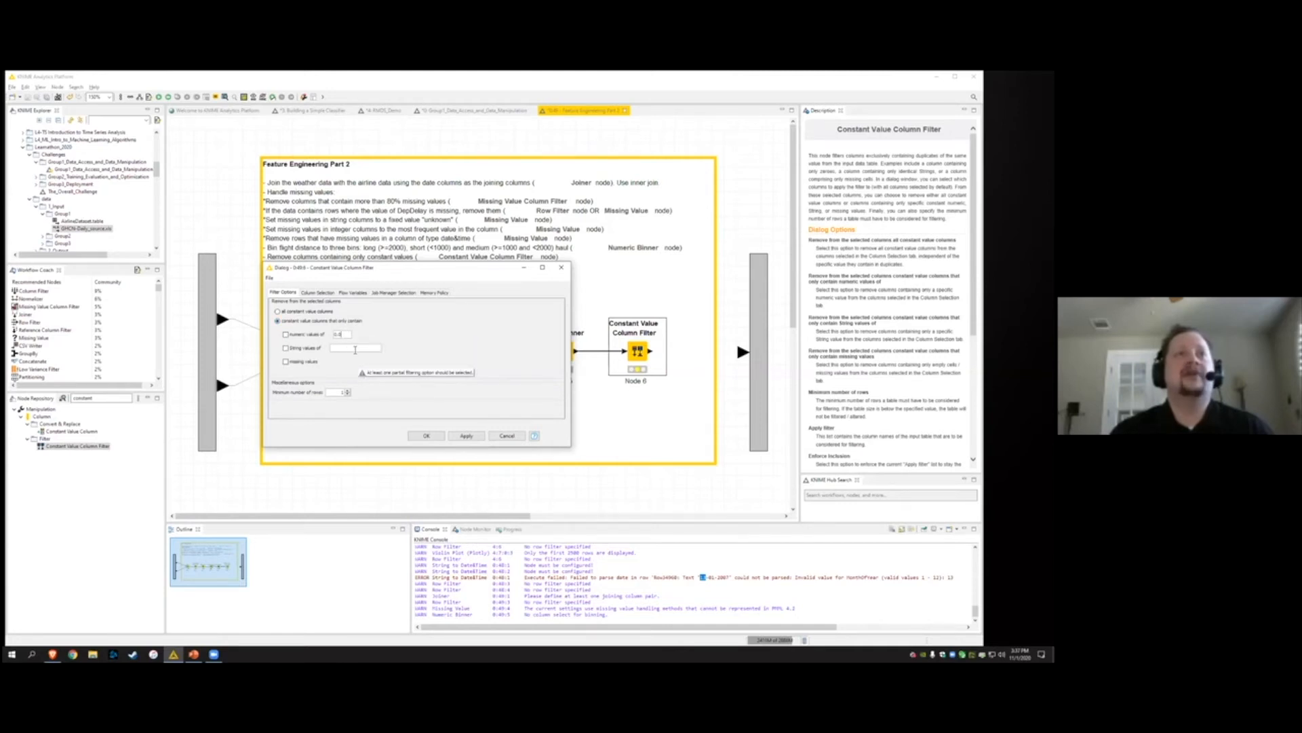
{"action": "left_click", "coordinate": [303, 314]}
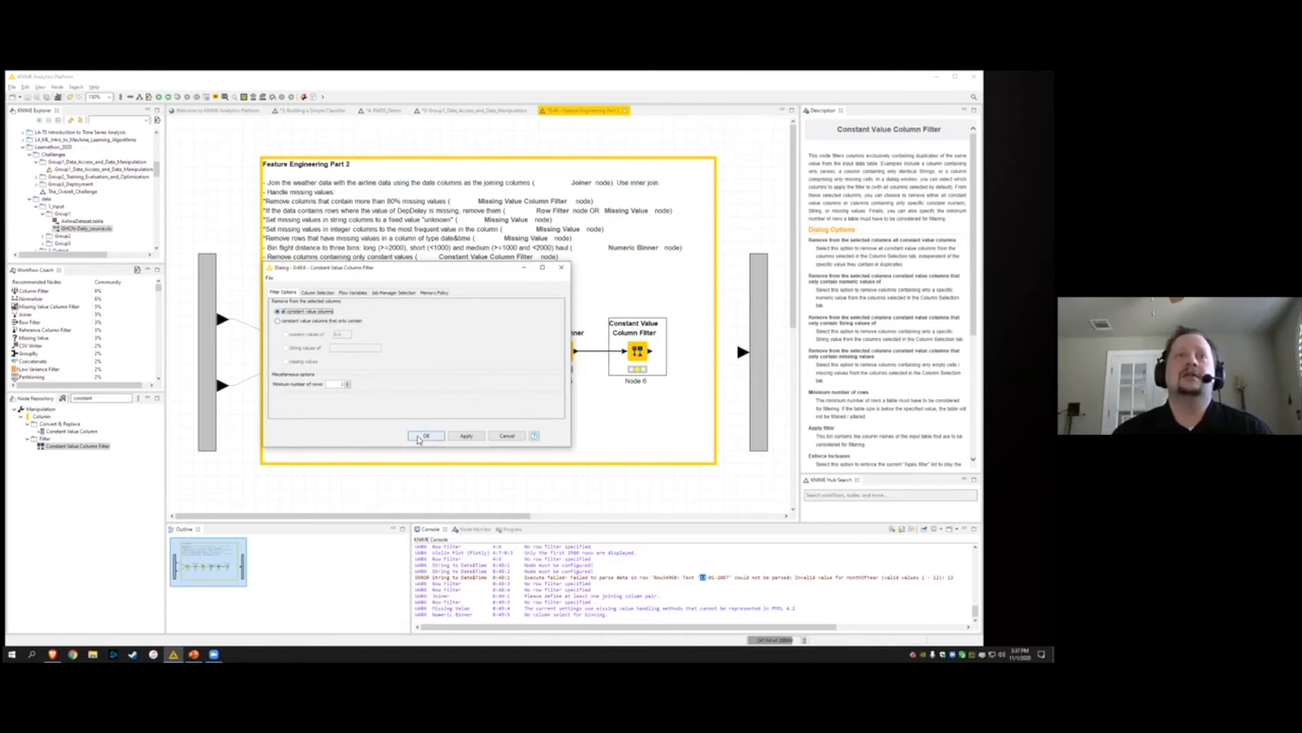
{"action": "left_click", "coordinate": [421, 436]}
Execute the Constant Value Column Filter and connect its output to the output port of the Feature Engineering Part 2 metanode, closing the metanode
{"action": "right_click", "coordinate": [639, 353]}
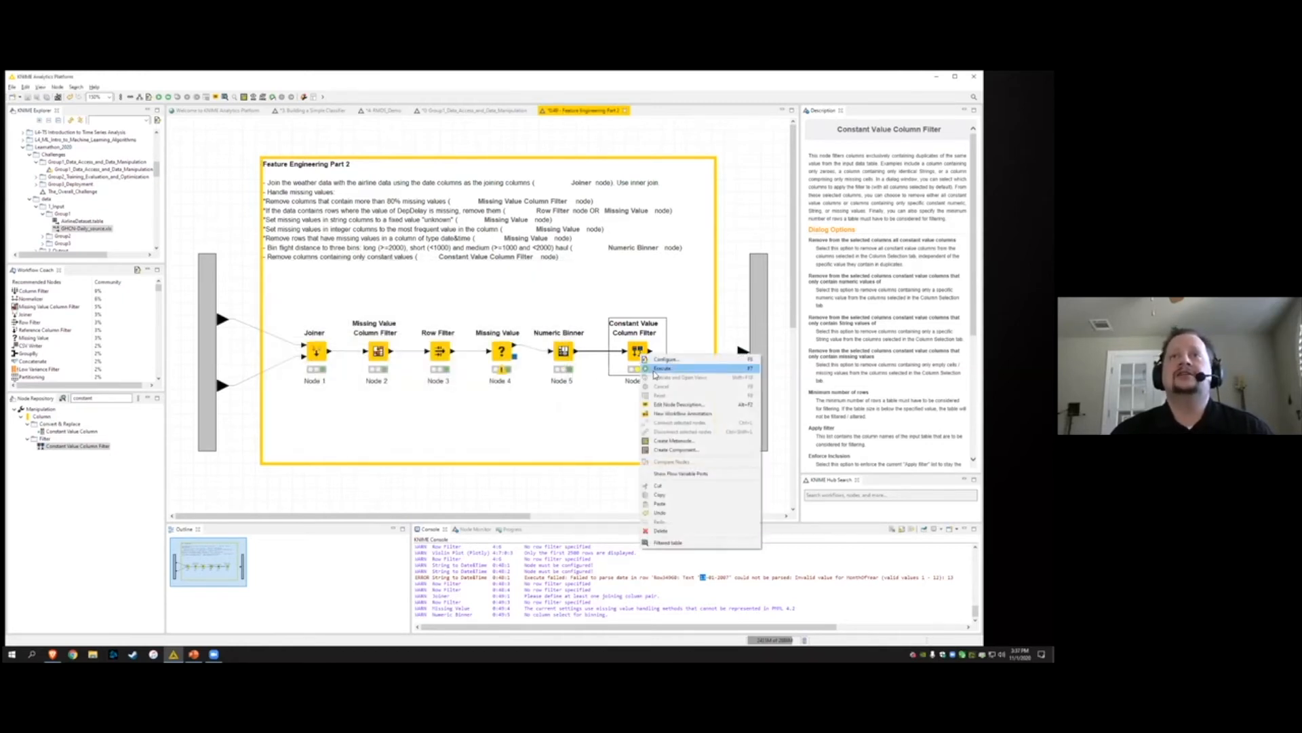
{"action": "left_click", "coordinate": [655, 369]}
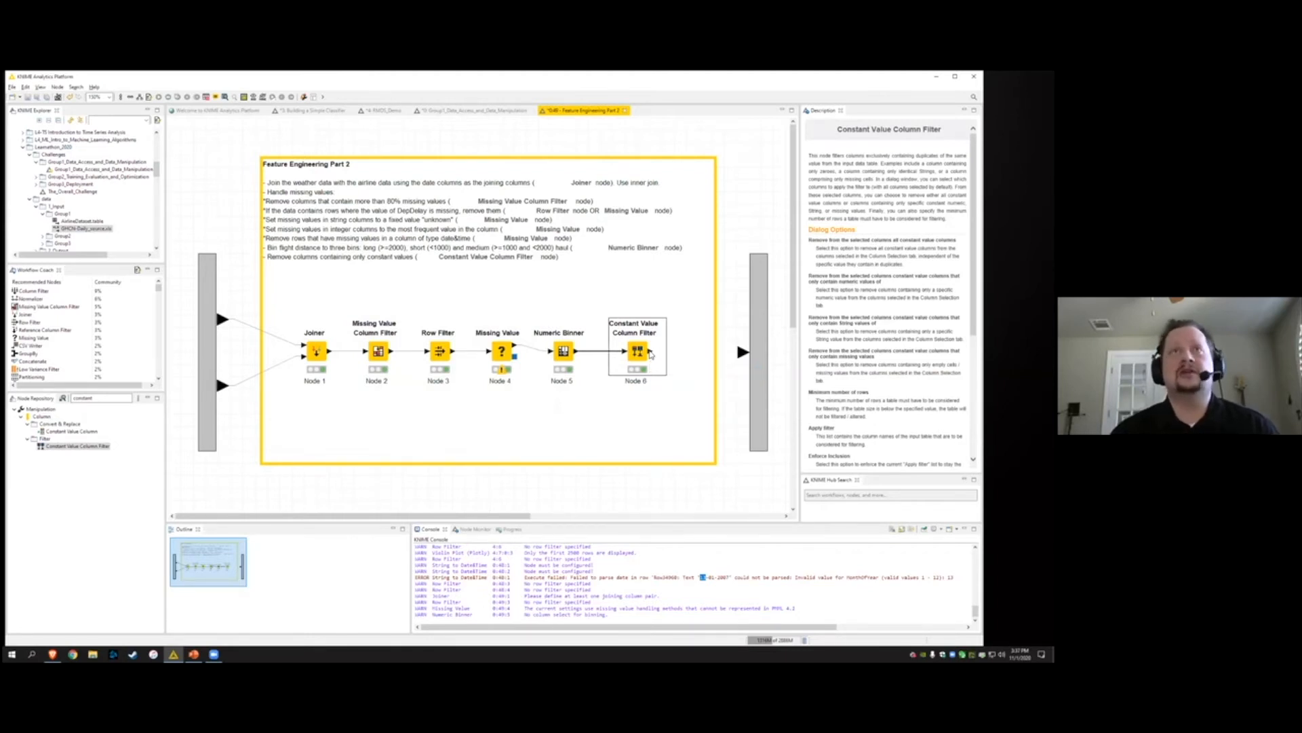
{"action": "left_click_drag", "start_coordinate": [650, 352], "coordinate": [742, 356]}
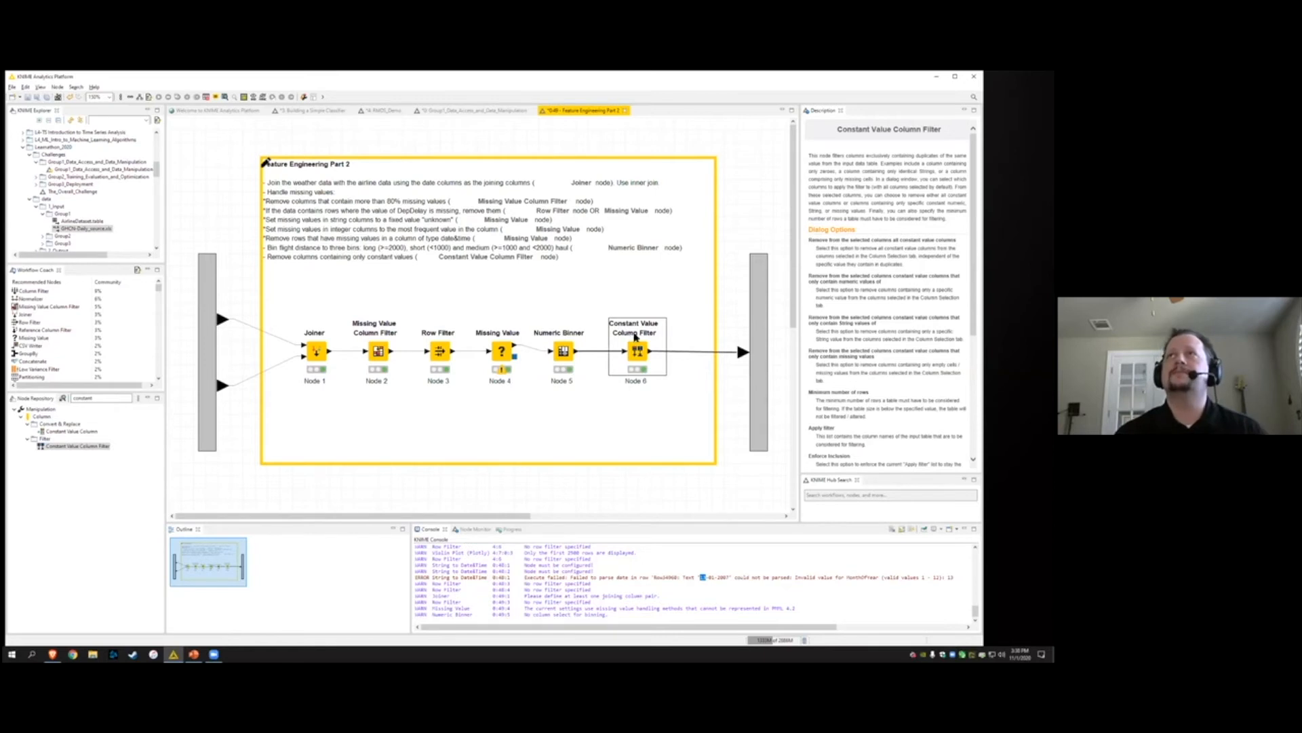
{"action": "left_click", "coordinate": [624, 111]}
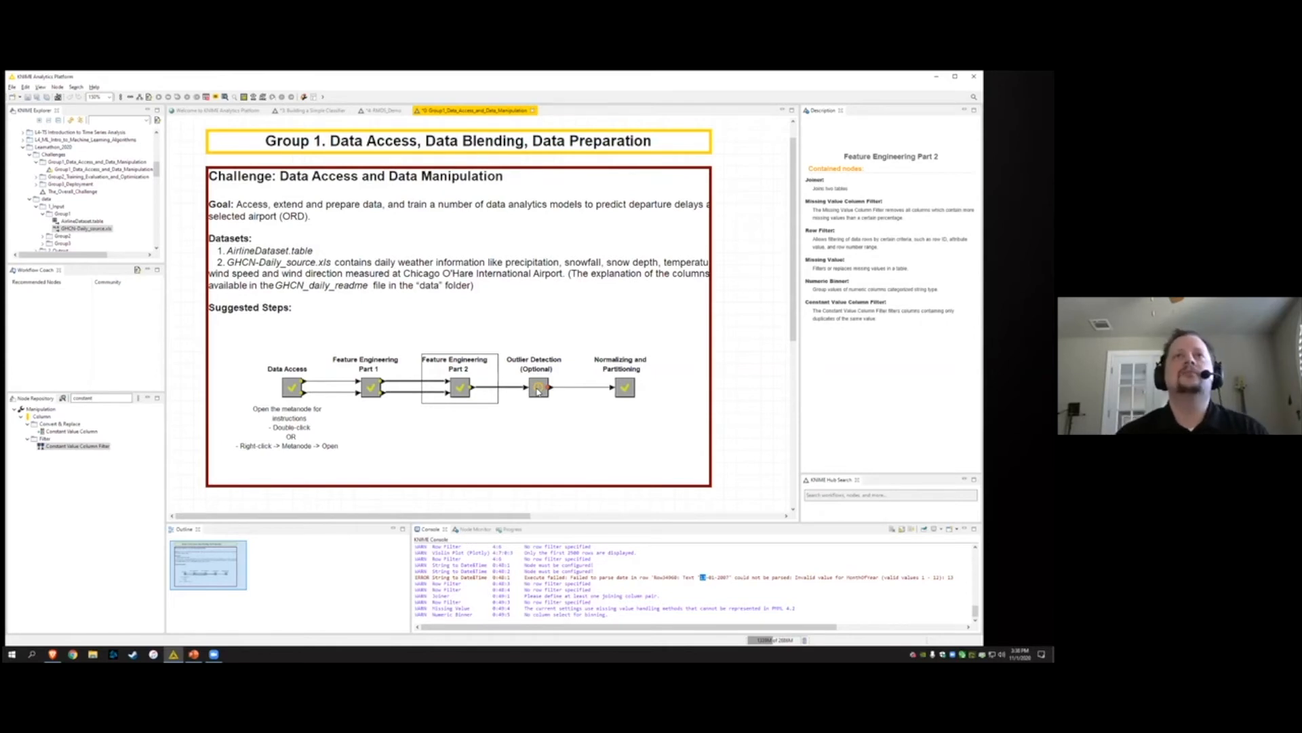
Open the Outlier Detection (Optional) metanode and show its instructions at 150% zoom
{"action": "double_click", "coordinate": [538, 390]}
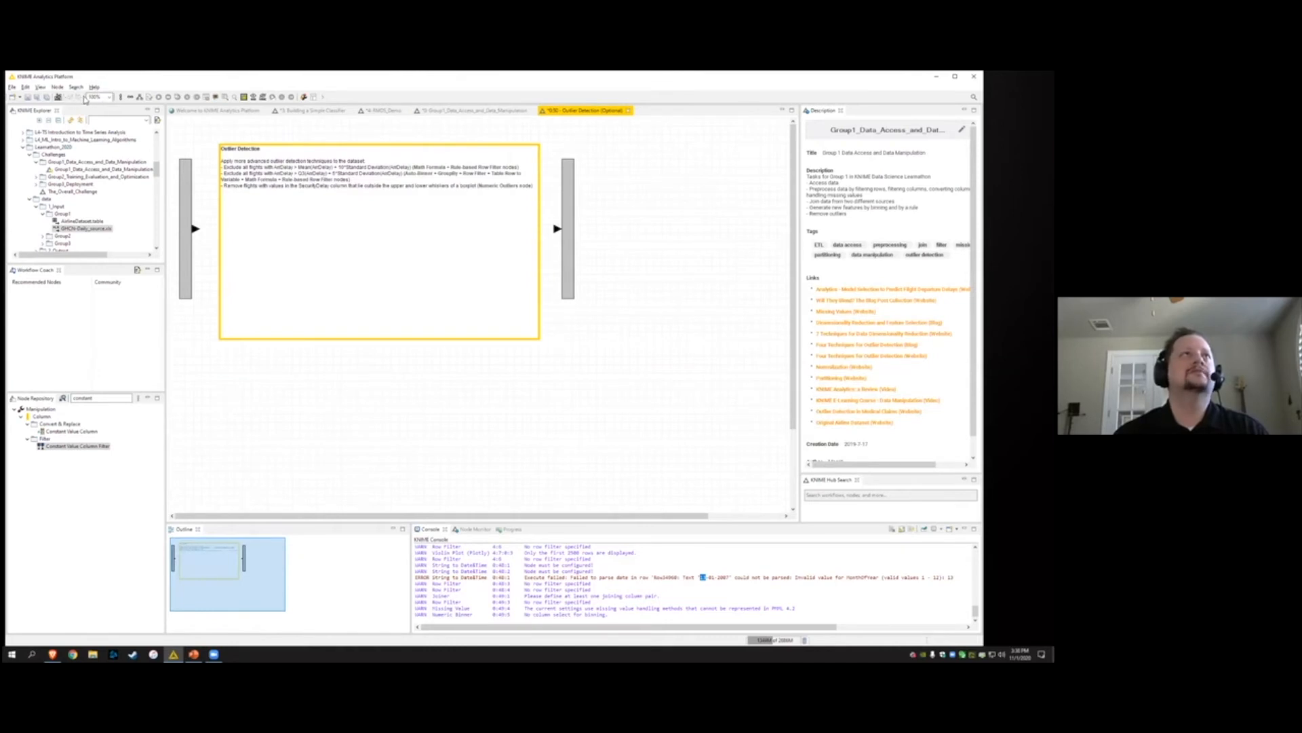
{"action": "left_click", "coordinate": [109, 97]}
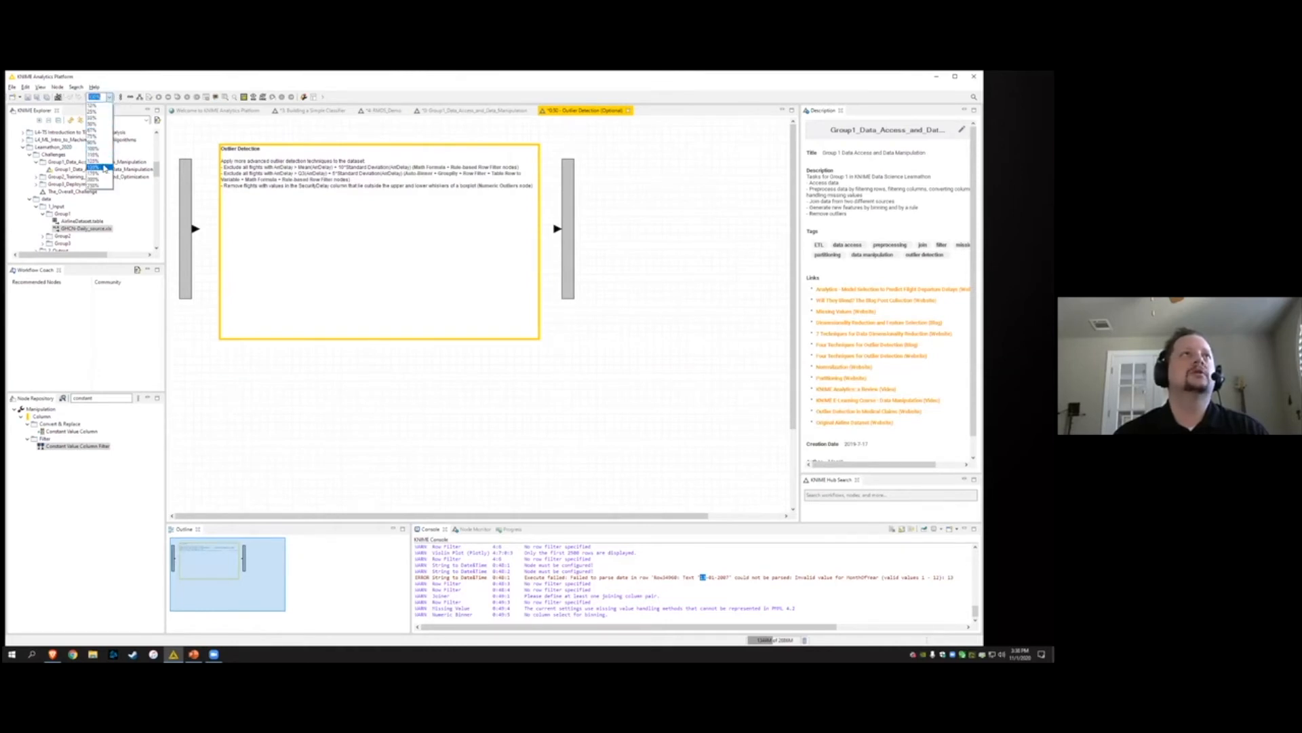
{"action": "left_click", "coordinate": [105, 167]}
{"action": "scroll", "coordinate": [312, 326], "scroll_direction": "up", "scroll_amount": 2}
{"action": "left_click_drag", "start_coordinate": [352, 518], "coordinate": [250, 517]}
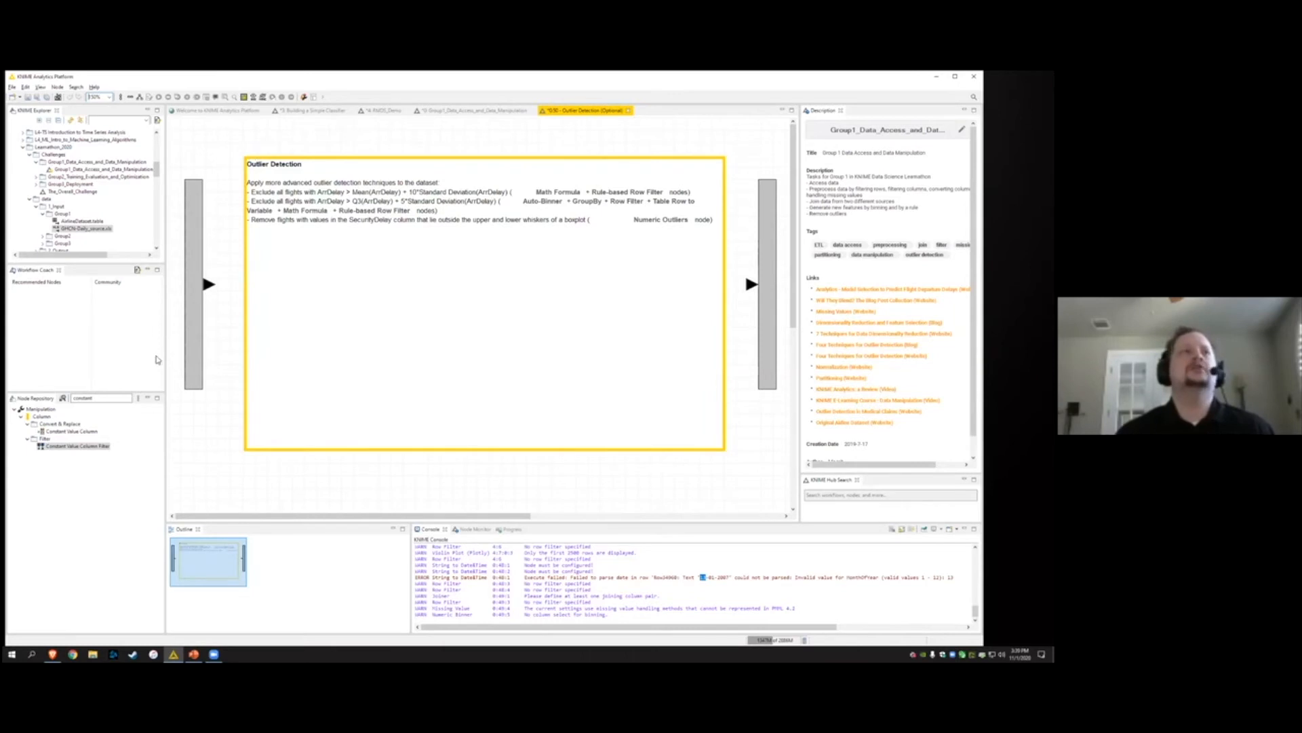
Find the Math Formula node, add it connected to the Outlier Detection metanode's input port, and open its configuration
{"action": "double_click", "coordinate": [118, 398]}
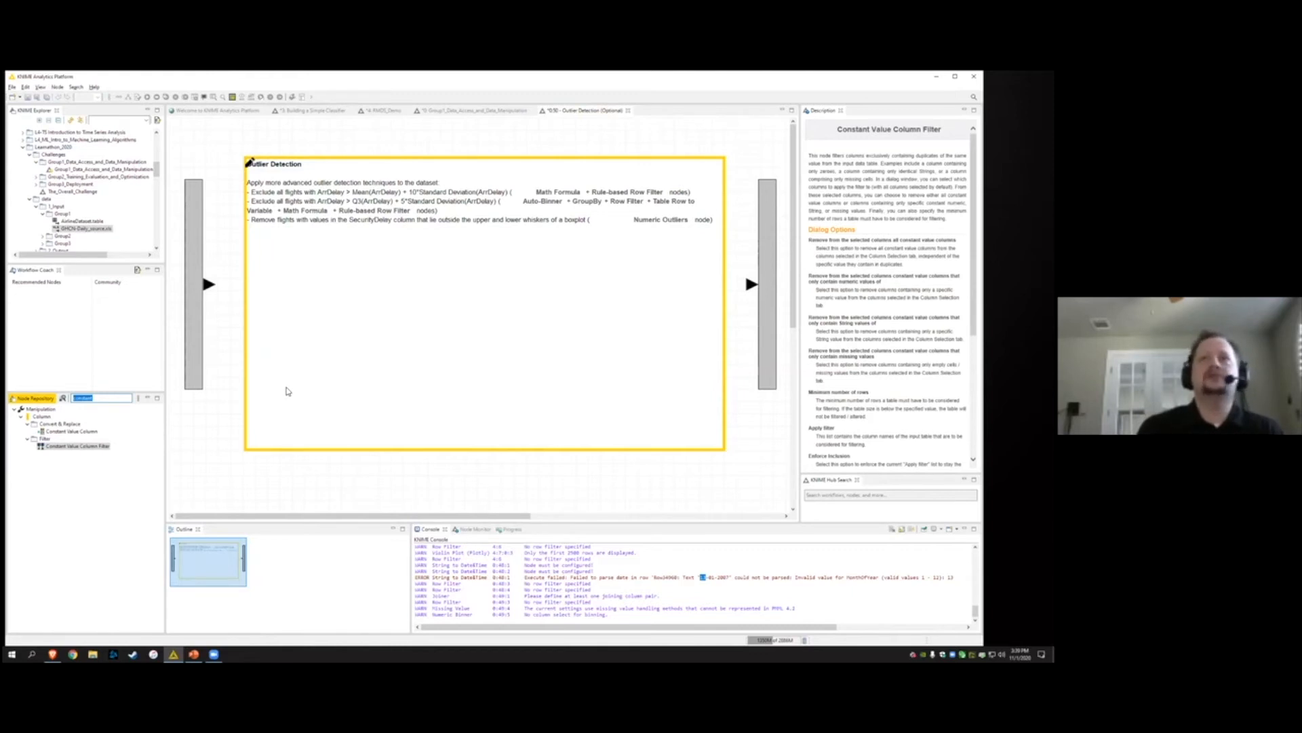
{"action": "type", "text": "Math Fo"}
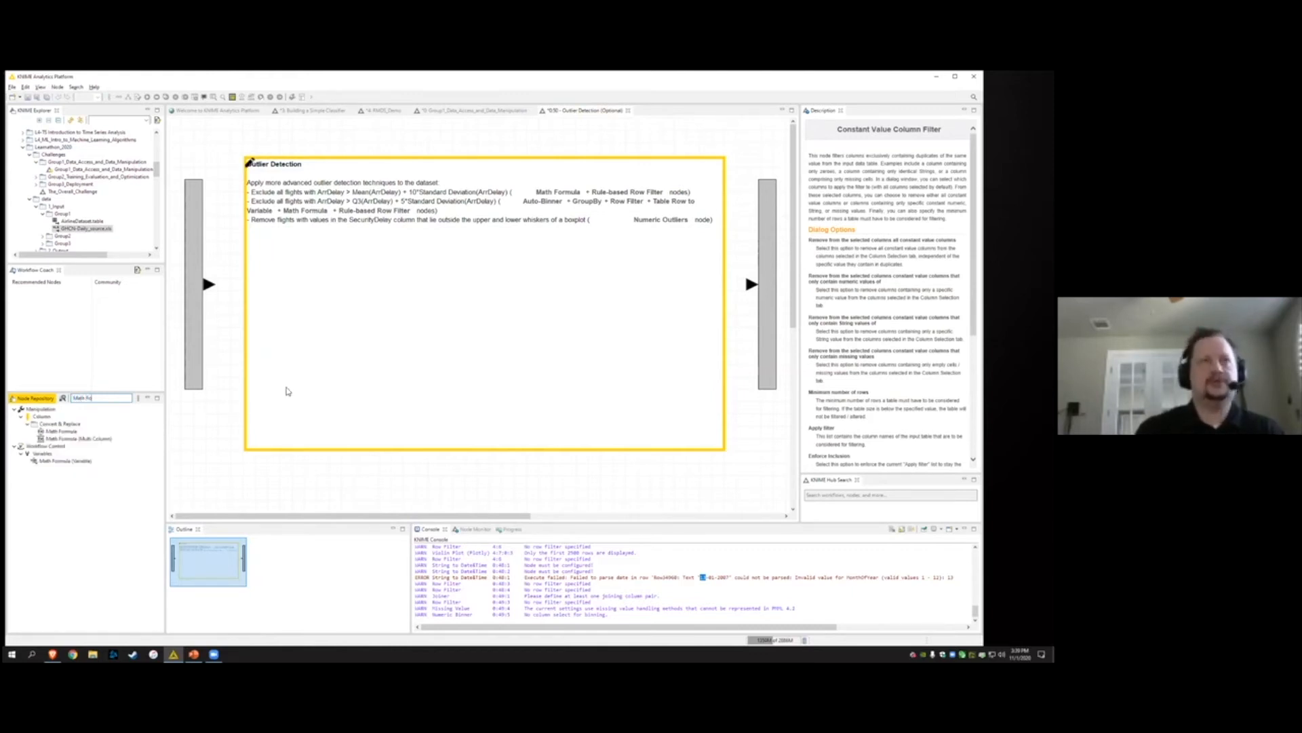
{"action": "type", "text": "rum"}
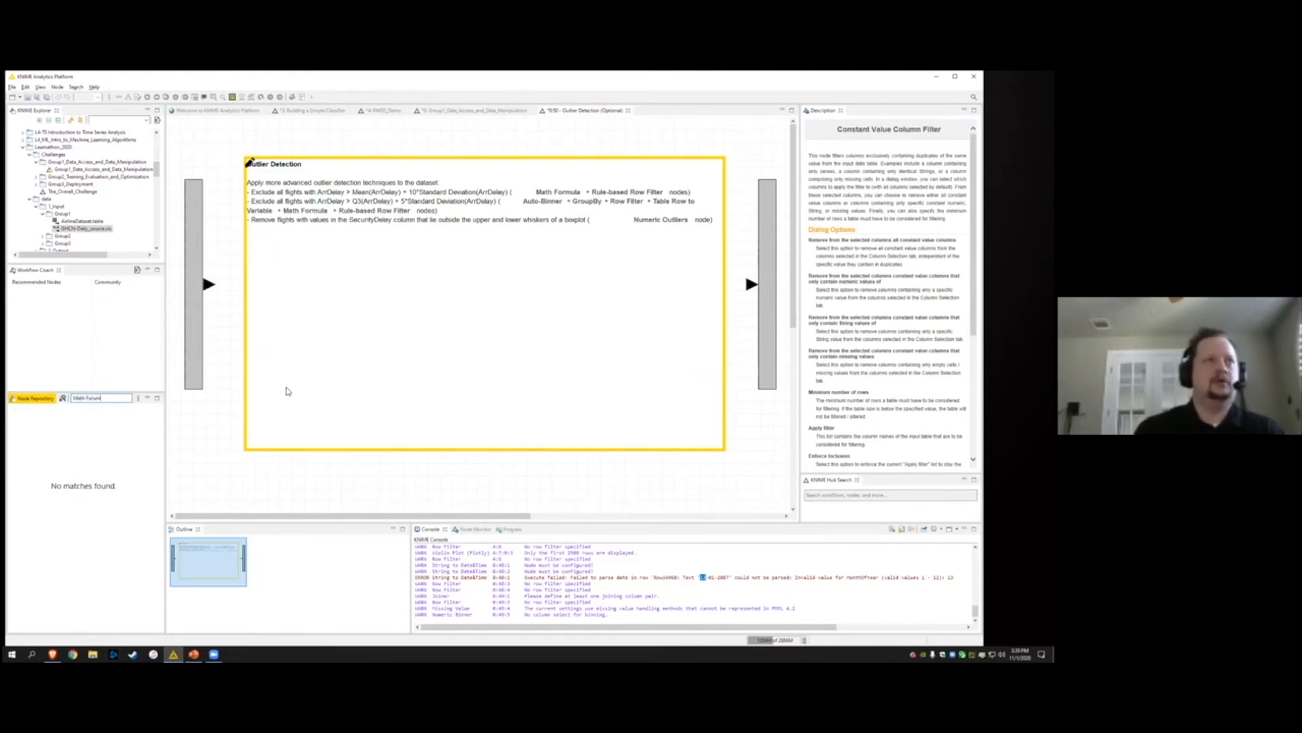
{"action": "key", "text": "BackSpace"}
{"action": "key", "text": "BackSpace"}
{"action": "type", "text": "mula"}
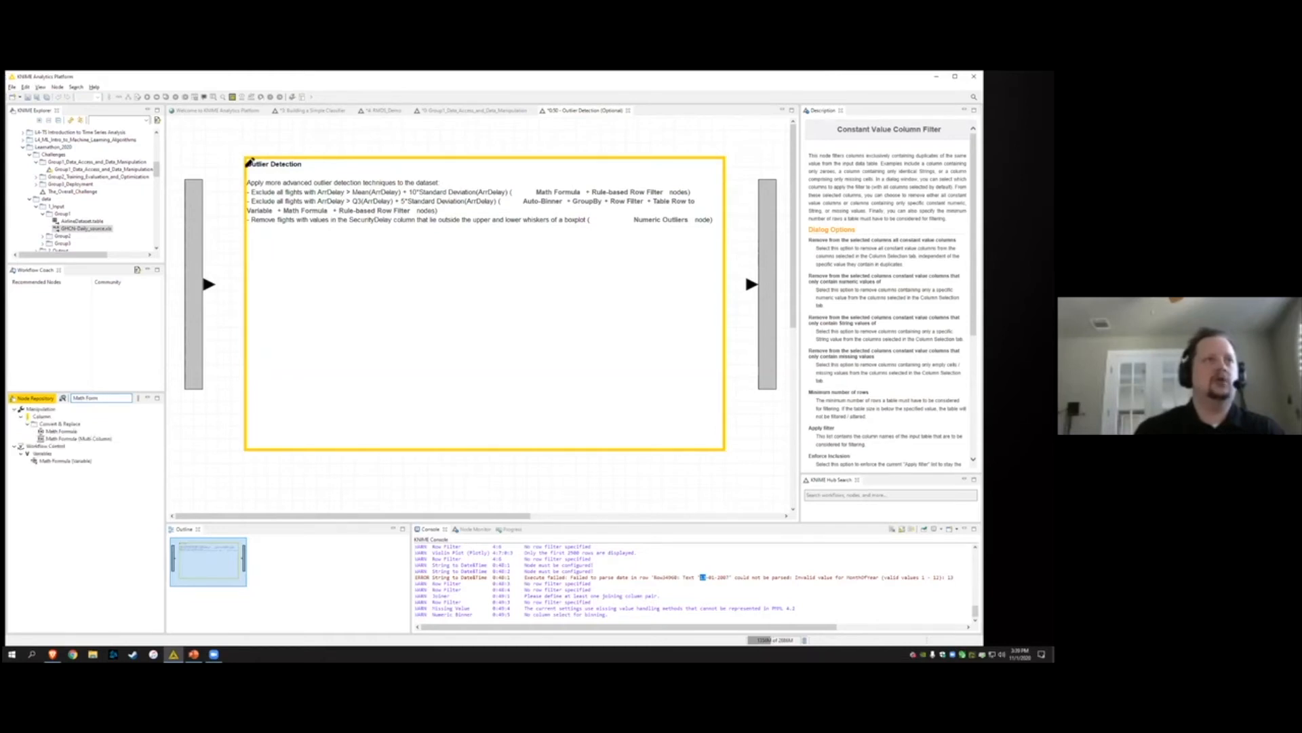
{"action": "left_click_drag", "start_coordinate": [71, 431], "coordinate": [303, 287]}
{"action": "left_click_drag", "start_coordinate": [210, 284], "coordinate": [310, 296]}
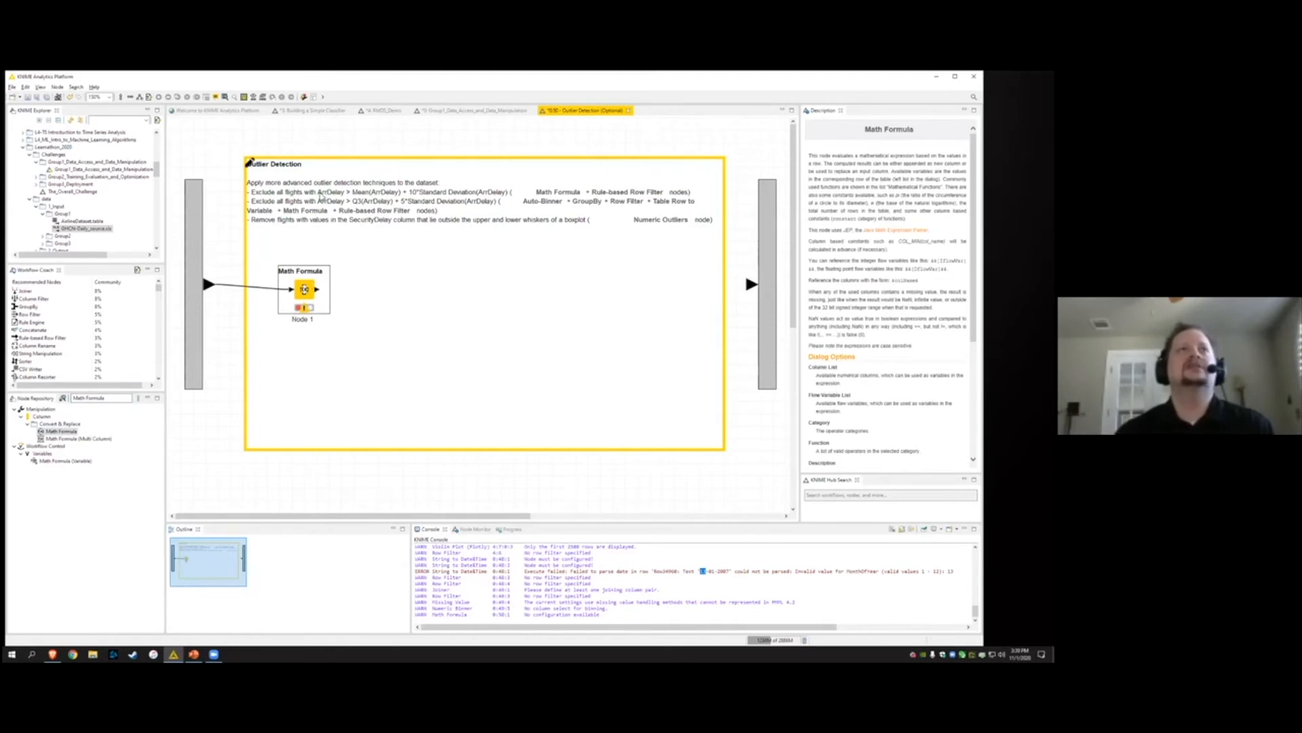
{"action": "left_click", "coordinate": [357, 198]}
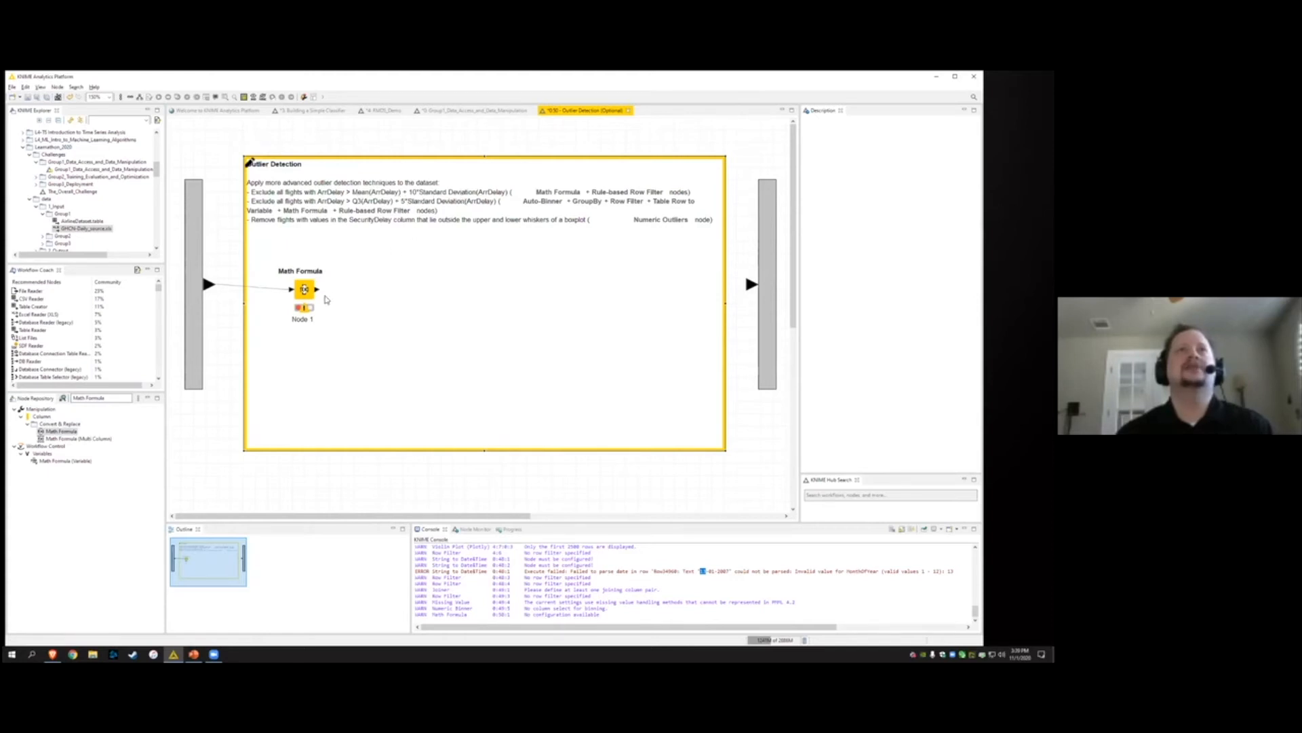
{"action": "double_click", "coordinate": [306, 292]}
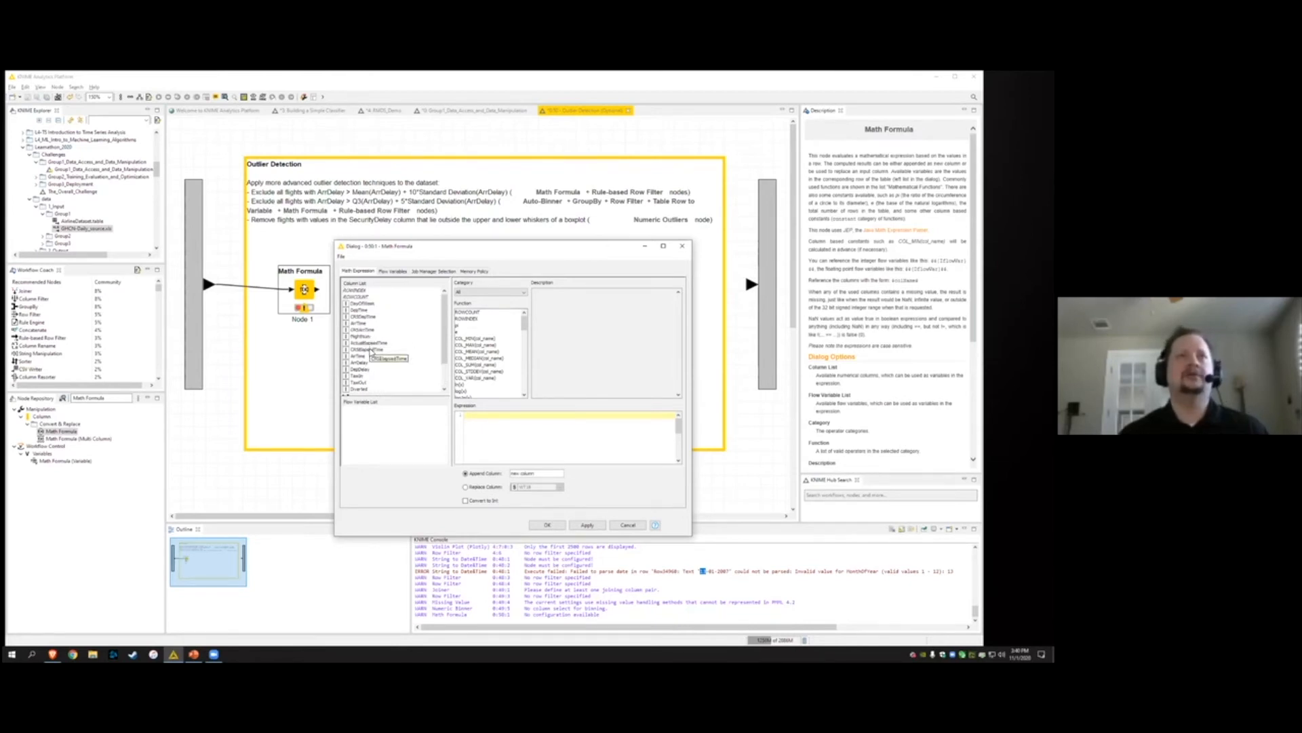
{"action": "double_click", "coordinate": [372, 364]}
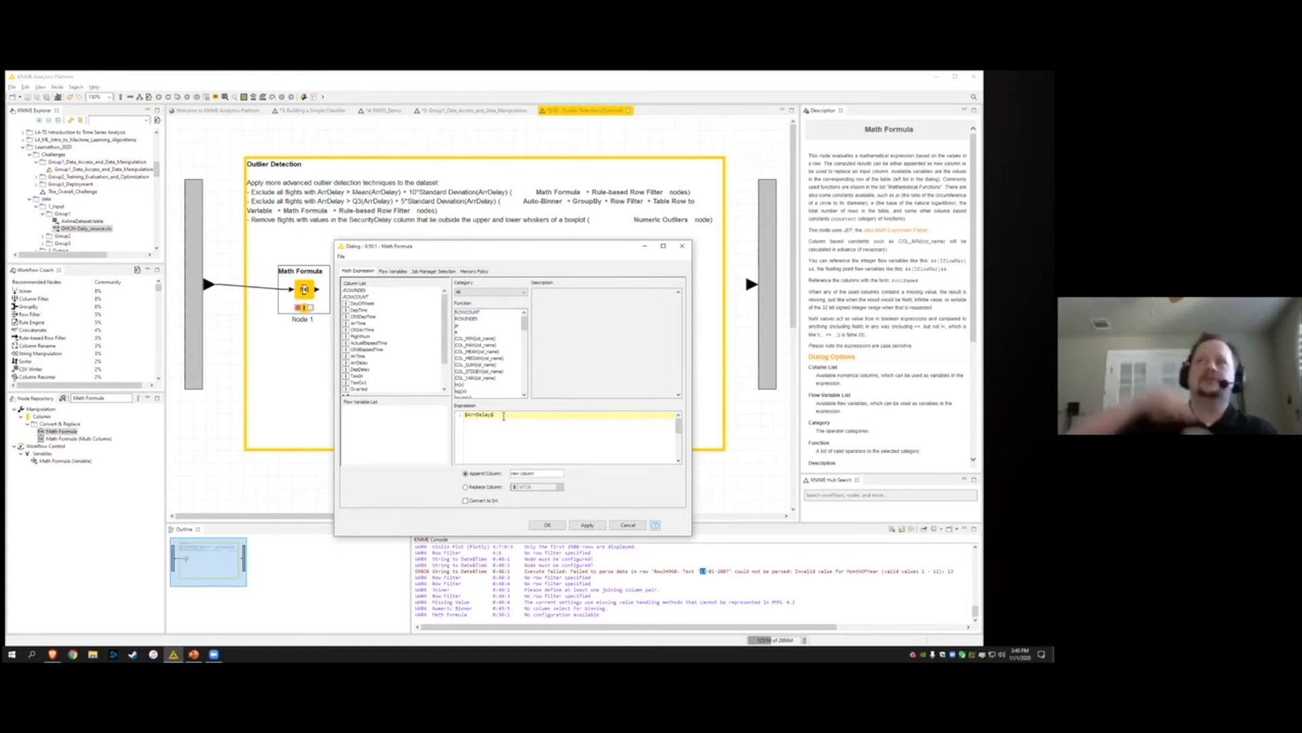
{"action": "left_click_drag", "start_coordinate": [503, 416], "coordinate": [452, 413]}
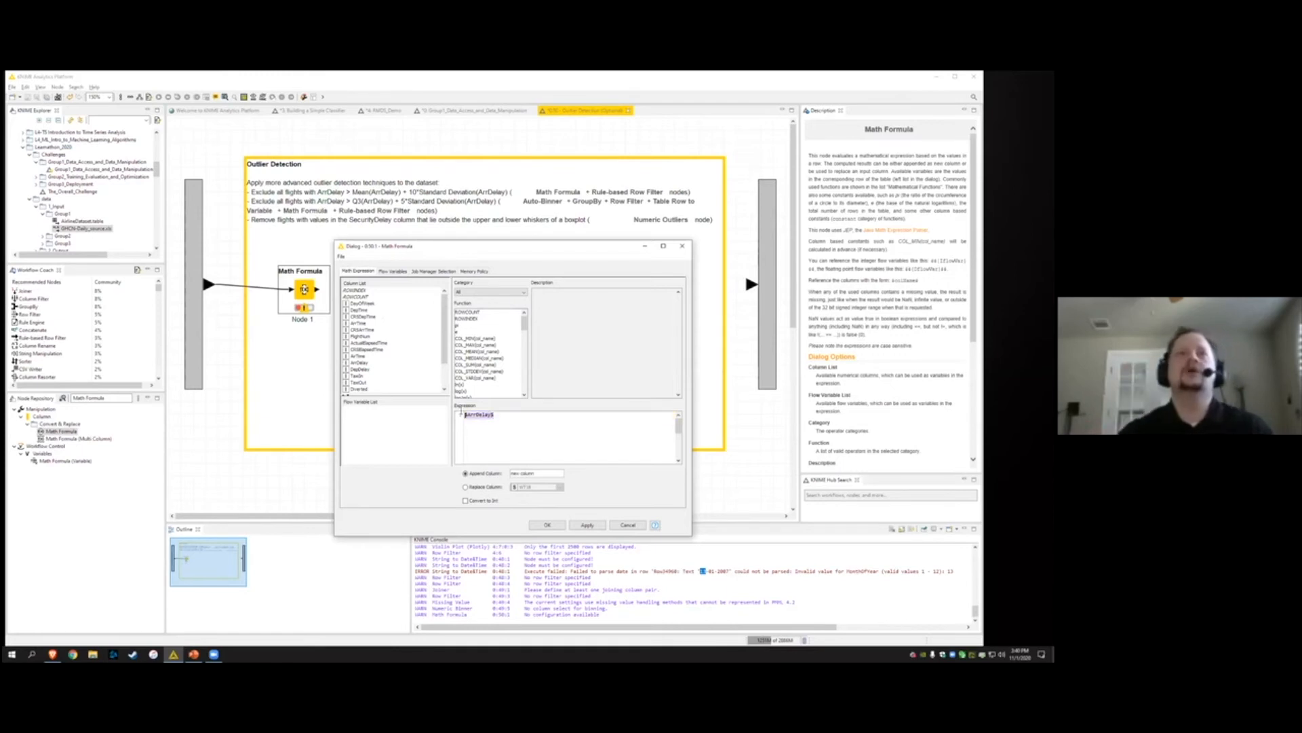
{"action": "key", "text": "BackSpace"}
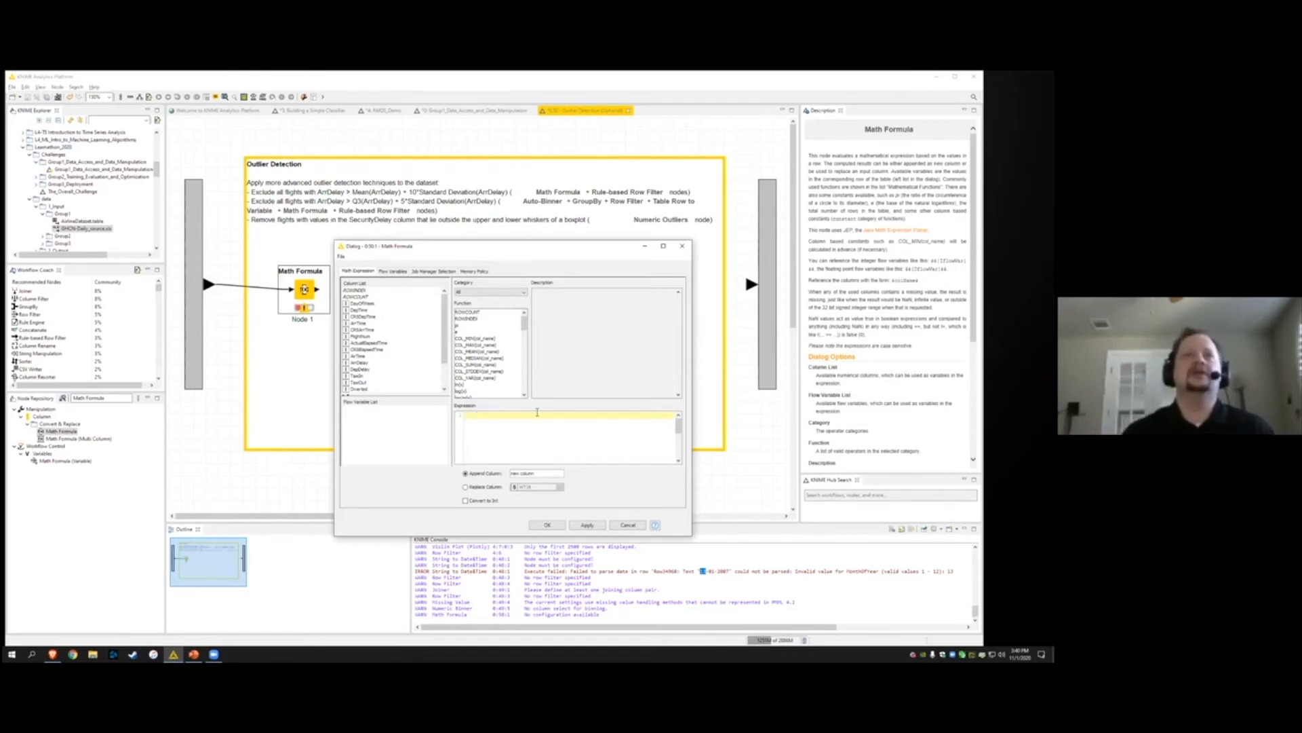
Start the Math Formula expression with the mean of the arrival delay column, COL_MEAN($ArrDelay$)
{"action": "left_click", "coordinate": [489, 352]}
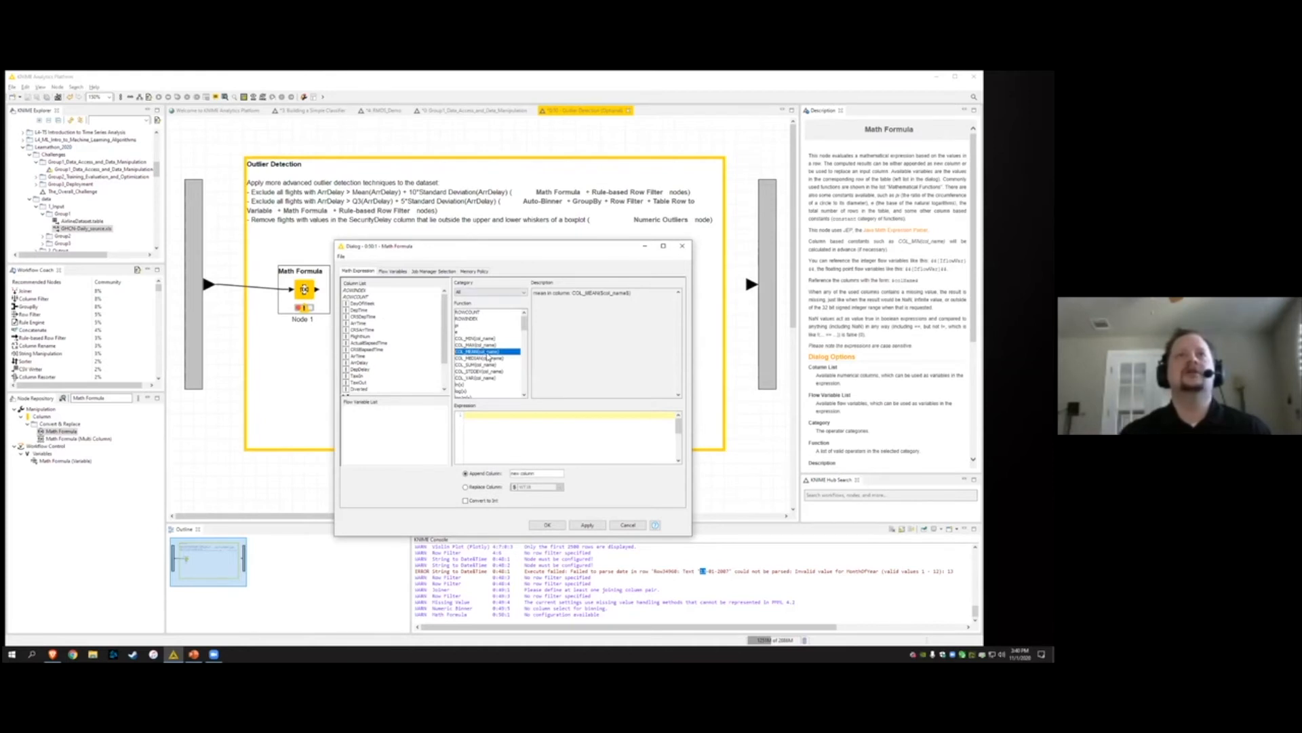
{"action": "double_click", "coordinate": [488, 352]}
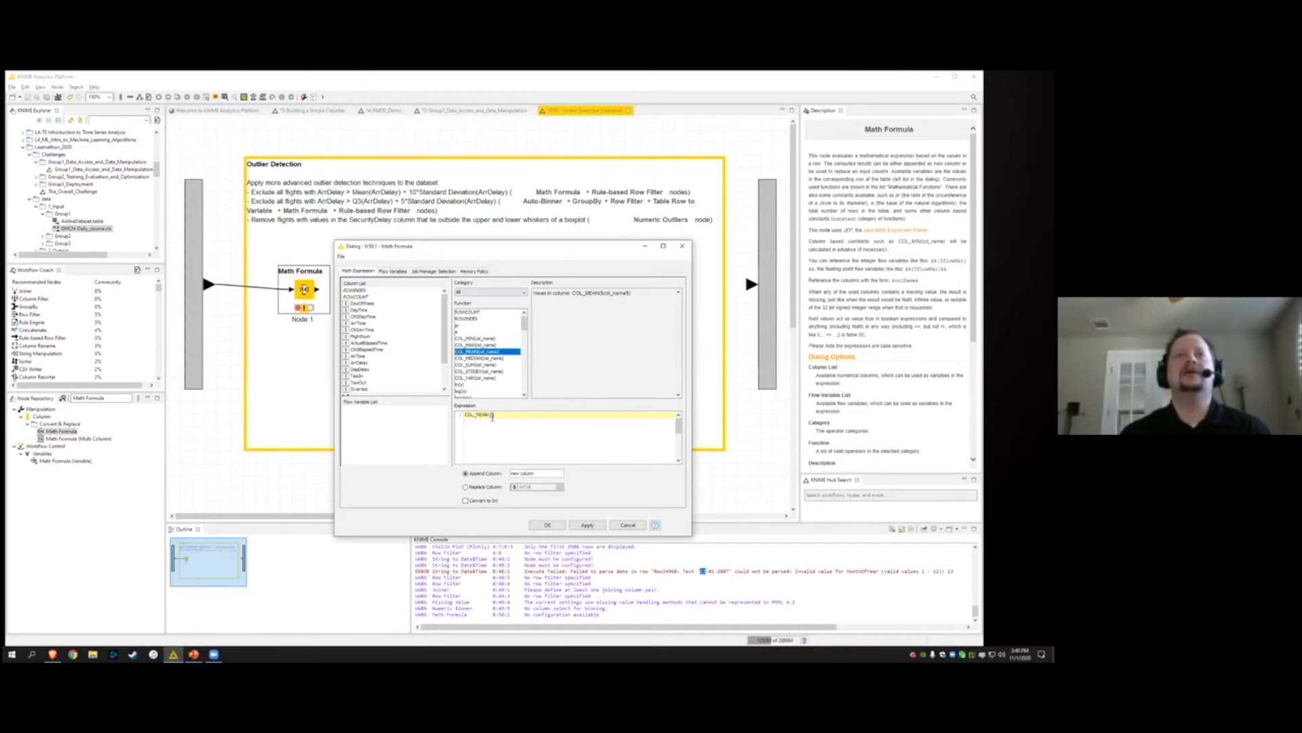
{"action": "left_click", "coordinate": [370, 364]}
{"action": "double_click", "coordinate": [370, 363]}
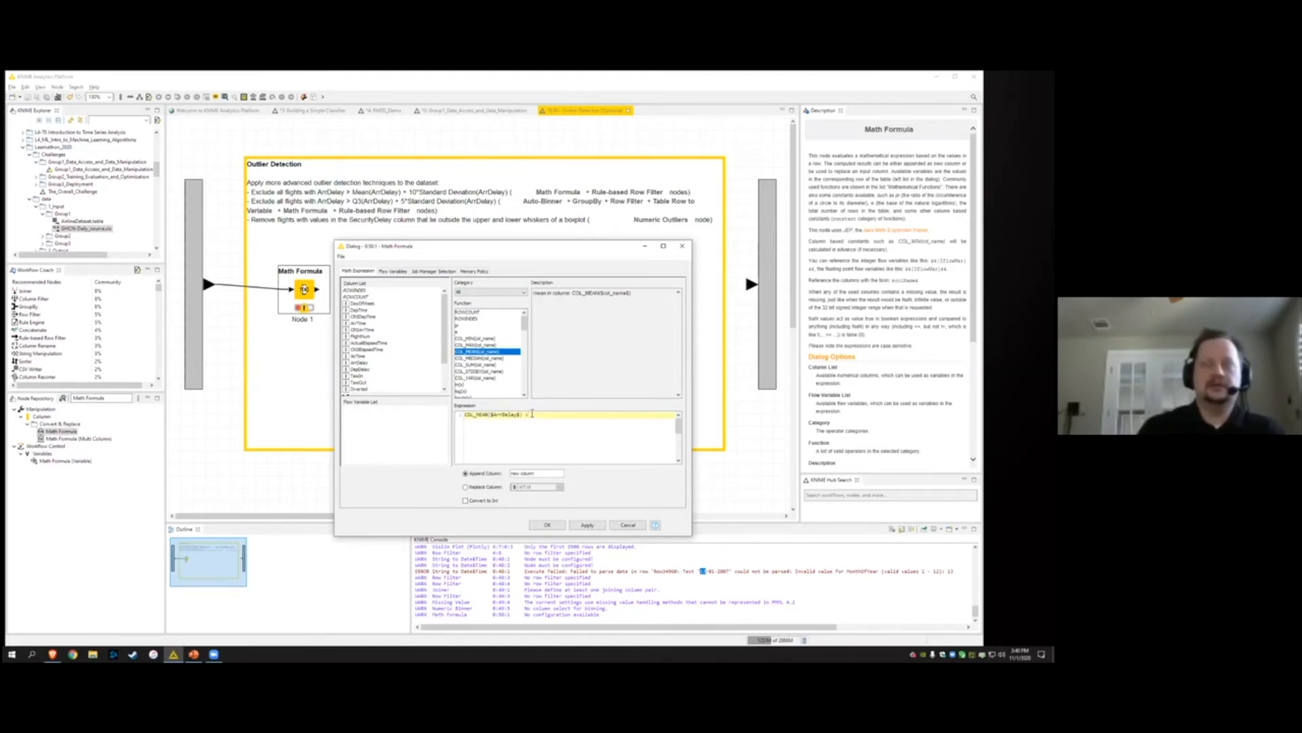
Extend the expression by adding ten standard deviations of arrival delay: + 10*COL_STDDEV($ArrDelay$)
{"action": "type", "text": "*"}
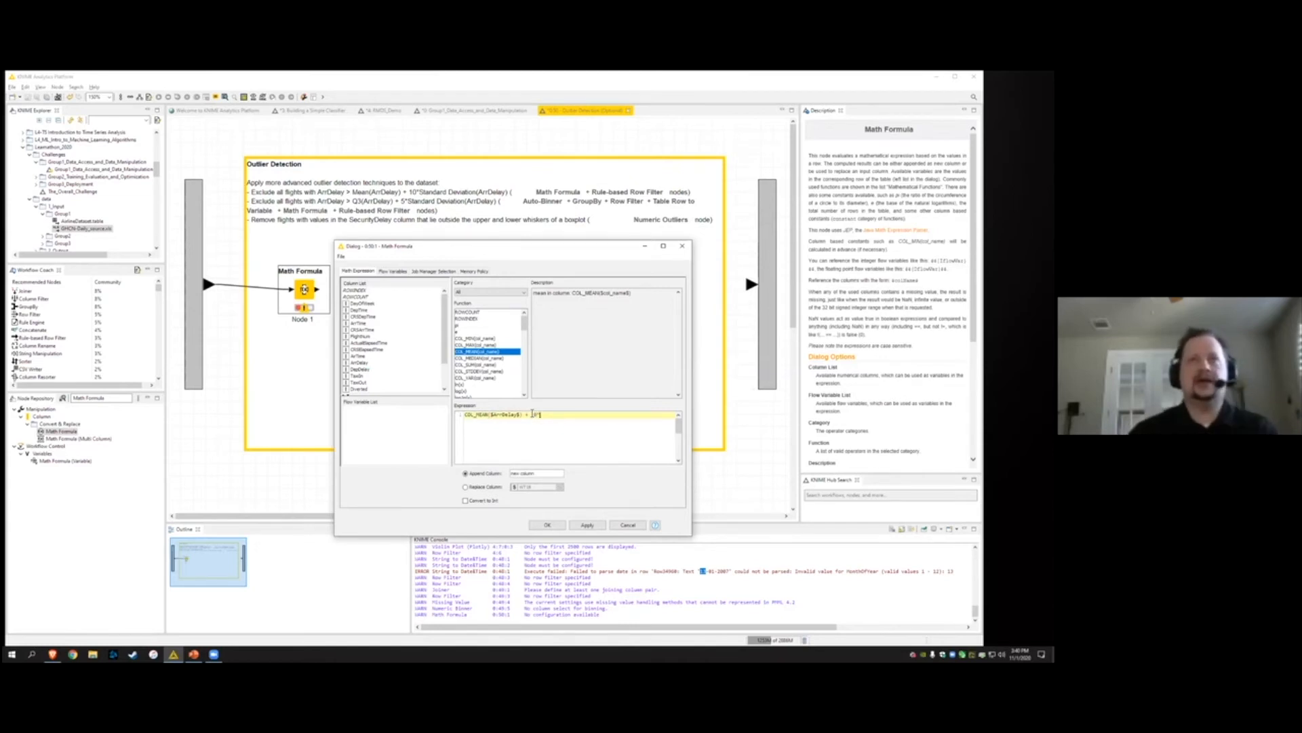
{"action": "left_click", "coordinate": [489, 372]}
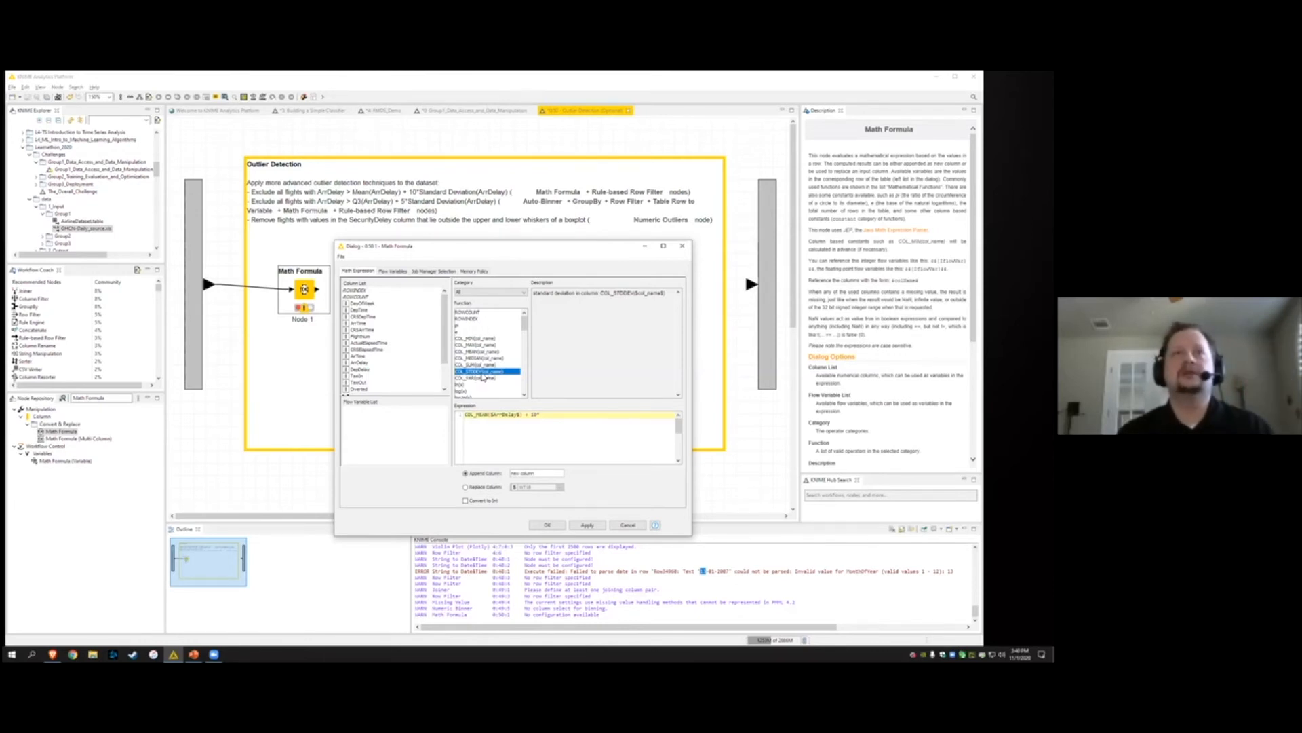
{"action": "double_click", "coordinate": [483, 372]}
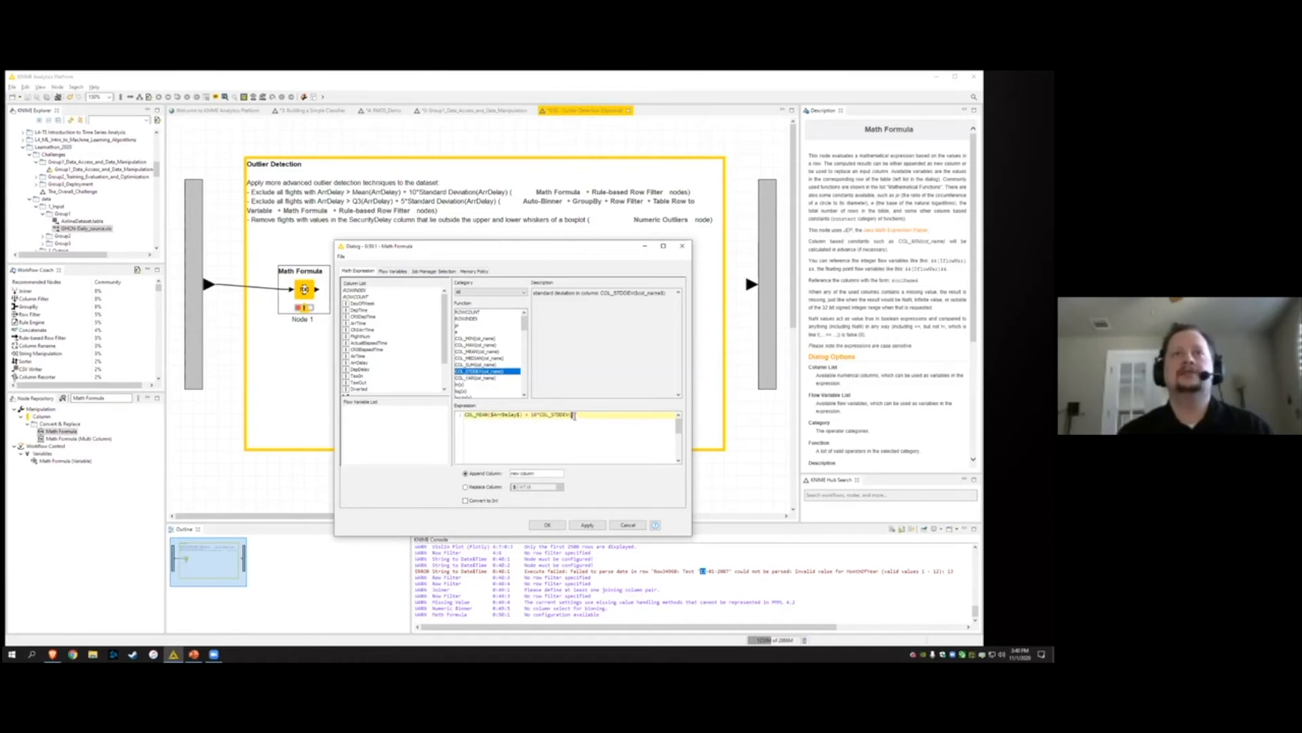
{"action": "left_click", "coordinate": [370, 363]}
{"action": "double_click", "coordinate": [370, 363]}
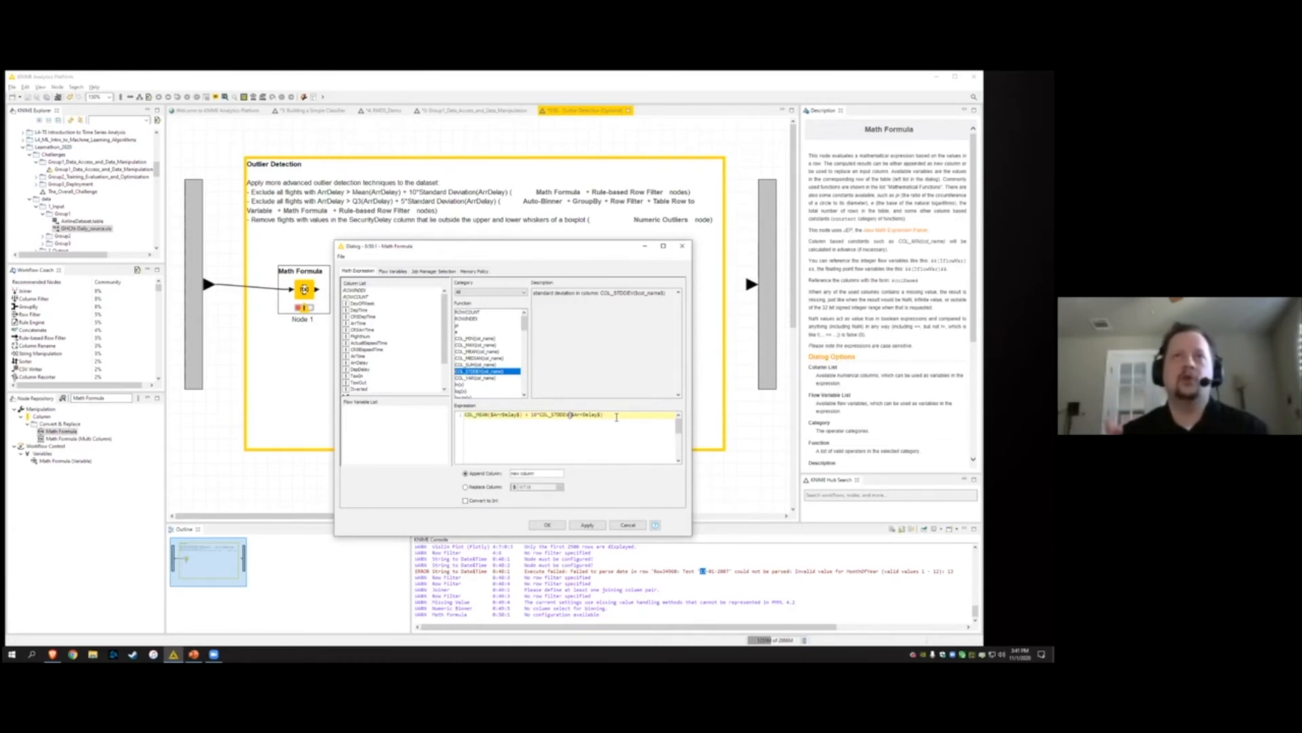
Name the appended column Cutoff and apply the Math Formula configuration
{"action": "triple_click", "coordinate": [553, 474]}
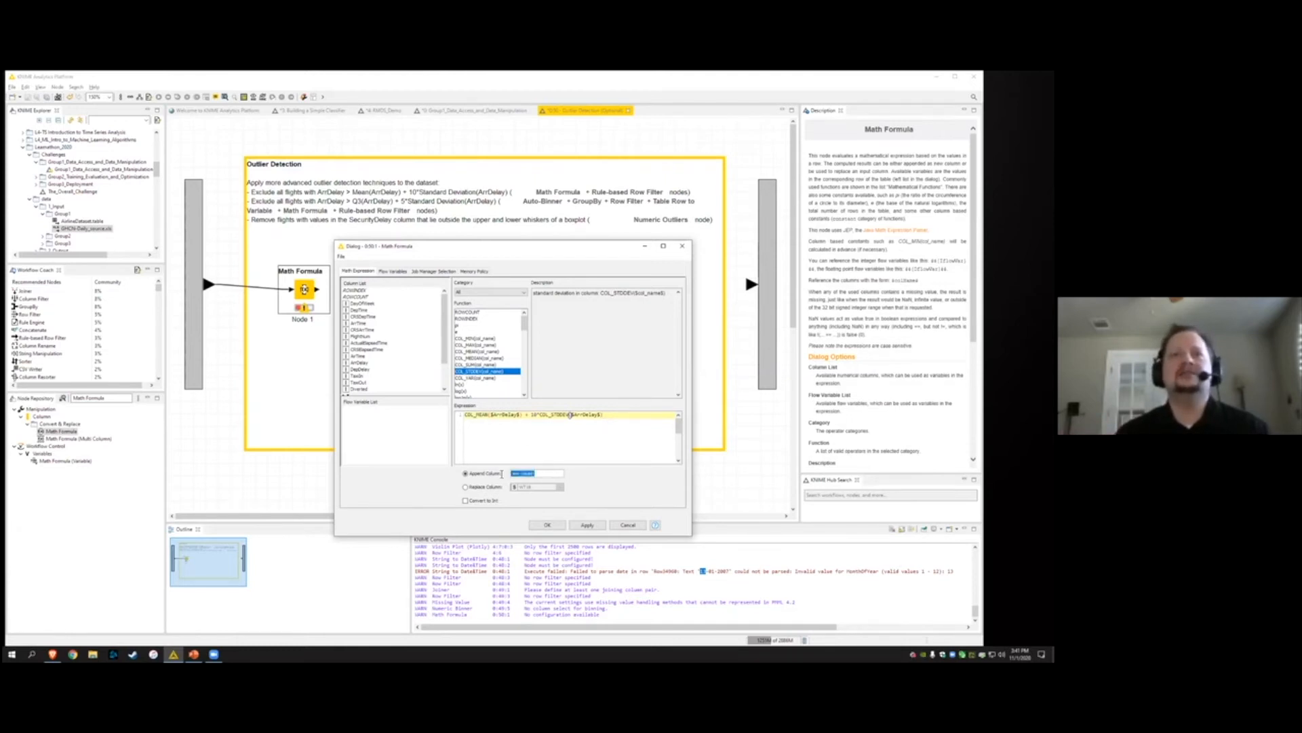
{"action": "type", "text": "Col"}
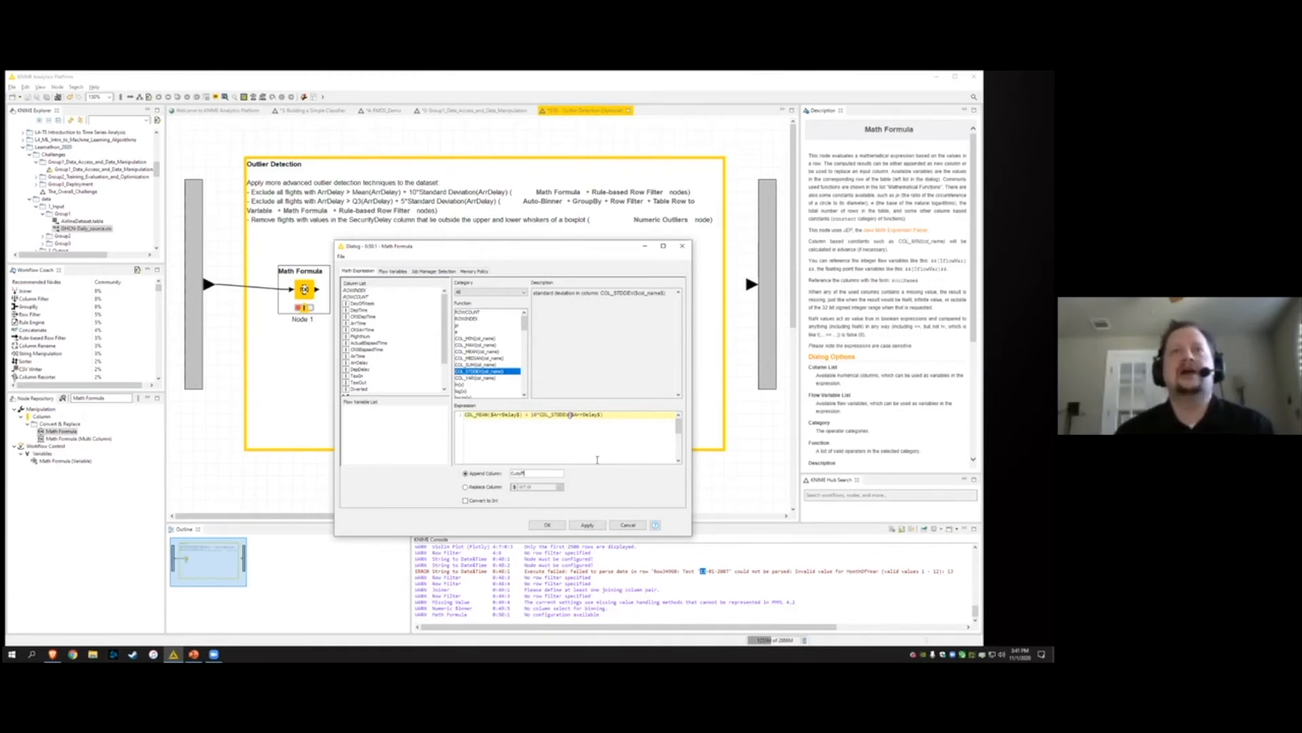
{"action": "key", "text": "ctrl+a"}
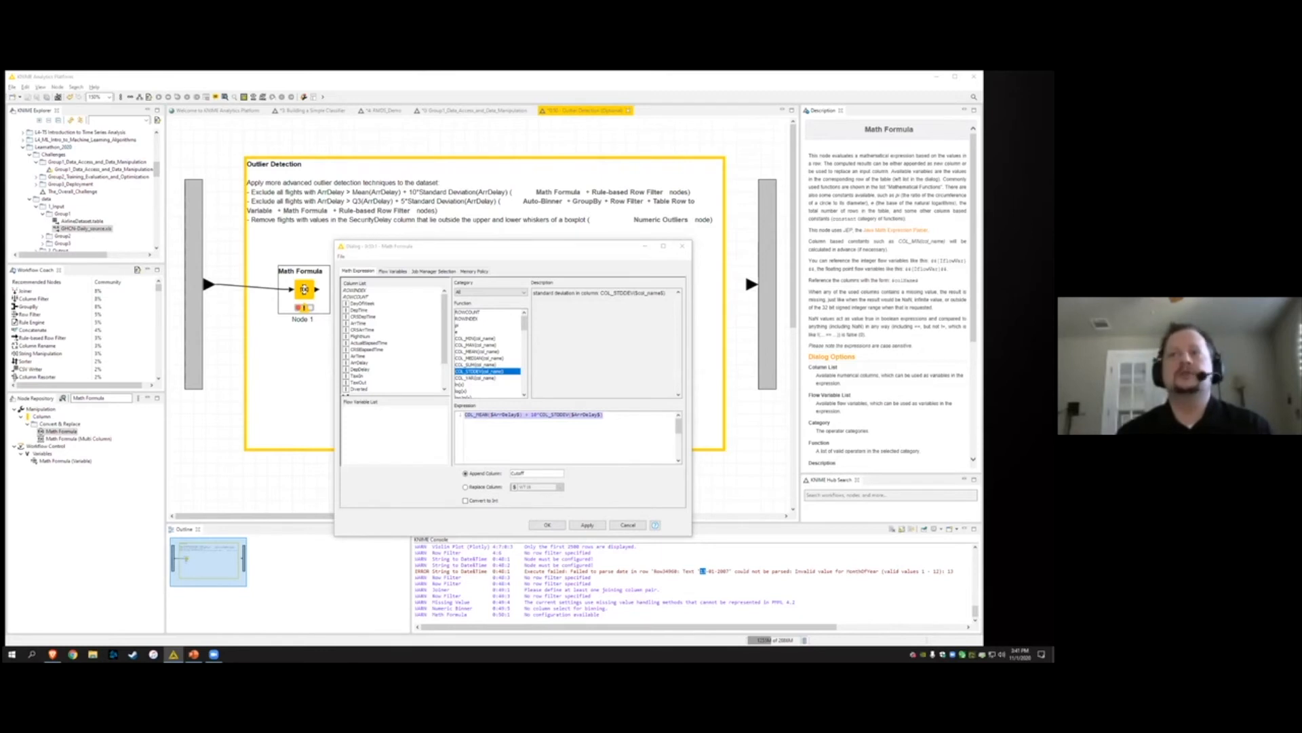
{"action": "left_click", "coordinate": [527, 473]}
{"action": "left_click", "coordinate": [547, 525]}
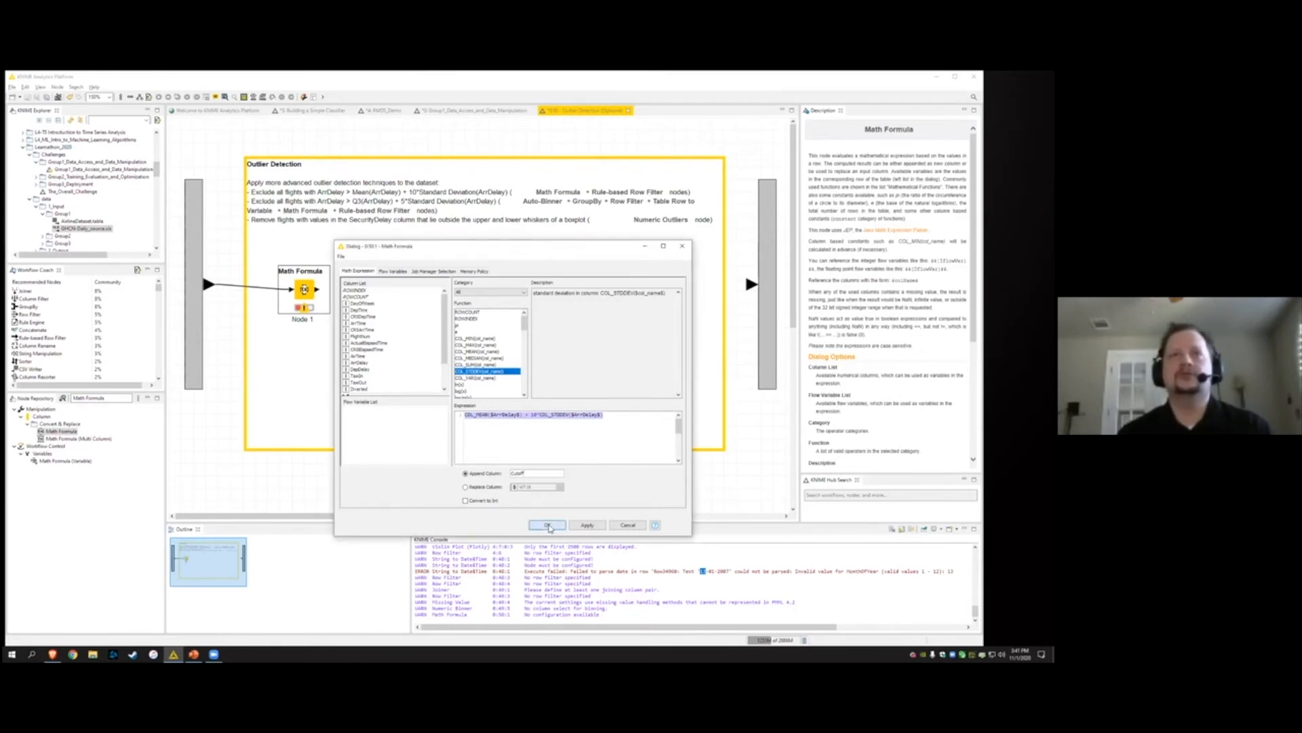
Execute the Math Formula node and inspect the Cutoff column in its output table
{"action": "right_click", "coordinate": [304, 290]}
{"action": "right_click", "coordinate": [303, 291]}
{"action": "left_click", "coordinate": [365, 483]}
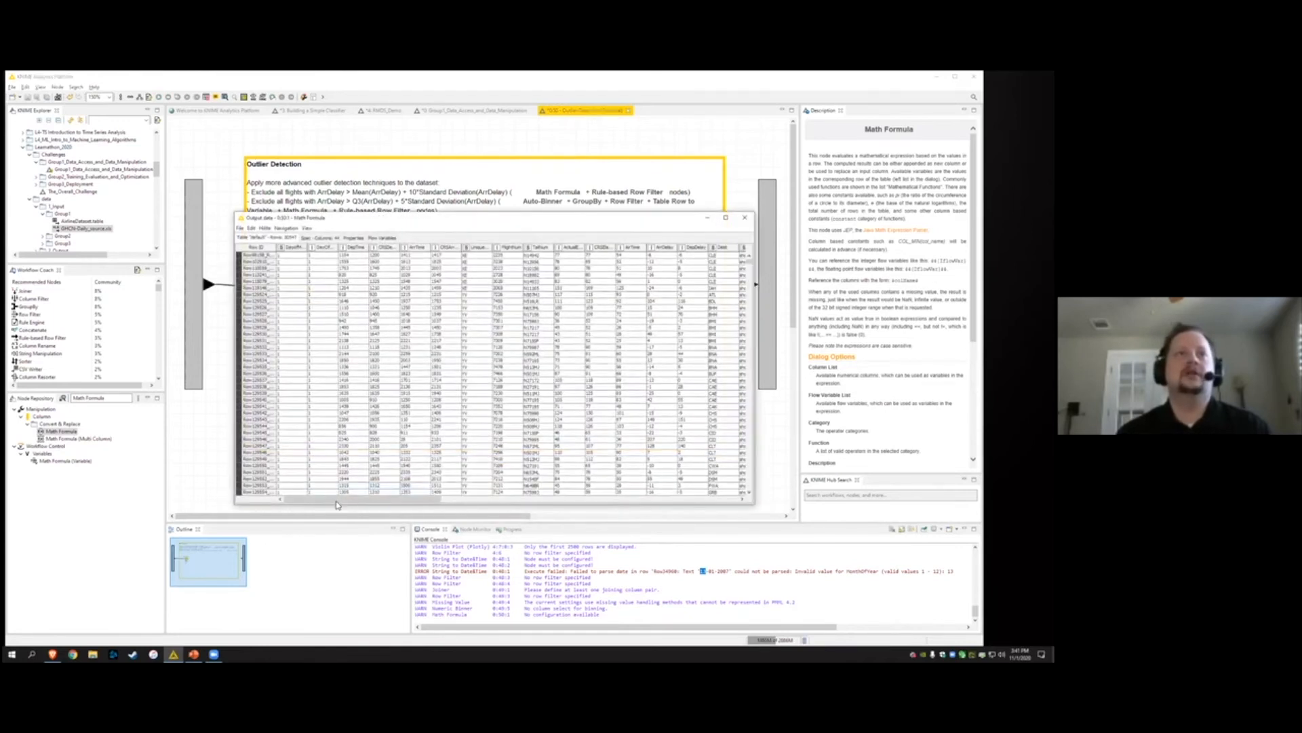
{"action": "left_click_drag", "start_coordinate": [383, 502], "coordinate": [681, 502]}
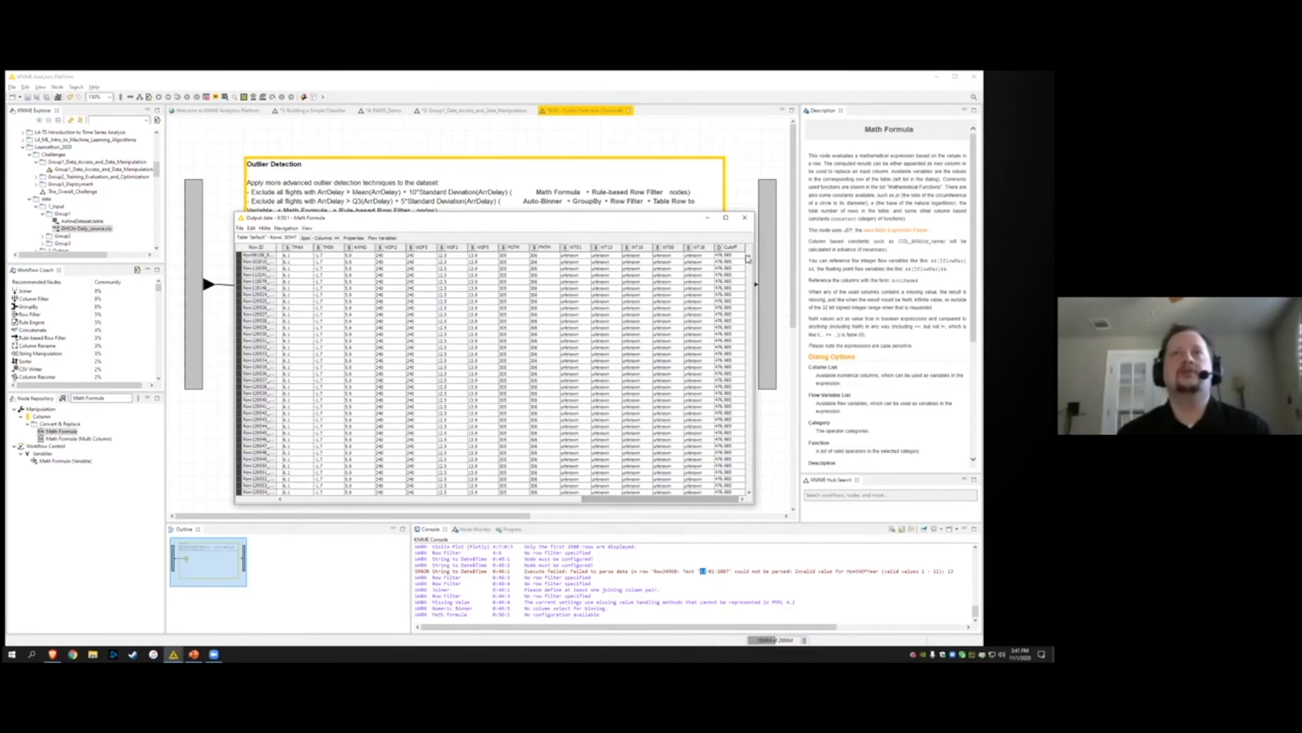
{"action": "left_click_drag", "start_coordinate": [687, 225], "coordinate": [676, 254]}
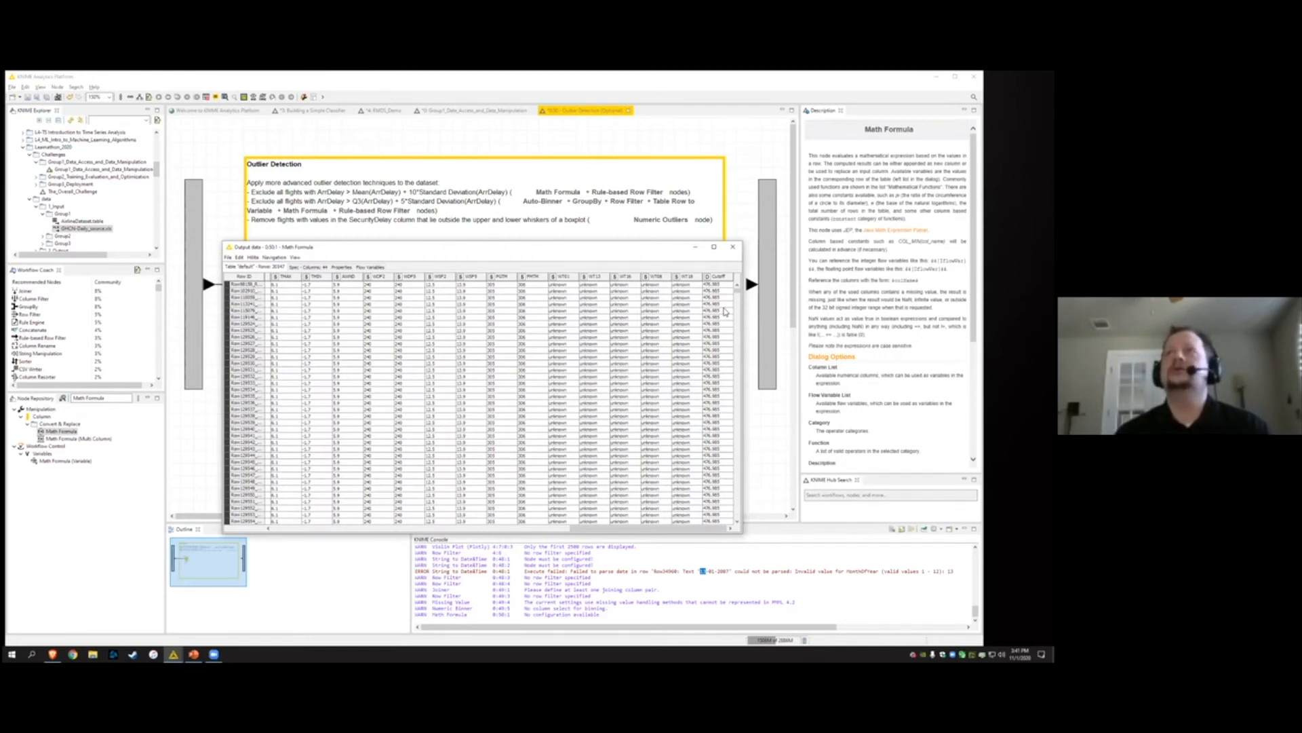
{"action": "left_click", "coordinate": [732, 246]}
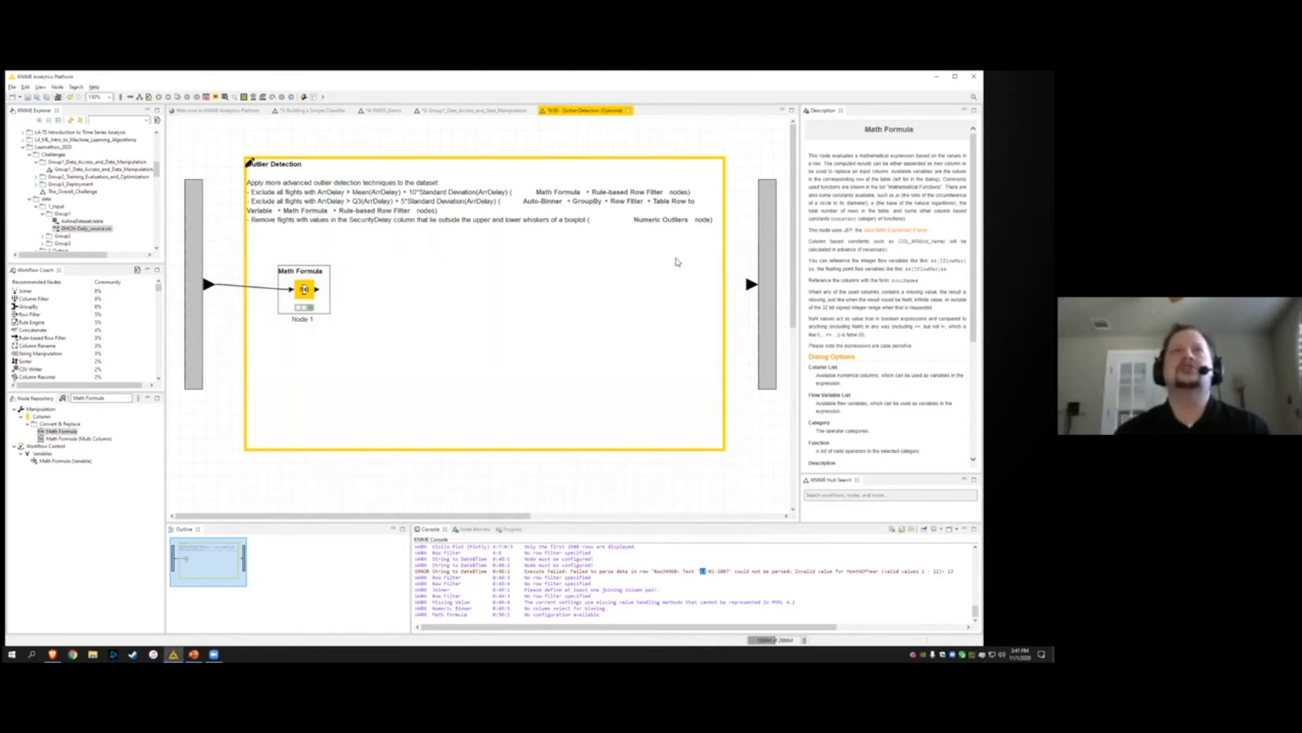
Find the Rule-based Row Filter node and add it to the workflow, connected after the Math Formula node
{"action": "left_click", "coordinate": [116, 399]}
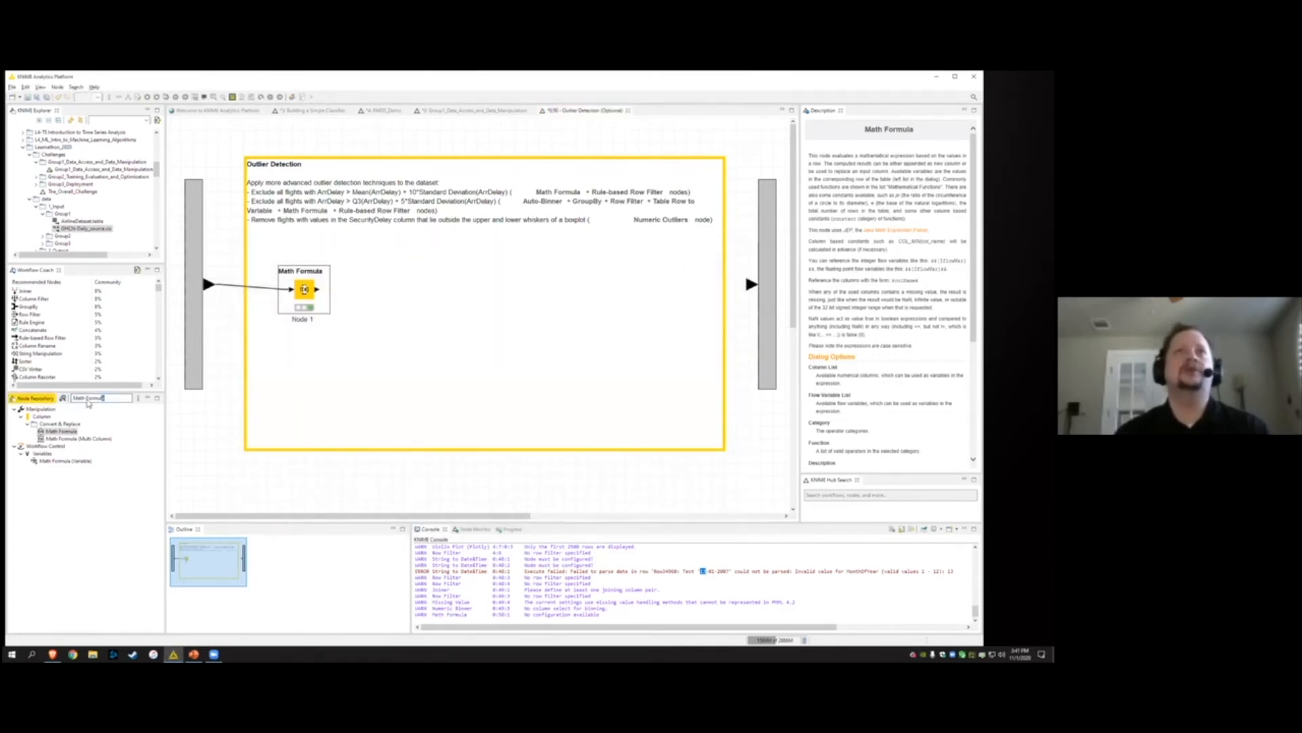
{"action": "type", "text": "Ru"}
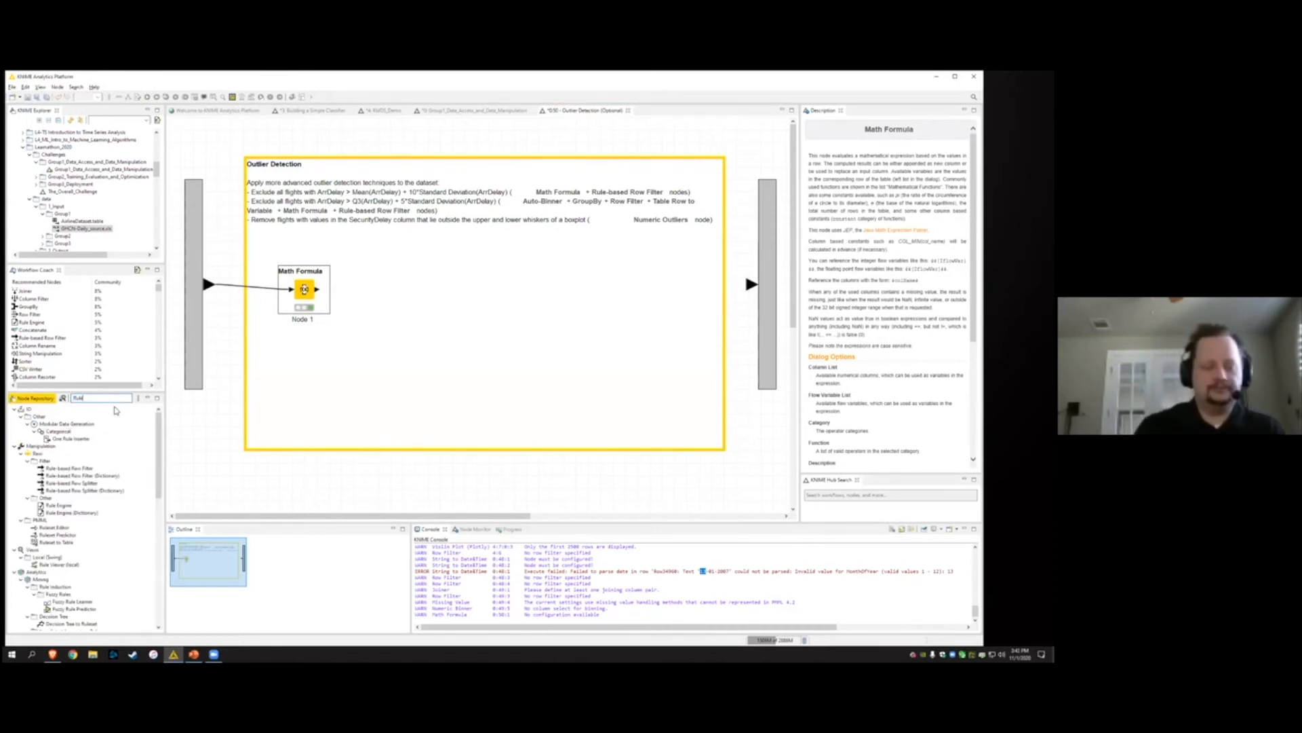
{"action": "type", "text": "le"}
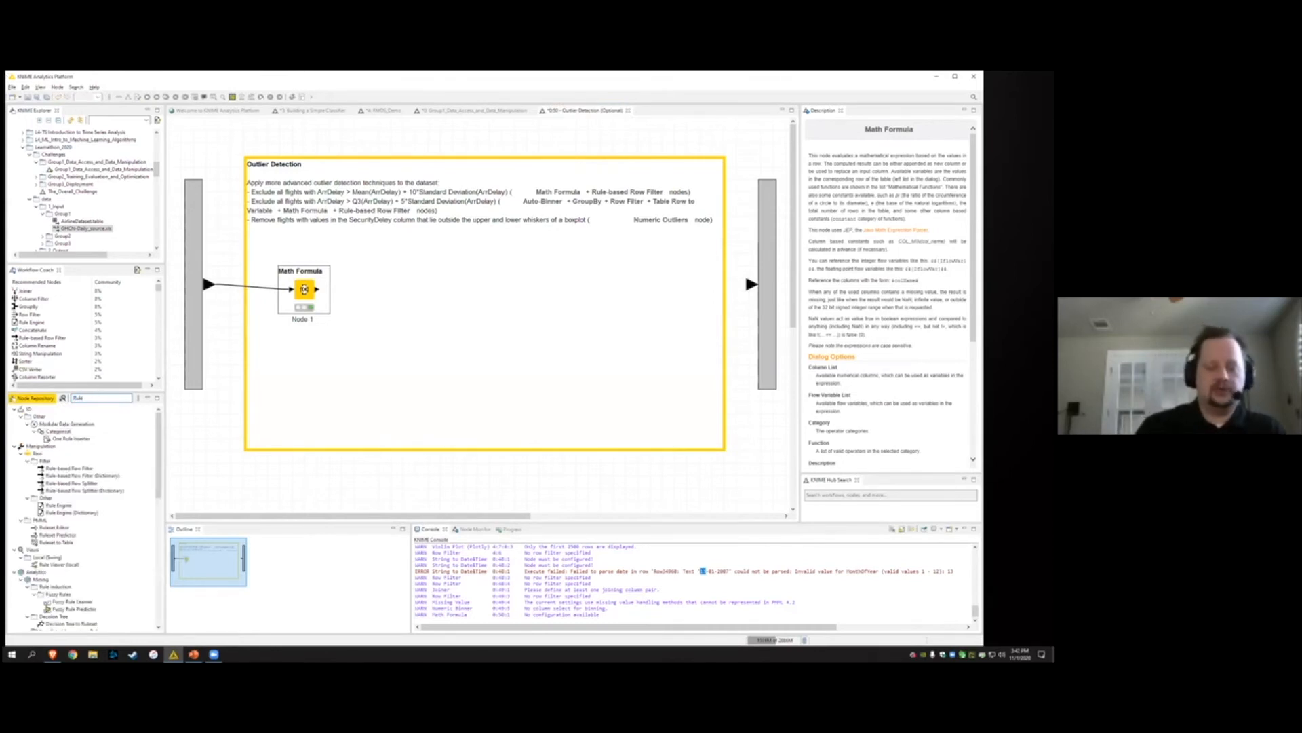
{"action": "type", "text": "-based"}
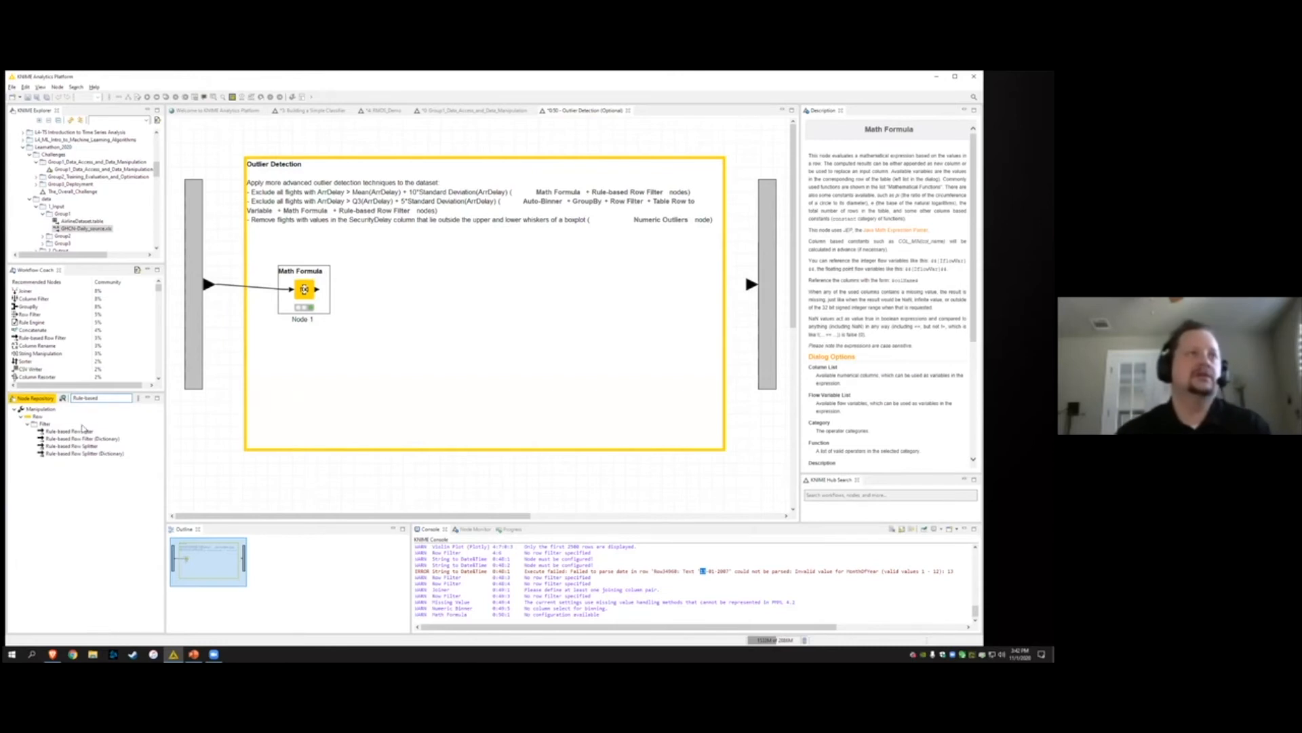
{"action": "left_click_drag", "start_coordinate": [76, 434], "coordinate": [380, 292]}
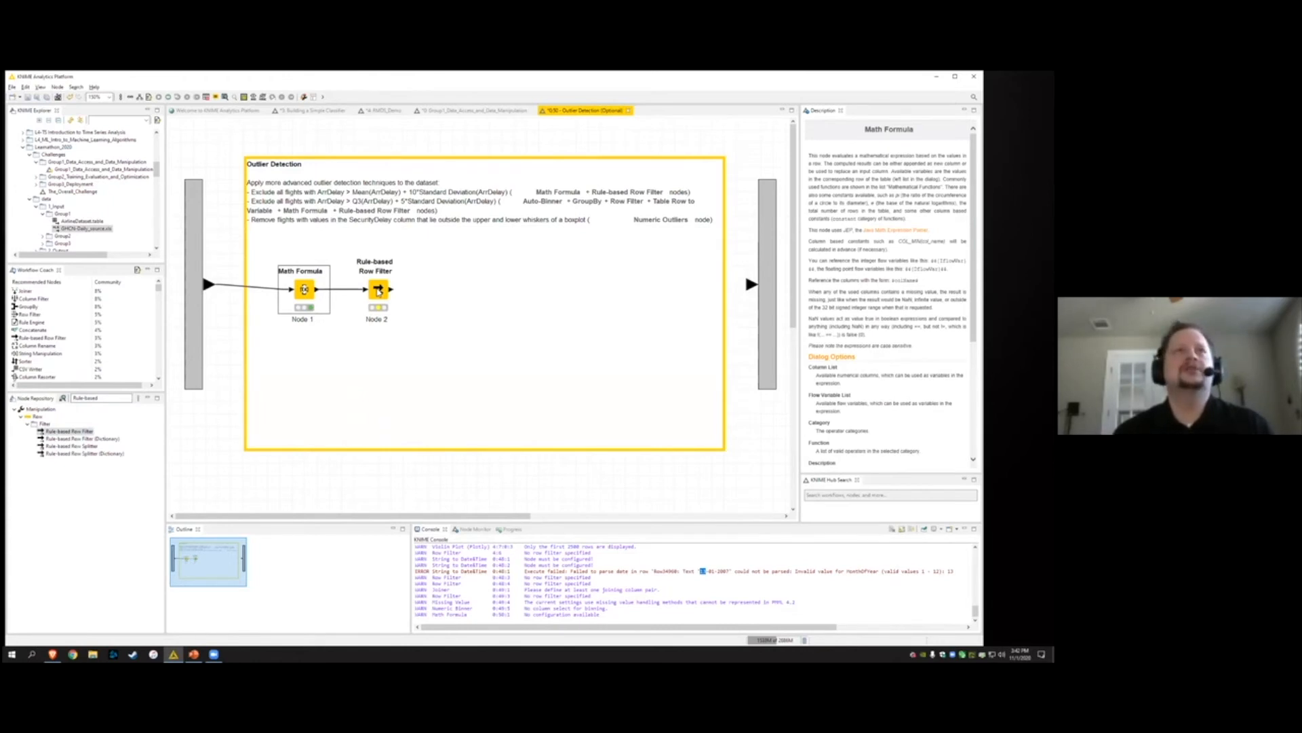
Open the Rule-based Row Filter configuration and enter the comparison $ArrDelay$ > $Cutoff$ as a rule using the listed columns
{"action": "double_click", "coordinate": [378, 292]}
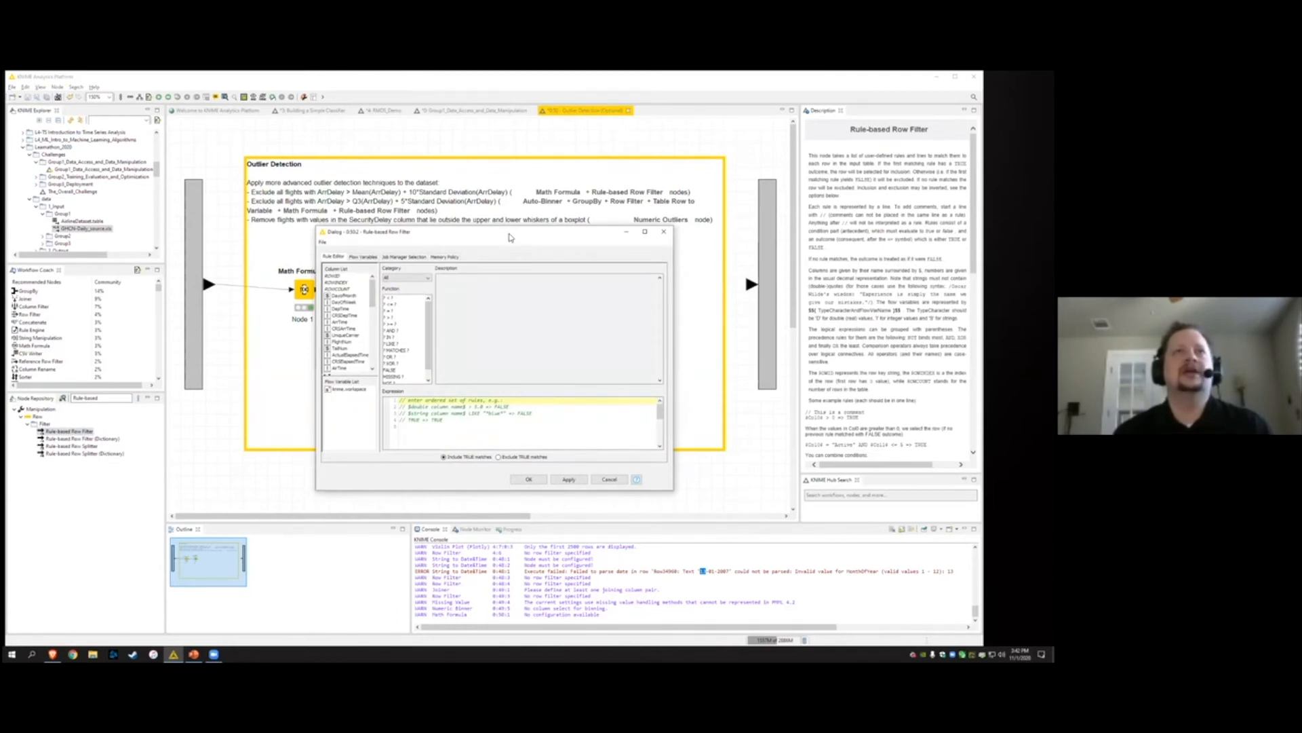
{"action": "left_click_drag", "start_coordinate": [511, 237], "coordinate": [611, 259]}
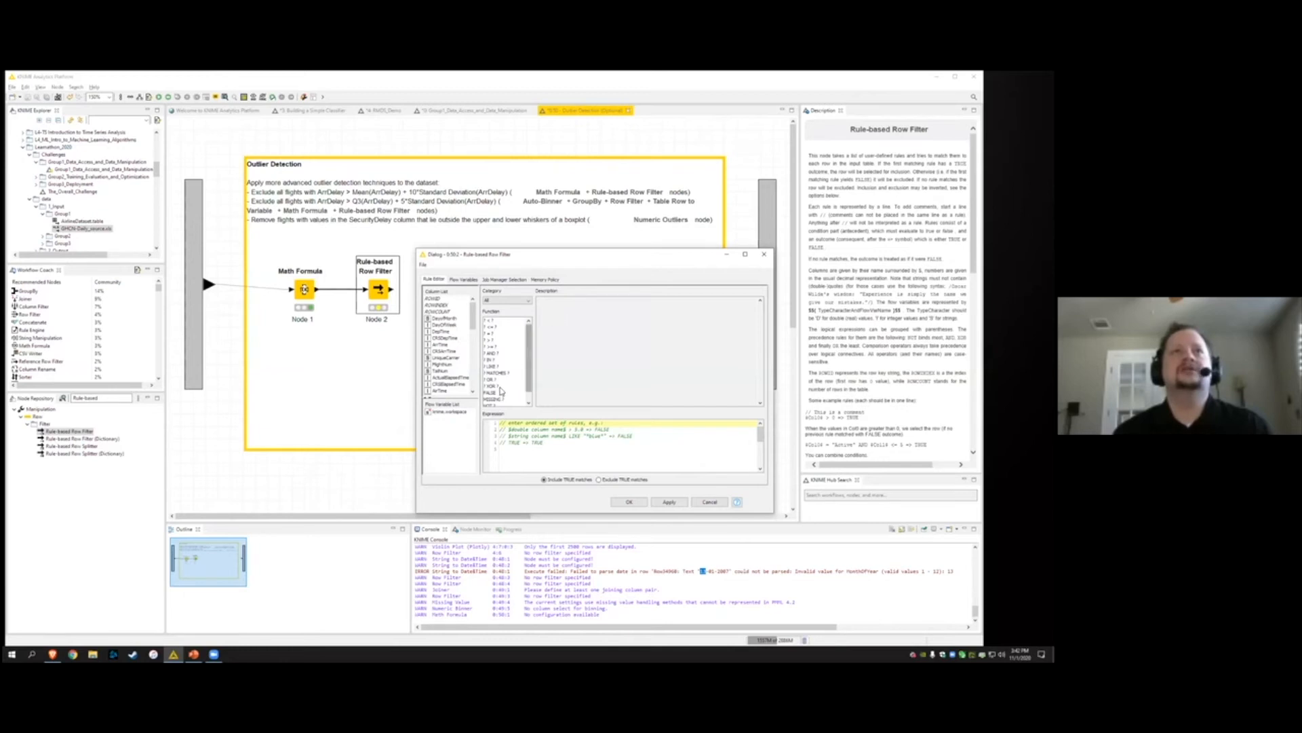
{"action": "scroll", "coordinate": [475, 332], "scroll_direction": "down", "scroll_amount": 2}
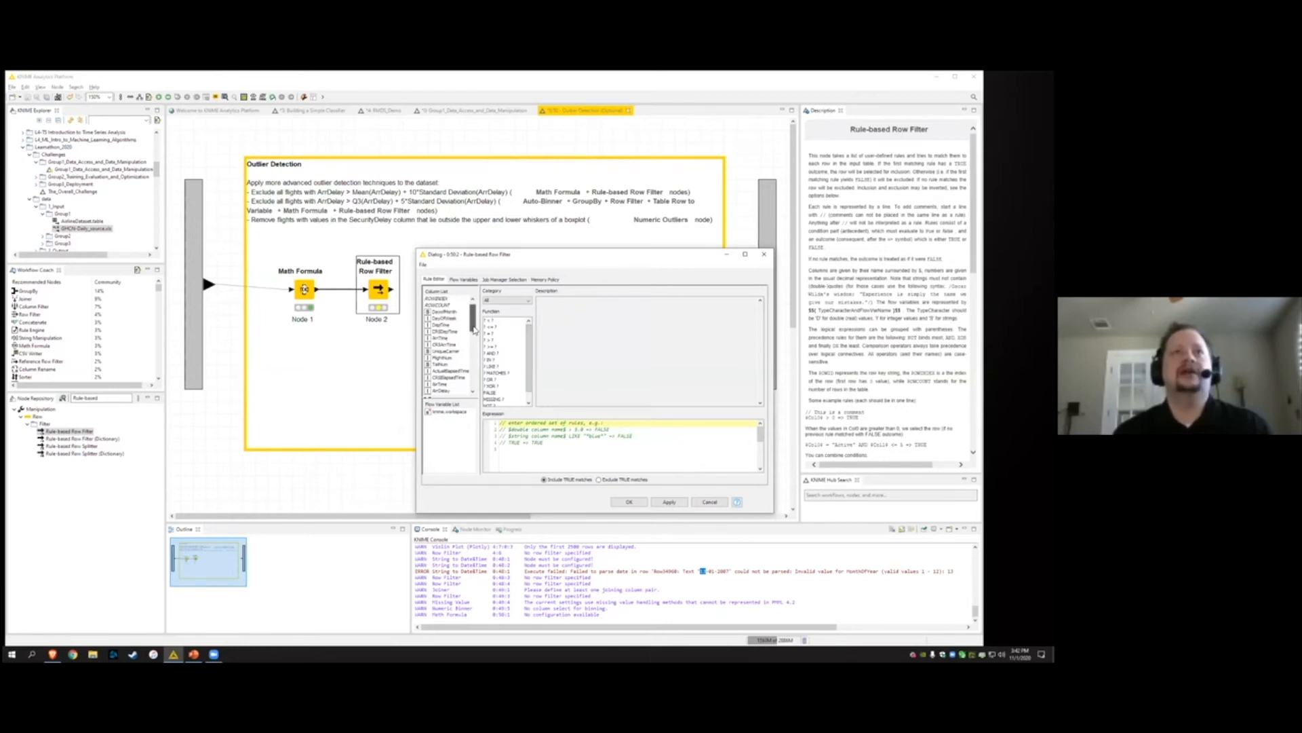
{"action": "scroll", "coordinate": [474, 332], "scroll_direction": "down", "scroll_amount": 2}
{"action": "left_click", "coordinate": [441, 352]}
{"action": "double_click", "coordinate": [442, 351]}
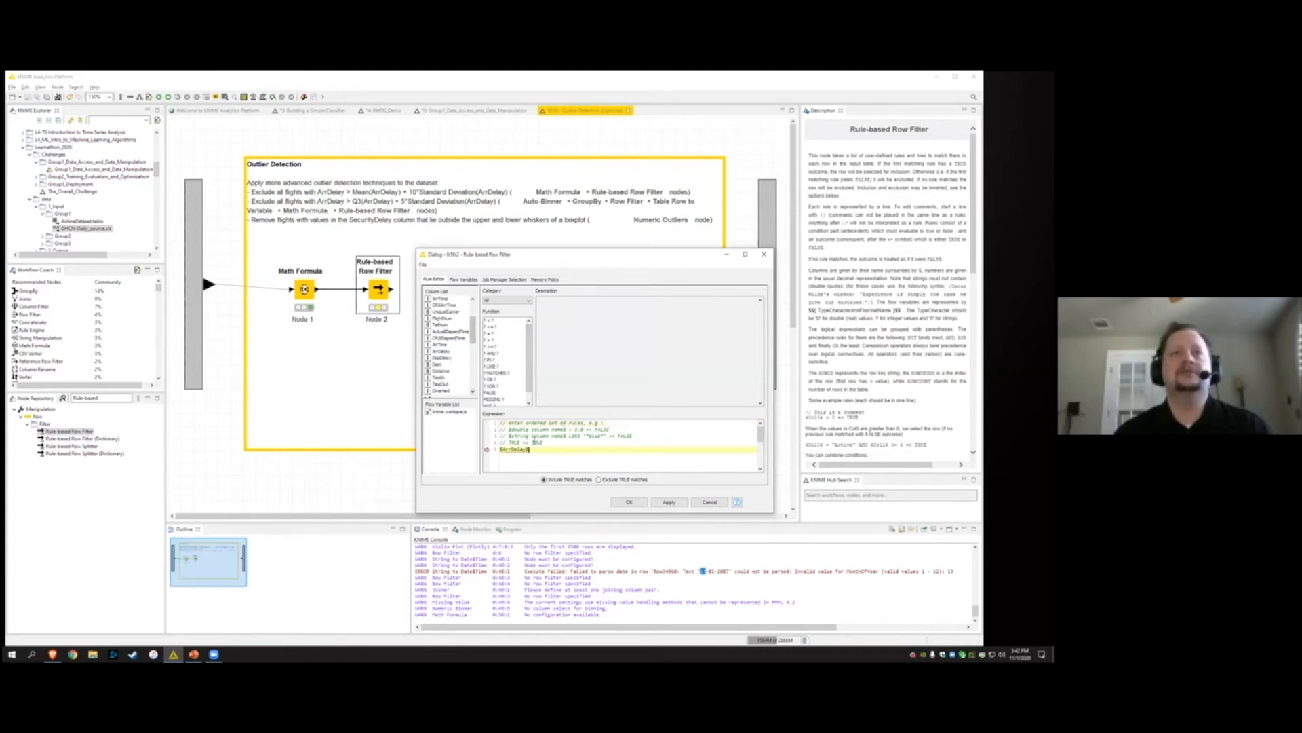
{"action": "type", "text": ">"}
{"action": "scroll", "coordinate": [475, 346], "scroll_direction": "down", "scroll_amount": 2}
{"action": "left_click_drag", "start_coordinate": [475, 348], "coordinate": [475, 383]}
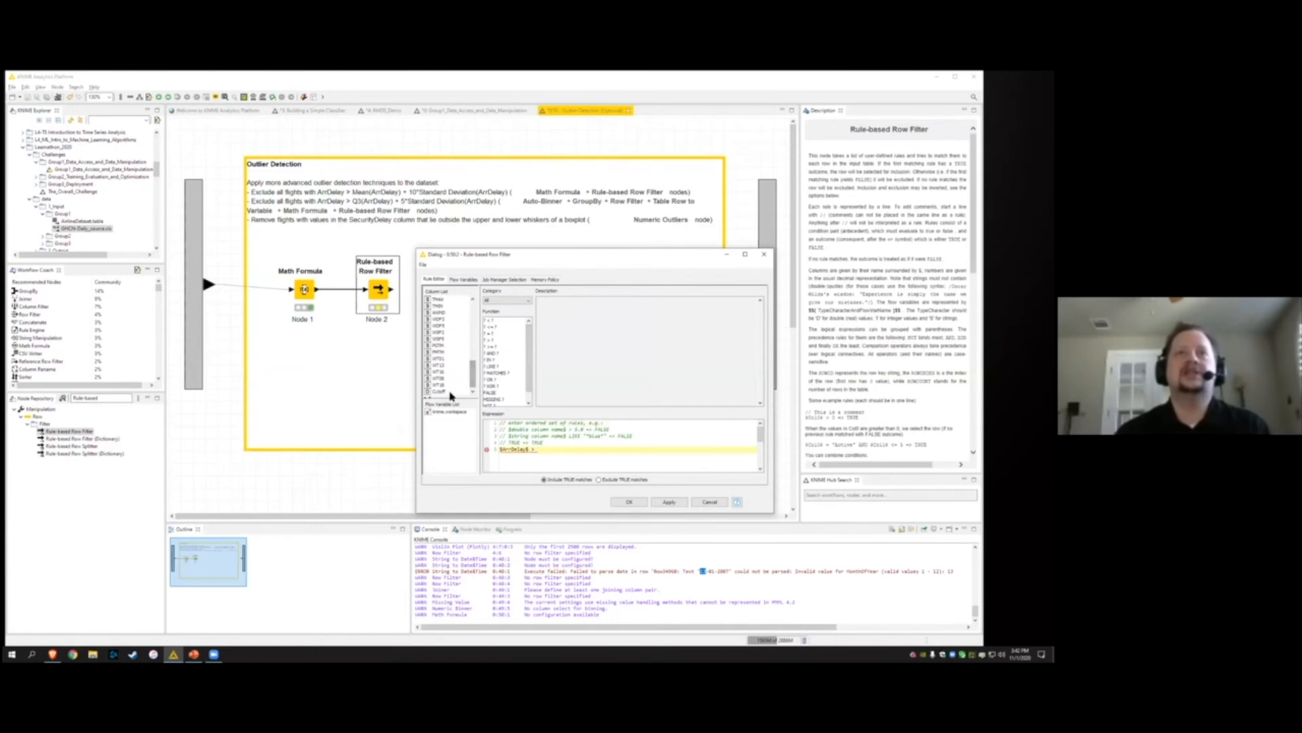
{"action": "double_click", "coordinate": [450, 392]}
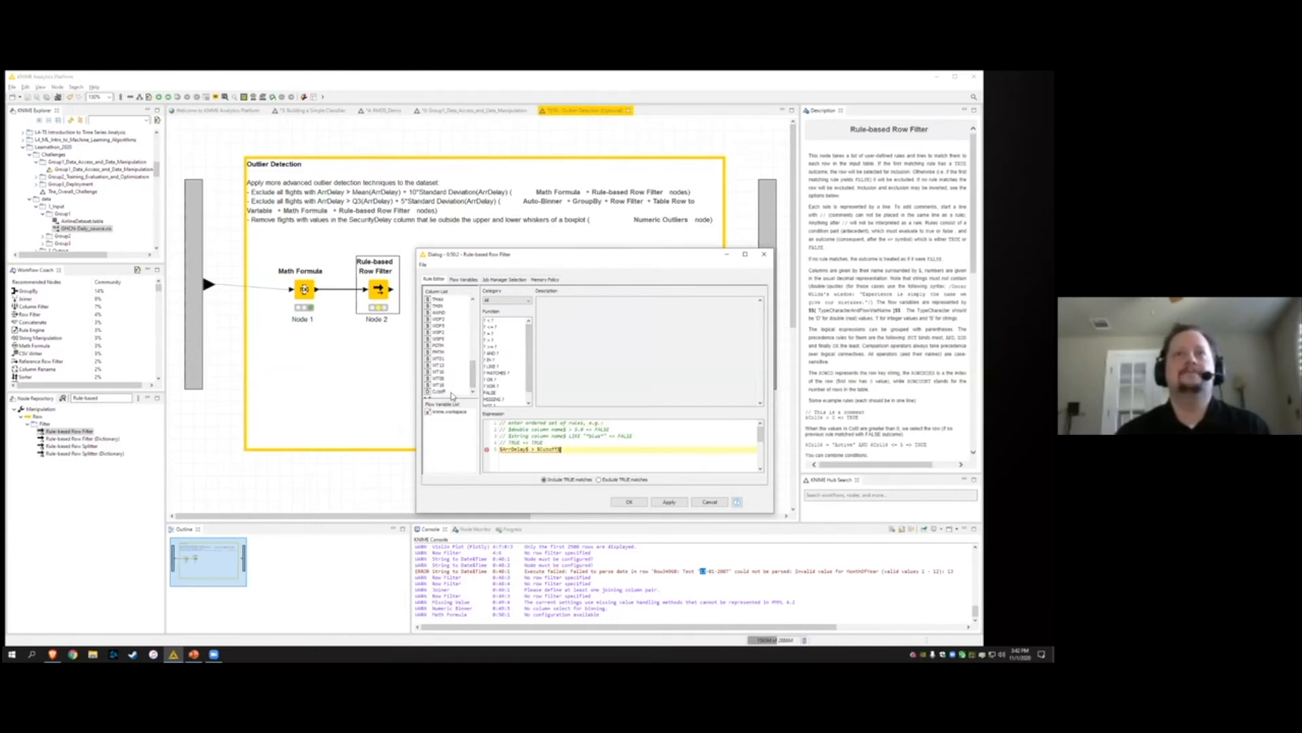
Complete the rule with the outcome => TRUE after the $Cutoff$ comparison
{"action": "type", "text": "> TRU"}
{"action": "key", "text": "Left"}
{"action": "key", "text": "Left"}
{"action": "key", "text": "Left"}
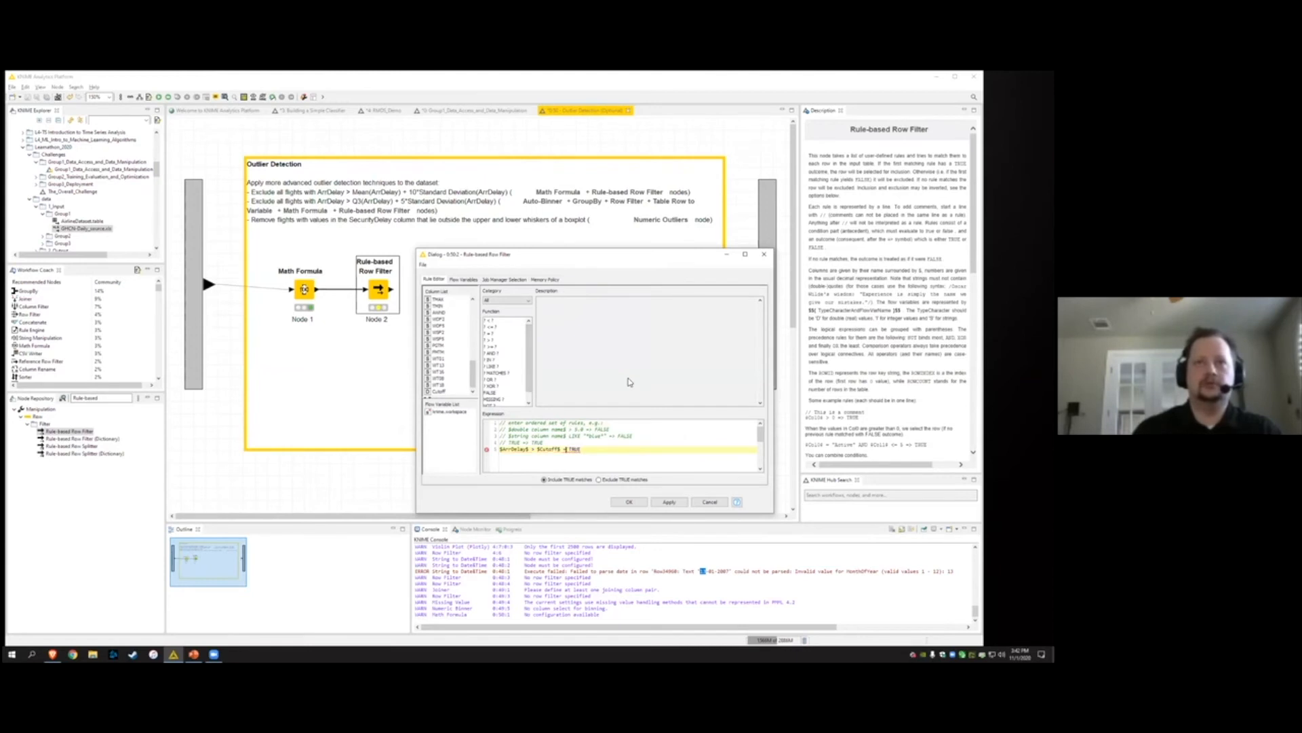
{"action": "type", "text": ">"}
Review the rule, set the filter to exclude TRUE matches, and apply the Rule-based Row Filter configuration
{"action": "left_click_drag", "start_coordinate": [608, 450], "coordinate": [497, 449]}
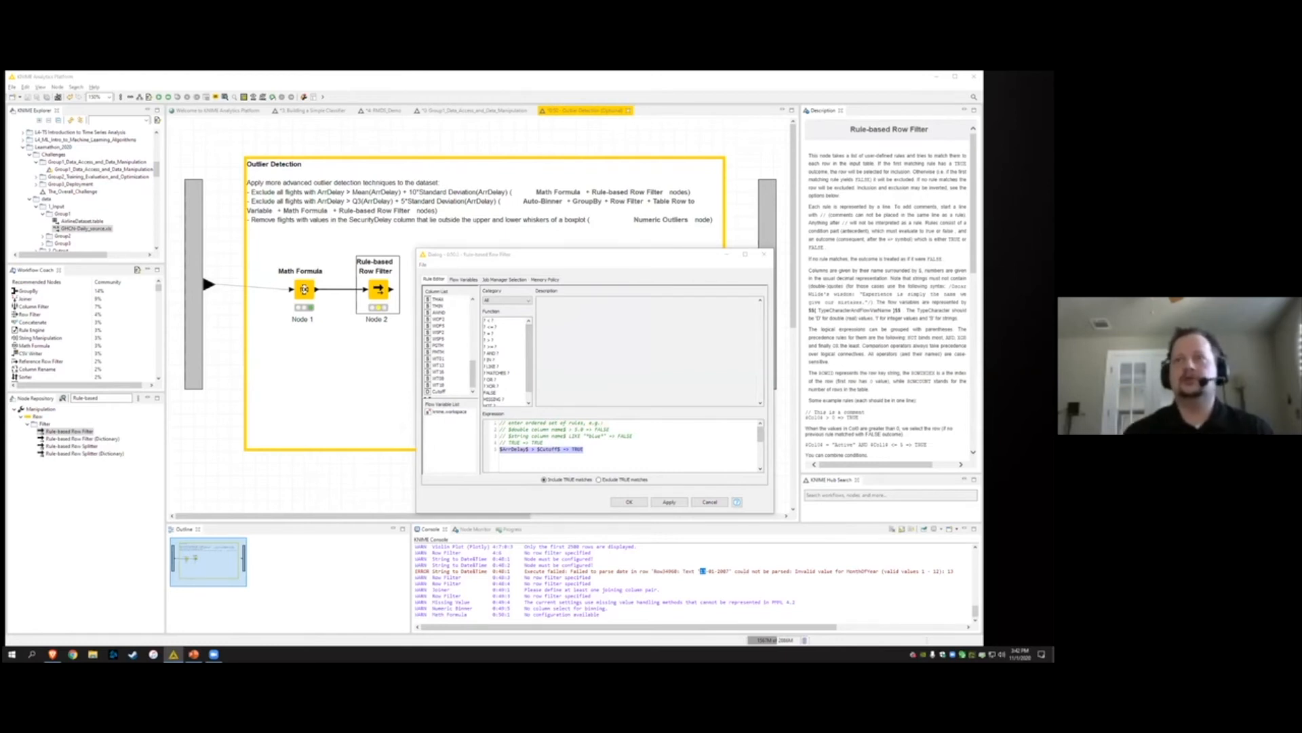
{"action": "left_click", "coordinate": [555, 462]}
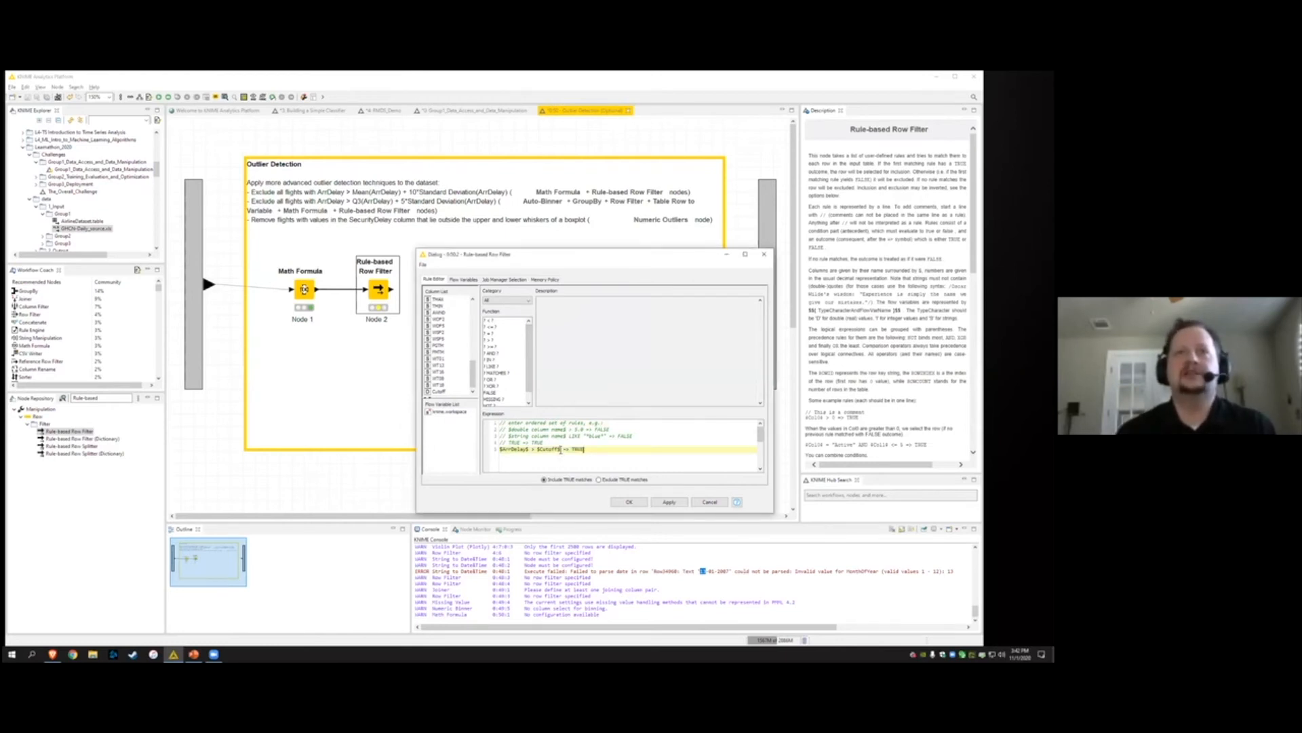
{"action": "left_click_drag", "start_coordinate": [561, 449], "coordinate": [498, 449]}
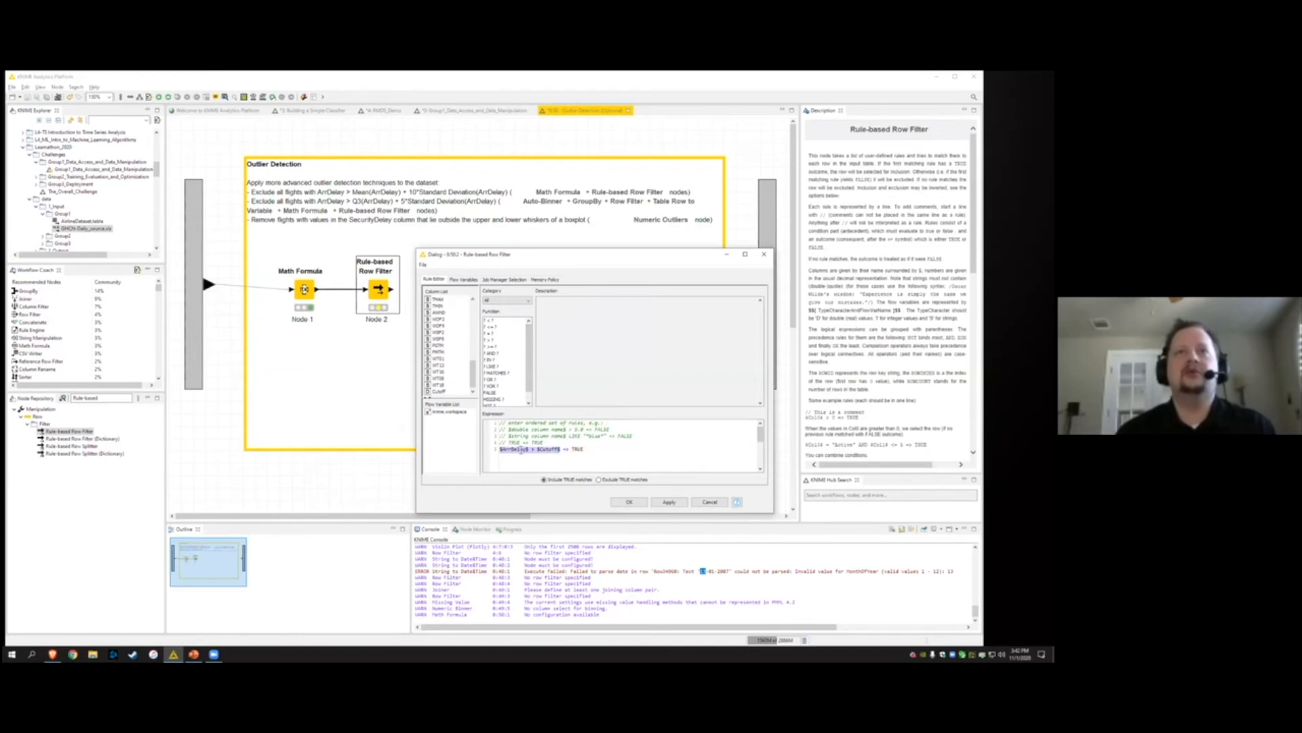
{"action": "double_click", "coordinate": [567, 449]}
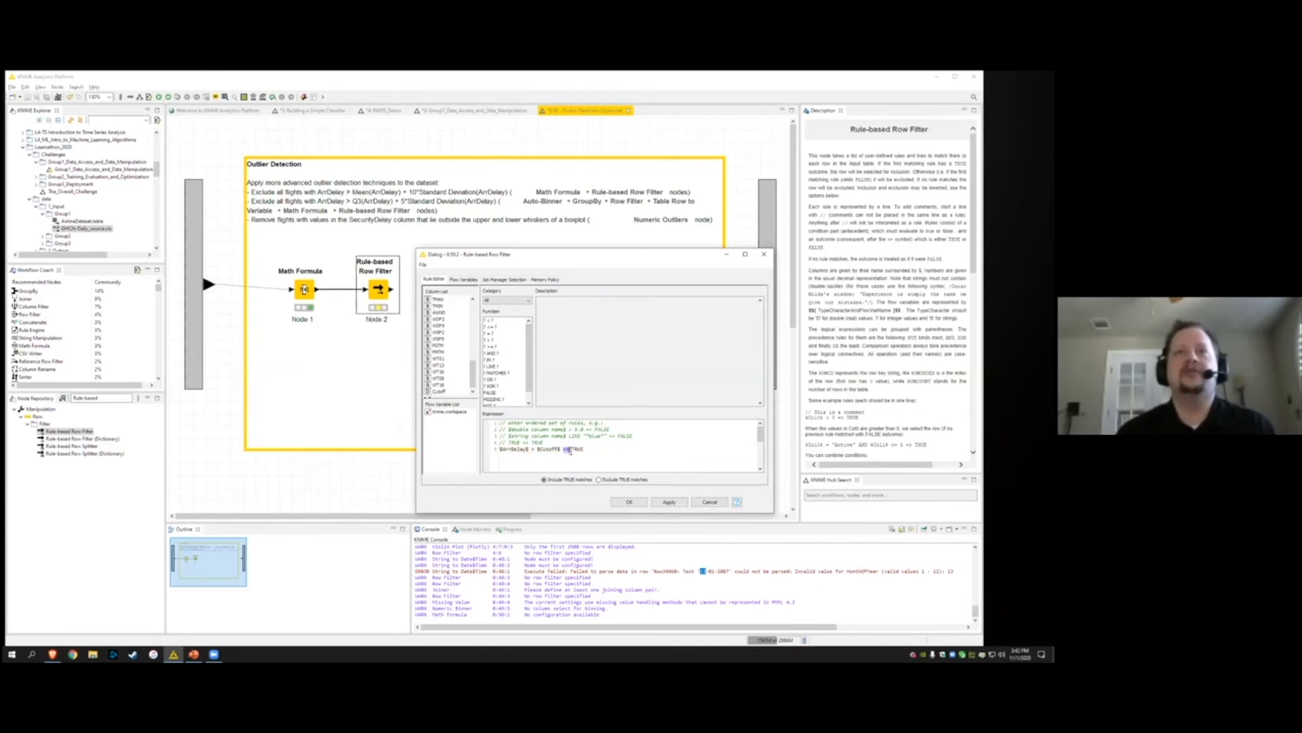
{"action": "double_click", "coordinate": [576, 449]}
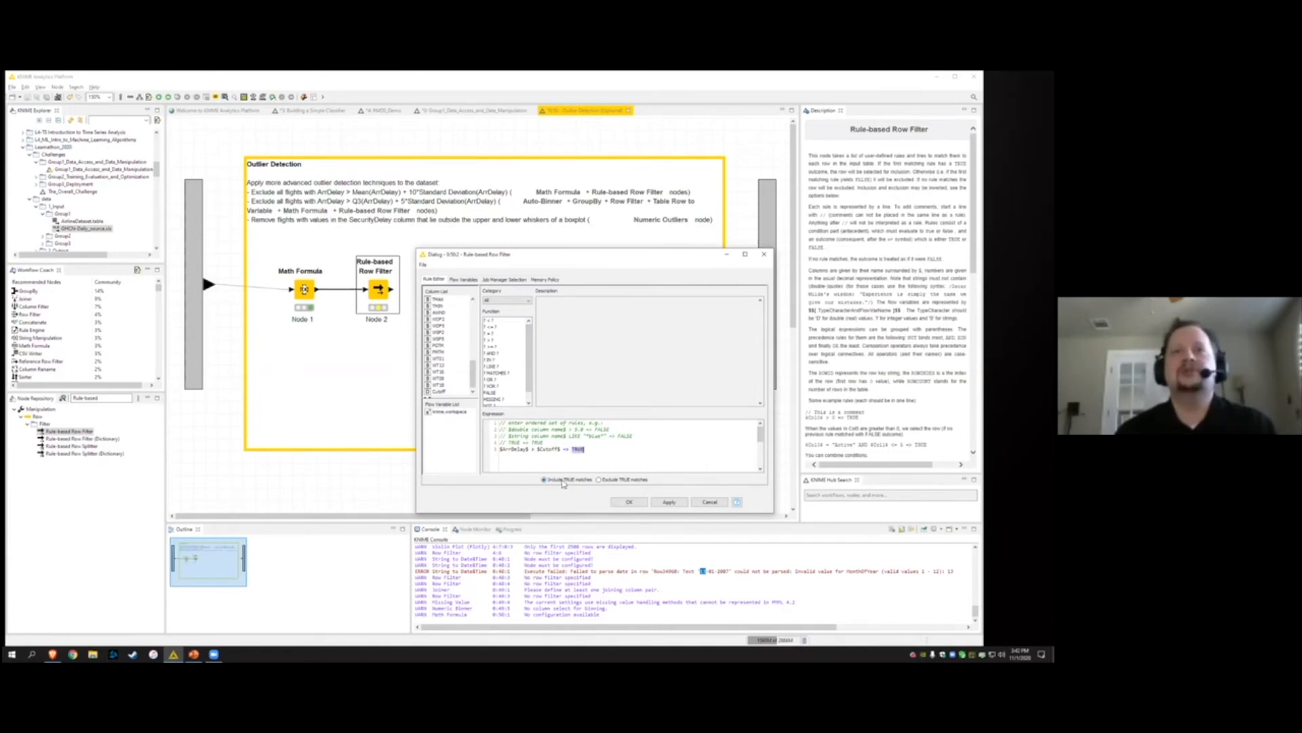
{"action": "left_click", "coordinate": [599, 481]}
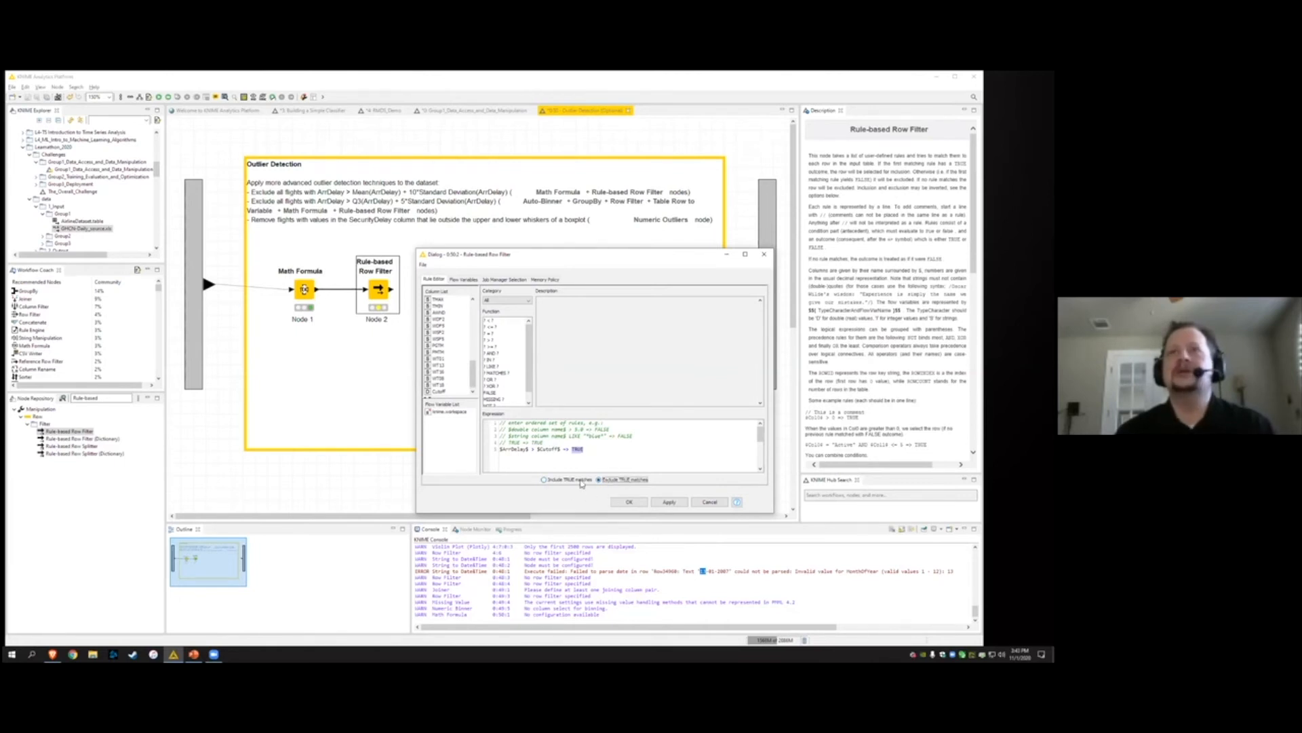
{"action": "left_click", "coordinate": [597, 449]}
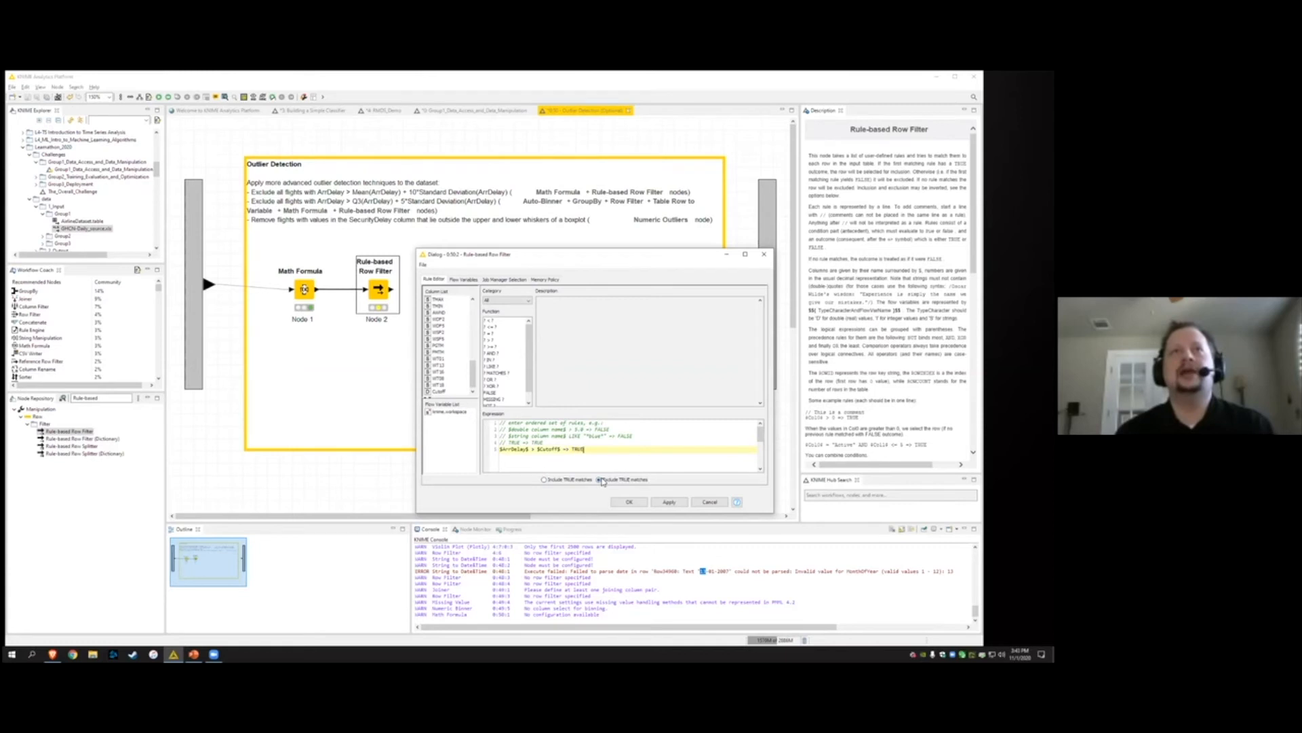
{"action": "left_click", "coordinate": [630, 502]}
Execute the Rule-based Row Filter node
{"action": "right_click", "coordinate": [383, 297]}
{"action": "left_click", "coordinate": [401, 307]}
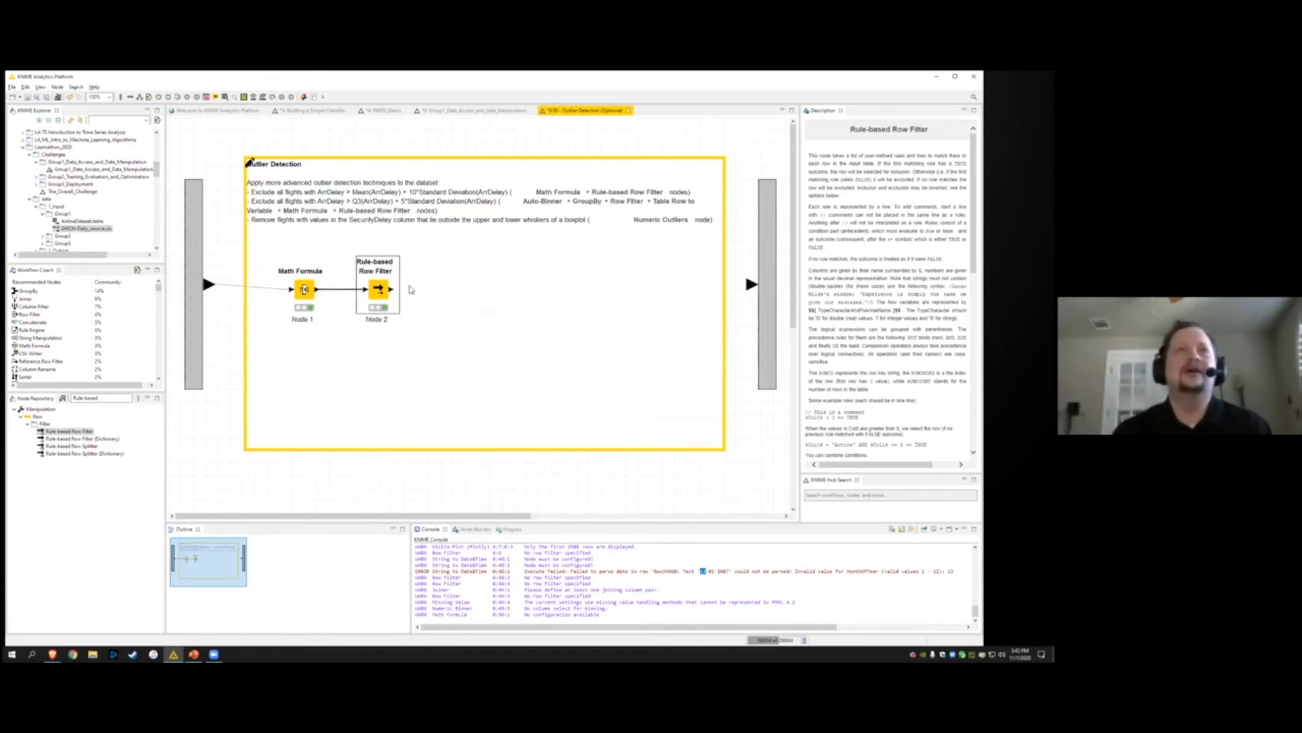
{"action": "mouse_move", "coordinate": [392, 296]}
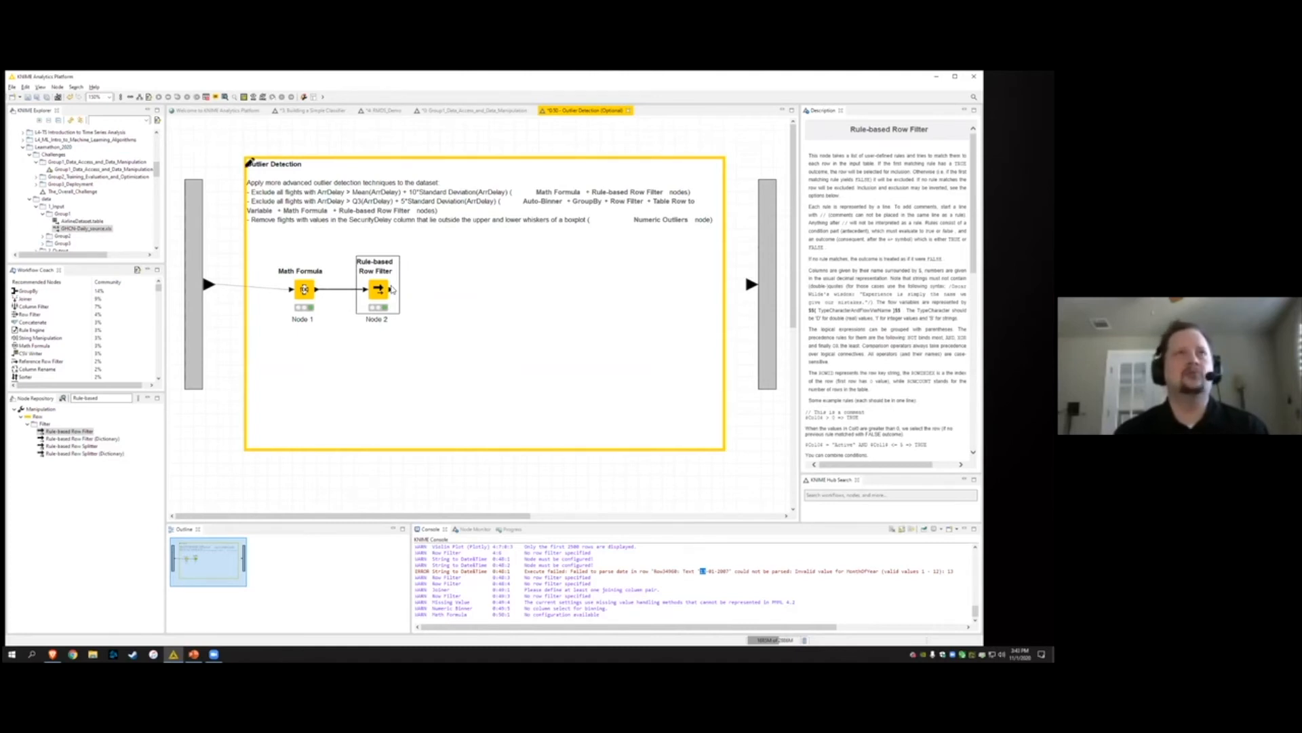
{"action": "left_click", "coordinate": [306, 207]}
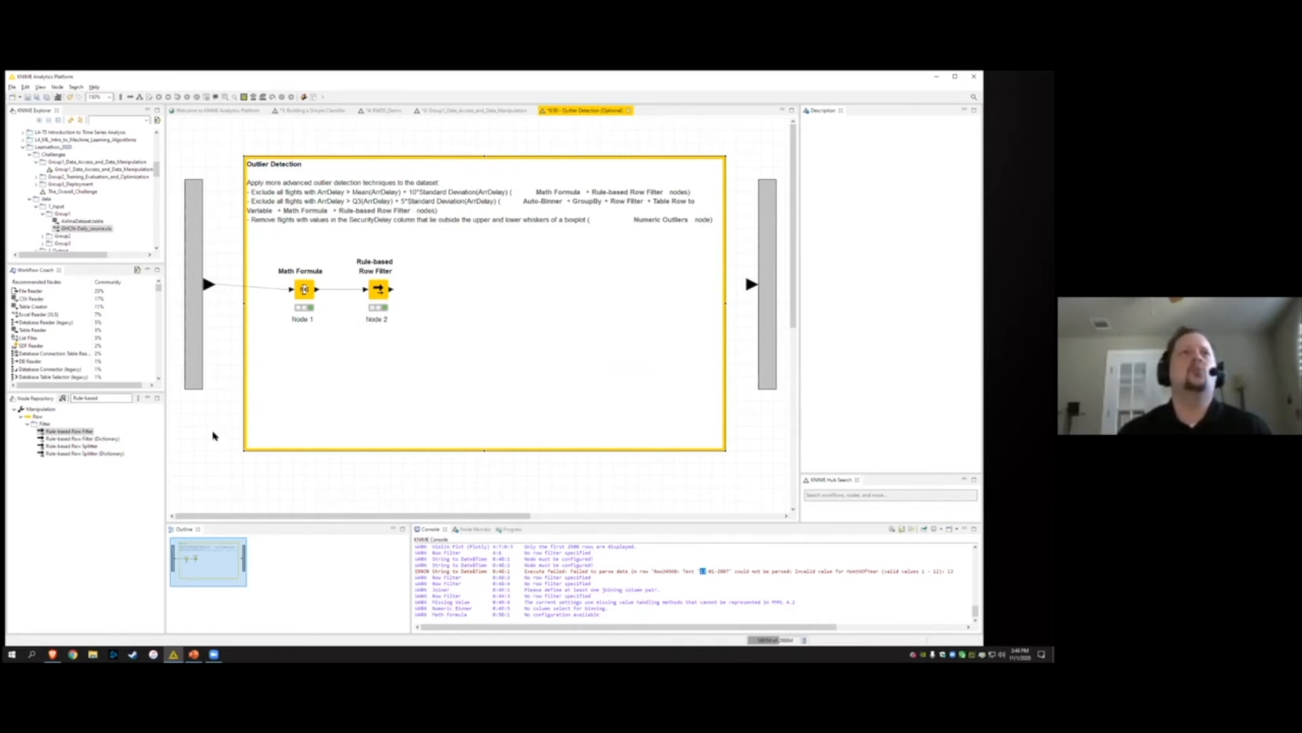
Search the node repository for box plot and add the JavaScript Box Plot node, connected after the Rule-based Row Filter
{"action": "left_click", "coordinate": [378, 290]}
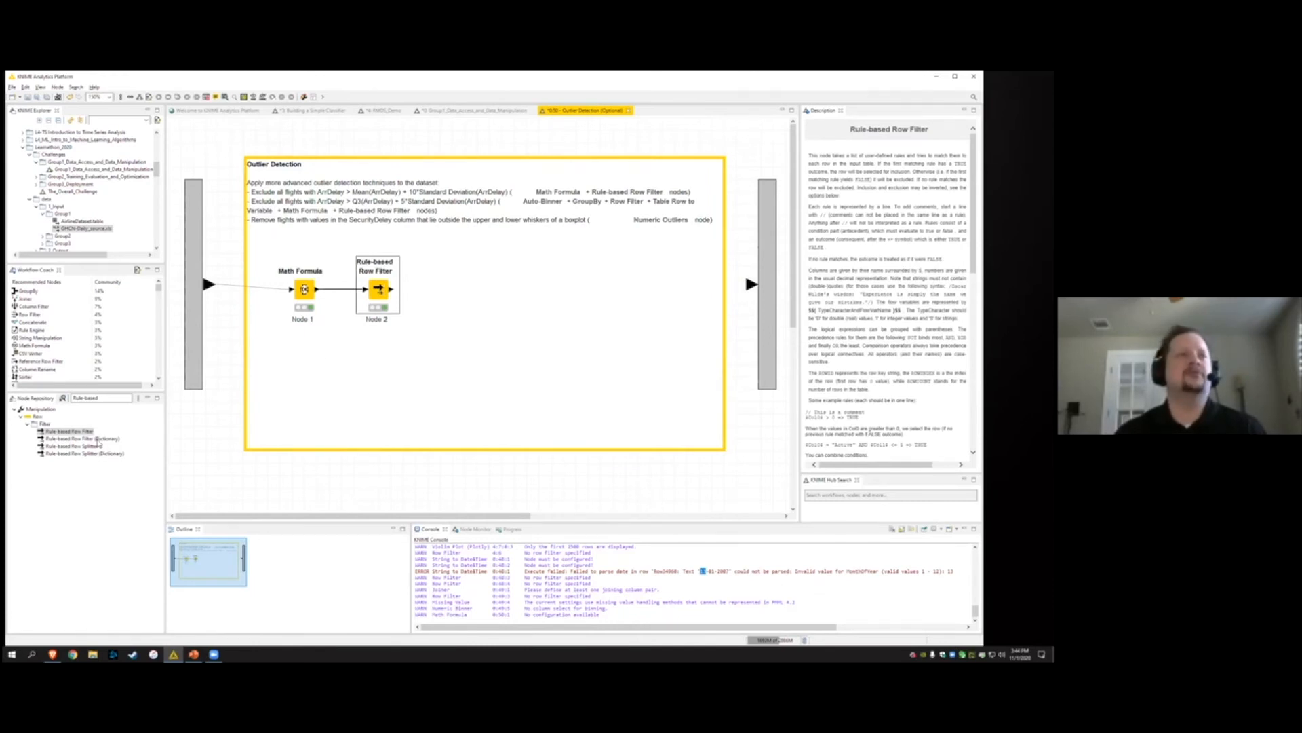
{"action": "left_click", "coordinate": [106, 397]}
{"action": "left_click_drag", "start_coordinate": [107, 398], "coordinate": [48, 401]}
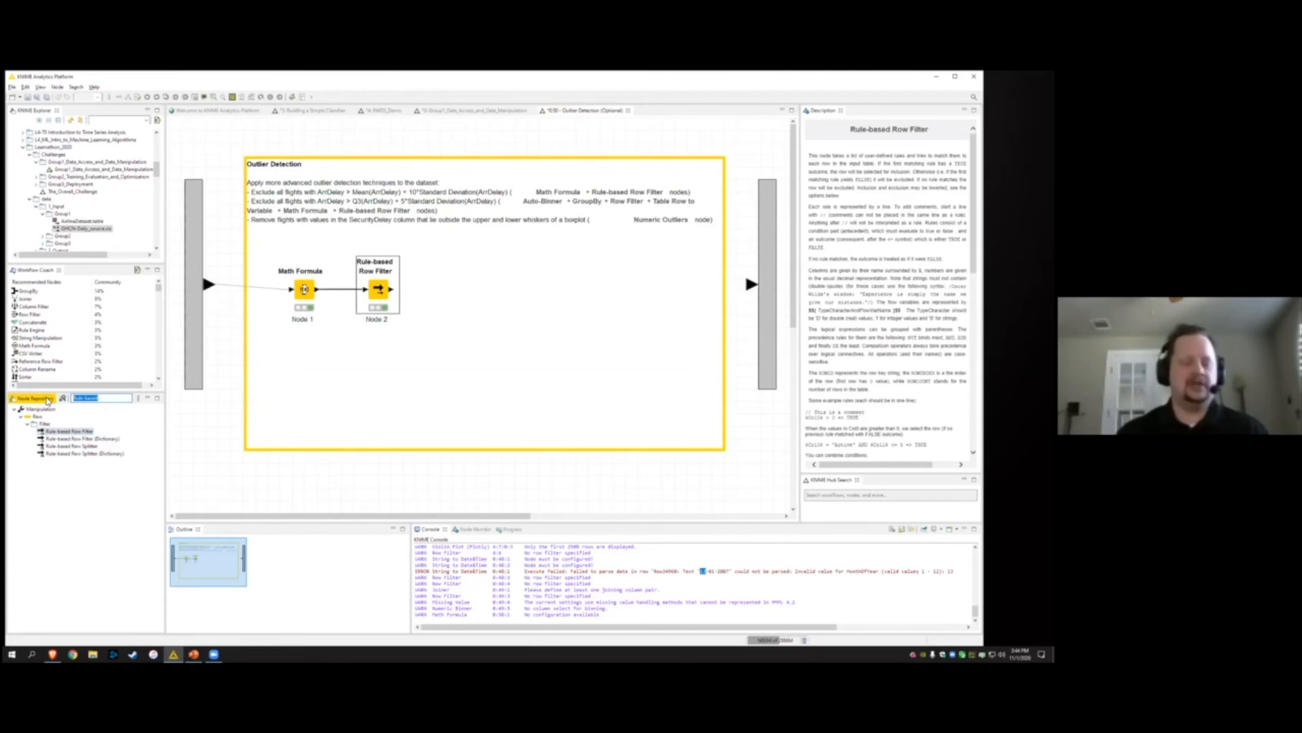
{"action": "type", "text": "box plot"}
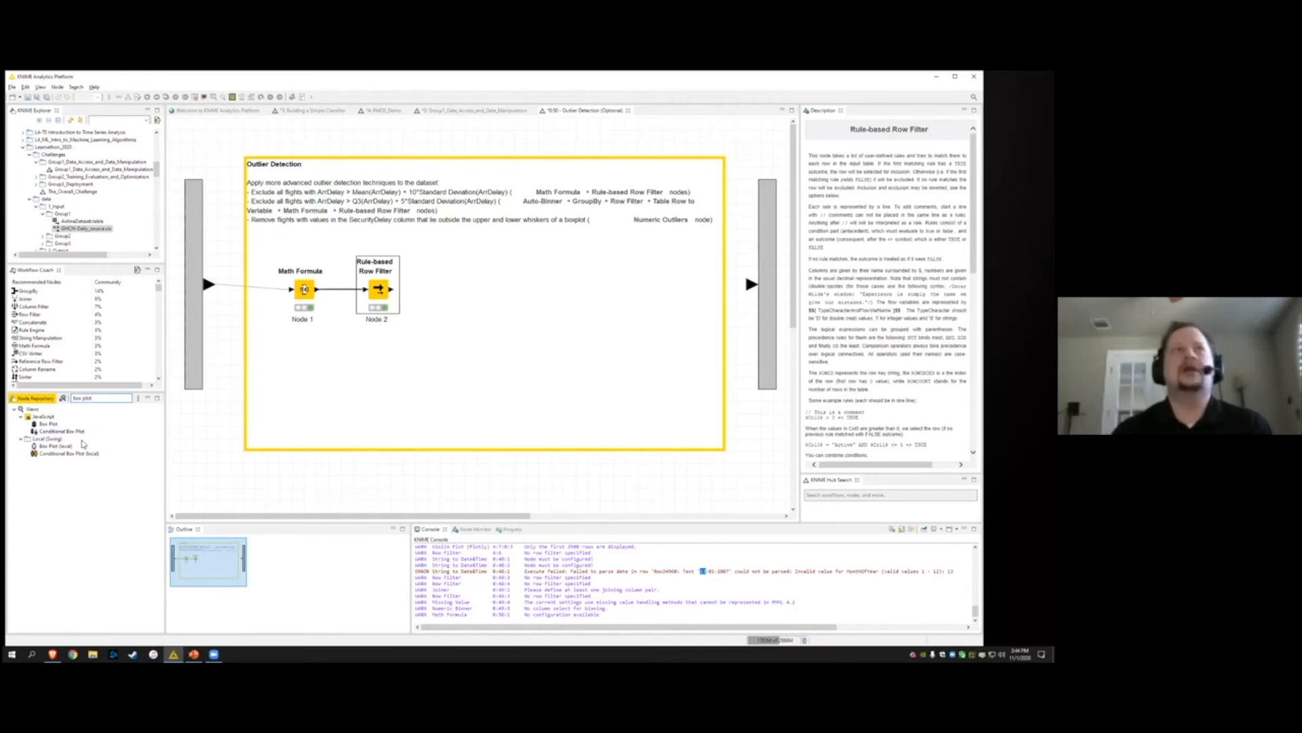
{"action": "left_click_drag", "start_coordinate": [48, 423], "coordinate": [438, 359]}
{"action": "left_click_drag", "start_coordinate": [392, 293], "coordinate": [439, 353]}
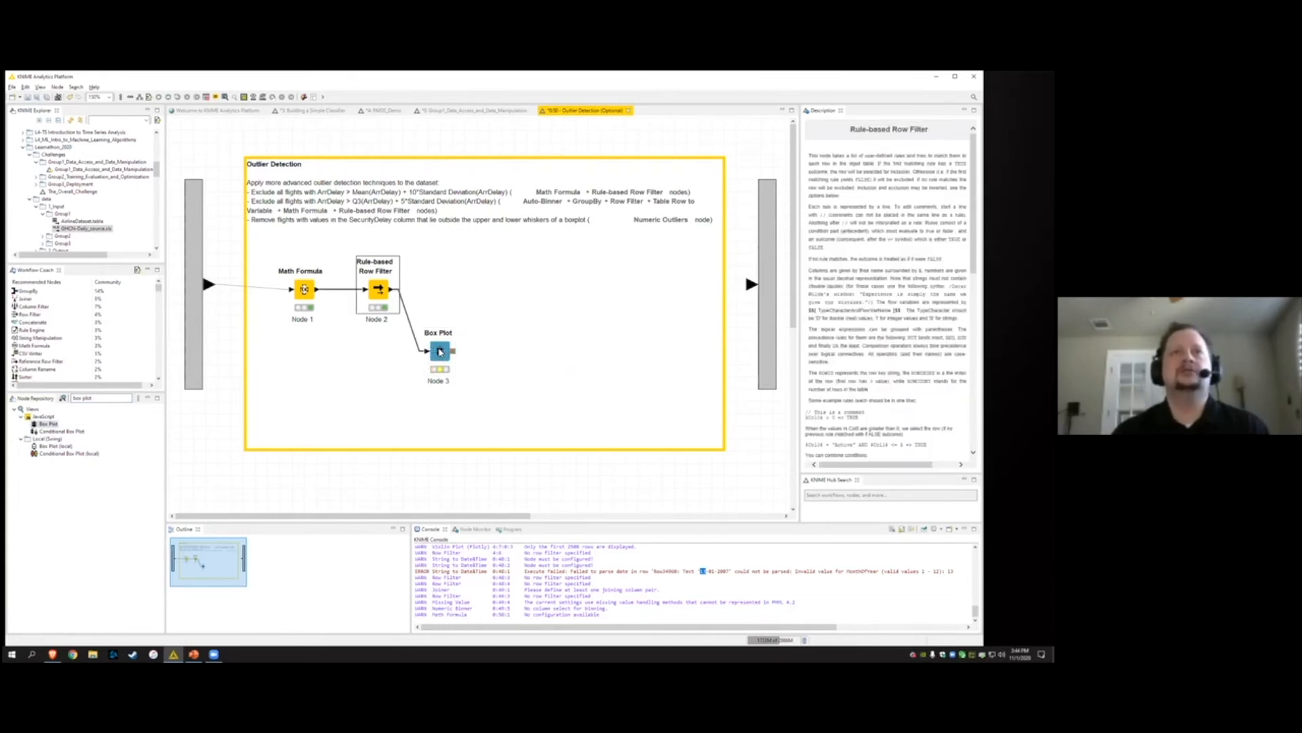
Configure the Box Plot node by excluding all columns and including only ArrDelay
{"action": "double_click", "coordinate": [440, 352]}
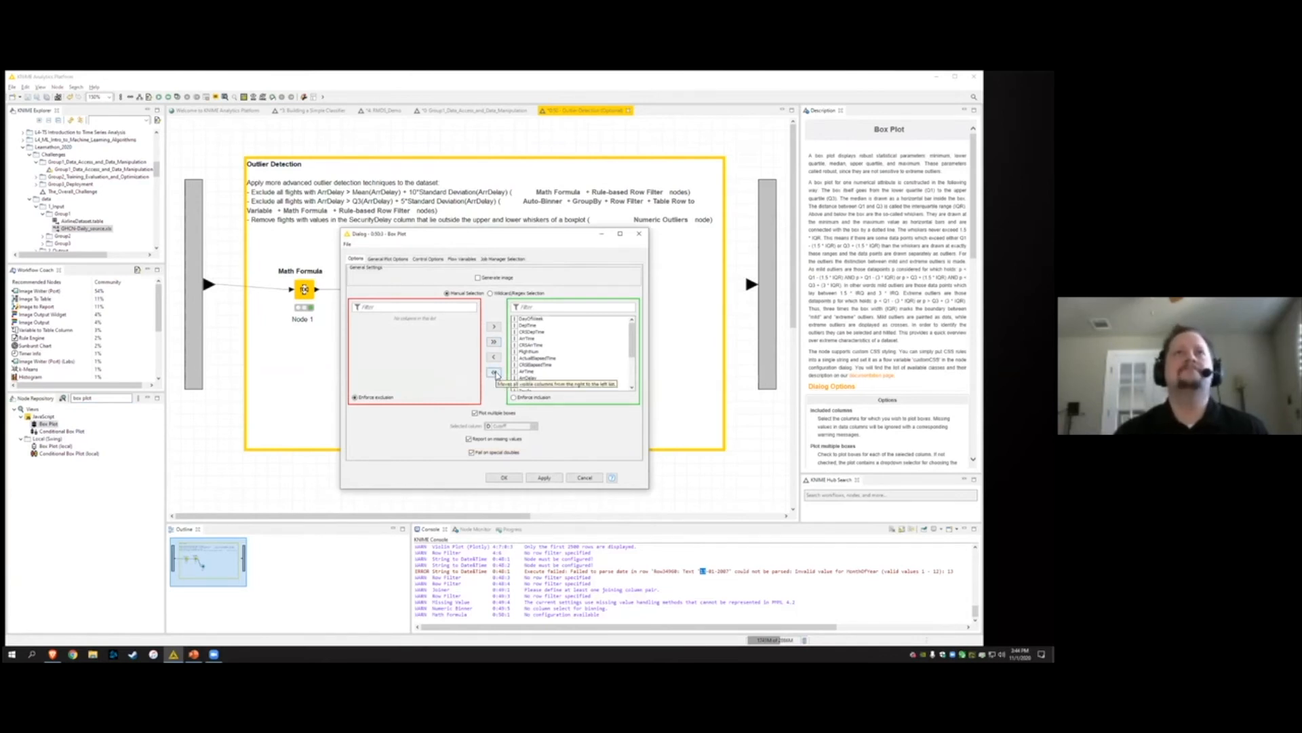
{"action": "left_click", "coordinate": [496, 373]}
{"action": "left_click_drag", "start_coordinate": [475, 342], "coordinate": [477, 360]}
{"action": "left_click", "coordinate": [375, 350]}
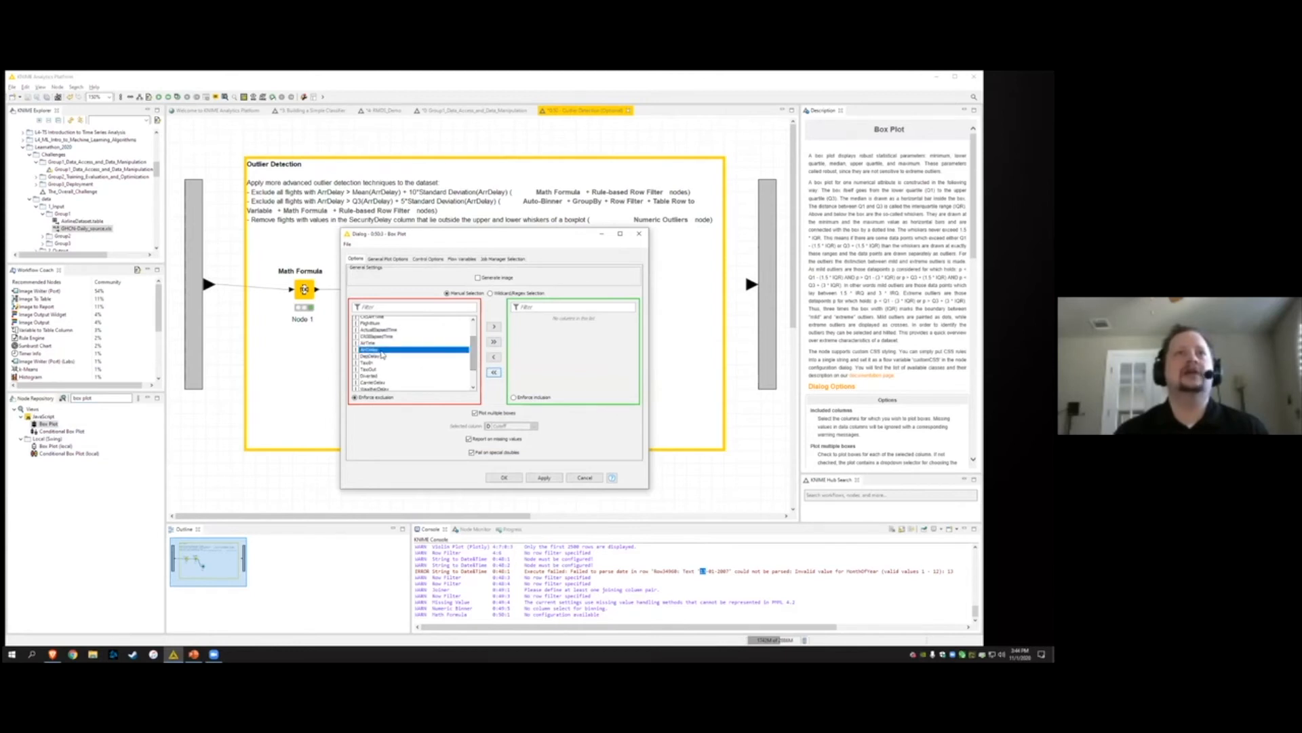
{"action": "left_click", "coordinate": [493, 329]}
Add SecurityDelay to the included Box Plot columns and apply the configuration
{"action": "scroll", "coordinate": [409, 369], "scroll_direction": "up", "scroll_amount": 3}
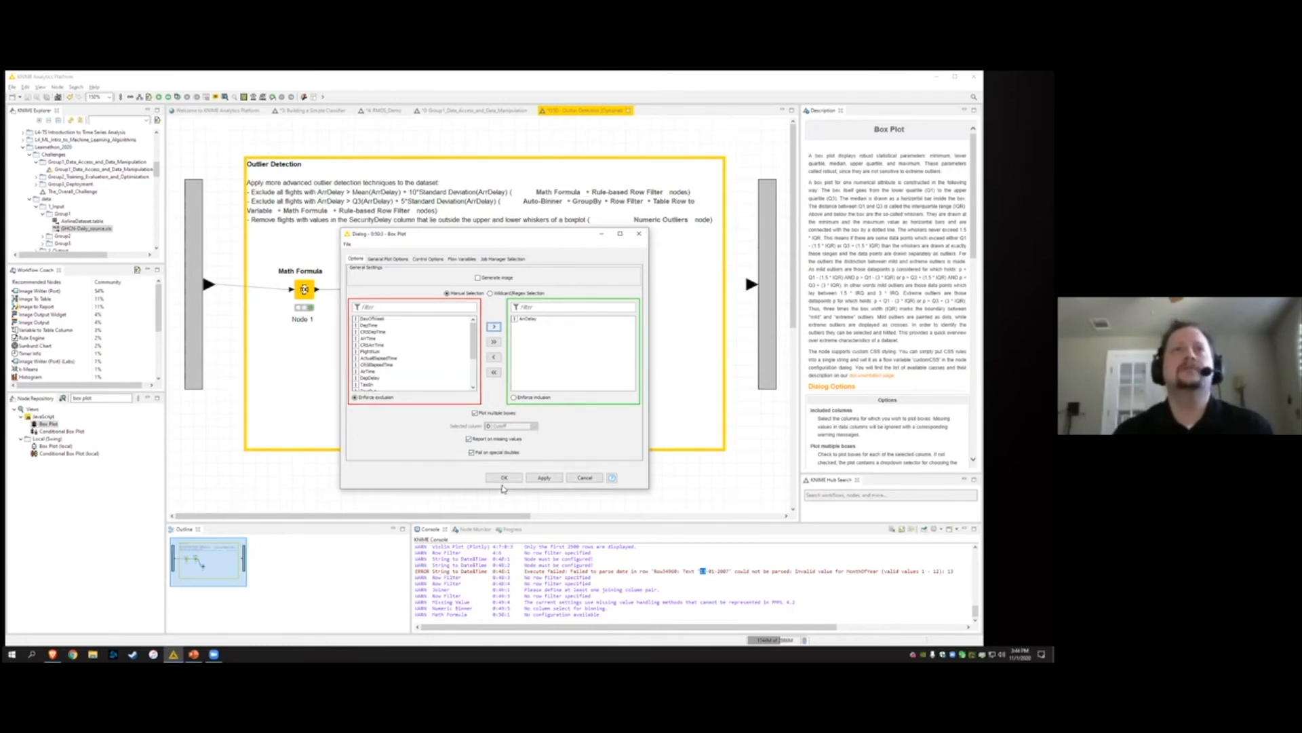
{"action": "left_click_drag", "start_coordinate": [474, 346], "coordinate": [474, 370]}
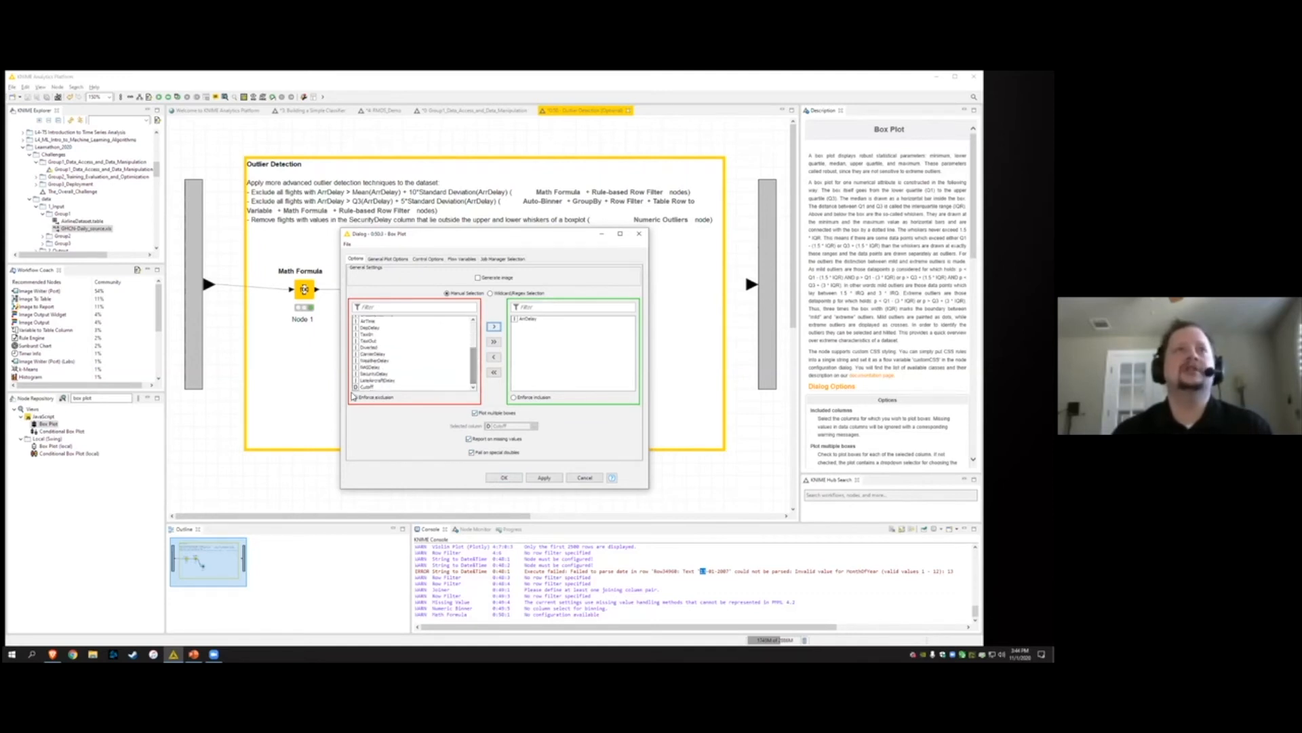
{"action": "left_click", "coordinate": [368, 374]}
{"action": "left_click", "coordinate": [495, 328]}
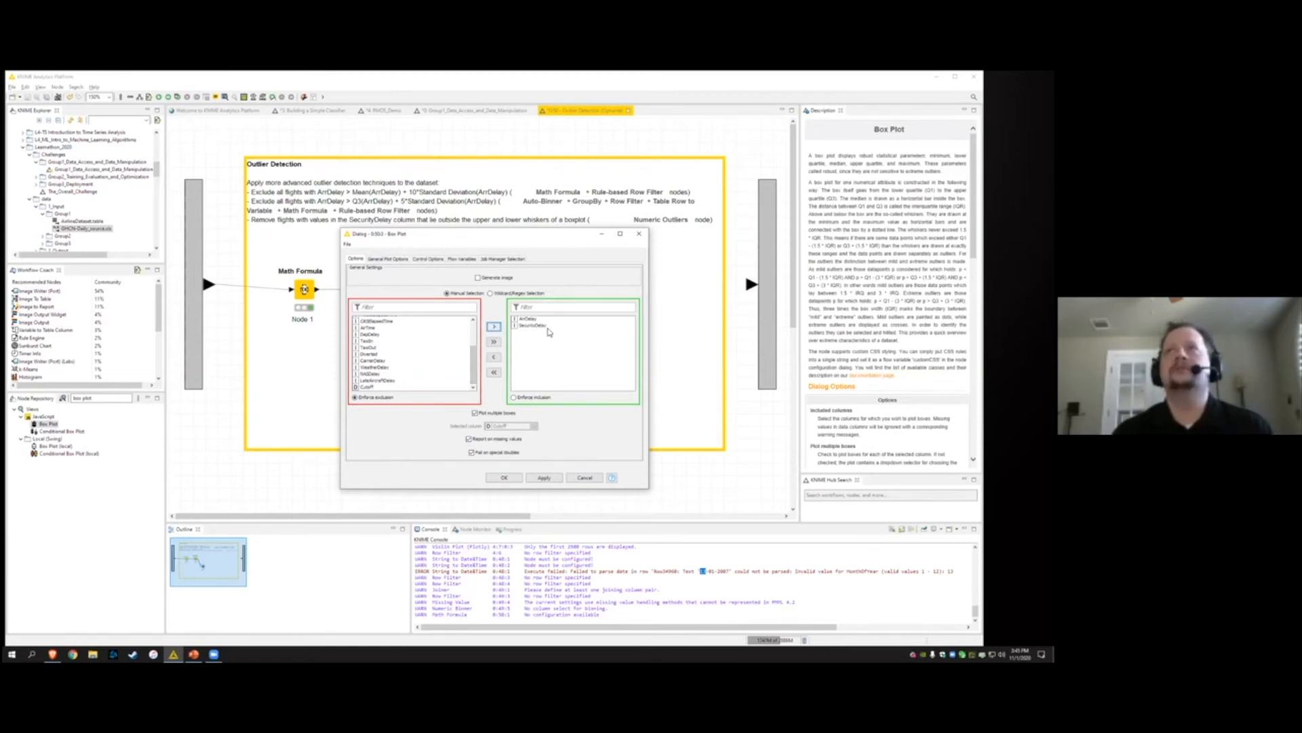
{"action": "left_click", "coordinate": [506, 478]}
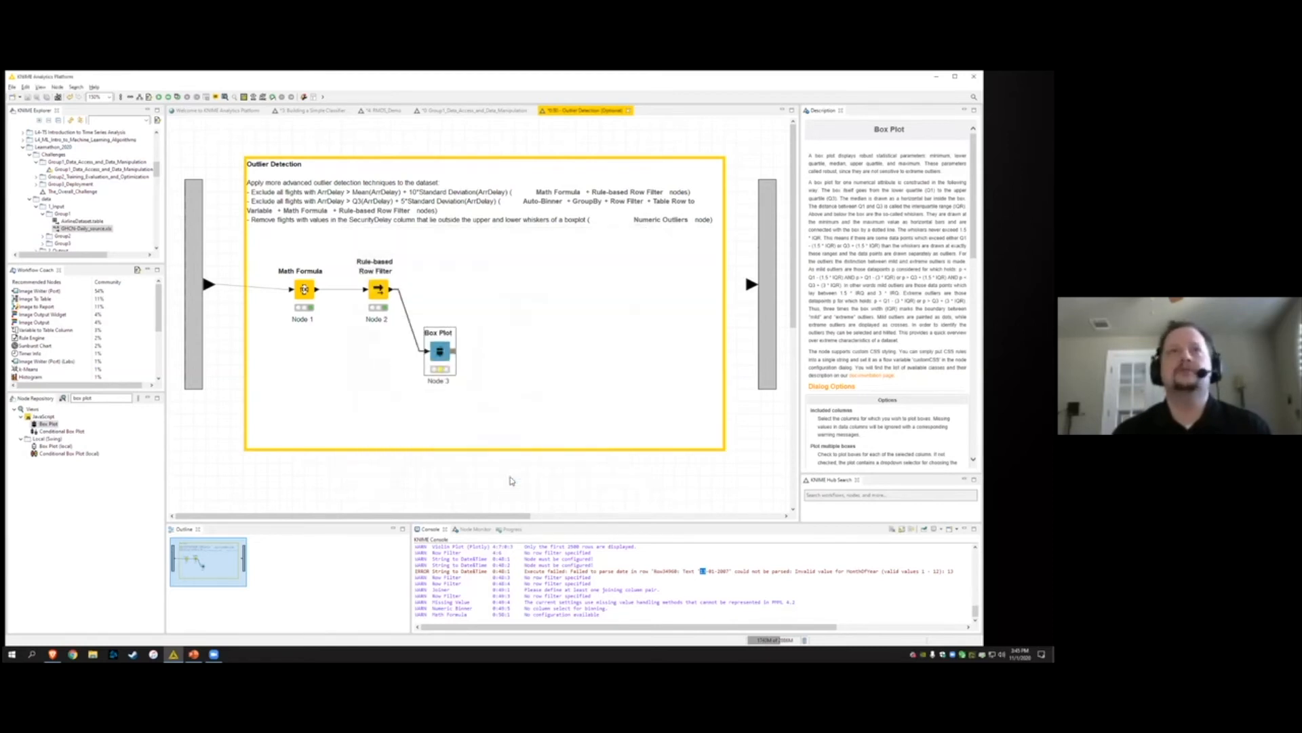
Execute the Box Plot node and examine the ArrDelay and SecurityDelay distributions in an enlarged interactive view, closing it when done
{"action": "right_click", "coordinate": [440, 350]}
{"action": "left_click", "coordinate": [458, 365]}
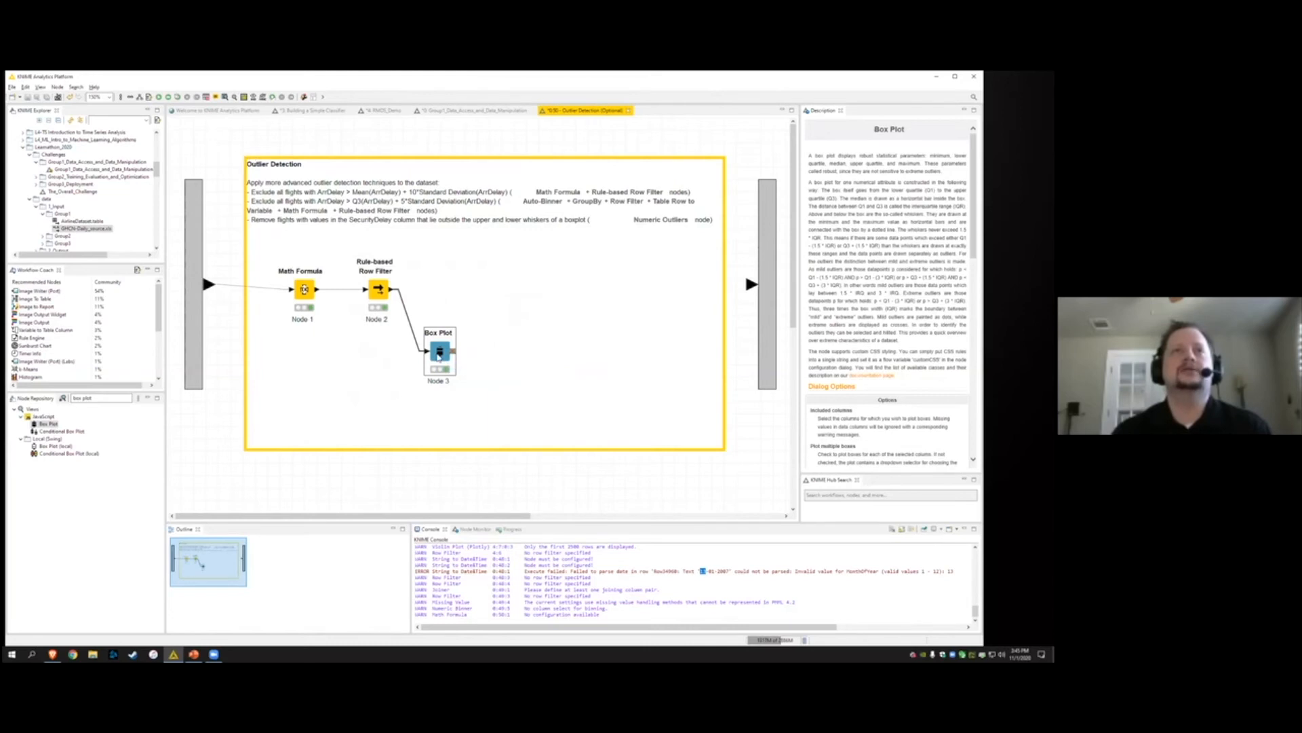
{"action": "right_click", "coordinate": [440, 353]}
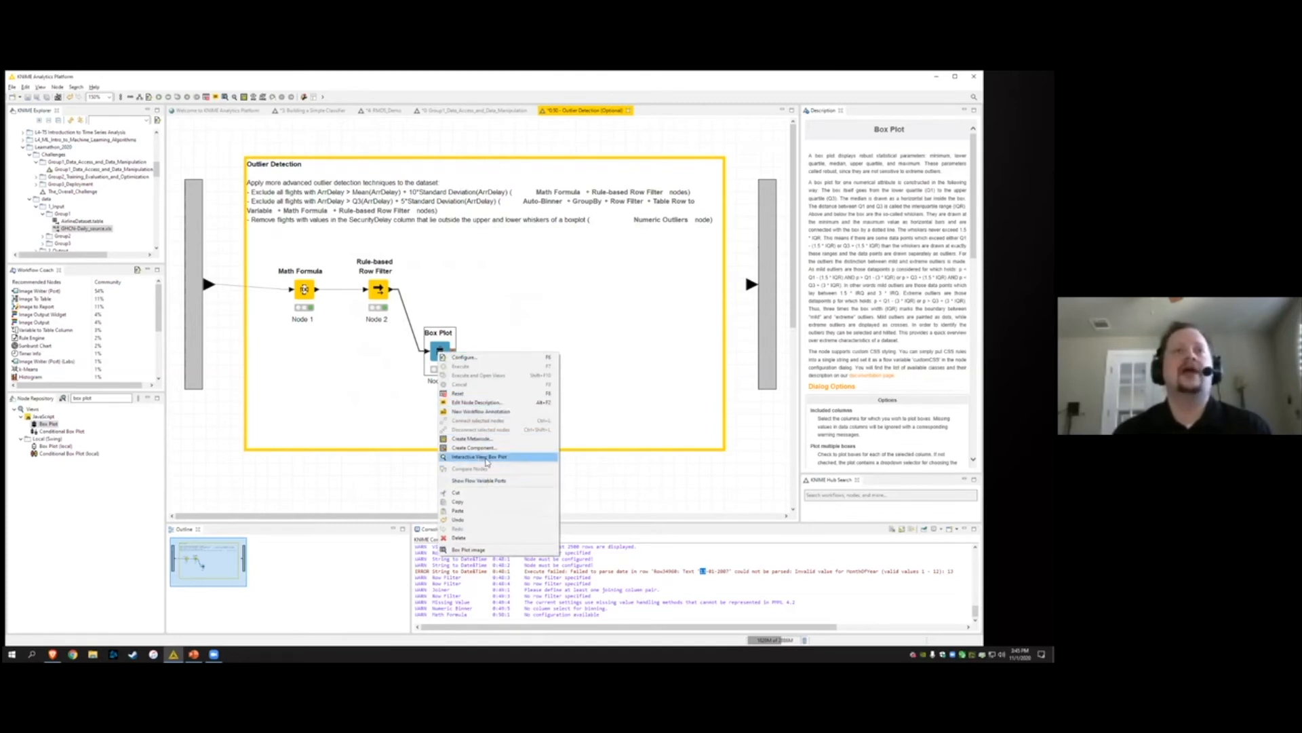
{"action": "left_click", "coordinate": [513, 459]}
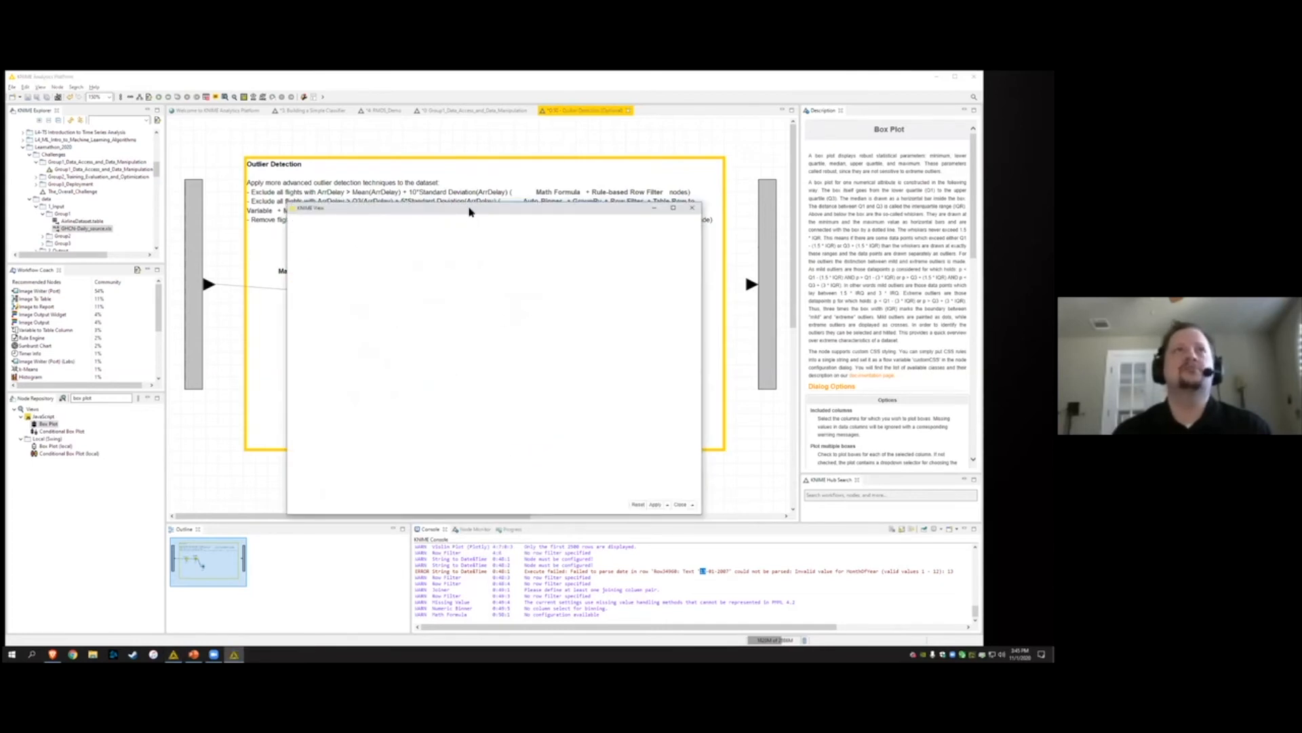
{"action": "left_click_drag", "start_coordinate": [470, 208], "coordinate": [421, 148]}
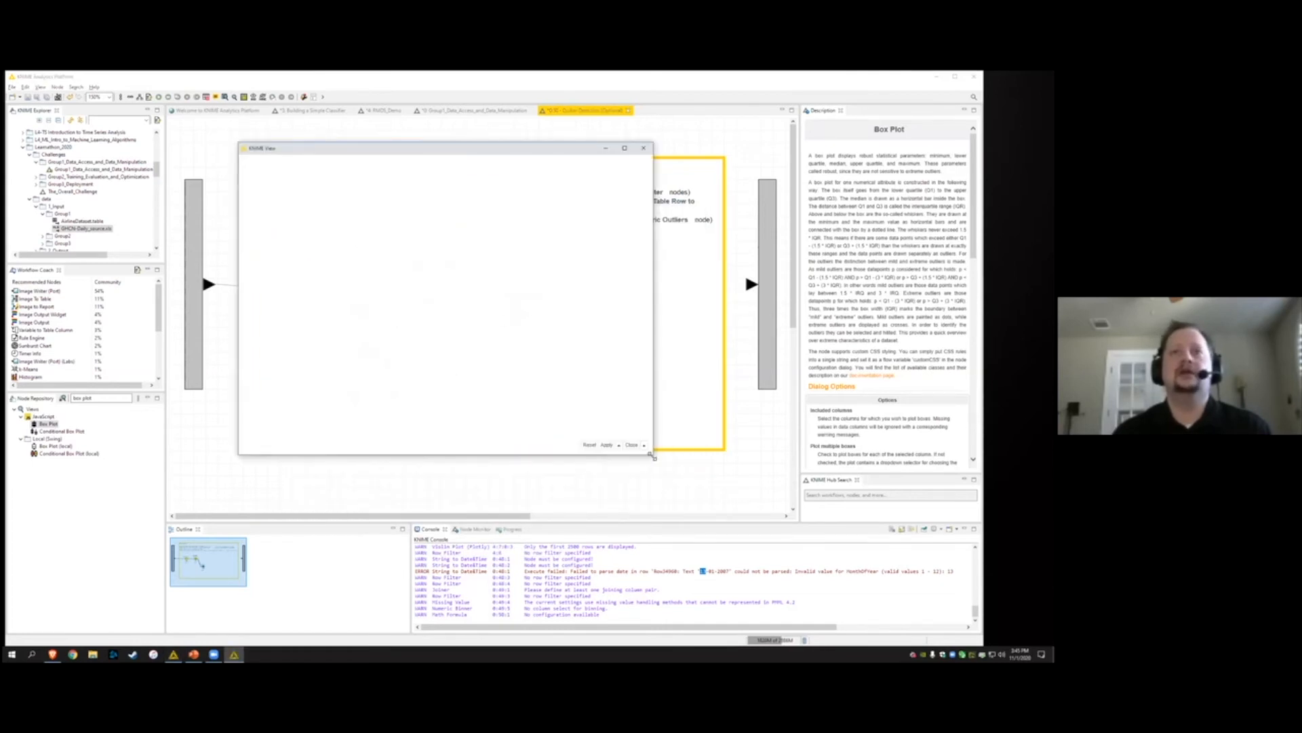
{"action": "left_click_drag", "start_coordinate": [653, 456], "coordinate": [743, 530]}
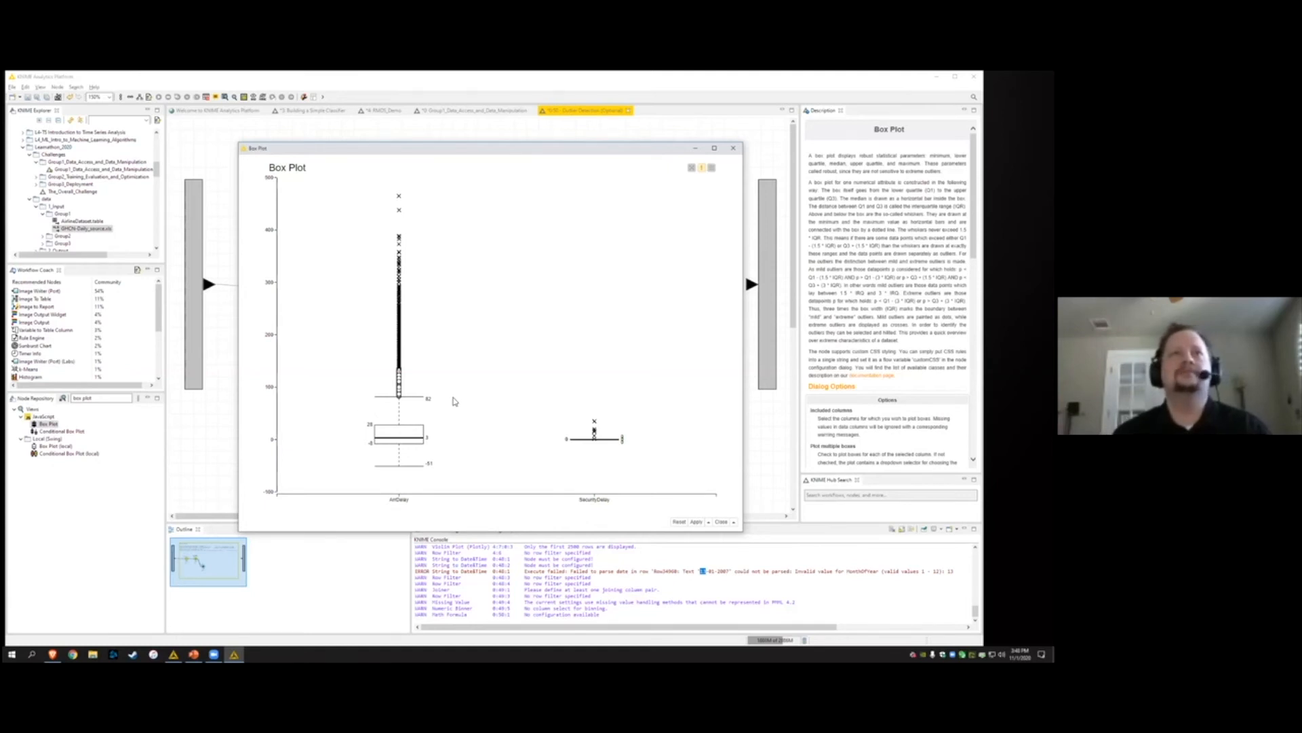
{"action": "left_click", "coordinate": [737, 152]}
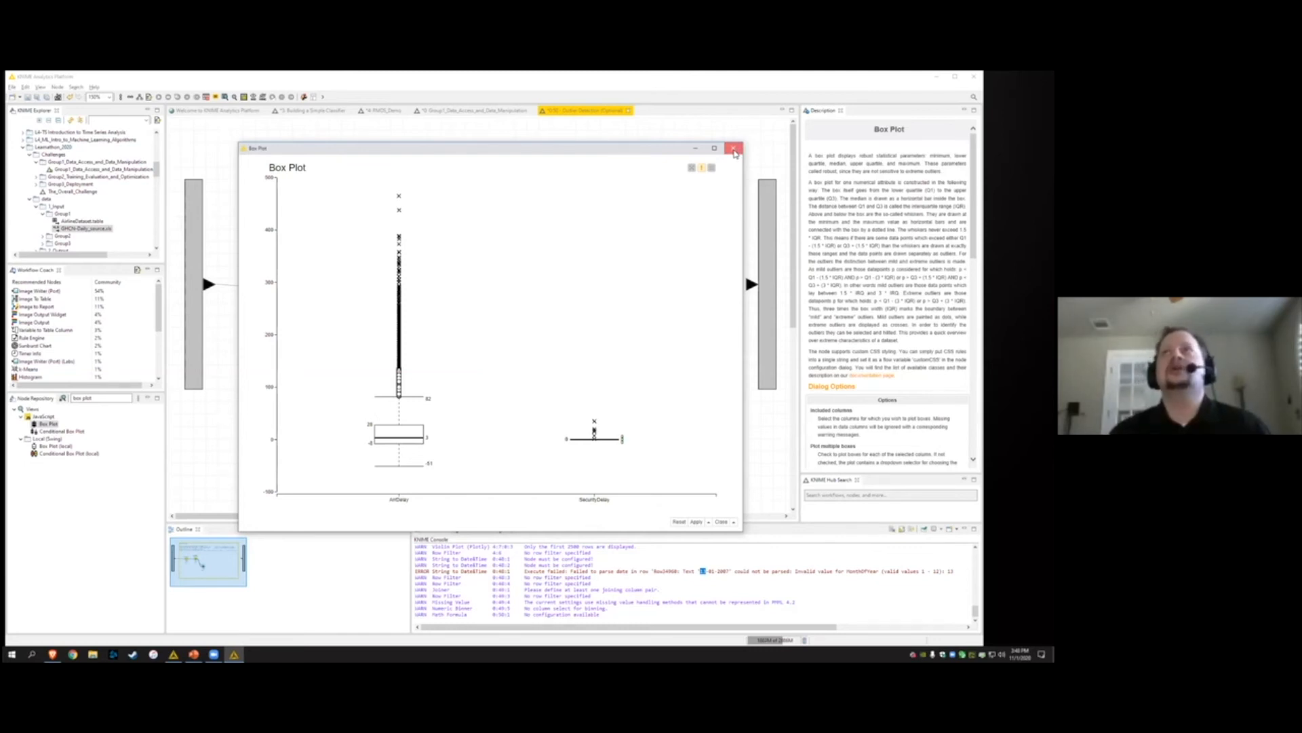
{"action": "left_click", "coordinate": [734, 150]}
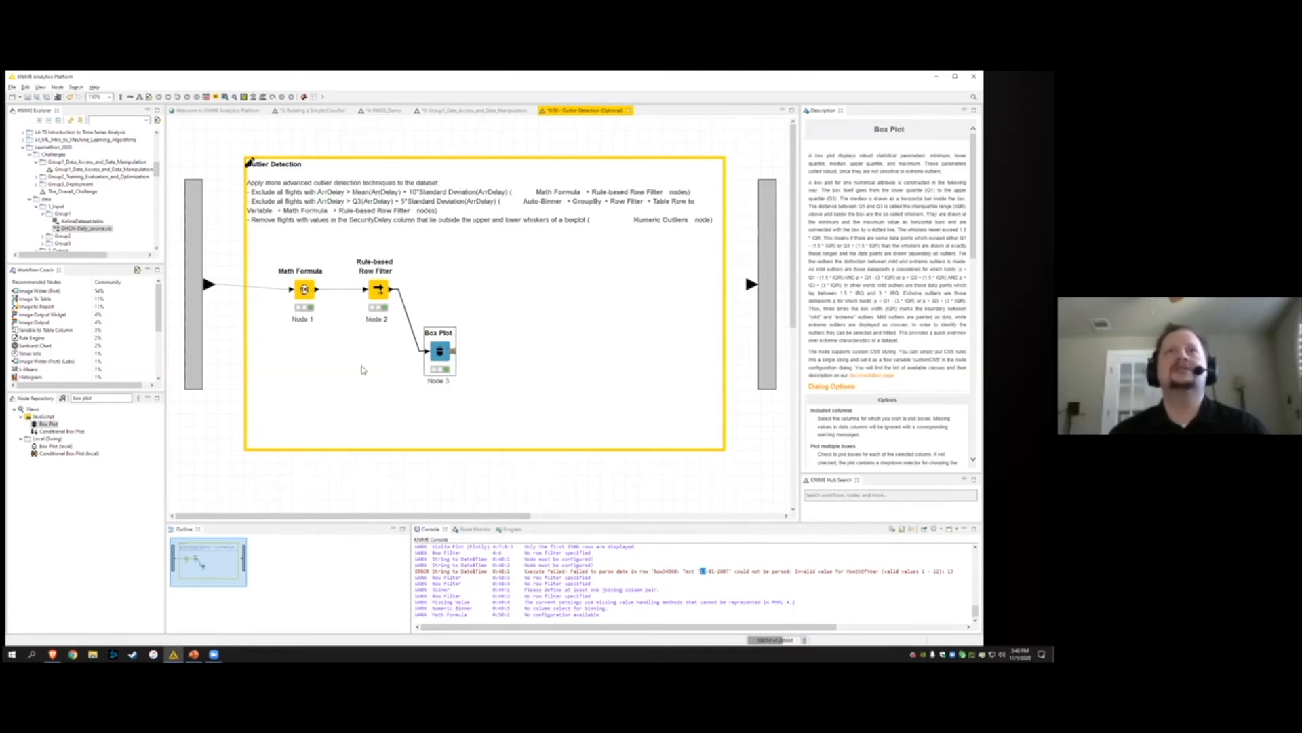
Search the node repository for numeric outliers and add the Numeric Outliers node, connected after the Rule-based Row Filter
{"action": "triple_click", "coordinate": [109, 400]}
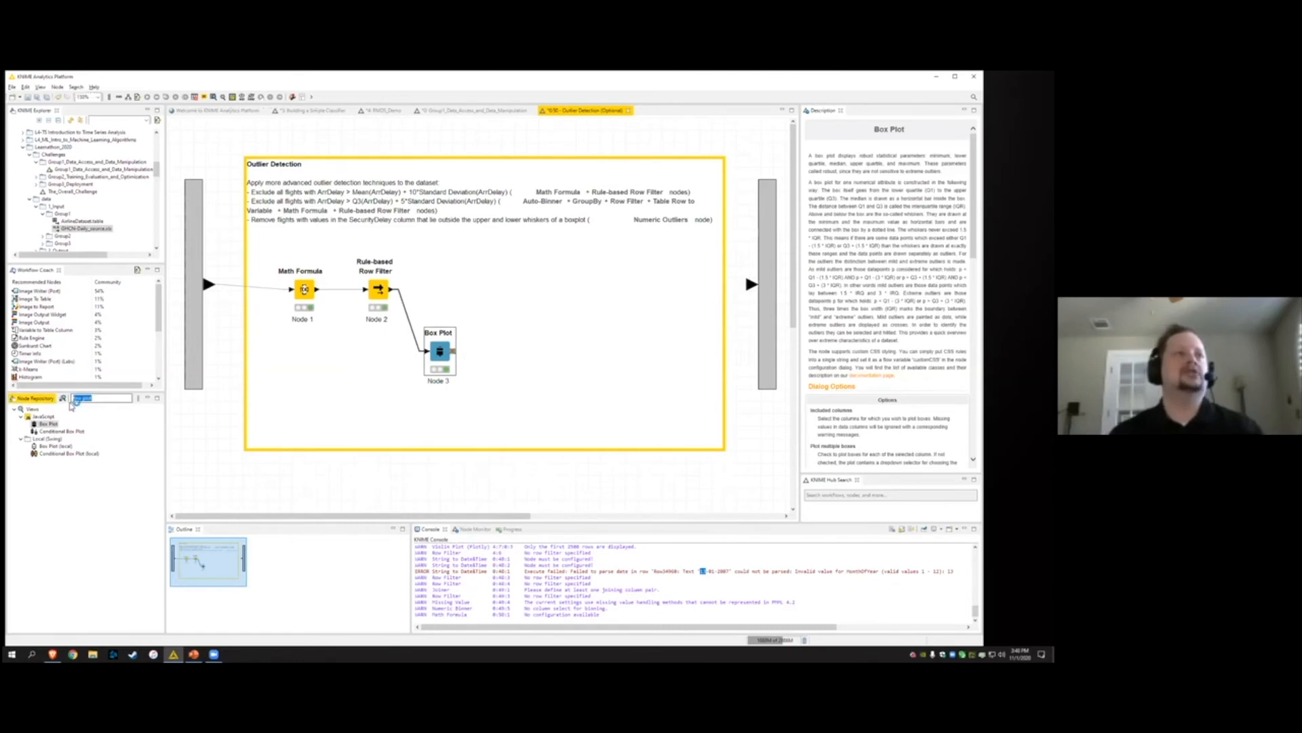
{"action": "type", "text": "numeric"}
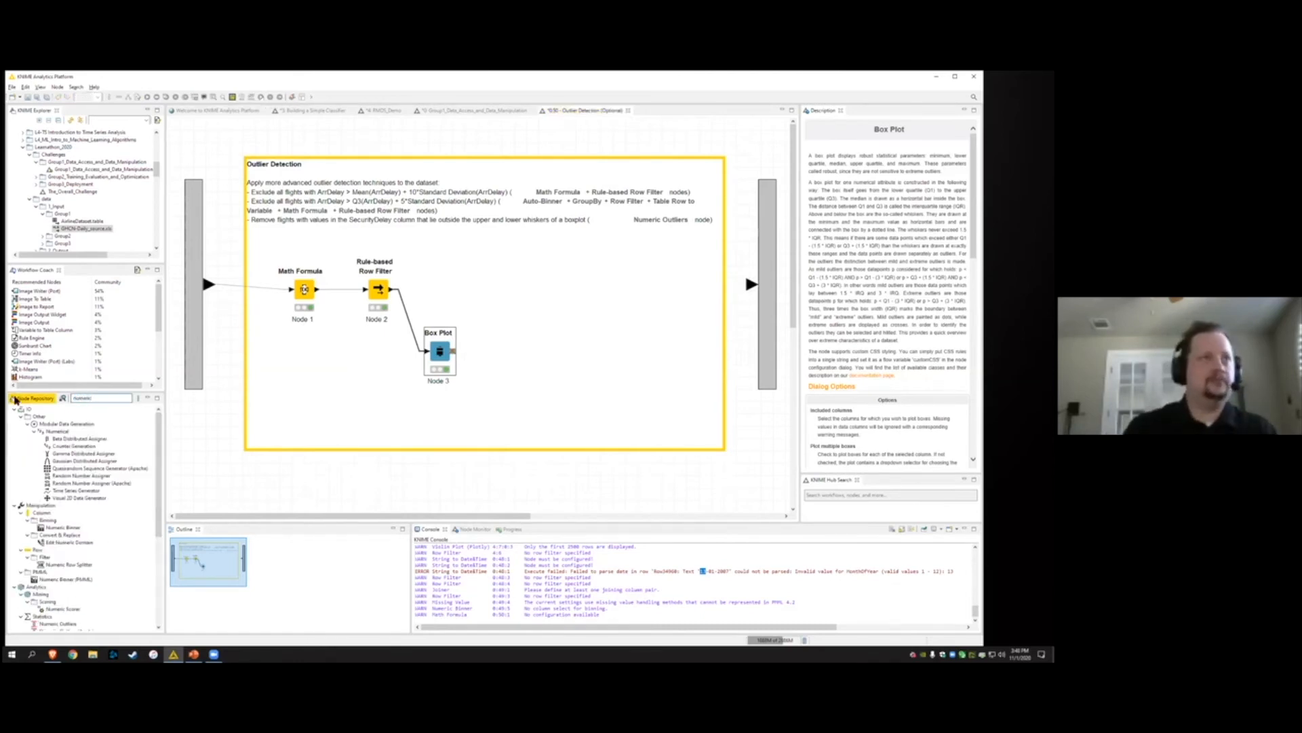
{"action": "type", "text": " outliers"}
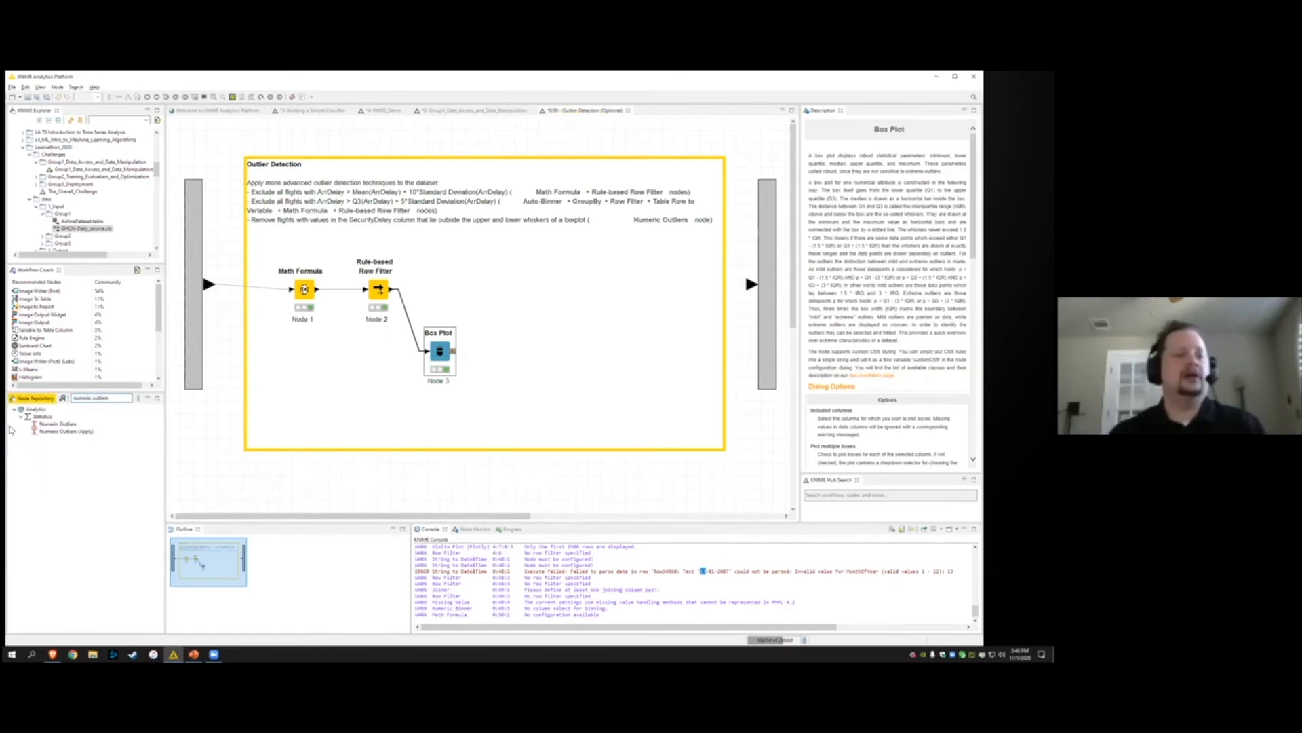
{"action": "left_click_drag", "start_coordinate": [57, 424], "coordinate": [500, 300]}
{"action": "left_click_drag", "start_coordinate": [399, 289], "coordinate": [477, 290]}
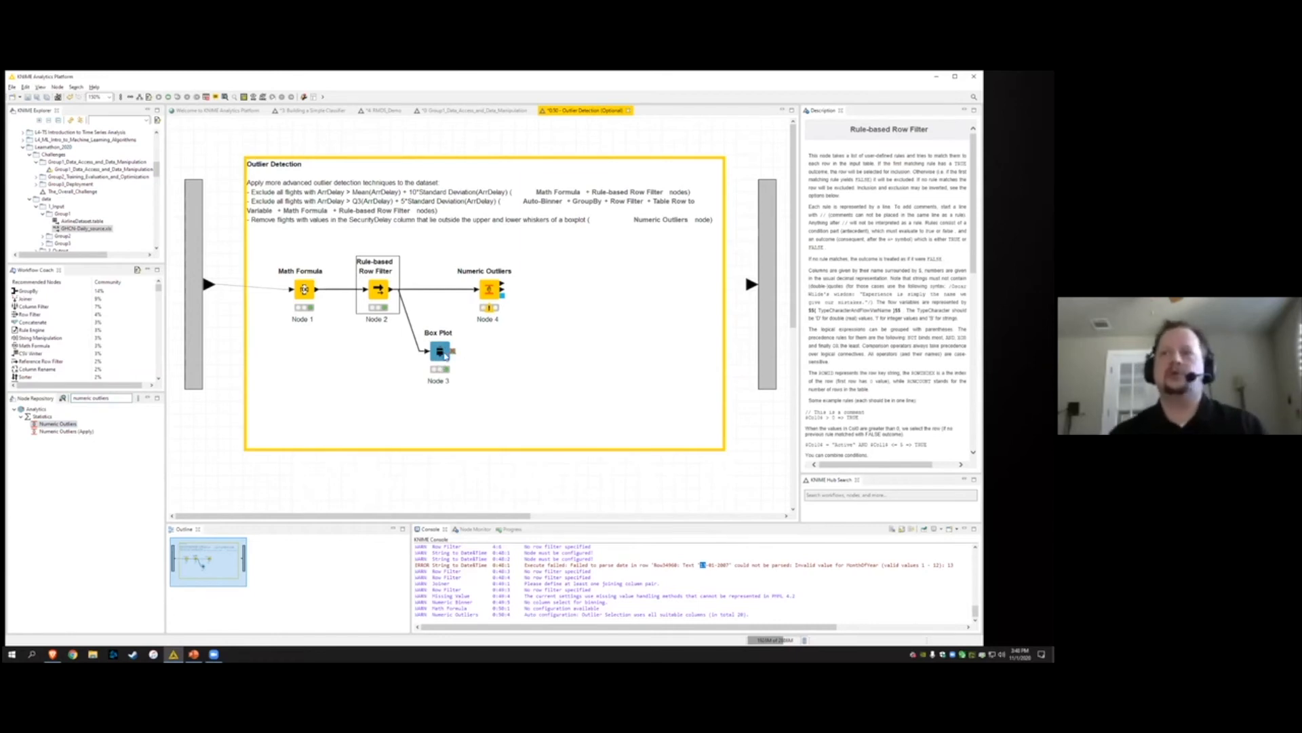
Configure the Numeric Outliers node by excluding all columns and including only SecurityDelay in the outlier selection
{"action": "double_click", "coordinate": [490, 290]}
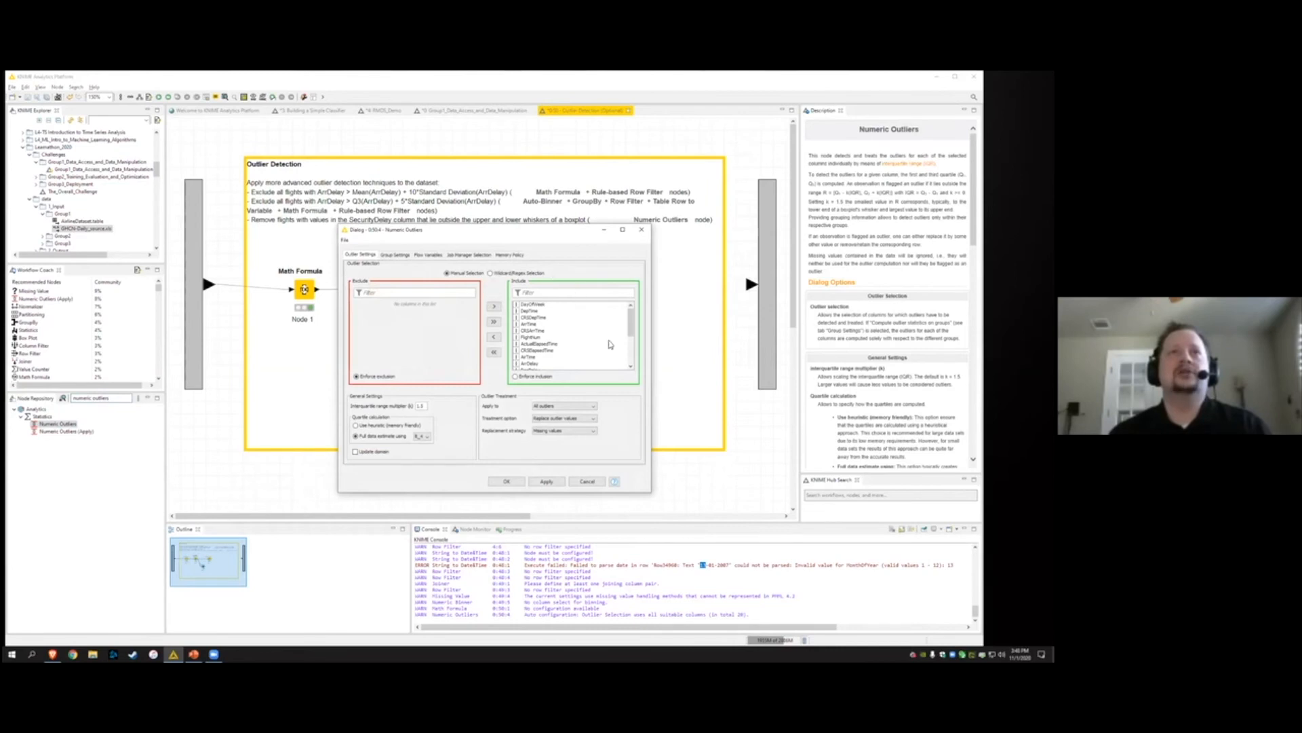
{"action": "left_click_drag", "start_coordinate": [524, 232], "coordinate": [538, 273]}
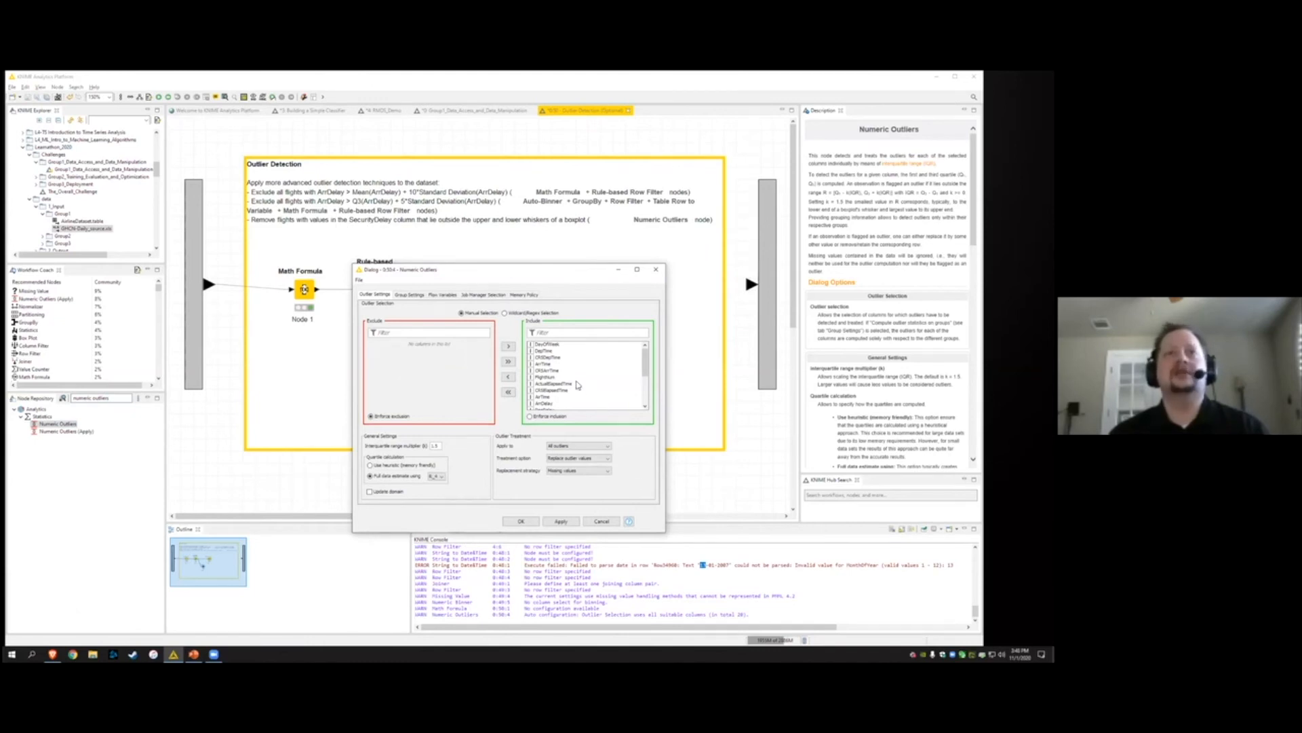
{"action": "scroll", "coordinate": [553, 380], "scroll_direction": "down", "scroll_amount": 5}
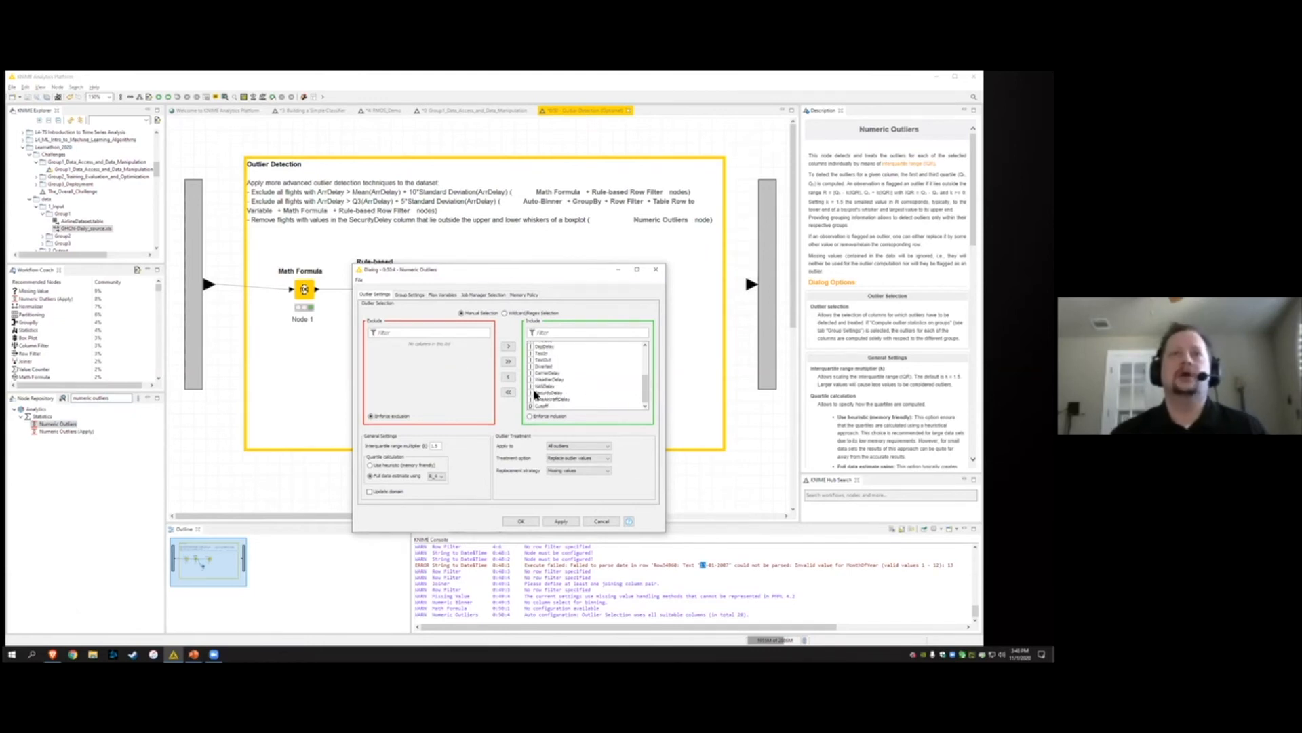
{"action": "left_click", "coordinate": [508, 392]}
{"action": "scroll", "coordinate": [411, 397], "scroll_direction": "down", "scroll_amount": 5}
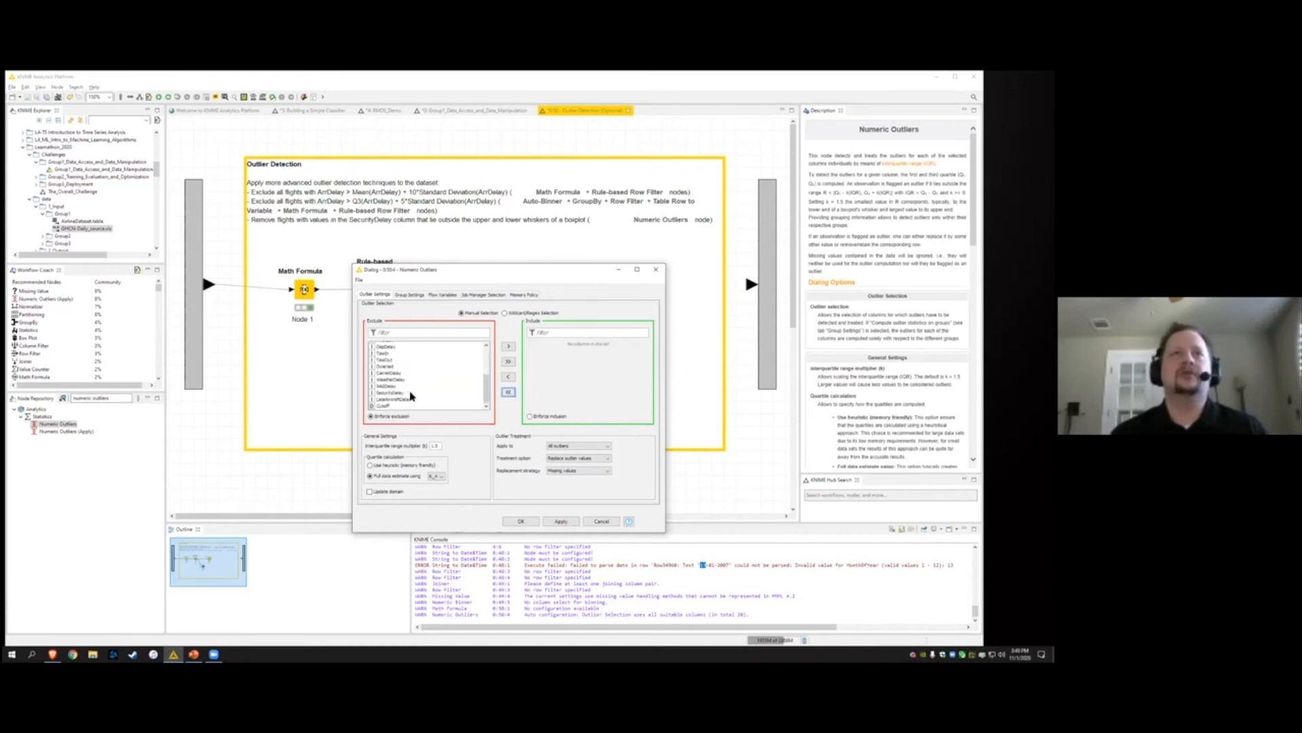
{"action": "left_click", "coordinate": [407, 393]}
{"action": "left_click", "coordinate": [508, 348]}
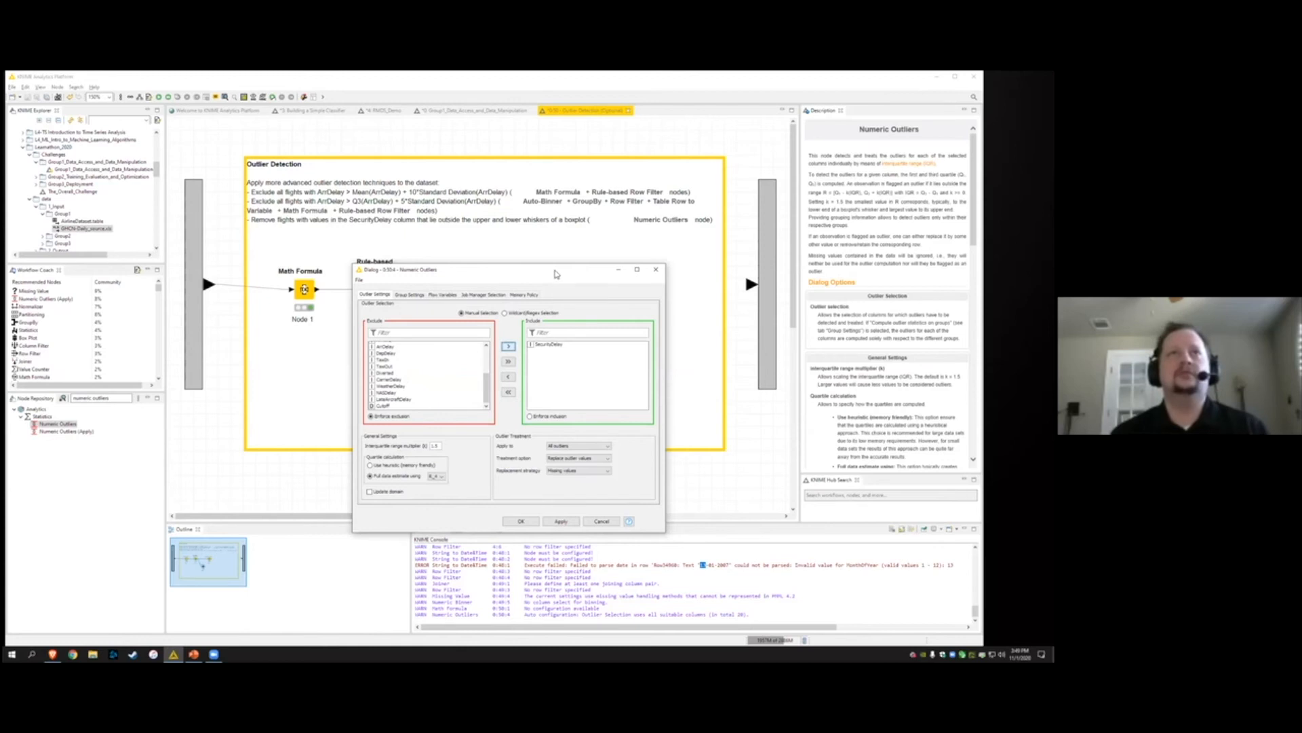
{"action": "left_click_drag", "start_coordinate": [555, 273], "coordinate": [555, 261]}
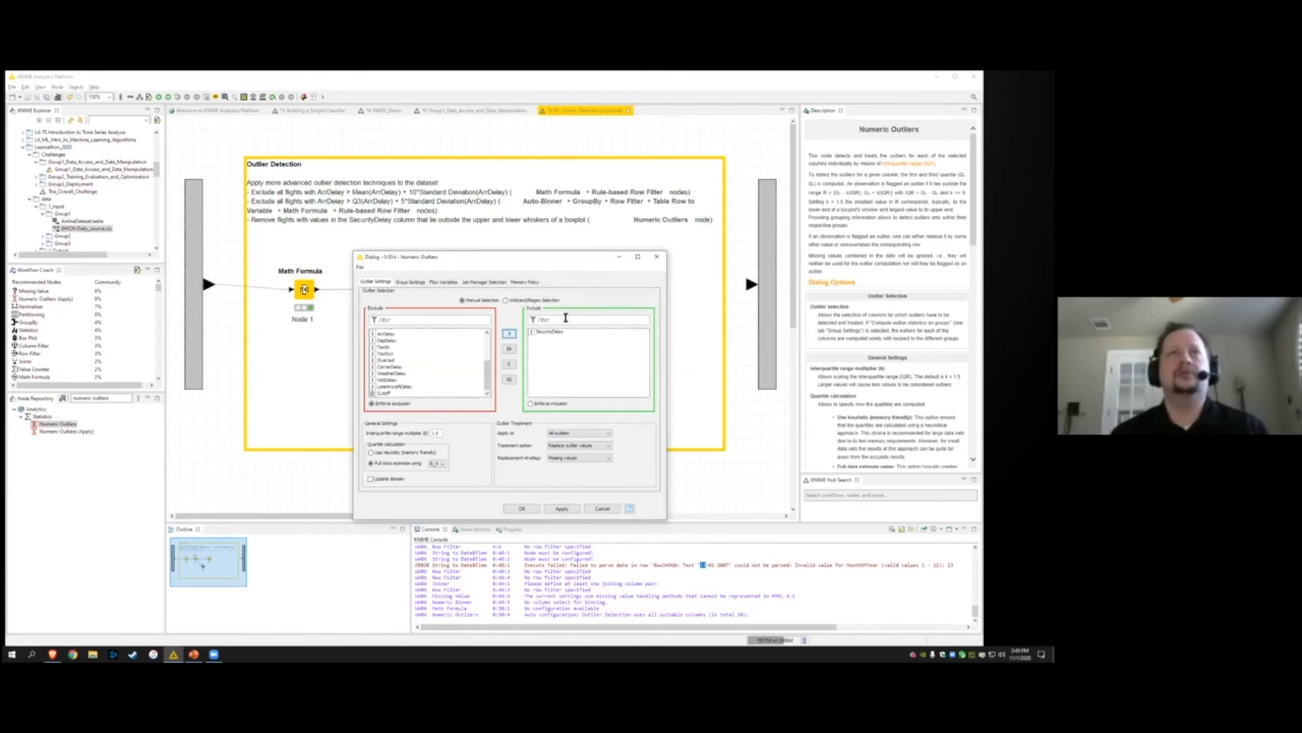
Review the interquartile range multiplier and the available outlier scope, treatment and replacement strategy options for the Numeric Outliers node
{"action": "double_click", "coordinate": [436, 433]}
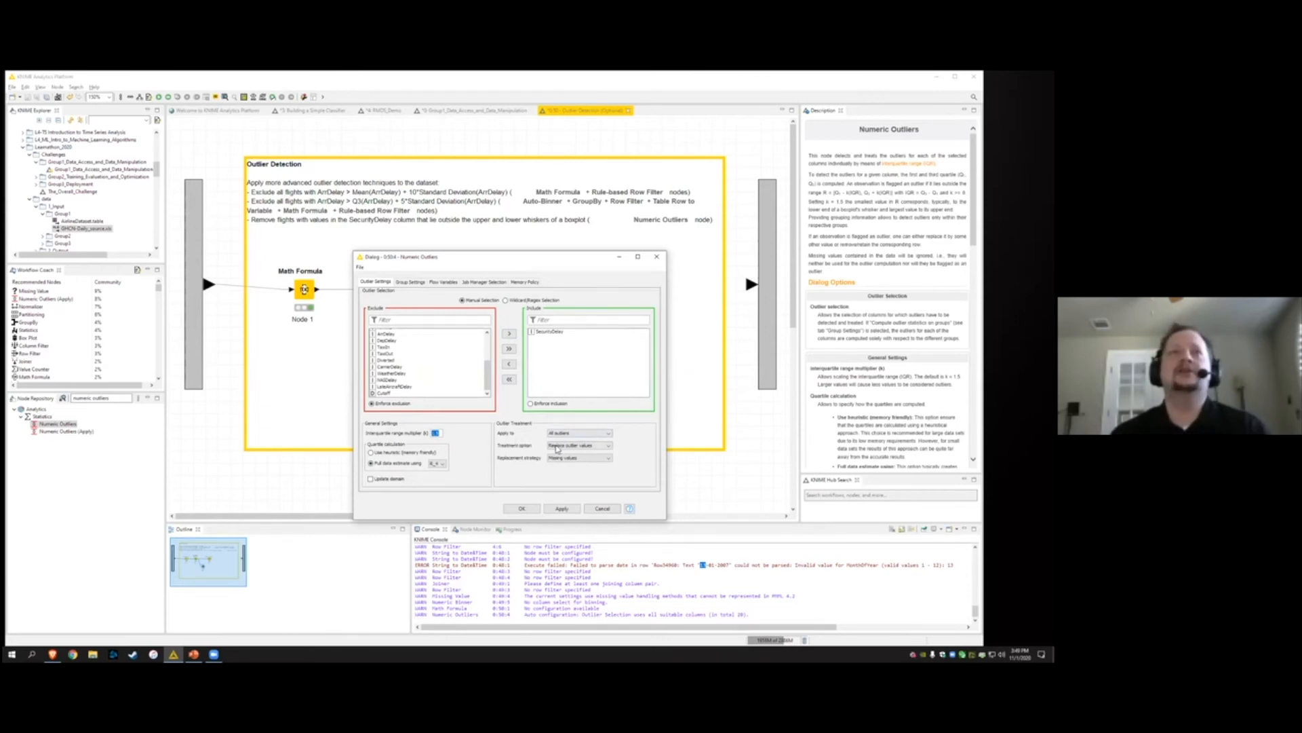
{"action": "left_click", "coordinate": [610, 435]}
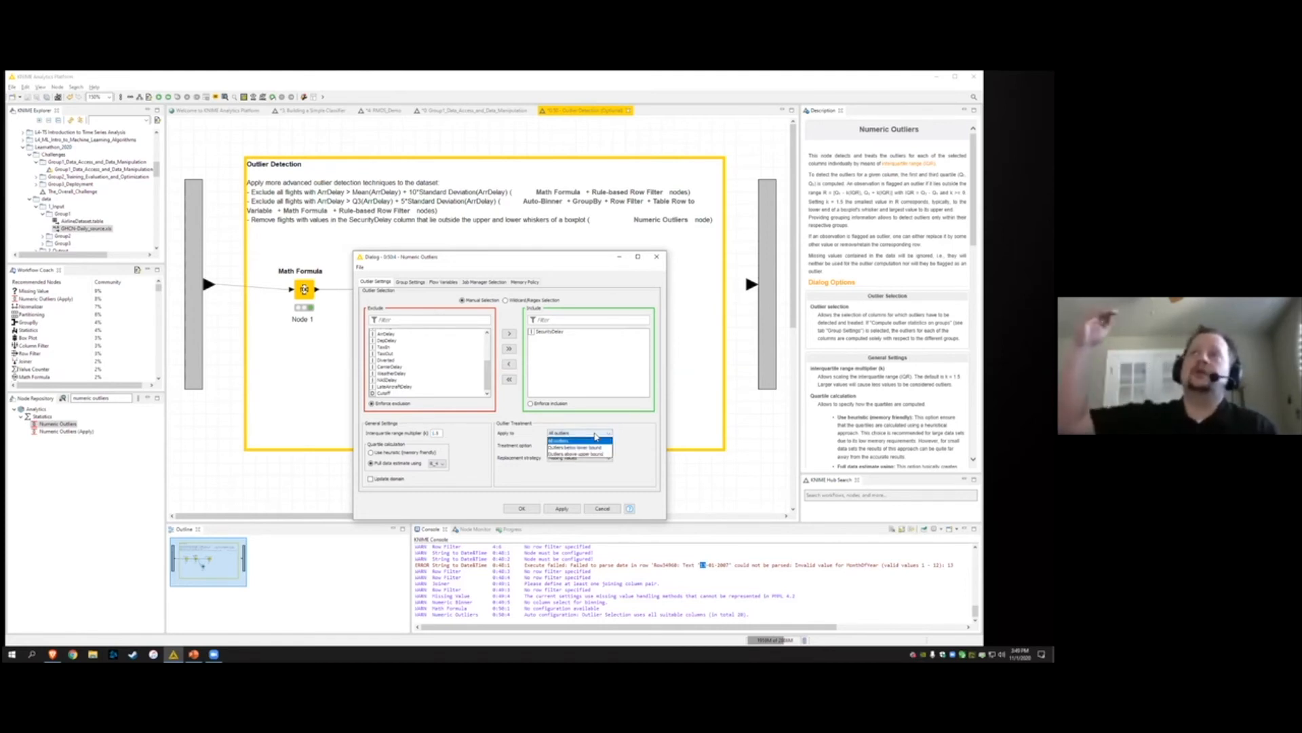
{"action": "left_click", "coordinate": [591, 440]}
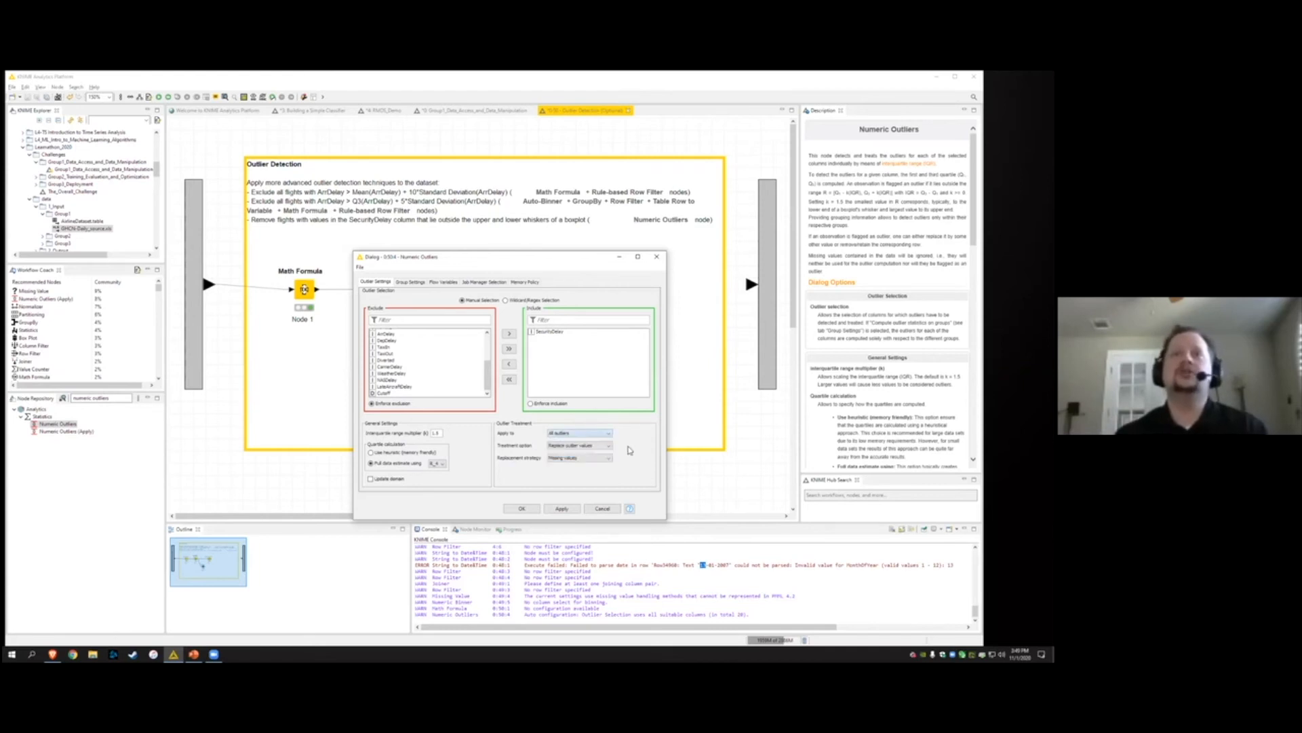
{"action": "left_click", "coordinate": [597, 447]}
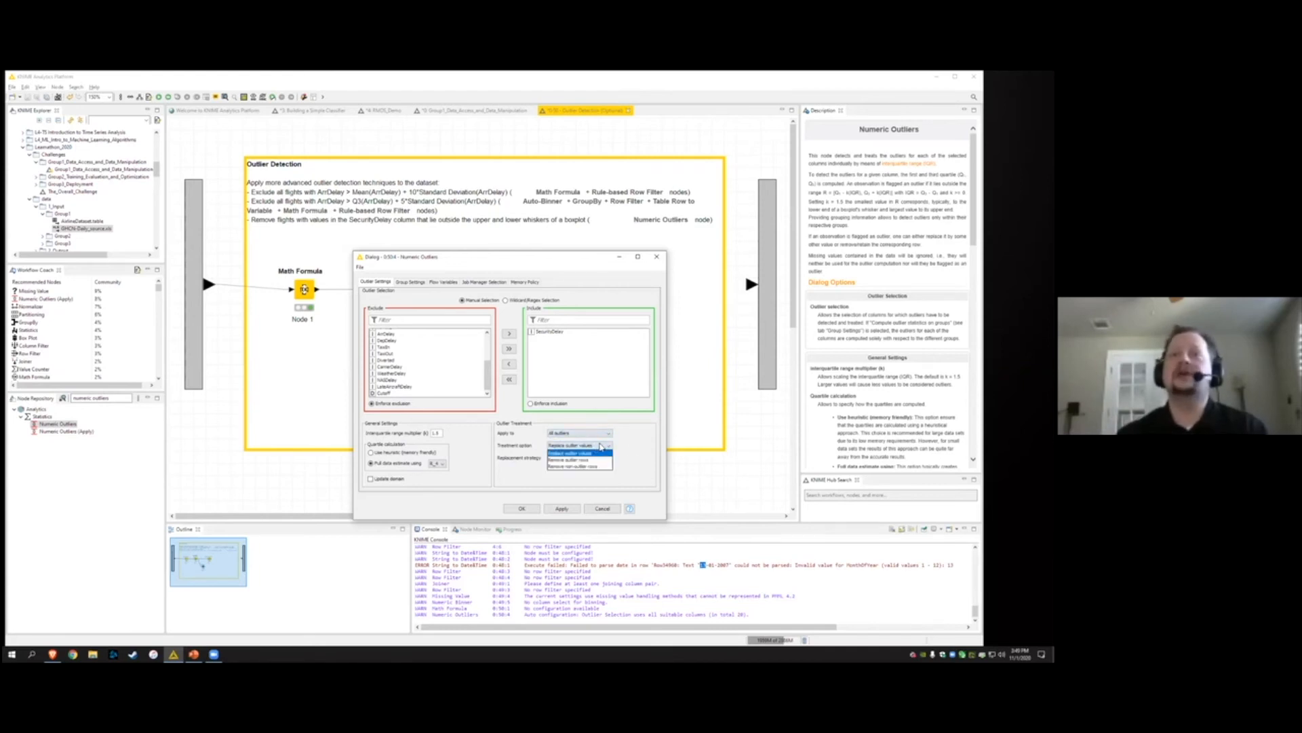
{"action": "left_click", "coordinate": [620, 445]}
{"action": "left_click", "coordinate": [608, 446]}
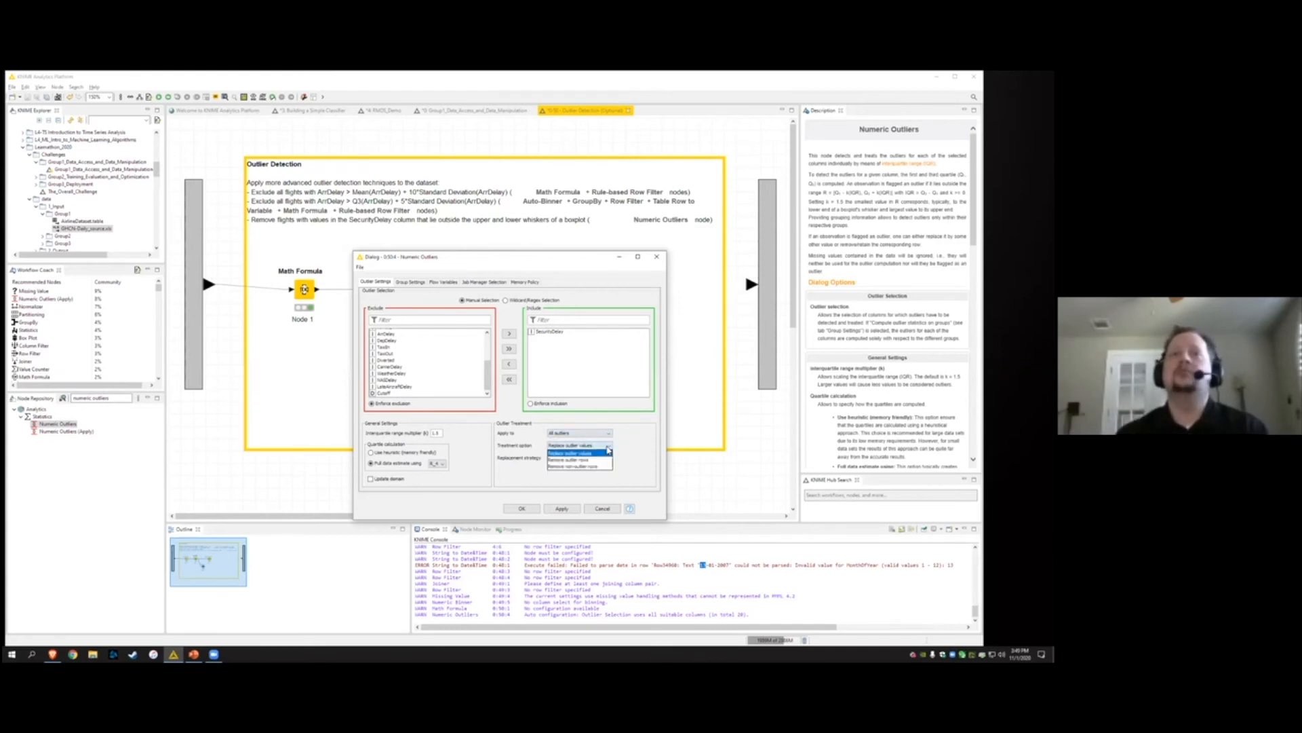
{"action": "left_click", "coordinate": [605, 453]}
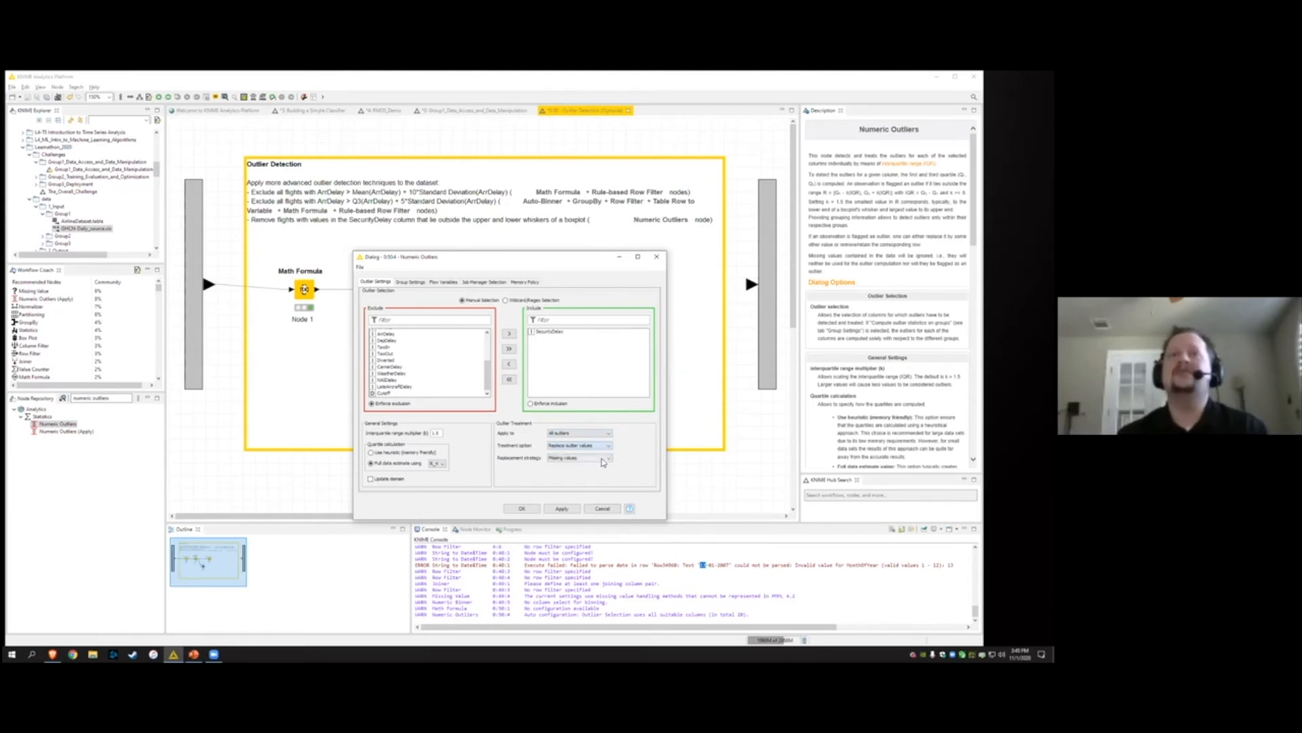
{"action": "left_click", "coordinate": [603, 460]}
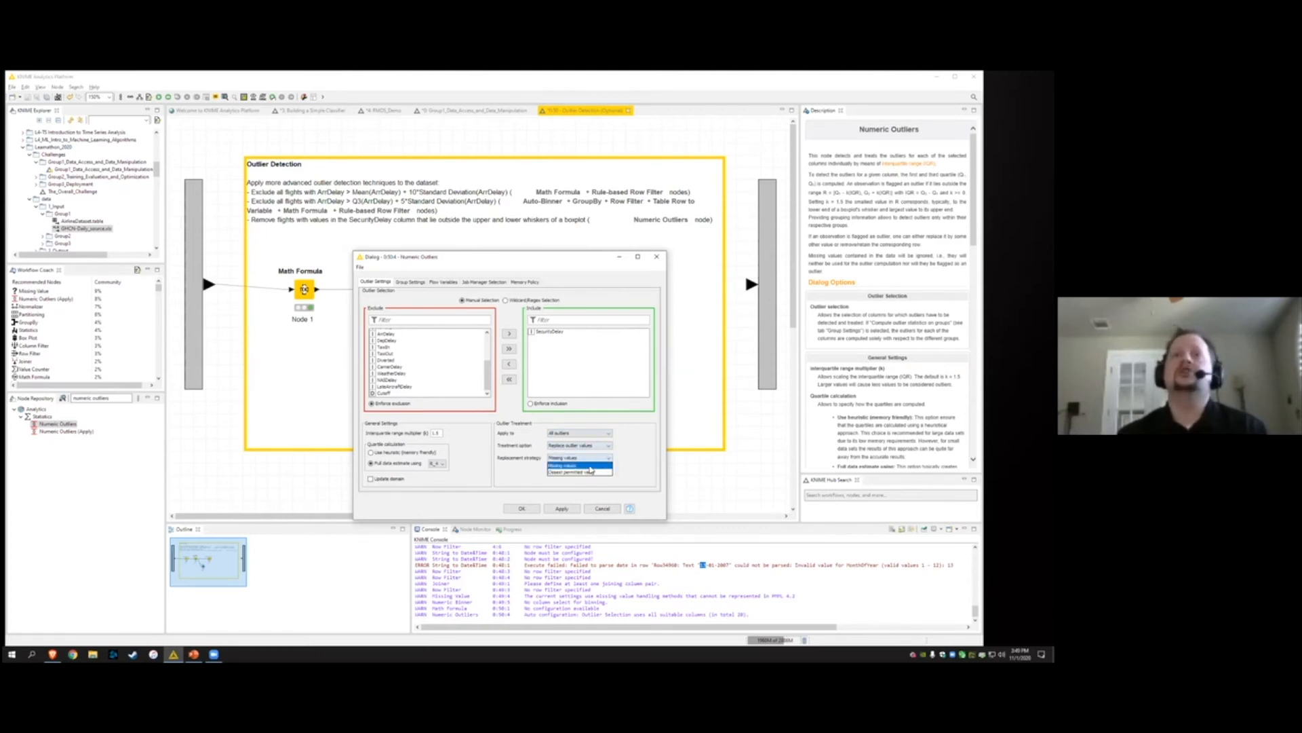
{"action": "left_click", "coordinate": [629, 463]}
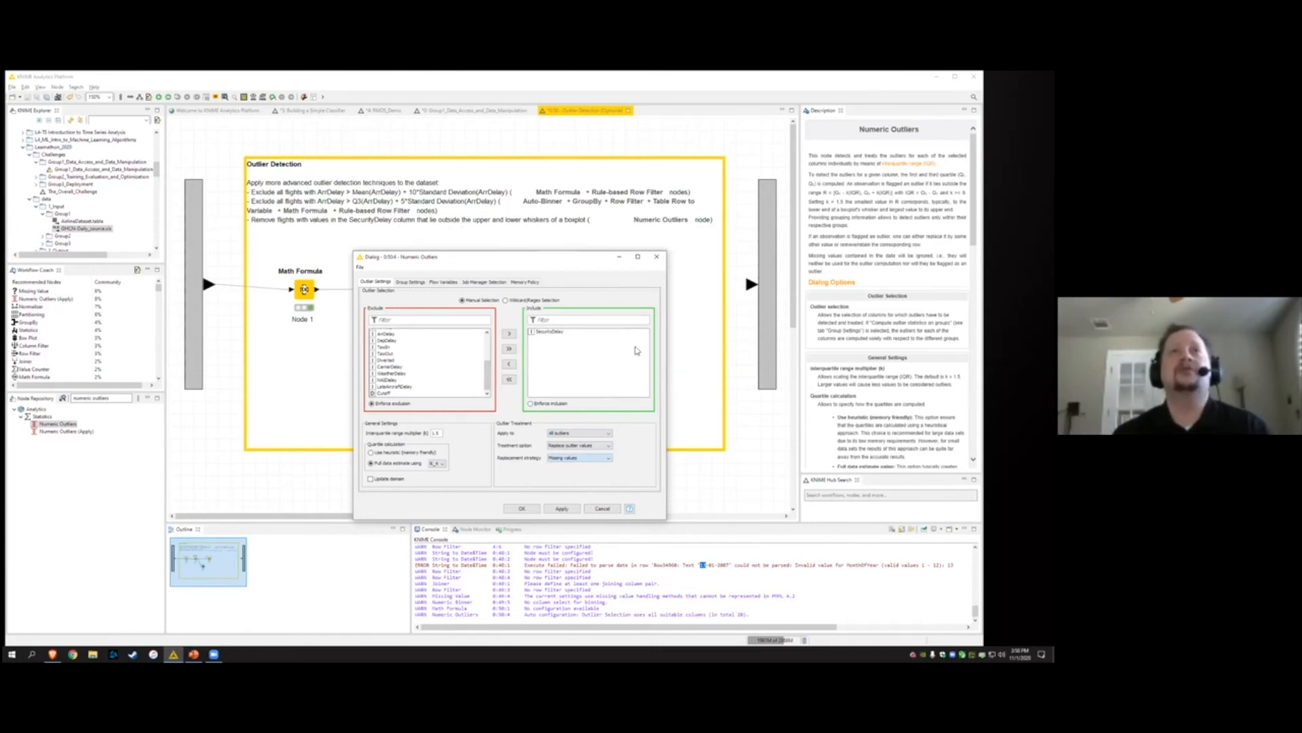
Set the outlier treatment option to Remove outlier rows for all outliers and accept the Numeric Outliers configuration
{"action": "left_click", "coordinate": [600, 433]}
{"action": "left_click", "coordinate": [600, 434]}
{"action": "left_click", "coordinate": [602, 448]}
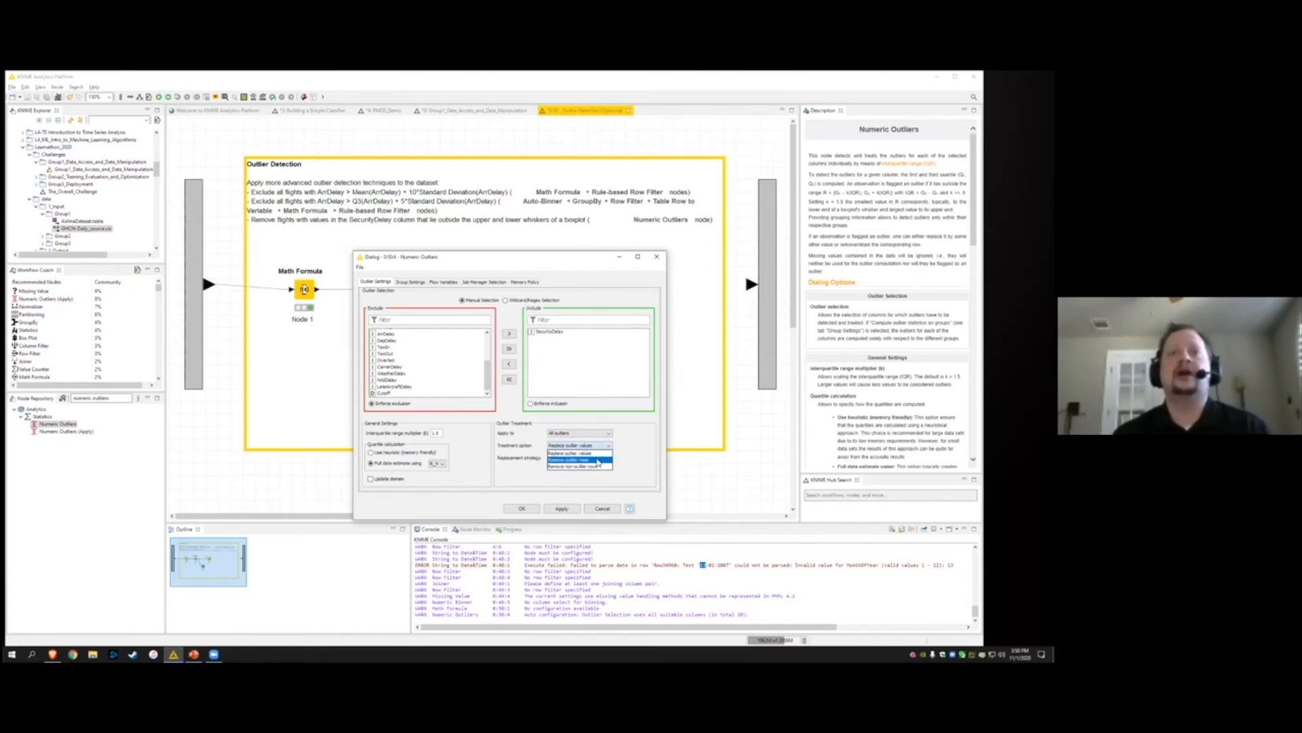
{"action": "left_click", "coordinate": [598, 461]}
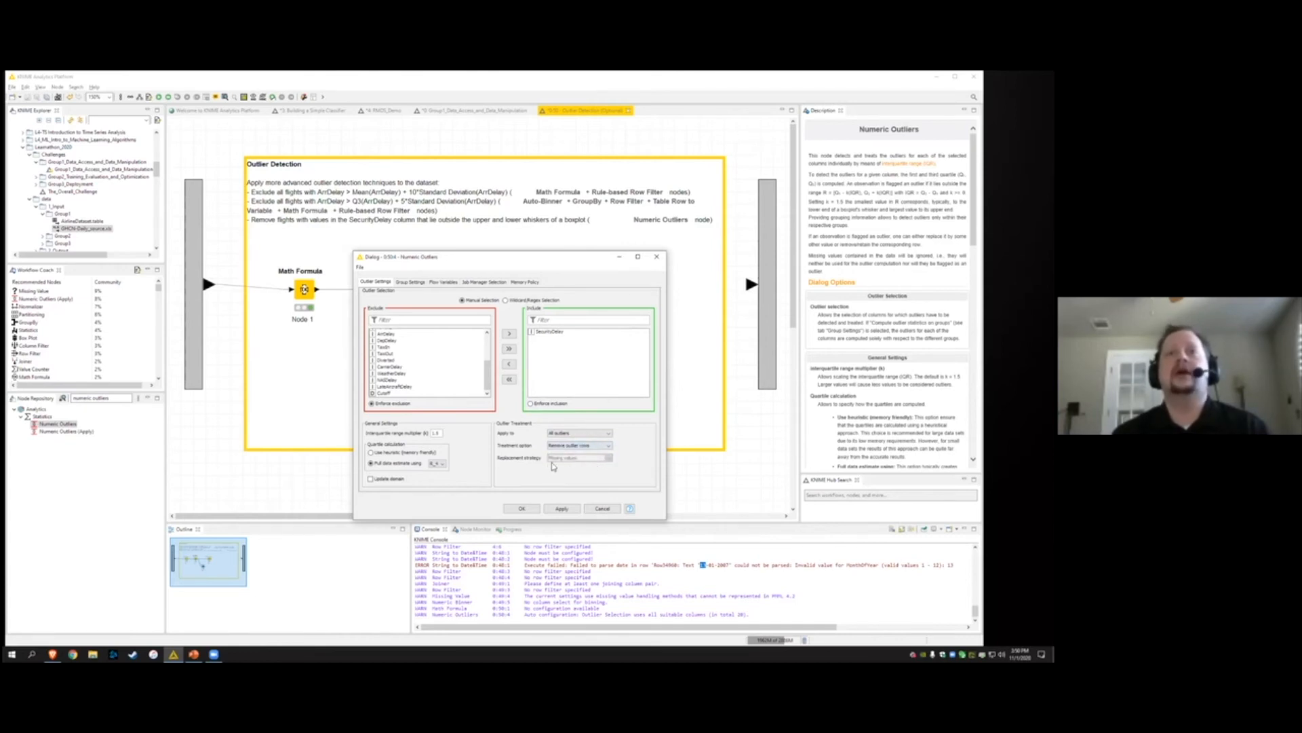
{"action": "left_click", "coordinate": [533, 508]}
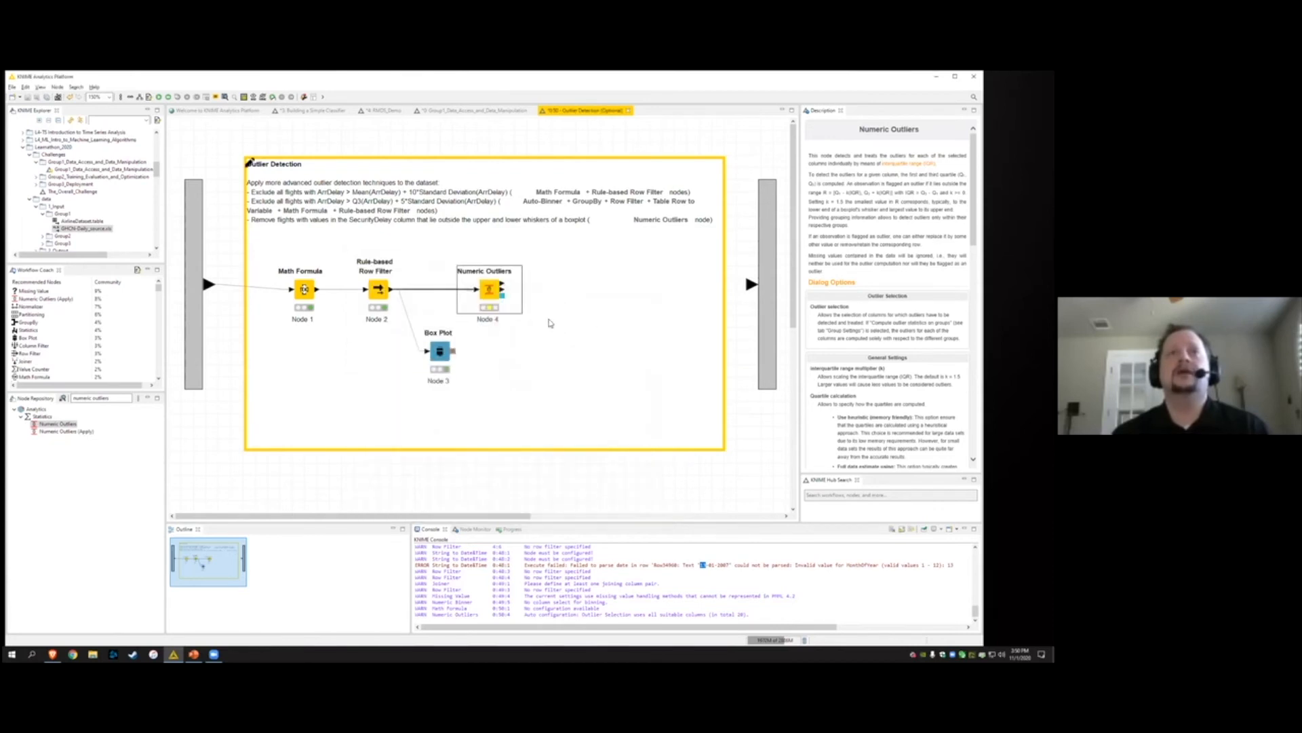
Execute the Numeric Outliers node and inspect its treated table, closing the table when done
{"action": "right_click", "coordinate": [497, 310]}
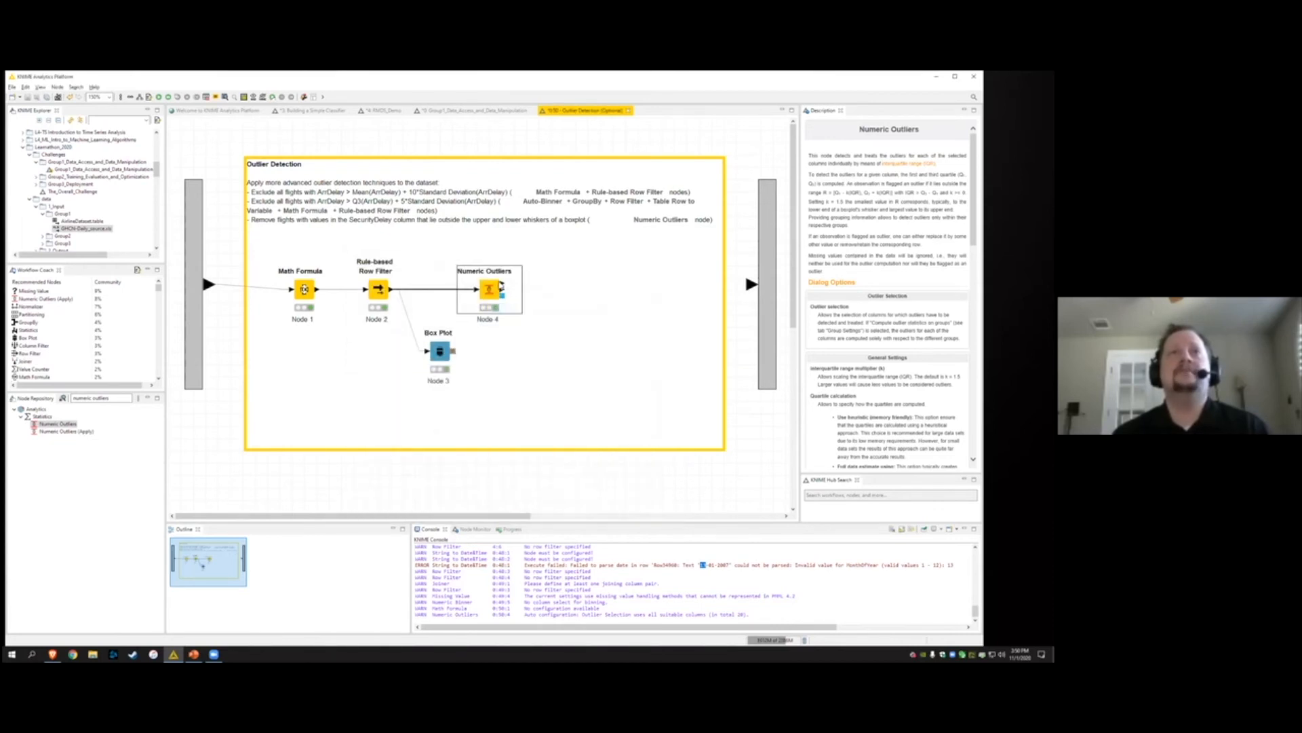
{"action": "right_click", "coordinate": [487, 291]}
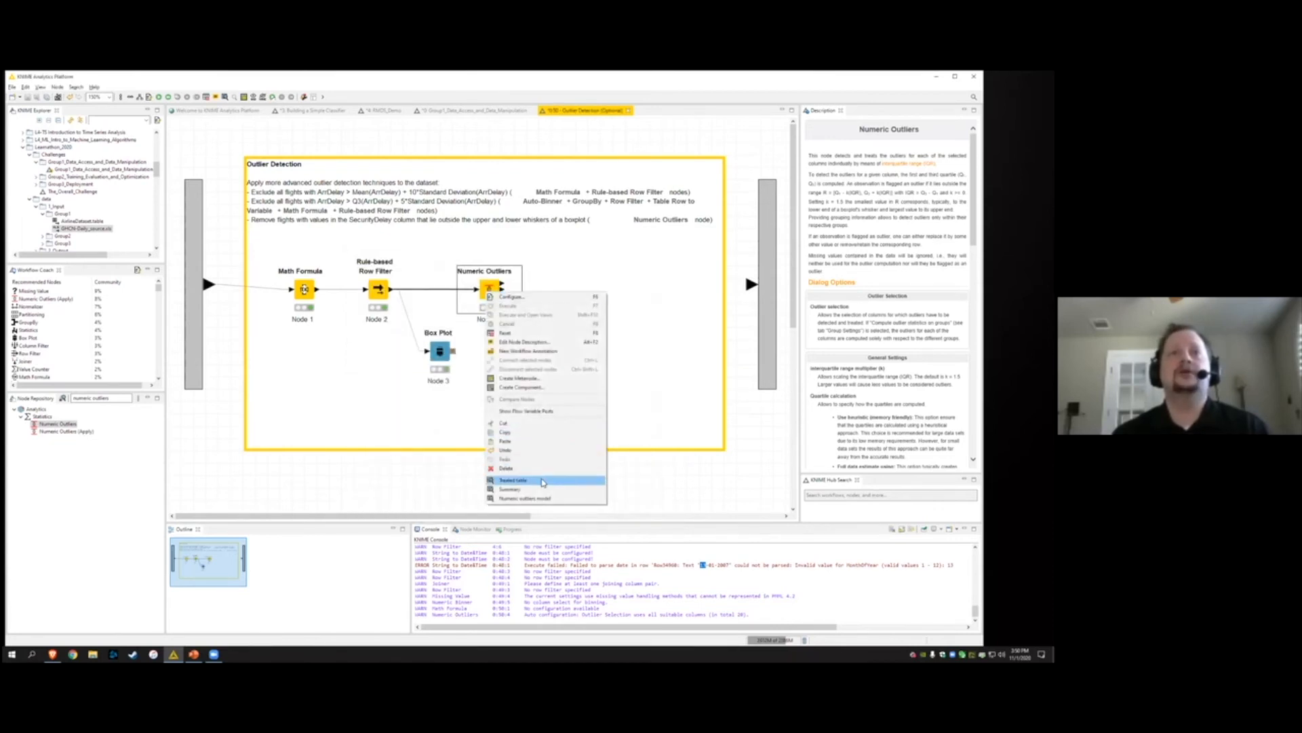
{"action": "left_click", "coordinate": [543, 481]}
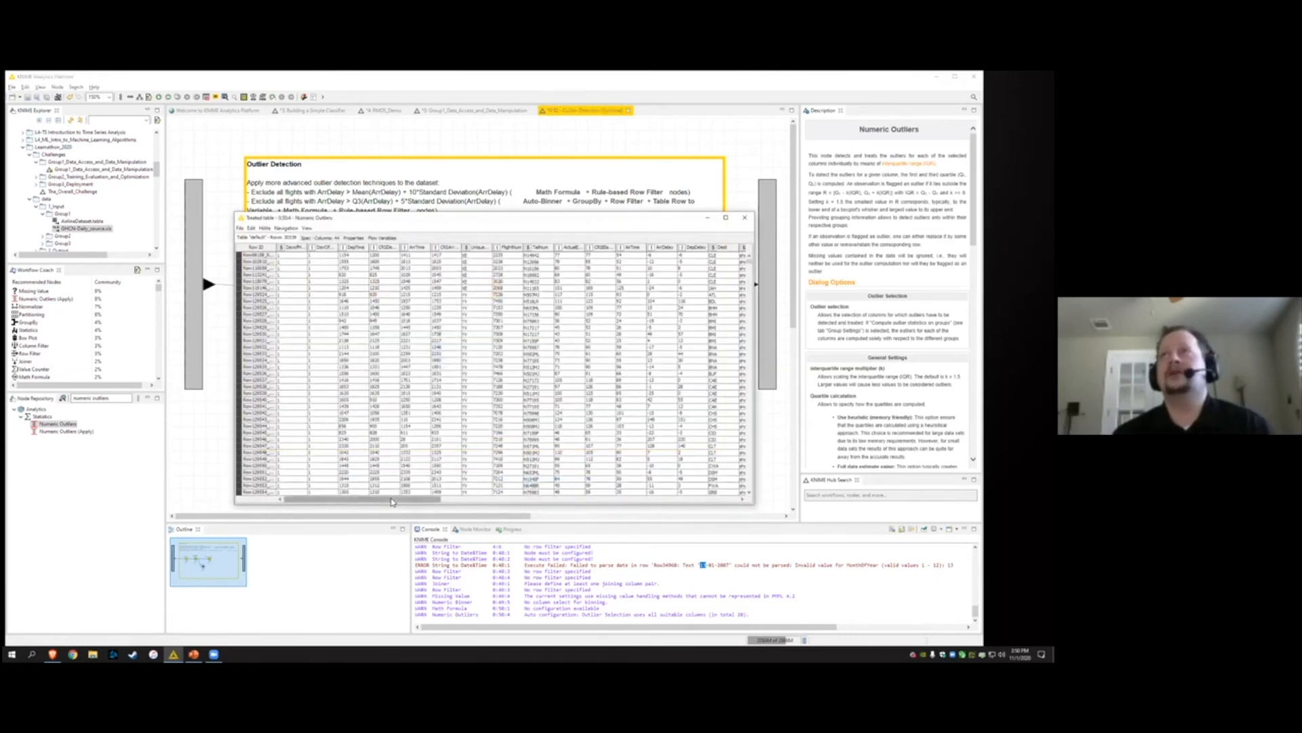
{"action": "left_click", "coordinate": [744, 217]}
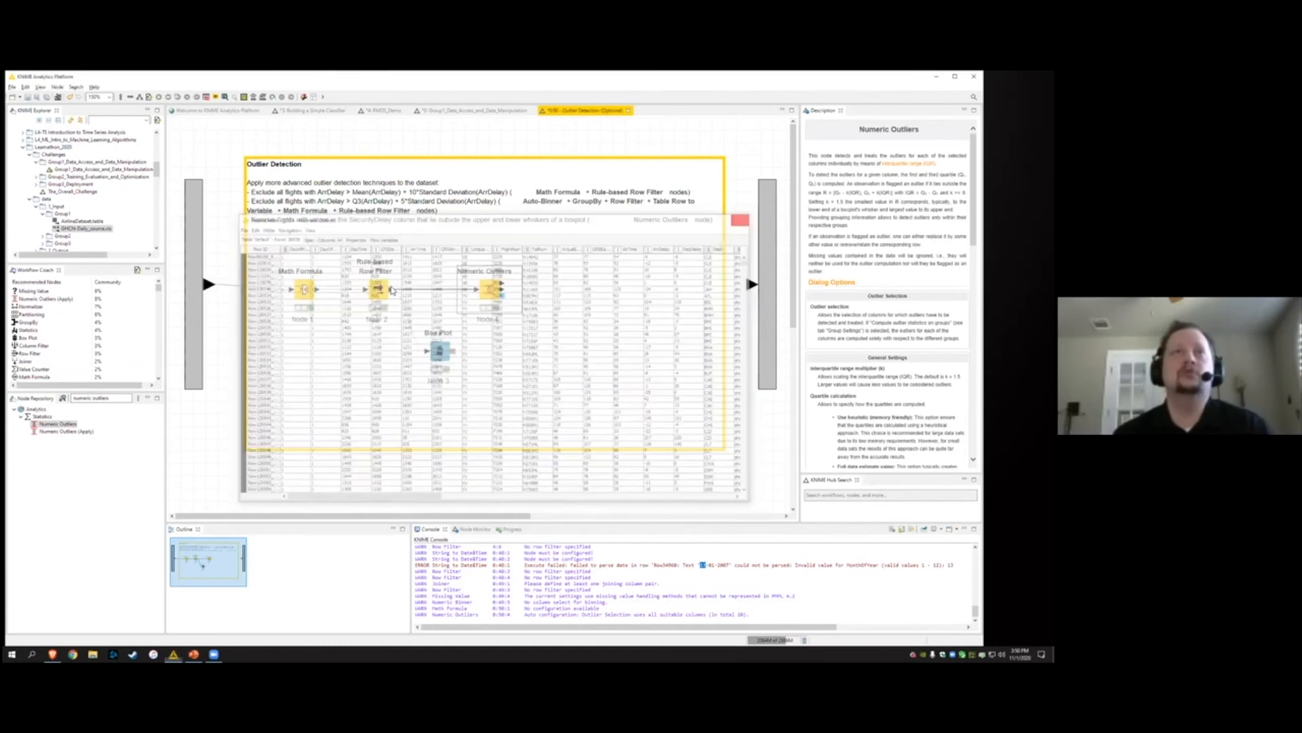
Compare the row counts before and after outlier removal, and examine the Numeric Outliers summary with its count and bound columns widened
{"action": "mouse_move", "coordinate": [391, 293]}
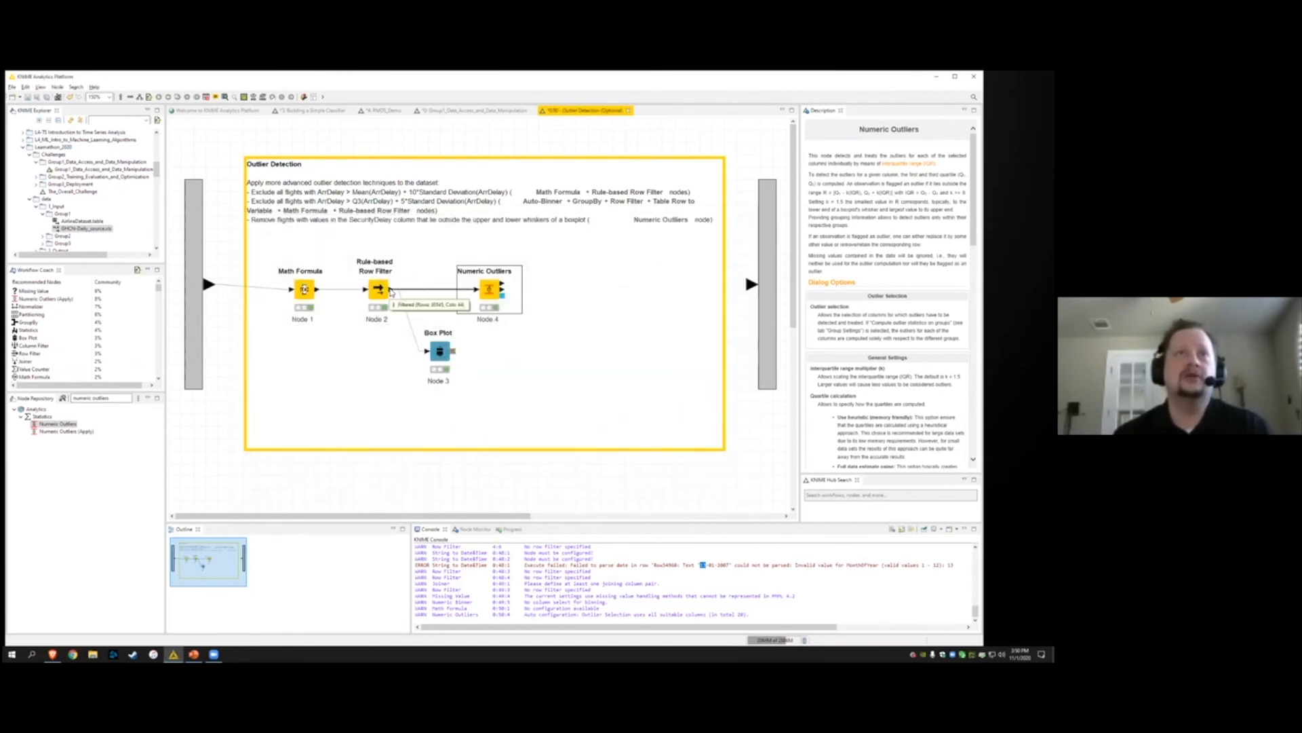
{"action": "mouse_move", "coordinate": [501, 286]}
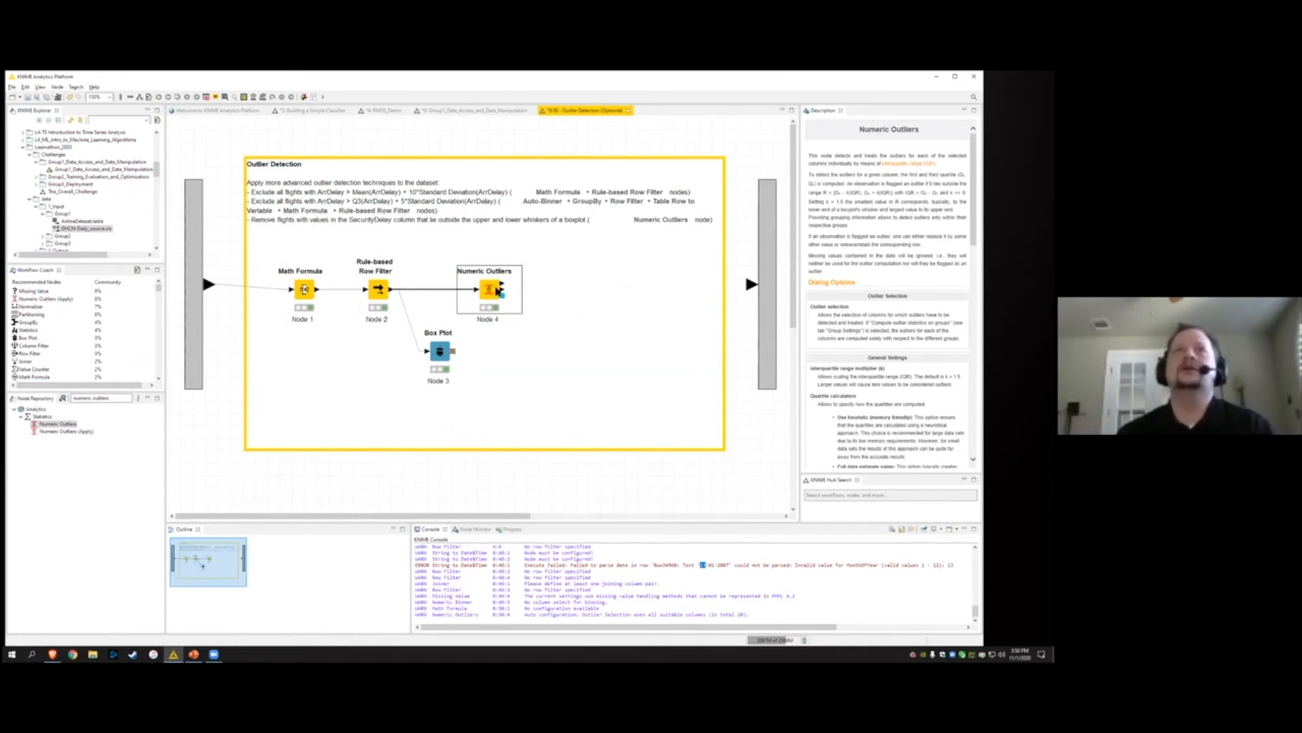
{"action": "right_click", "coordinate": [489, 293]}
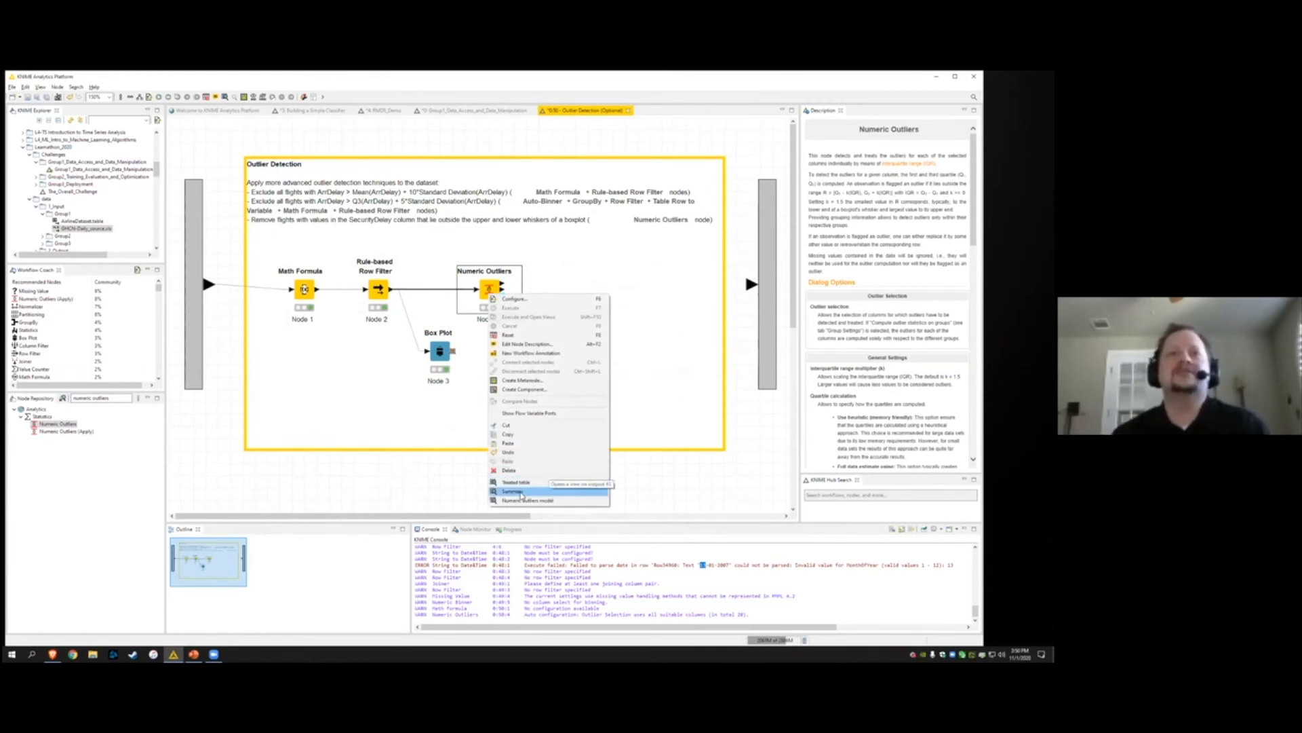
{"action": "left_click", "coordinate": [522, 493]}
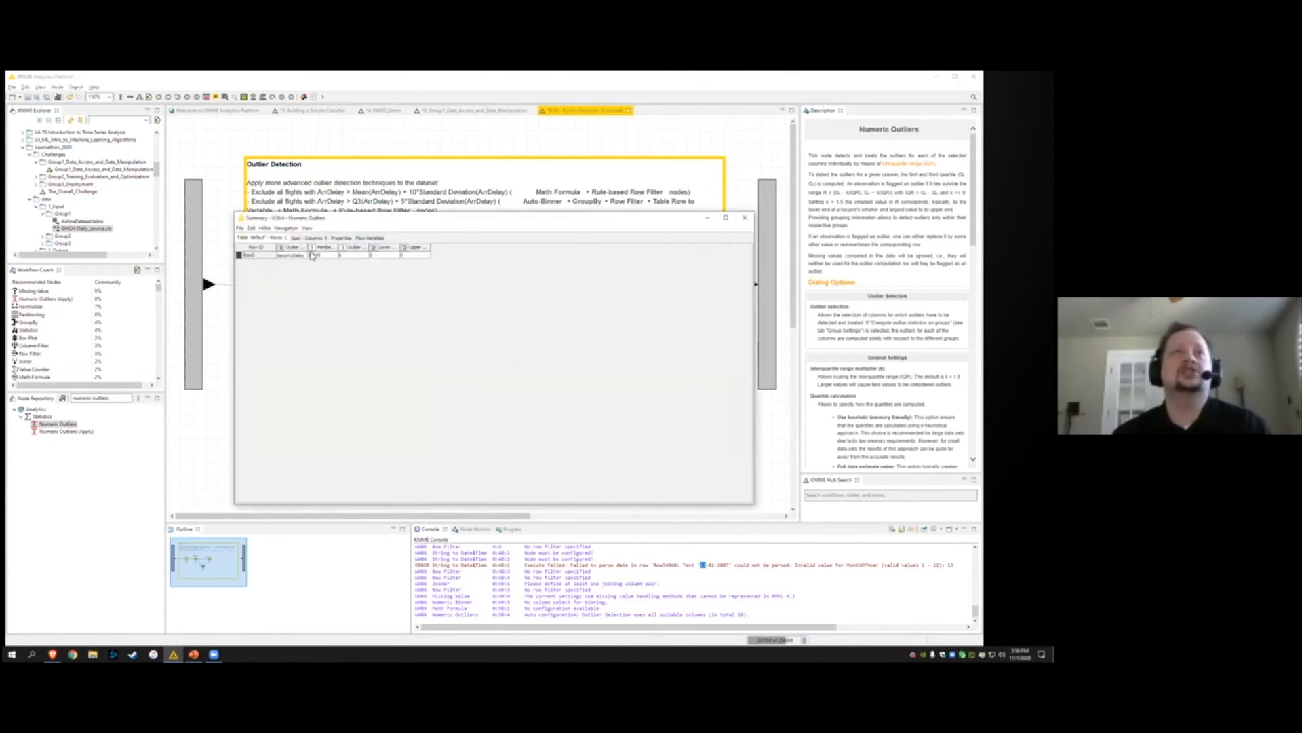
{"action": "left_click_drag", "start_coordinate": [309, 249], "coordinate": [390, 248]}
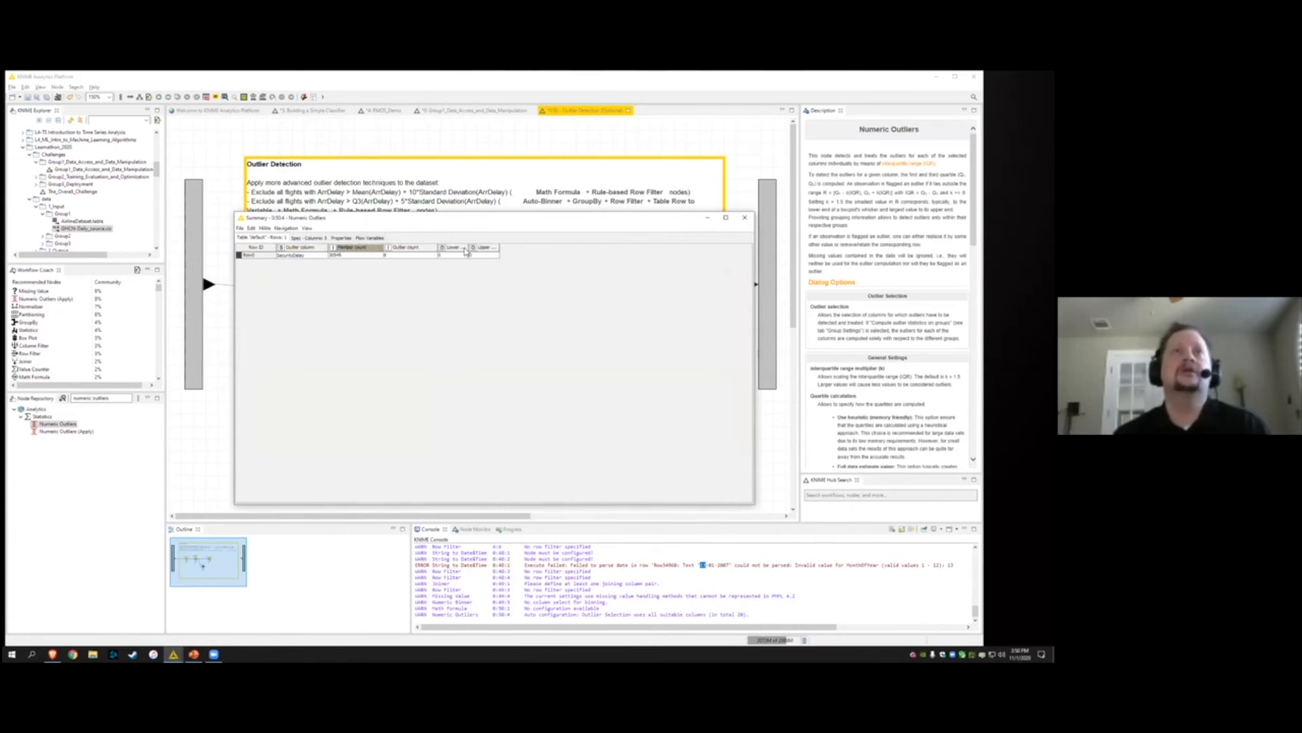
{"action": "left_click_drag", "start_coordinate": [473, 247], "coordinate": [550, 248]}
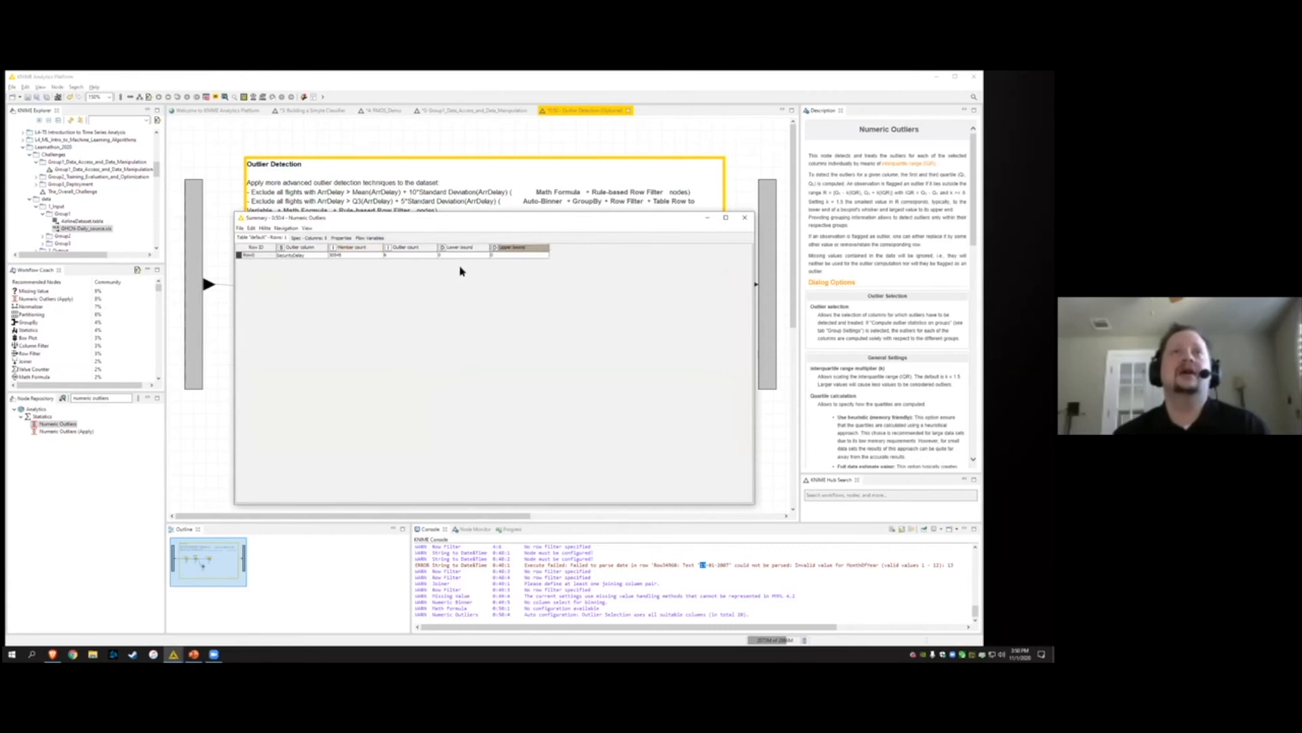
{"action": "left_click", "coordinate": [745, 218]}
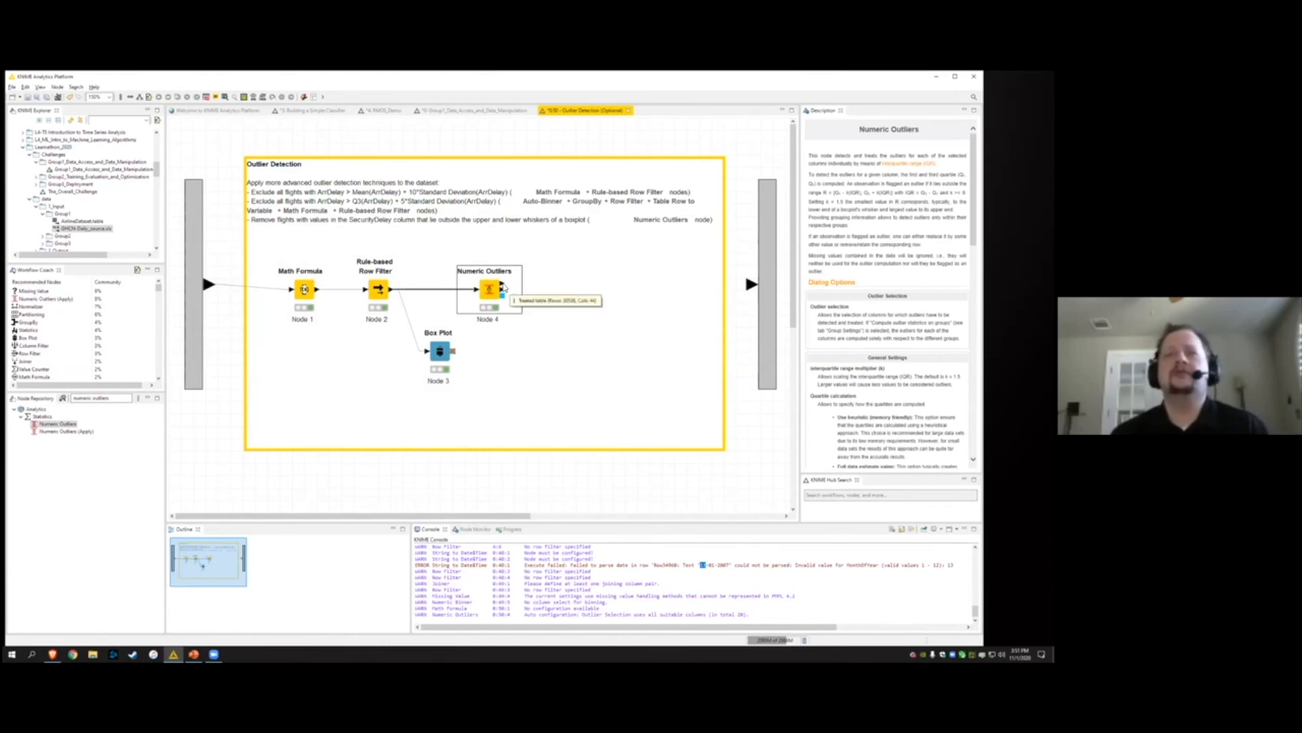
Connect the Numeric Outliers treated table to the metanode output and check the Rule-based Row Filter's ArrDelay rule without changing it
{"action": "left_click_drag", "start_coordinate": [503, 284], "coordinate": [752, 283]}
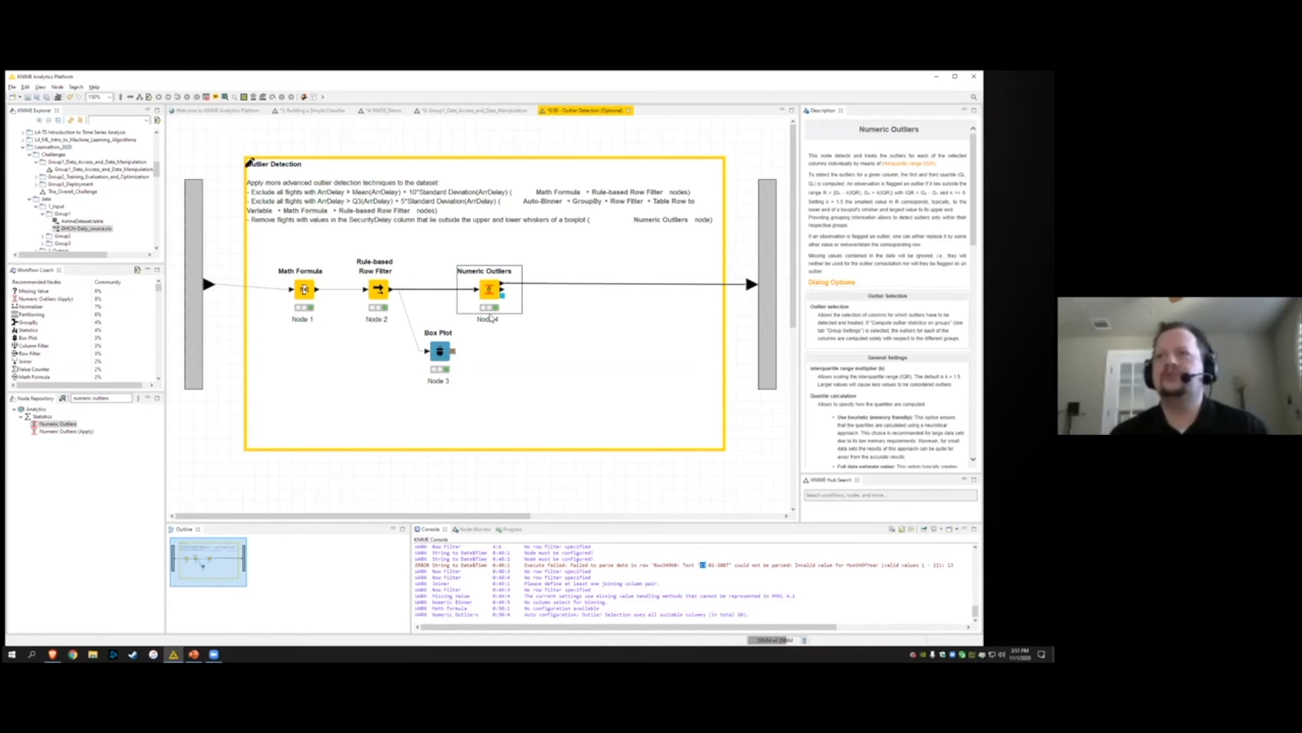
{"action": "double_click", "coordinate": [377, 290]}
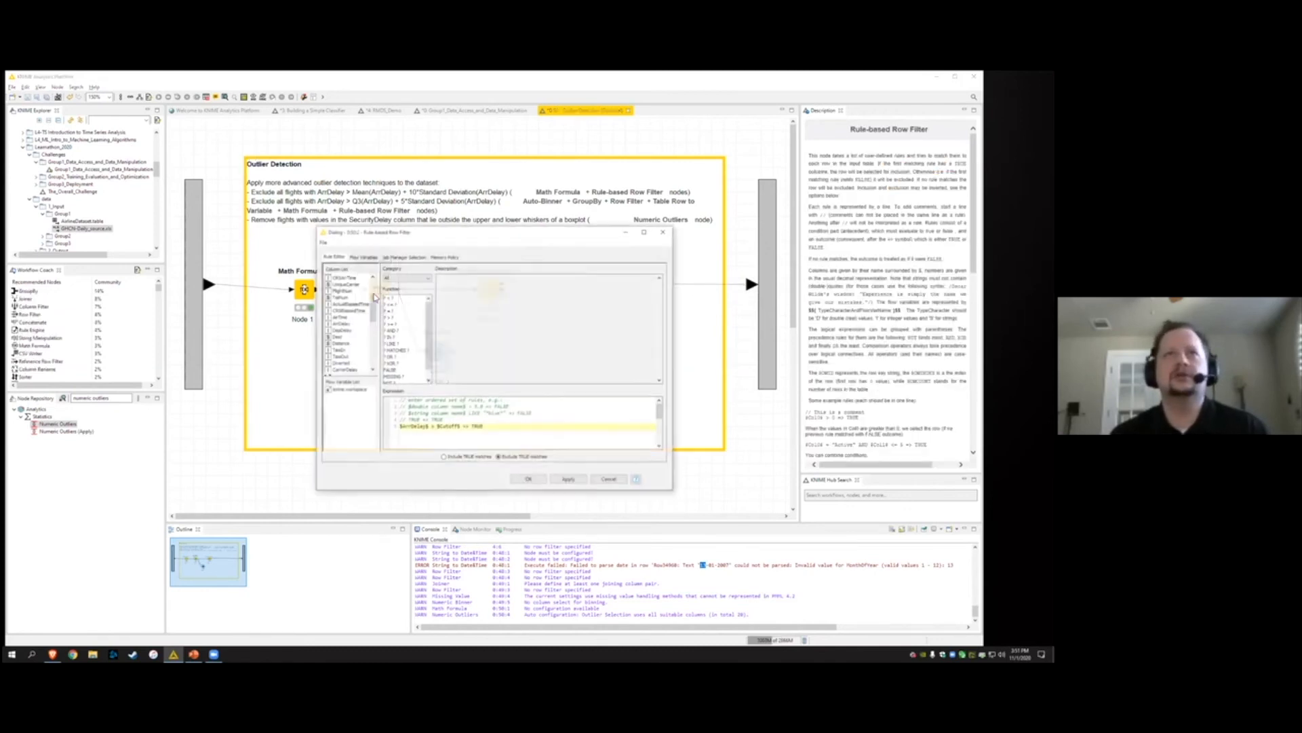
{"action": "left_click", "coordinate": [662, 233]}
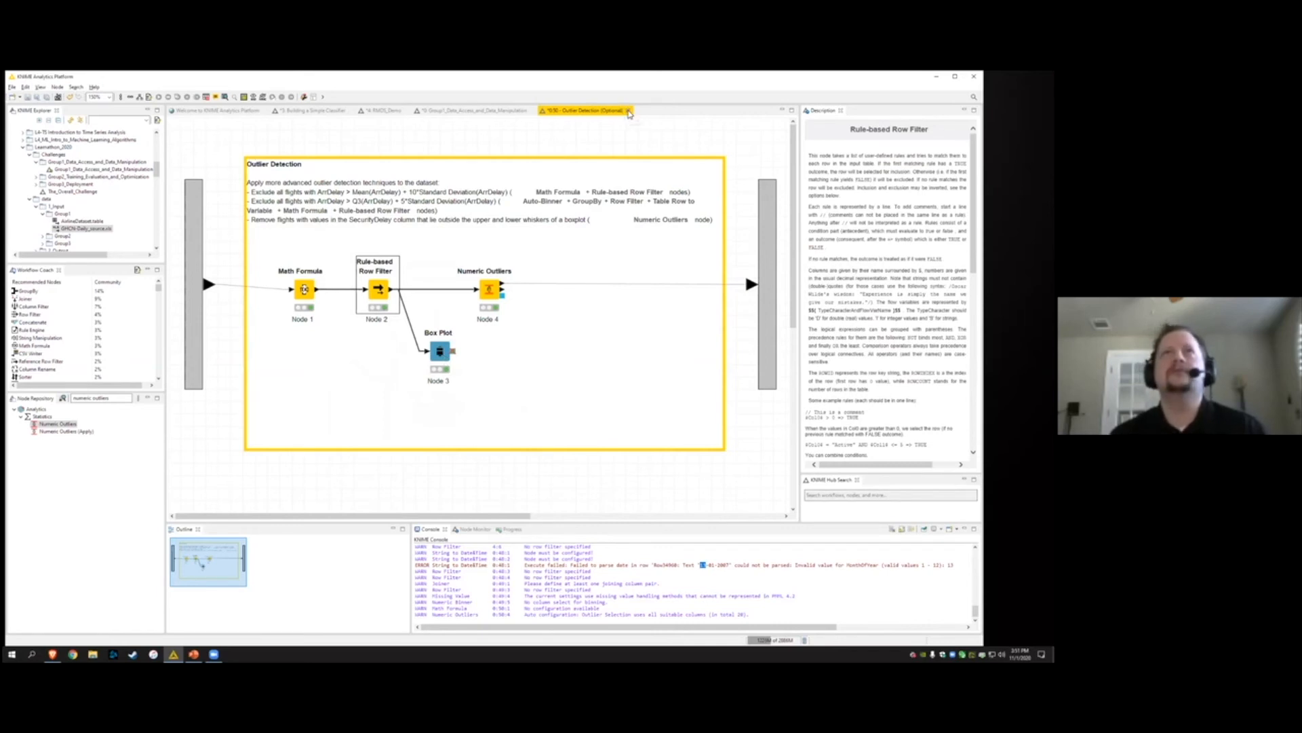
Leave the Outlier Detection metanode and open the Normalizing and Partitioning metanode to read its instructions
{"action": "left_click", "coordinate": [628, 109]}
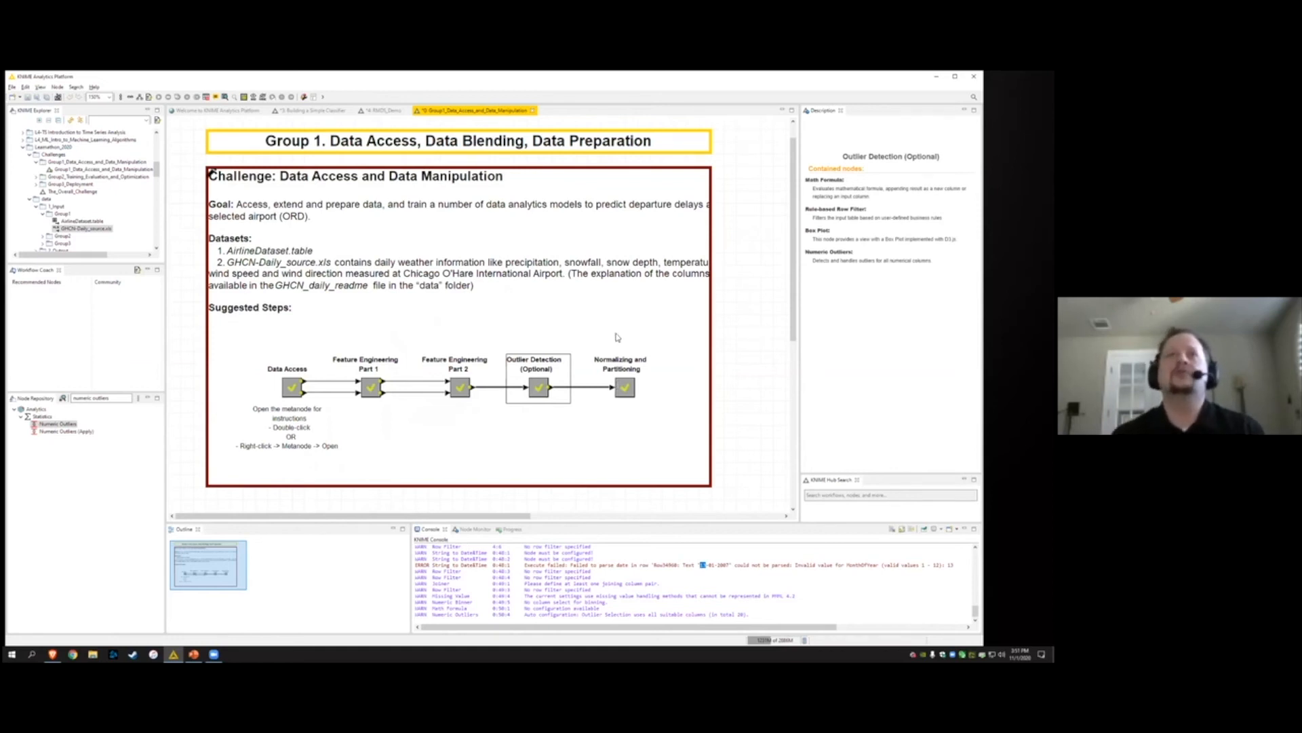
{"action": "double_click", "coordinate": [625, 389]}
{"action": "left_click", "coordinate": [101, 99]}
{"action": "left_click", "coordinate": [108, 170]}
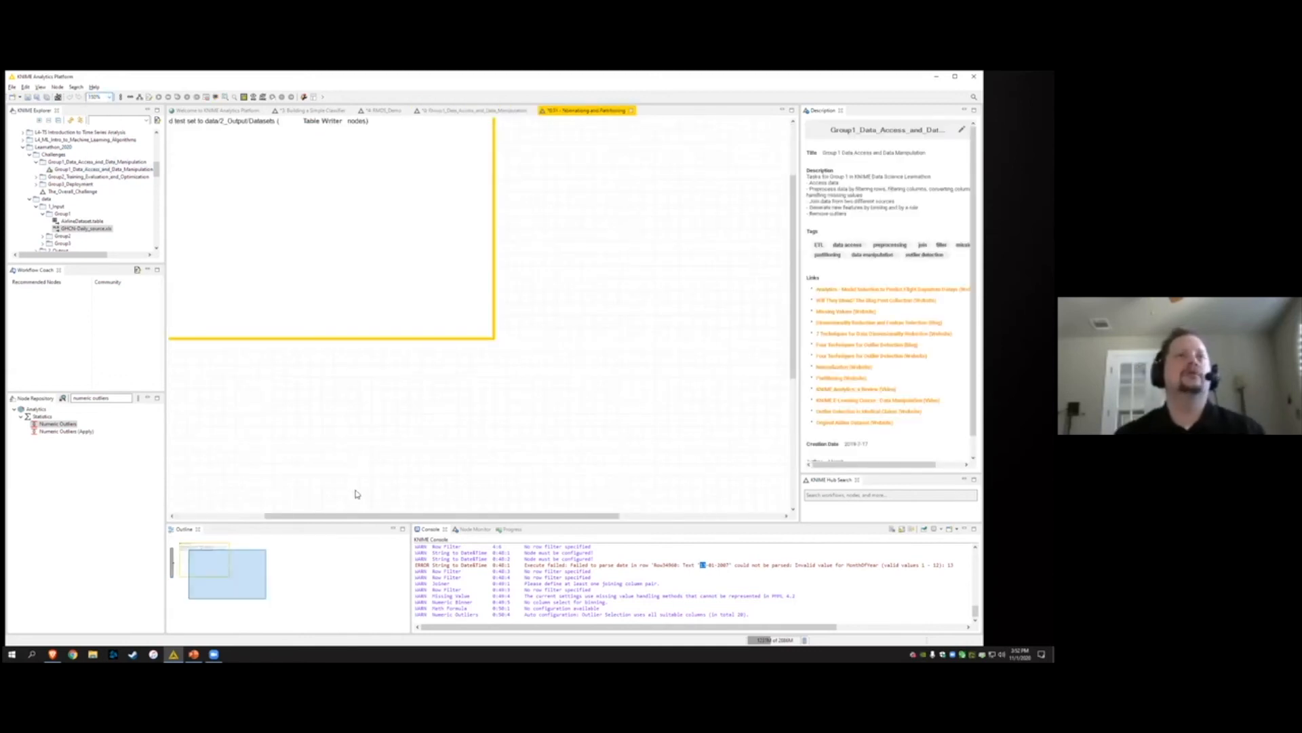
{"action": "scroll", "coordinate": [346, 467], "scroll_direction": "up", "scroll_amount": 3}
{"action": "left_click_drag", "start_coordinate": [348, 516], "coordinate": [218, 517]}
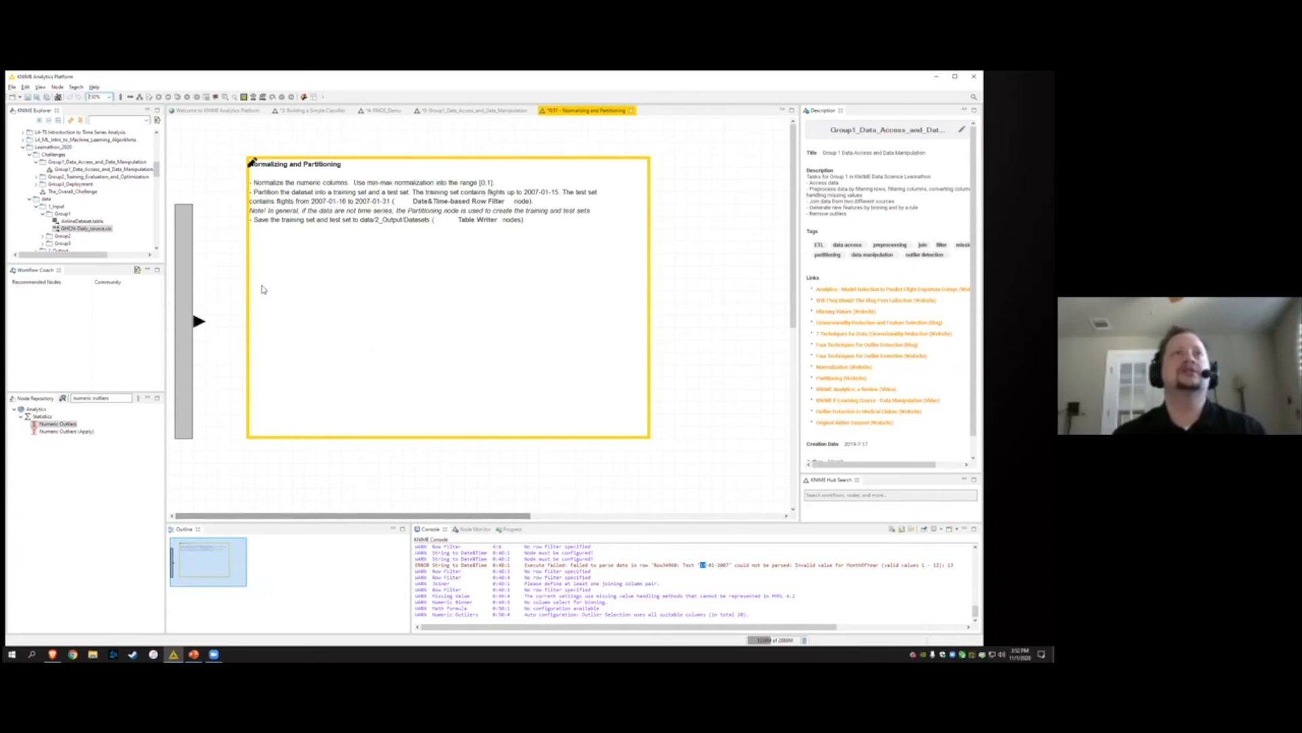
Find the Normalizer node in the repository, add it to the metanode, and connect the metanode input to it
{"action": "left_click", "coordinate": [95, 398]}
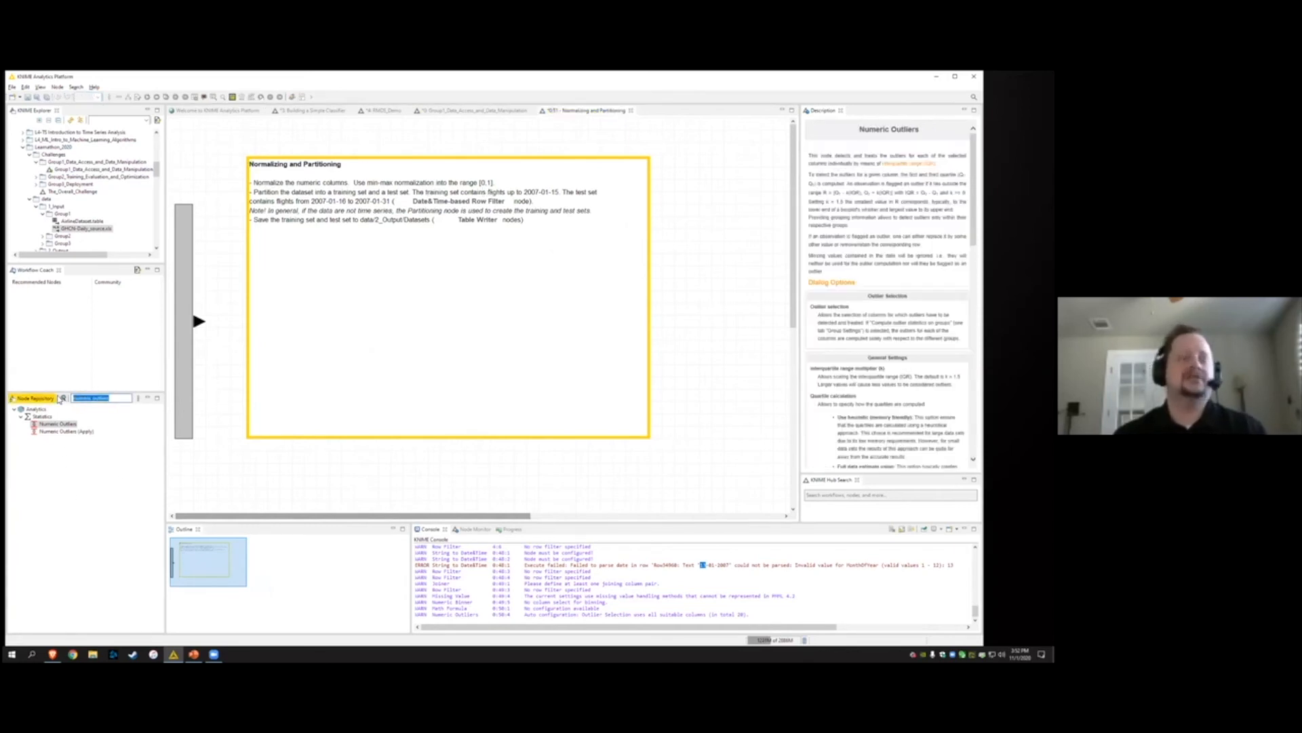
{"action": "type", "text": "normal"}
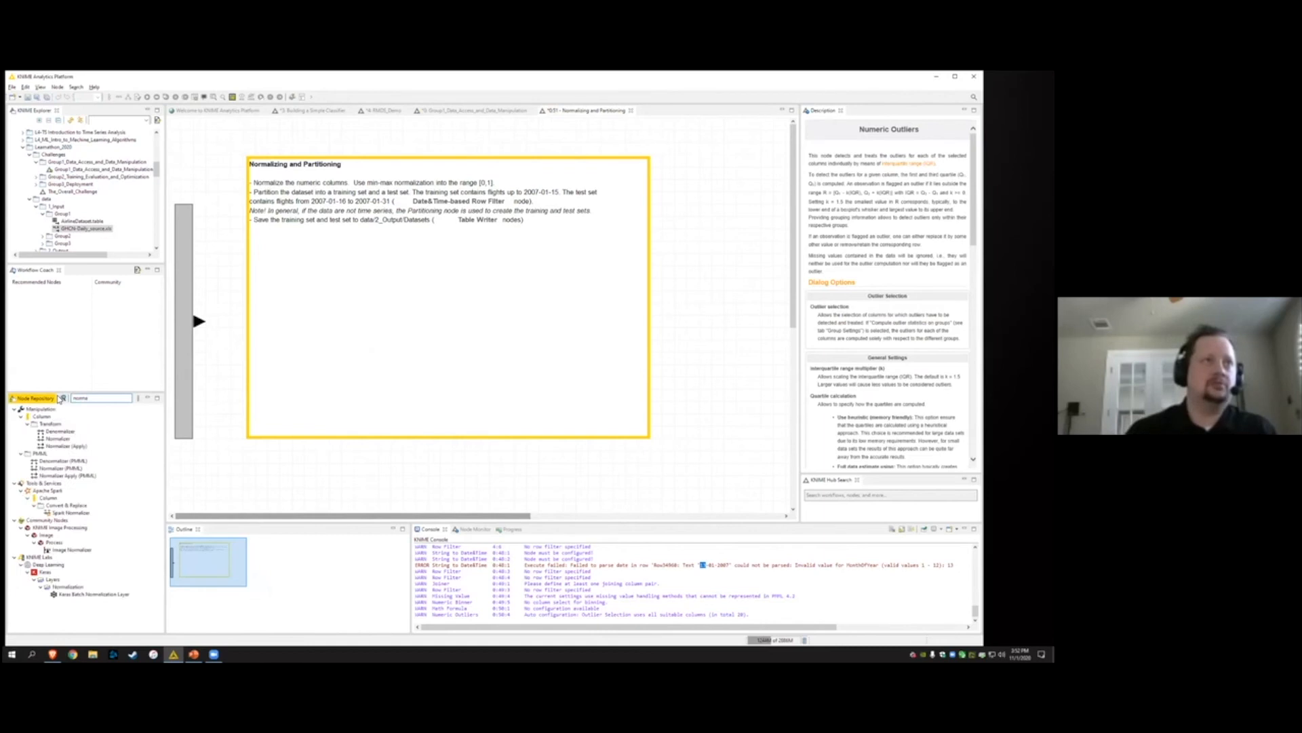
{"action": "type", "text": "ize"}
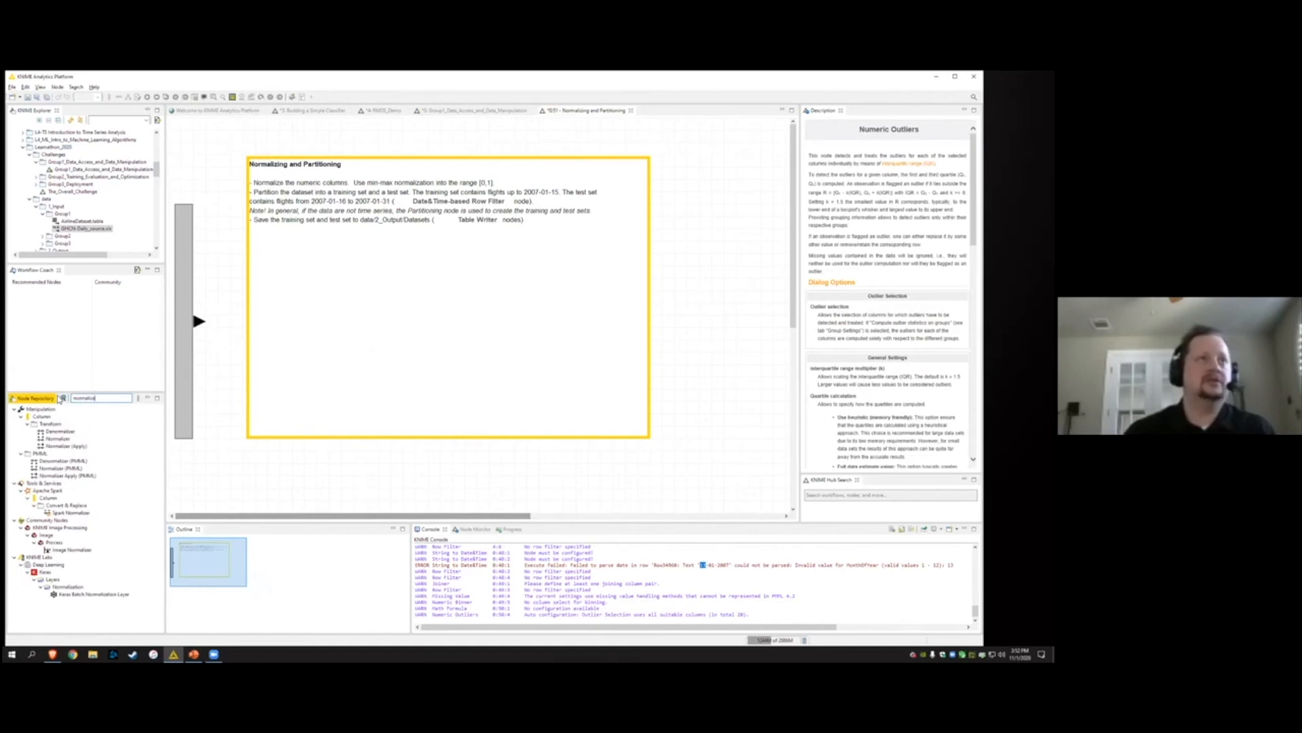
{"action": "type", "text": "r"}
{"action": "left_click_drag", "start_coordinate": [58, 439], "coordinate": [291, 328]}
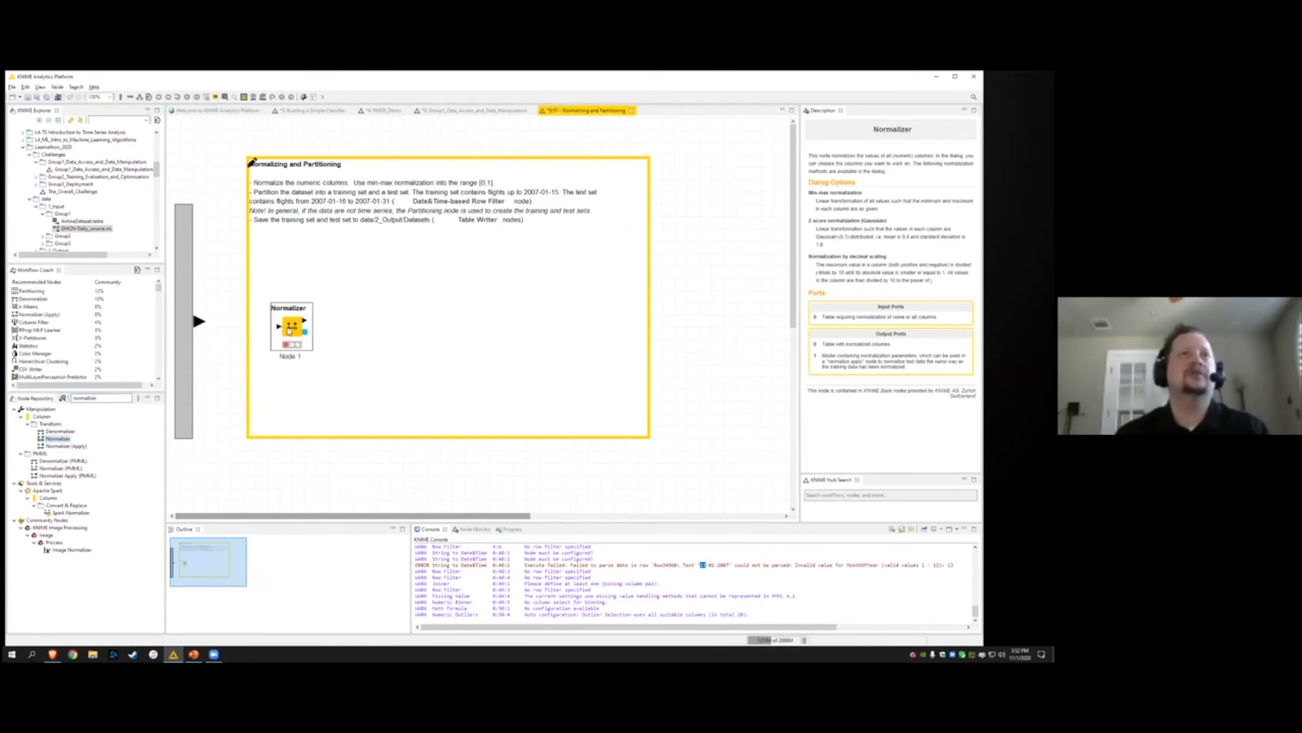
{"action": "left_click_drag", "start_coordinate": [199, 321], "coordinate": [293, 314]}
Review the Normalizer's included columns and min-max settings, and close its configuration without changes
{"action": "double_click", "coordinate": [293, 314]}
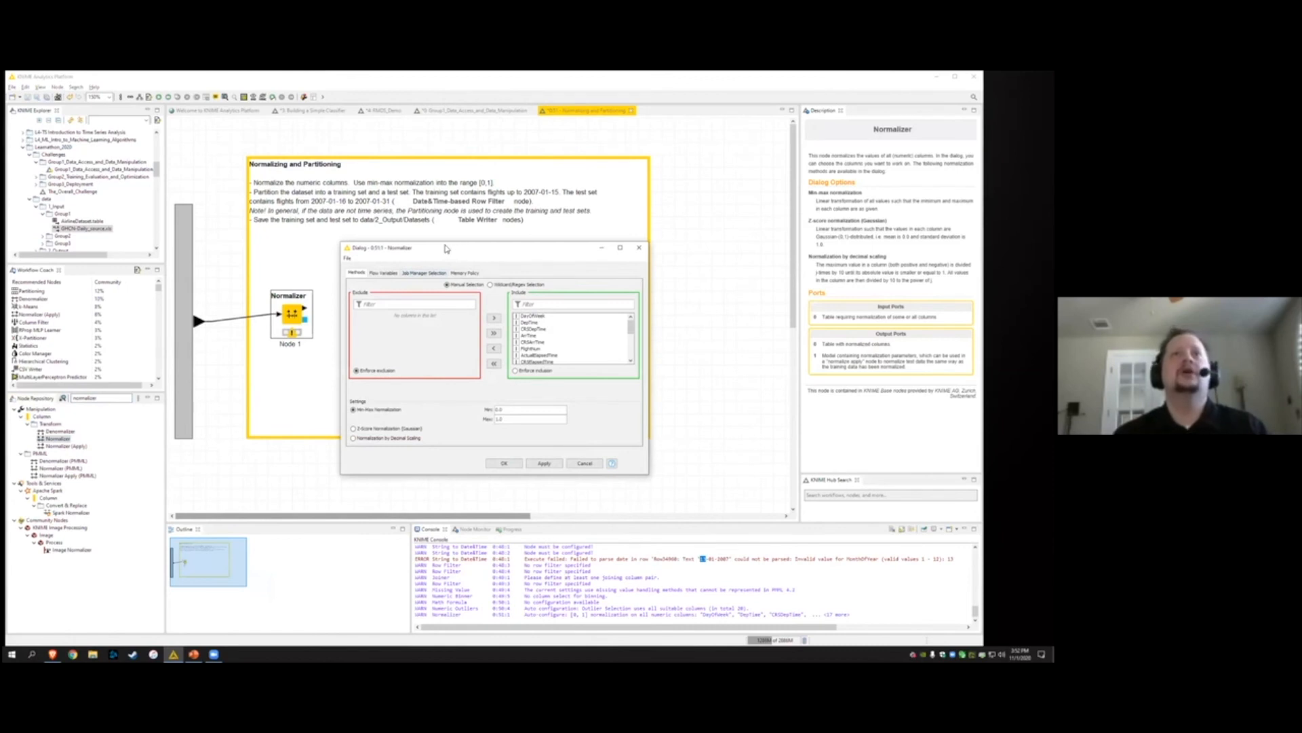
{"action": "left_click_drag", "start_coordinate": [453, 249], "coordinate": [445, 246]}
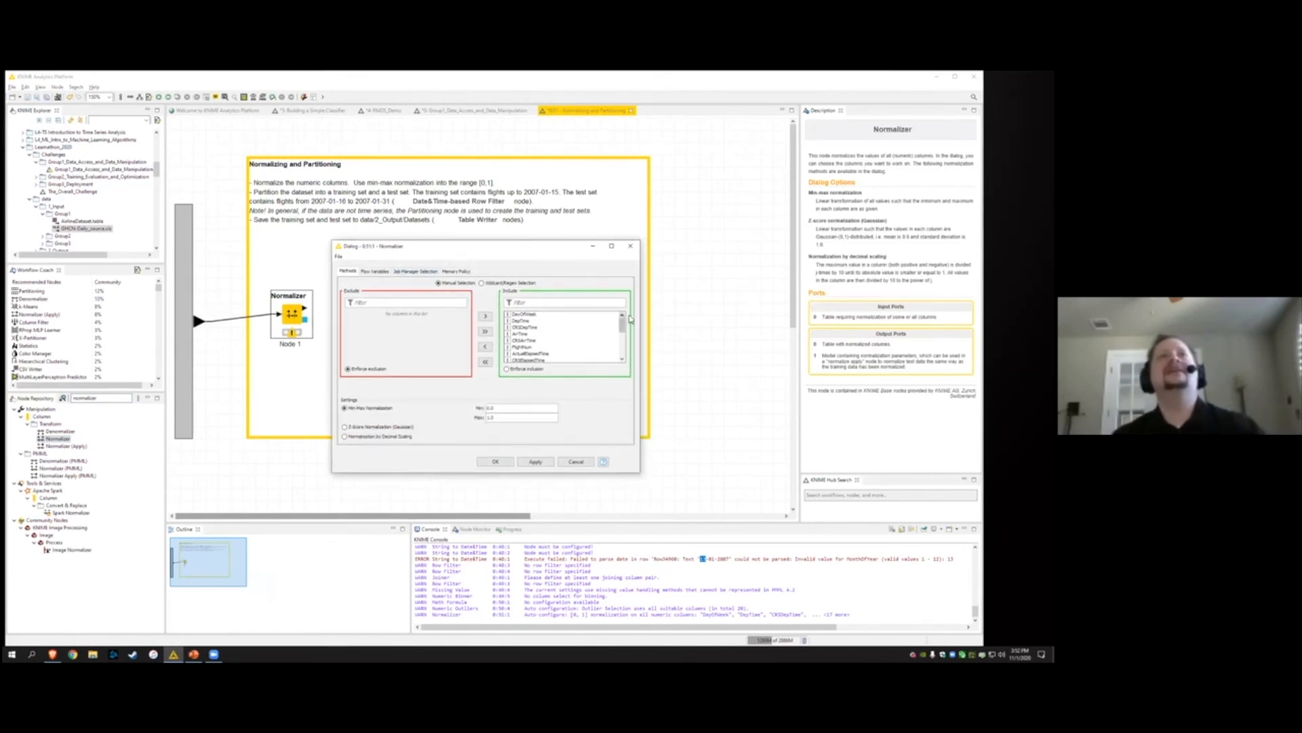
{"action": "left_click_drag", "start_coordinate": [622, 327], "coordinate": [622, 350]}
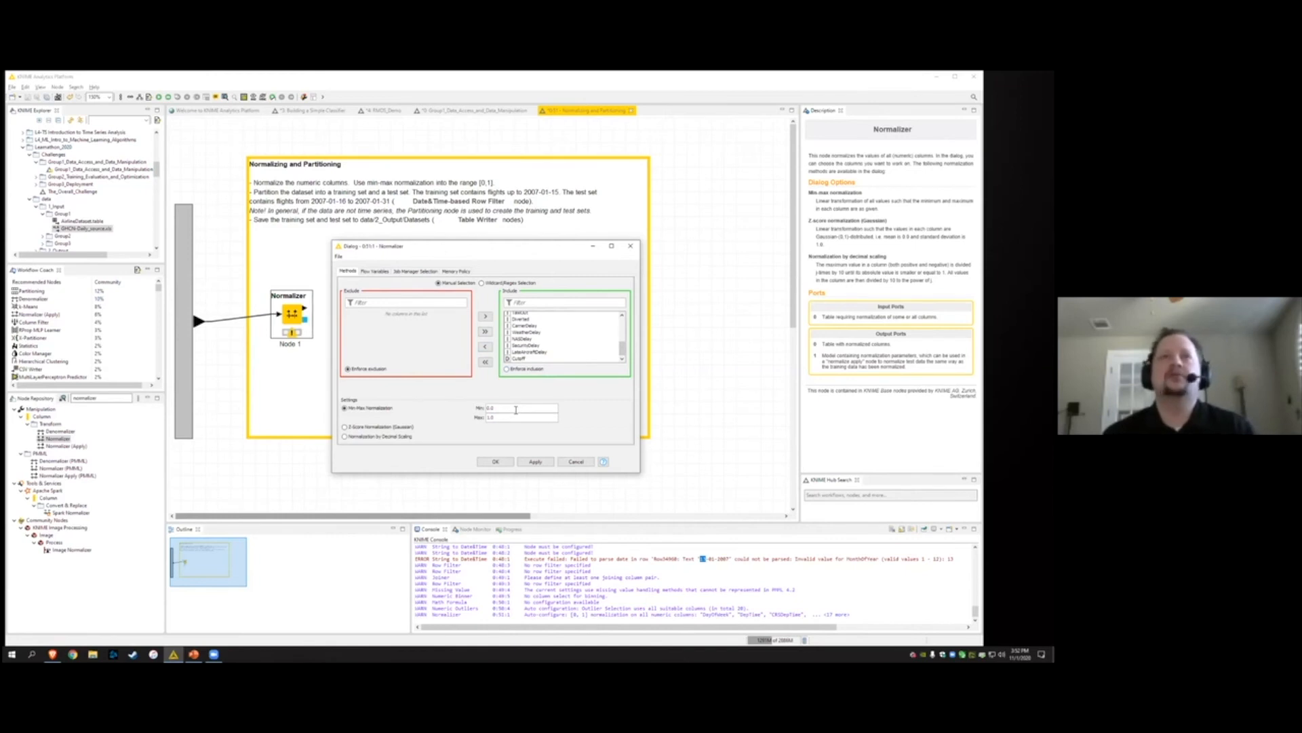
{"action": "left_click", "coordinate": [631, 248]}
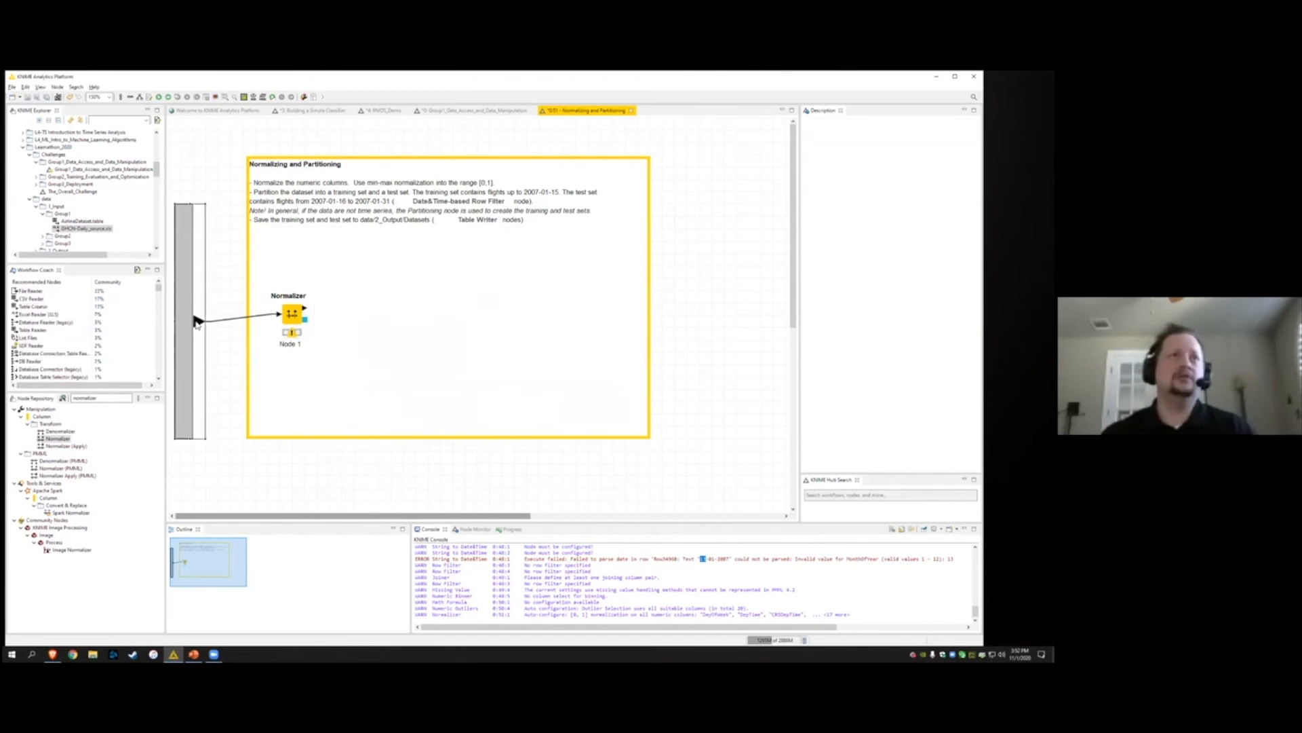
Inspect the incoming treated table at the metanode input across its flight and weather columns, closing it when done
{"action": "right_click", "coordinate": [195, 320]}
{"action": "left_click", "coordinate": [266, 499]}
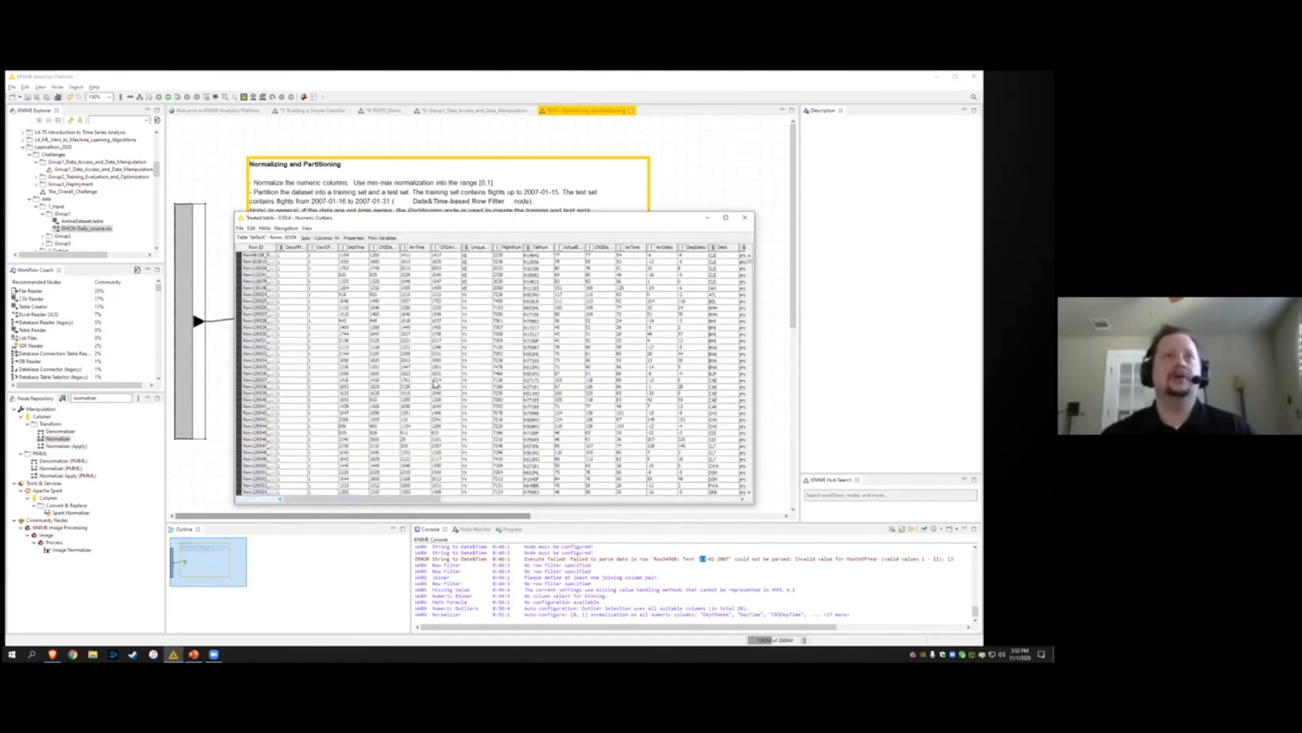
{"action": "left_click_drag", "start_coordinate": [417, 500], "coordinate": [465, 501]}
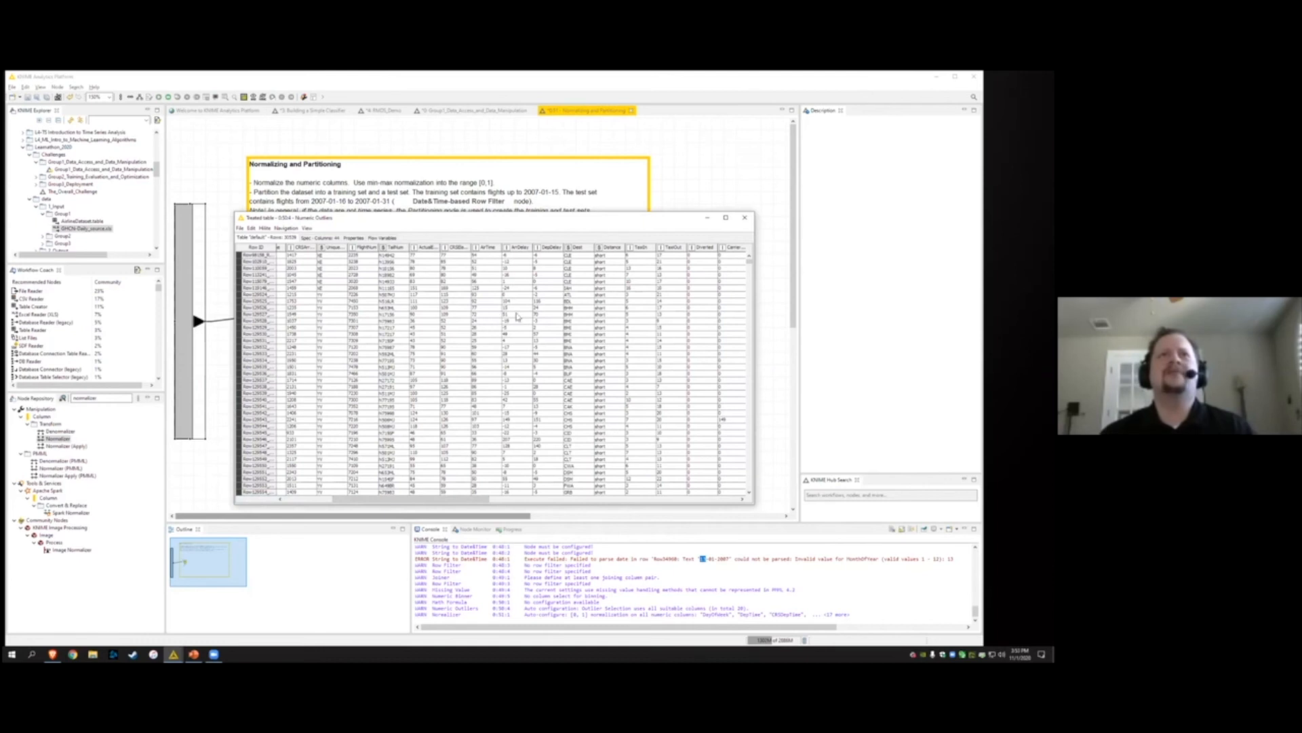
{"action": "left_click_drag", "start_coordinate": [466, 502], "coordinate": [669, 490]}
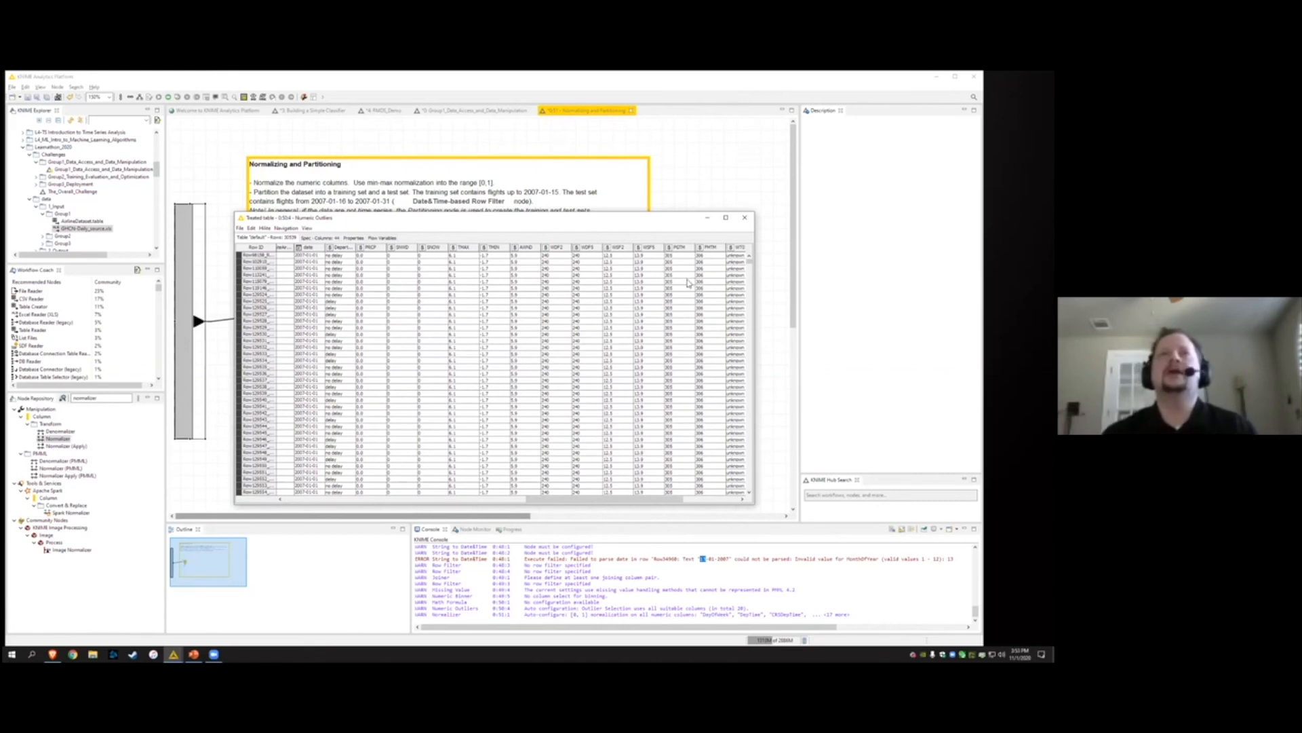
{"action": "left_click", "coordinate": [745, 219]}
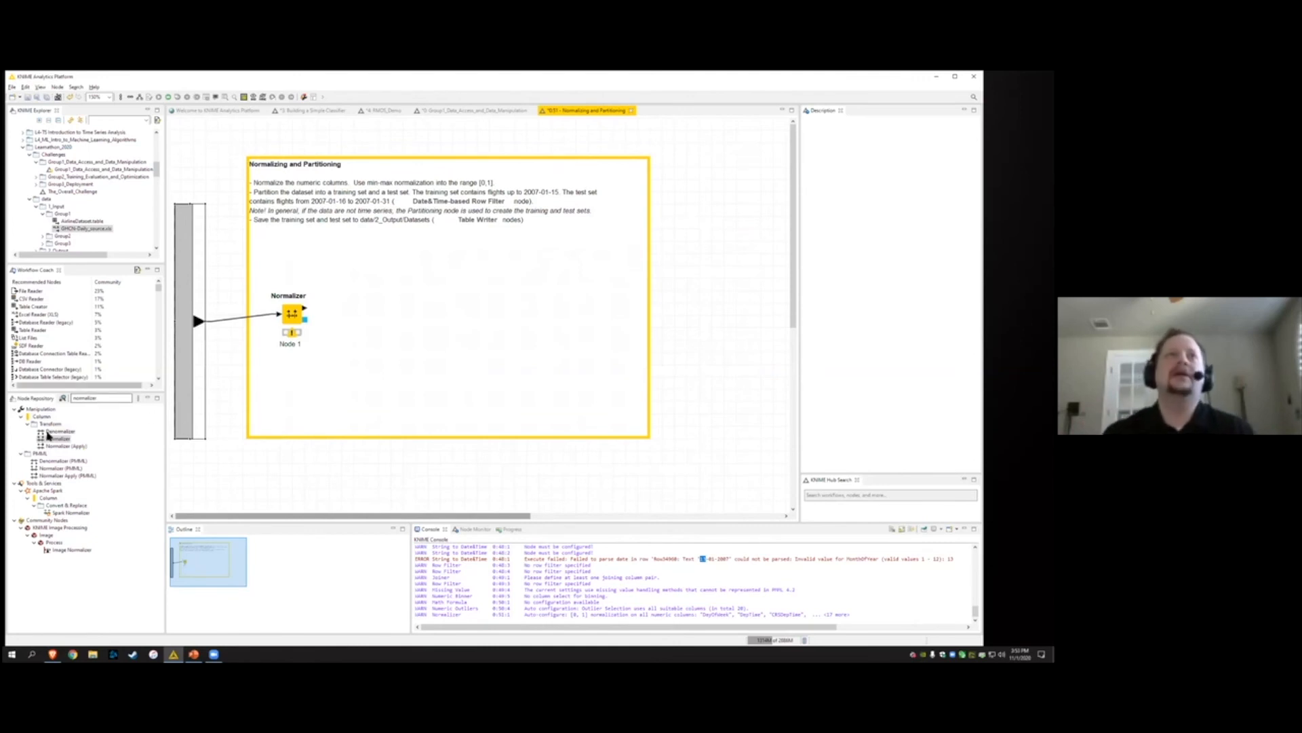
Execute the Normalizer node and inspect its normalized table, closing the table when done
{"action": "right_click", "coordinate": [291, 315]}
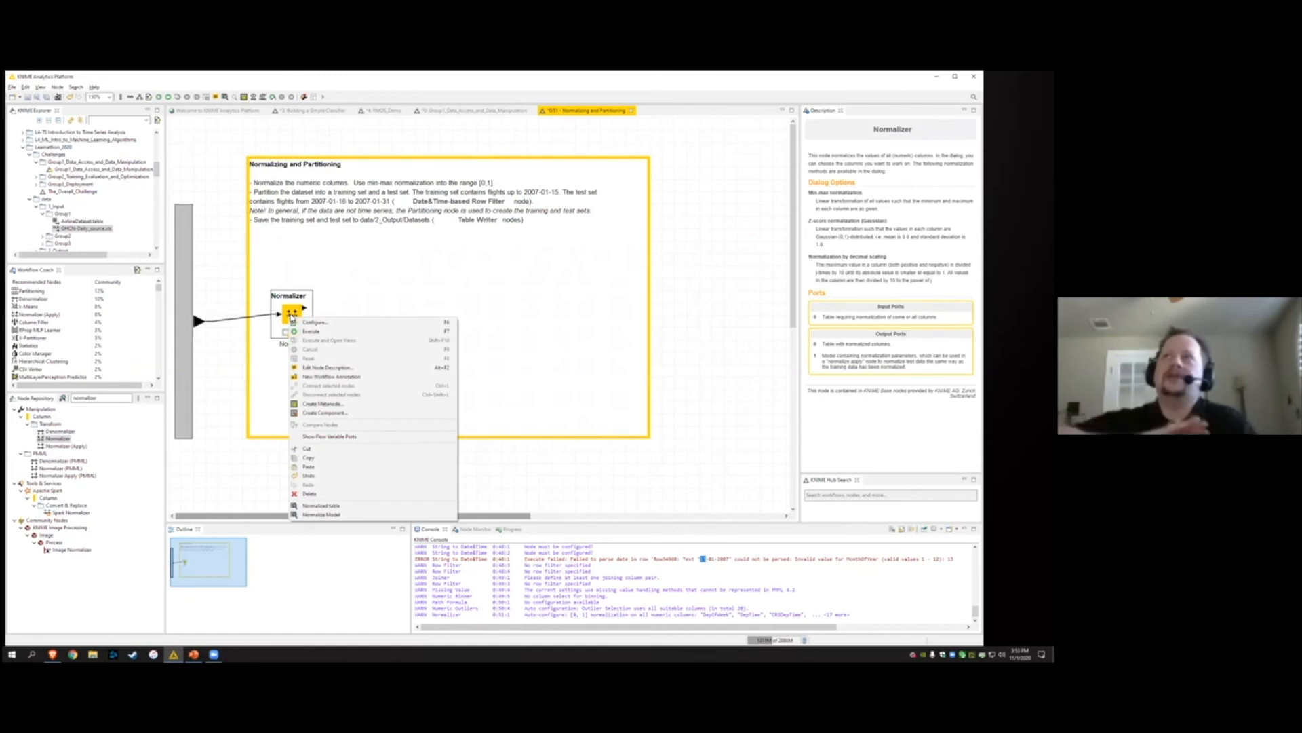
{"action": "left_click", "coordinate": [364, 510]}
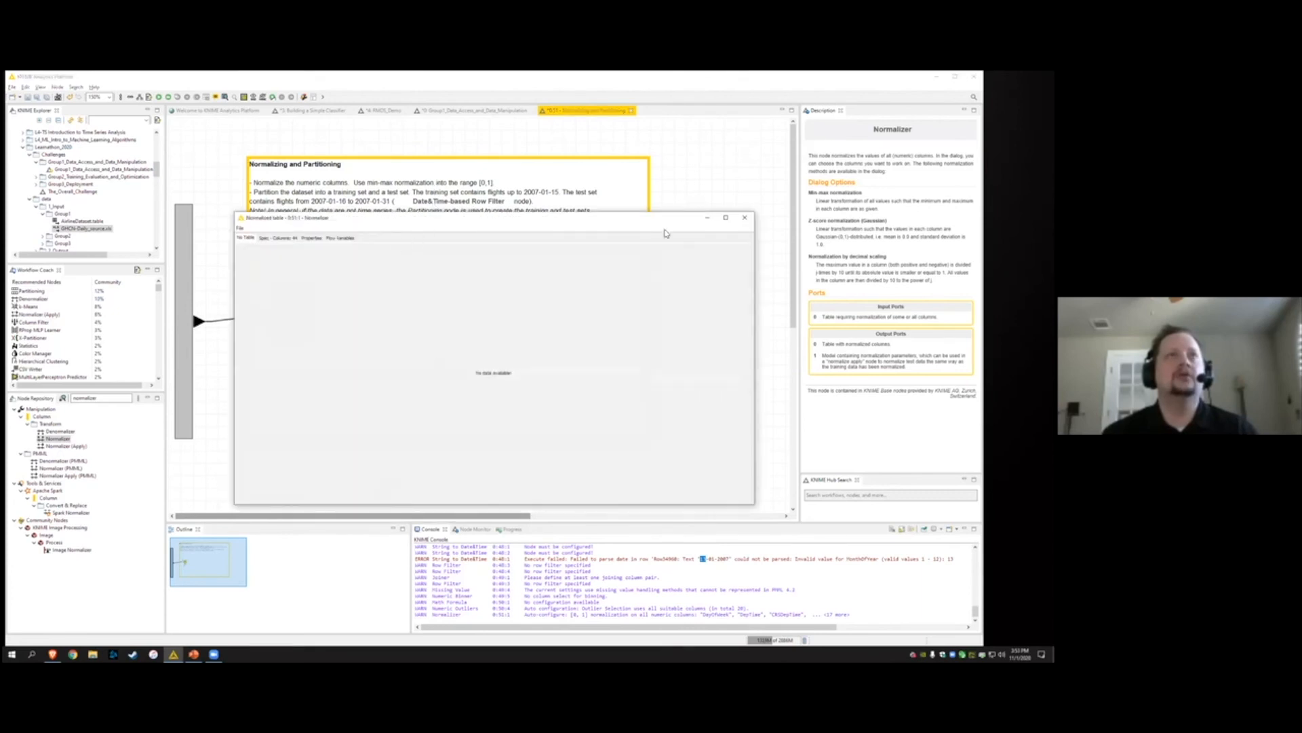
{"action": "left_click", "coordinate": [744, 218]}
{"action": "right_click", "coordinate": [292, 312]}
{"action": "left_click", "coordinate": [312, 325]}
{"action": "right_click", "coordinate": [296, 316]}
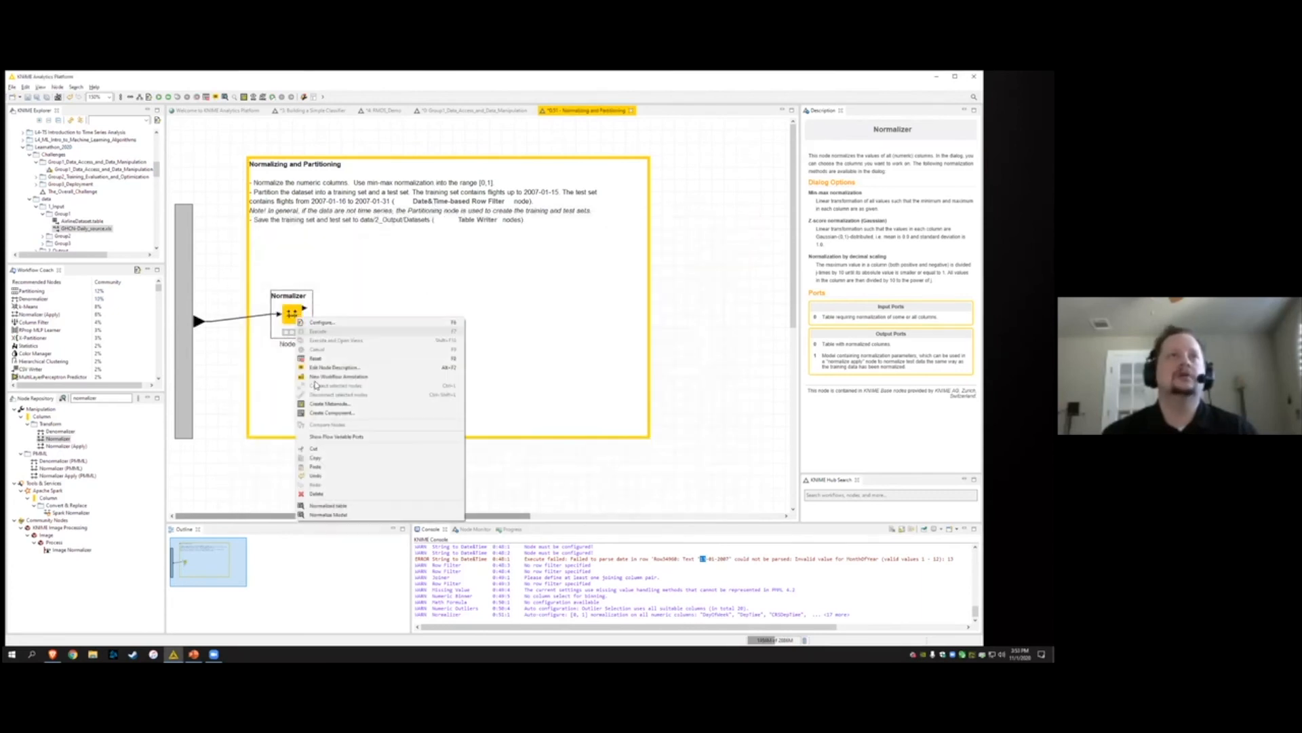
{"action": "left_click", "coordinate": [332, 506]}
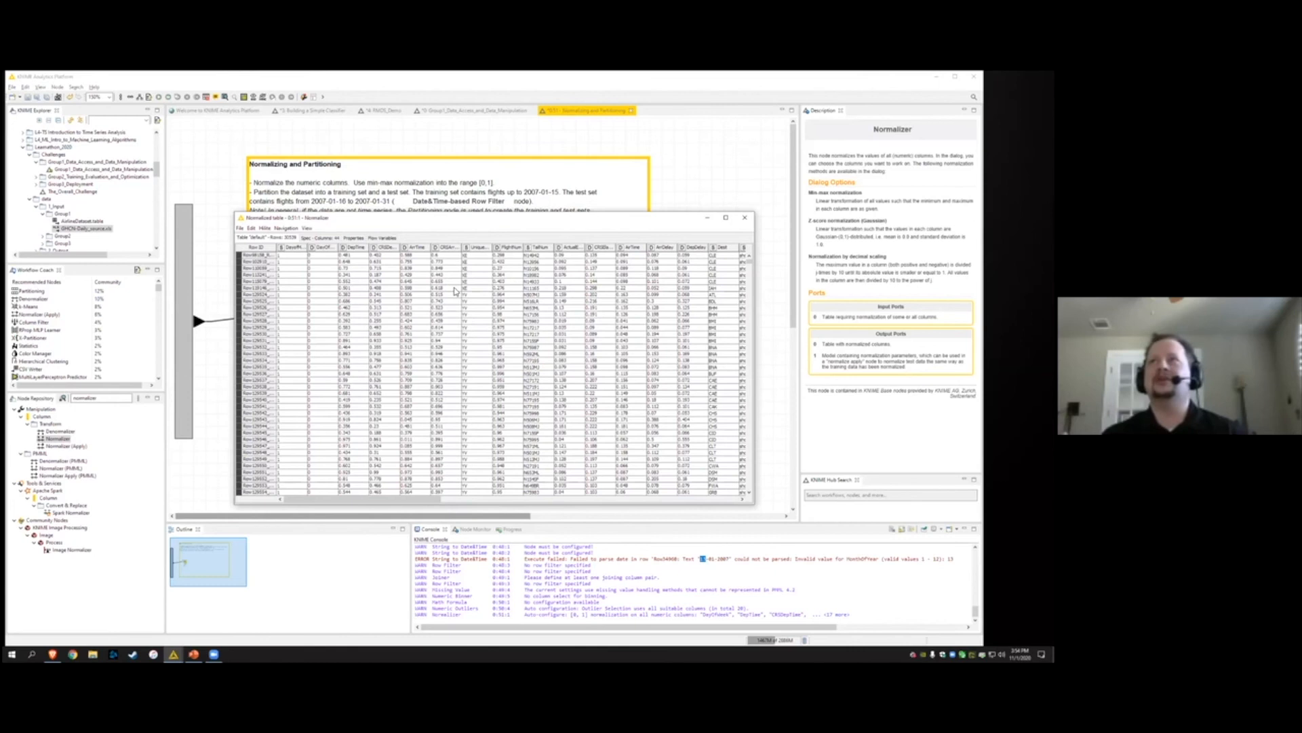
{"action": "left_click", "coordinate": [748, 219]}
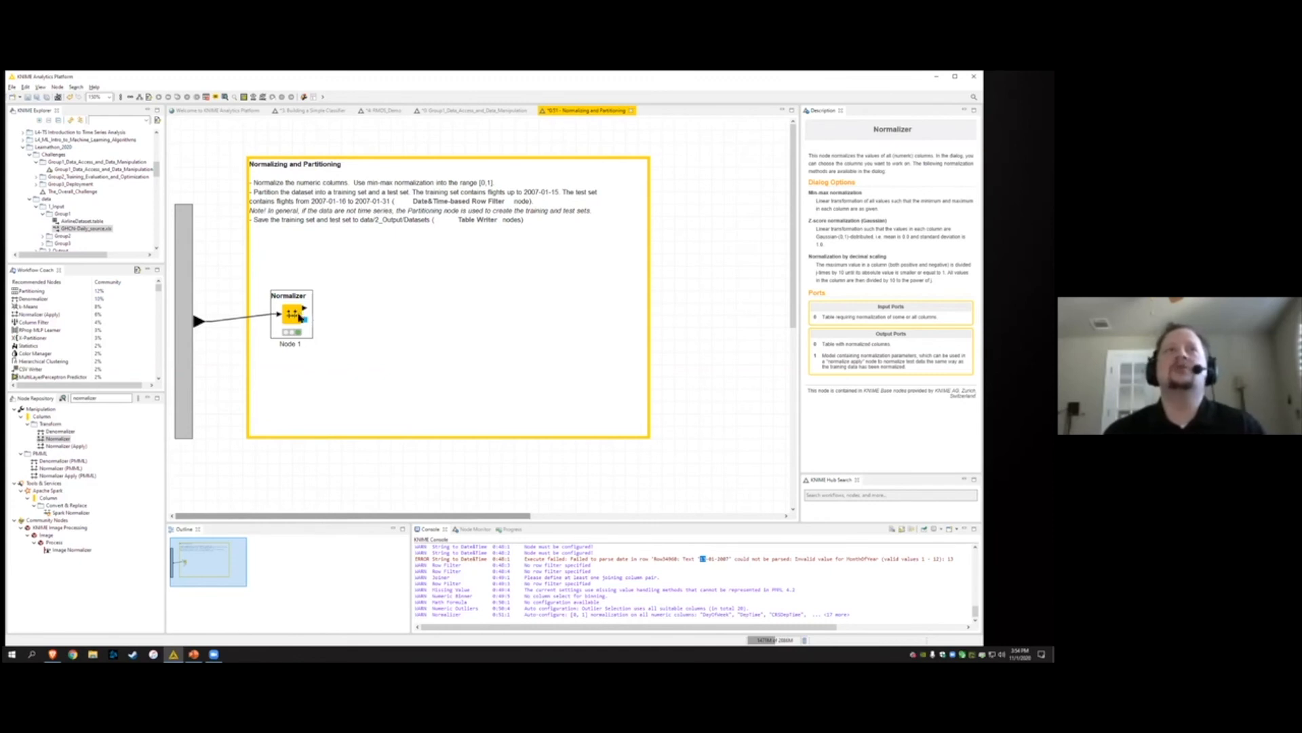
Try a Normalizer (Apply) node on the Normalizer's model output and a Denormalizer (PMML) node, deleting each one again
{"action": "left_click_drag", "start_coordinate": [81, 449], "coordinate": [355, 378]}
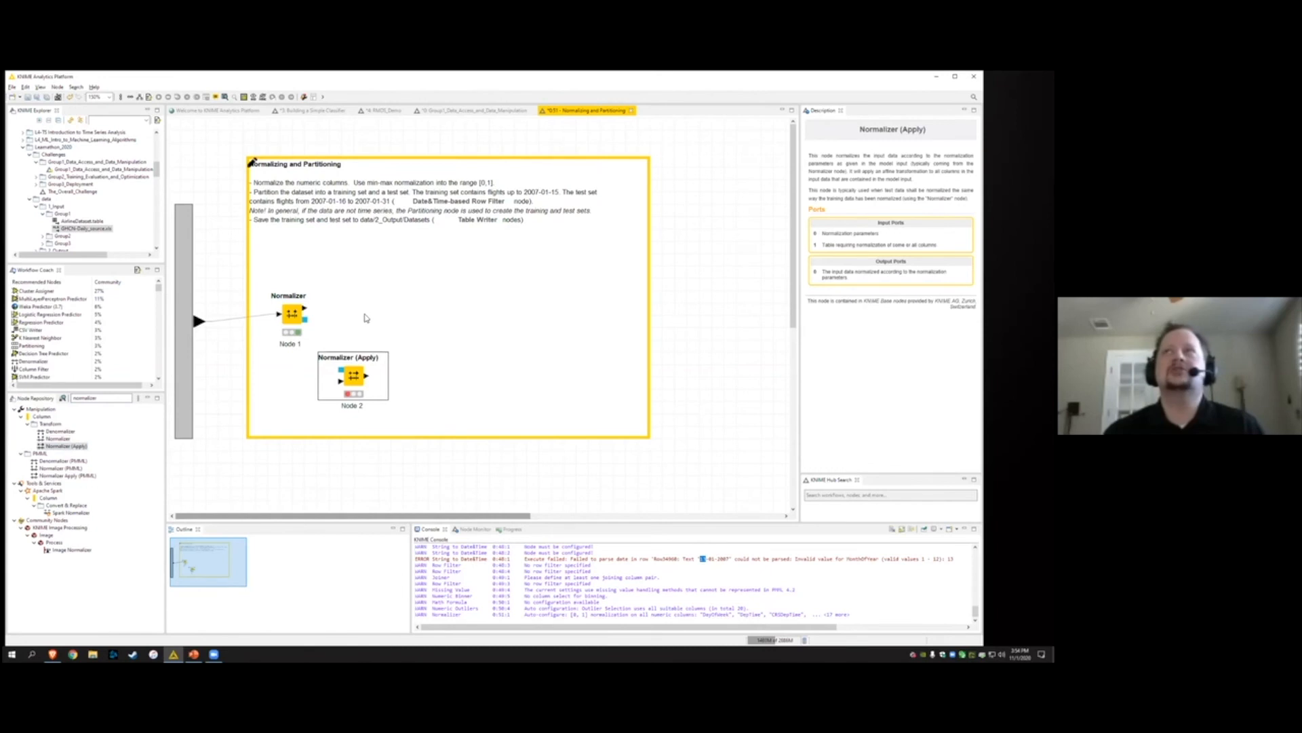
{"action": "left_click_drag", "start_coordinate": [306, 320], "coordinate": [353, 383]}
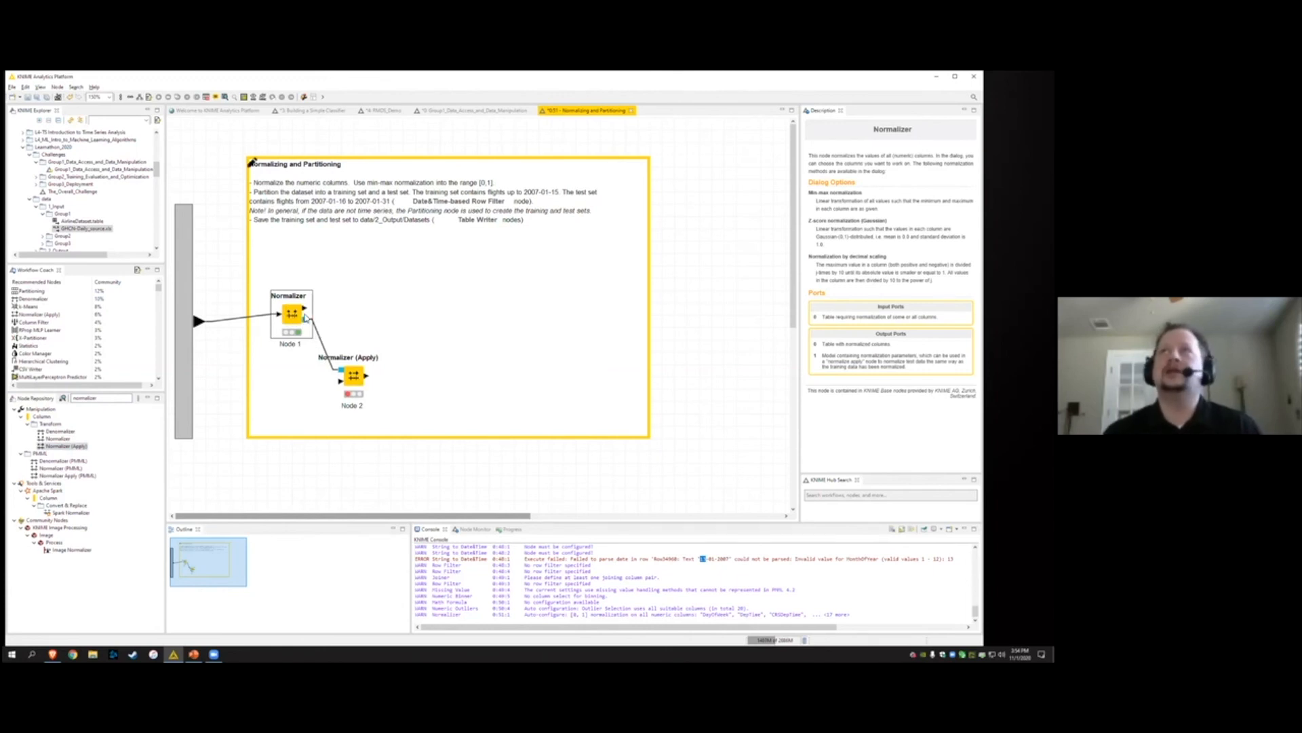
{"action": "left_click", "coordinate": [364, 375]}
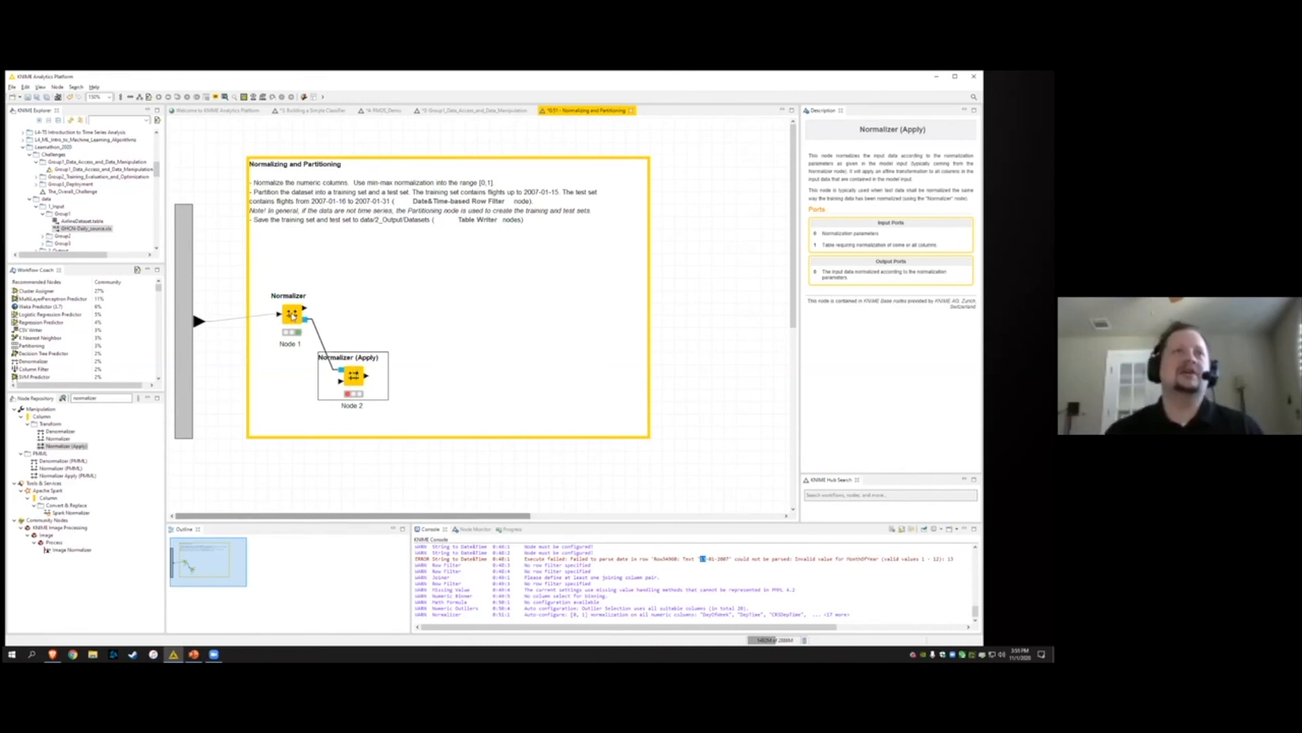
{"action": "key", "text": "Delete"}
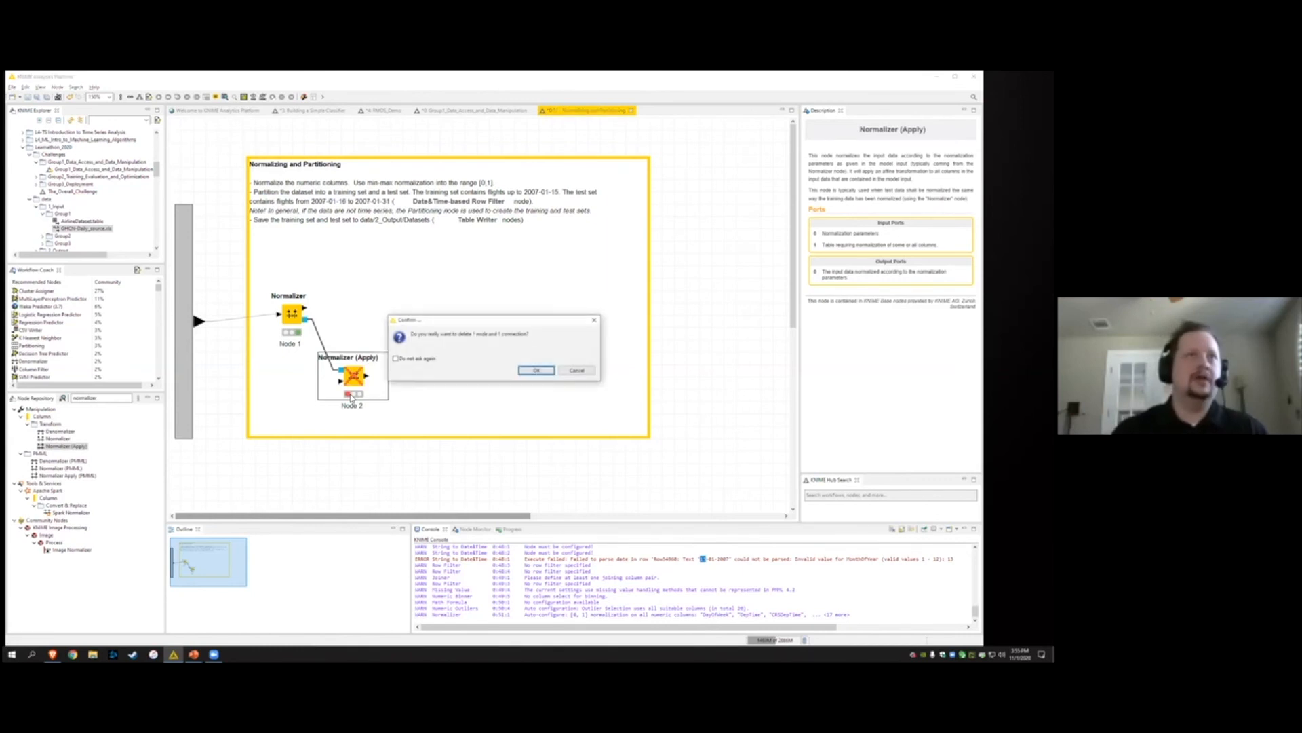
{"action": "key", "text": "Return"}
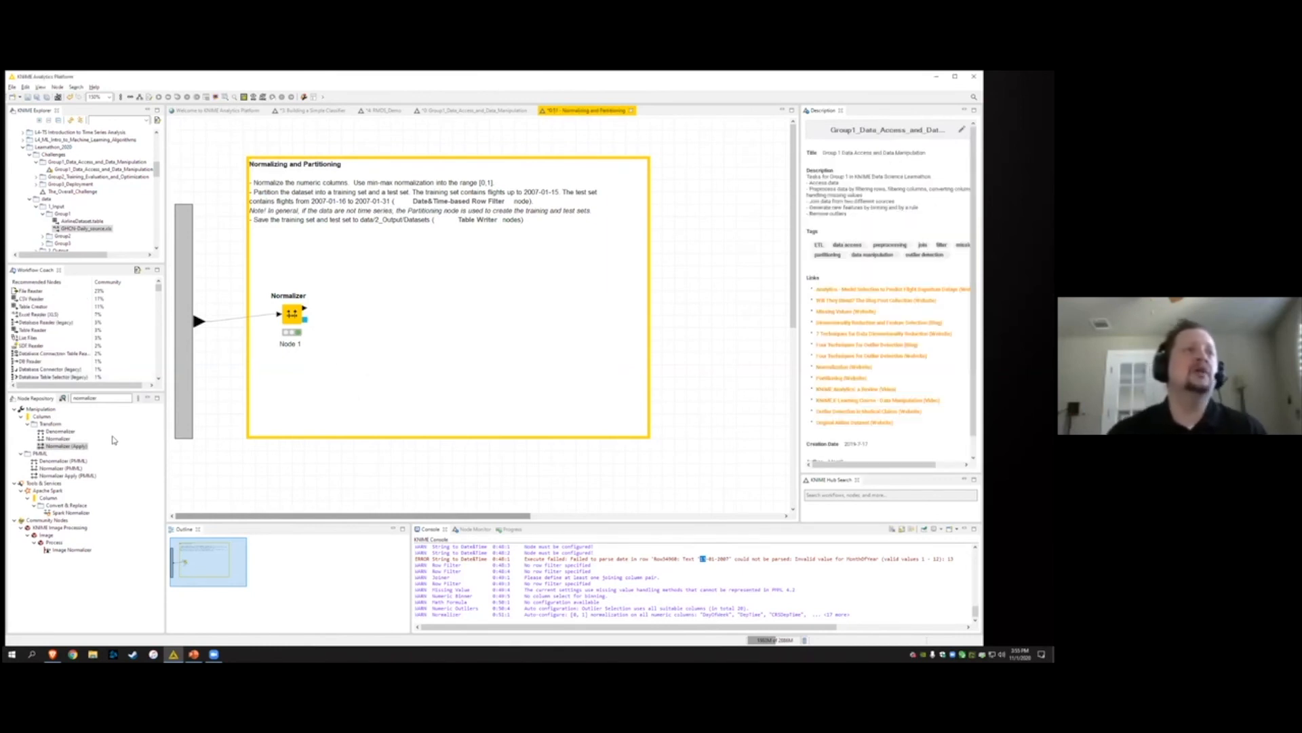
{"action": "left_click_drag", "start_coordinate": [83, 462], "coordinate": [398, 388]}
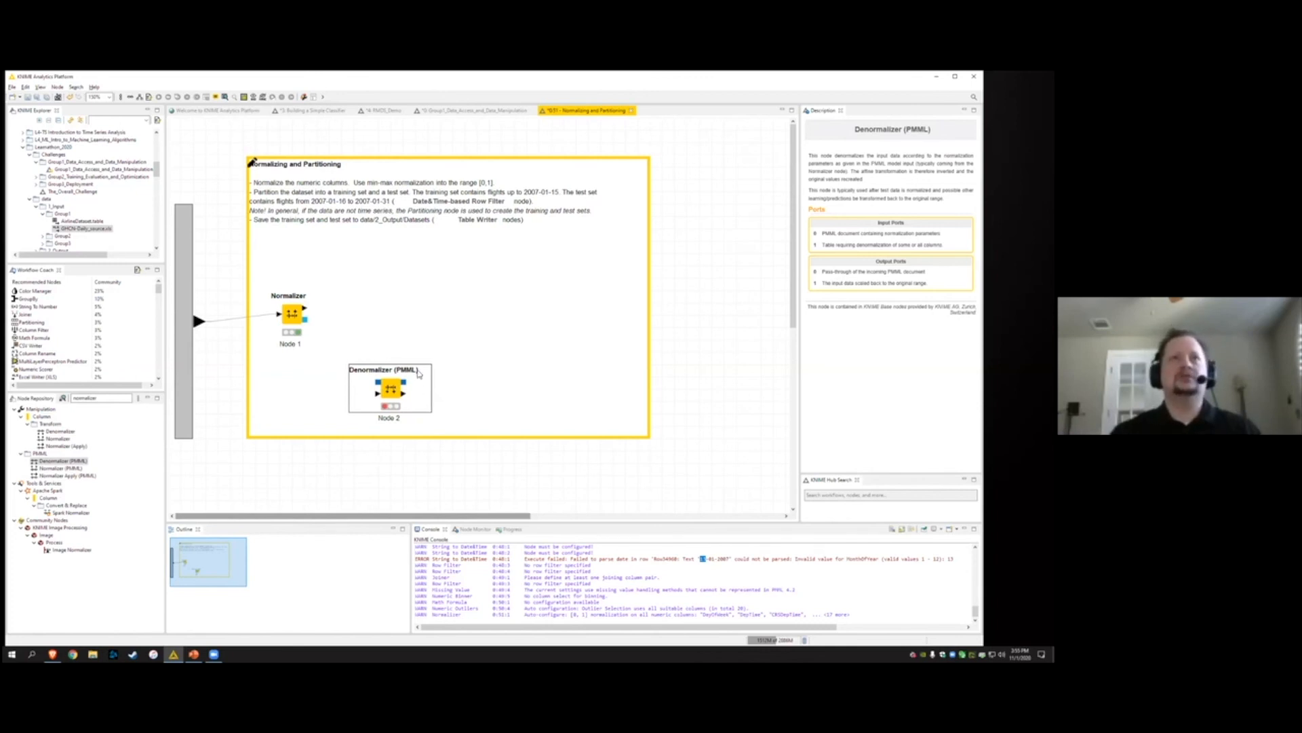
{"action": "key", "text": "Delete"}
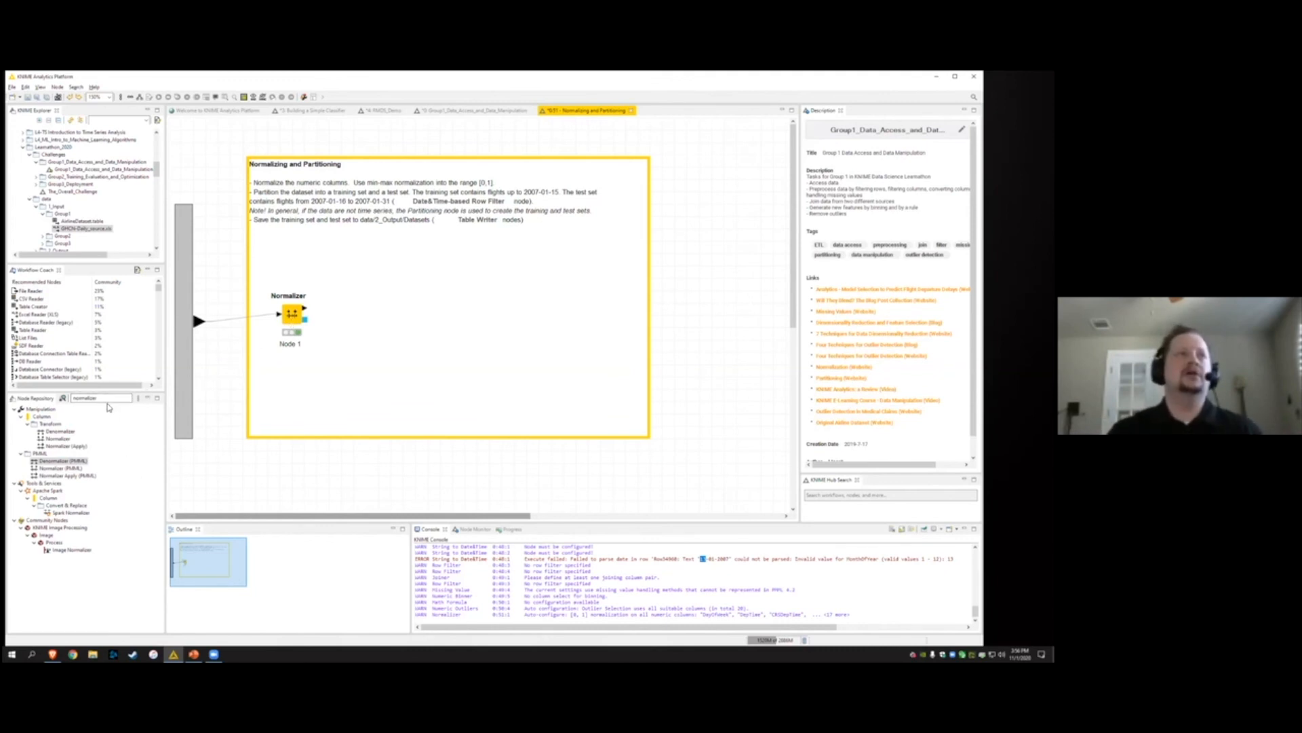
Add a Date&Time-based Row Filter node beside the Normalizer and feed it the normalized table
{"action": "left_click", "coordinate": [107, 398]}
{"action": "type", "text": "date&time"}
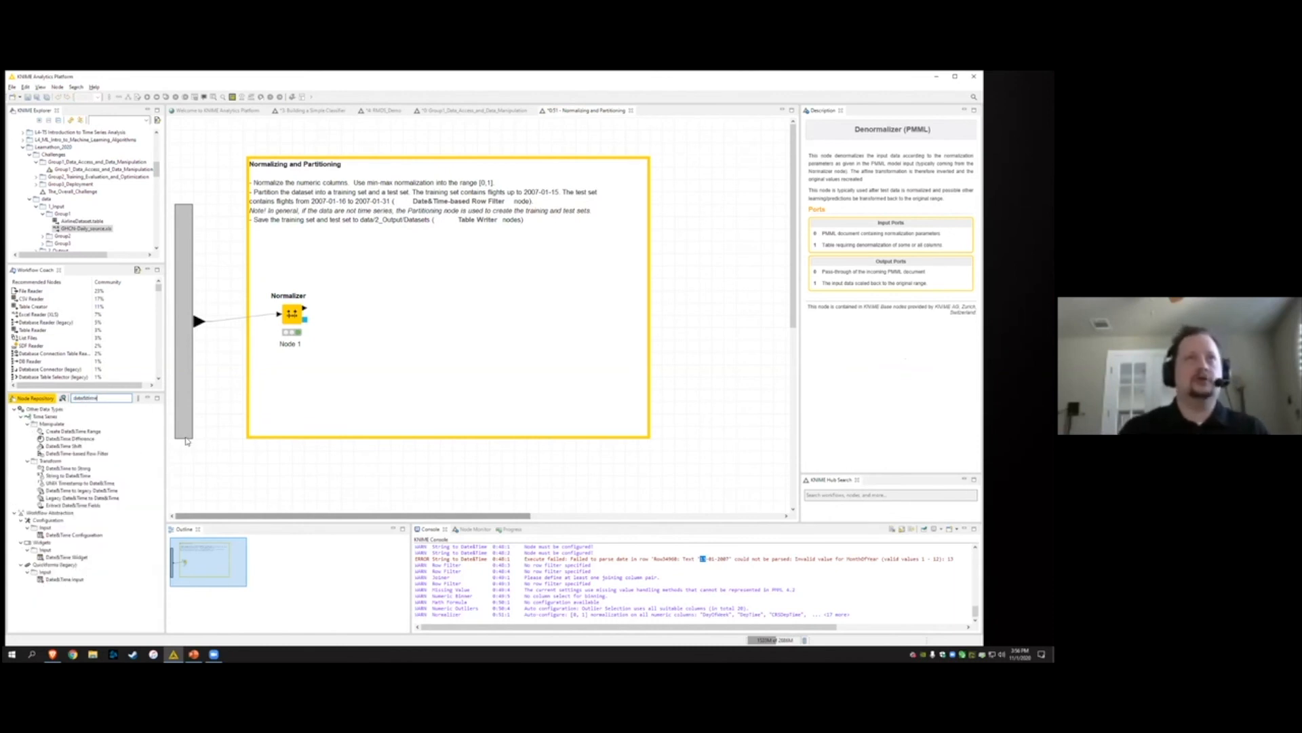
{"action": "type", "text": "-based"}
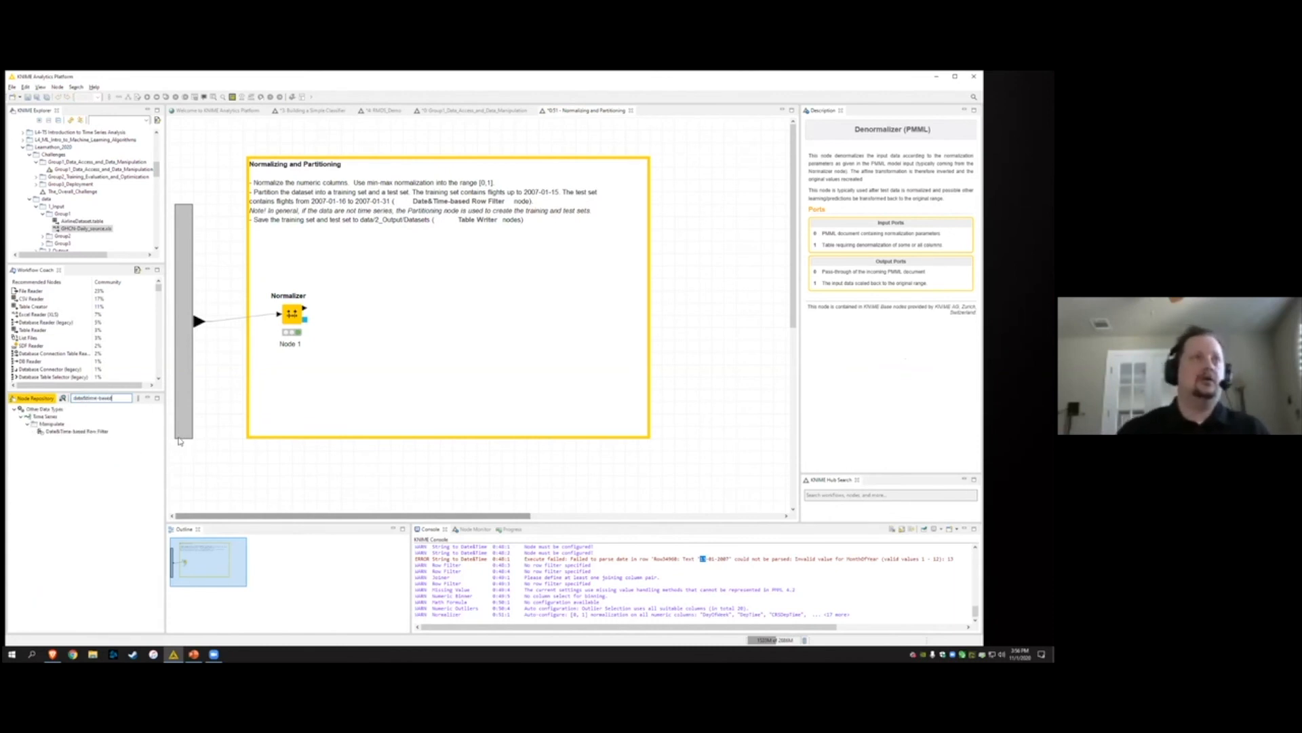
{"action": "left_click_drag", "start_coordinate": [64, 432], "coordinate": [358, 318]}
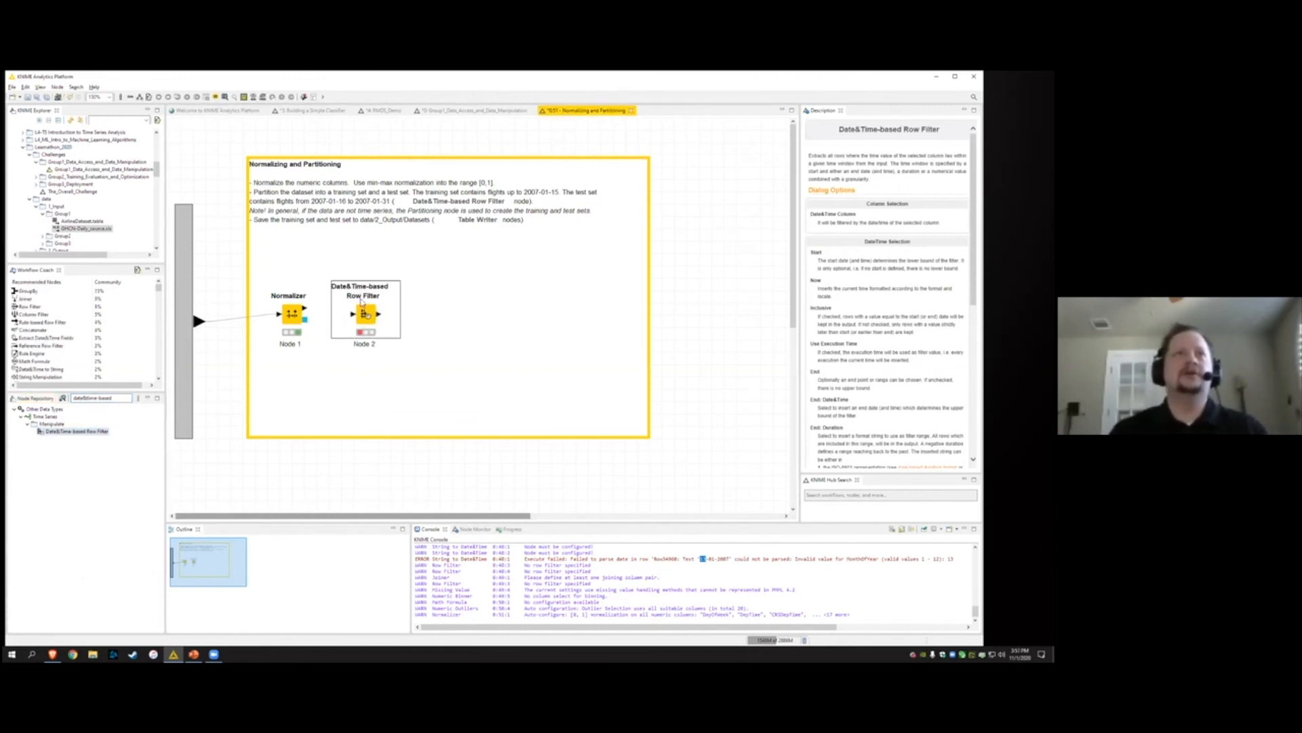
{"action": "left_click_drag", "start_coordinate": [306, 310], "coordinate": [383, 303]}
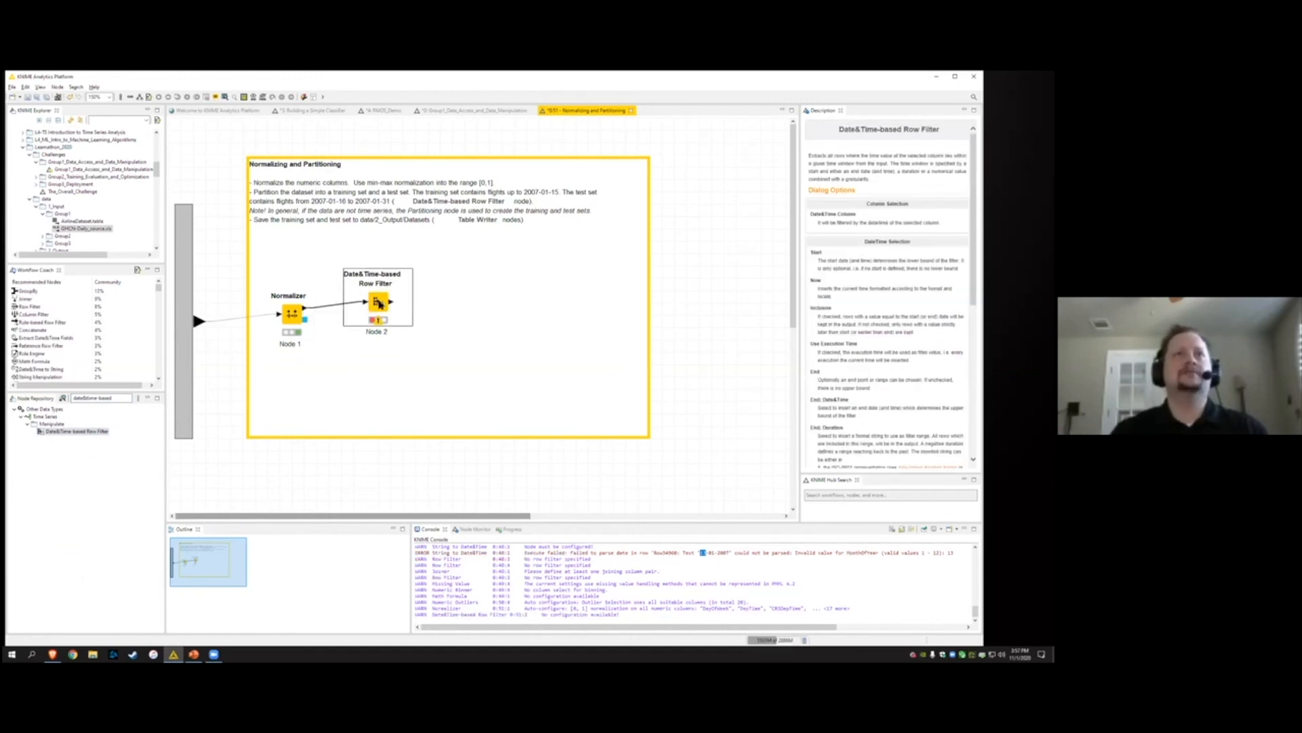
Label the Date&Time-based Row Filter node "Training"
{"action": "left_click", "coordinate": [377, 331]}
{"action": "type", "text": "Training"}
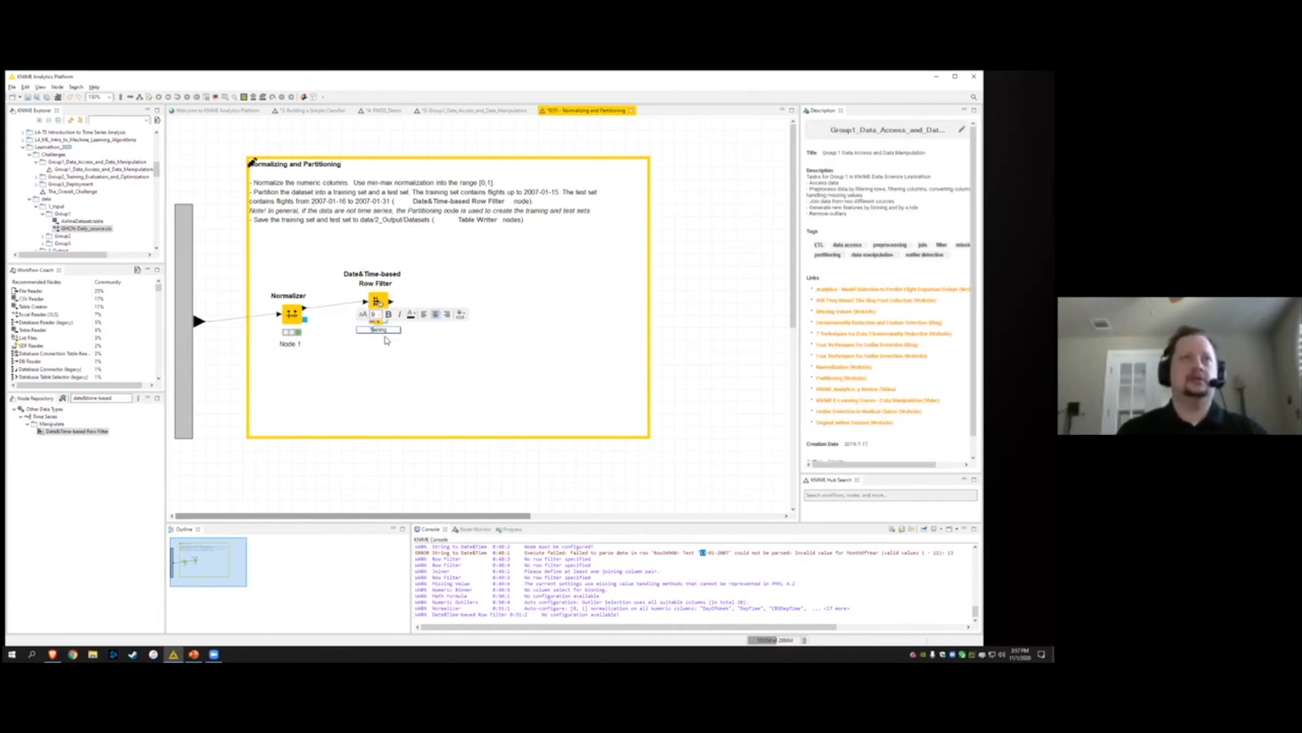
{"action": "left_click", "coordinate": [386, 340]}
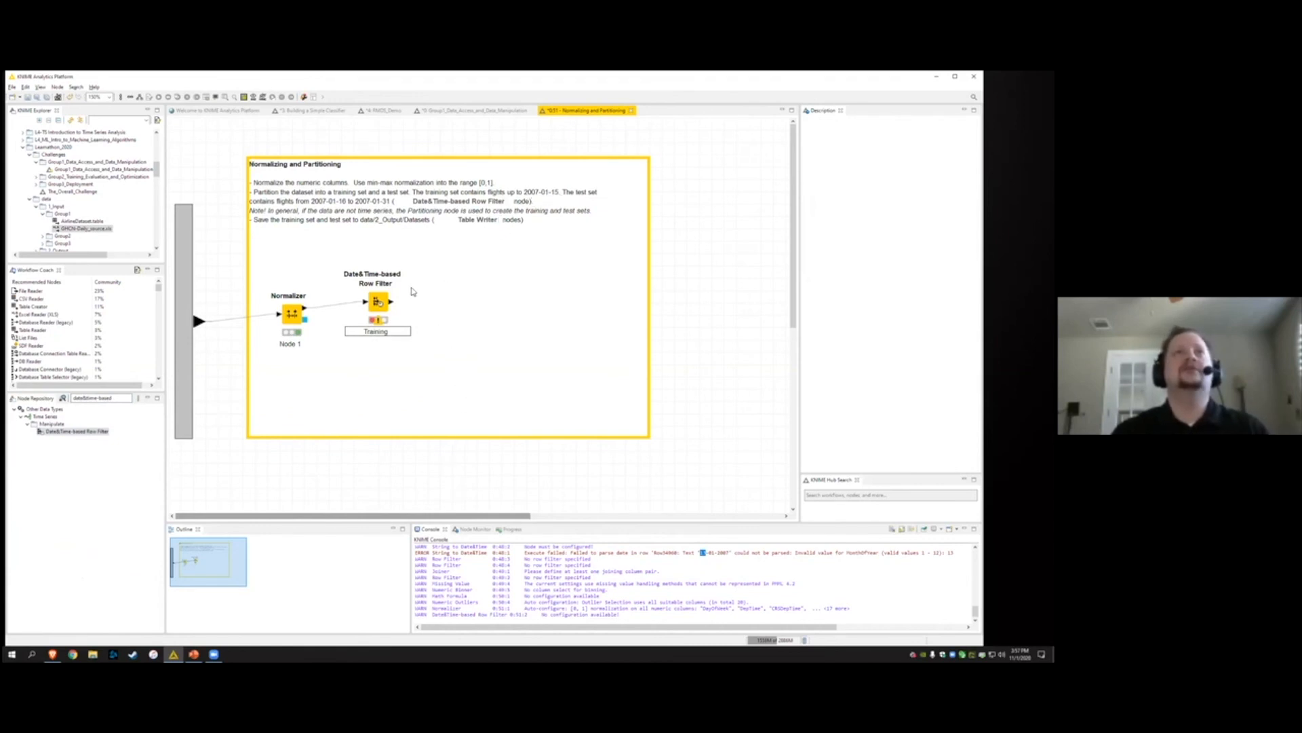
Configure the Training row filter to use the date column and turn off its start bound
{"action": "left_click", "coordinate": [380, 304]}
{"action": "double_click", "coordinate": [380, 305]}
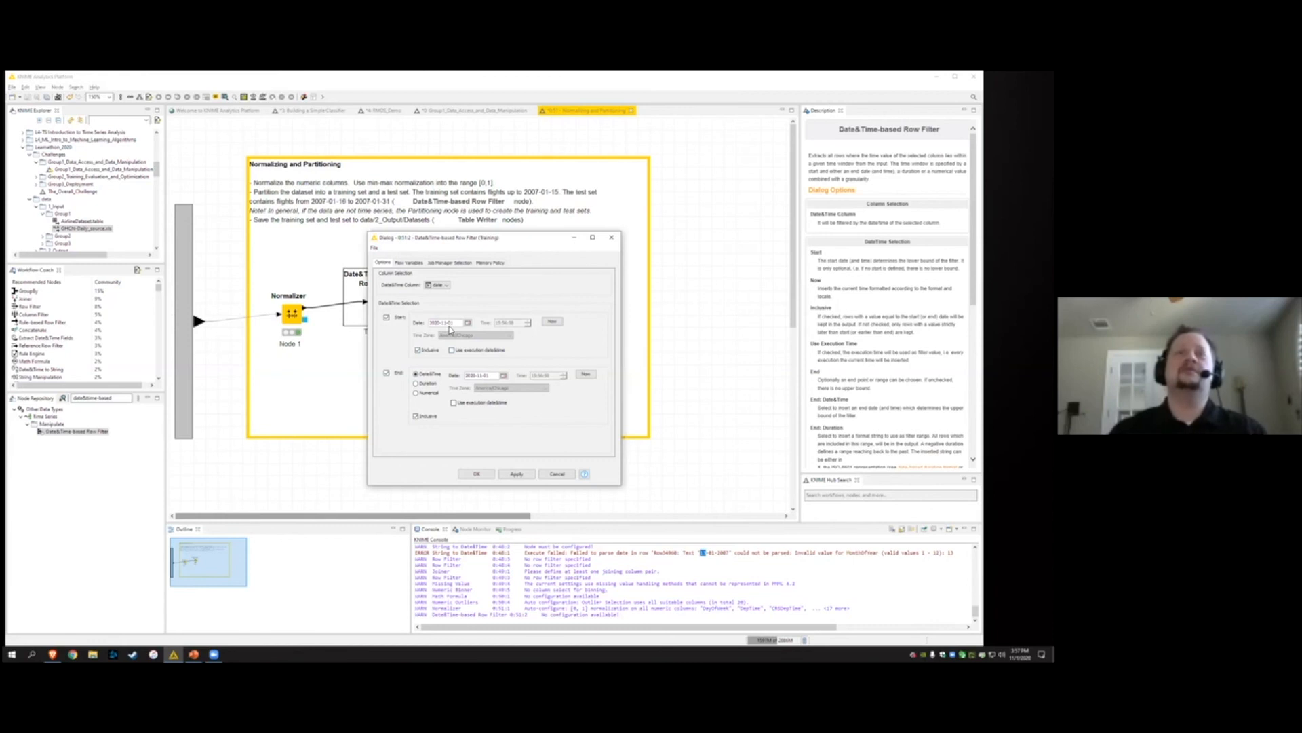
{"action": "left_click", "coordinate": [387, 318]}
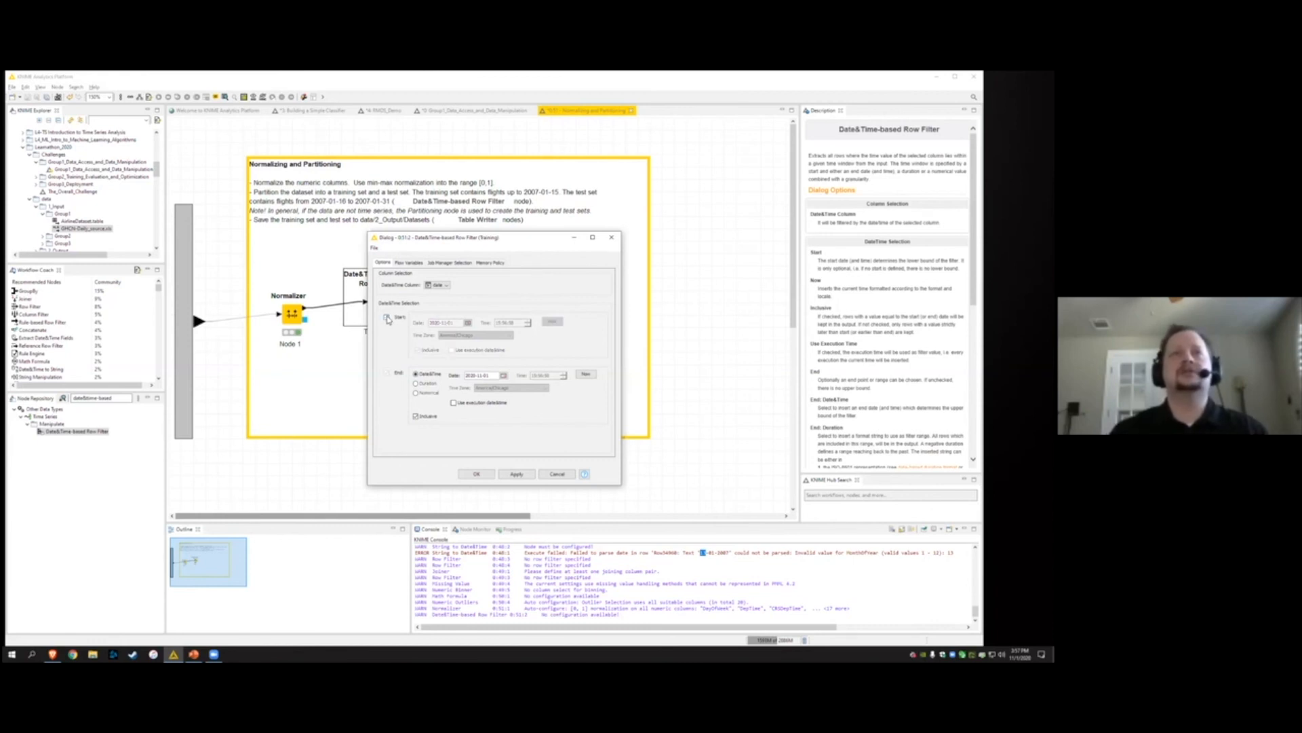
{"action": "left_click", "coordinate": [445, 286]}
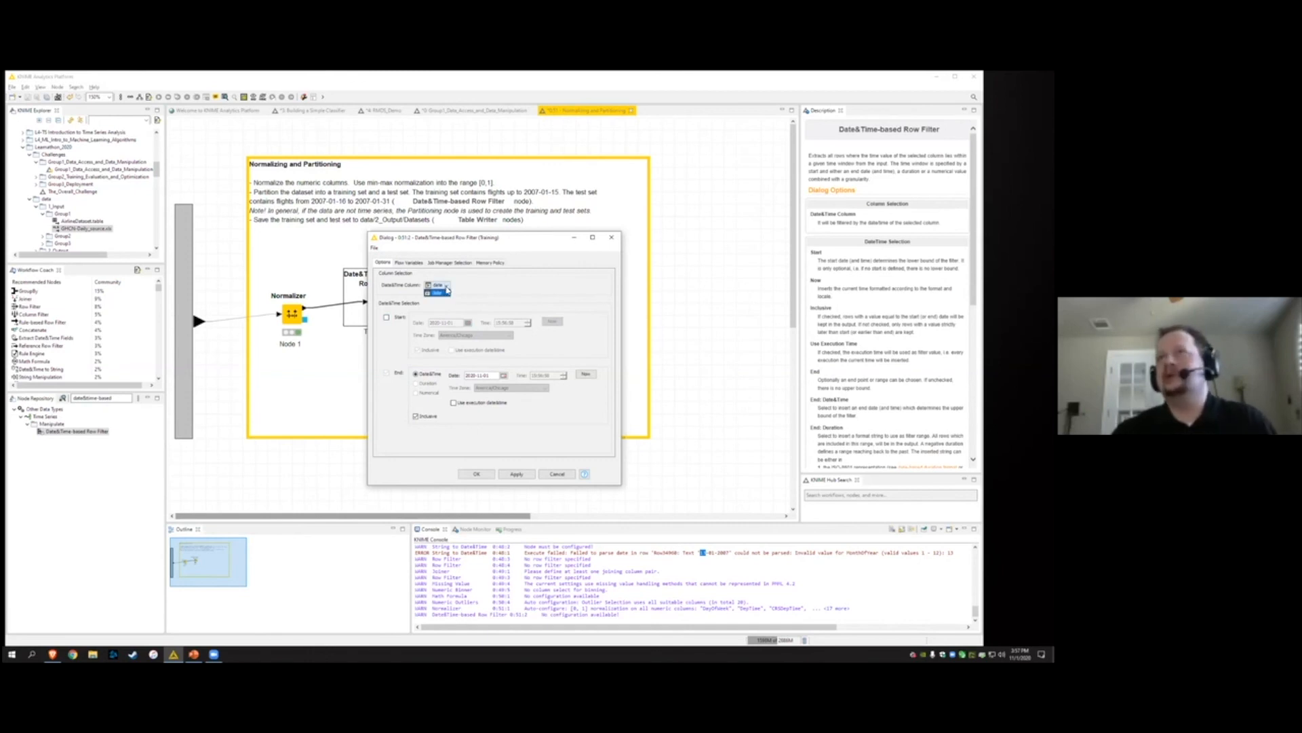
{"action": "left_click", "coordinate": [477, 282]}
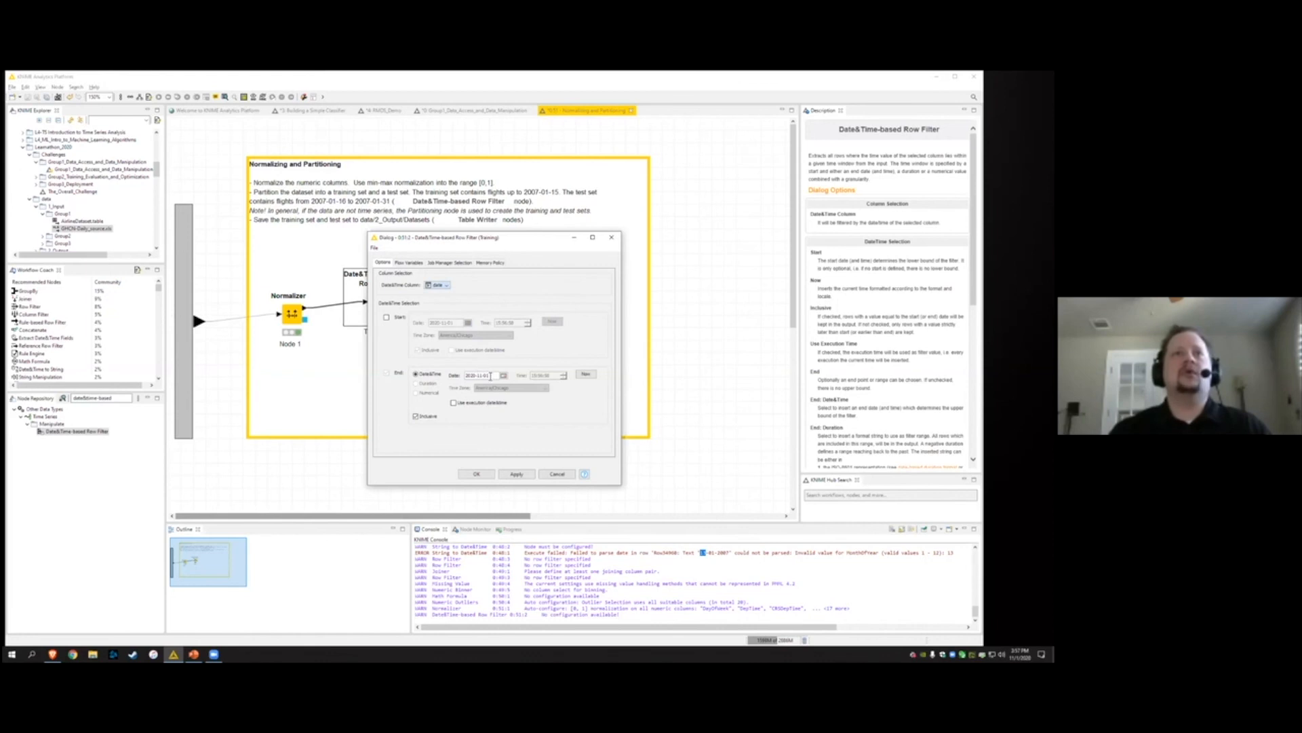
Set the Training filter's end date to 2007-01-15, keep it inclusive, and accept the configuration
{"action": "left_click", "coordinate": [504, 377]}
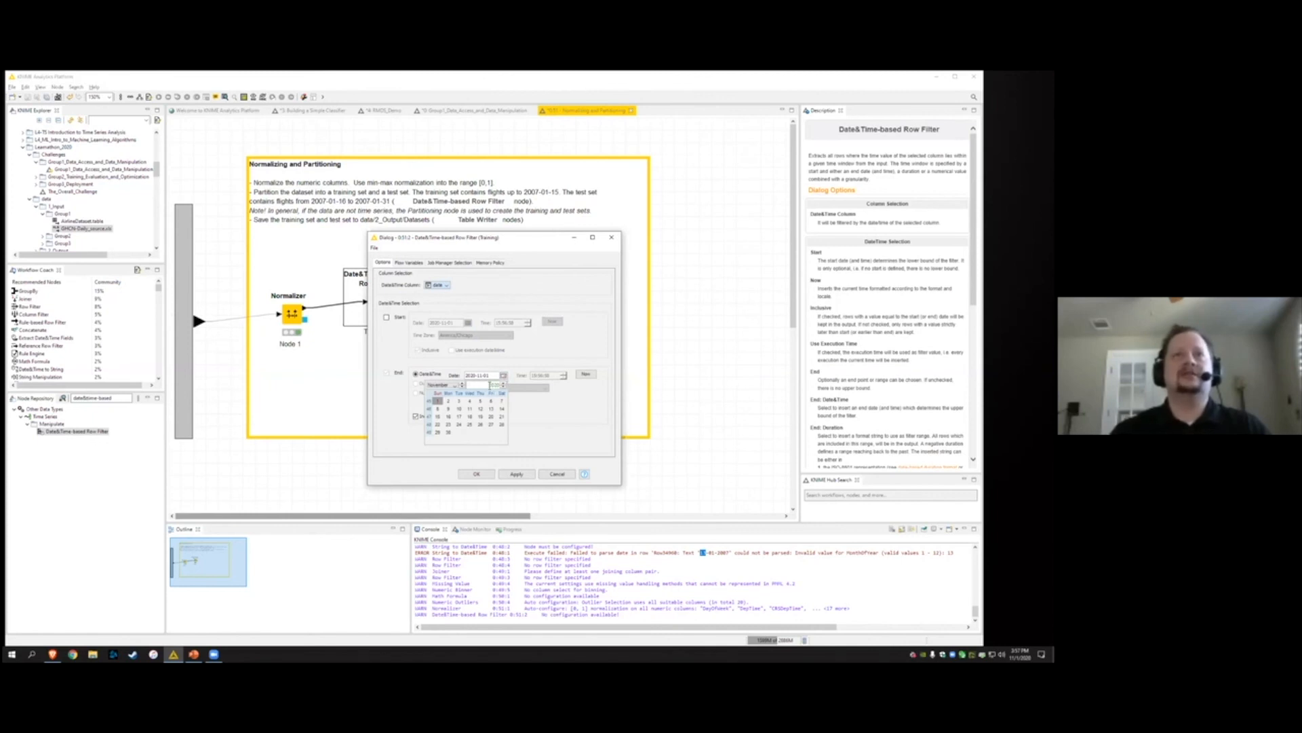
{"action": "left_click", "coordinate": [503, 387]}
{"action": "left_click", "coordinate": [504, 387]}
{"action": "left_click", "coordinate": [503, 387]}
{"action": "left_click", "coordinate": [504, 388]}
{"action": "left_click", "coordinate": [503, 387]}
{"action": "left_click", "coordinate": [503, 387]}
{"action": "left_click", "coordinate": [504, 387]}
{"action": "left_click", "coordinate": [503, 387]}
{"action": "left_click", "coordinate": [503, 387]}
{"action": "left_click", "coordinate": [504, 387]}
{"action": "left_click", "coordinate": [504, 388]}
{"action": "left_click", "coordinate": [504, 387]}
{"action": "left_click", "coordinate": [504, 387]}
{"action": "left_click", "coordinate": [453, 386]}
{"action": "scroll", "coordinate": [444, 417], "scroll_direction": "up", "scroll_amount": 3}
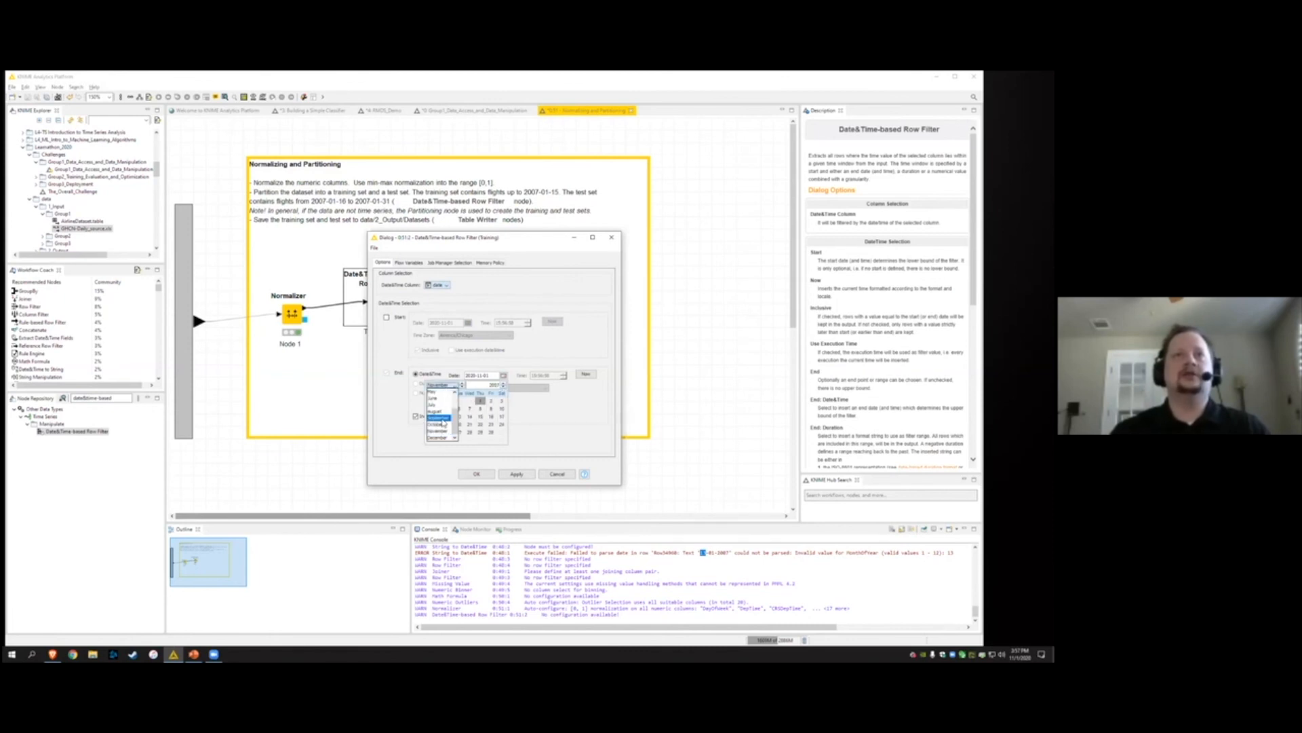
{"action": "scroll", "coordinate": [444, 418], "scroll_direction": "up", "scroll_amount": 2}
{"action": "left_click", "coordinate": [438, 393]}
{"action": "left_click", "coordinate": [449, 417]}
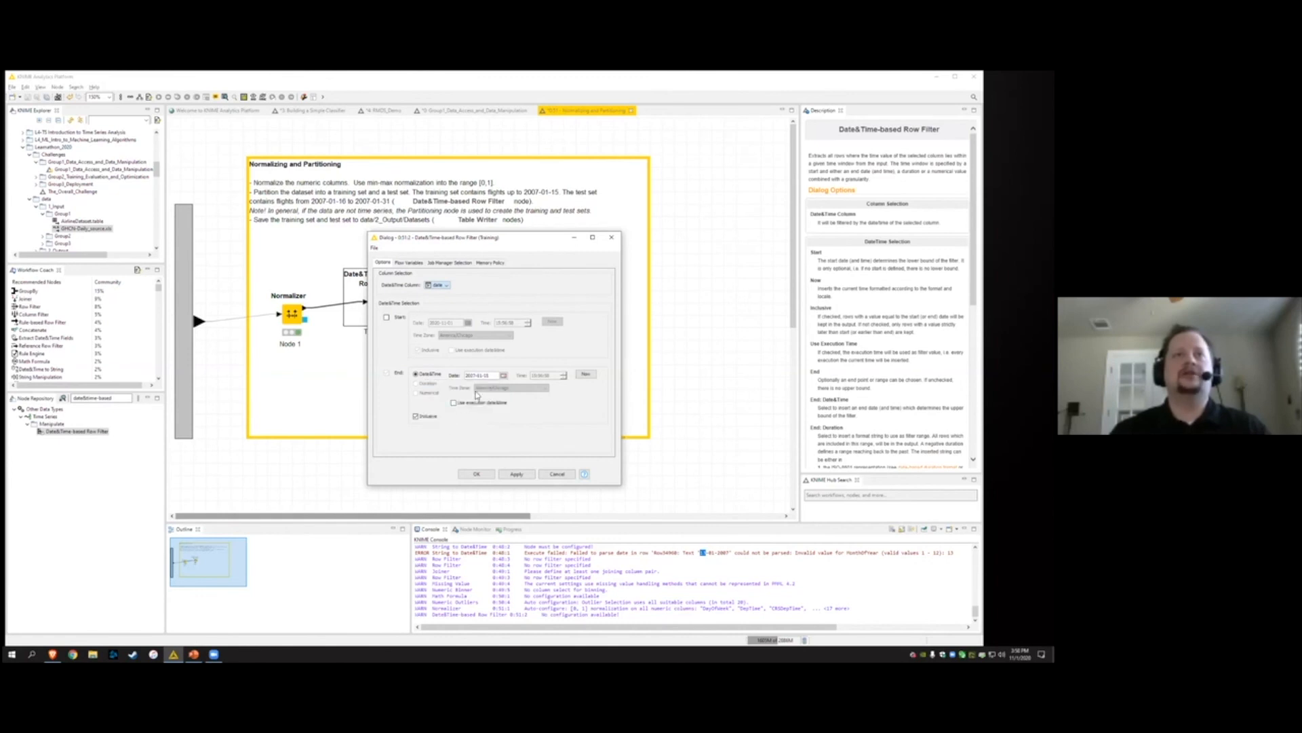
{"action": "left_click", "coordinate": [495, 377]}
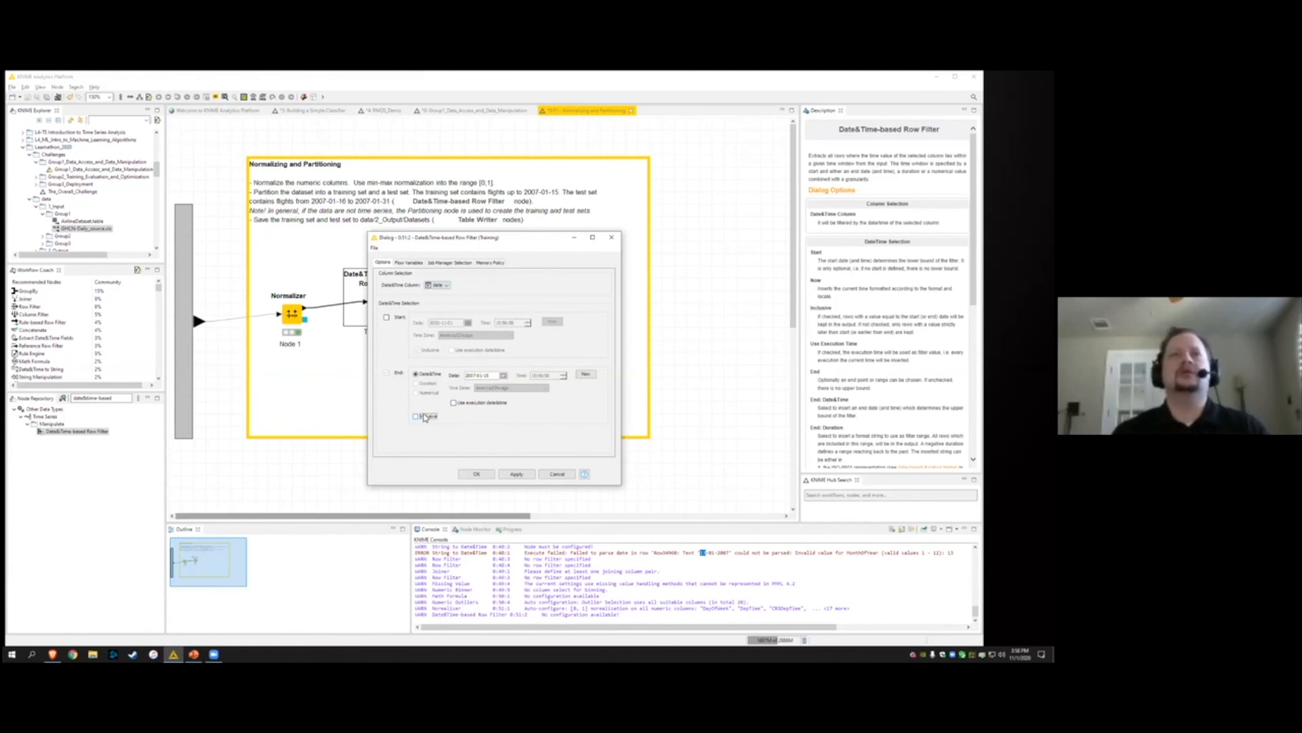
{"action": "left_click", "coordinate": [423, 416]}
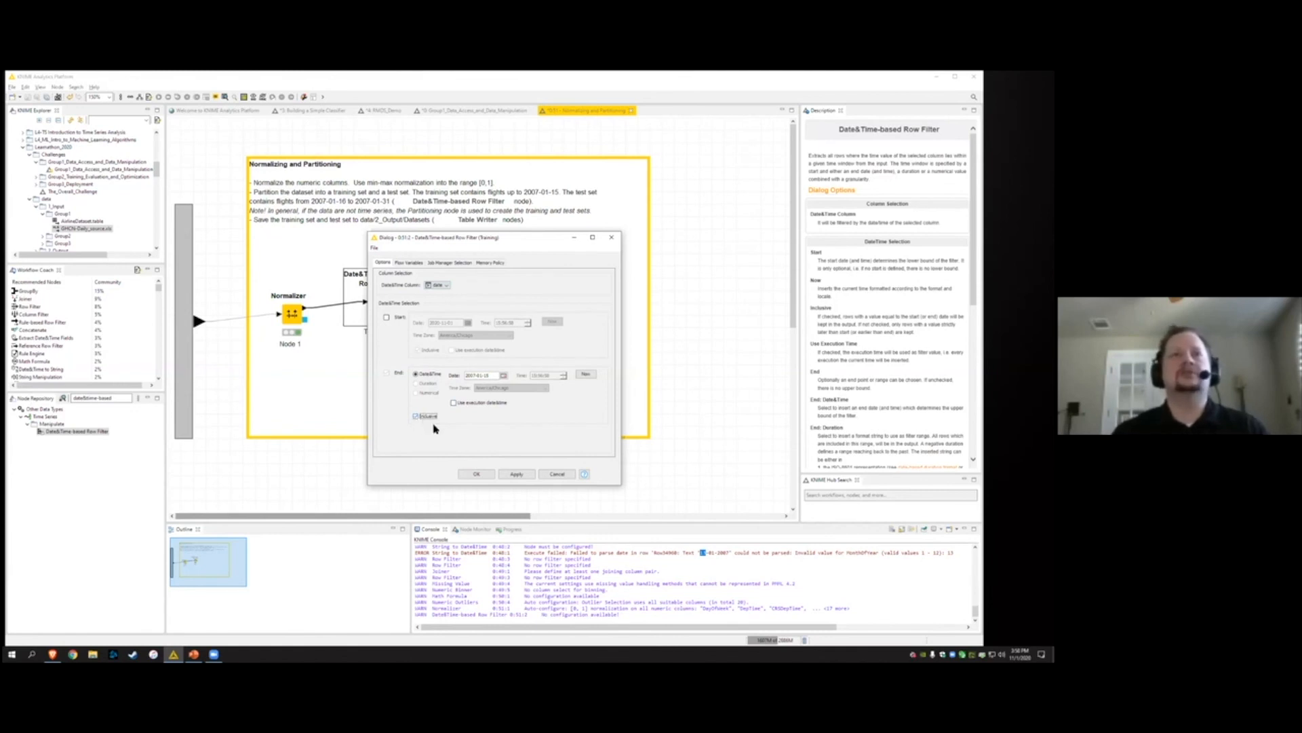
{"action": "left_click", "coordinate": [485, 474]}
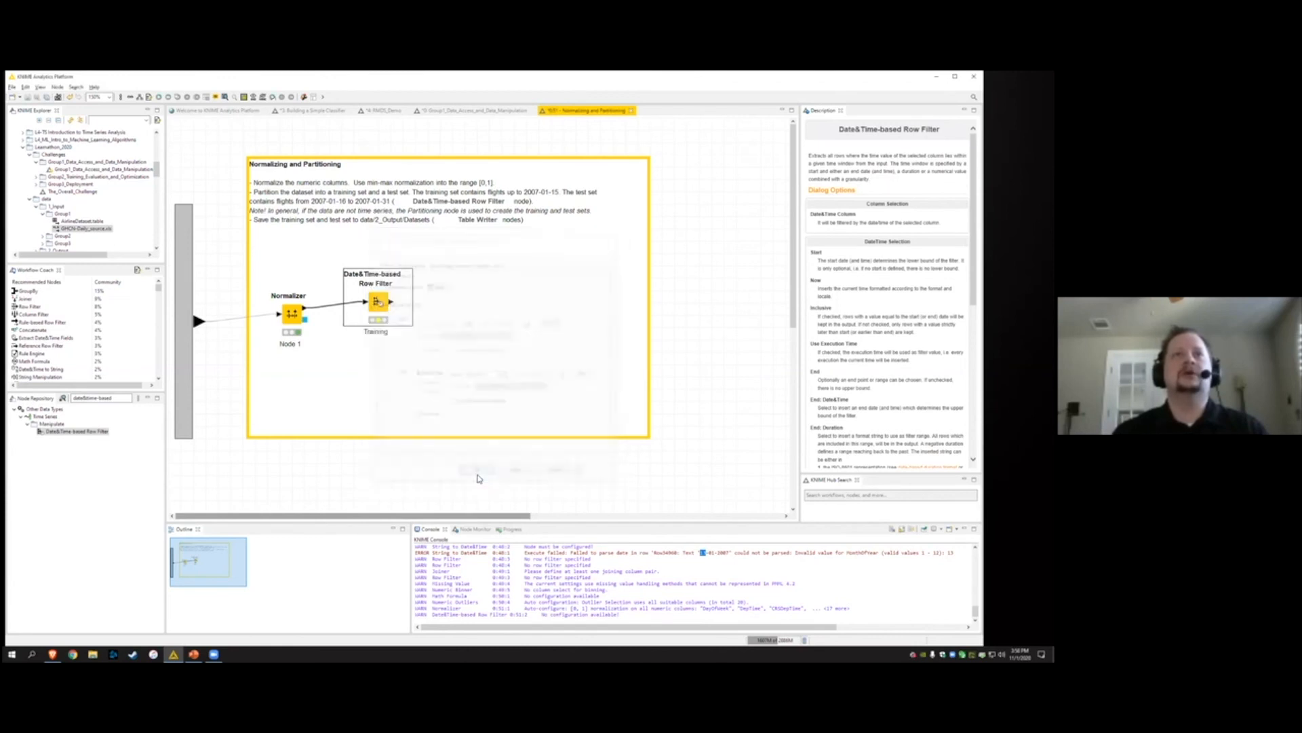
Execute the Training filter and check the date column in its output table down to the last rows, closing the table when done
{"action": "right_click", "coordinate": [382, 309]}
{"action": "left_click", "coordinate": [401, 323]}
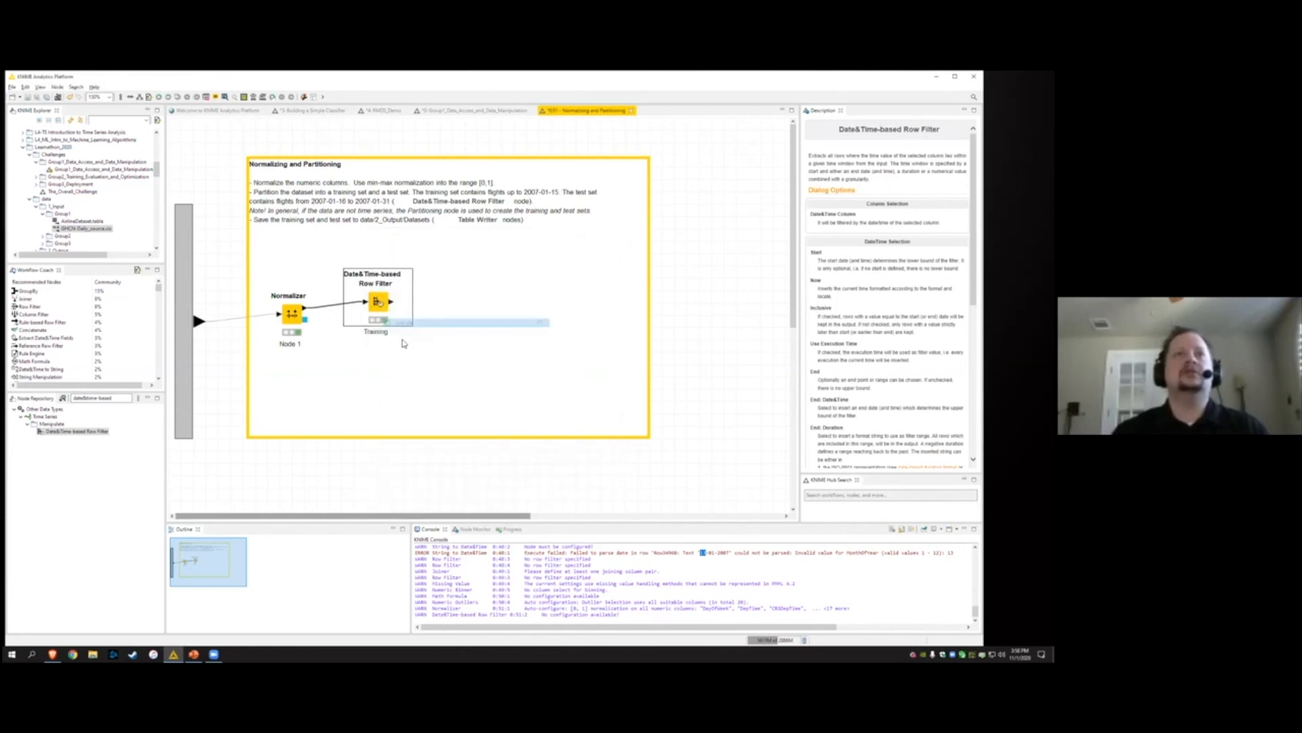
{"action": "right_click", "coordinate": [381, 302]}
{"action": "left_click", "coordinate": [456, 489]}
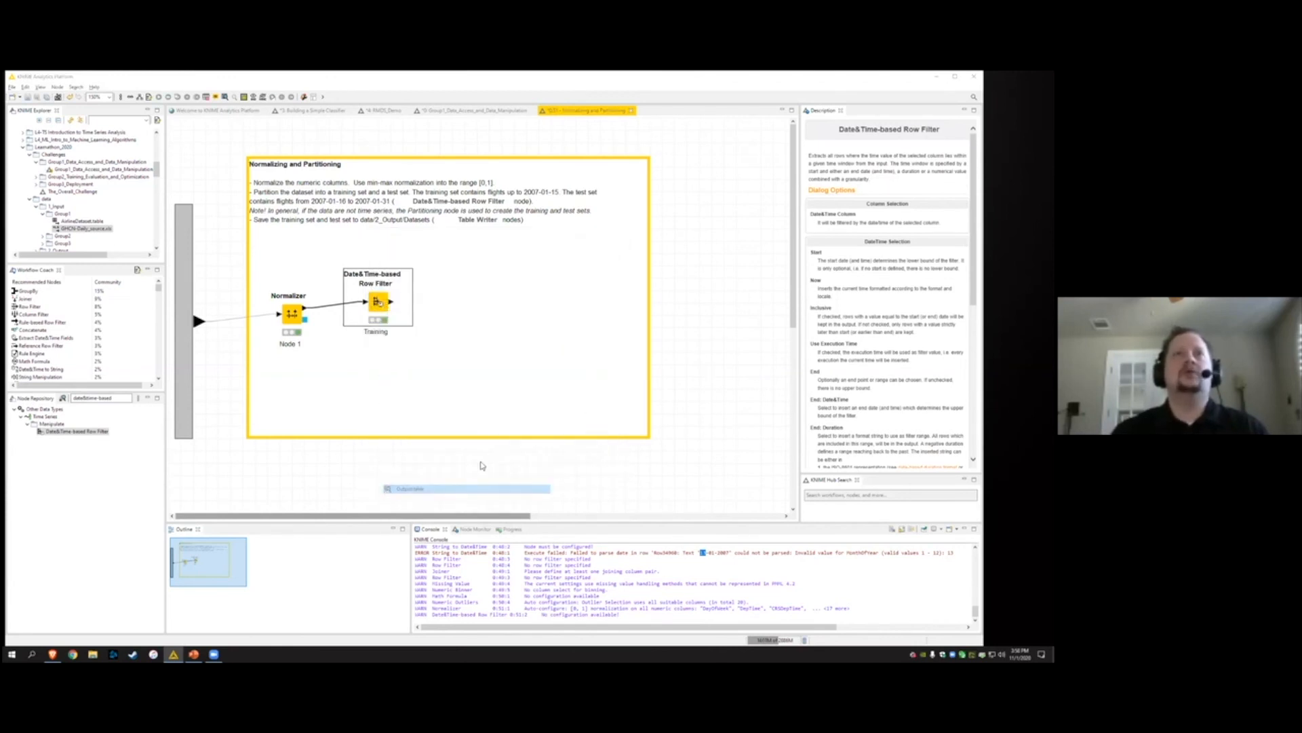
{"action": "left_click_drag", "start_coordinate": [419, 502], "coordinate": [734, 500]}
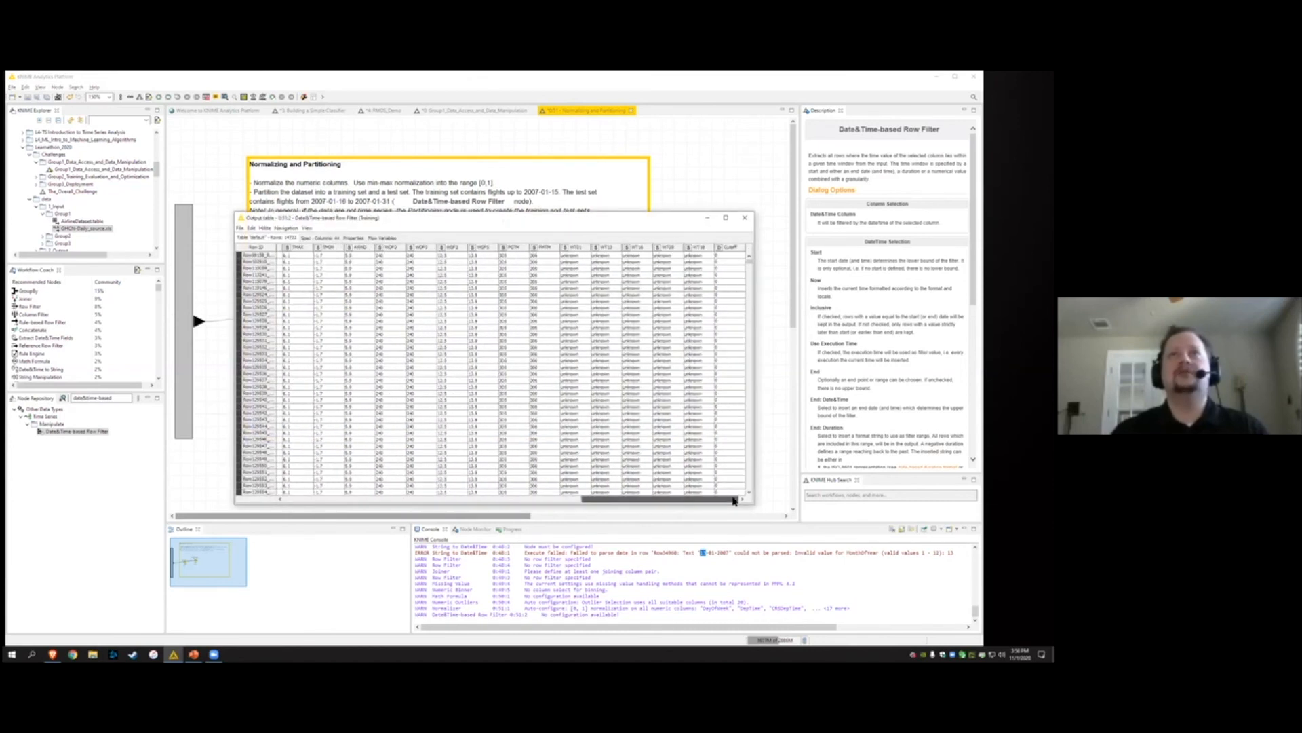
{"action": "left_click_drag", "start_coordinate": [655, 500], "coordinate": [557, 501]}
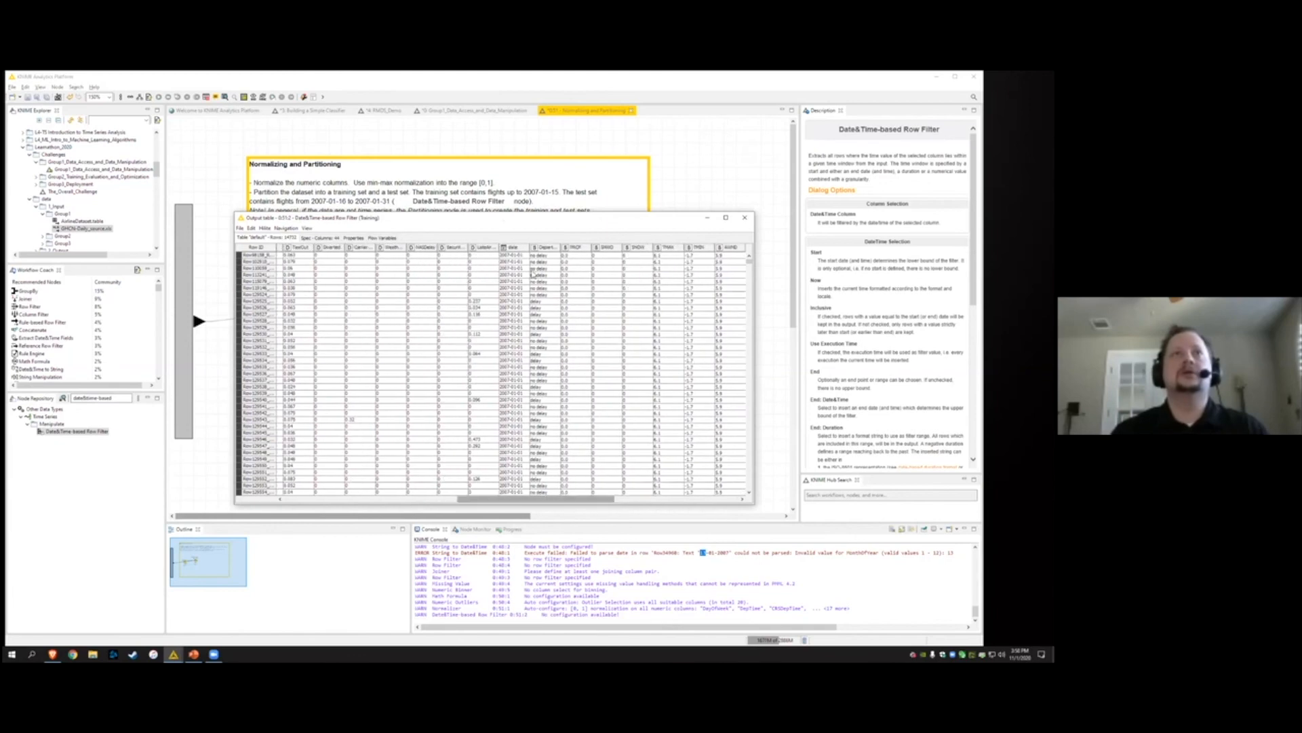
{"action": "scroll", "coordinate": [523, 251], "scroll_direction": "up", "scroll_amount": 3}
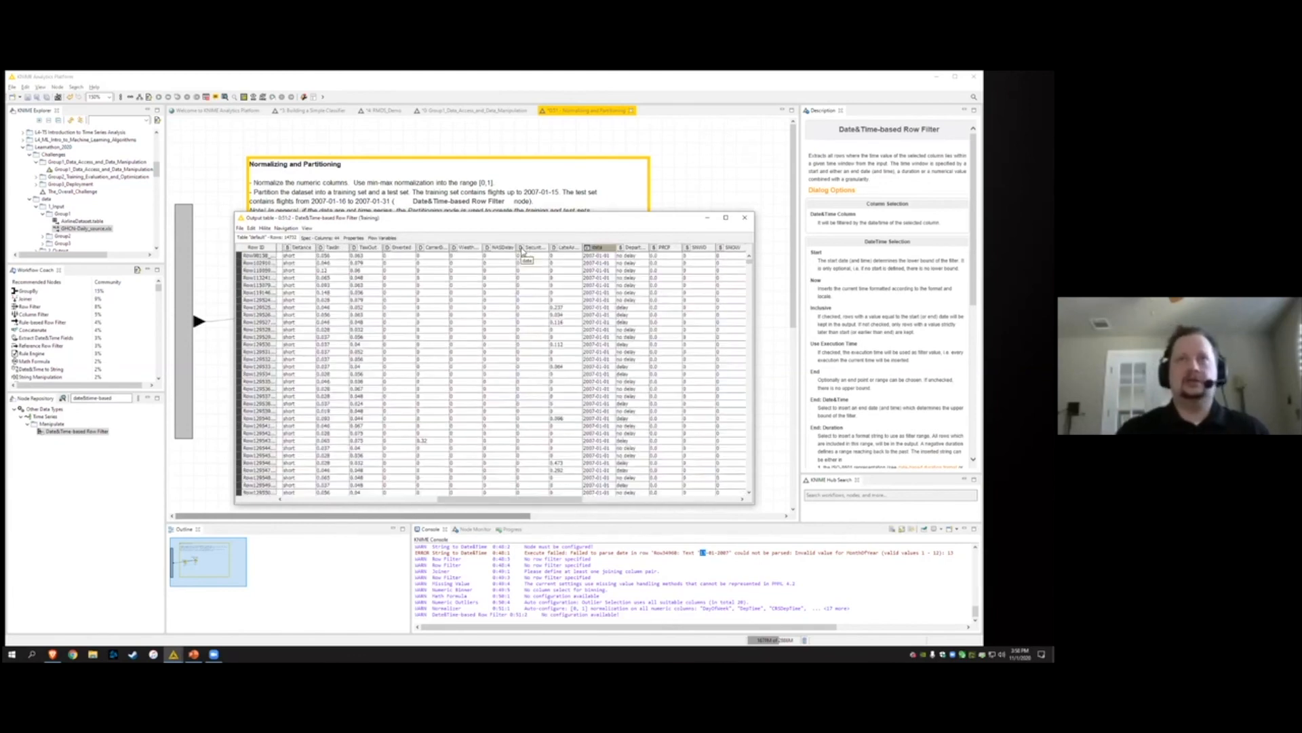
{"action": "left_click_drag", "start_coordinate": [550, 500], "coordinate": [594, 499]}
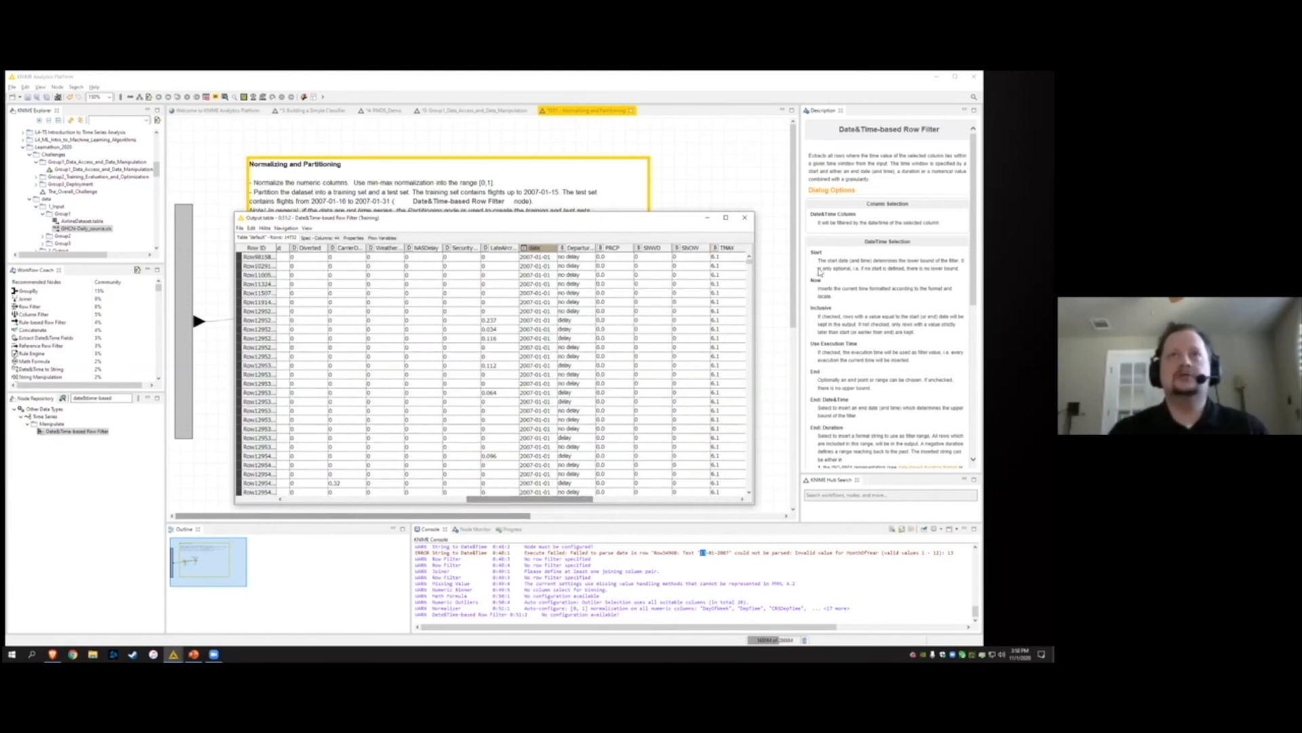
{"action": "left_click_drag", "start_coordinate": [750, 258], "coordinate": [740, 501]}
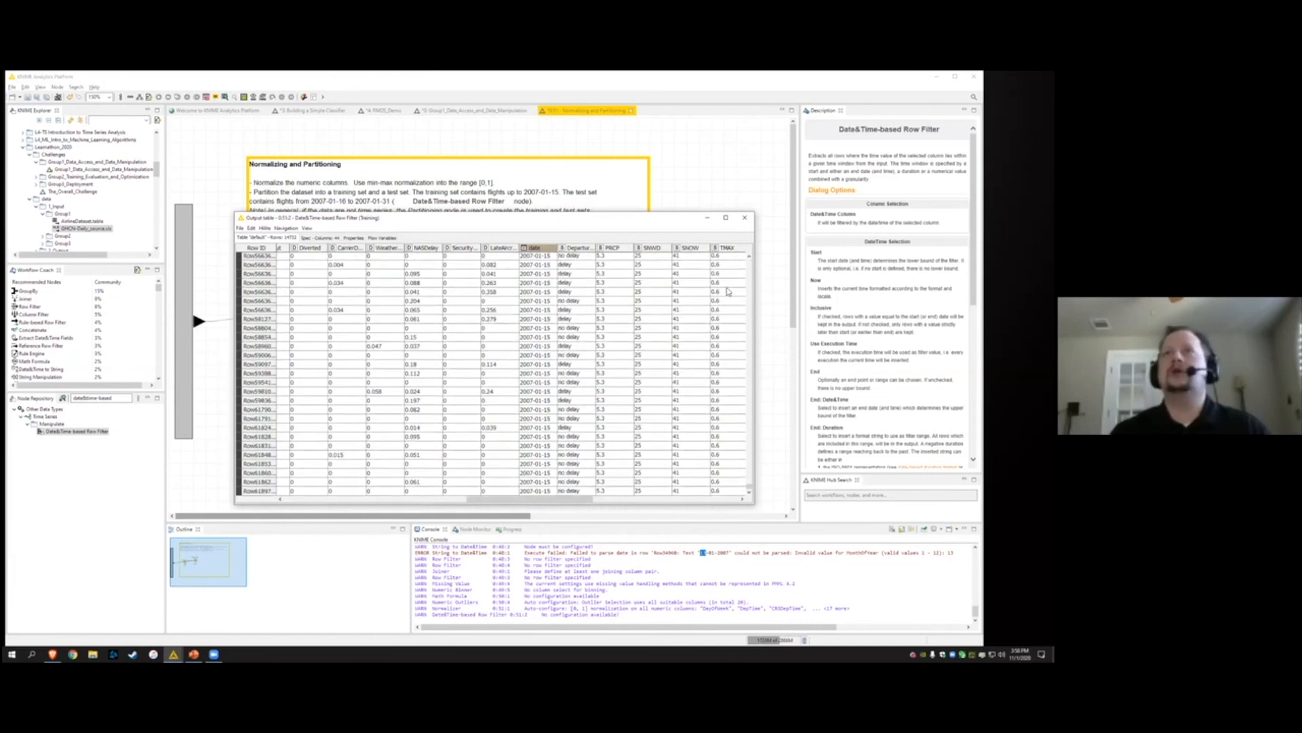
{"action": "left_click", "coordinate": [744, 218]}
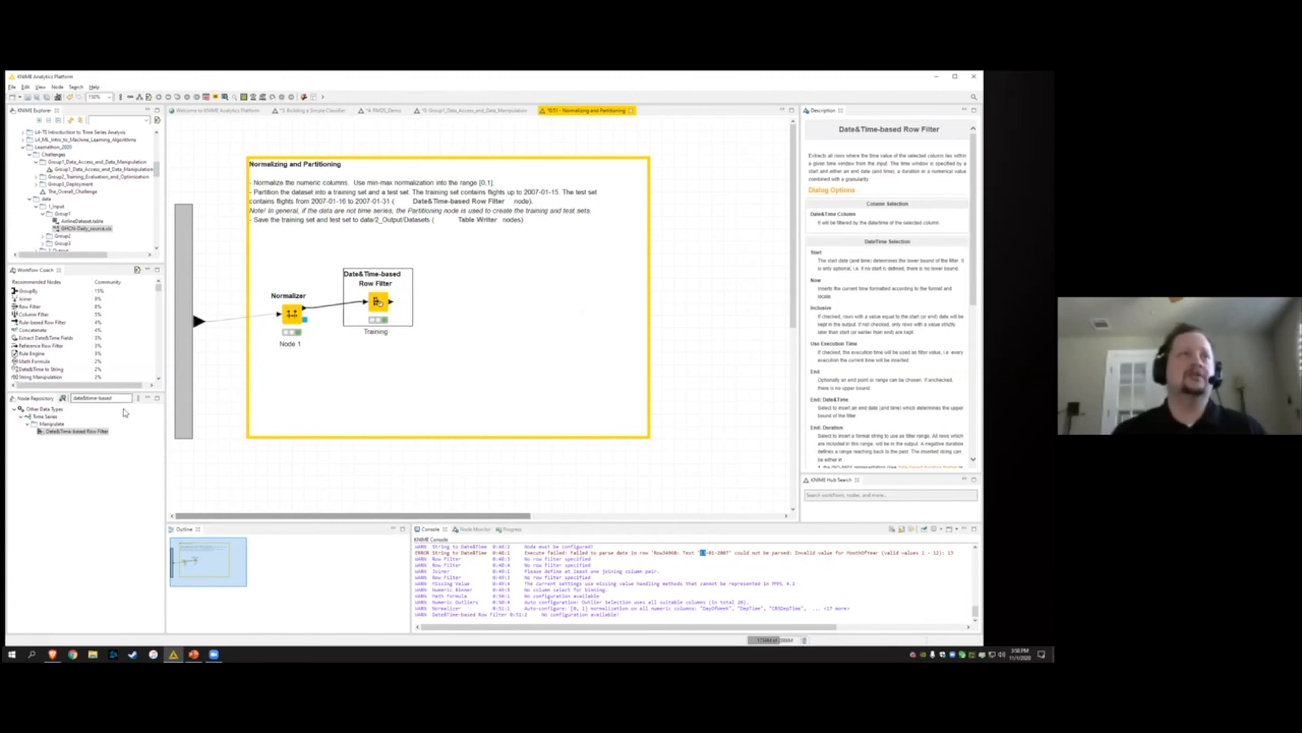
Add a second Date&Time-based Row Filter below the first, label it "Test", and feed it the Normalizer's normalized table
{"action": "left_click_drag", "start_coordinate": [71, 432], "coordinate": [377, 385]}
{"action": "left_click", "coordinate": [376, 405]}
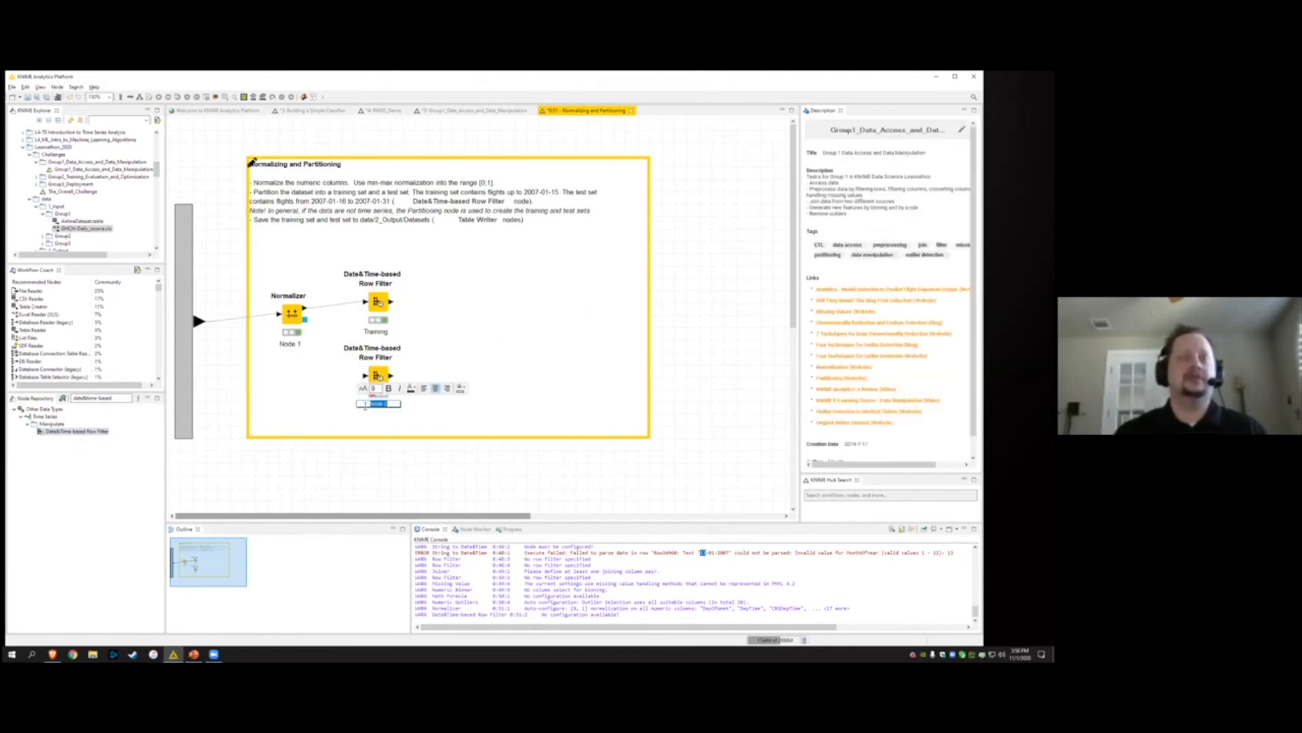
{"action": "type", "text": "Test"}
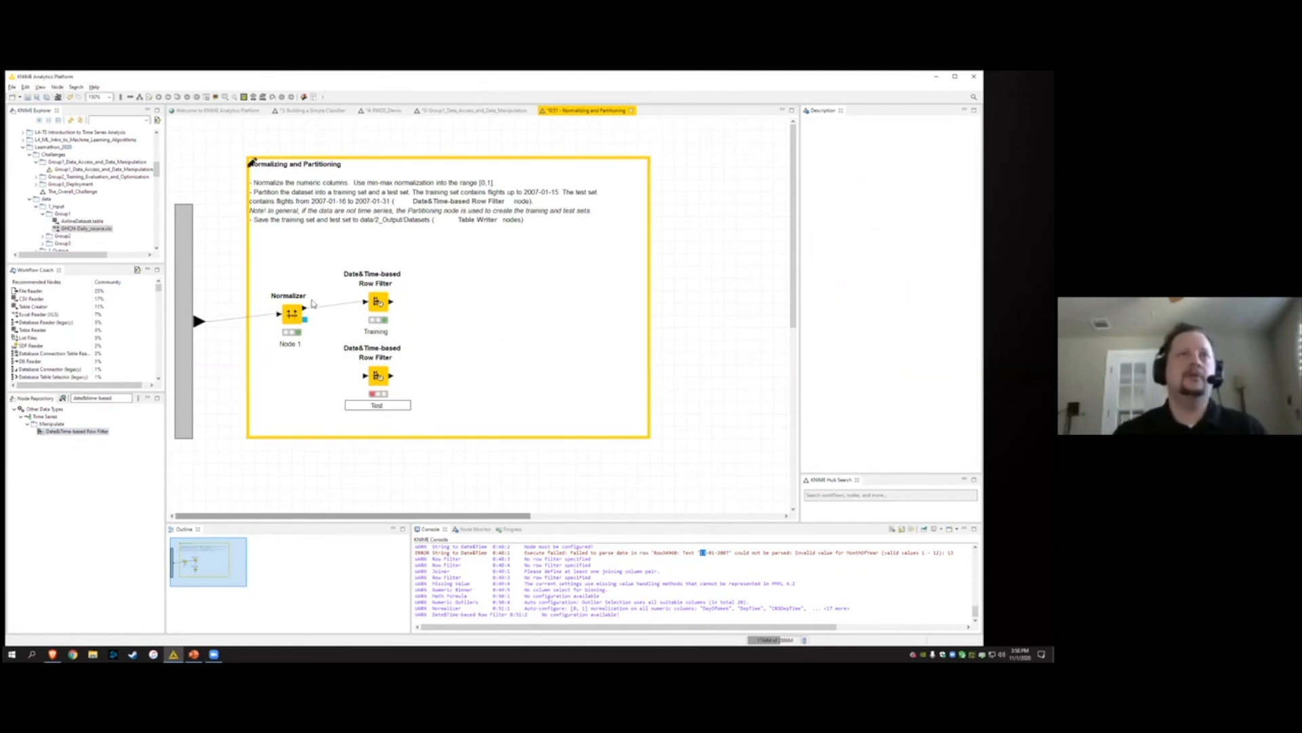
{"action": "left_click_drag", "start_coordinate": [306, 312], "coordinate": [367, 375]}
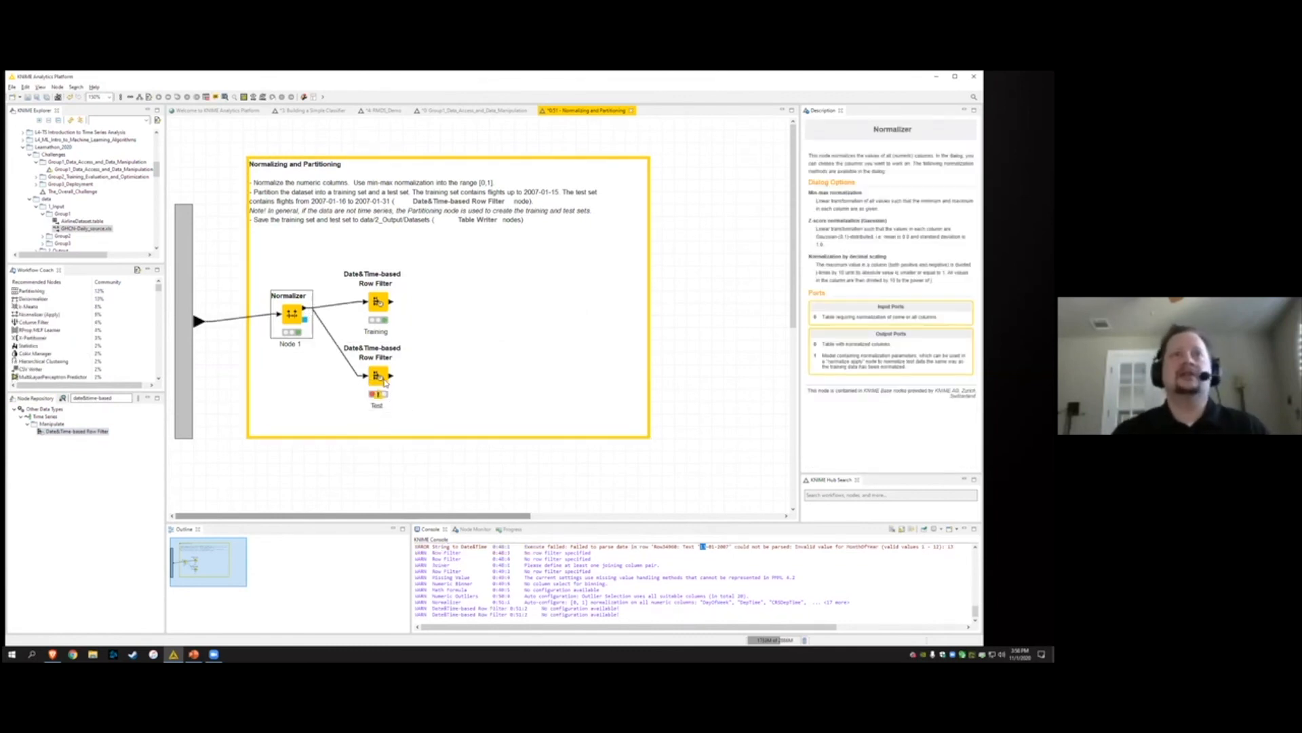
Configure the Test filter with no end bound and an inclusive start date of 2007-01-16
{"action": "double_click", "coordinate": [381, 378]}
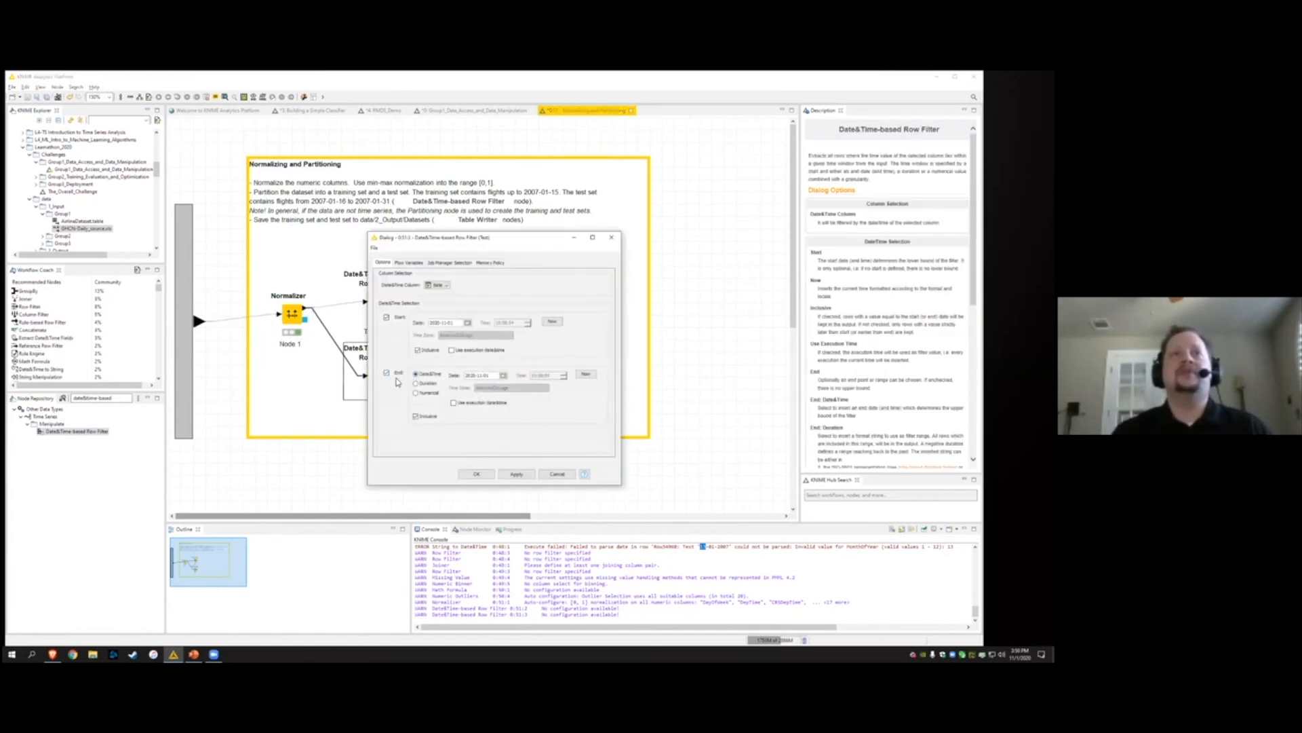
{"action": "left_click", "coordinate": [387, 374]}
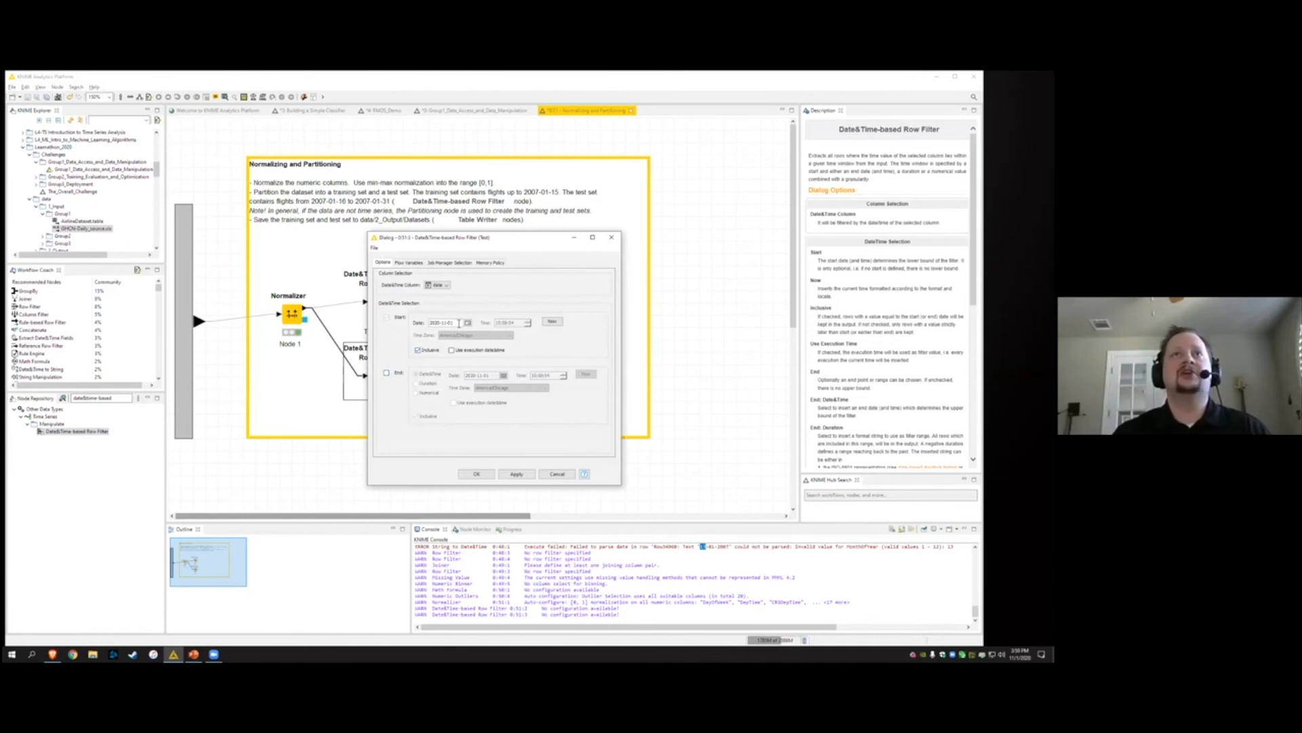
{"action": "left_click_drag", "start_coordinate": [459, 323], "coordinate": [408, 325]}
{"action": "type", "text": "2"}
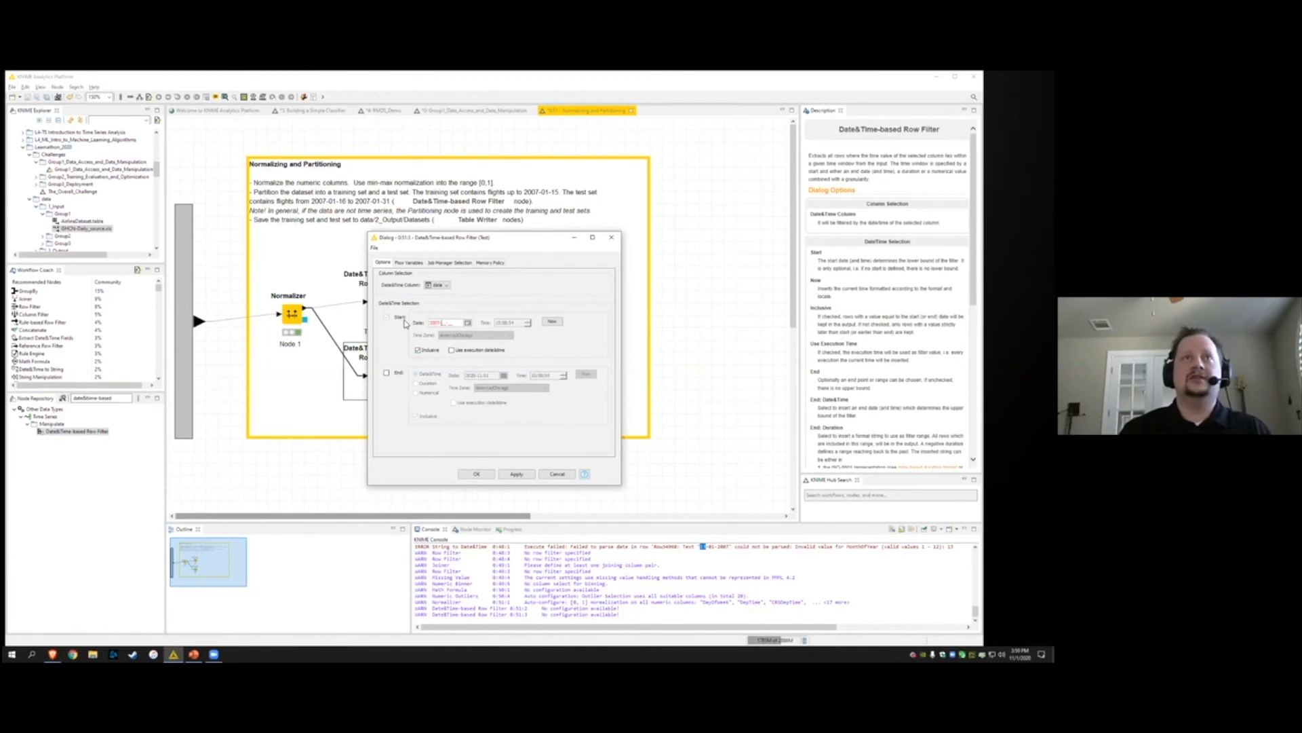
{"action": "type", "text": "007-01-16"}
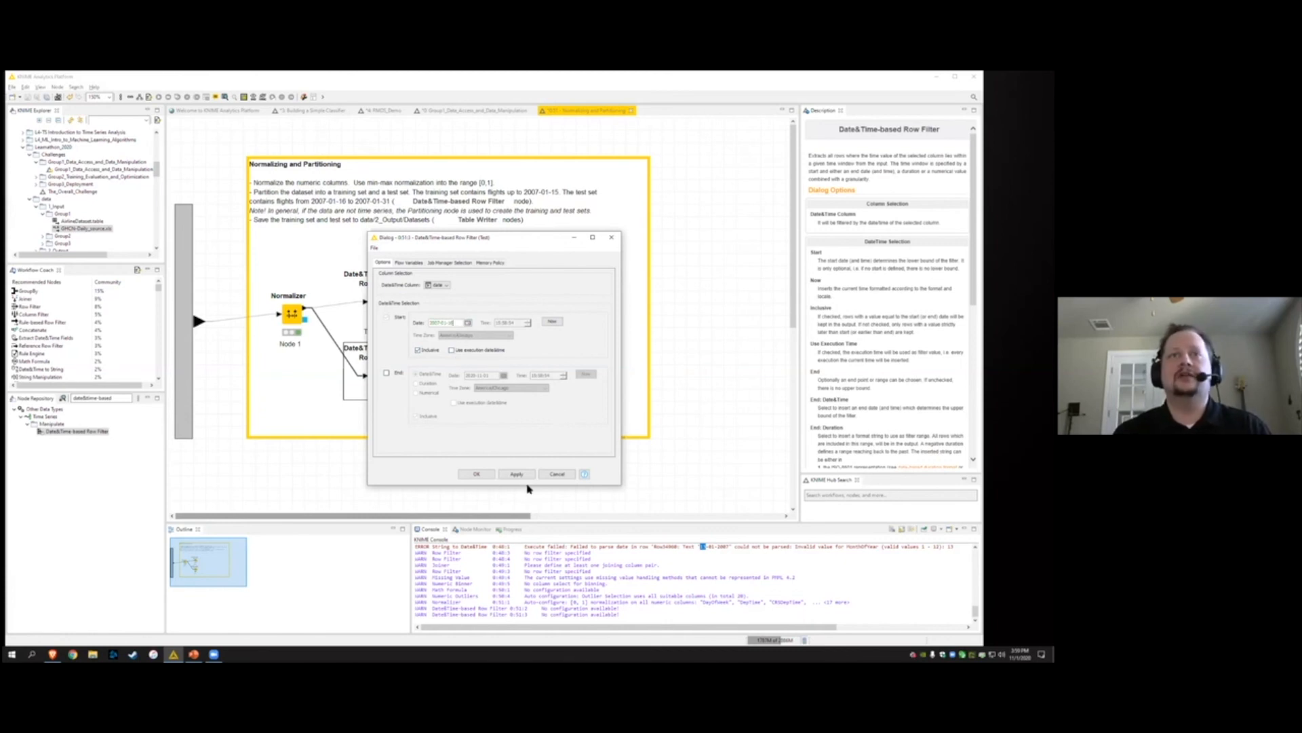
{"action": "left_click", "coordinate": [484, 477]}
Execute the Test filter and check the date column in its output table down to the last rows, closing the table when done
{"action": "right_click", "coordinate": [384, 374]}
{"action": "left_click", "coordinate": [403, 389]}
{"action": "right_click", "coordinate": [379, 374]}
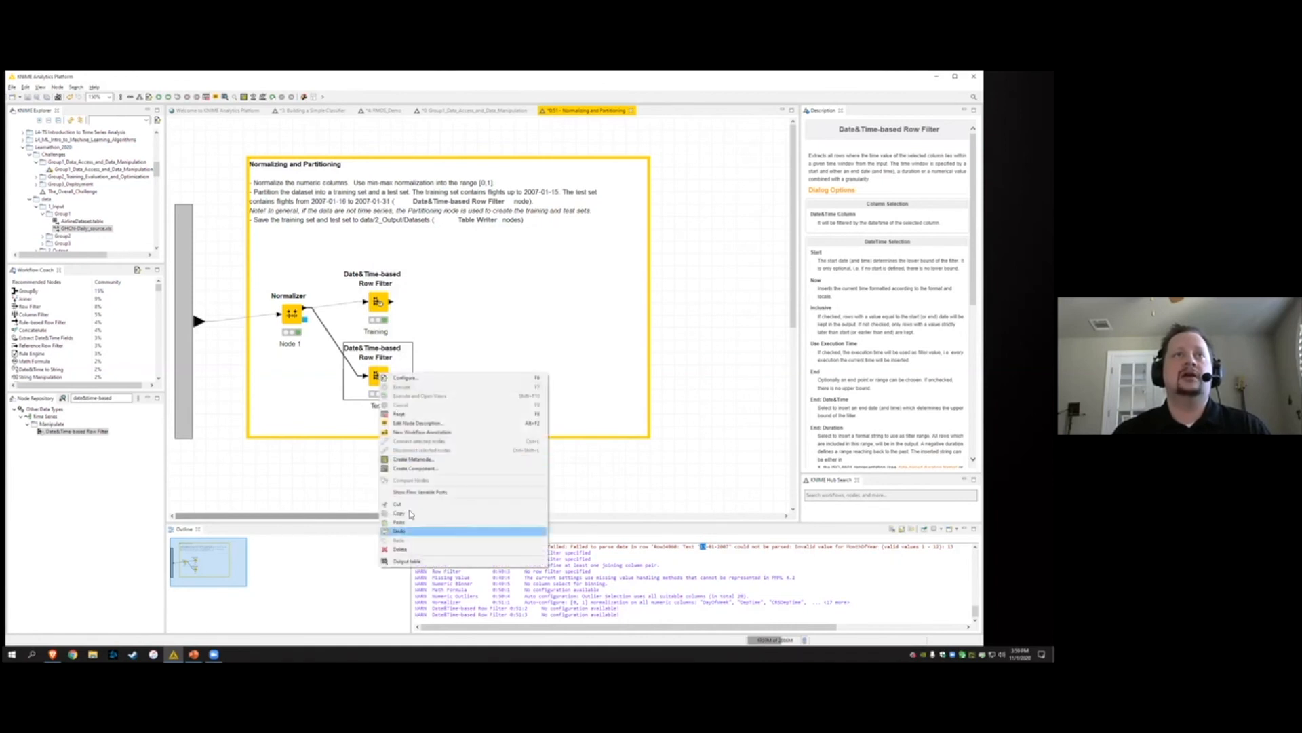
{"action": "left_click", "coordinate": [417, 562]}
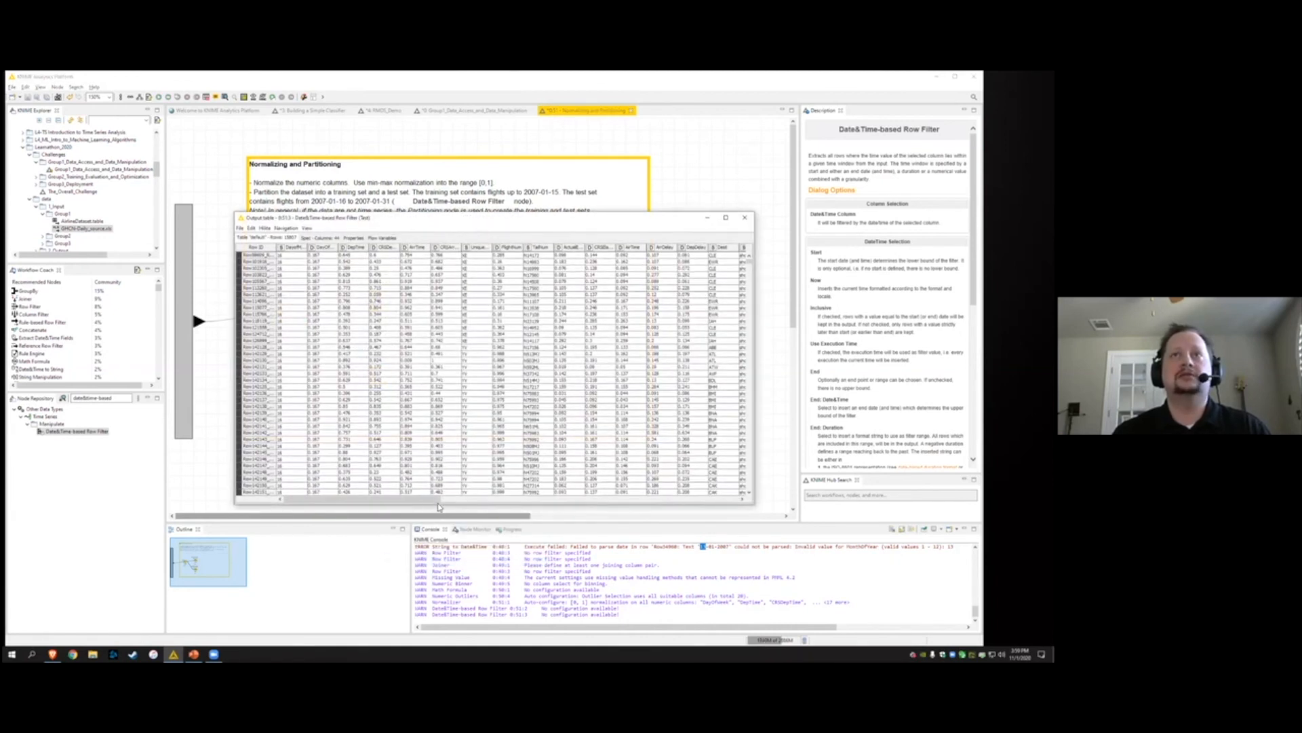
{"action": "left_click_drag", "start_coordinate": [478, 500], "coordinate": [597, 502]}
{"action": "left_click", "coordinate": [594, 256]}
{"action": "left_click_drag", "start_coordinate": [750, 262], "coordinate": [753, 492]}
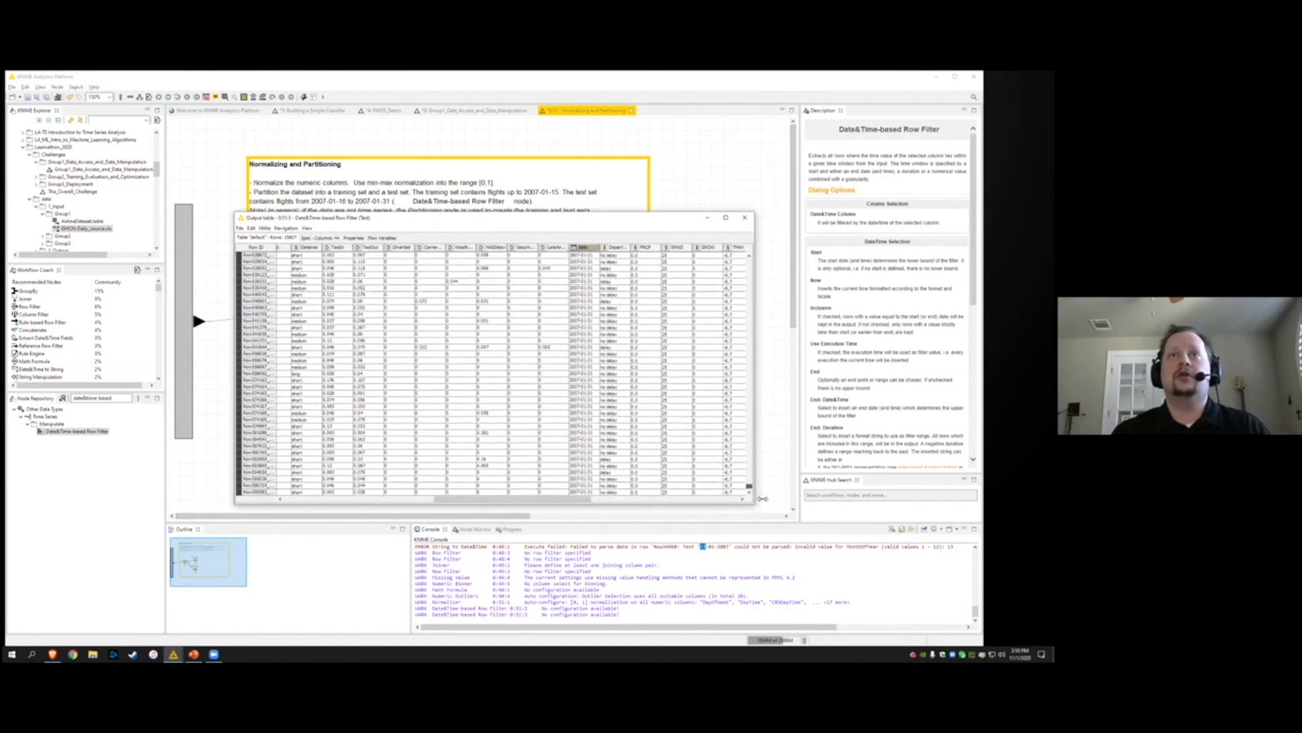
{"action": "left_click", "coordinate": [747, 218]}
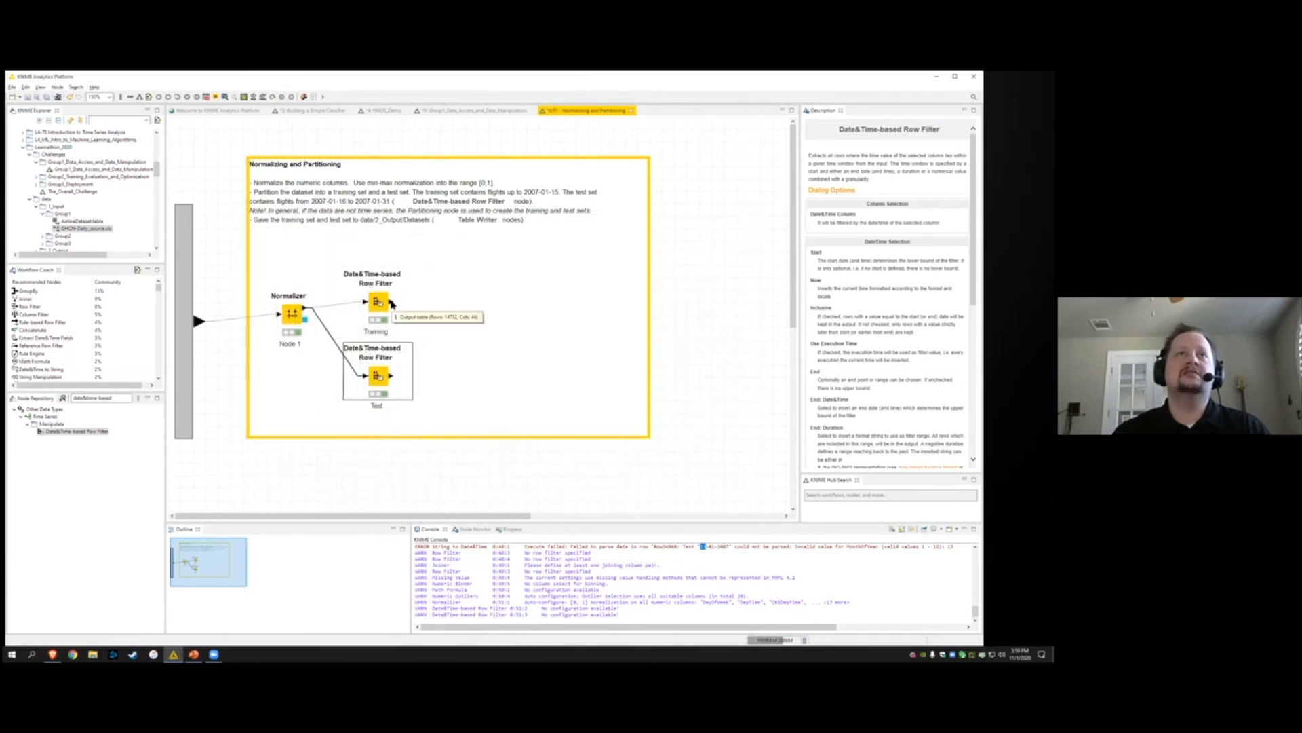
{"action": "mouse_move", "coordinate": [392, 382]}
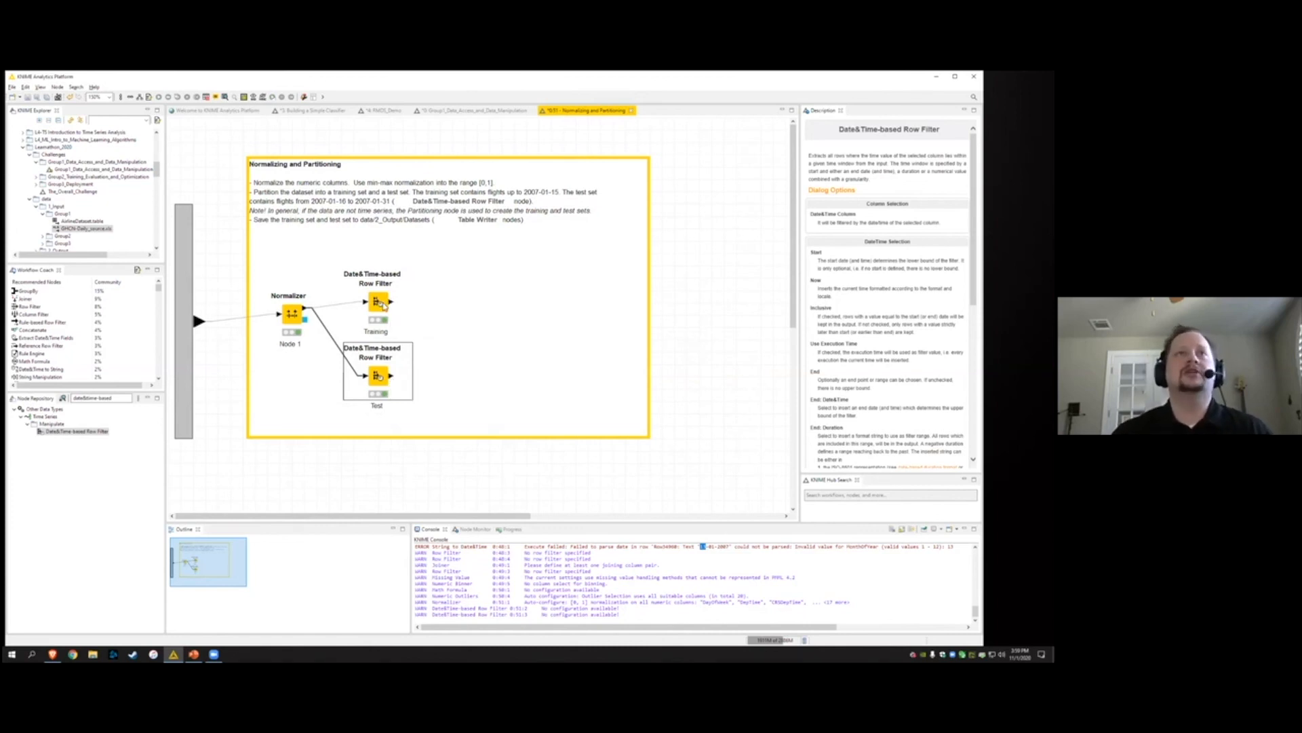
{"action": "mouse_move", "coordinate": [391, 303]}
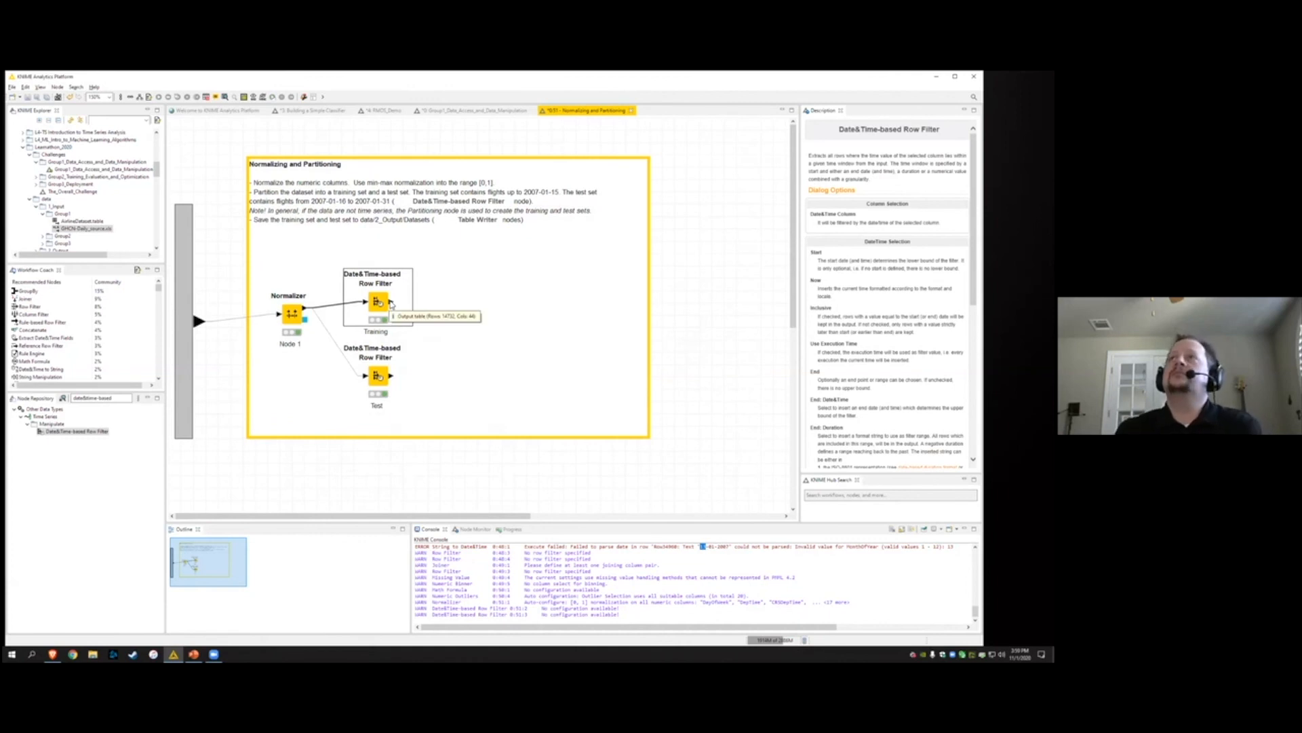
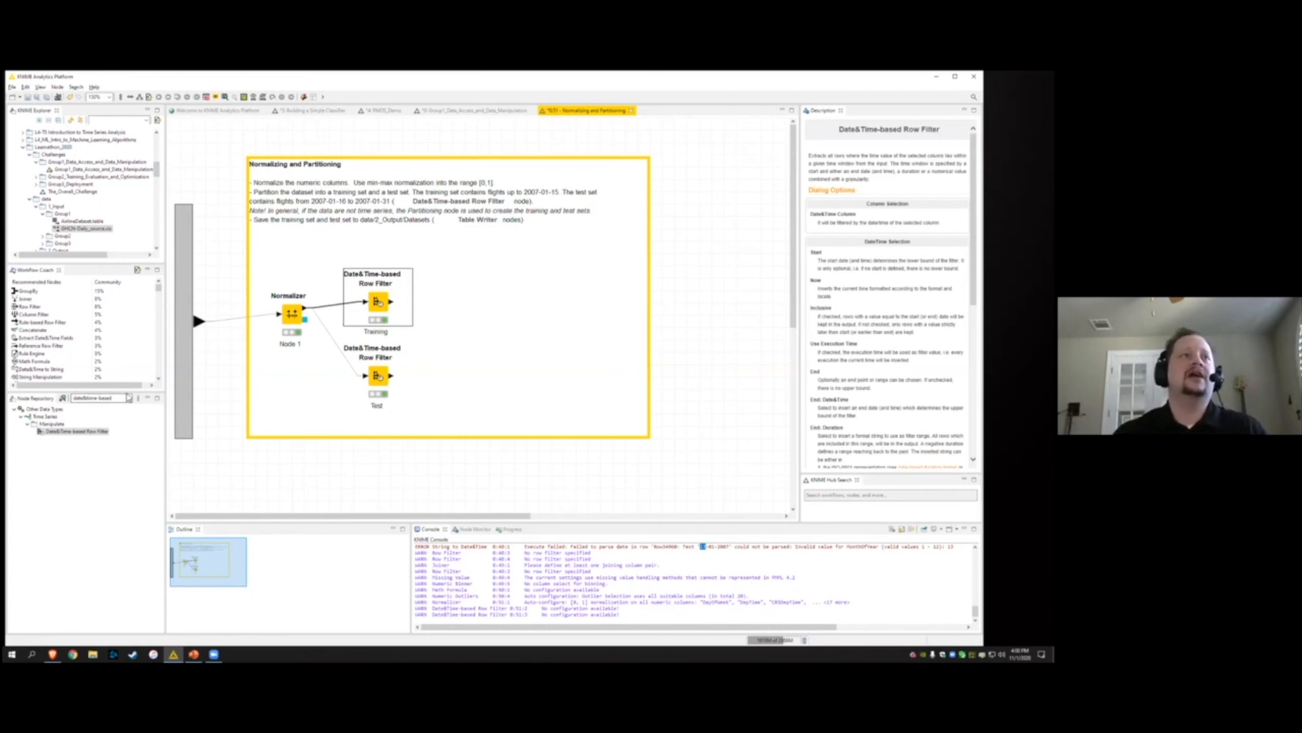
Find the Table Writer node in the repository and place one beside each of the Training and Test filters
{"action": "left_click", "coordinate": [49, 400]}
{"action": "type", "text": "Table w"}
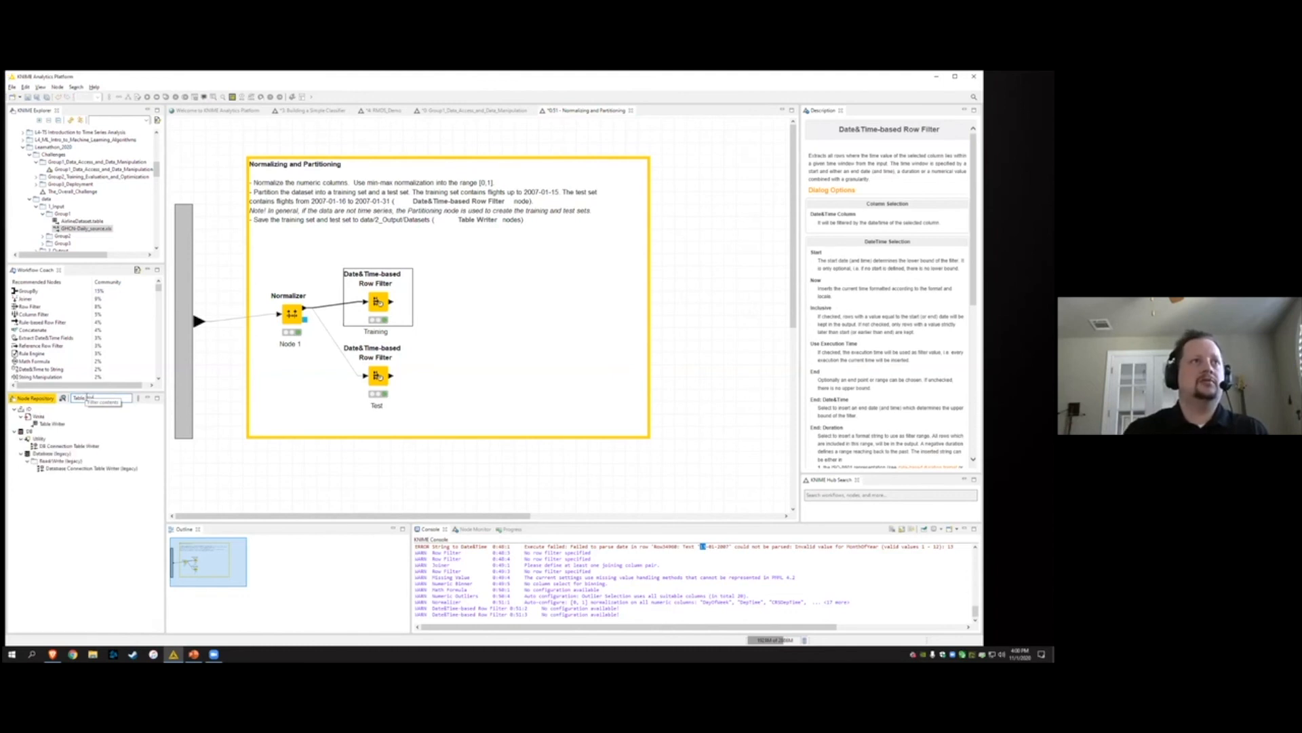
{"action": "type", "text": "riter"}
{"action": "left_click_drag", "start_coordinate": [51, 426], "coordinate": [468, 303]}
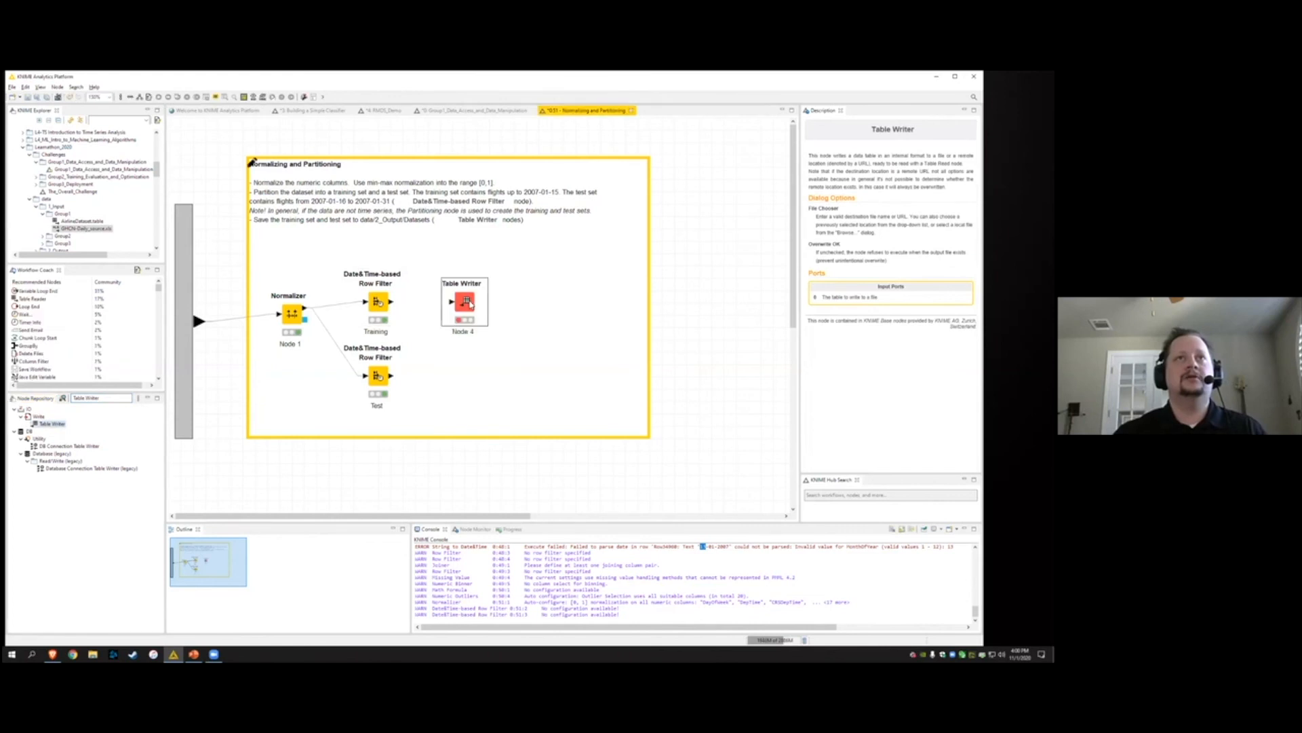
{"action": "left_click_drag", "start_coordinate": [54, 425], "coordinate": [467, 384]}
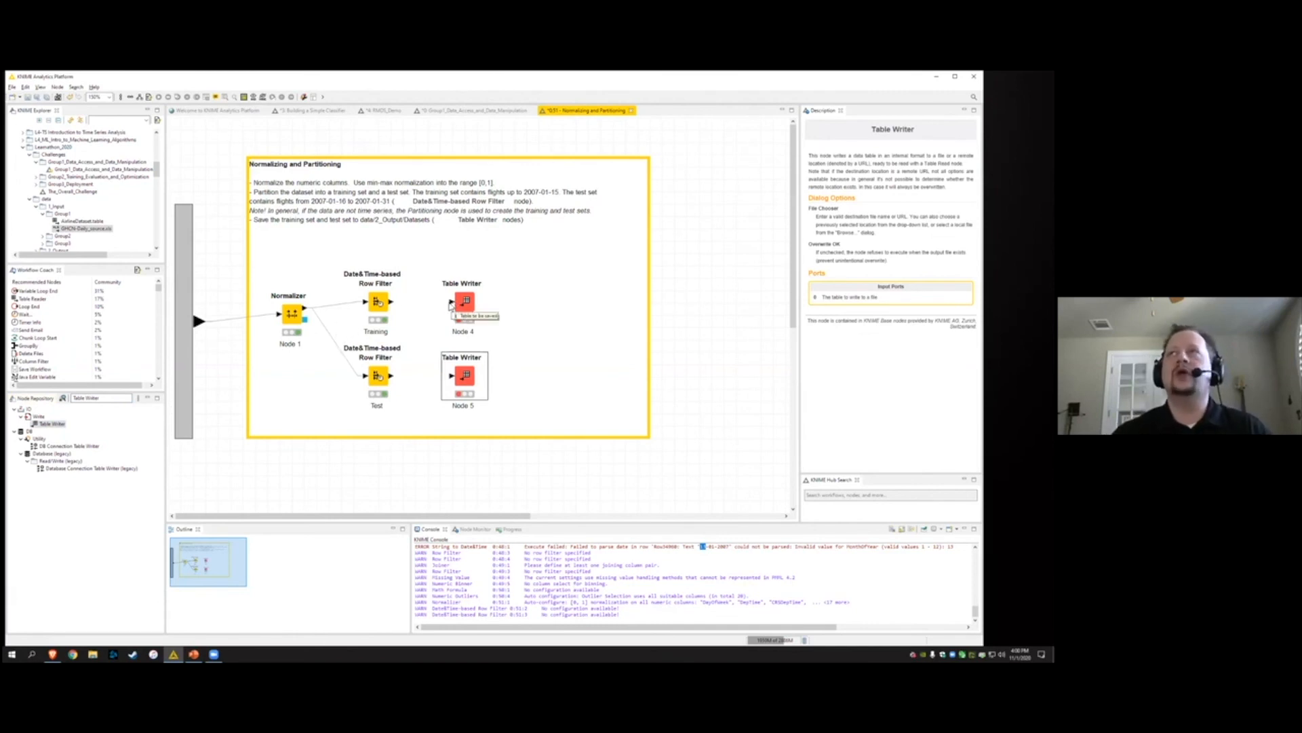
Connect the Training and Test filters' outputs to their respective Table Writer nodes
{"action": "left_click_drag", "start_coordinate": [391, 301], "coordinate": [453, 304]}
{"action": "left_click_drag", "start_coordinate": [392, 376], "coordinate": [452, 375]}
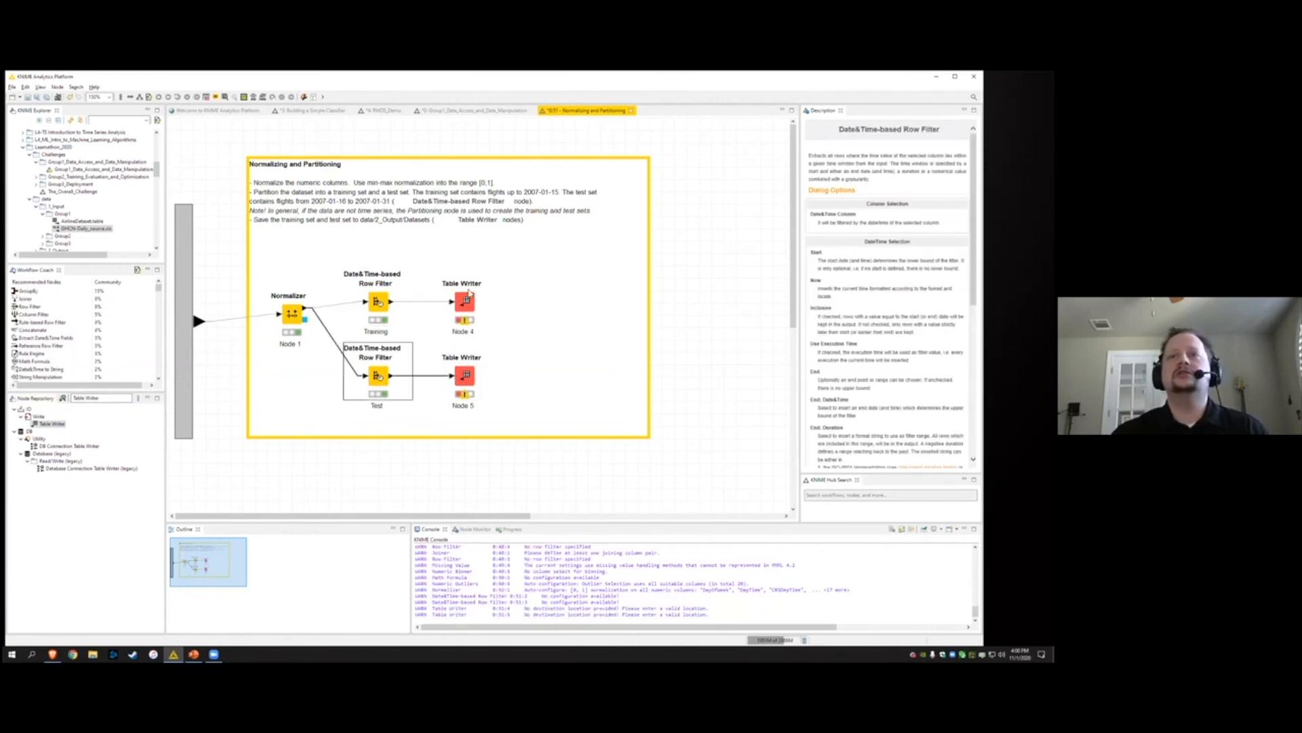
Configure the Training branch's Table Writer, browsing for its output location from the C drive into the OnlineSummit2020 workspace folder
{"action": "double_click", "coordinate": [466, 301]}
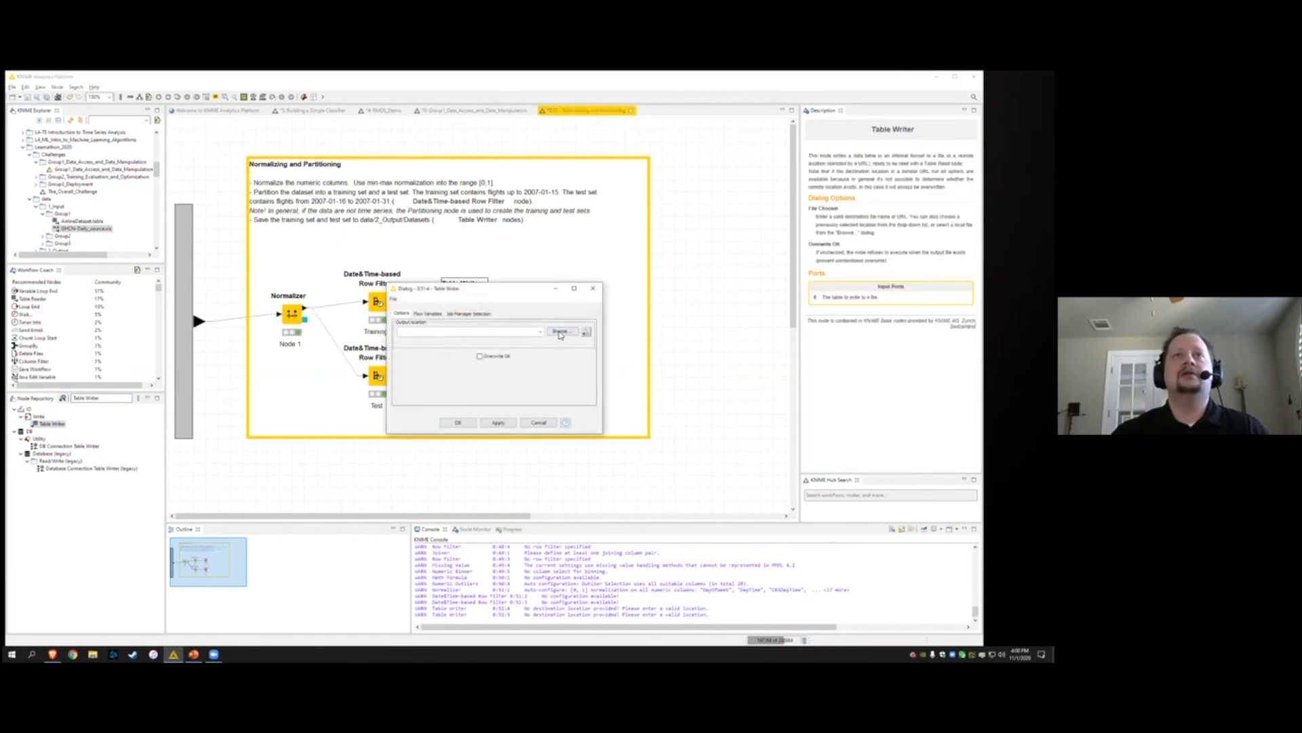
{"action": "left_click", "coordinate": [561, 332]}
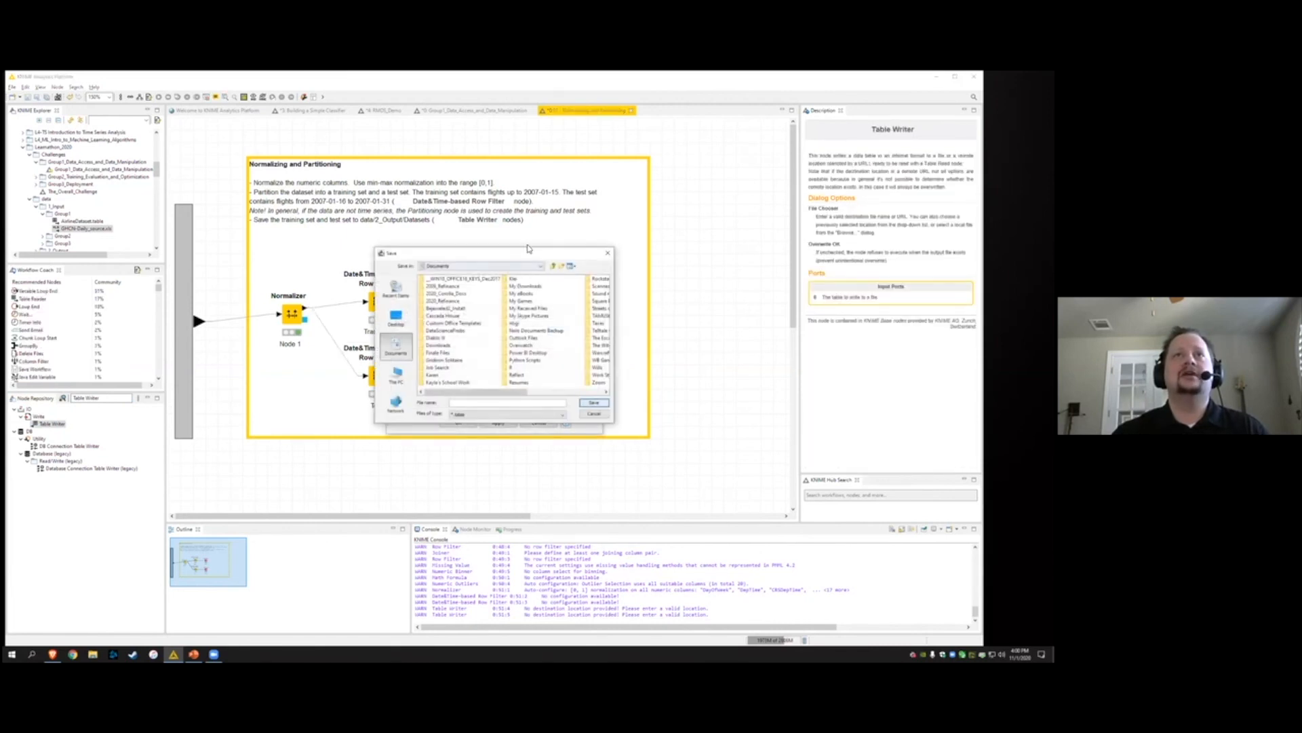
{"action": "left_click", "coordinate": [399, 323]}
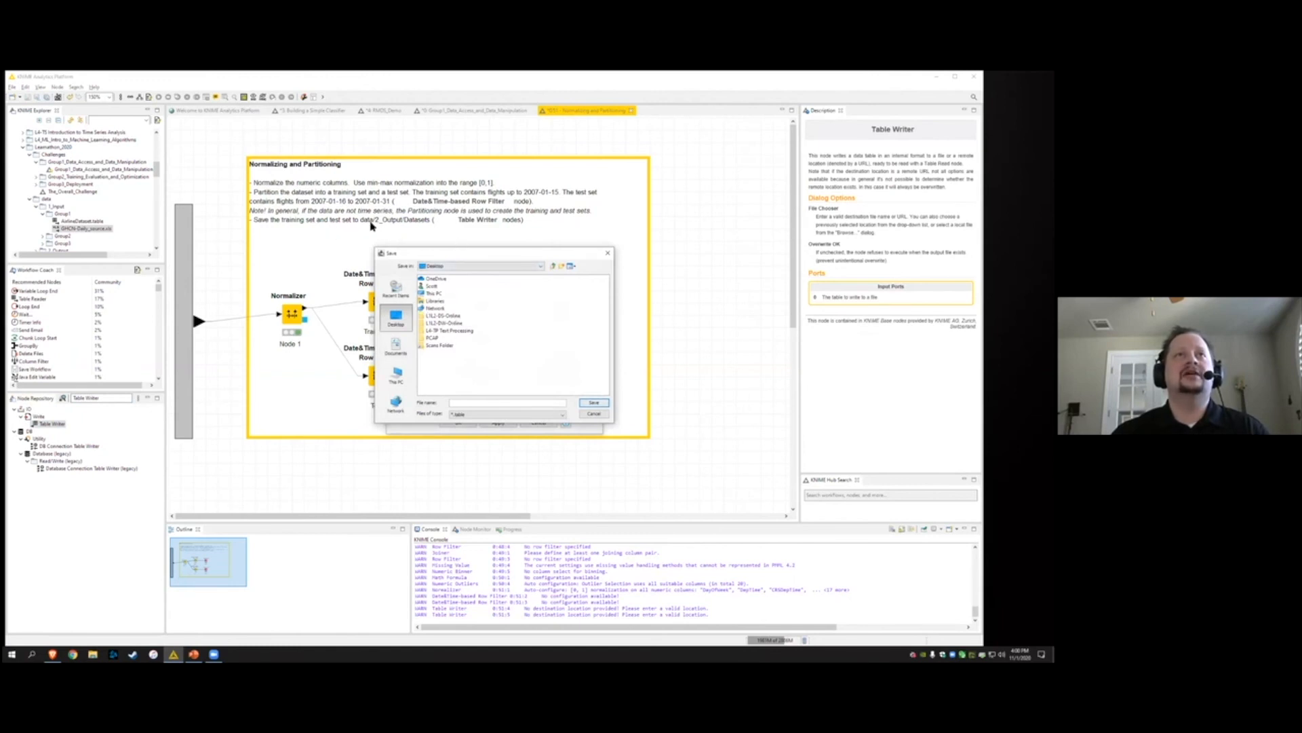
{"action": "left_click", "coordinate": [477, 270]}
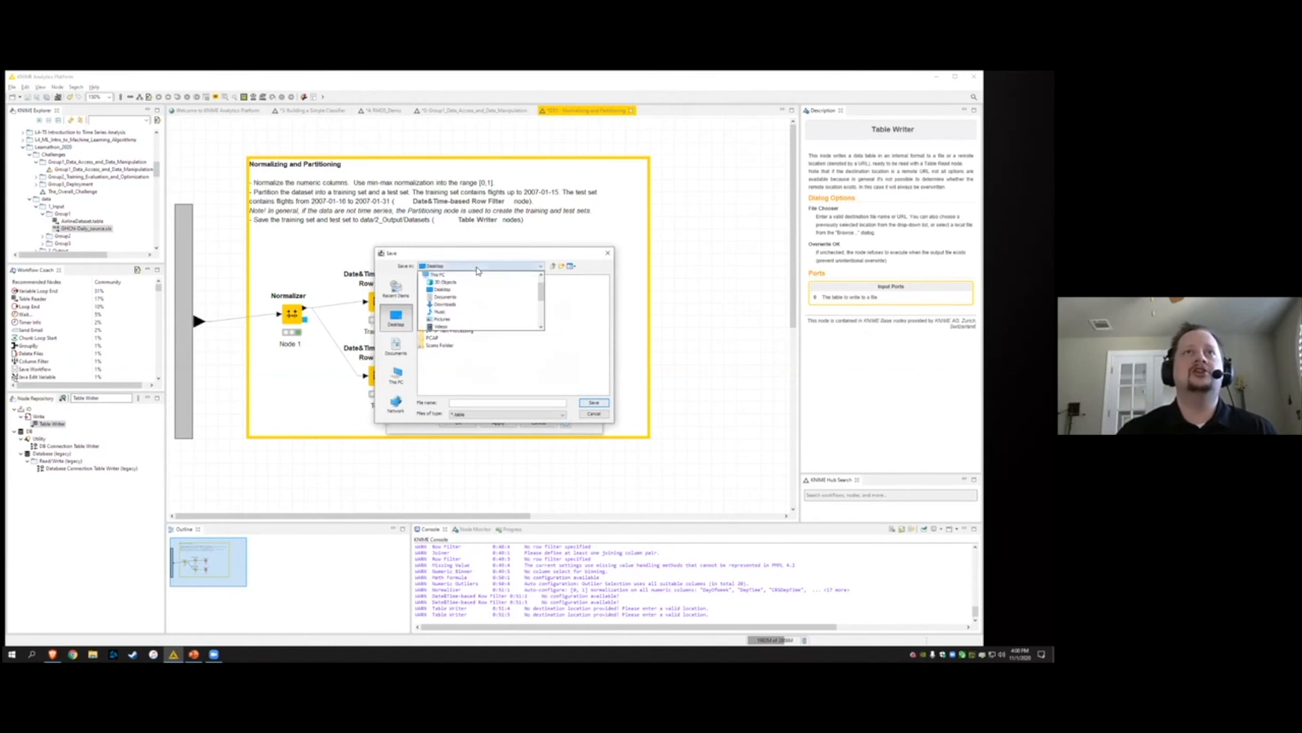
{"action": "scroll", "coordinate": [479, 296], "scroll_direction": "down", "scroll_amount": 3}
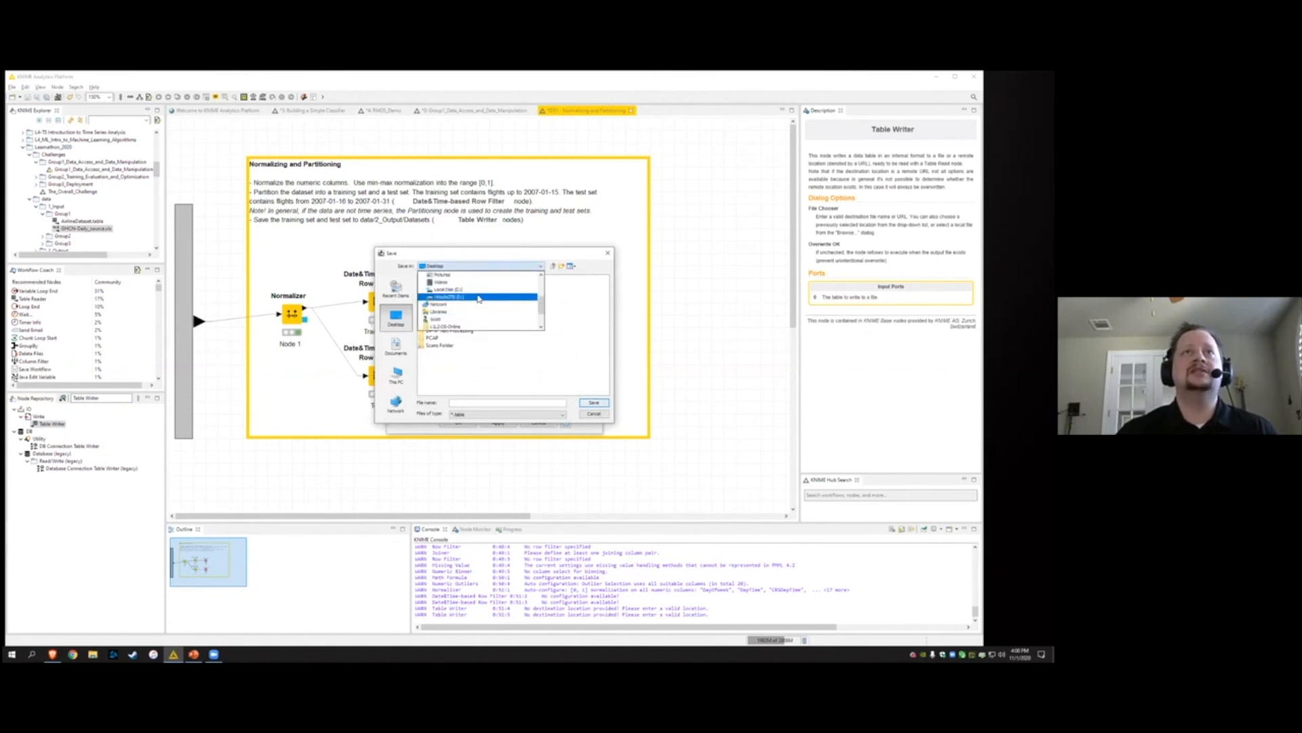
{"action": "left_click", "coordinate": [479, 292]}
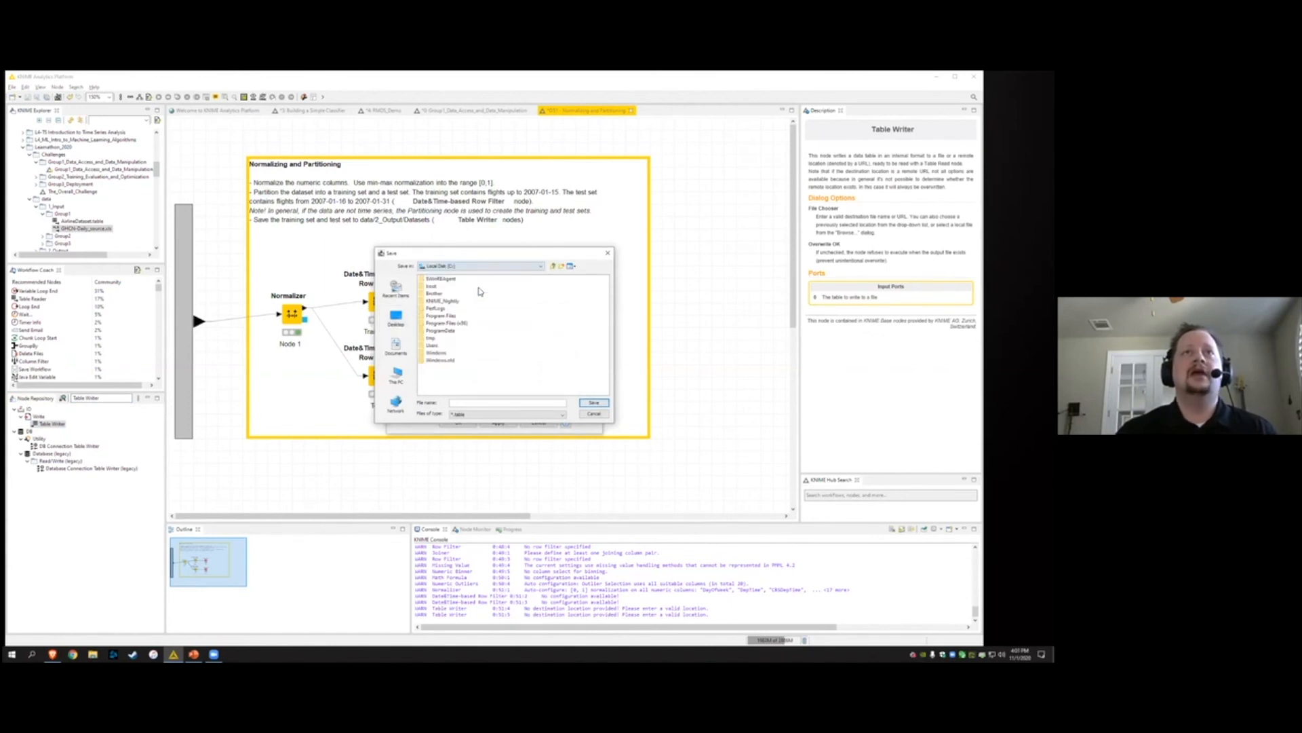
{"action": "double_click", "coordinate": [432, 348]}
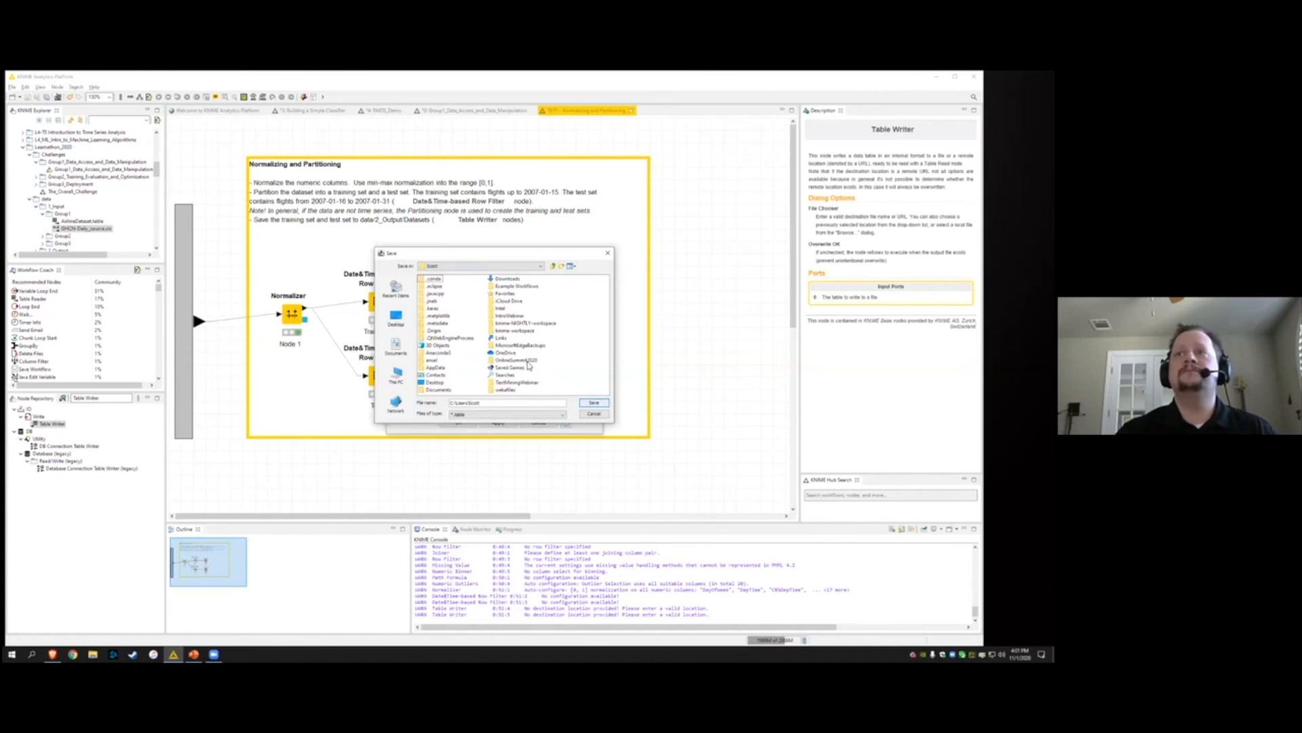
{"action": "double_click", "coordinate": [528, 363]}
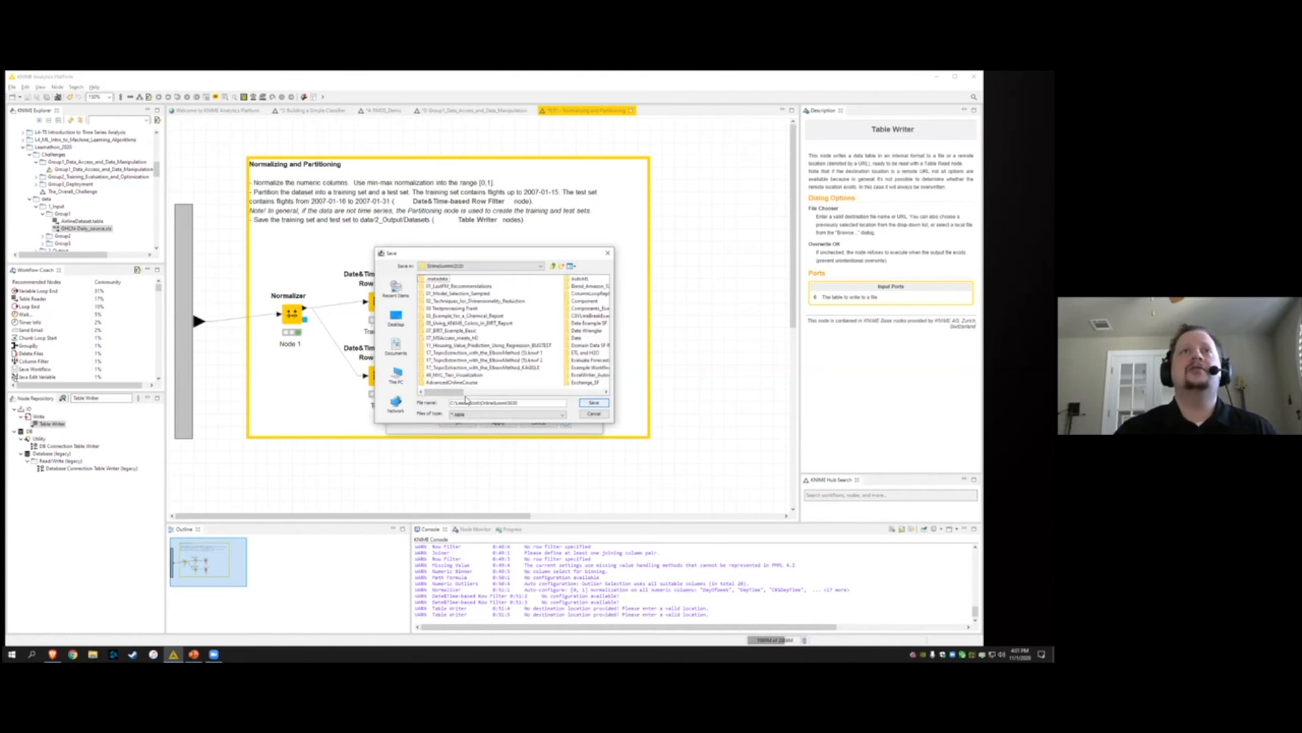
Go into Learnathon_2020, data, 2_Output and Datasets as the destination folder for the training table
{"action": "mouse_move", "coordinate": [459, 397]}
{"action": "left_mouse_down"}
{"action": "mouse_move", "coordinate": [484, 396]}
{"action": "mouse_move", "coordinate": [459, 397]}
{"action": "left_mouse_up"}
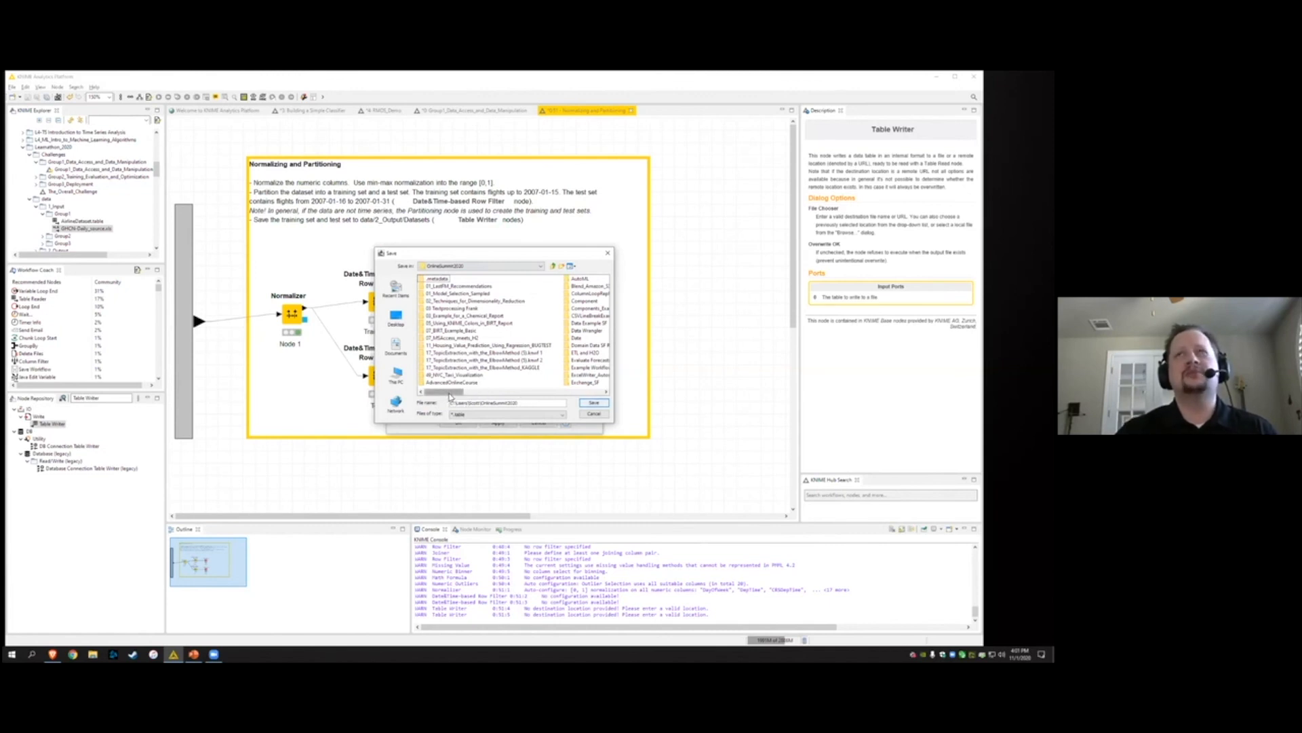
{"action": "left_click_drag", "start_coordinate": [450, 398], "coordinate": [489, 398]}
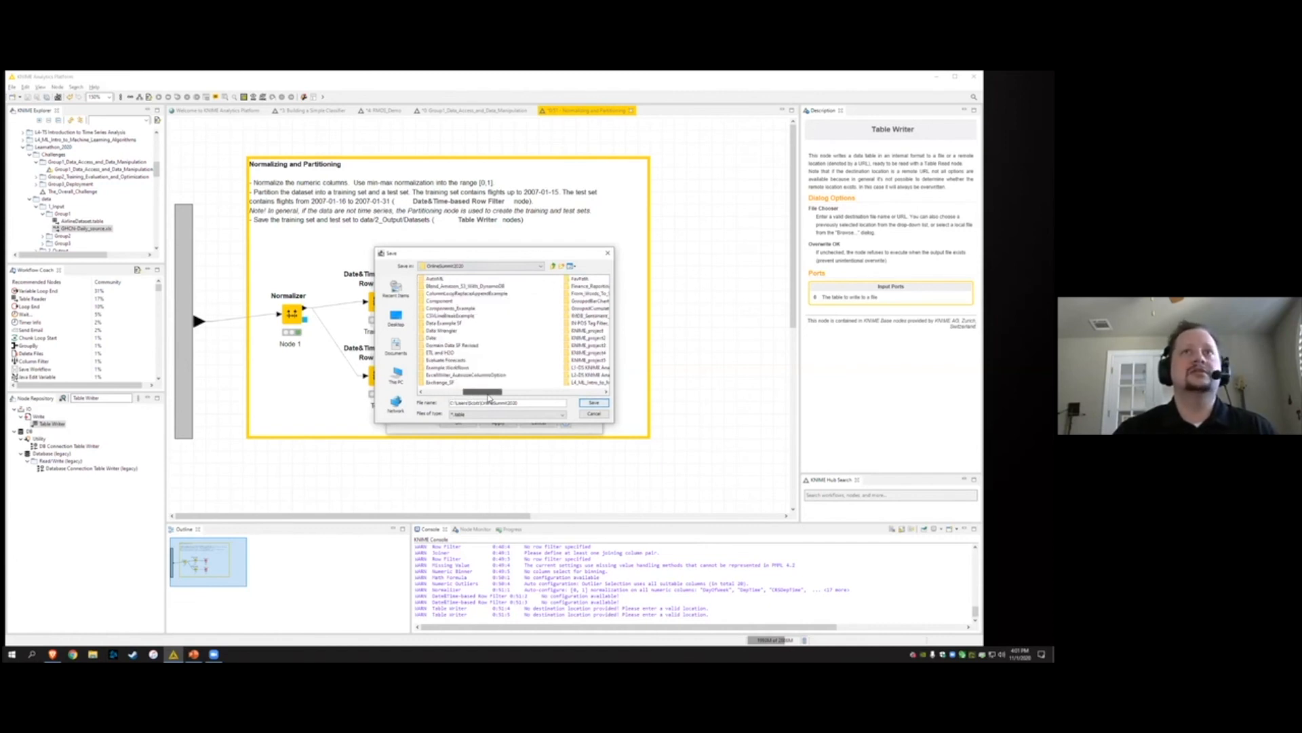
{"action": "left_click_drag", "start_coordinate": [491, 398], "coordinate": [530, 399]}
{"action": "left_click", "coordinate": [587, 300]}
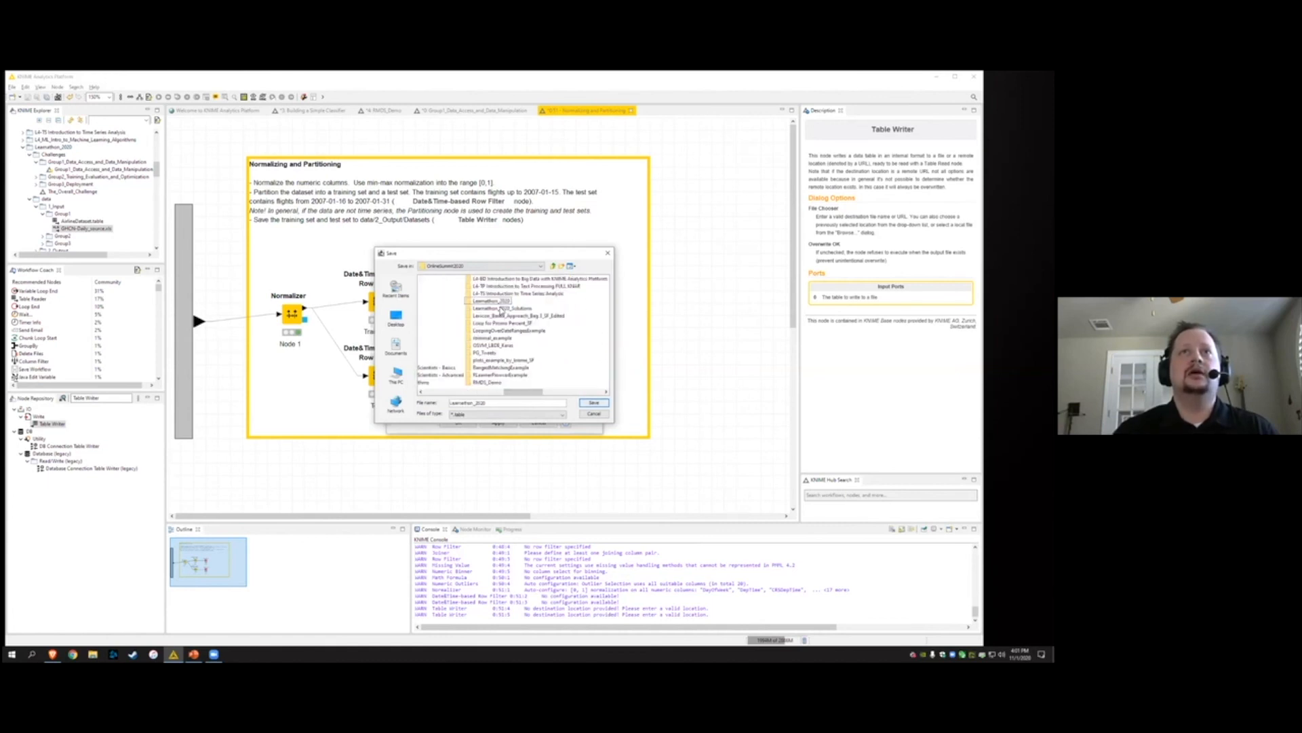
{"action": "double_click", "coordinate": [500, 301]}
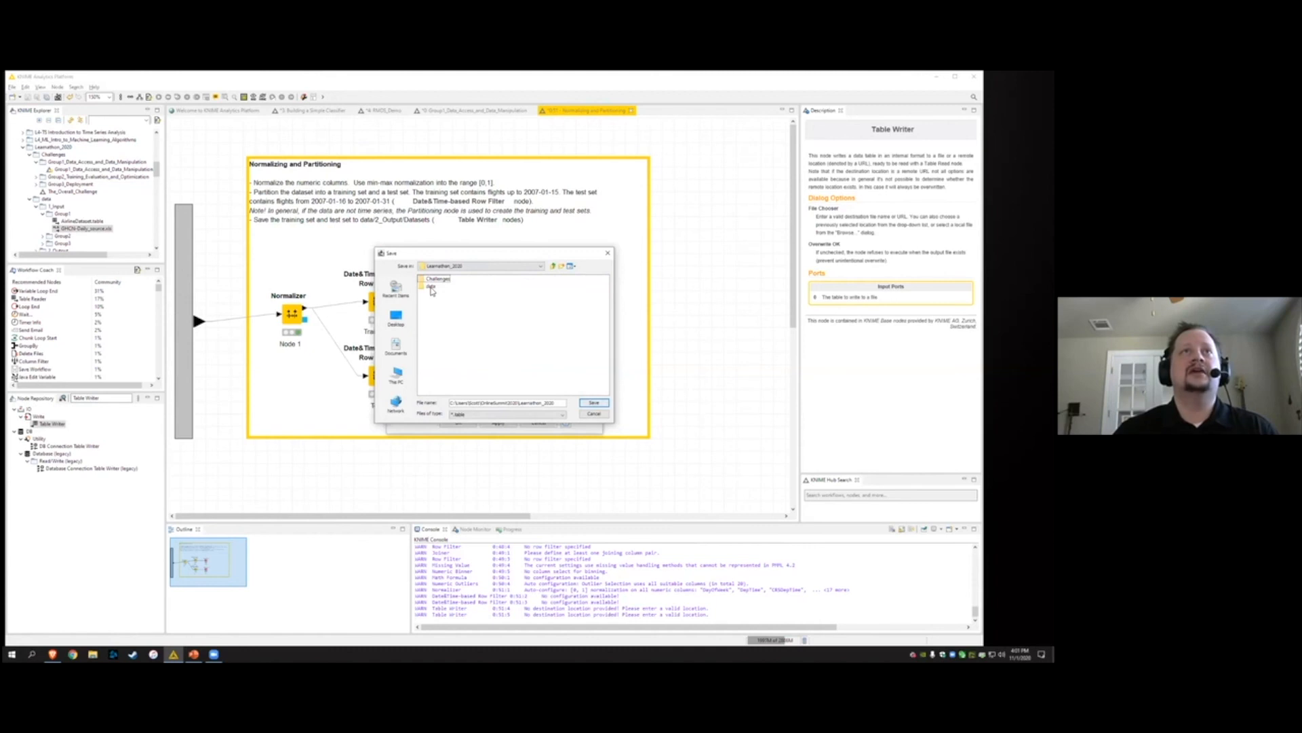
{"action": "double_click", "coordinate": [431, 287]}
{"action": "double_click", "coordinate": [433, 288]}
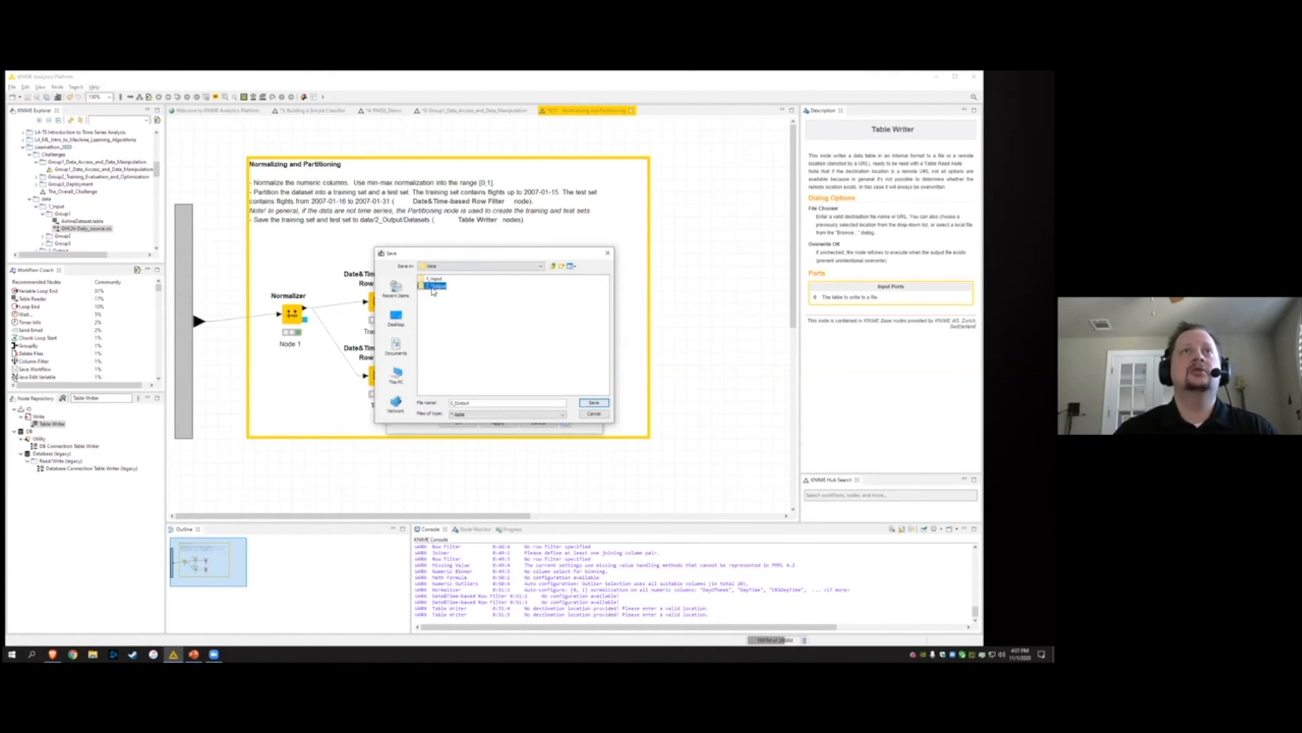
{"action": "double_click", "coordinate": [434, 278]}
Name the output file RWDS_training.table inside the Datasets folder and accept the Table Writer configuration
{"action": "left_click", "coordinate": [565, 405]}
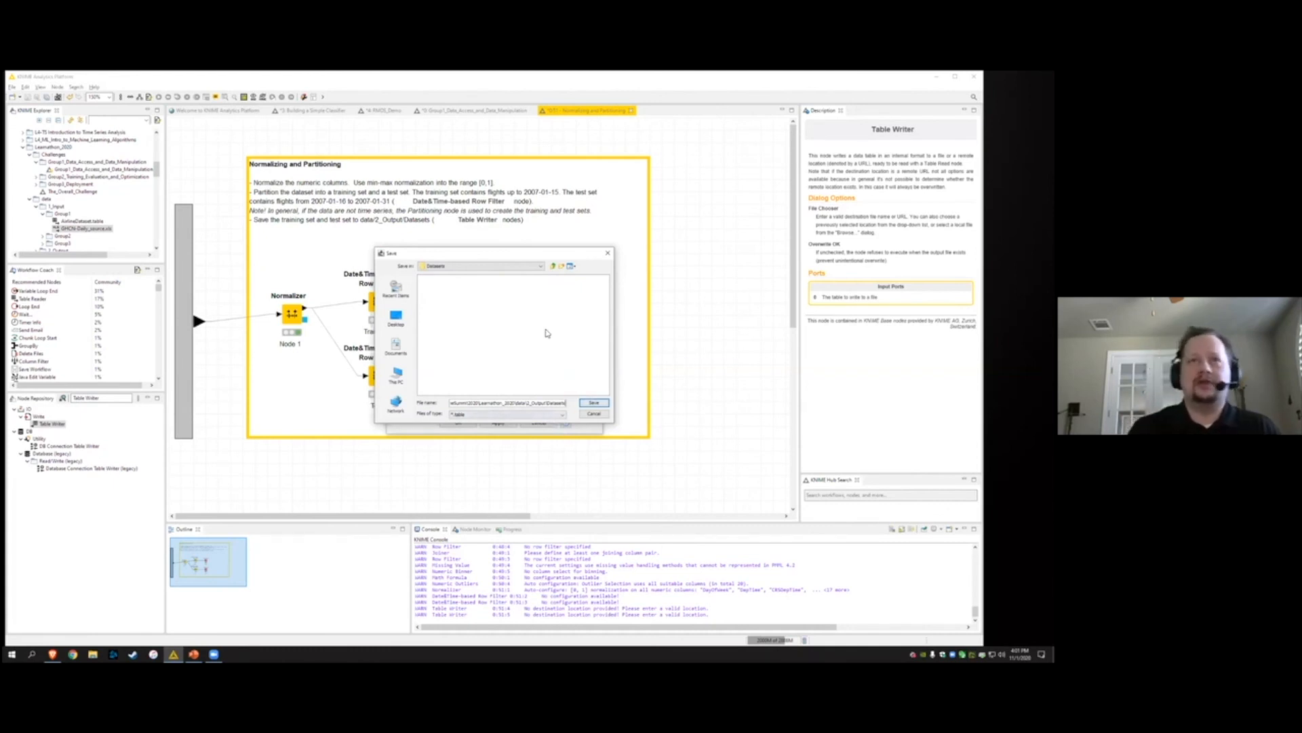
{"action": "type", "text": "\\"}
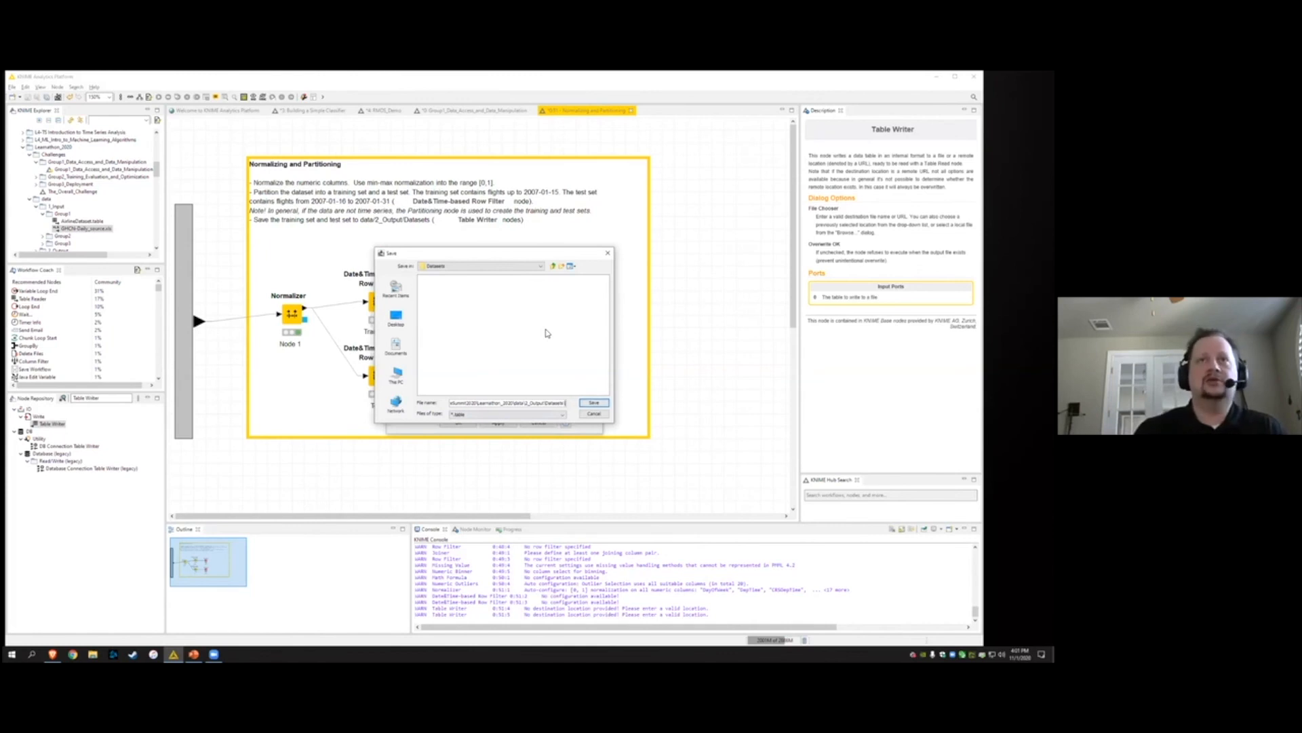
{"action": "type", "text": "trAIN"}
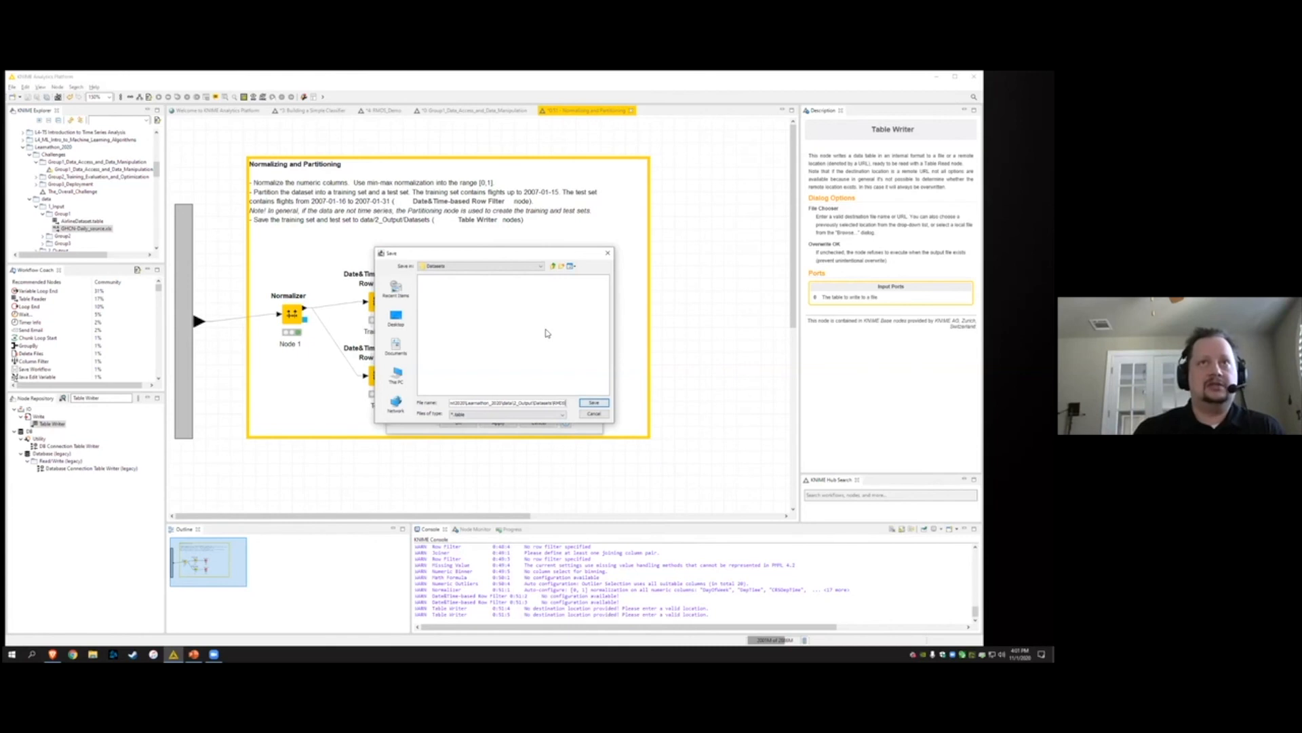
{"action": "type", "text": "_"}
{"action": "type", "text": "t"}
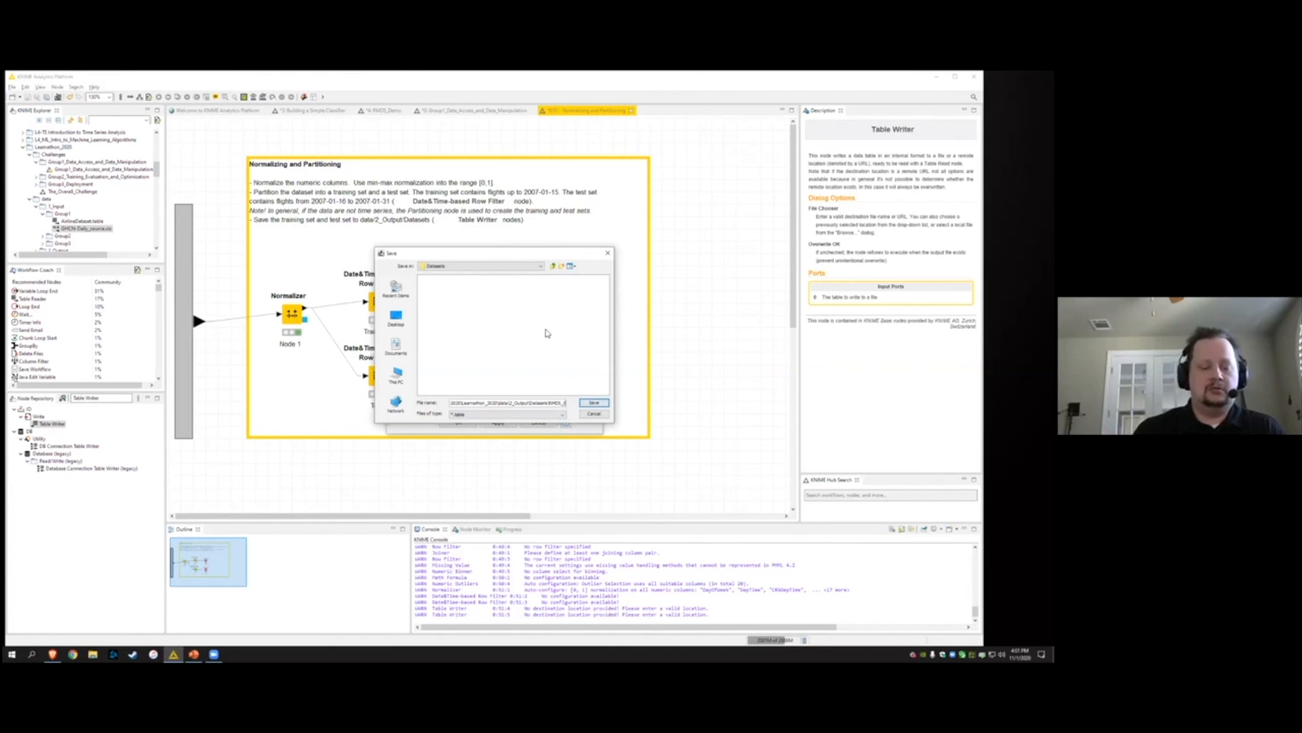
{"action": "type", "text": "raining.table"}
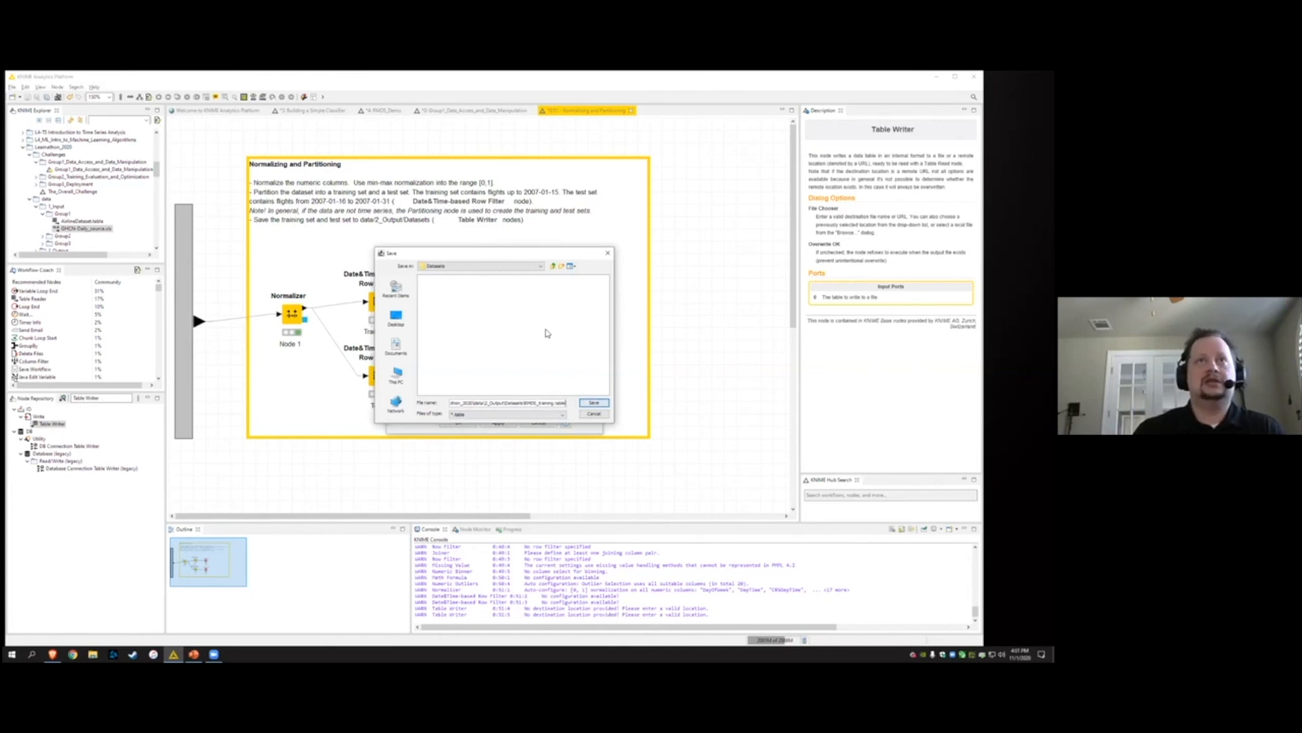
{"action": "left_click", "coordinate": [599, 403]}
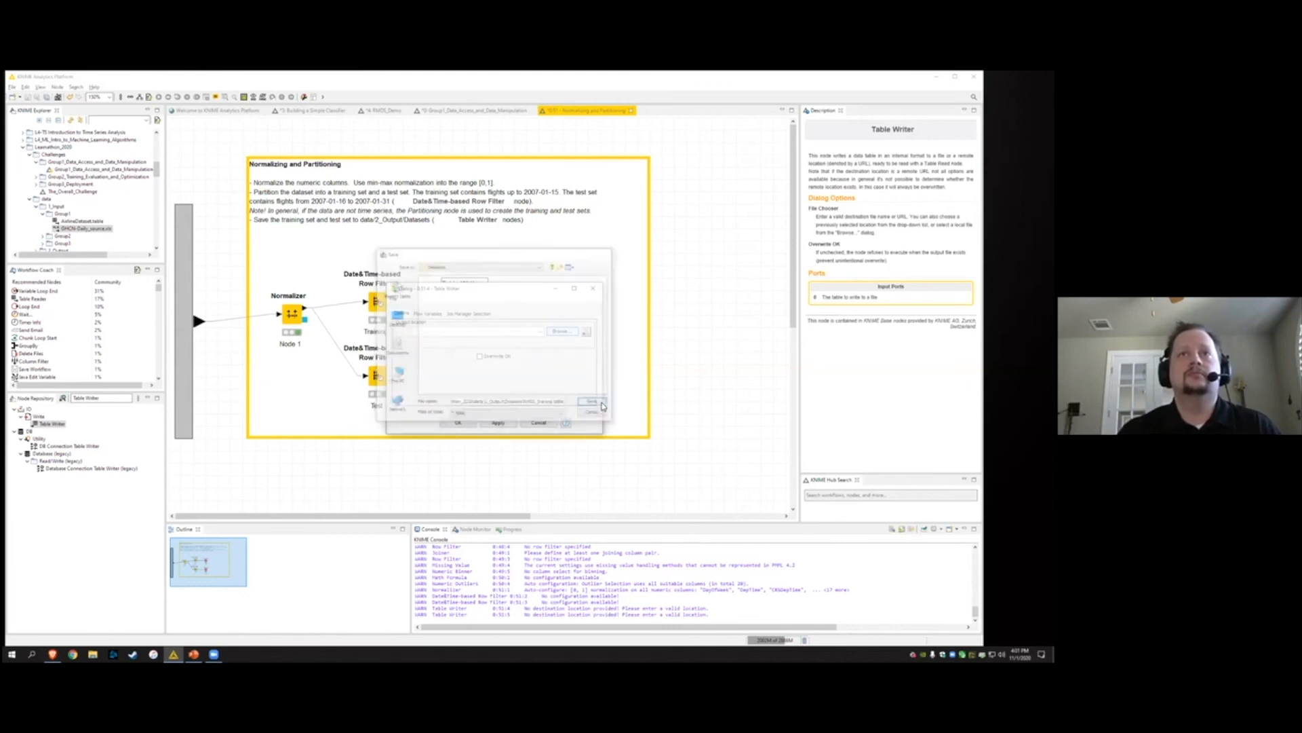
{"action": "left_click", "coordinate": [458, 422]}
Execute the Table Writer on the Training branch to save the training set
{"action": "right_click", "coordinate": [464, 301]}
{"action": "left_click", "coordinate": [490, 314]}
{"action": "right_click", "coordinate": [468, 310]}
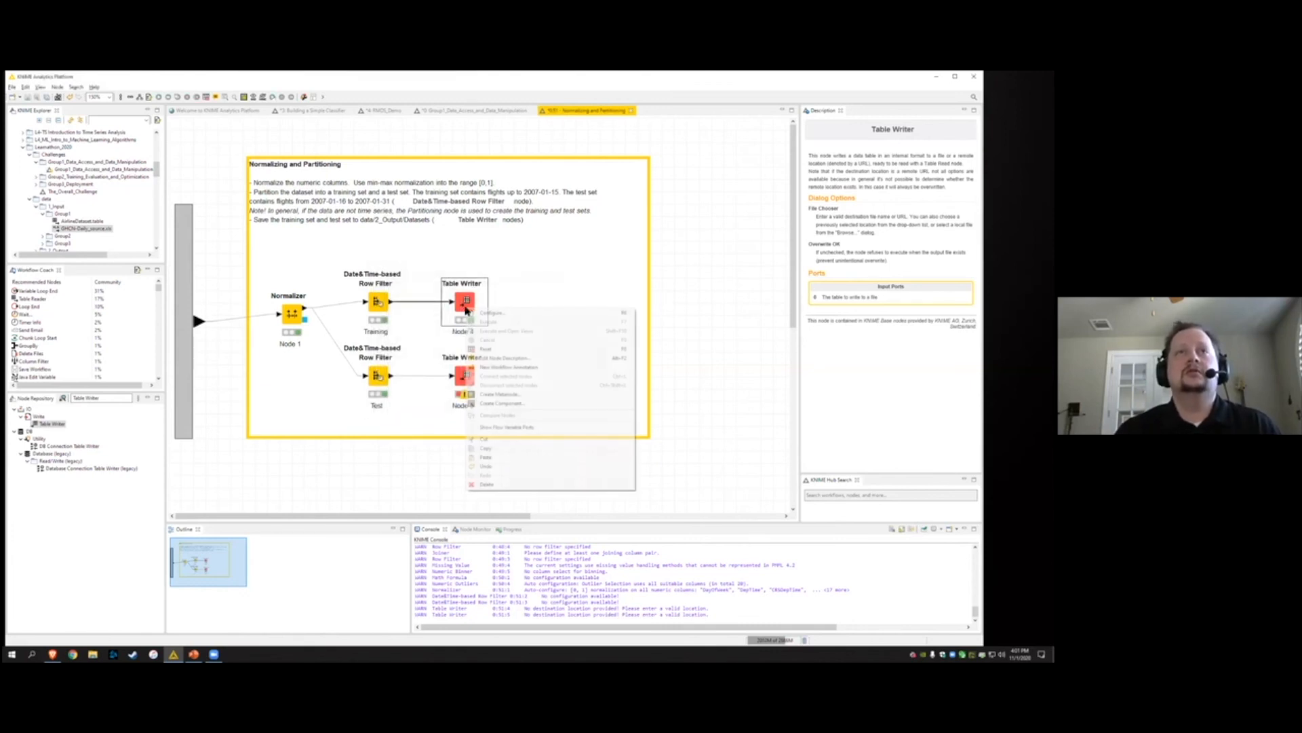
{"action": "left_click", "coordinate": [504, 283]}
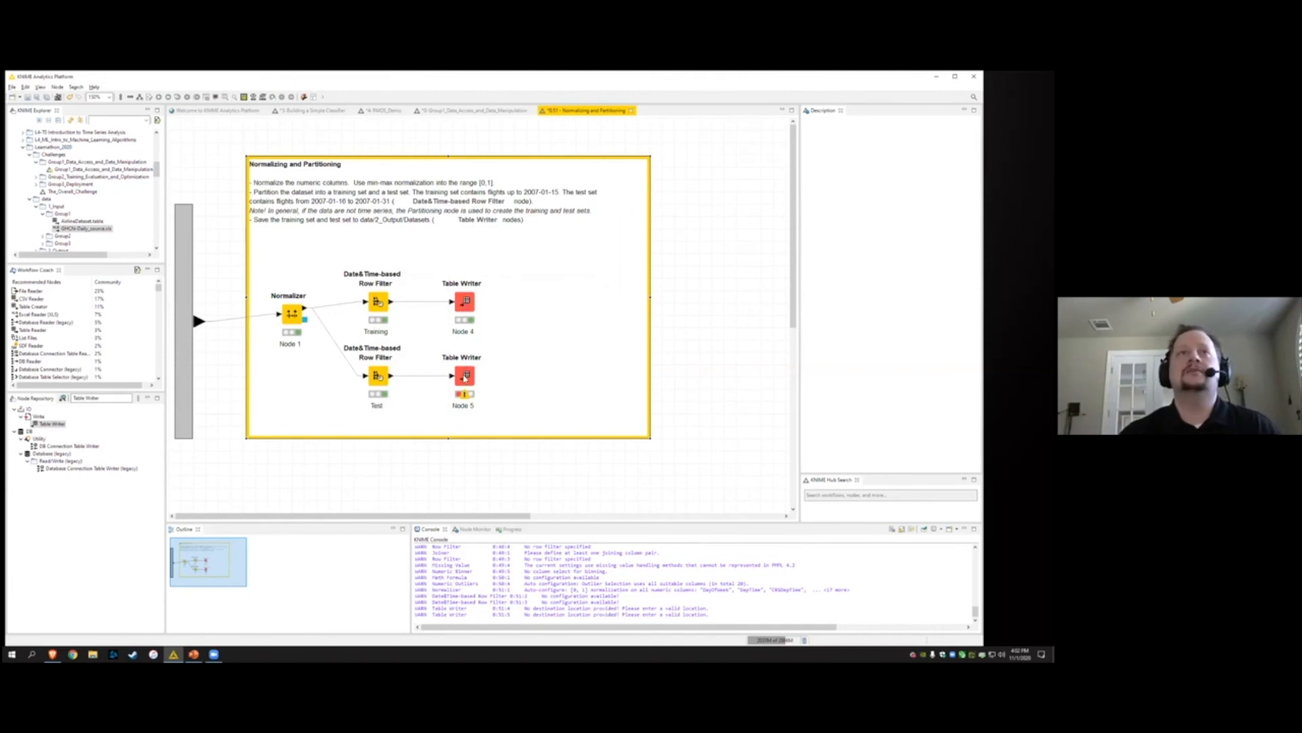
Copy the full output path from the Training branch's Table Writer settings and close the dialog without changes
{"action": "left_click", "coordinate": [464, 308]}
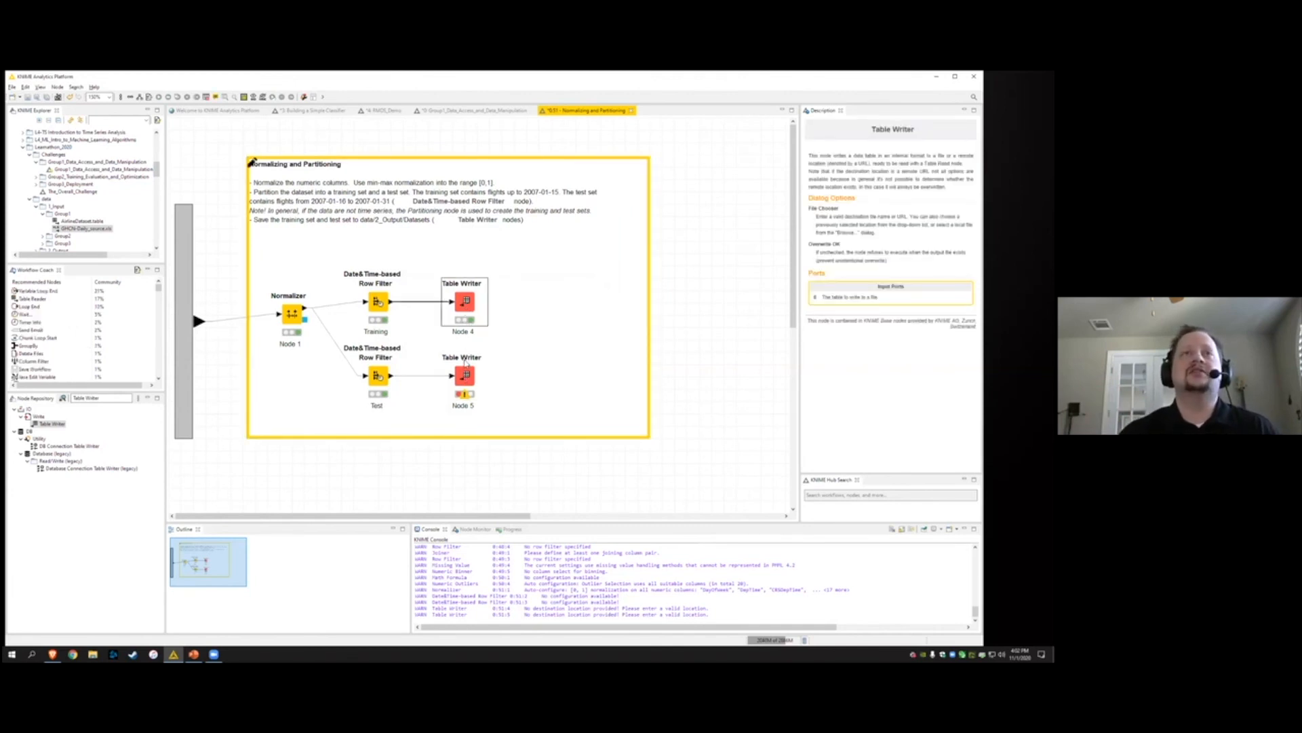
{"action": "double_click", "coordinate": [465, 303]}
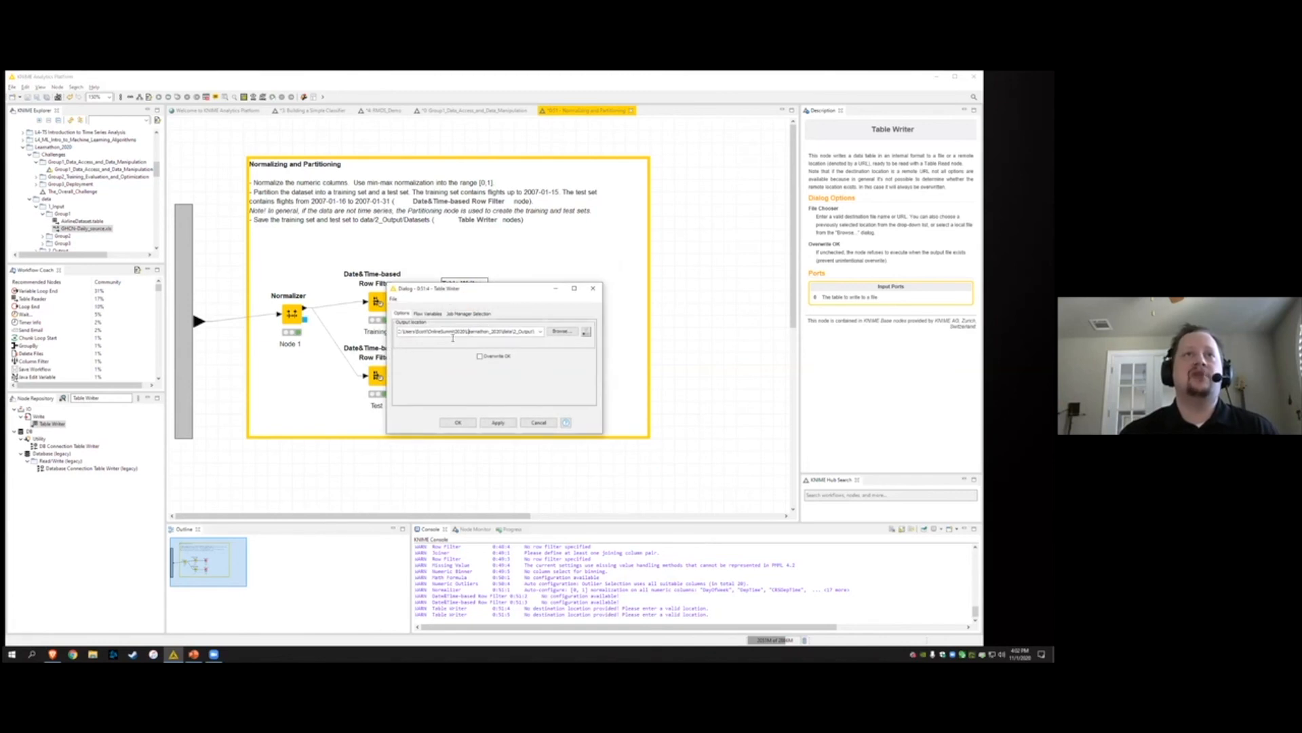
{"action": "triple_click", "coordinate": [432, 329]}
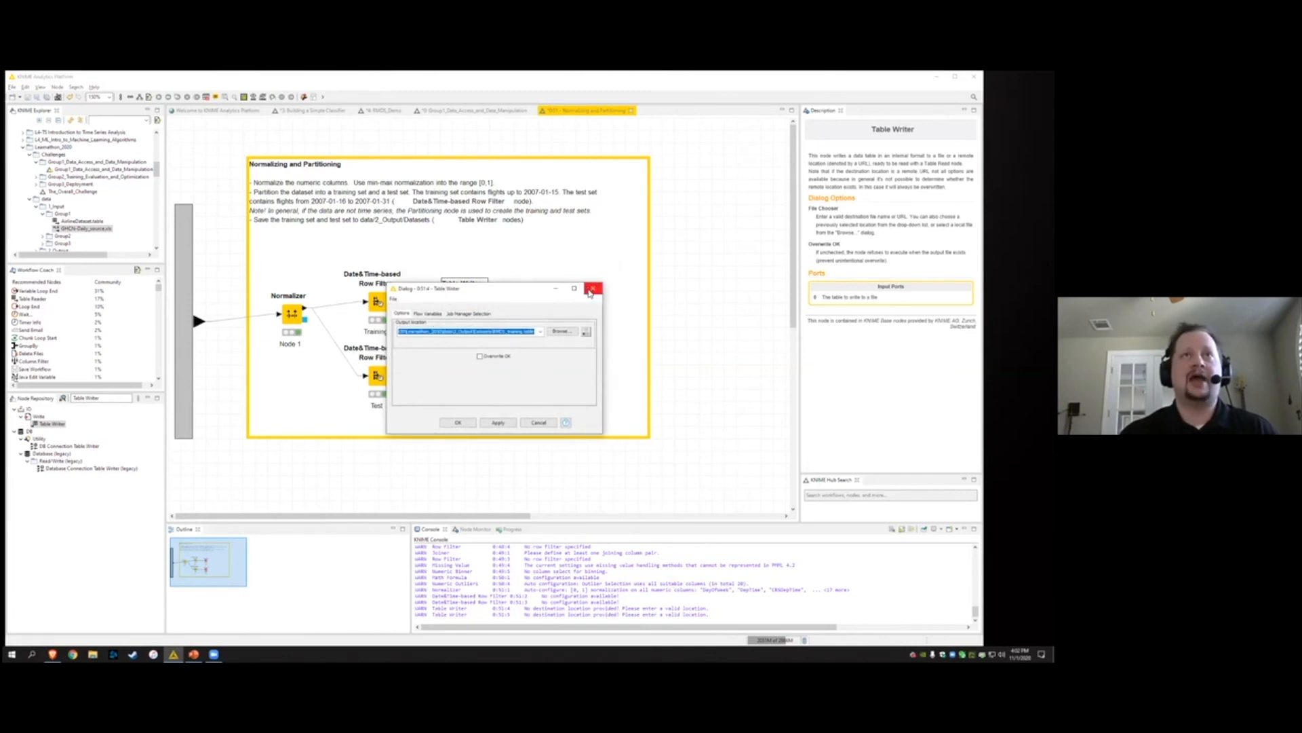
{"action": "left_click", "coordinate": [592, 289]}
Paste the copied path as the Test branch Table Writer's output location, change the file name to RWDS_testing.table, and execute the node
{"action": "double_click", "coordinate": [468, 377]}
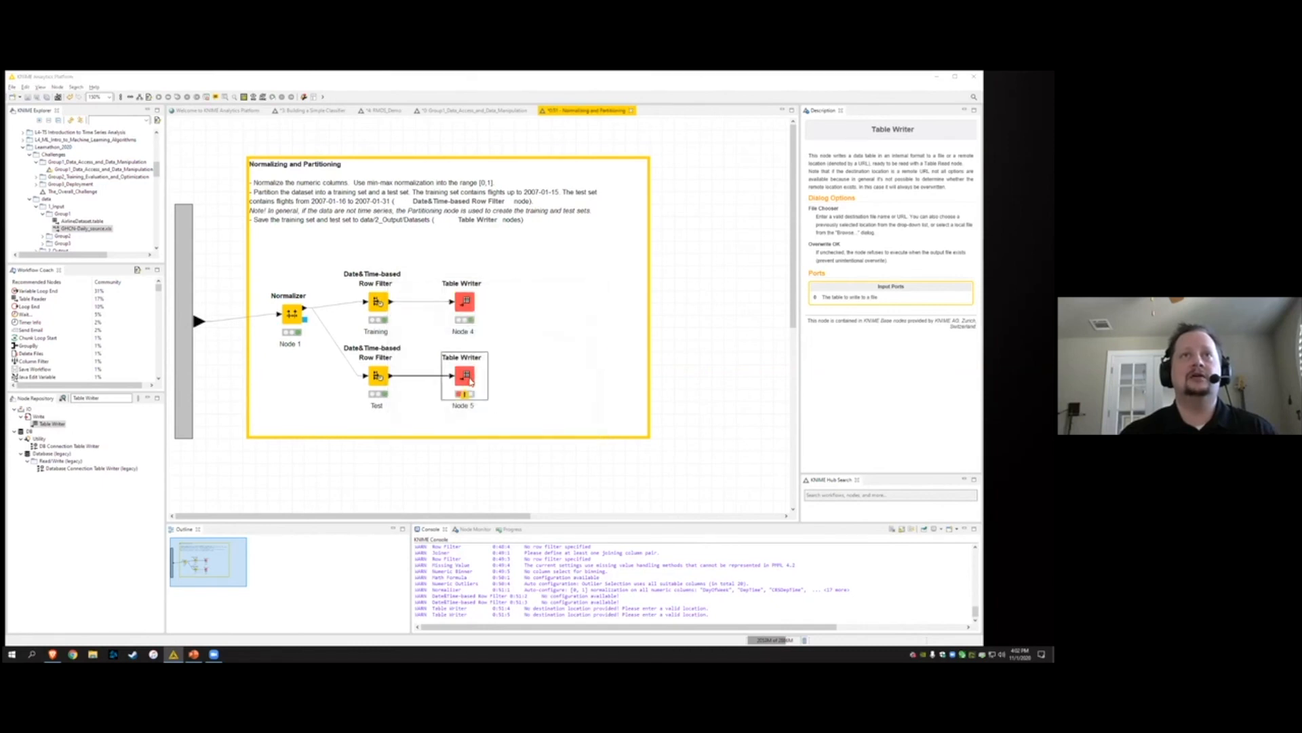
{"action": "key", "text": "ctrl+v"}
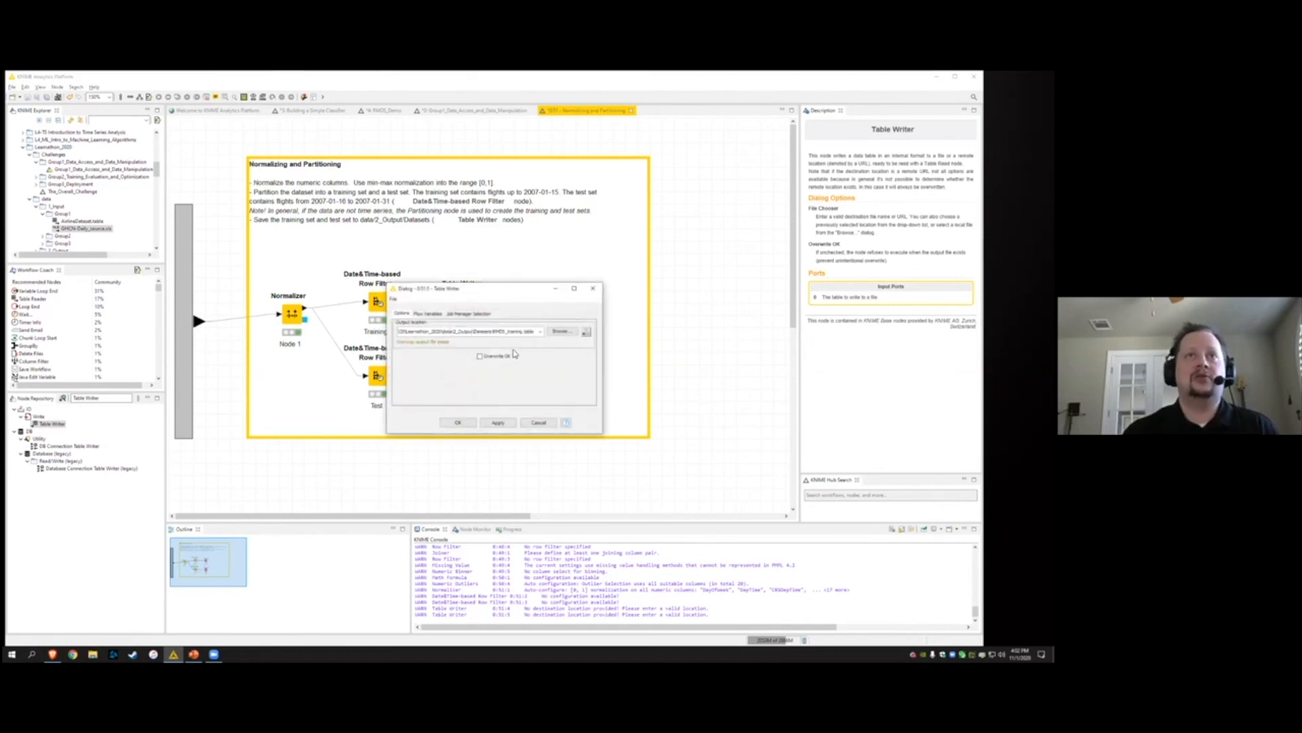
{"action": "key", "text": "BackSpace"}
{"action": "key", "text": "BackSpace"}
{"action": "key", "text": "BackSpace"}
{"action": "key", "text": "BackSpace"}
{"action": "key", "text": "BackSpace"}
{"action": "key", "text": "BackSpace"}
{"action": "key", "text": "BackSpace"}
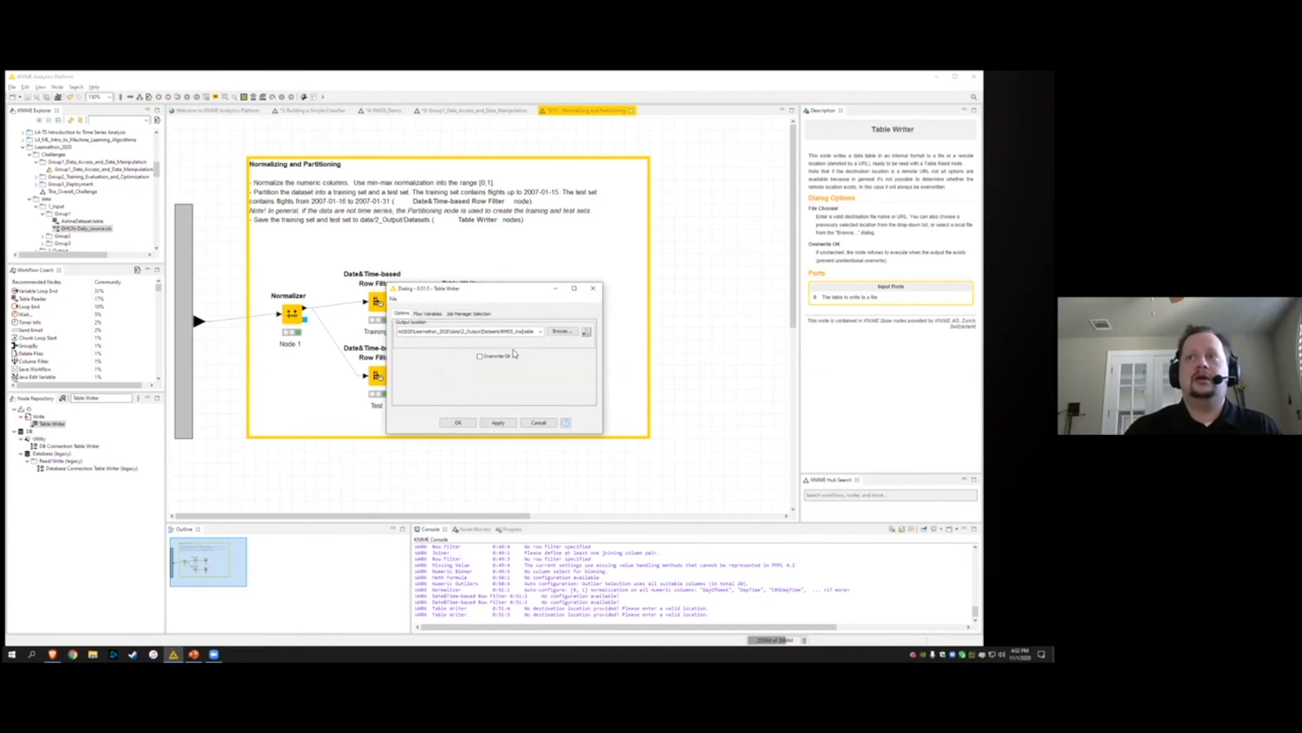
{"action": "type", "text": "esting"}
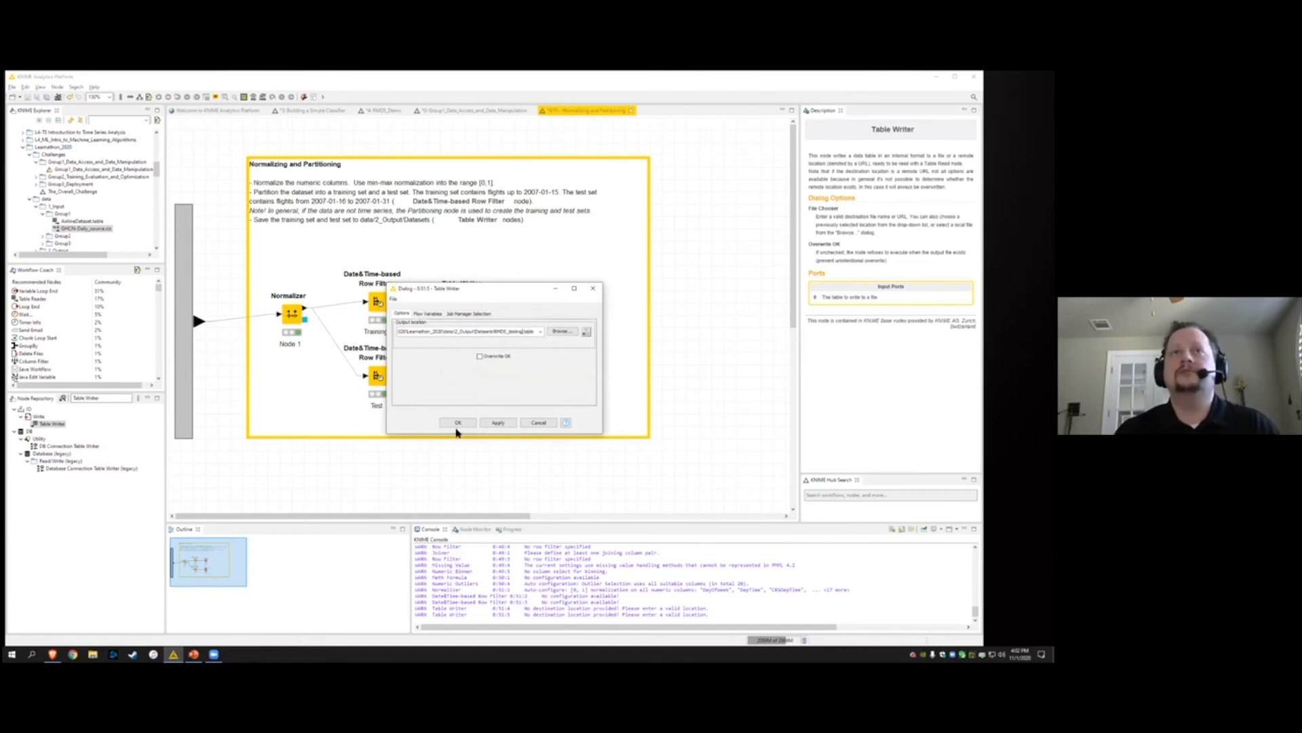
{"action": "left_click", "coordinate": [457, 426]}
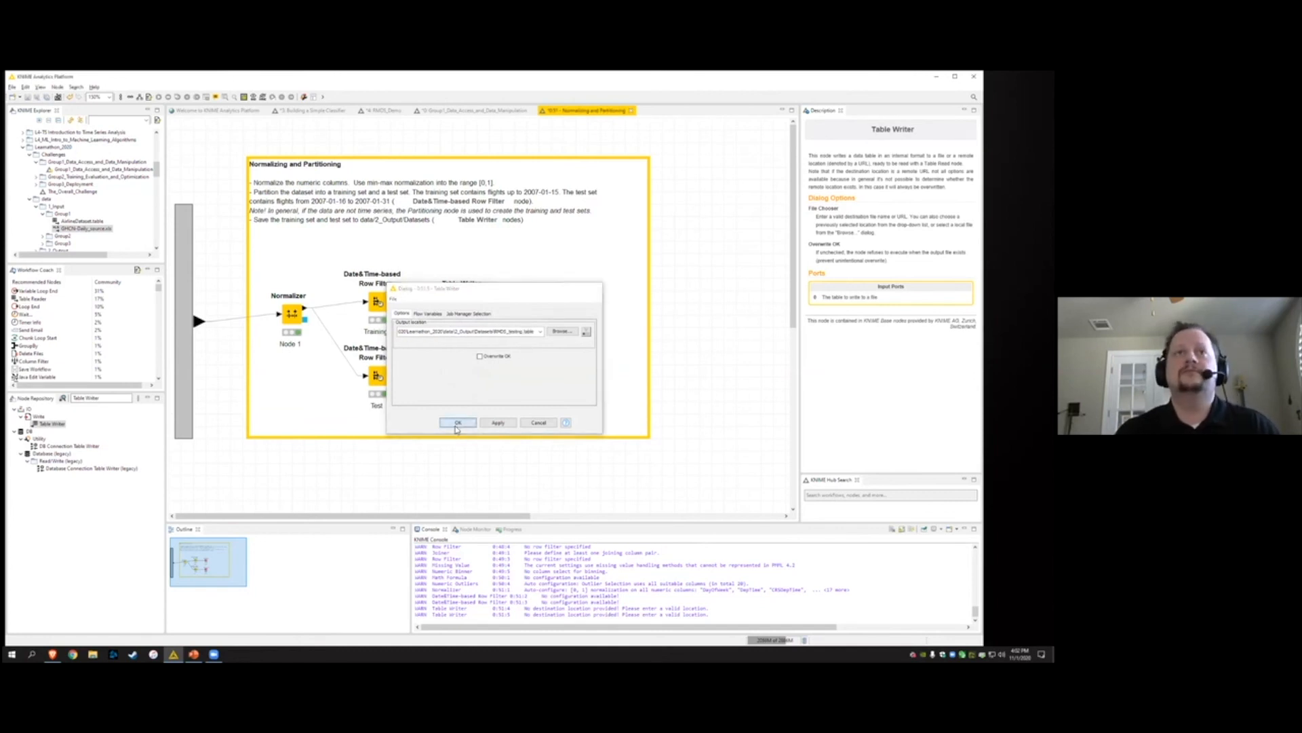
{"action": "right_click", "coordinate": [461, 377]}
{"action": "left_click", "coordinate": [488, 392]}
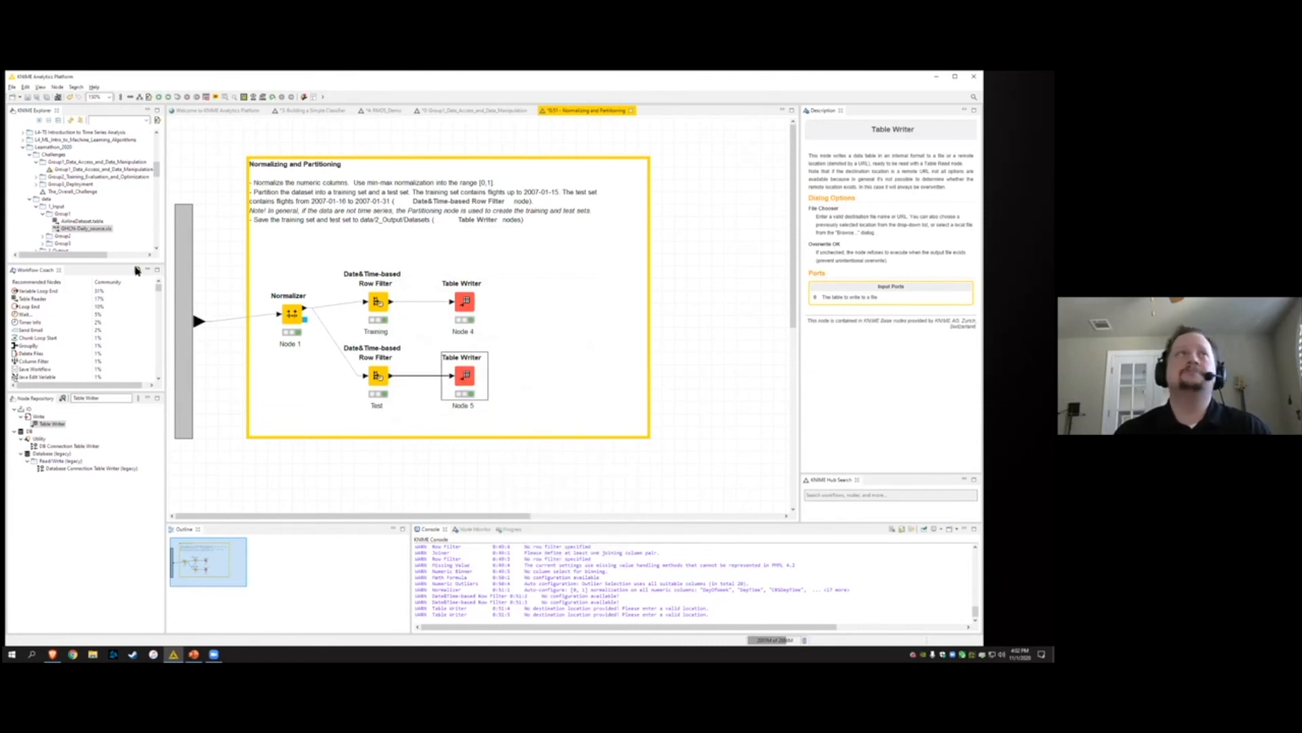
Collapse the 1_Input folder and expand 2_Output and its Datasets folder to check the saved training and test tables
{"action": "scroll", "coordinate": [65, 213], "scroll_direction": "down", "scroll_amount": 1}
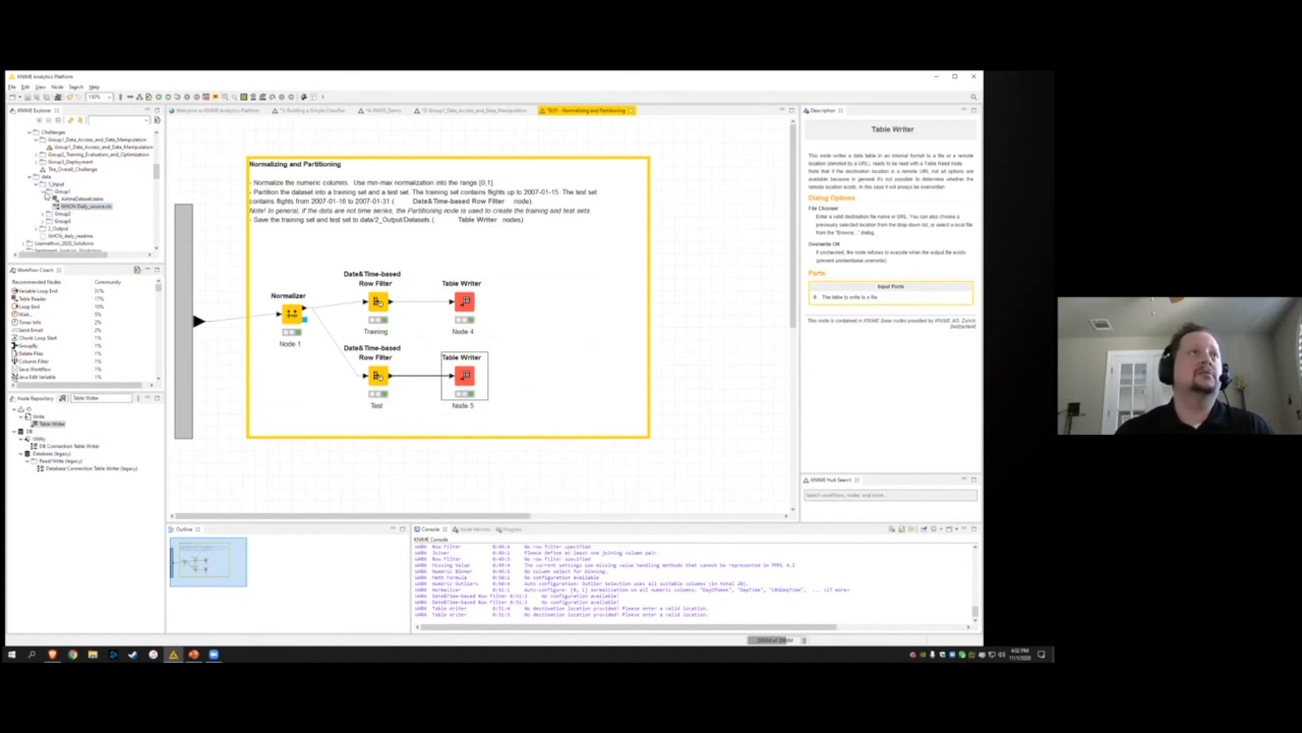
{"action": "left_click", "coordinate": [44, 193]}
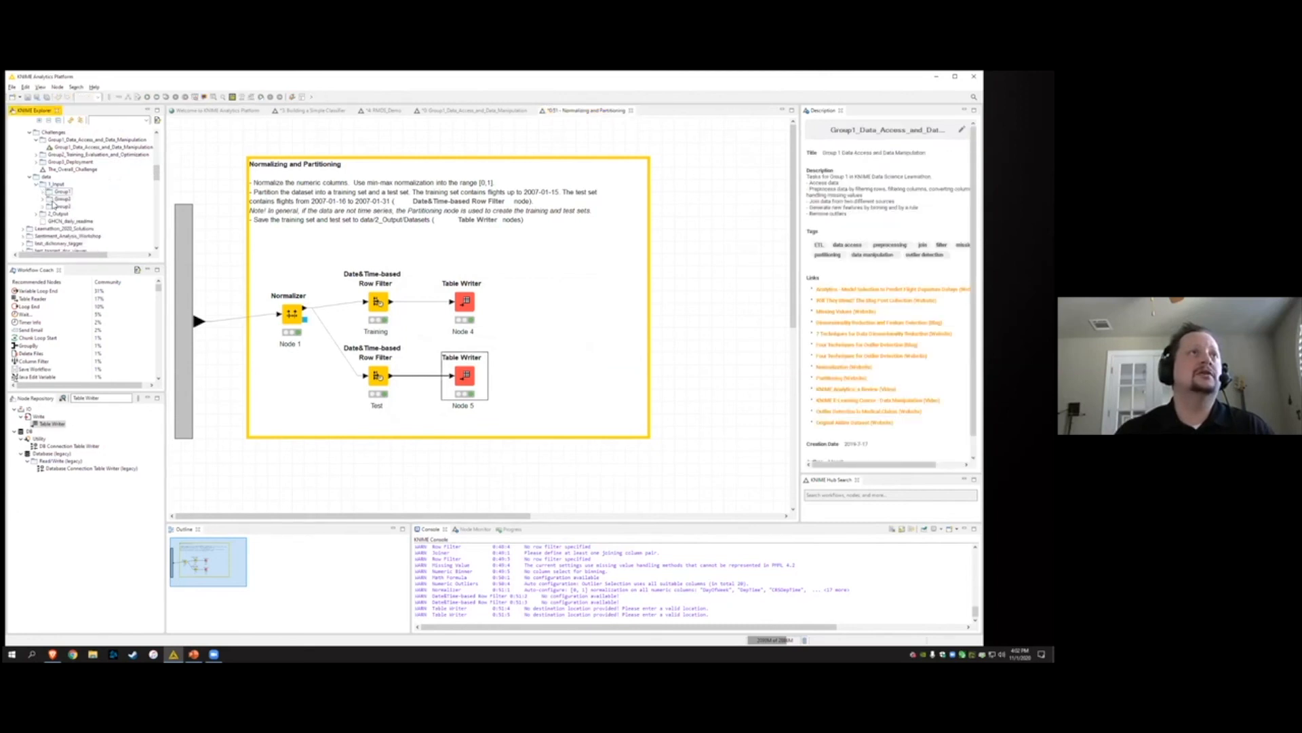
{"action": "left_click", "coordinate": [43, 192]}
{"action": "left_click", "coordinate": [57, 193]}
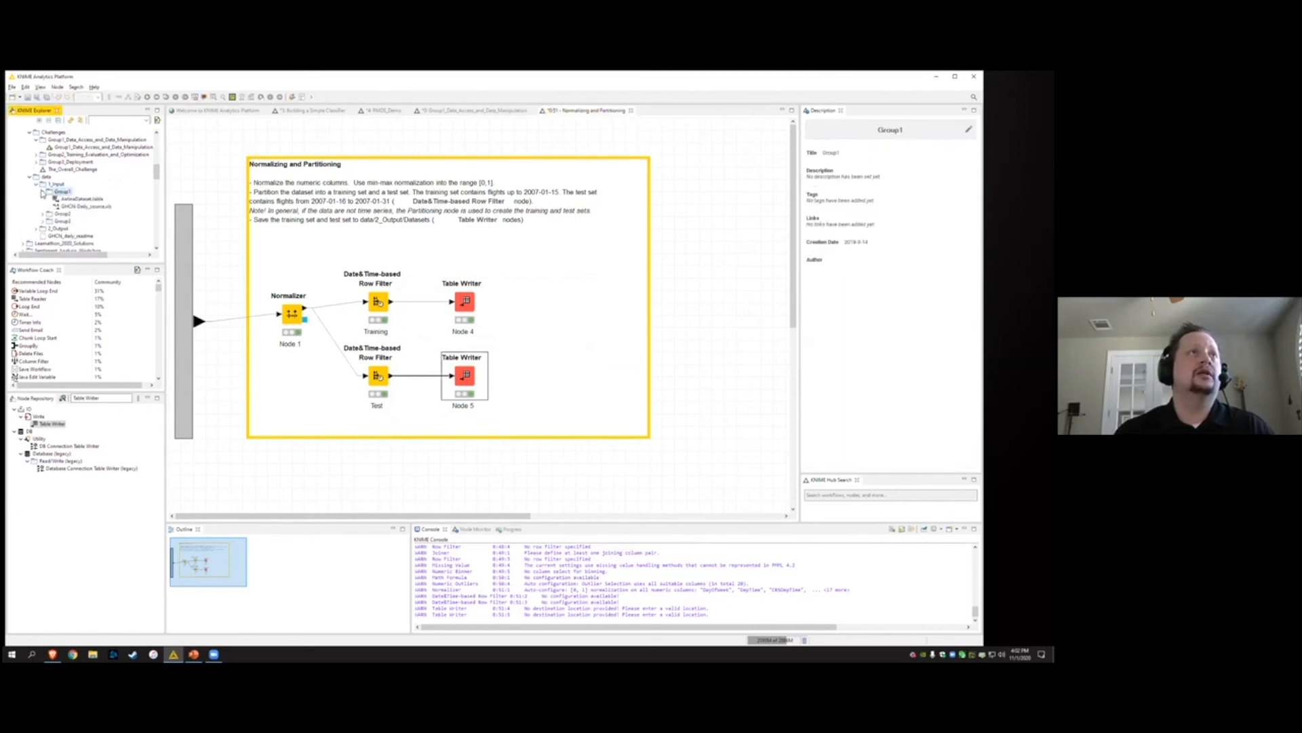
{"action": "left_click", "coordinate": [38, 185]}
{"action": "left_click", "coordinate": [37, 193]}
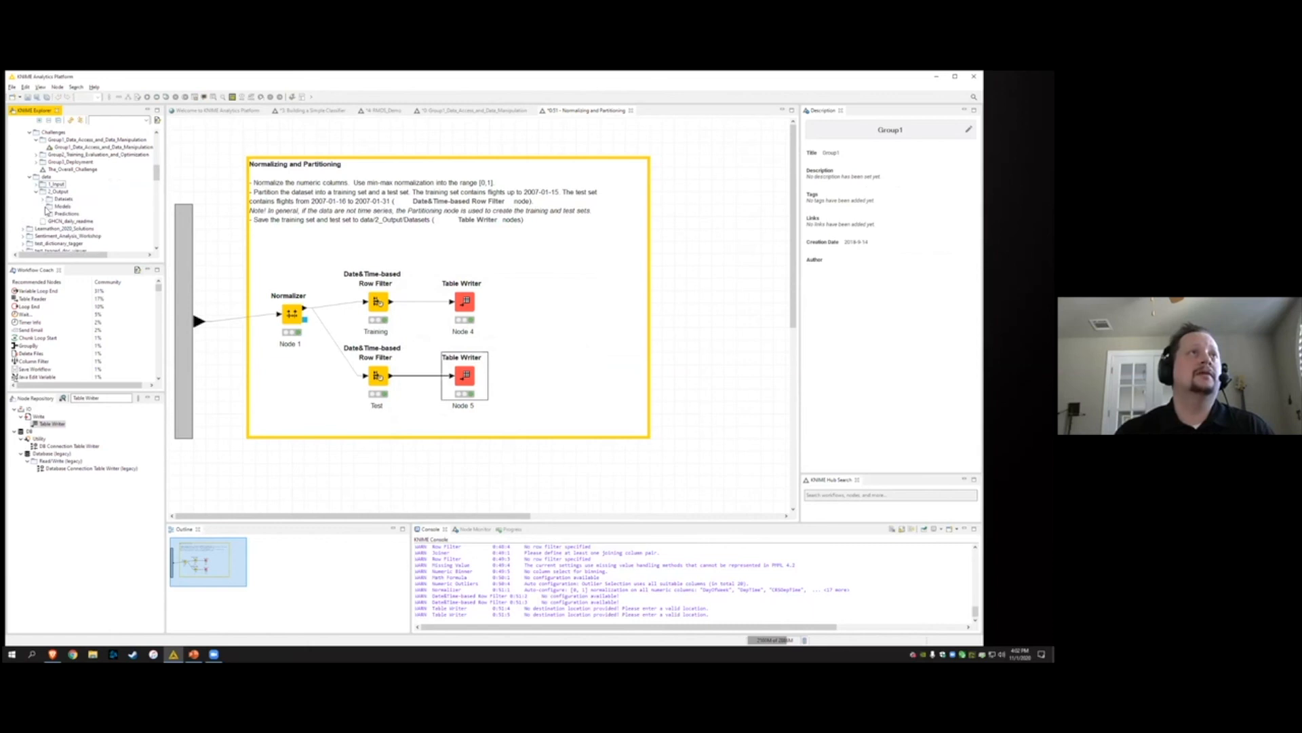
{"action": "left_click", "coordinate": [43, 201]}
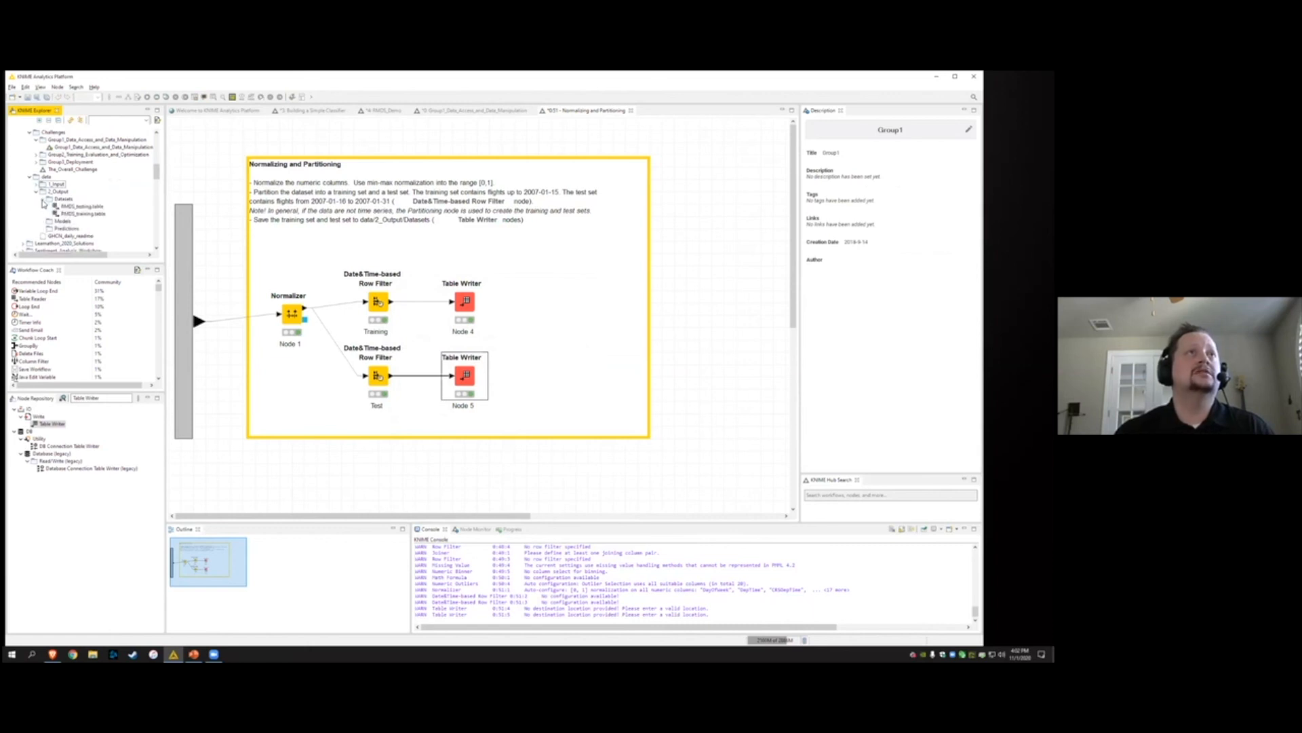
{"action": "left_click", "coordinate": [82, 206]}
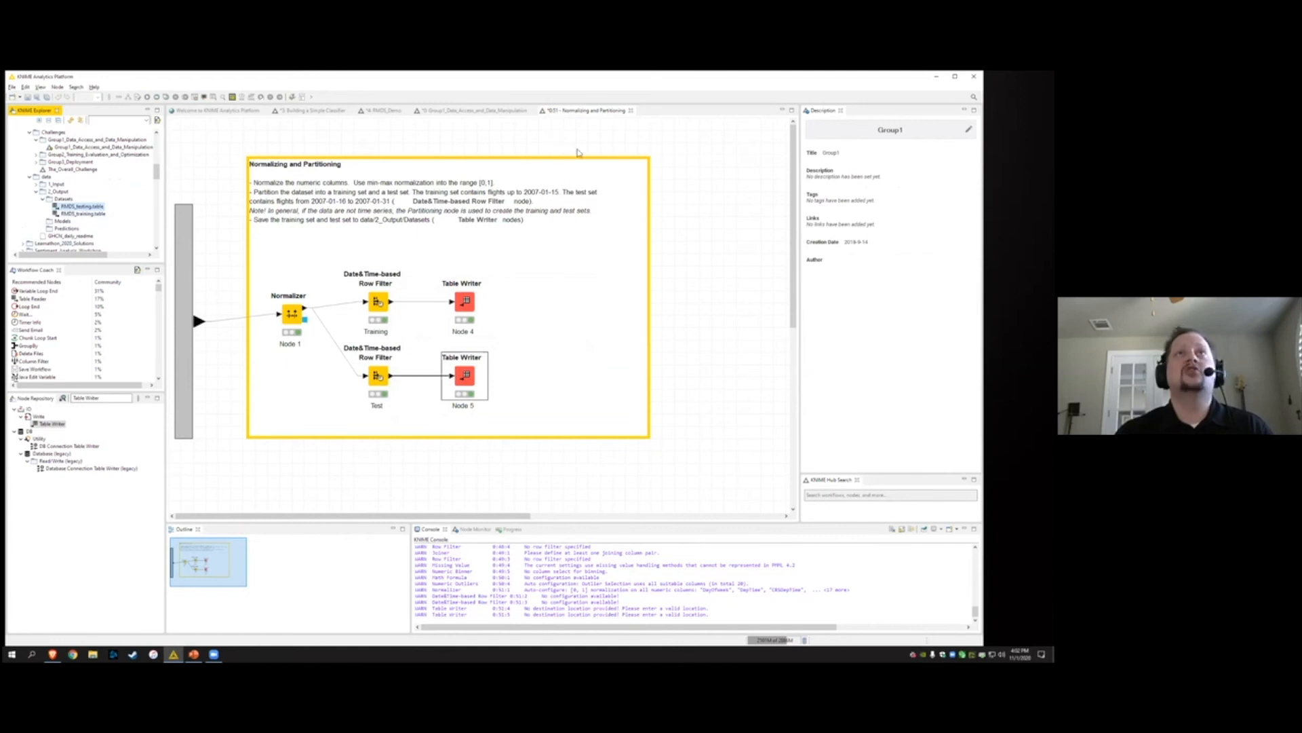
Place RWDS_training.table on the canvas beside the annotation as a Table Reader, and undo the addition
{"action": "left_click_drag", "start_coordinate": [82, 213], "coordinate": [709, 210]}
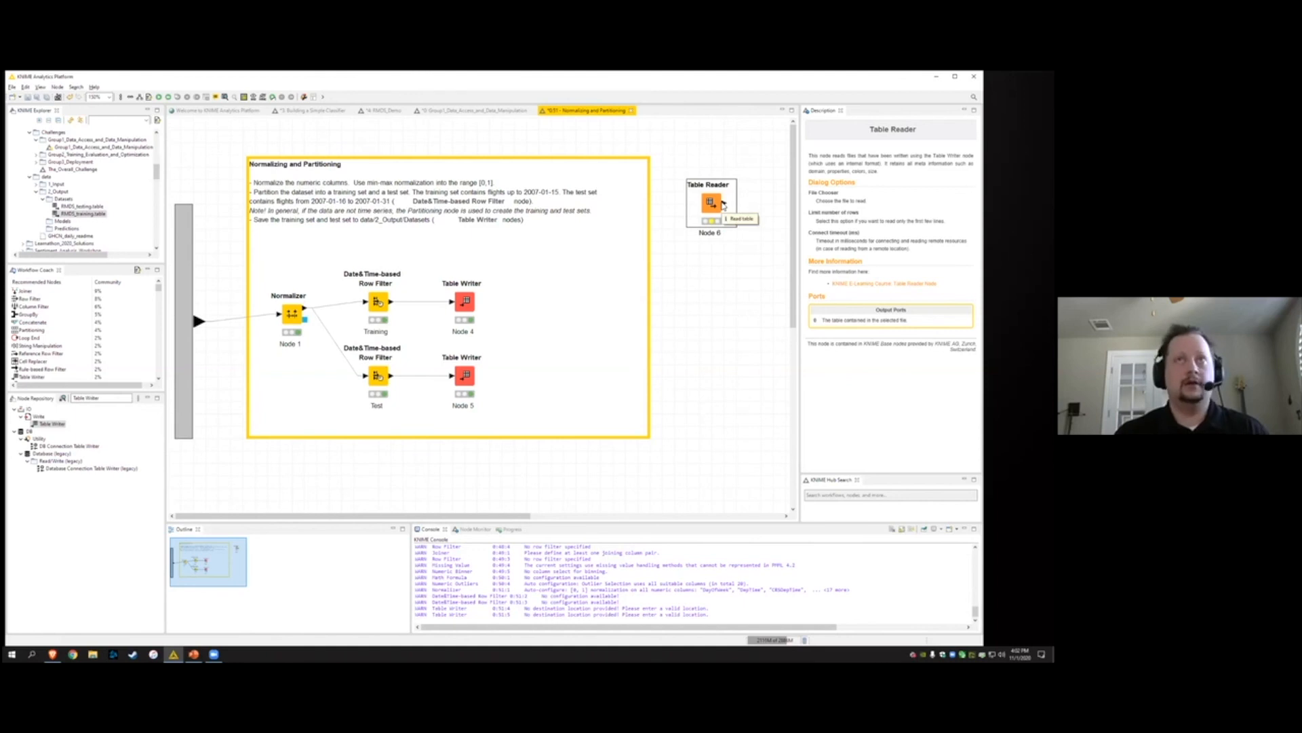
{"action": "key", "text": "ctrl+z"}
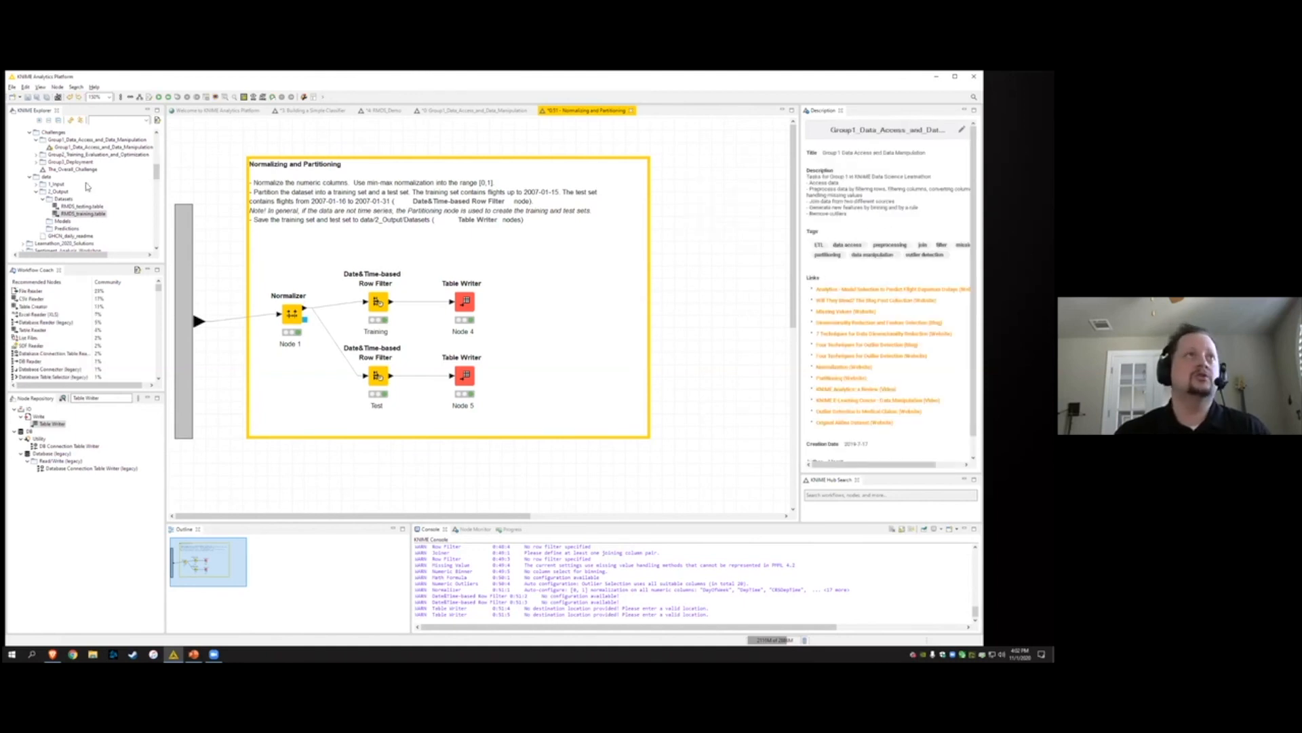
{"action": "scroll", "coordinate": [92, 202], "scroll_direction": "up", "scroll_amount": 1}
{"action": "scroll", "coordinate": [75, 201], "scroll_direction": "down", "scroll_amount": 1}
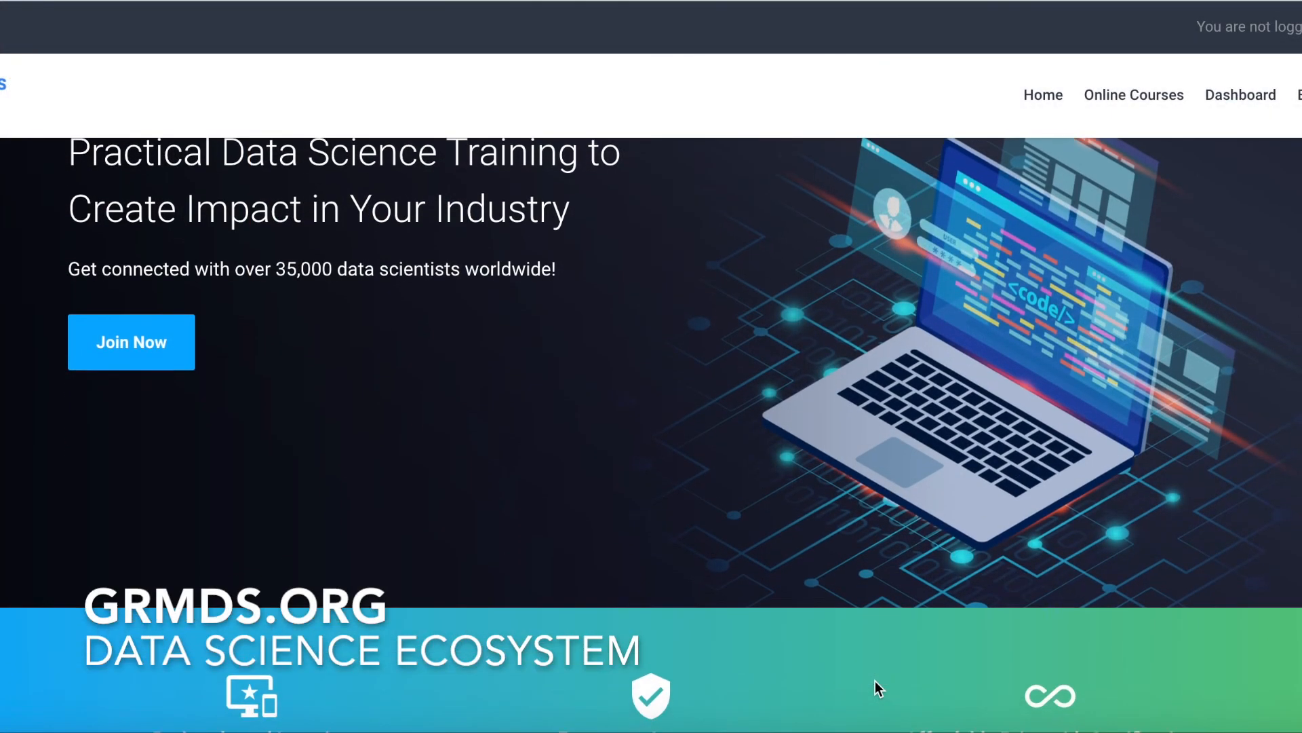
Switch to the grmds.org training website and look through its learning highlights and the list of available courses
{"action": "scroll", "coordinate": [875, 681], "scroll_direction": "down", "scroll_amount": 3}
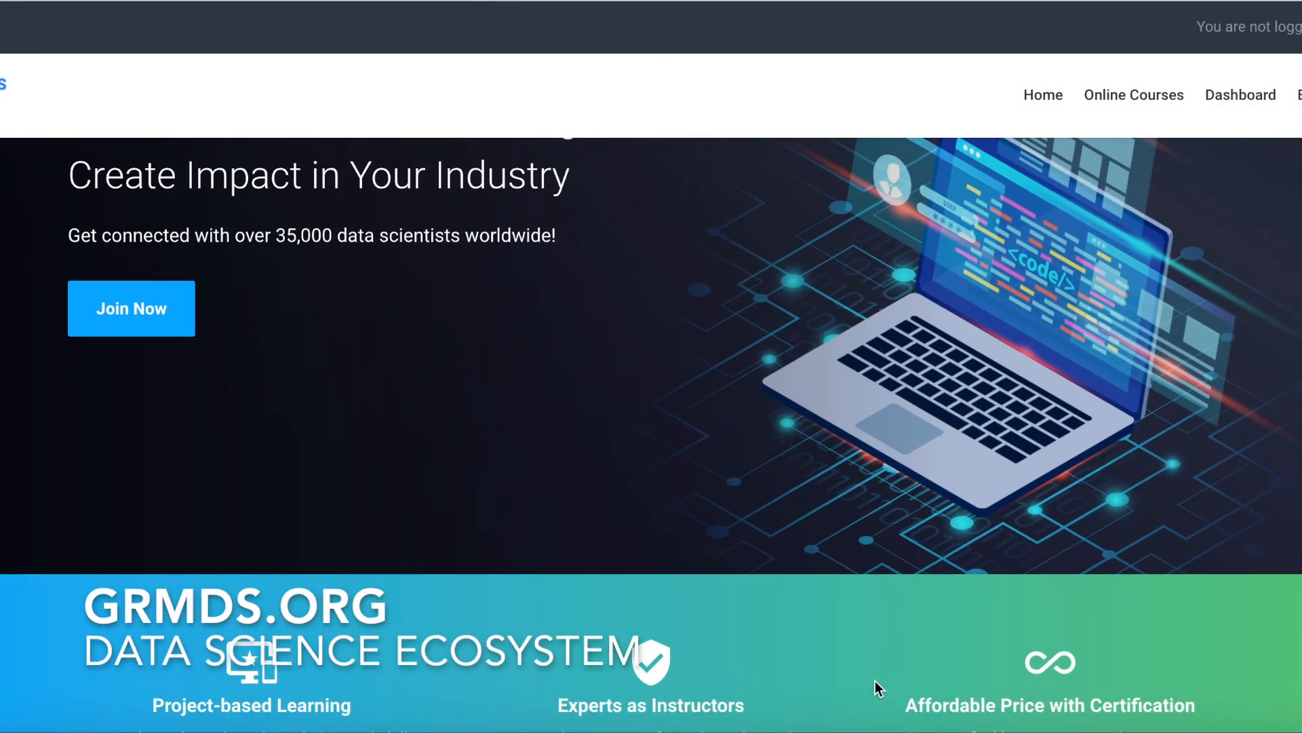
{"action": "scroll", "coordinate": [875, 681], "scroll_direction": "down", "scroll_amount": 3}
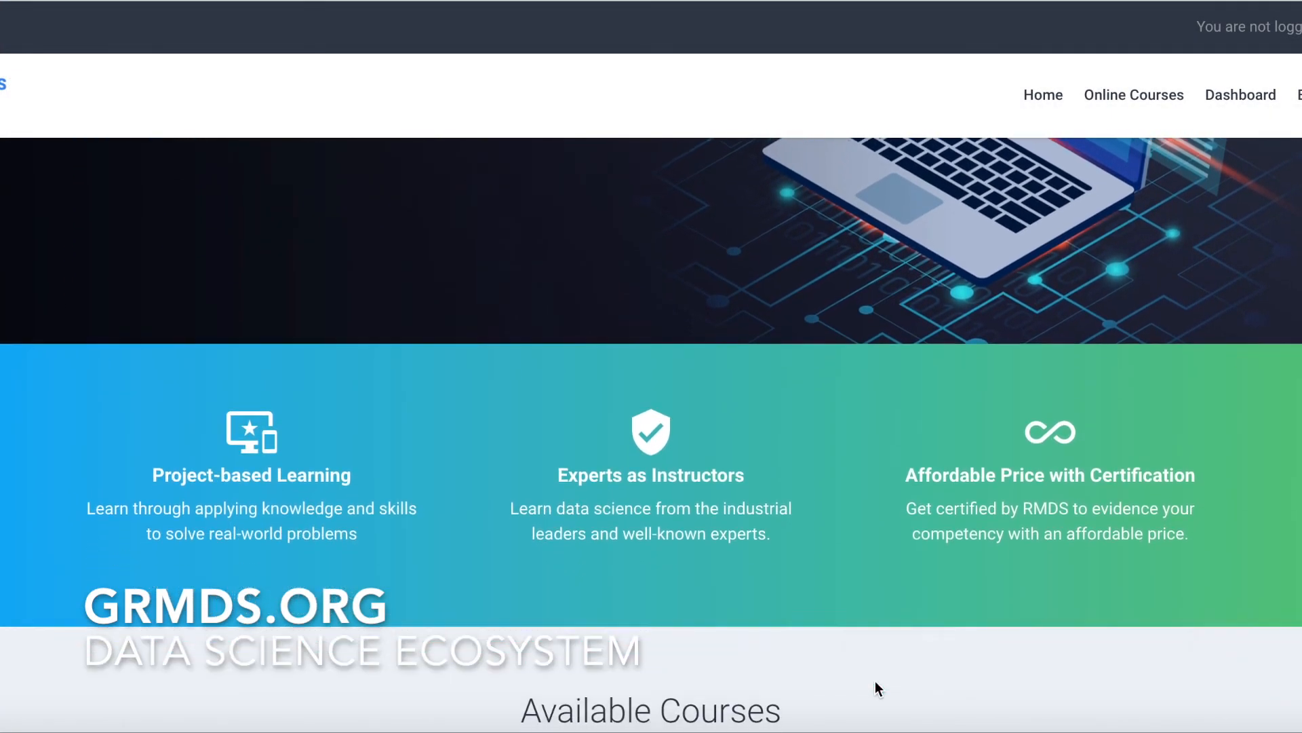
{"action": "scroll", "coordinate": [875, 681], "scroll_direction": "down", "scroll_amount": 2}
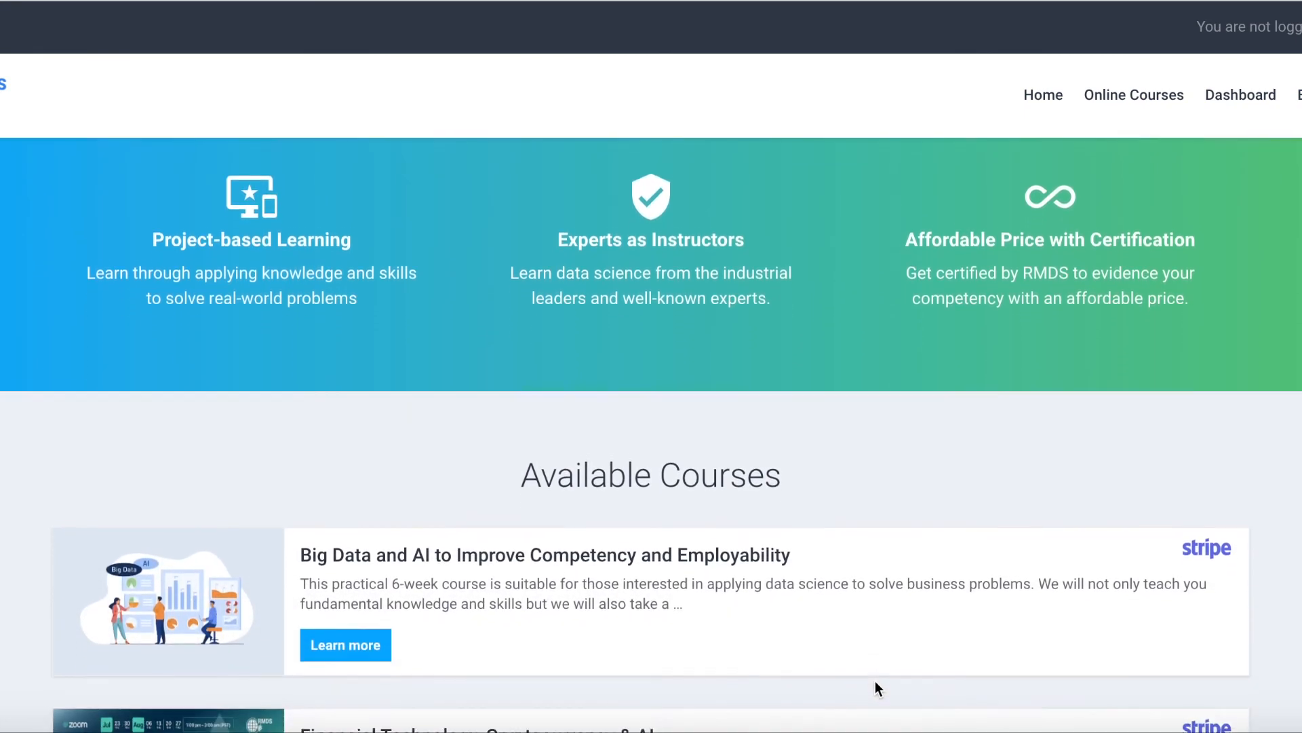
{"action": "scroll", "coordinate": [875, 681], "scroll_direction": "down", "scroll_amount": 4}
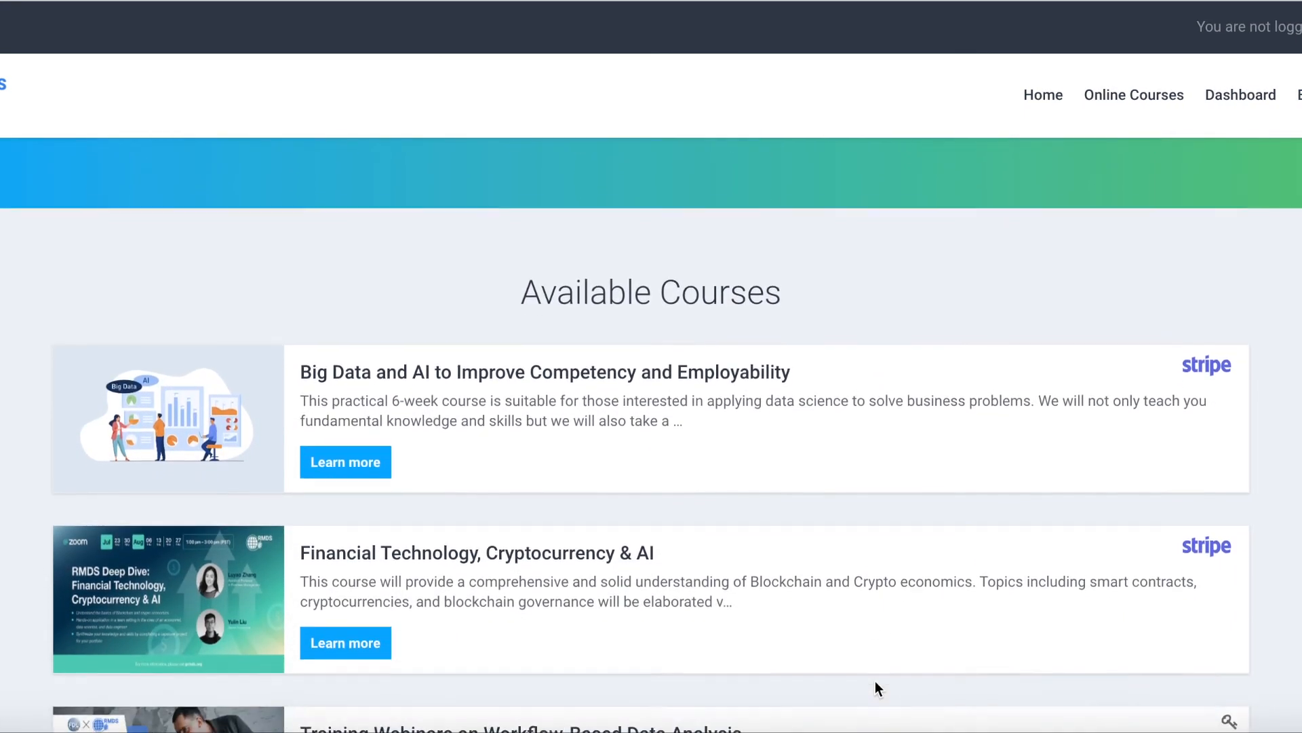
{"action": "scroll", "coordinate": [875, 681], "scroll_direction": "down", "scroll_amount": 2}
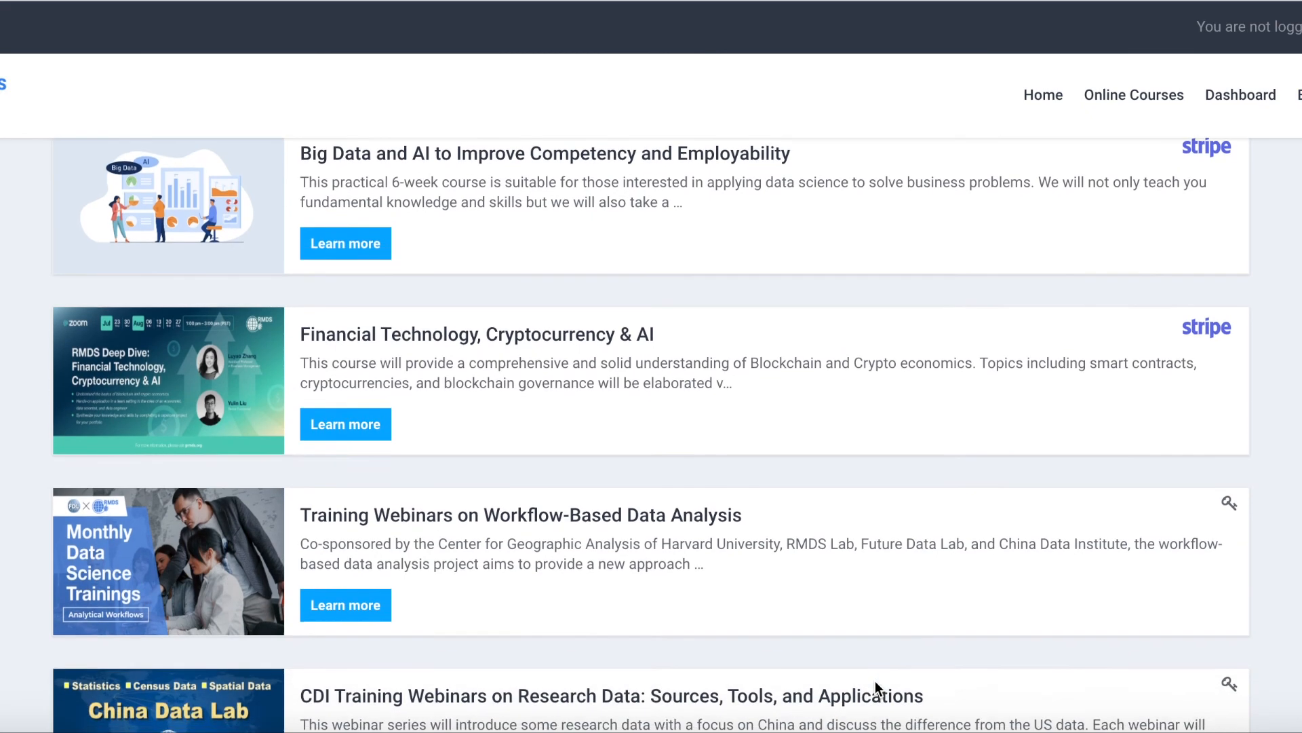
{"action": "scroll", "coordinate": [875, 681], "scroll_direction": "down", "scroll_amount": 3}
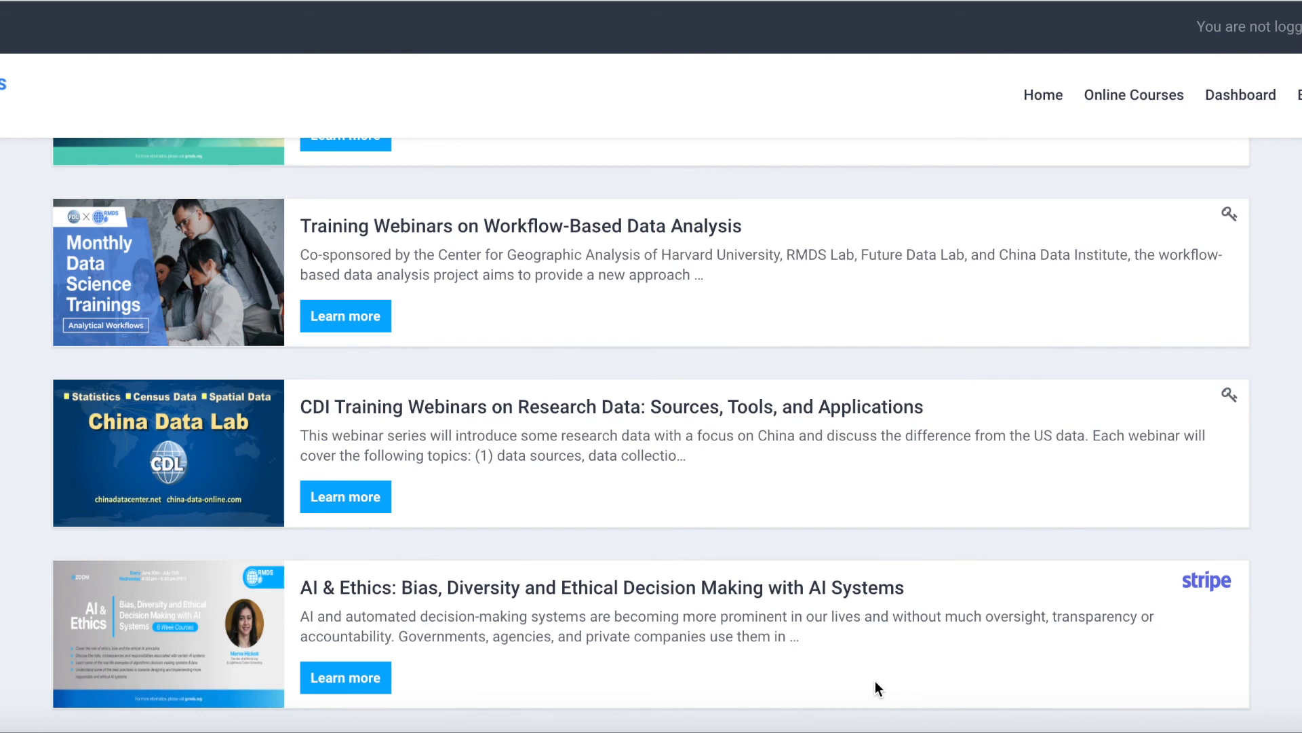
{"action": "scroll", "coordinate": [875, 681], "scroll_direction": "down", "scroll_amount": 3}
{"action": "scroll", "coordinate": [875, 681], "scroll_direction": "down", "scroll_amount": 4}
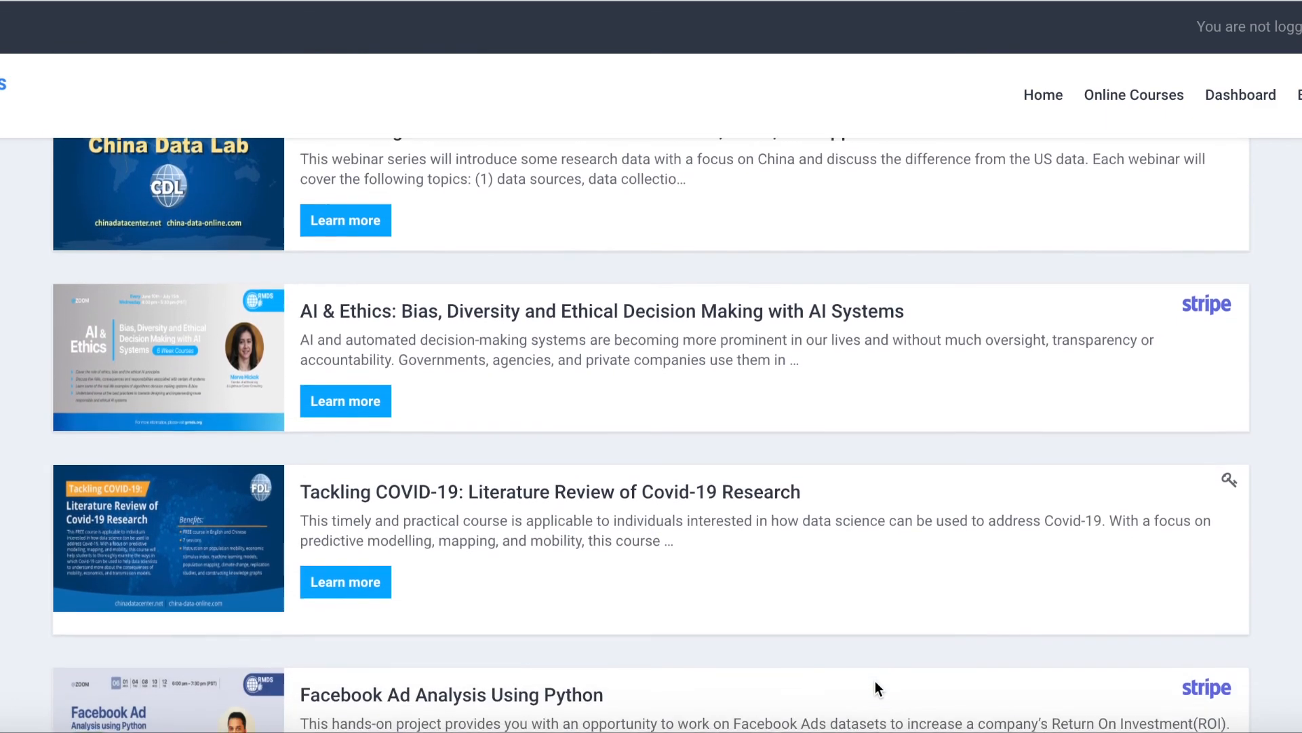